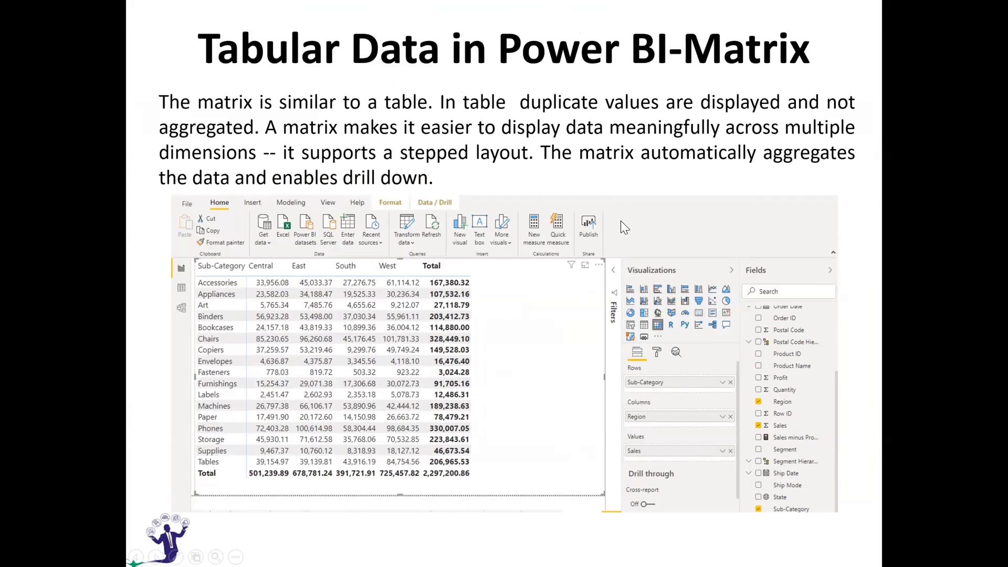
Switch to Power BI Desktop and close the start screen
key(alt+Tab)
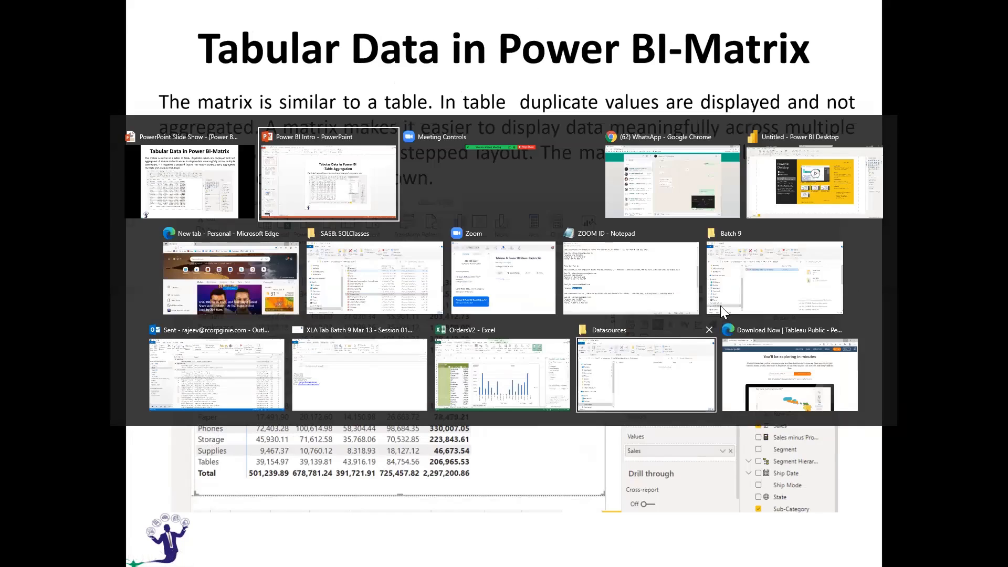
click(753, 161)
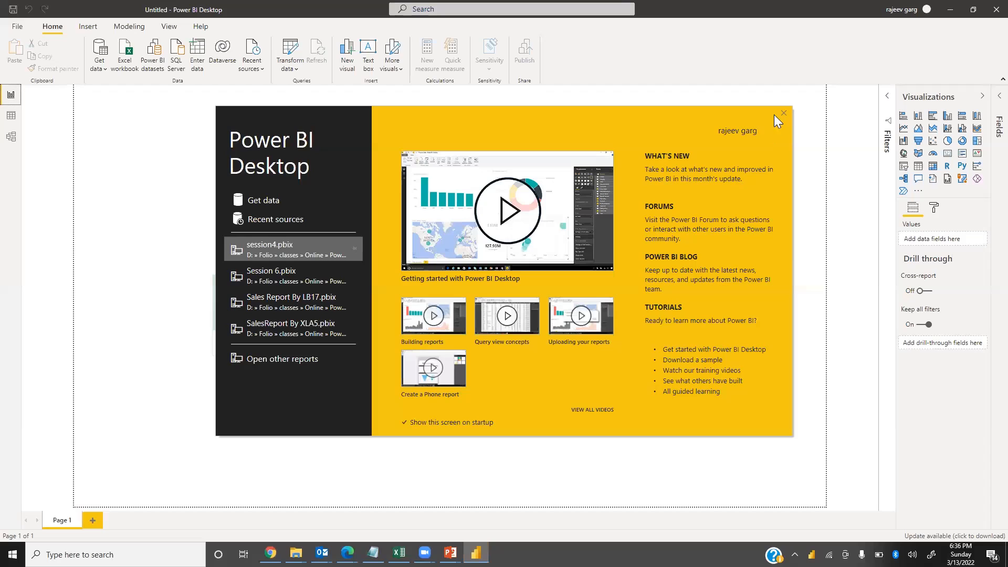
click(781, 117)
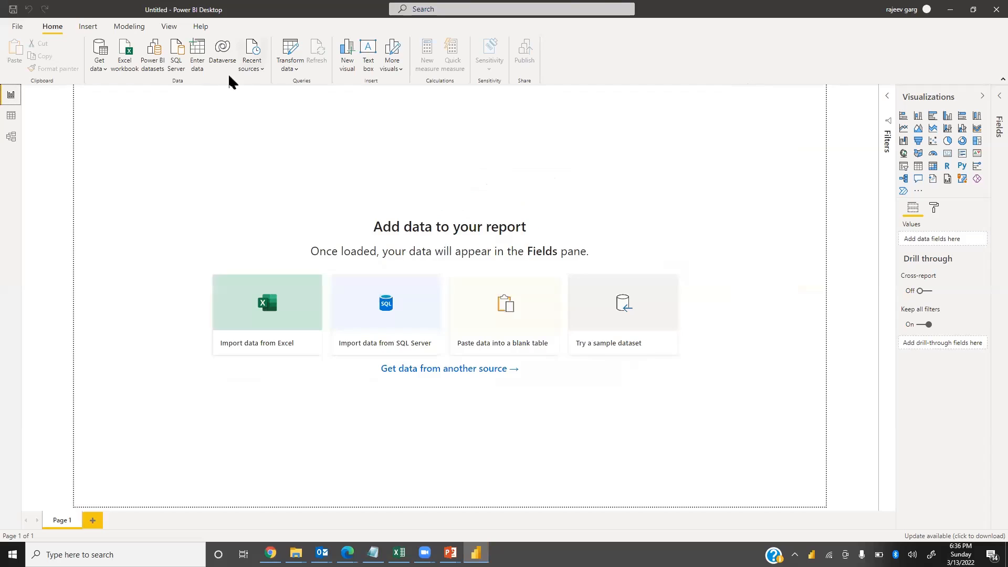
Import the Orders table from the orders Excel workbook into the report
click(106, 65)
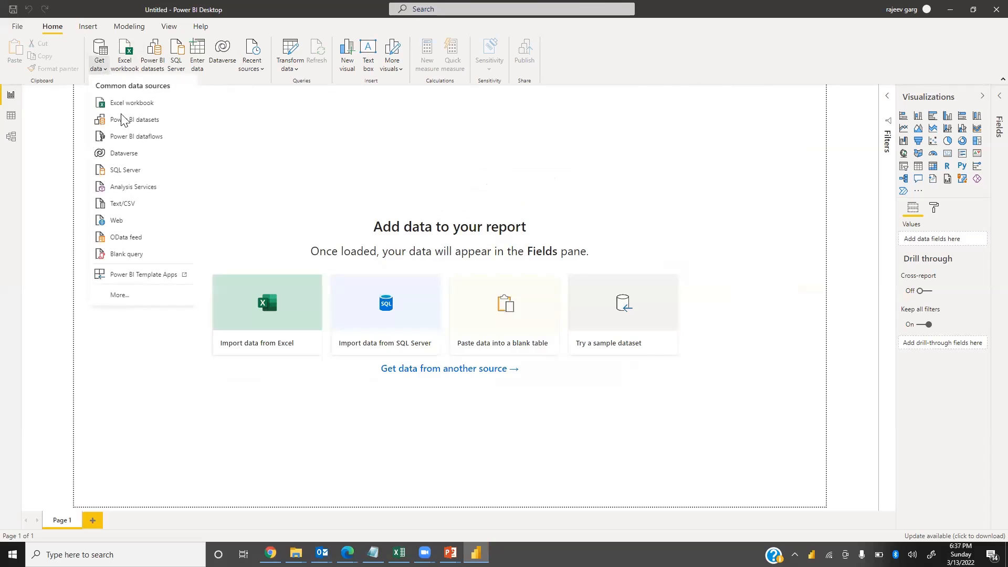
click(135, 103)
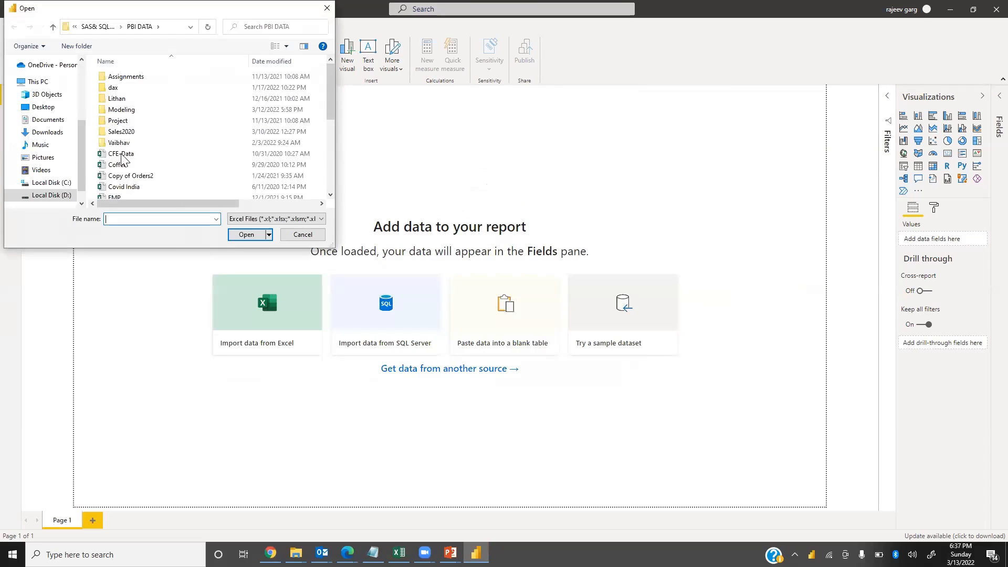
key(o)
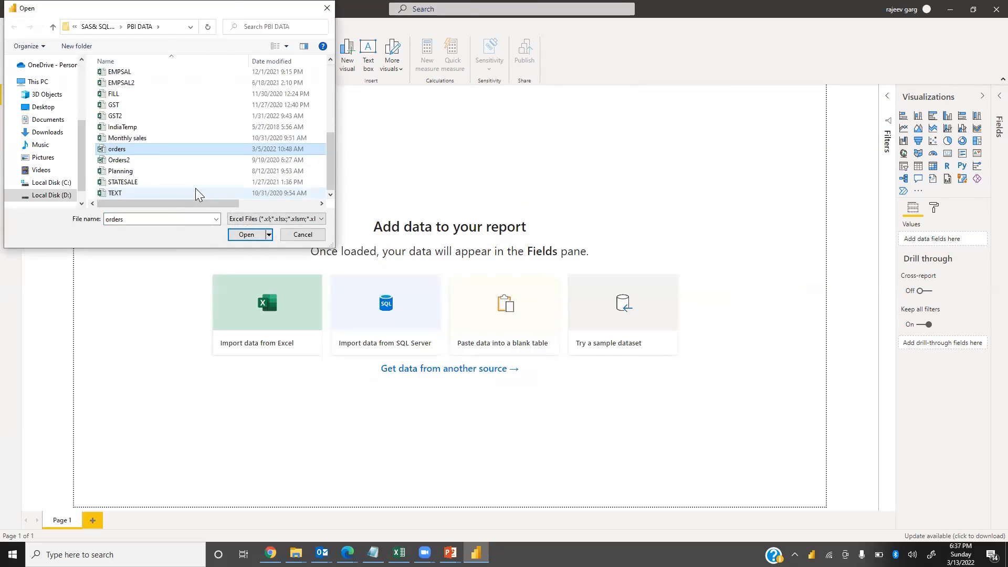
click(235, 235)
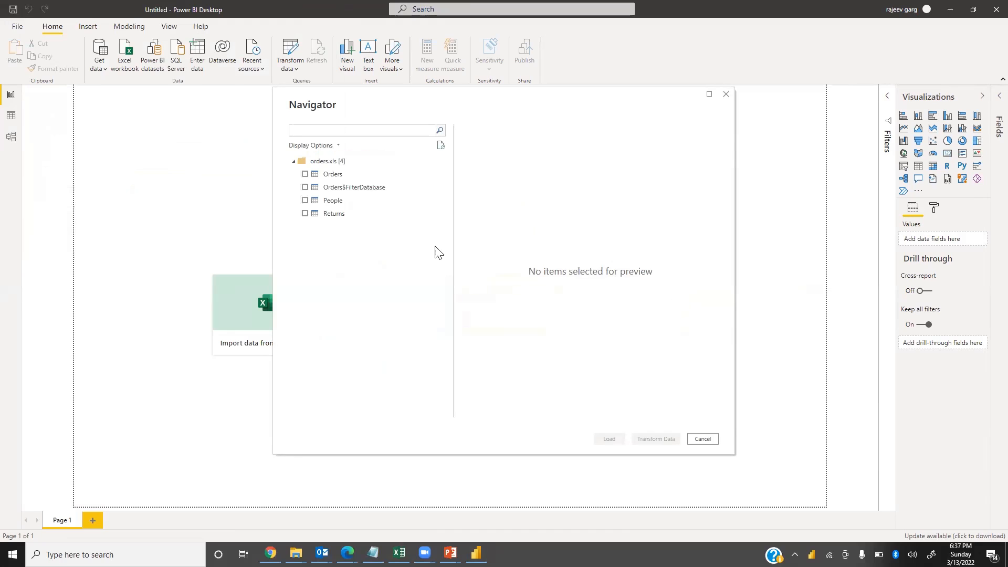
click(305, 174)
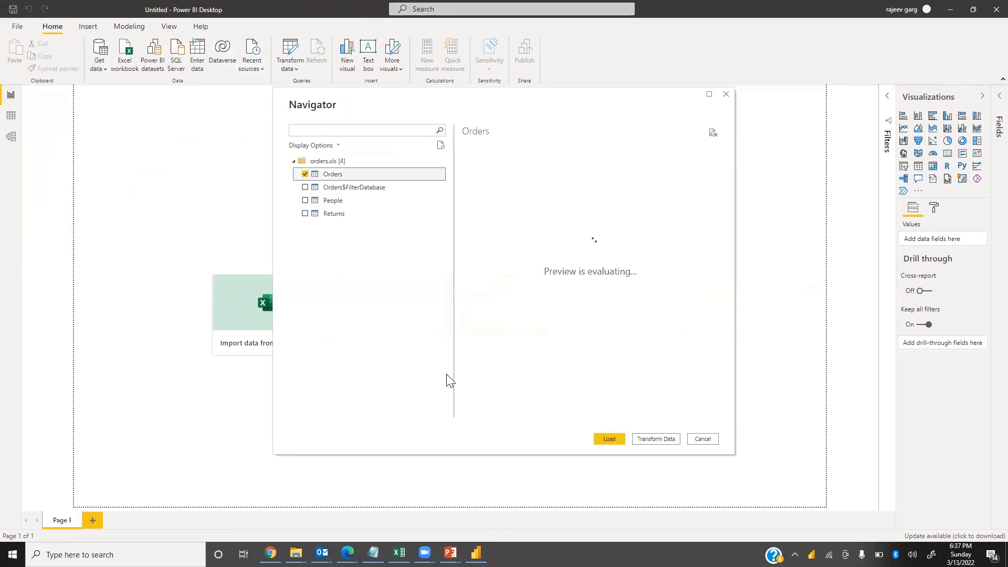
click(610, 439)
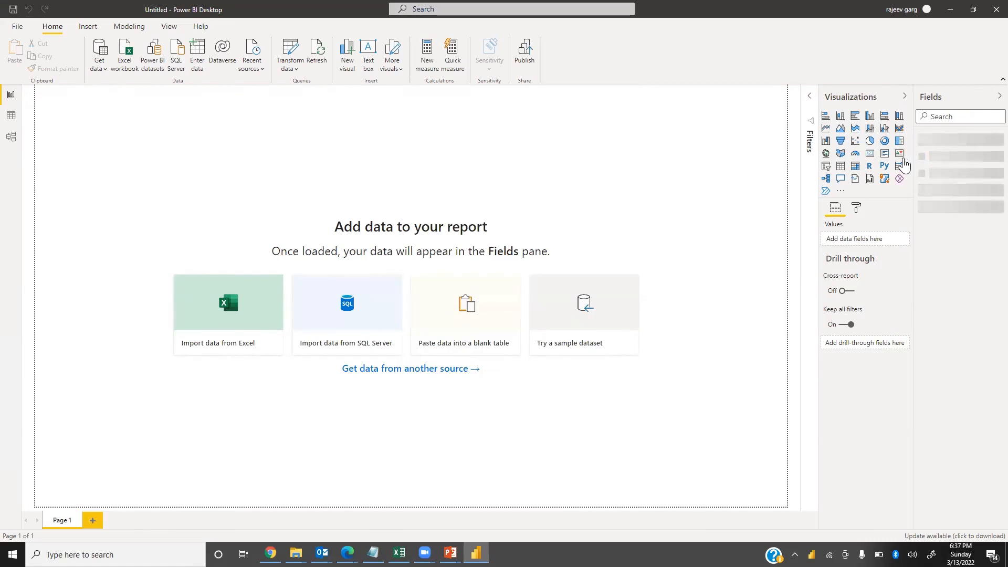
Add a matrix visual to the page and enlarge it across most of the canvas
click(920, 144)
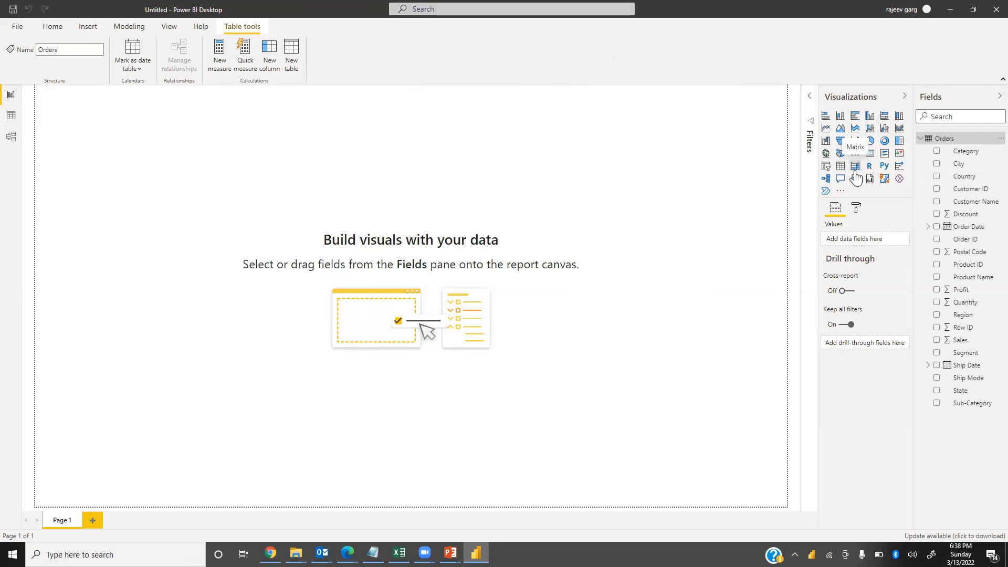
click(626, 317)
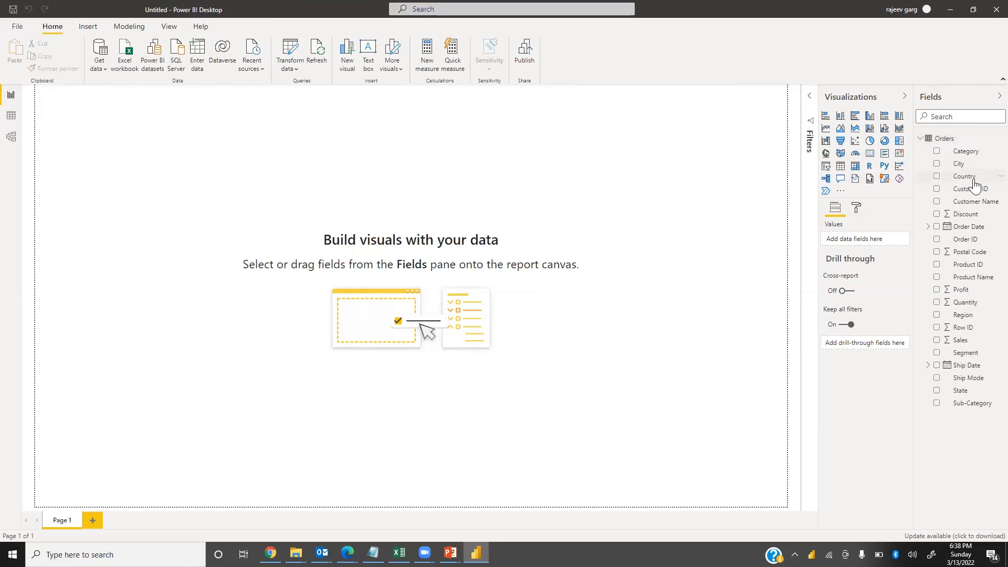
click(854, 167)
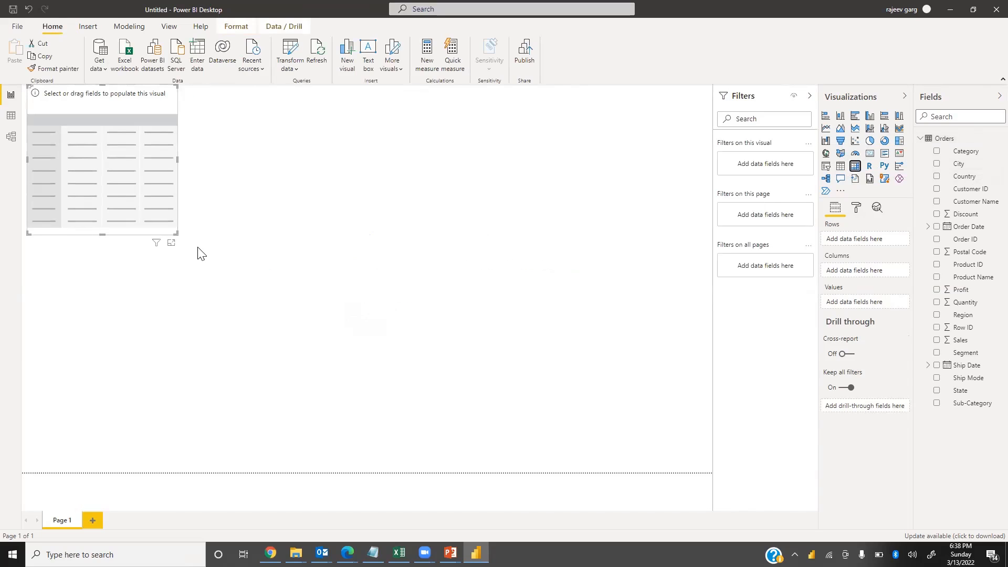
drag(174, 232, 615, 444)
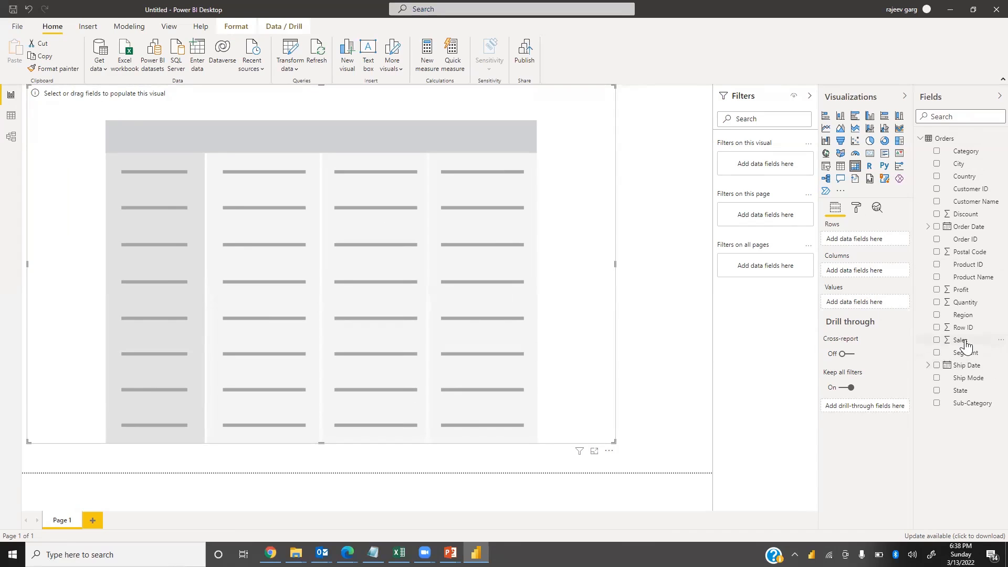
Populate the matrix with Sales as values, Region as rows and Category as columns
drag(965, 344, 866, 308)
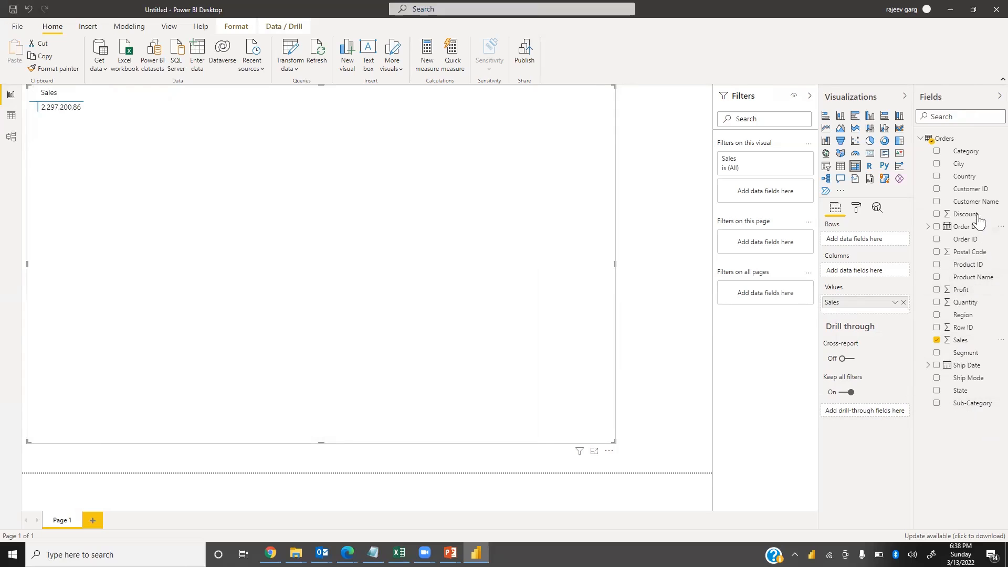
drag(964, 153, 866, 270)
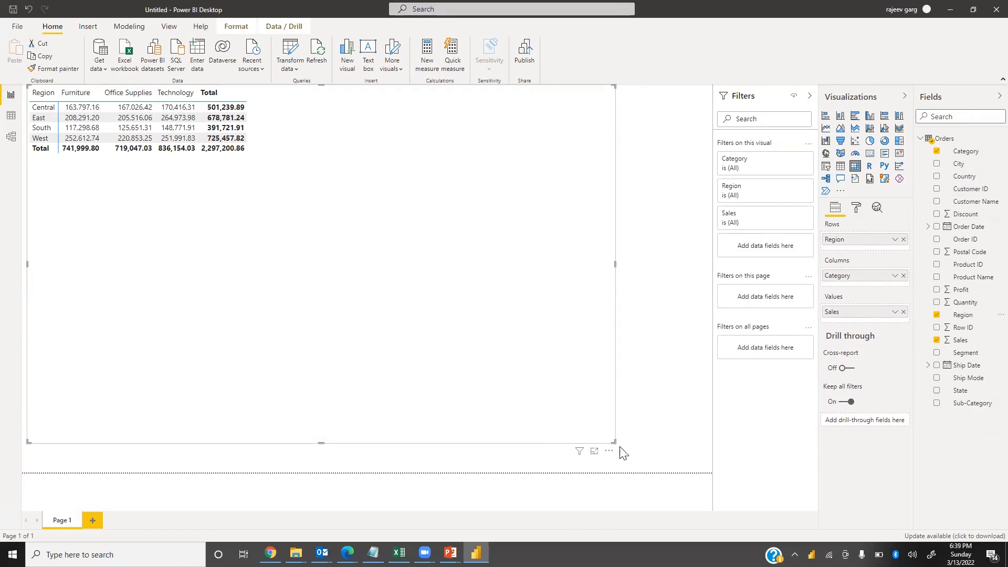
Move the matrix to the top of the page and widen it to fill the canvas
drag(569, 359, 504, 386)
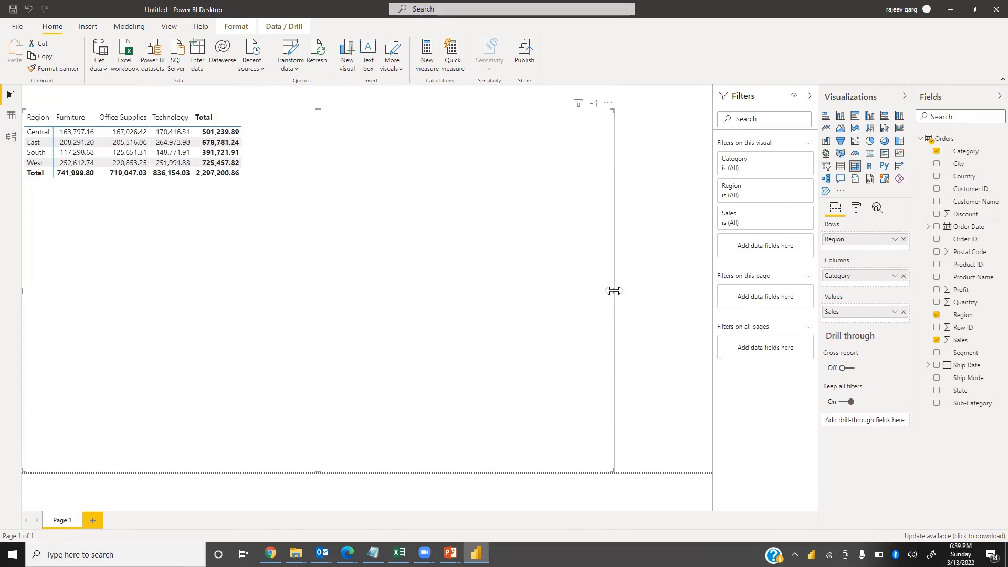
drag(619, 297, 737, 309)
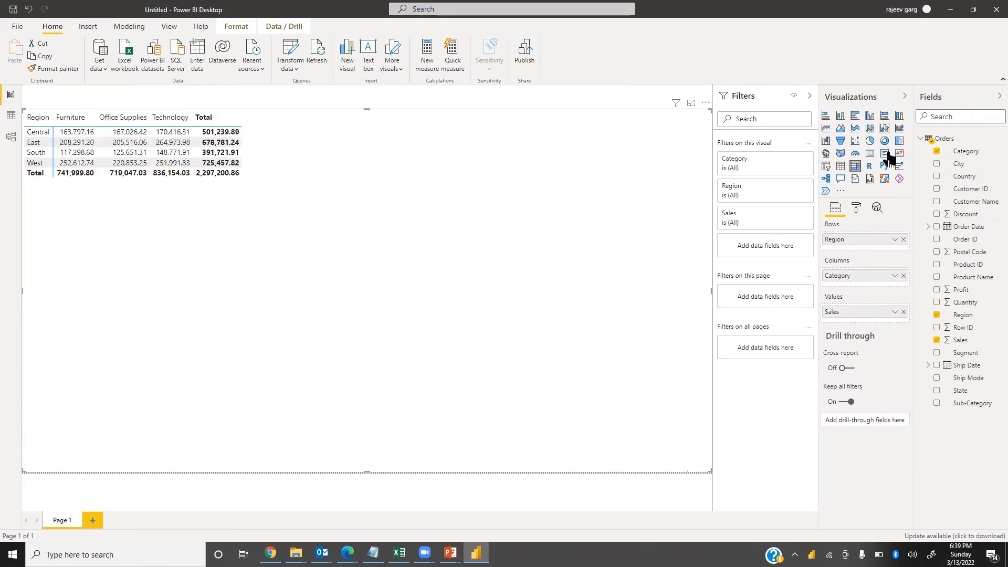
Set the matrix values' text size to 14 pt in the format settings
click(860, 209)
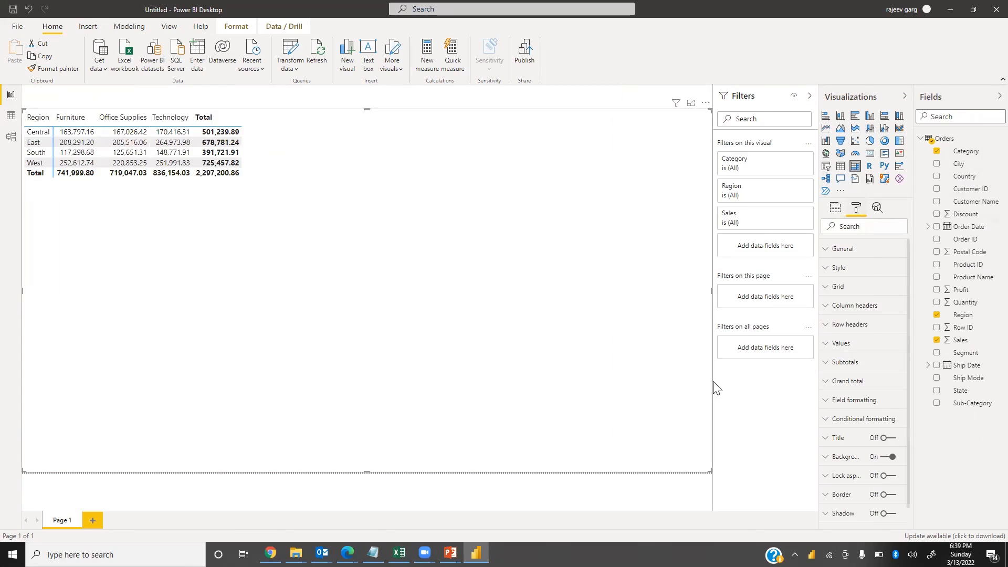
click(833, 345)
scroll(857, 425, down, 3)
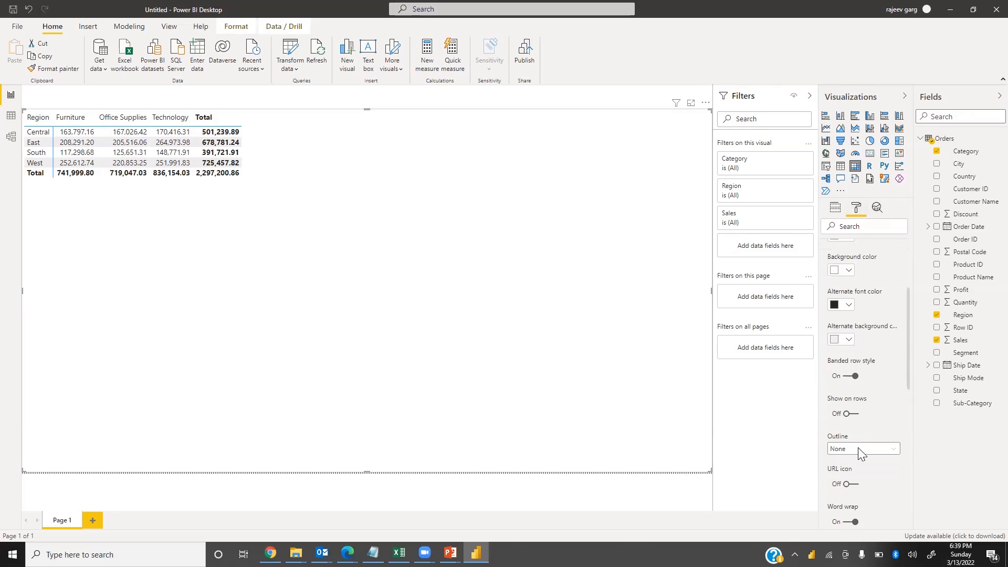
scroll(870, 450, down, 4)
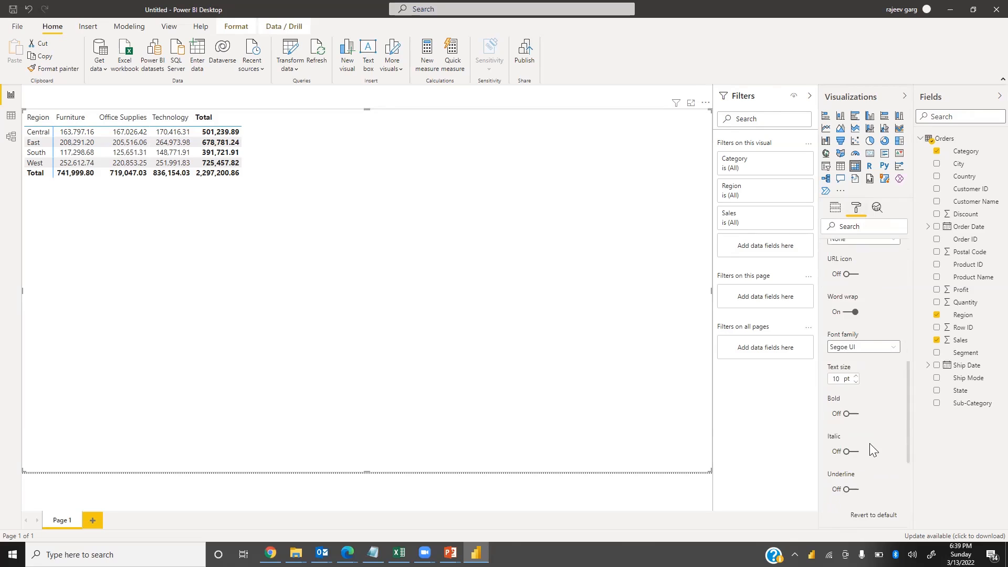
click(844, 379)
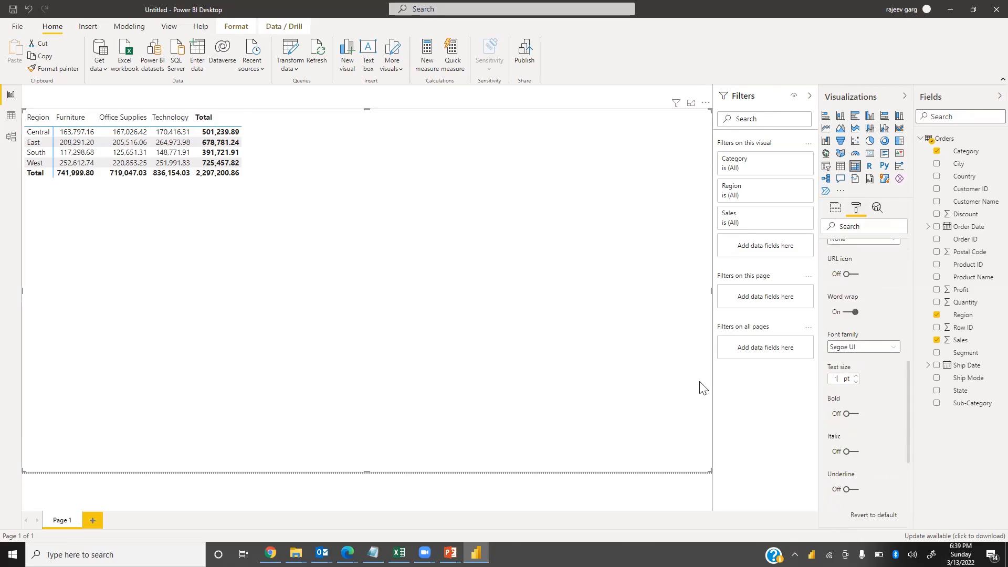
text(14)
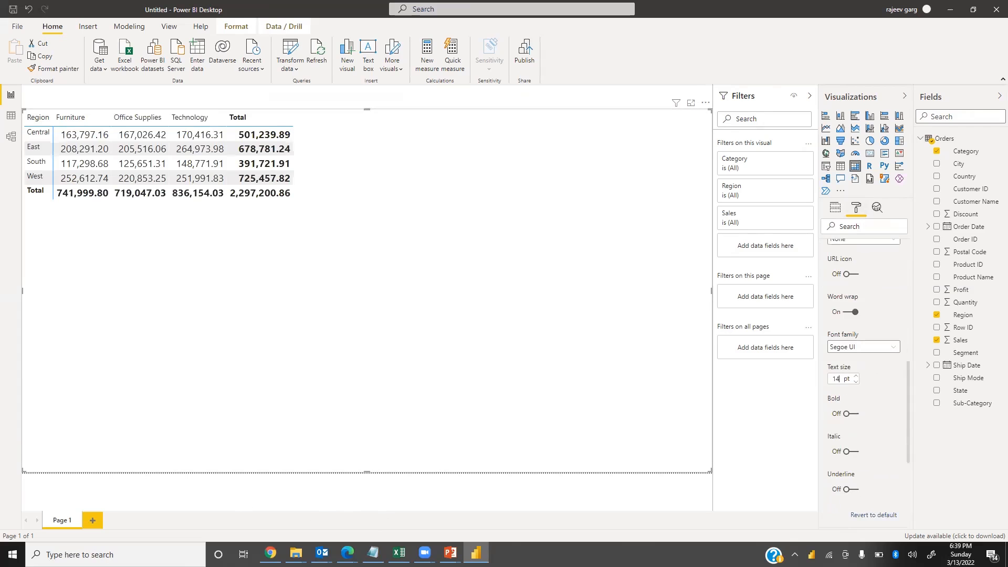
Set the Sales field's value decimal places to 0 in field formatting
scroll(856, 397, up, 4)
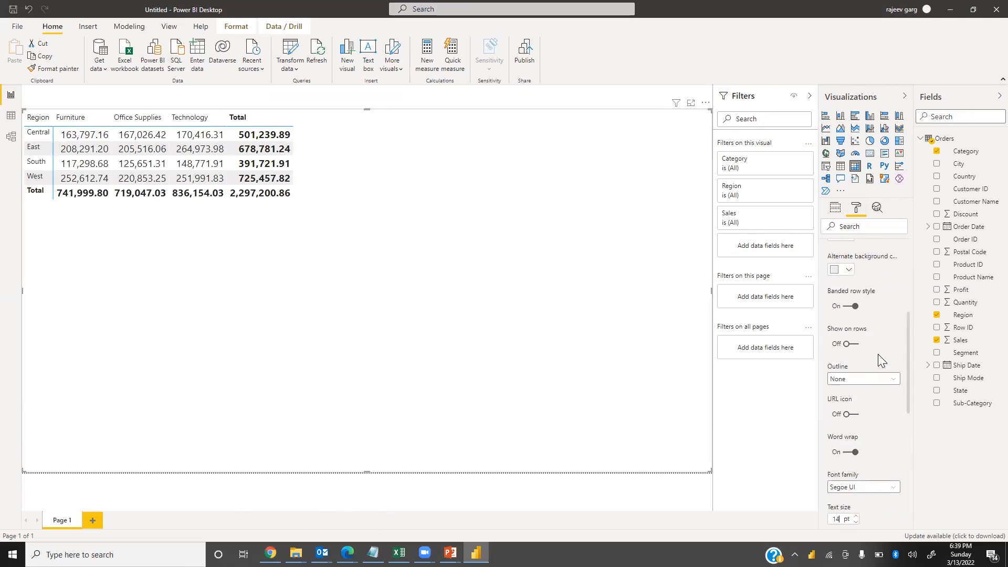
scroll(869, 329, up, 3)
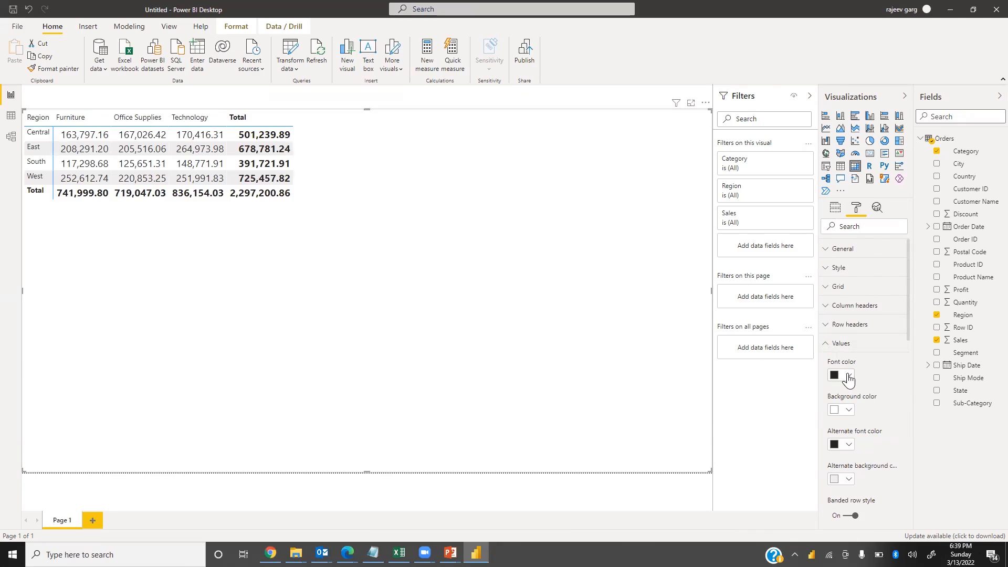
click(827, 346)
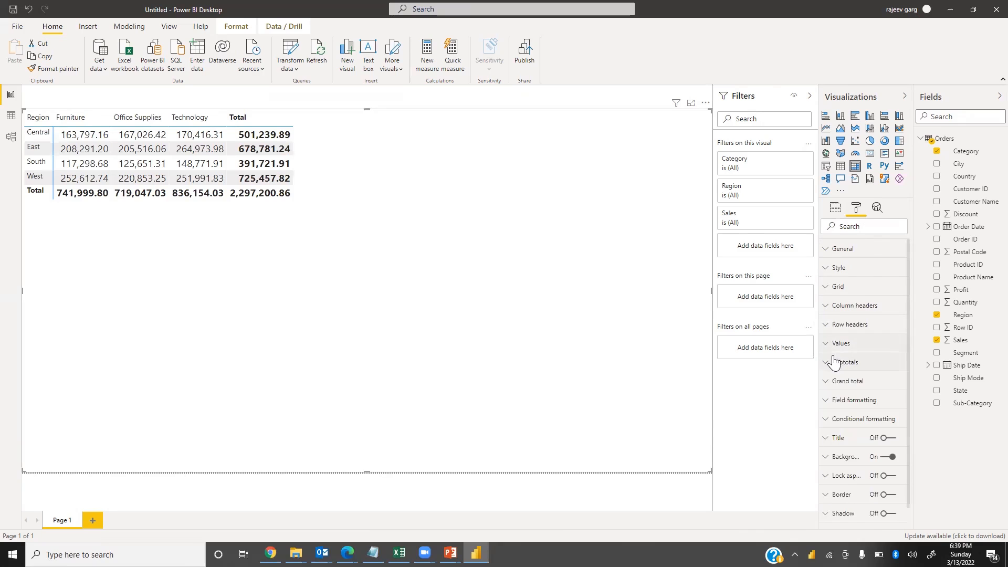
click(828, 408)
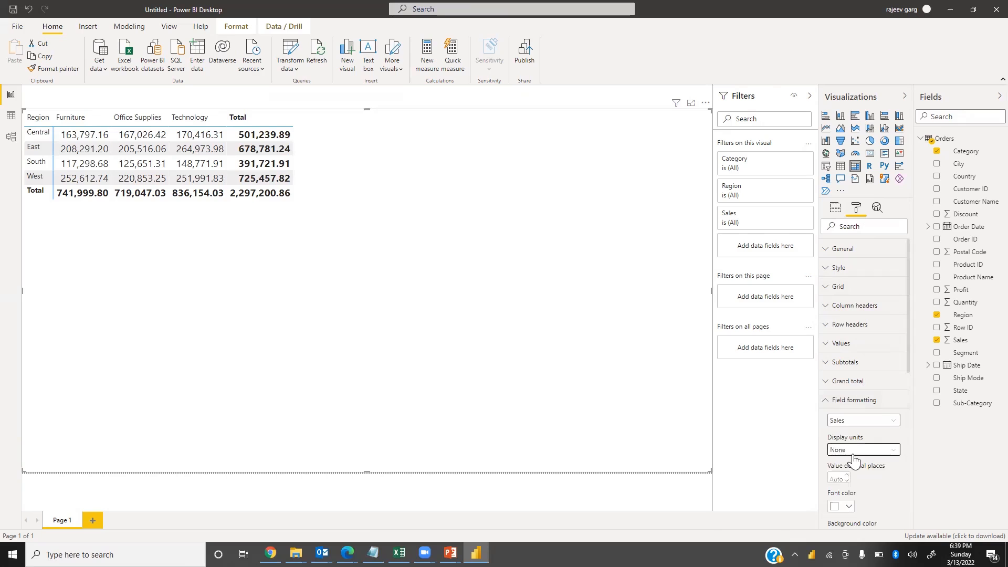
click(854, 453)
click(901, 478)
text(0)
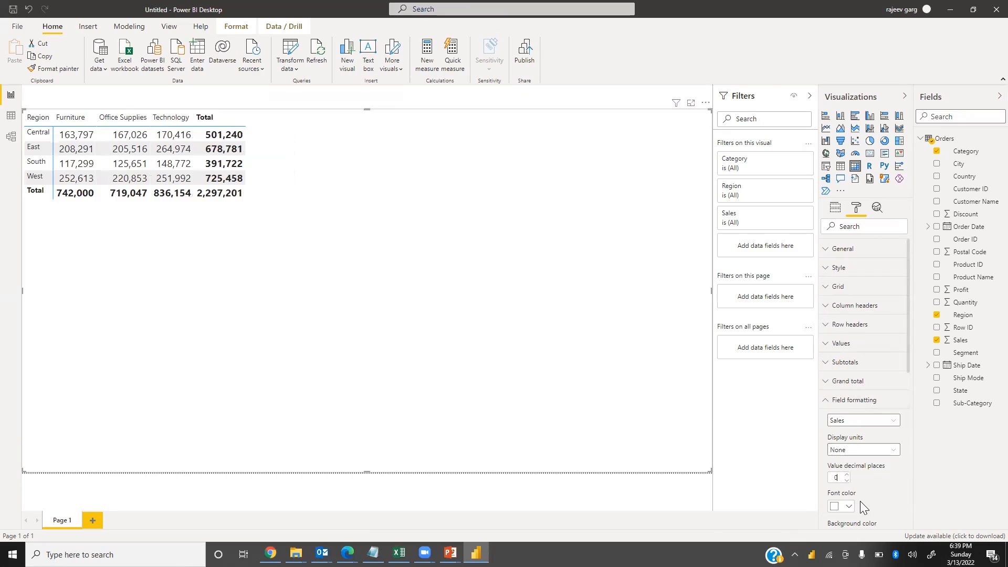
Apply the Minimal style preset to the matrix
scroll(890, 451, down, 5)
scroll(866, 420, up, 5)
click(833, 401)
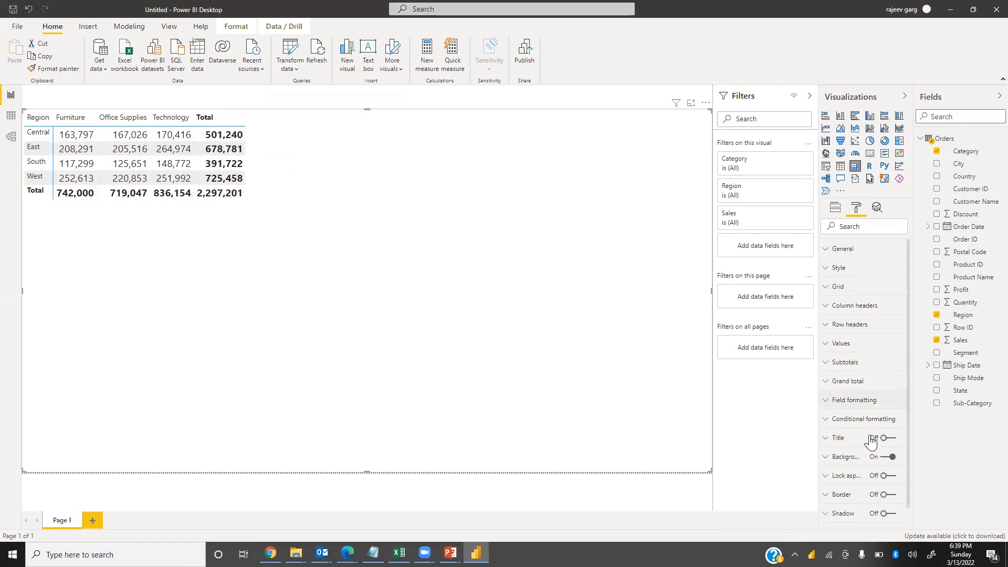
click(839, 287)
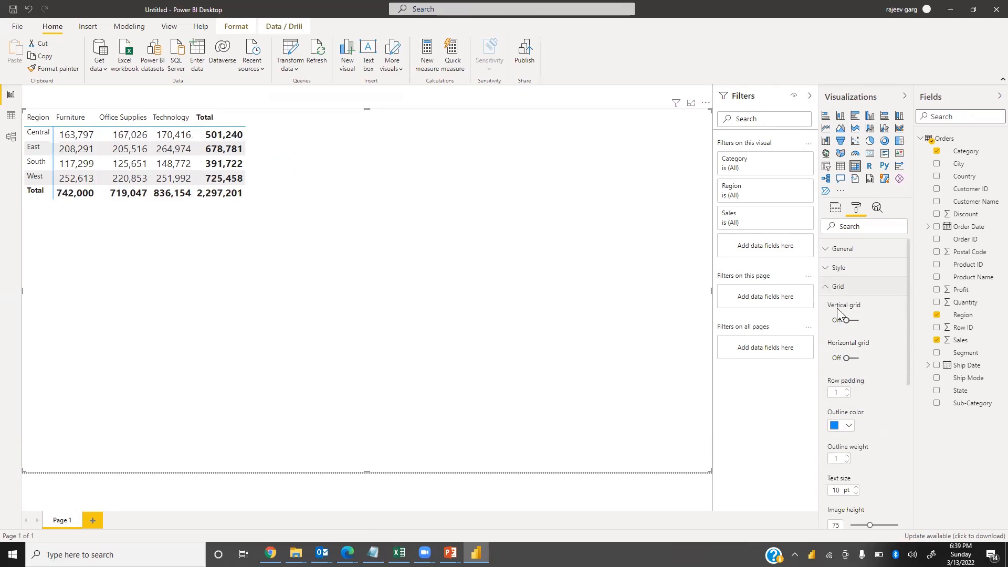
click(829, 287)
click(825, 268)
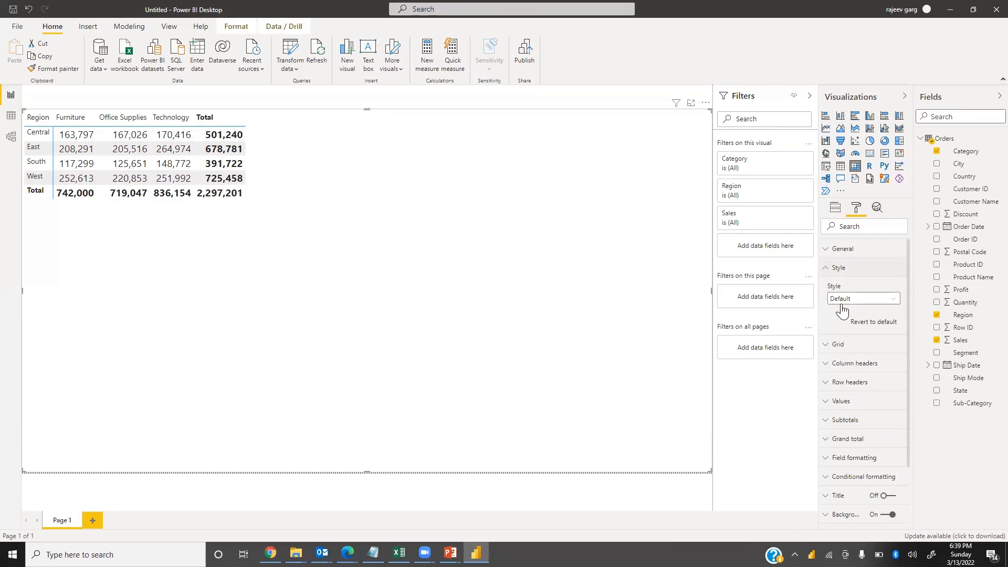
click(843, 298)
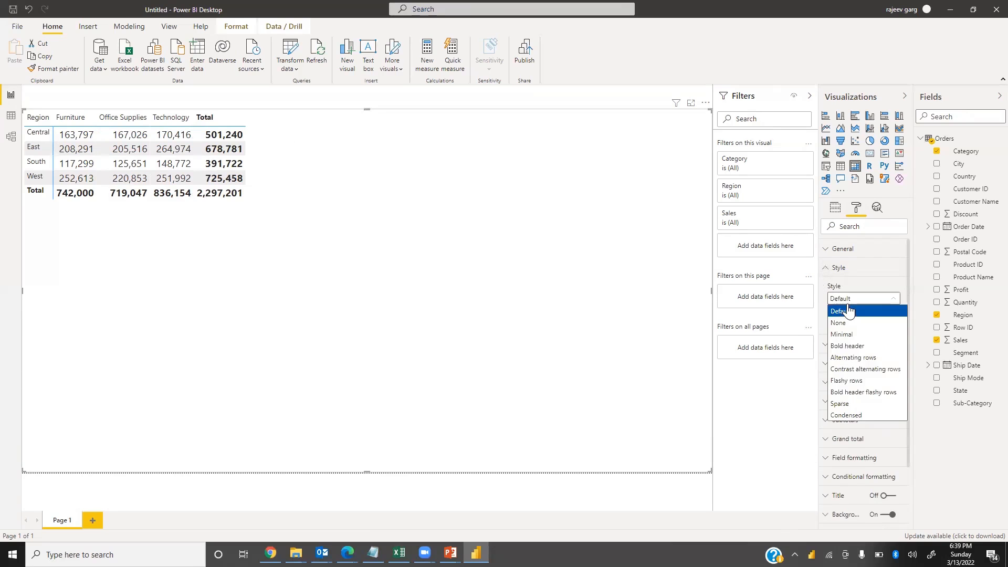
click(862, 338)
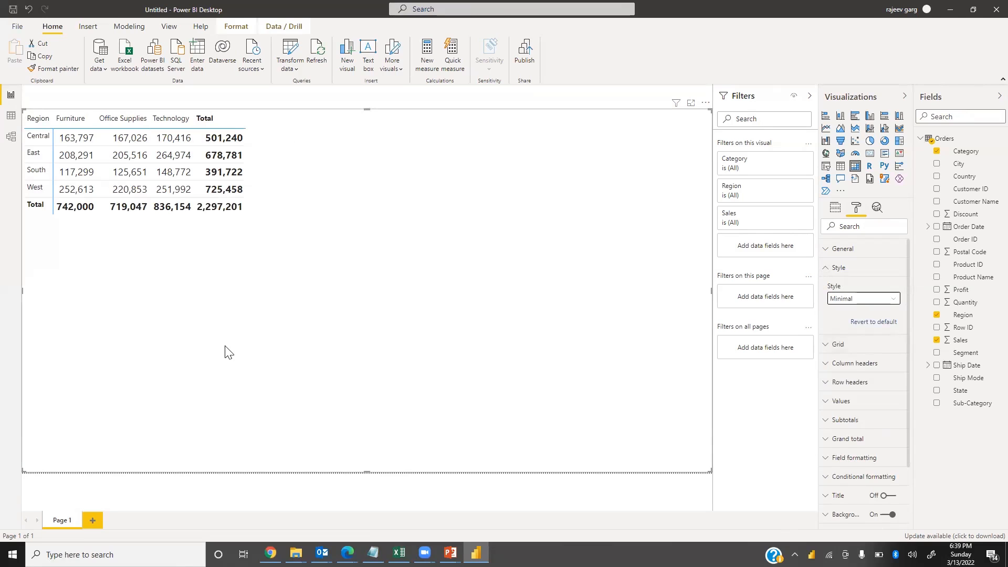
Set the matrix column headers' text size to 16 pt and turn on bold
click(827, 269)
click(852, 304)
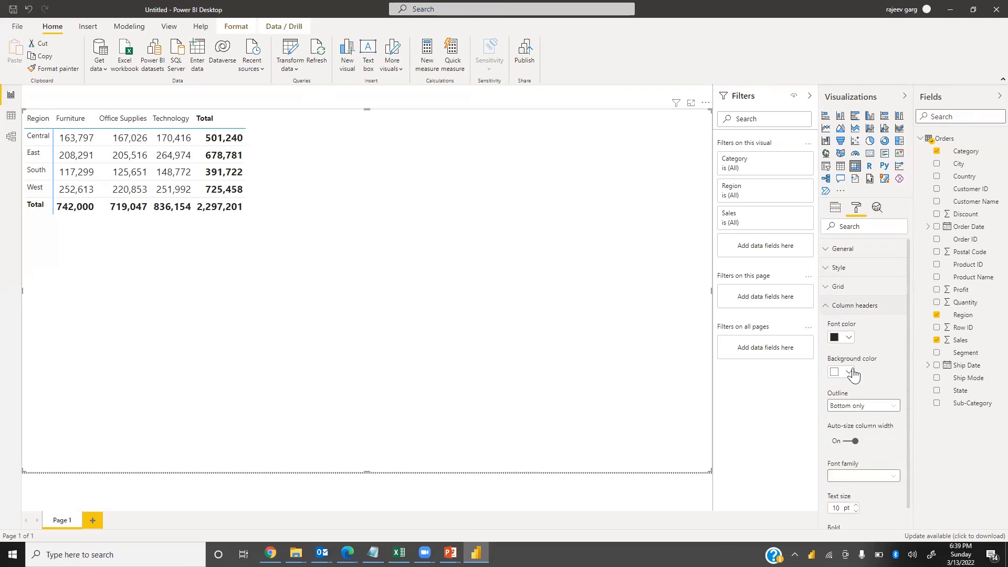
scroll(837, 397, down, 4)
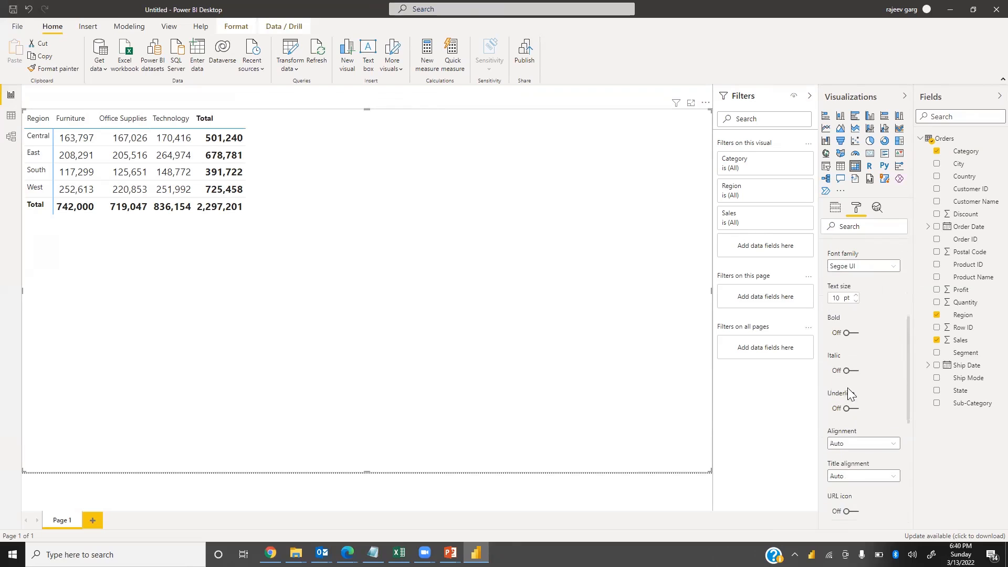
text(16)
click(853, 334)
scroll(848, 345, up, 5)
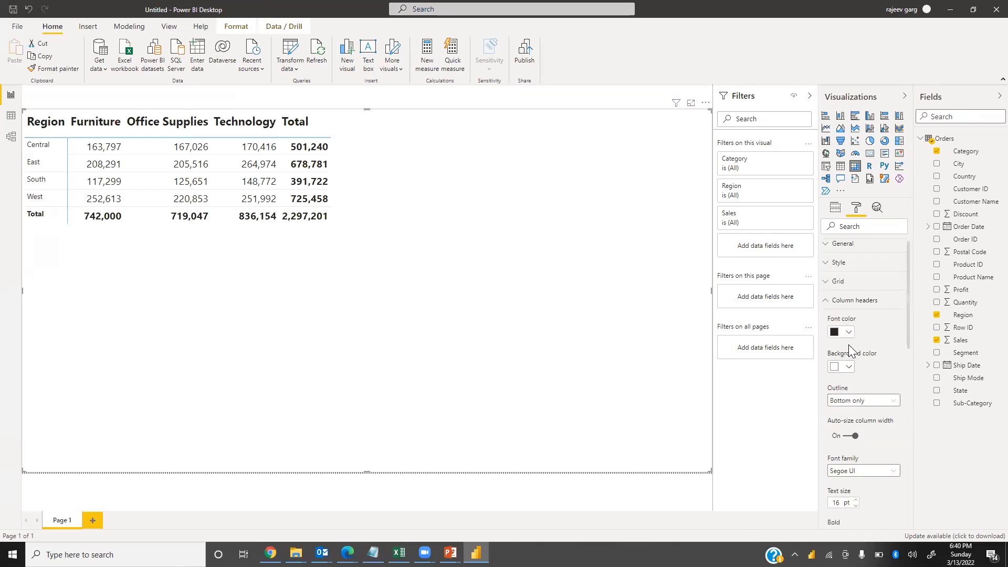
Set the matrix row headers' text size to 16 pt and turn on bold
click(824, 307)
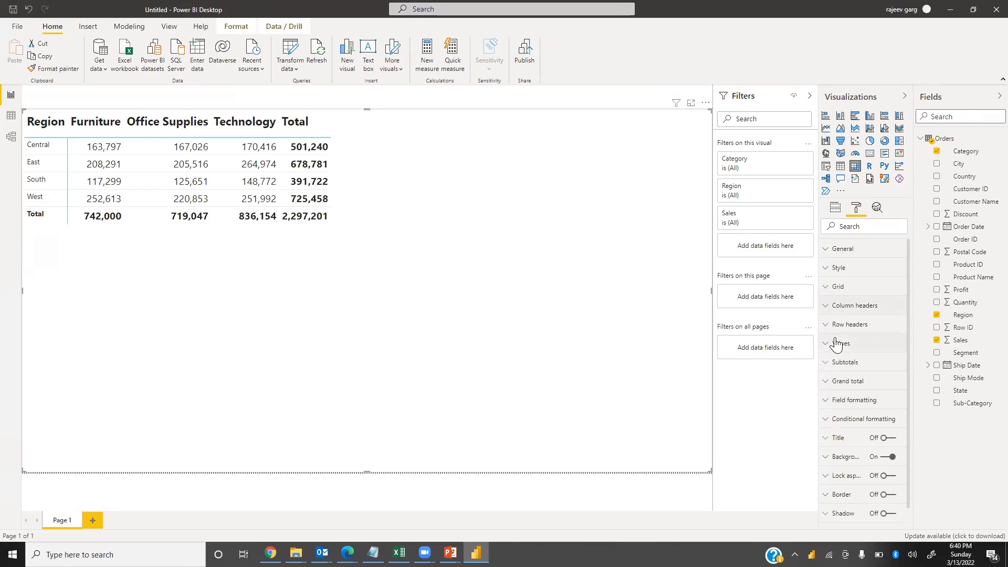
click(831, 328)
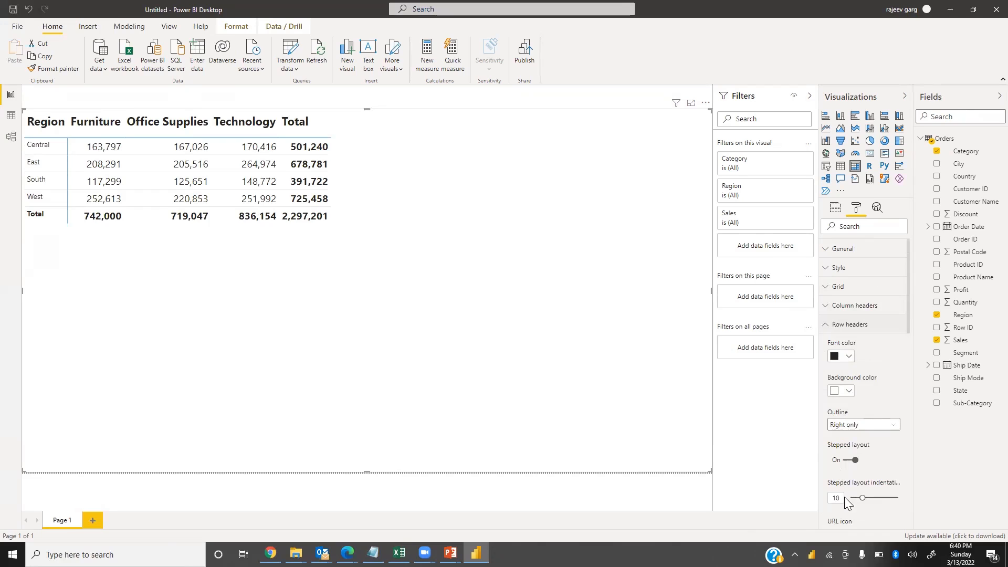
scroll(864, 450, down, 4)
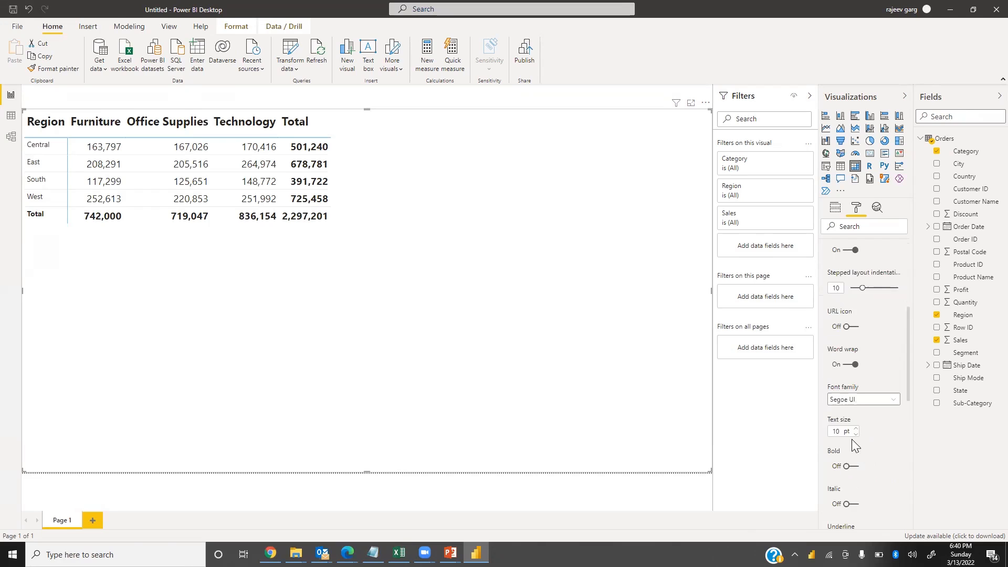
click(841, 434)
click(853, 469)
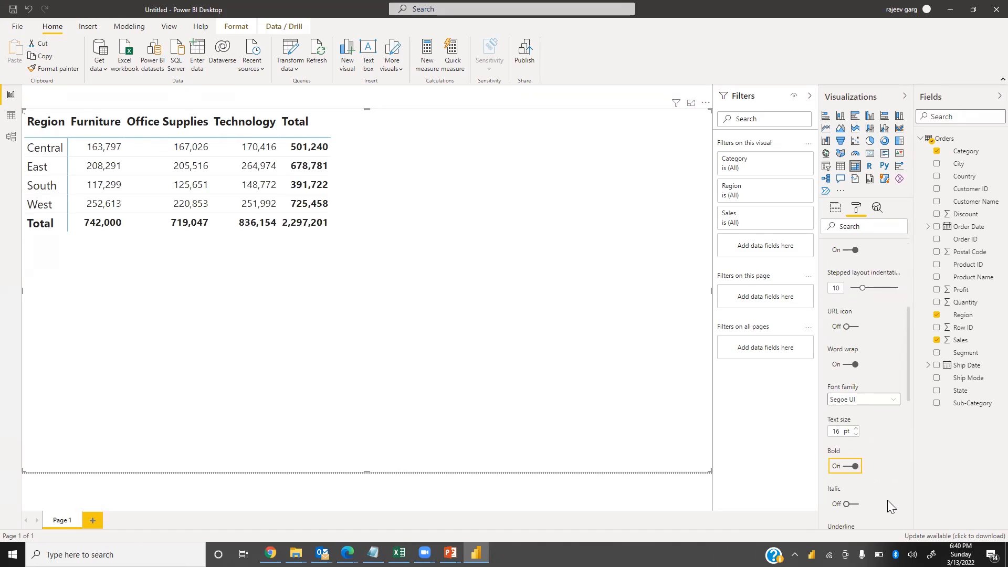
scroll(861, 409, up, 5)
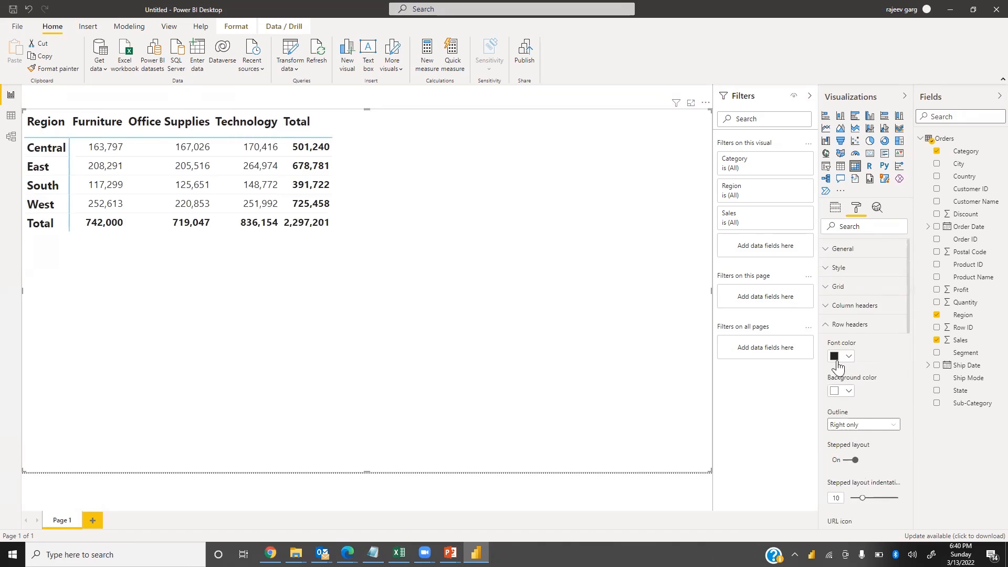
click(829, 325)
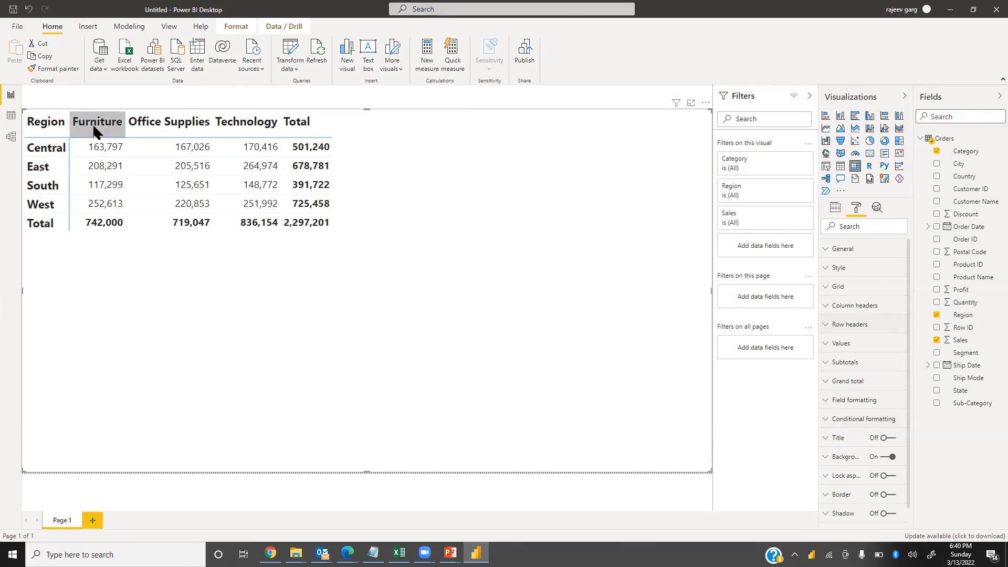
Put Category on rows and Region on columns, then add Sub-Category beneath Category in the matrix rows
click(835, 207)
drag(874, 251, 864, 279)
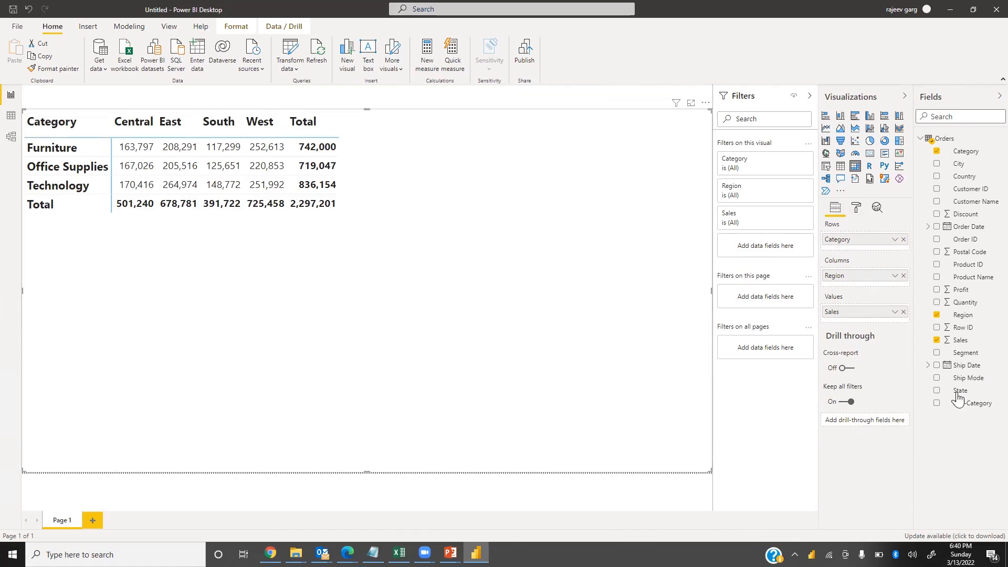
drag(985, 405, 883, 247)
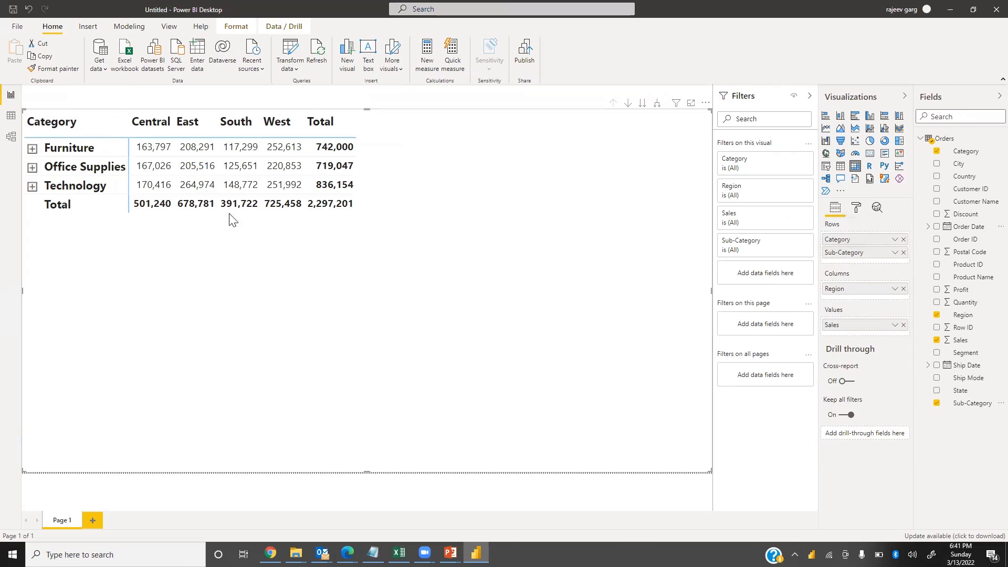
Expand and collapse each category's subcategory rows in the matrix
click(32, 150)
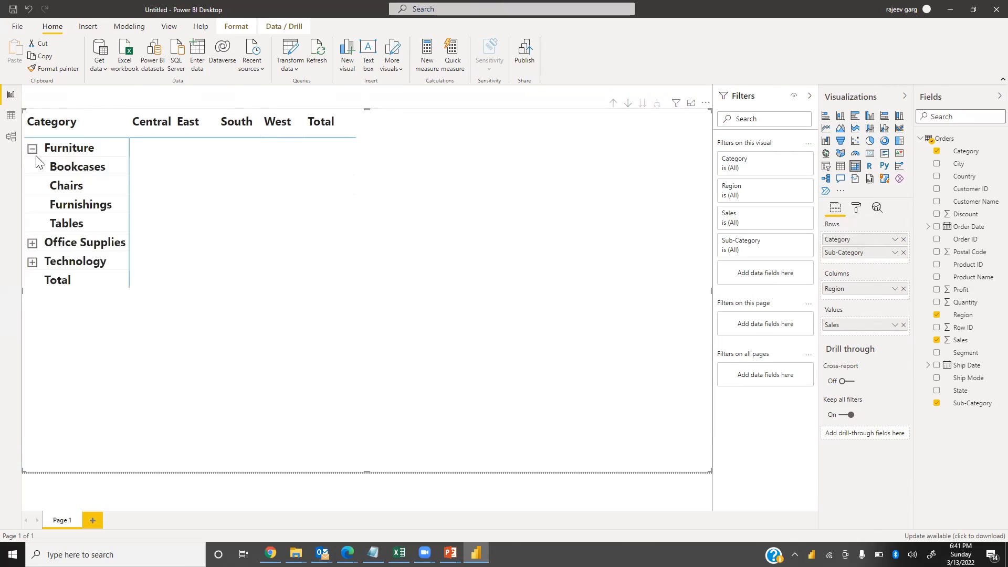
click(32, 243)
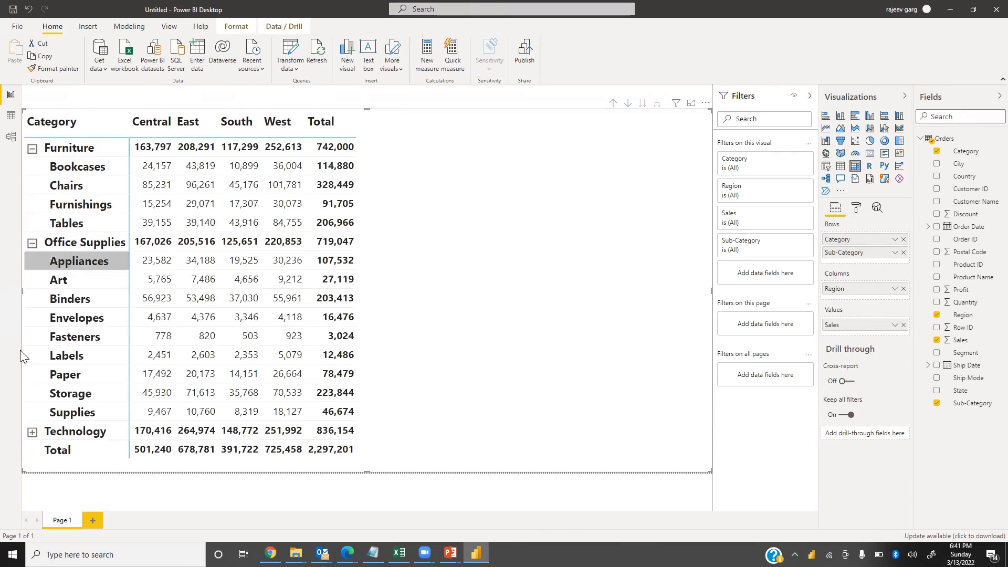
click(32, 433)
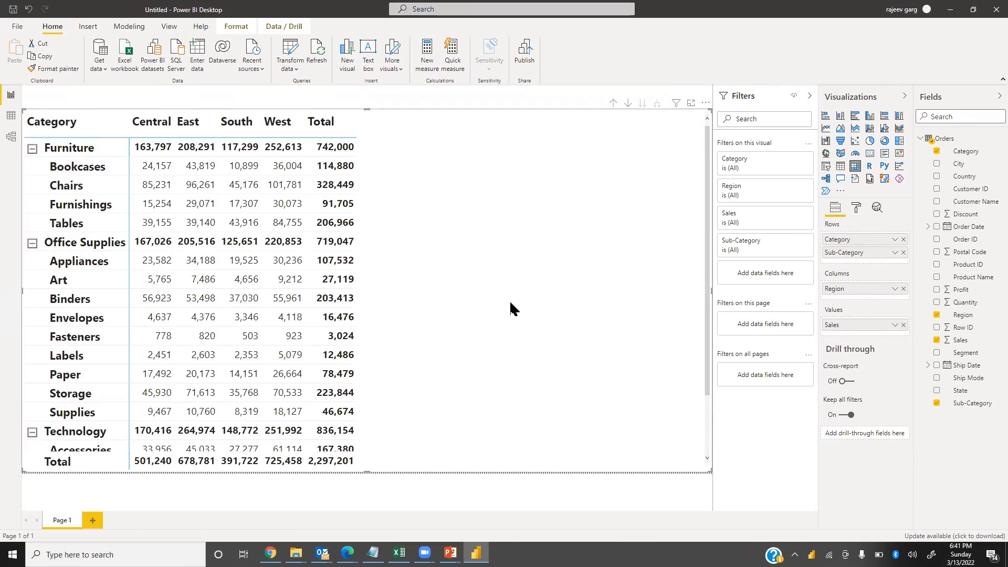
click(32, 149)
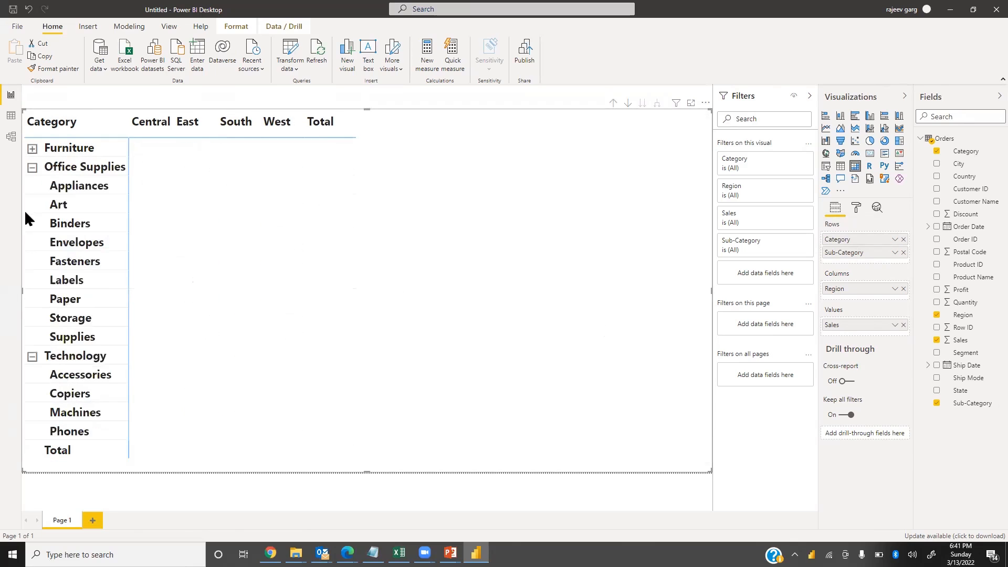
click(33, 168)
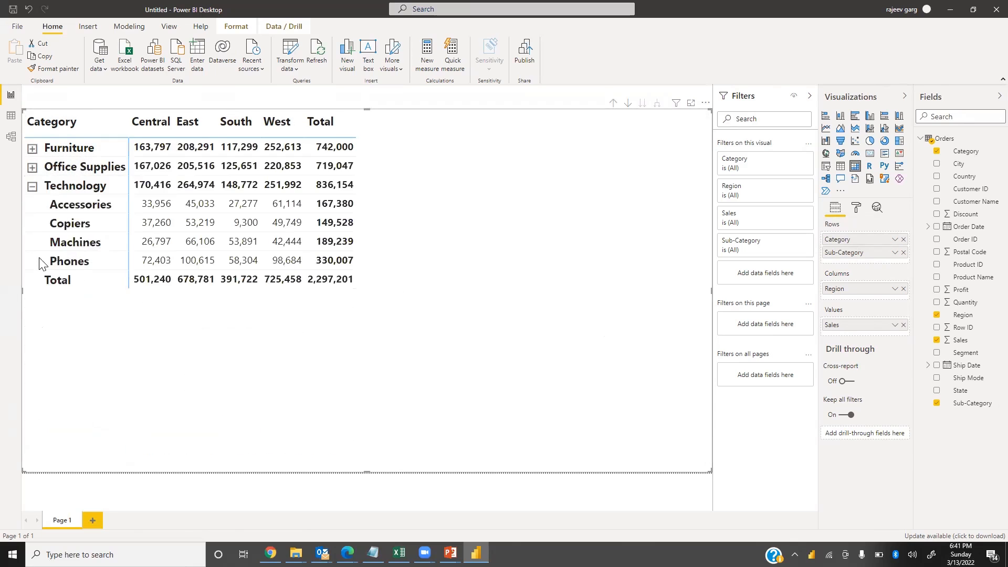
click(32, 186)
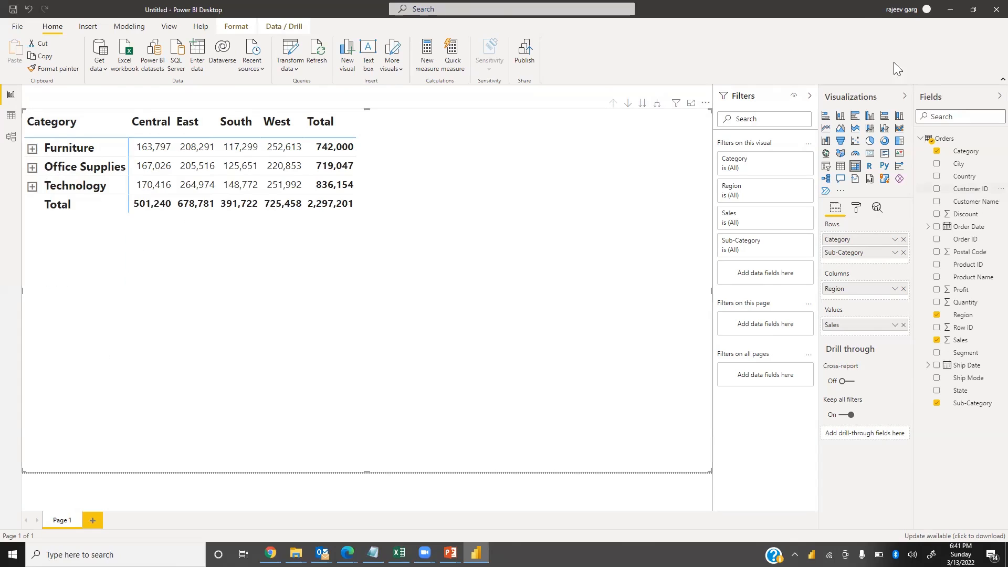
Try expanding all rows one level, drilling up, and going to the next hierarchy level and back
click(655, 107)
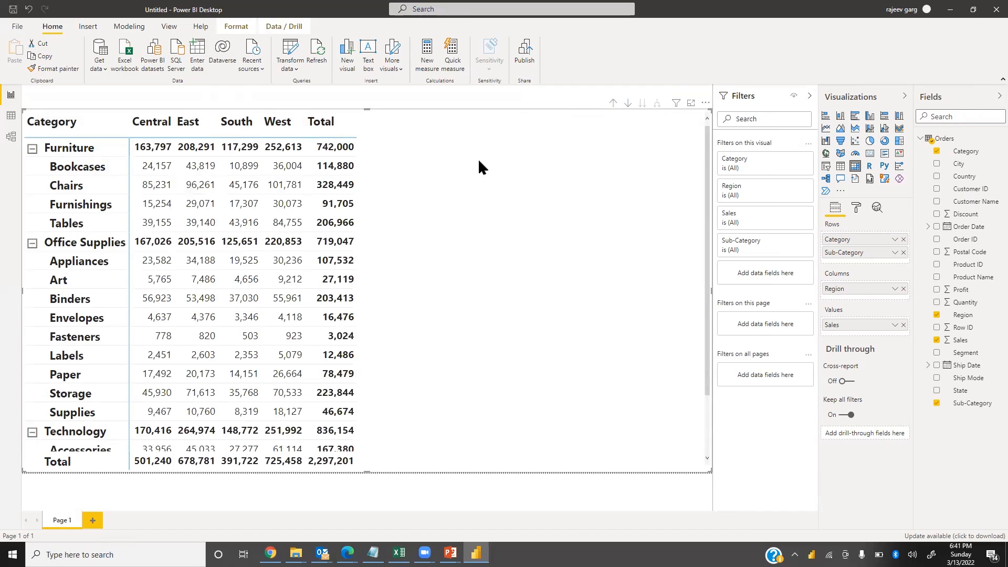
click(611, 106)
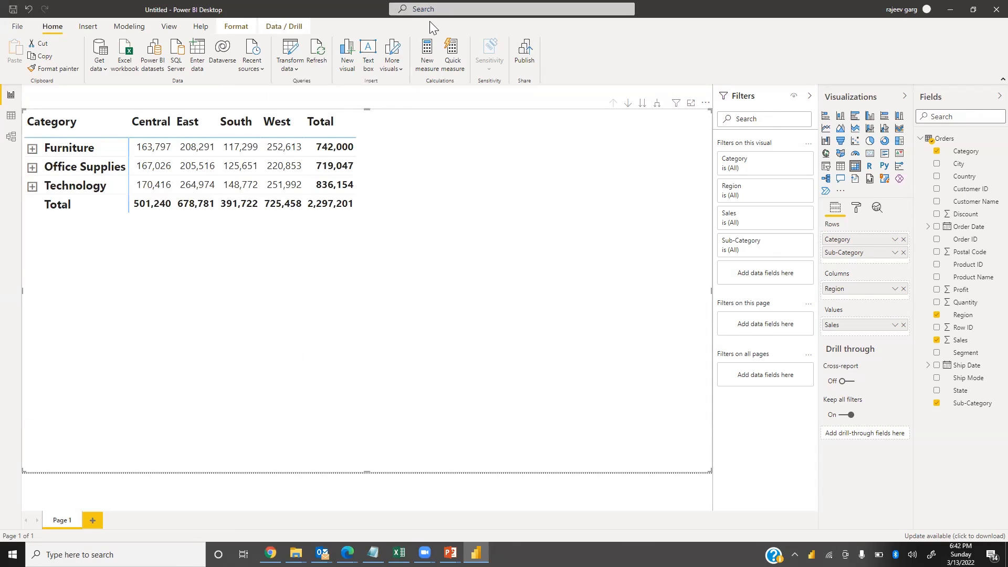
click(641, 104)
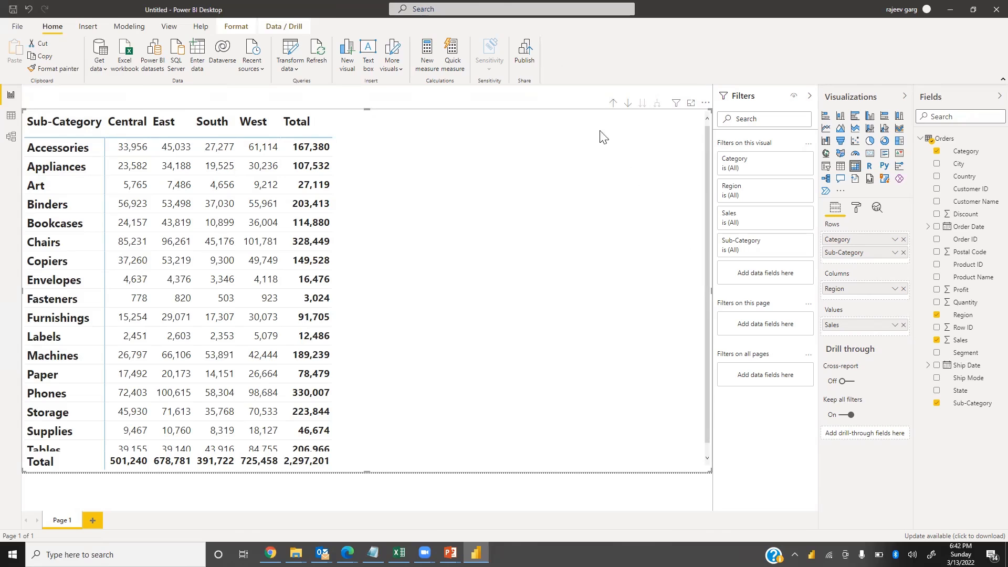
click(613, 103)
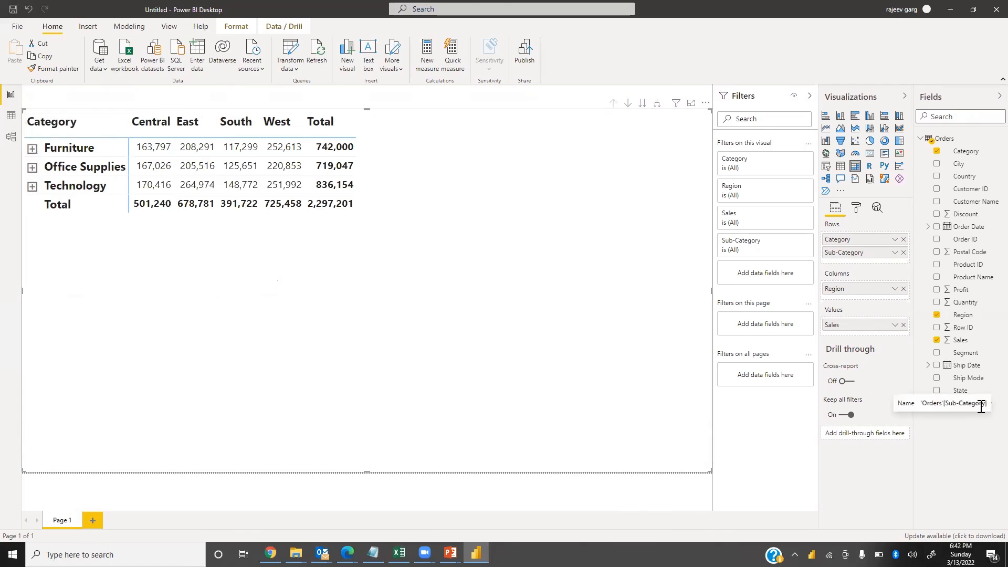
Add Segment beneath Region in the matrix columns and expand all rows down one level
drag(959, 354, 866, 303)
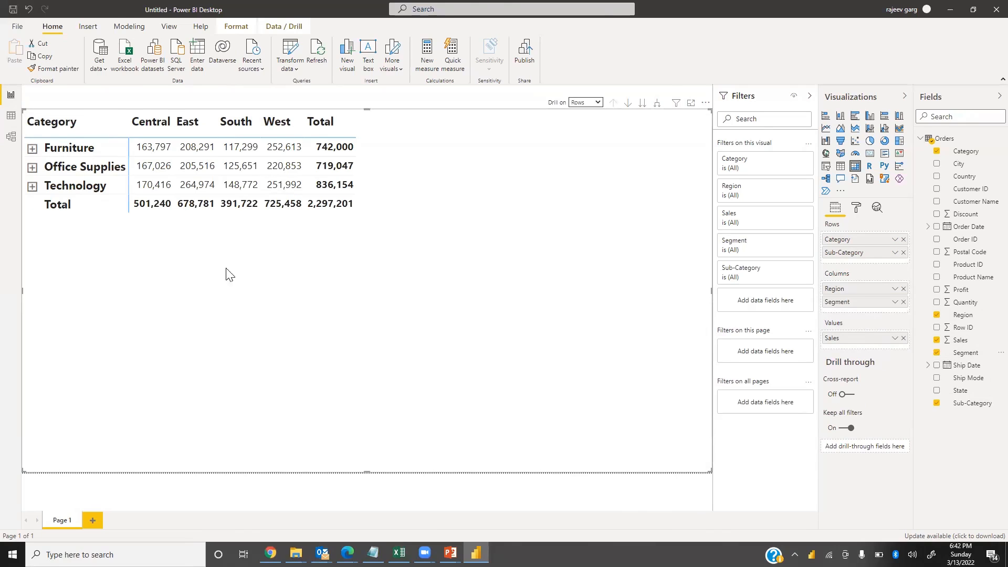
click(657, 104)
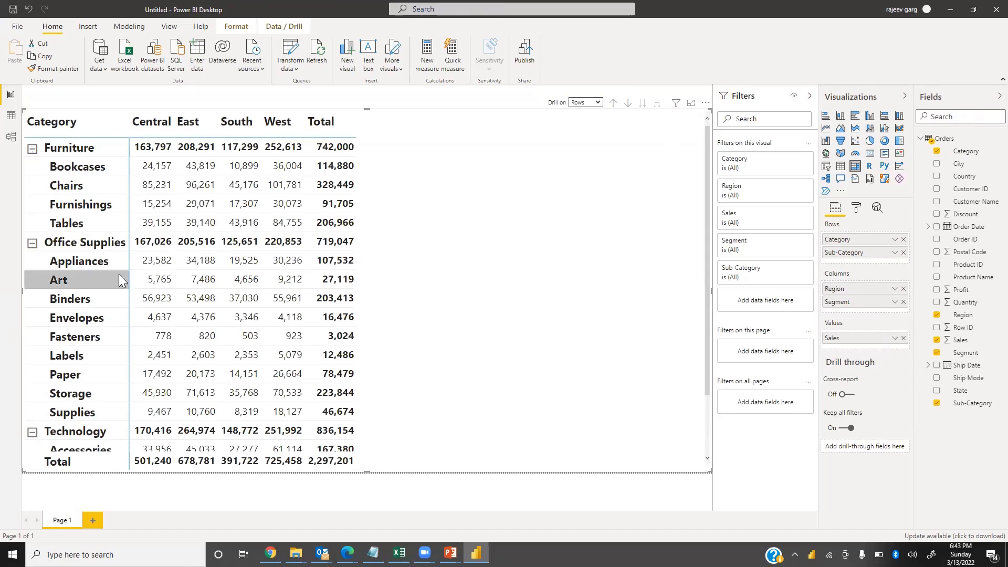
Switch drilling to columns and expand all, then return to rows and re-expand rows one level
click(589, 103)
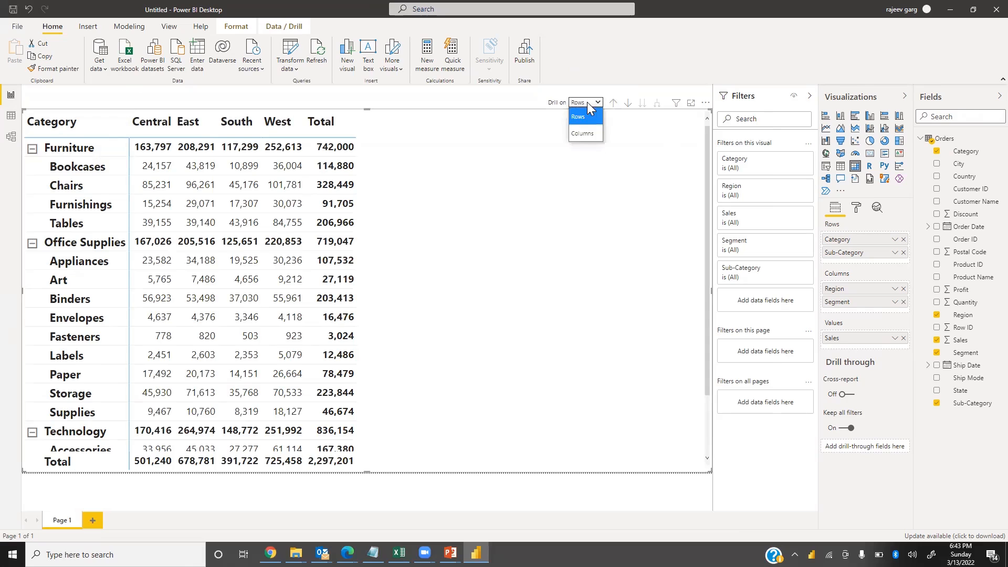
click(595, 133)
click(657, 103)
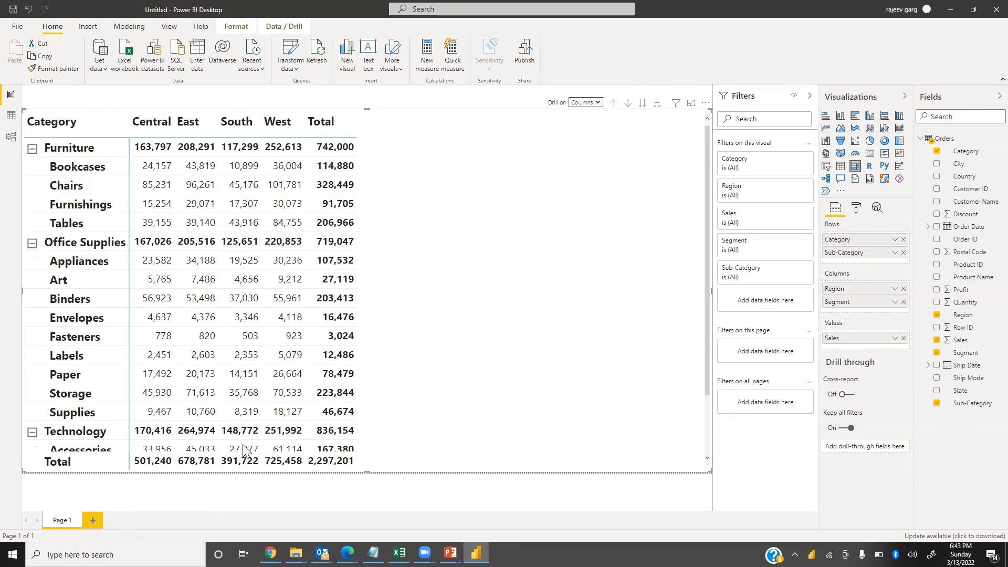
click(590, 103)
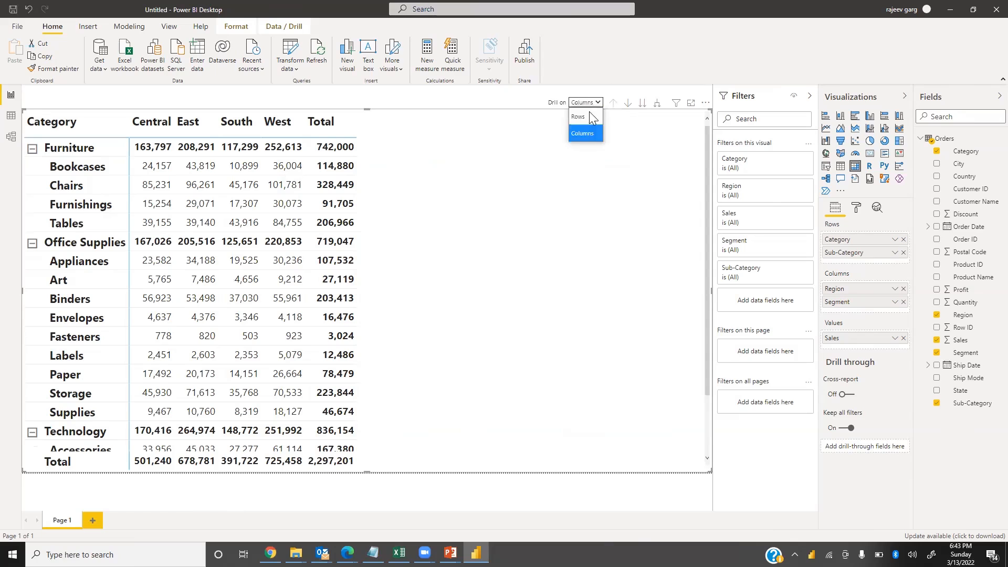
click(586, 119)
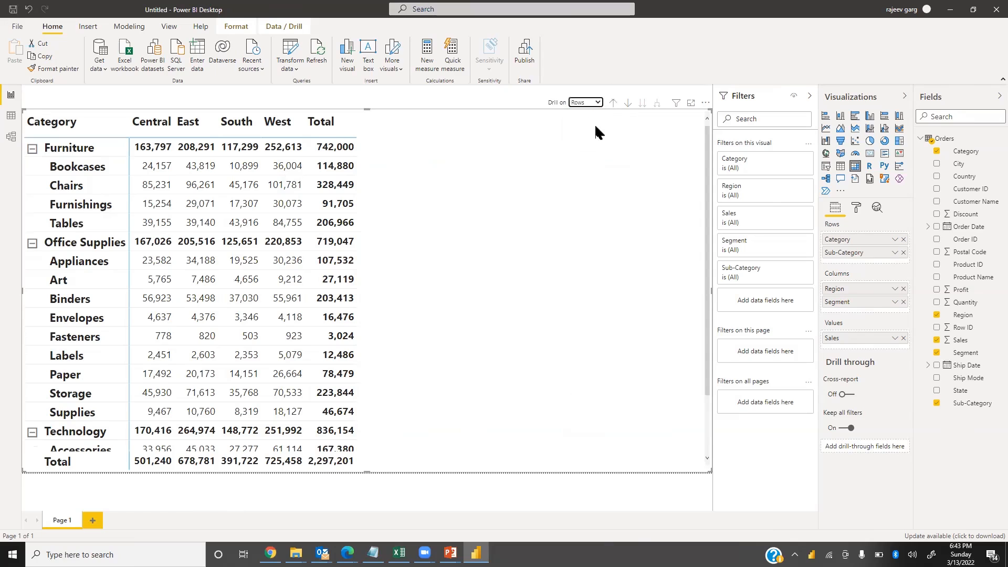
click(614, 103)
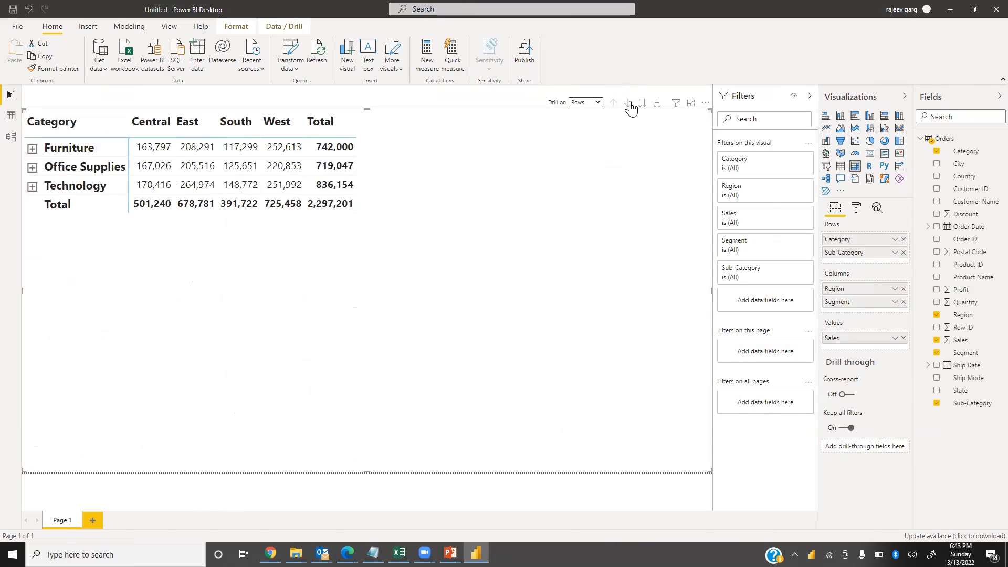
click(657, 104)
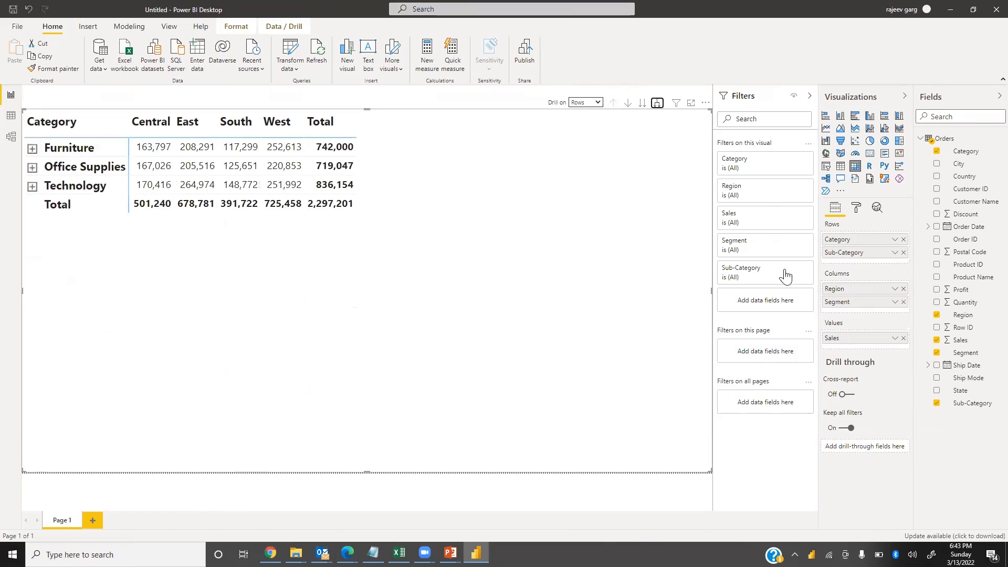
Turn the matrix row and column subtotals off and back on
click(858, 212)
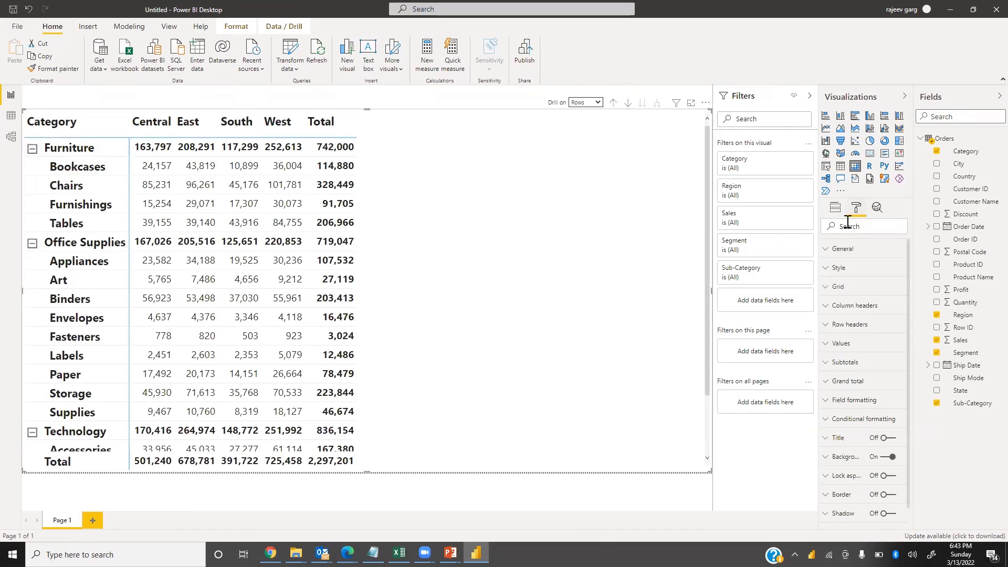
click(831, 366)
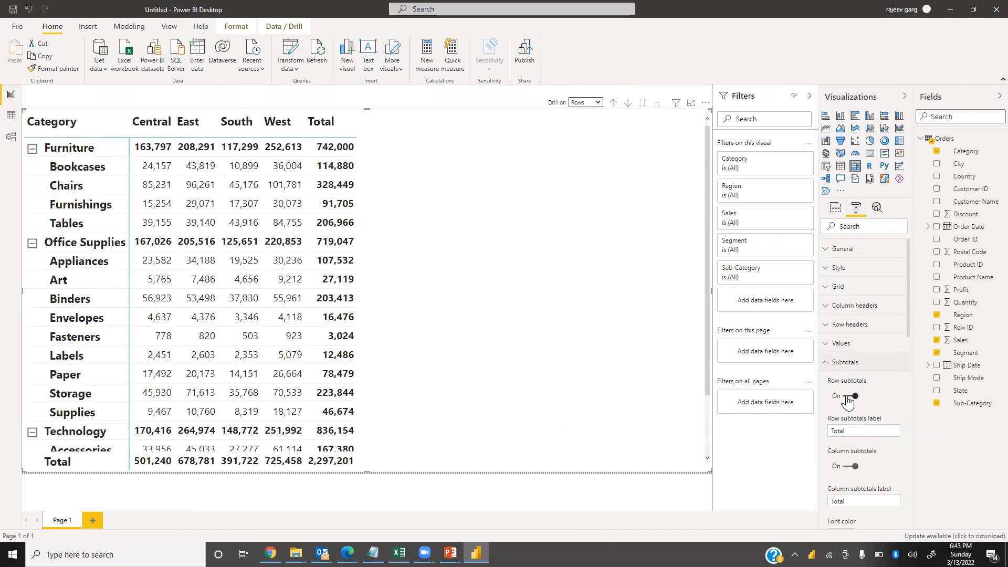
click(848, 398)
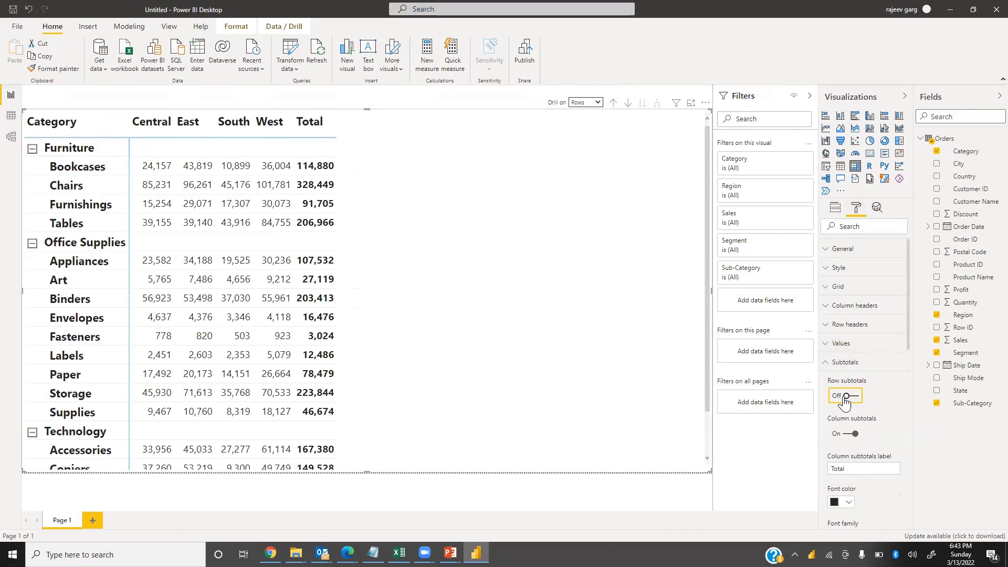
click(847, 435)
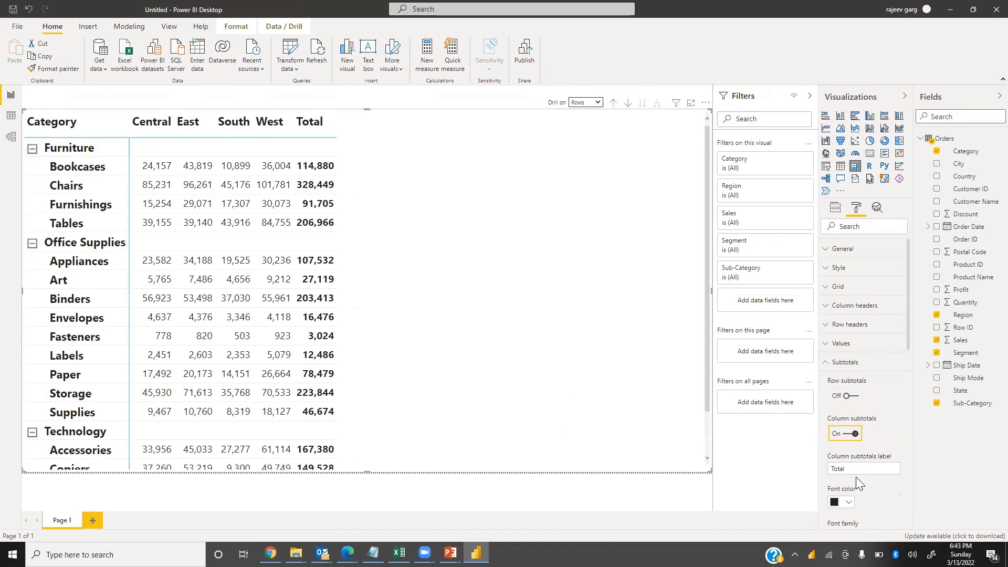
click(851, 434)
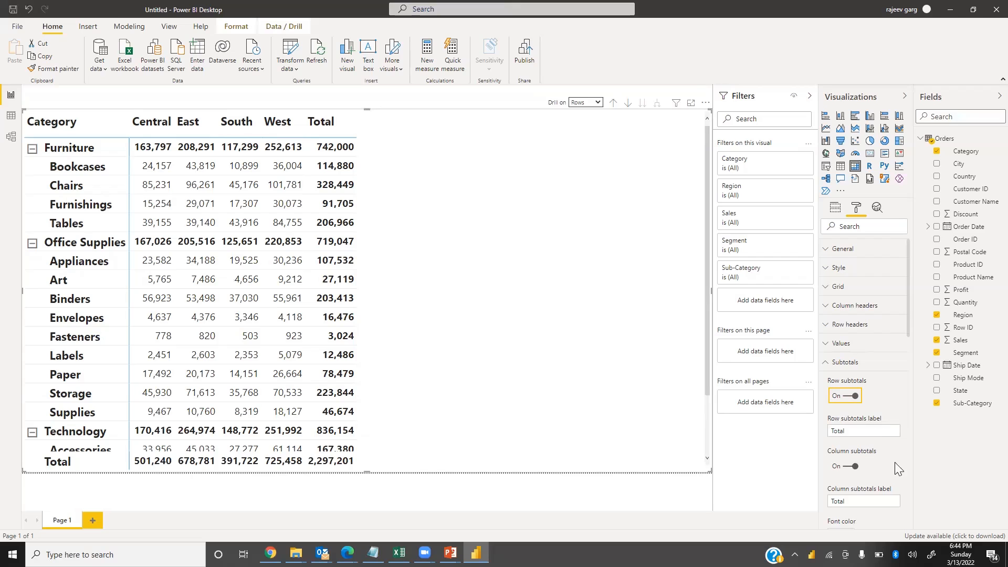
Set the subtotals background color to black
scroll(857, 507, down, 2)
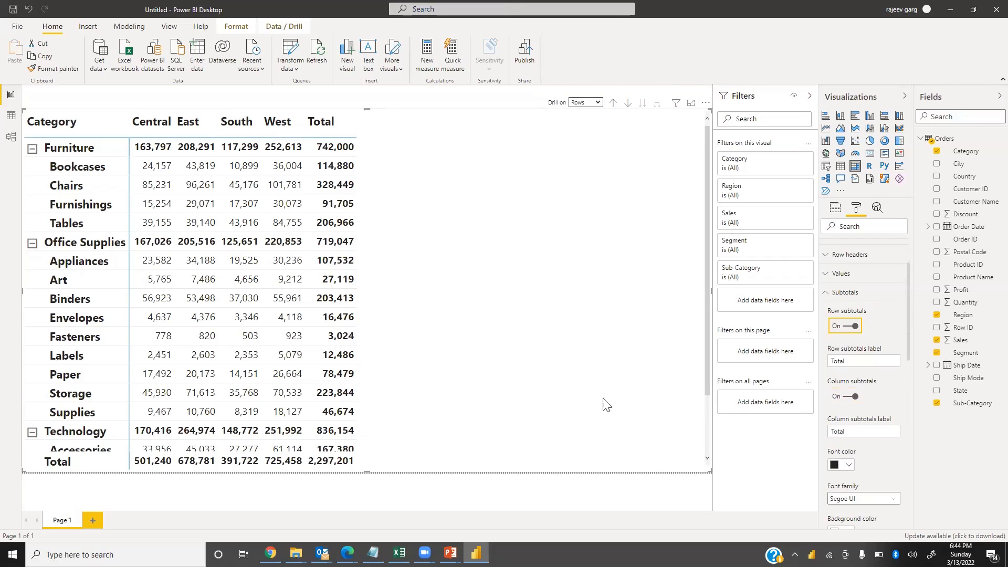
scroll(850, 471, down, 2)
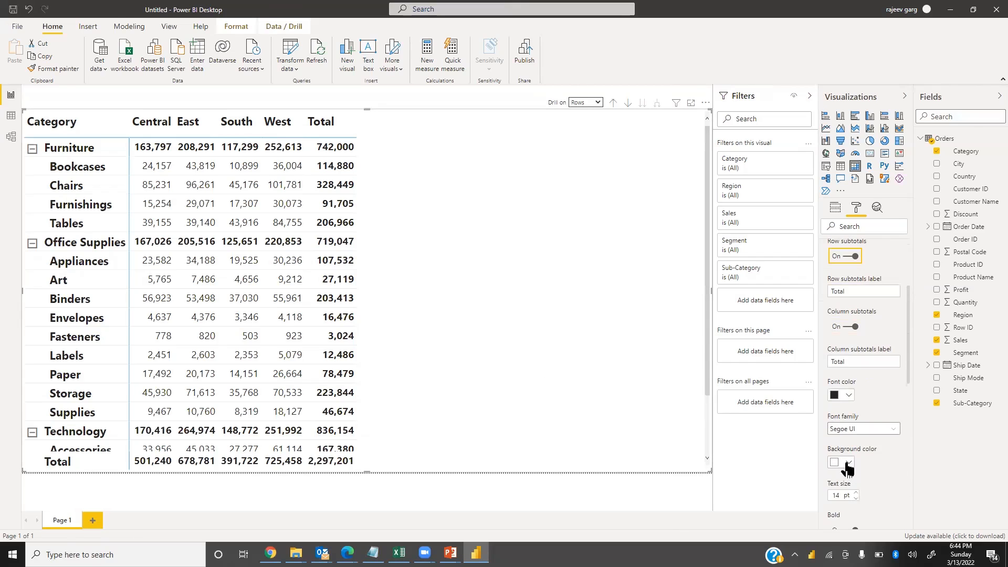
click(850, 464)
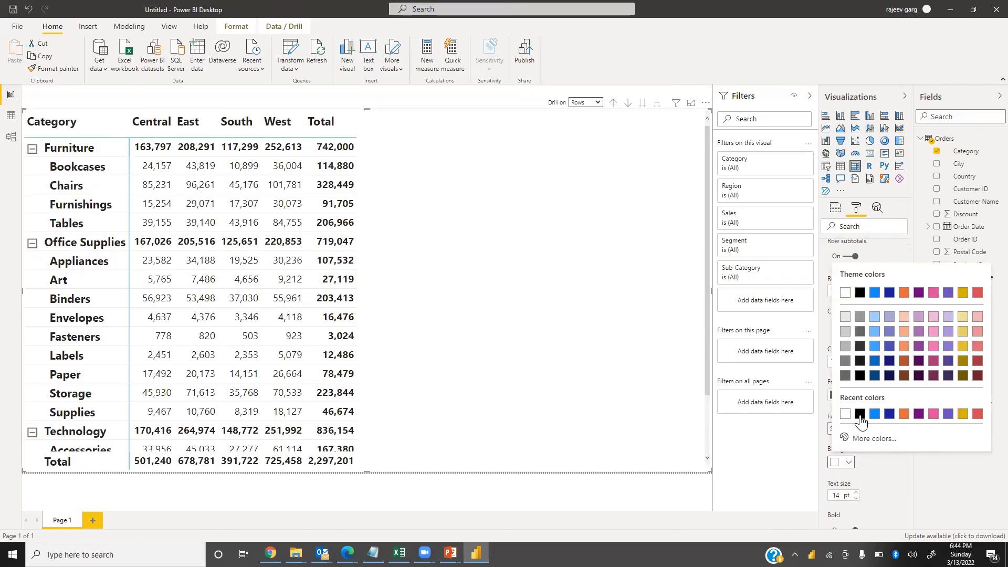
click(859, 415)
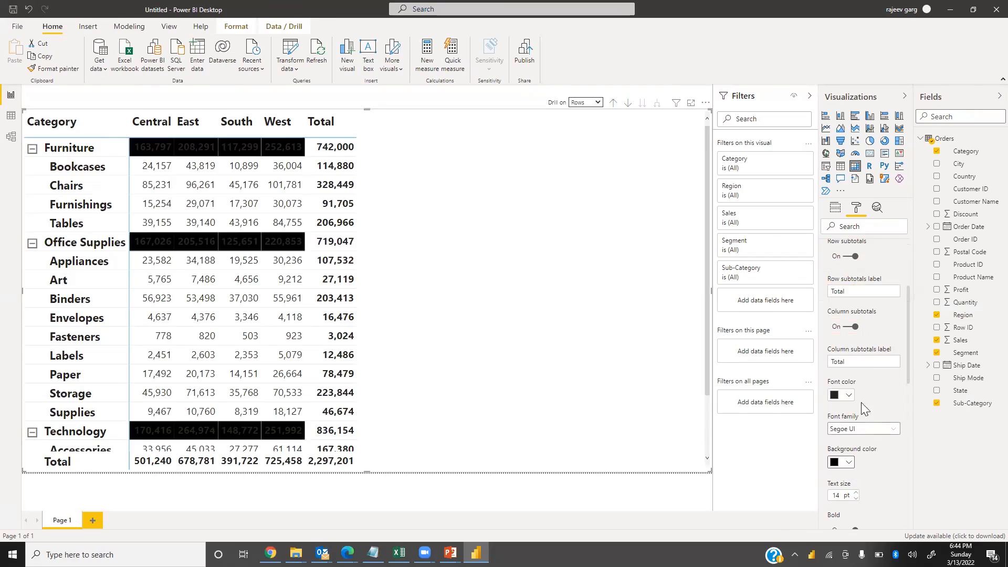
Set the subtotals font color to white and collapse the Subtotals section
click(849, 395)
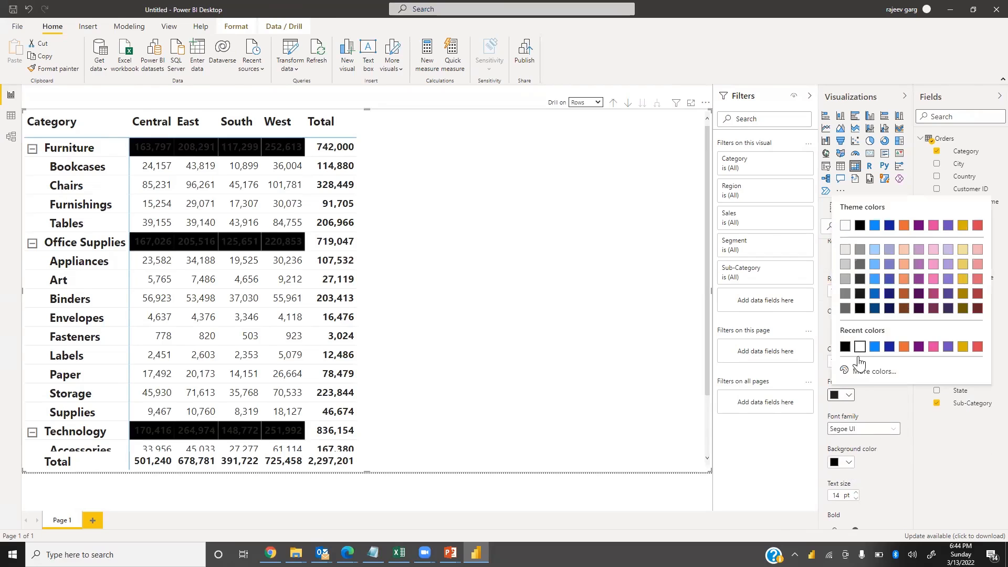
click(860, 346)
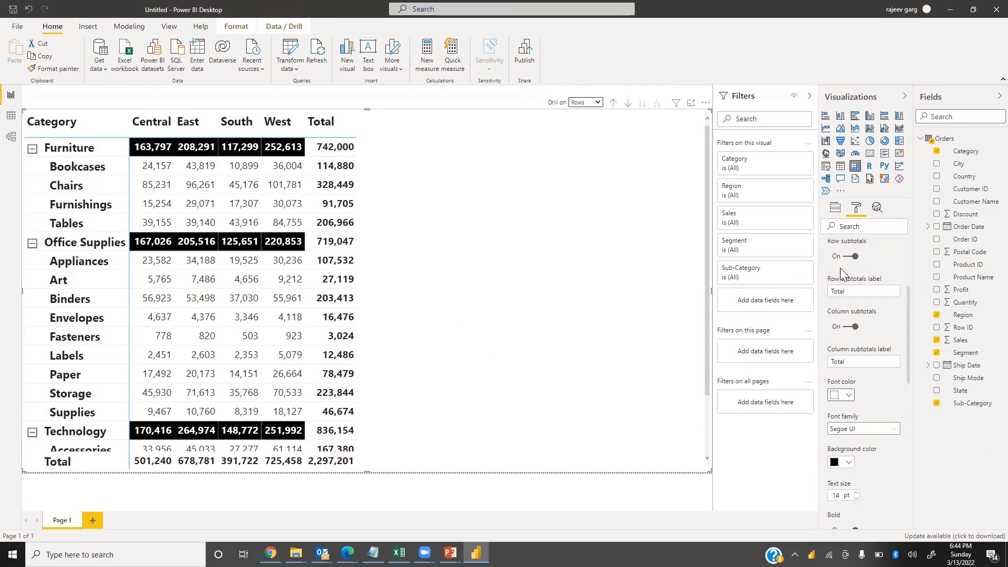
scroll(866, 330, up, 3)
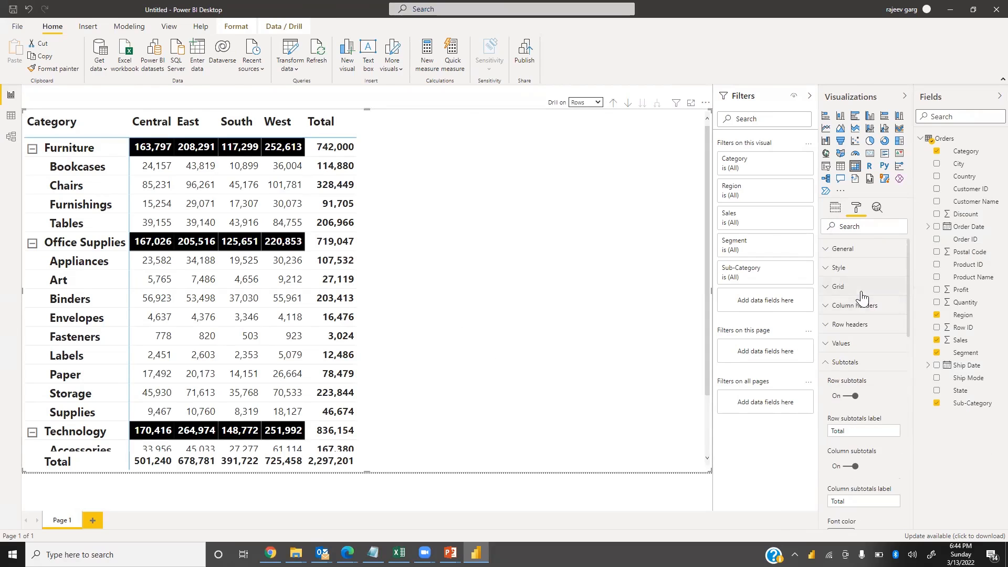
click(827, 362)
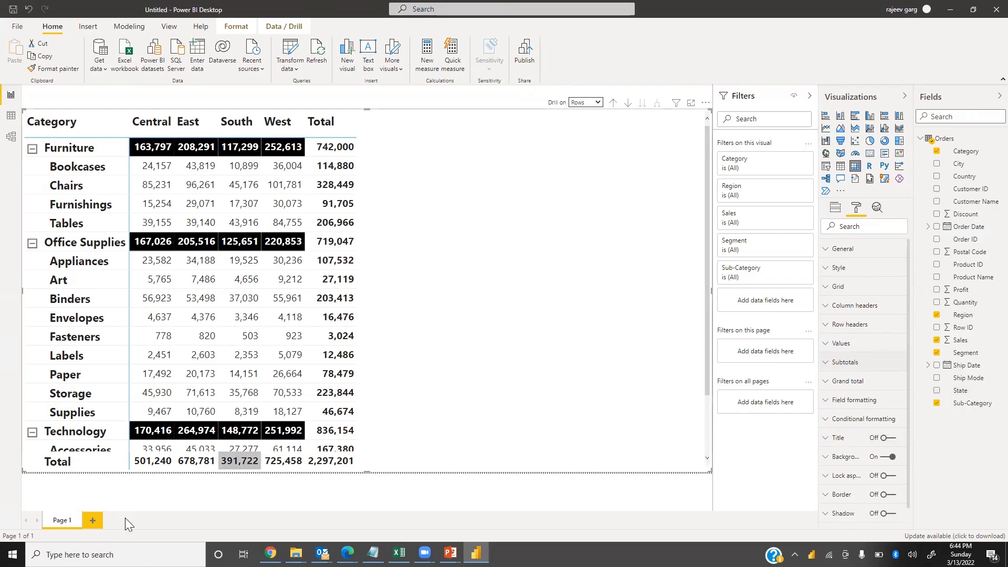
Add a new page with a matrix of Sales by Category rows and Region columns, enlarged across the canvas
click(92, 520)
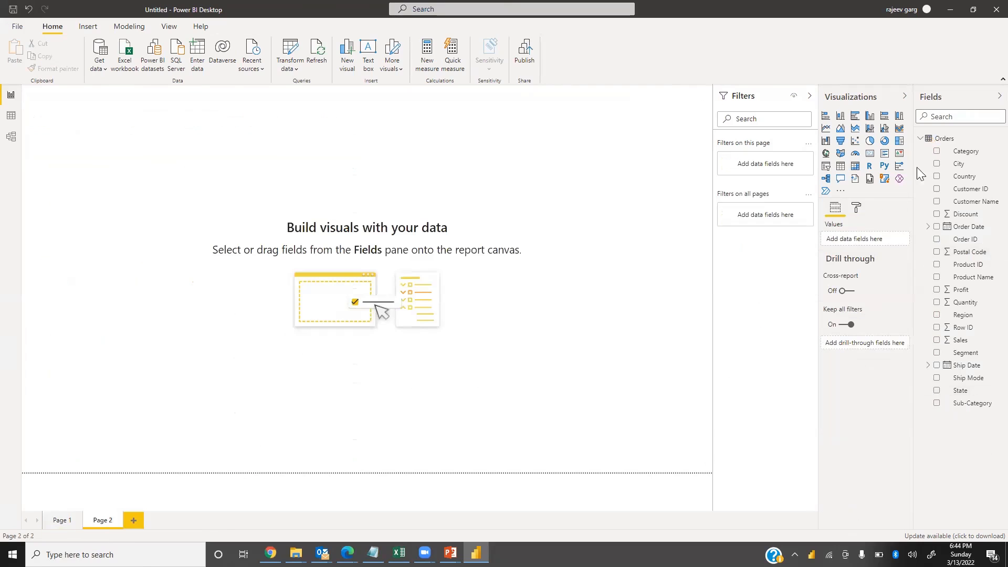
click(856, 167)
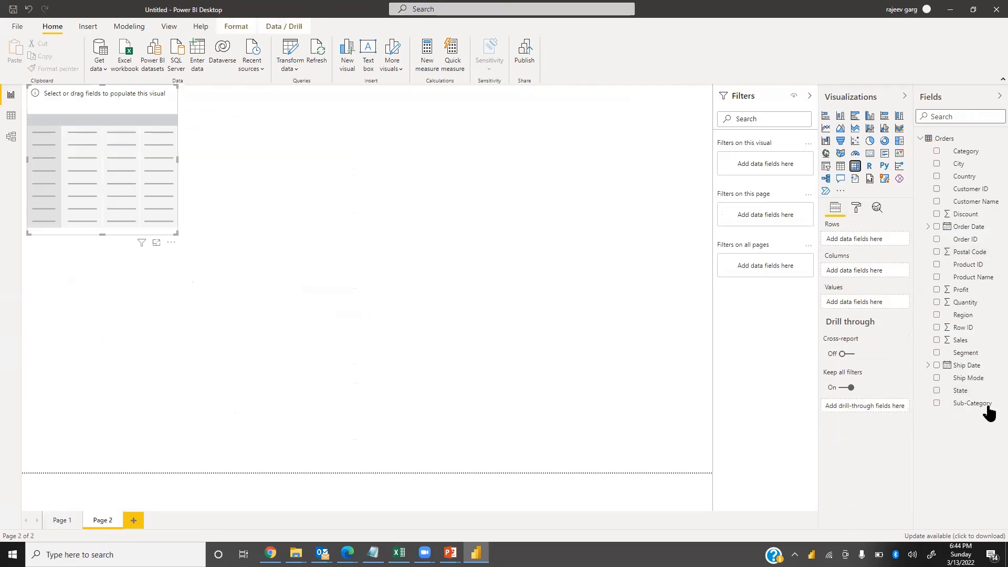
click(937, 341)
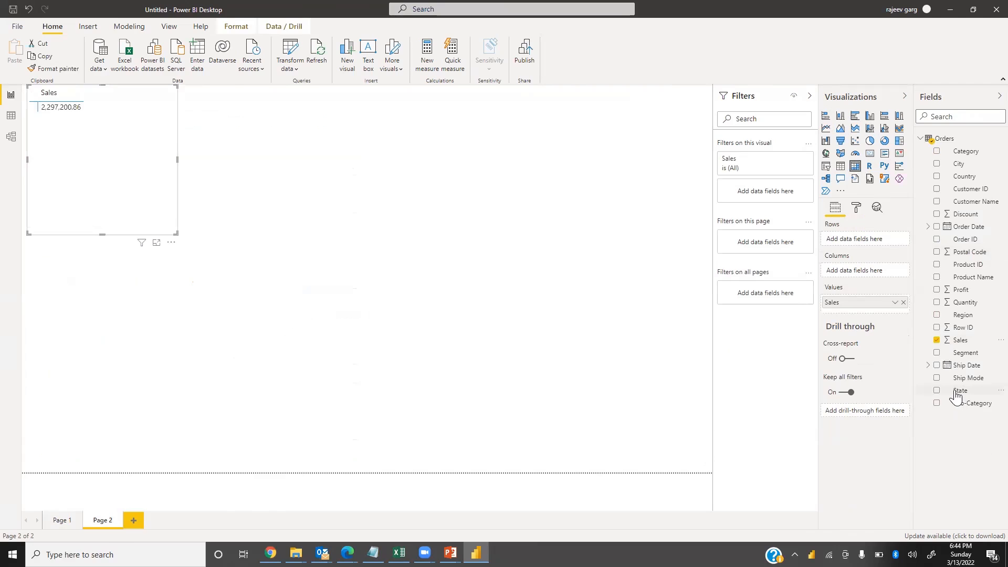
click(937, 152)
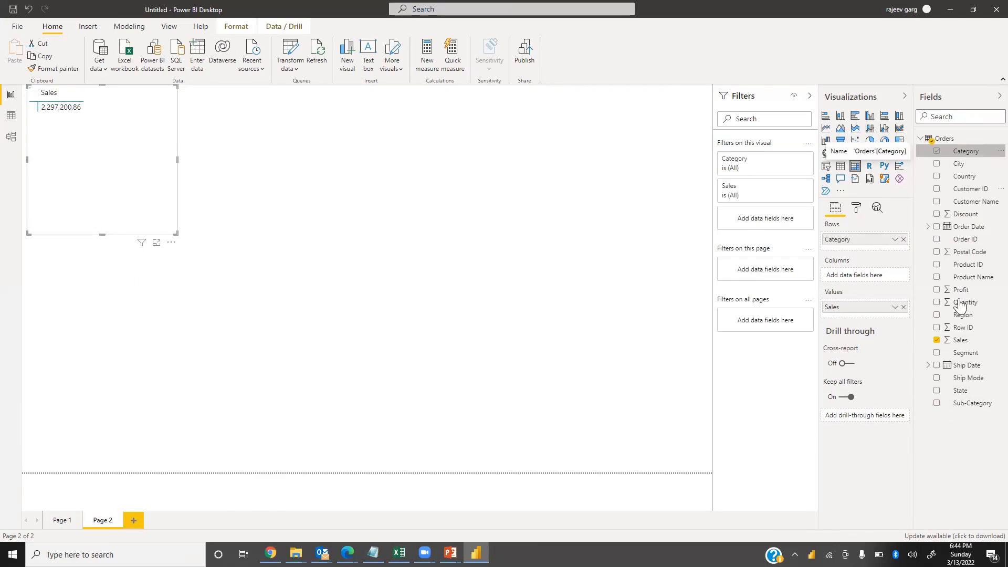
click(937, 315)
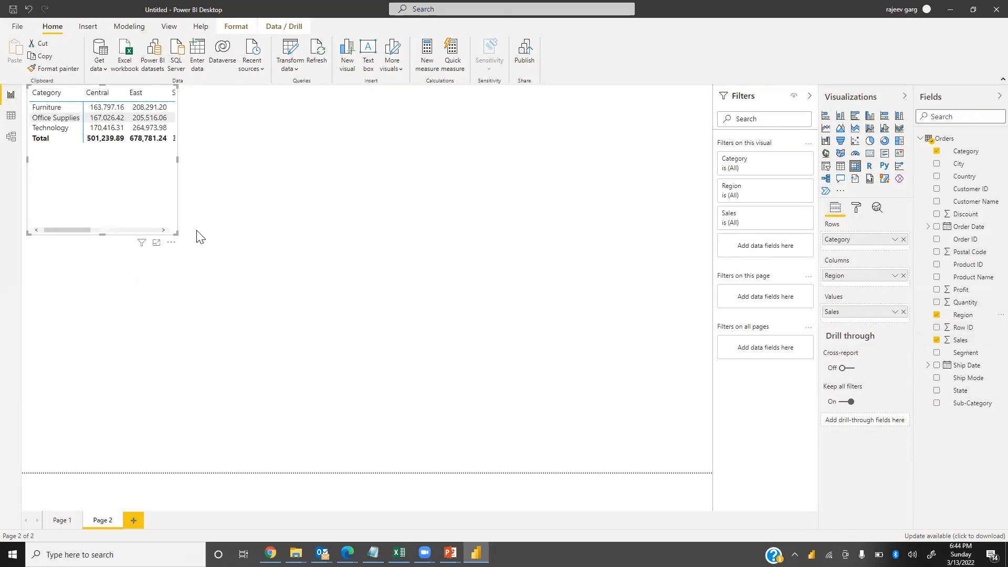
drag(178, 234, 476, 261)
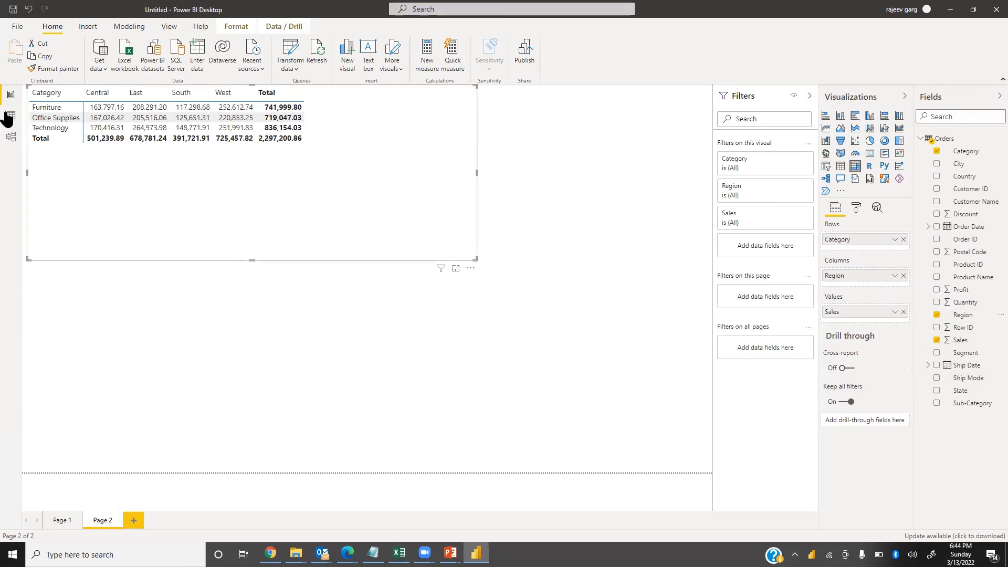
Set the Sales field's value decimal places to 0
click(857, 208)
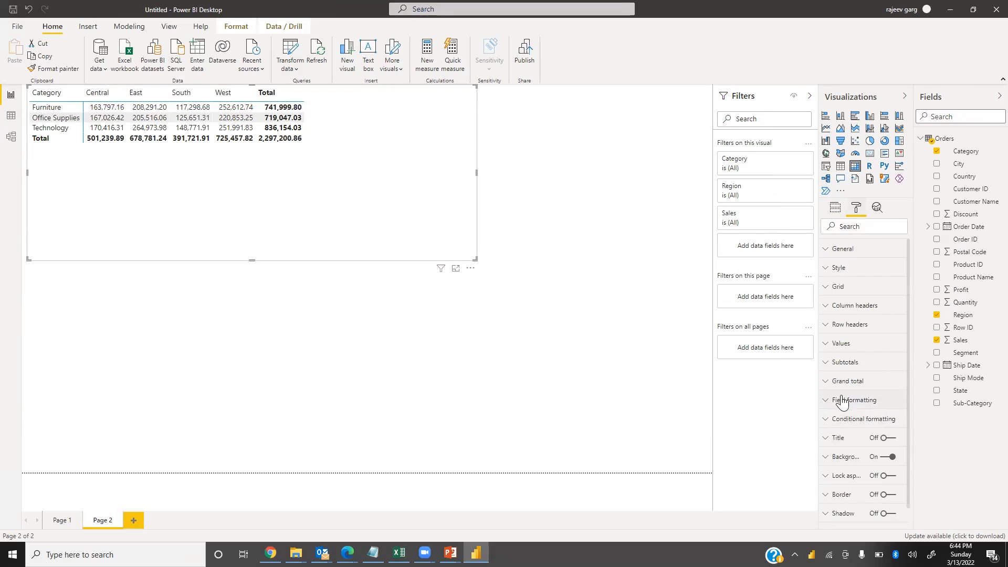
click(826, 404)
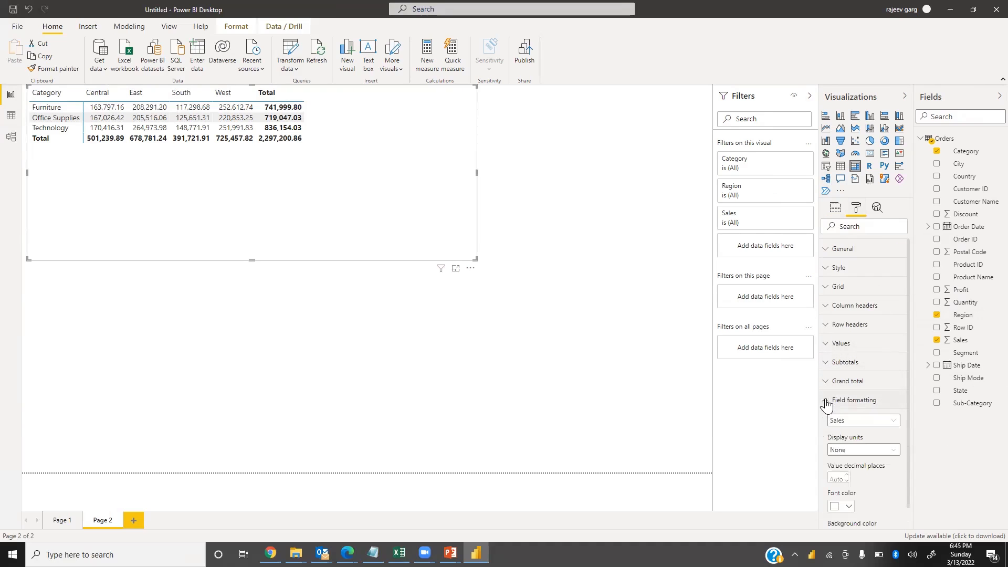
click(833, 477)
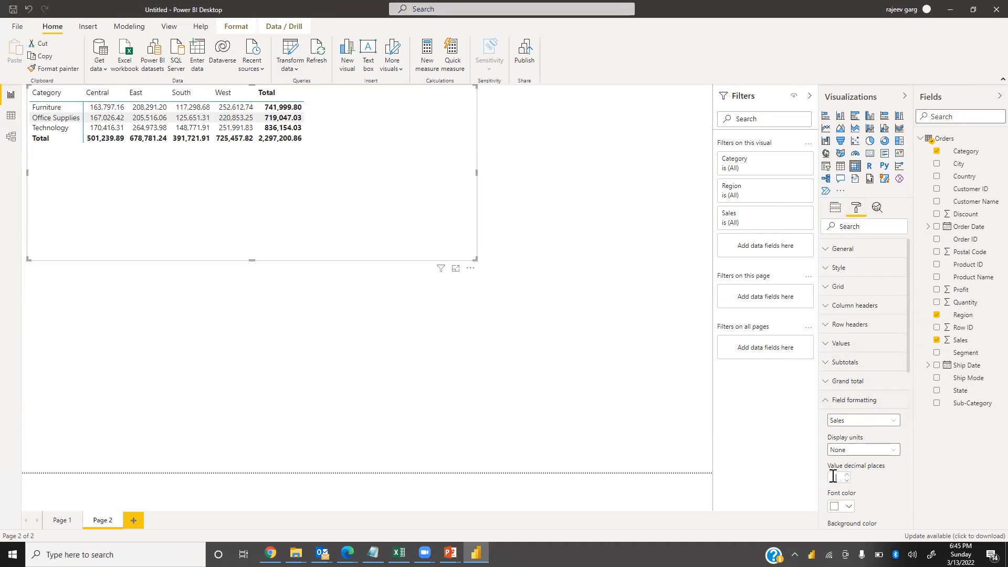
text(0)
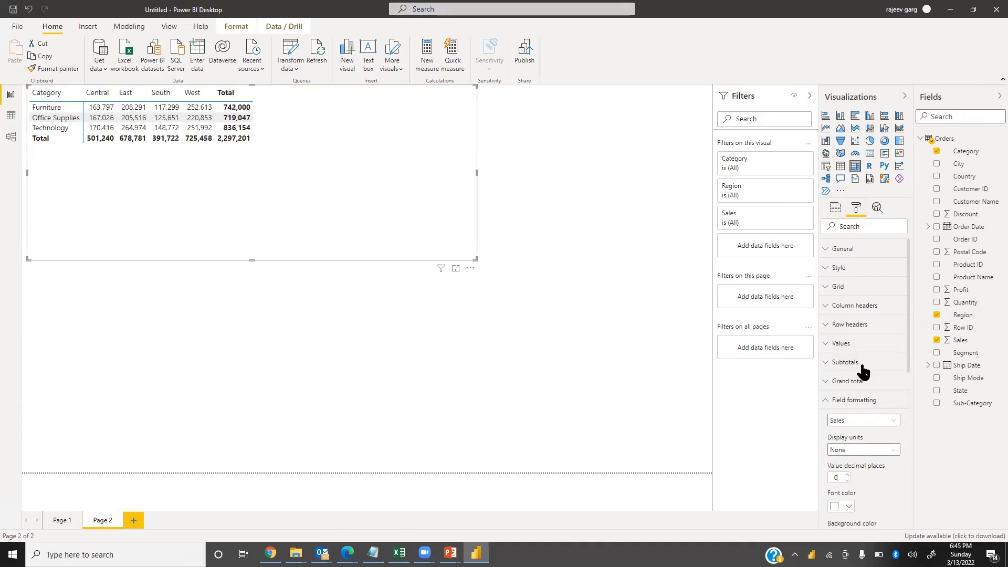
click(825, 405)
Set the matrix values text size to 14 pt
click(827, 344)
scroll(835, 400, down, 5)
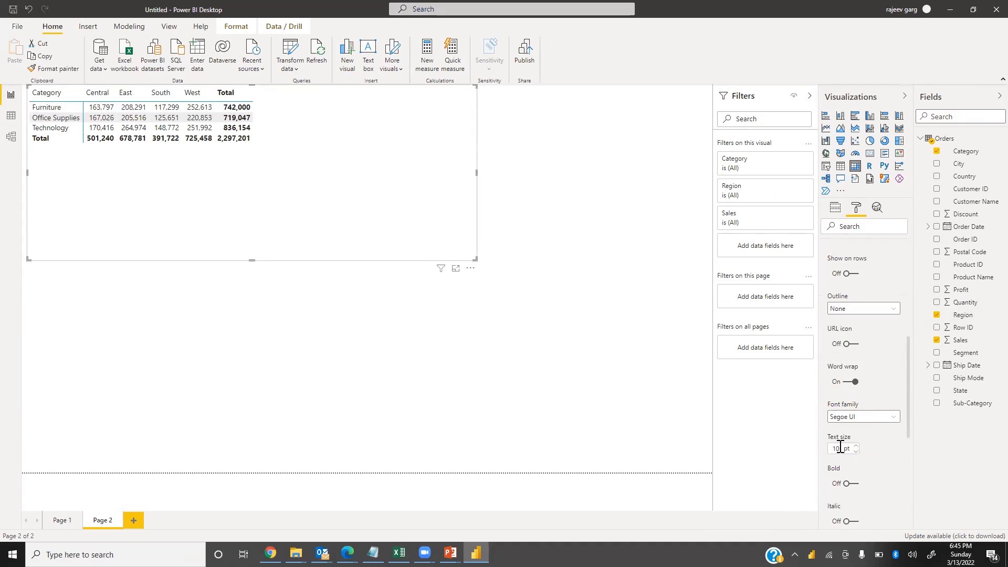
text(14)
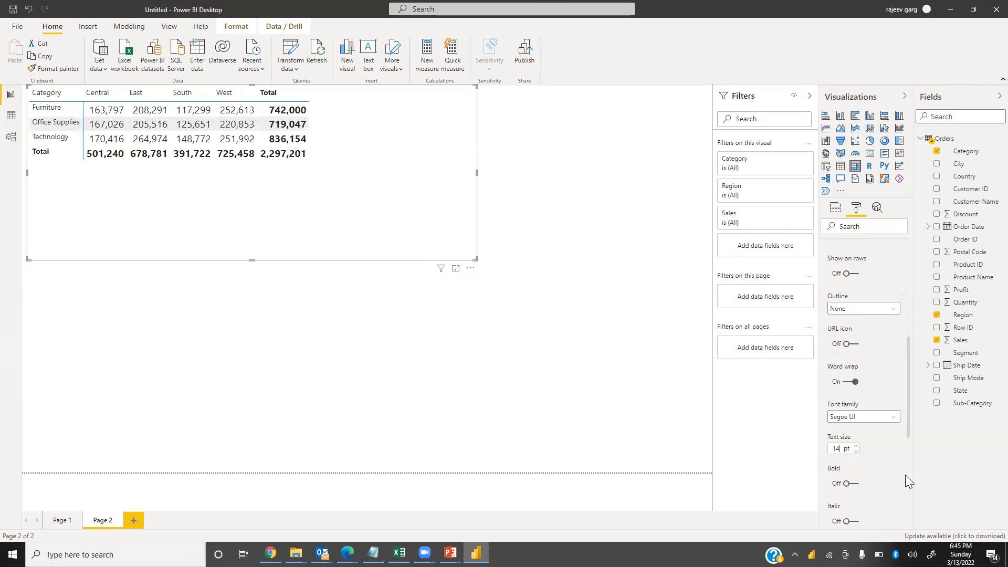
scroll(843, 409, up, 4)
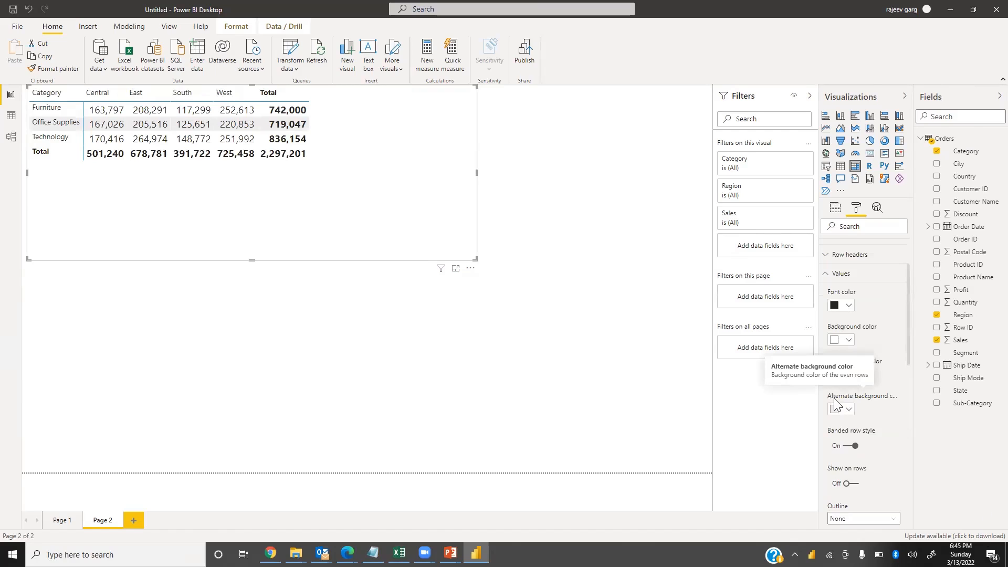
scroll(841, 381, up, 1)
click(828, 349)
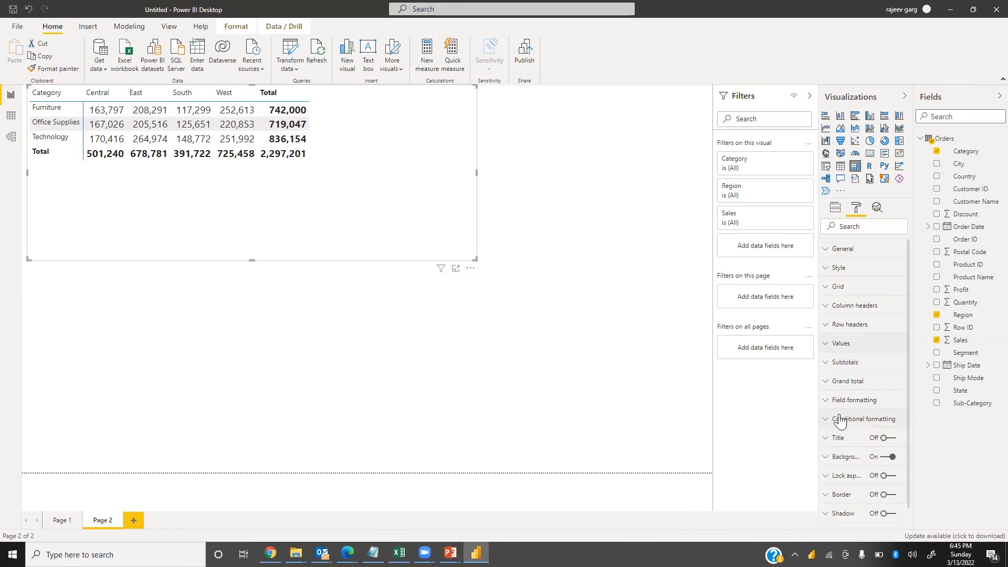
Add Sub-Category beneath Category in the rows and reposition the matrix to fill most of the canvas
click(838, 209)
drag(981, 405, 840, 253)
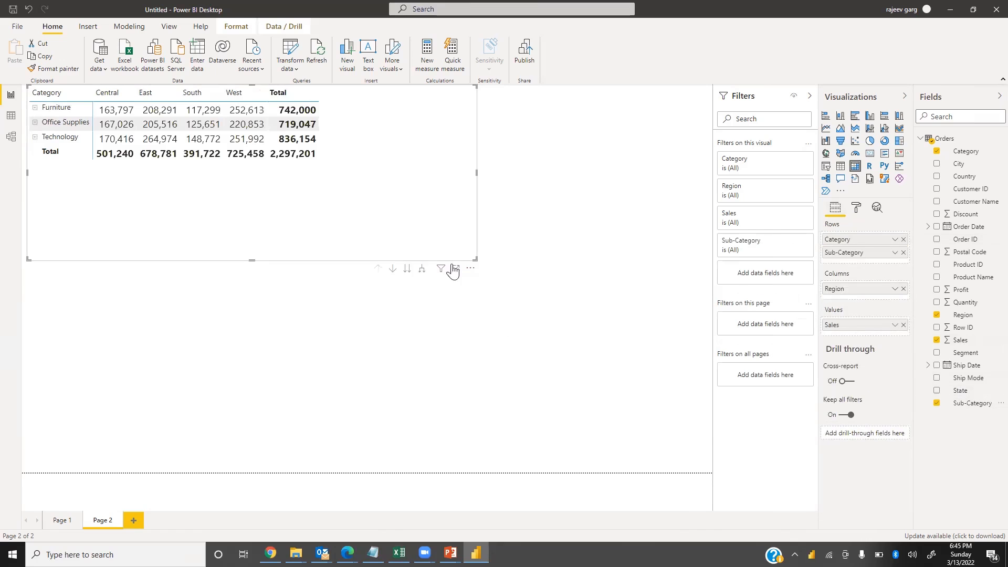
drag(440, 188, 366, 412)
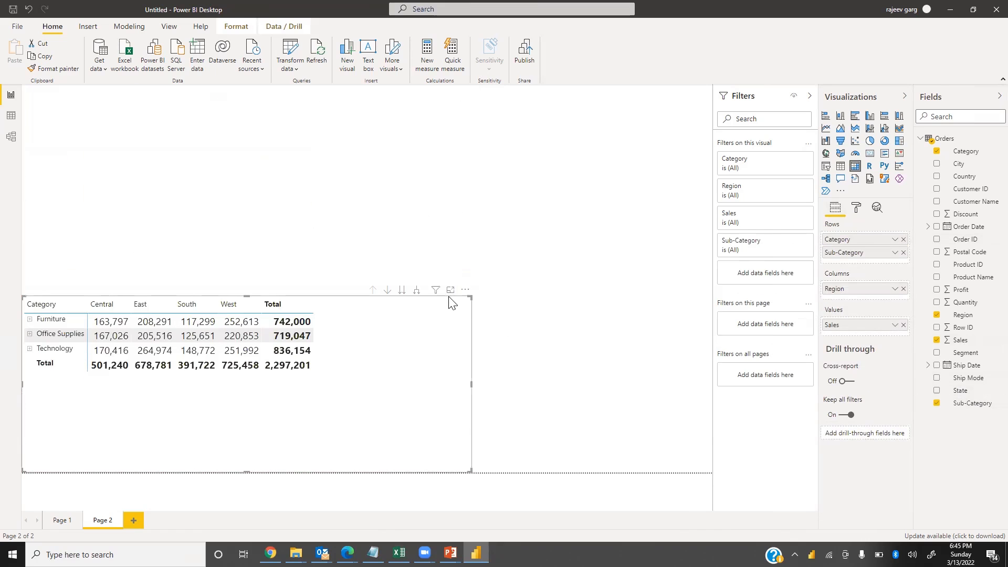
drag(470, 294, 677, 132)
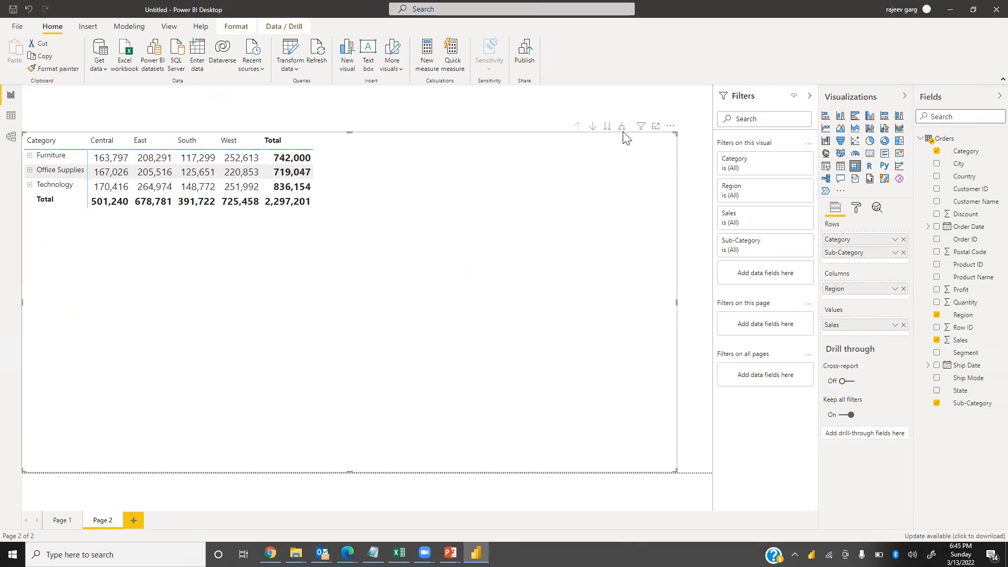
Expand all rows one level, then go to the Sub-Category level of the hierarchy
click(625, 127)
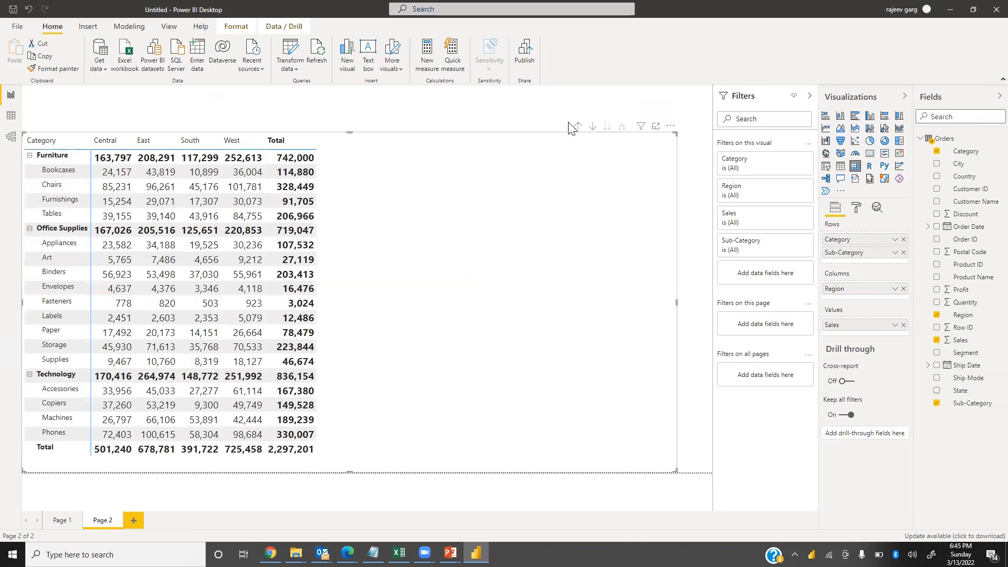
click(607, 127)
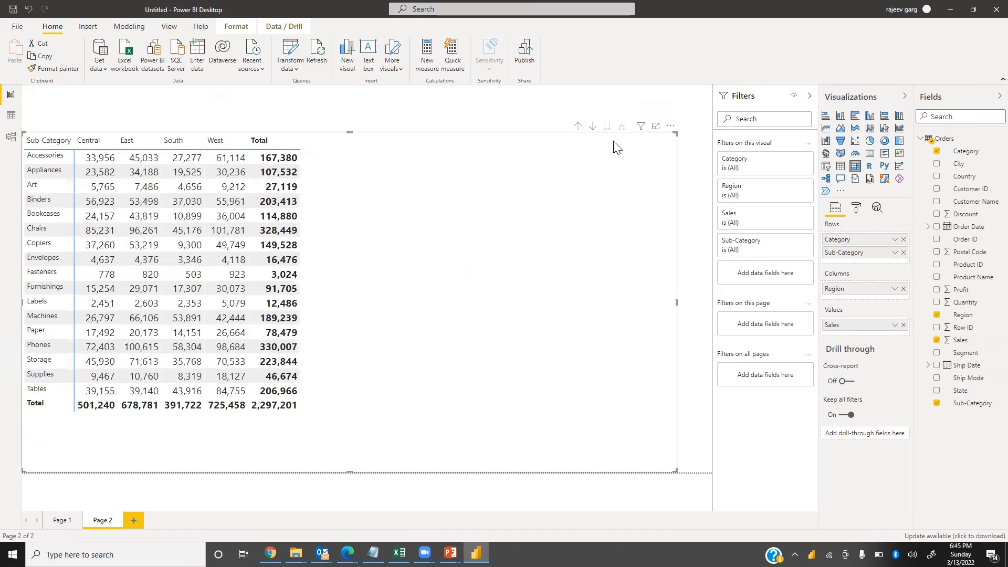
Turn on conditional background color formatting for Sales
click(857, 209)
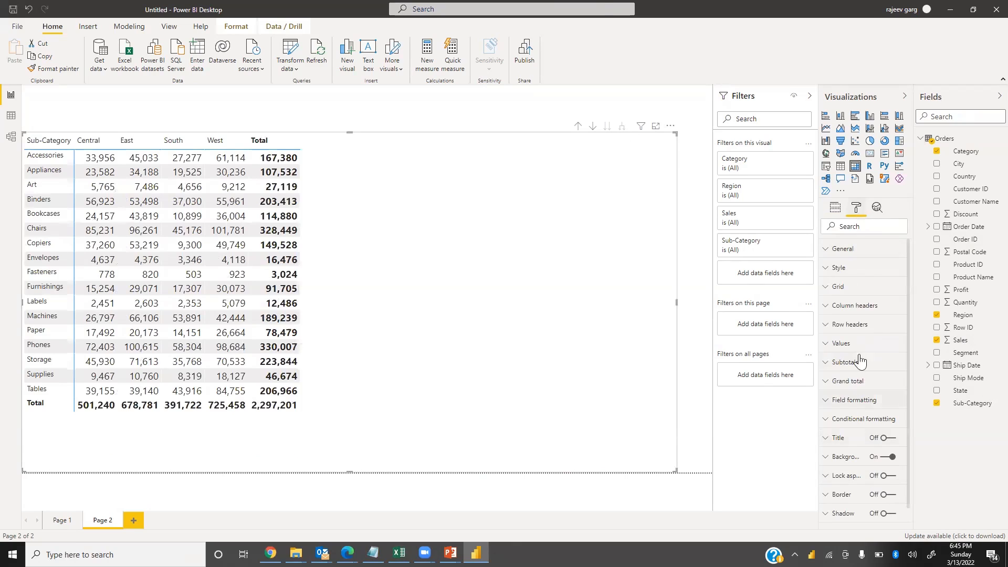
click(830, 420)
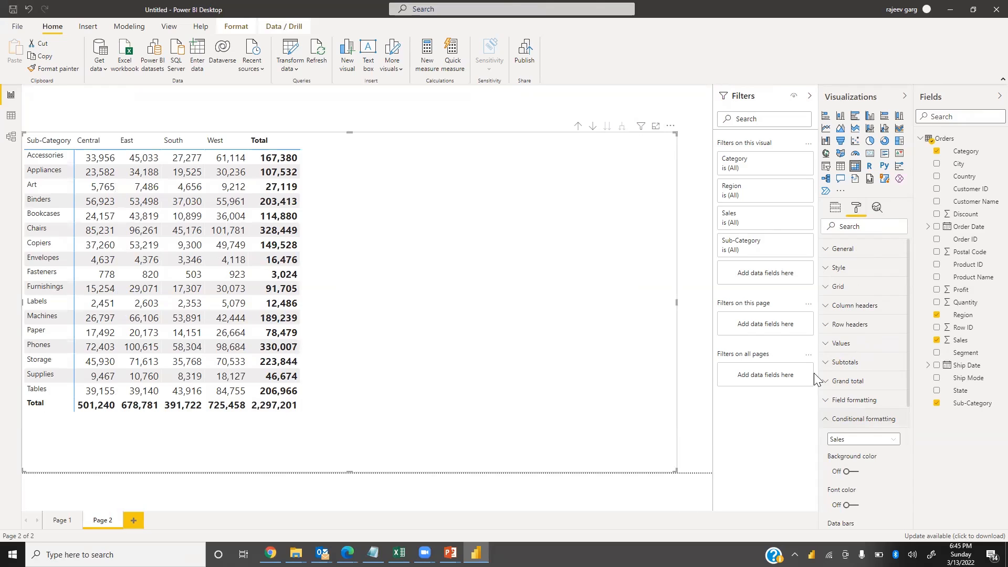
scroll(874, 449, down, 3)
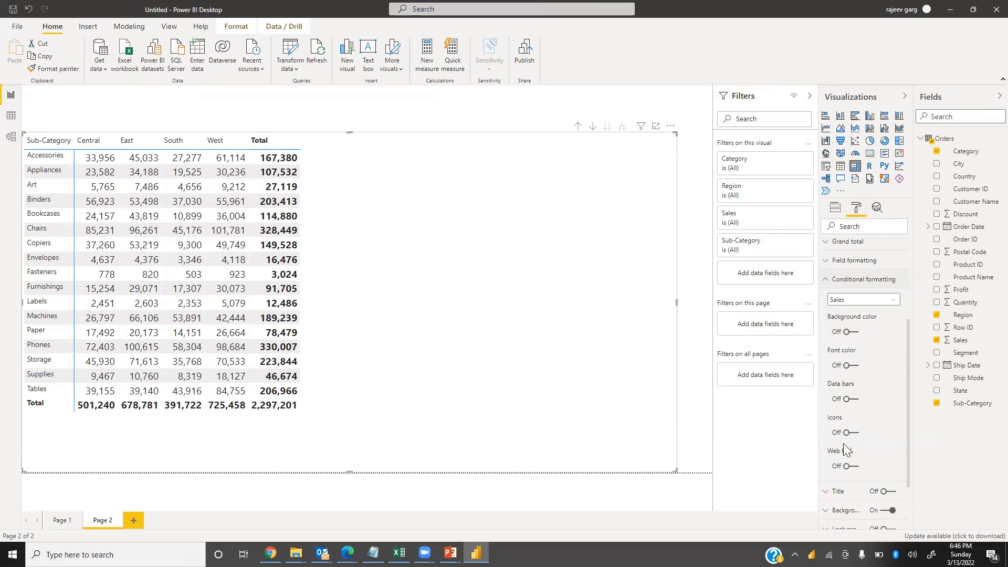
click(853, 337)
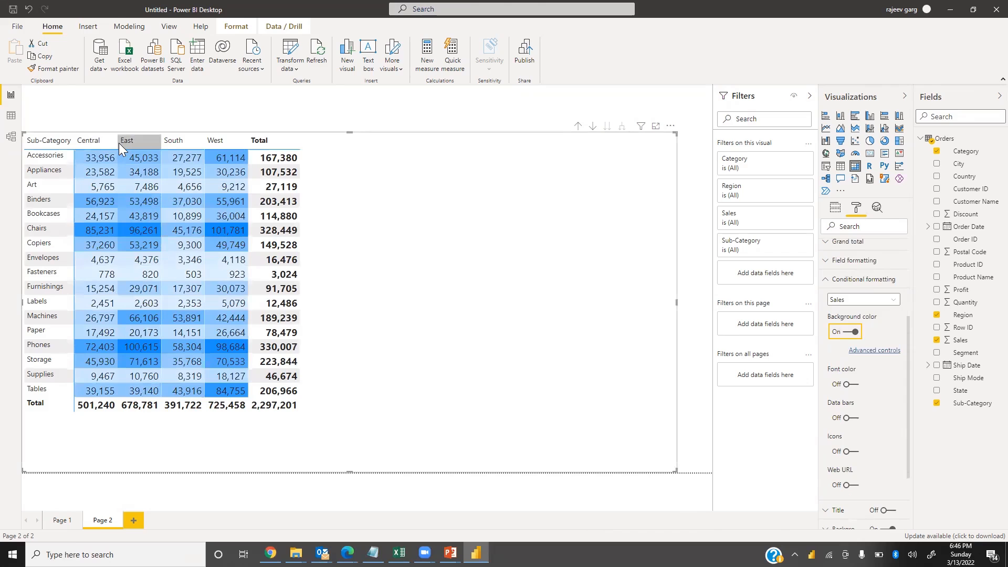
Widen the Region value columns and sort the rows by Total in descending order
drag(118, 141, 546, 142)
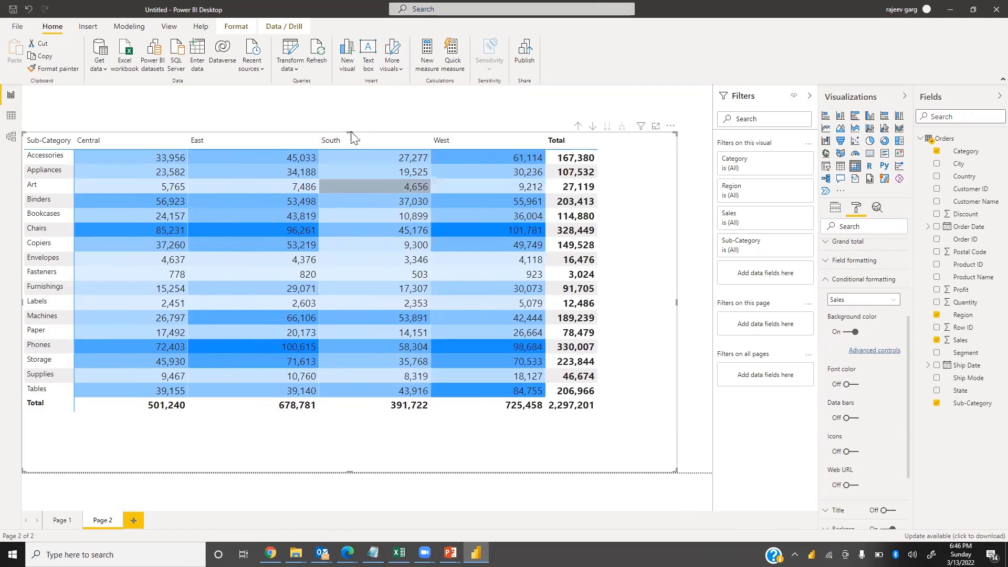
click(552, 143)
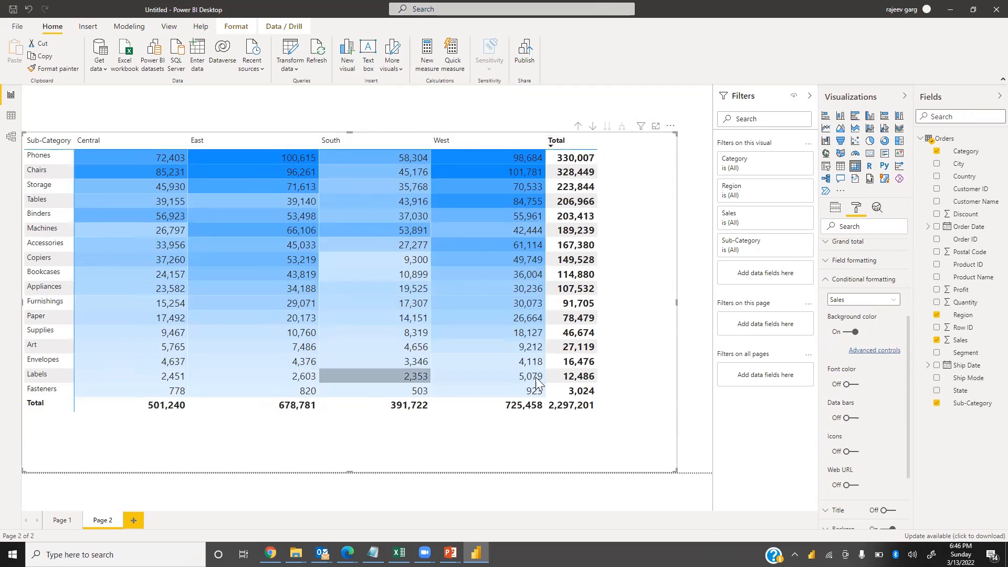
Apply gradient font color to Sales, from orange for the lowest value to dark navy for the highest
click(853, 387)
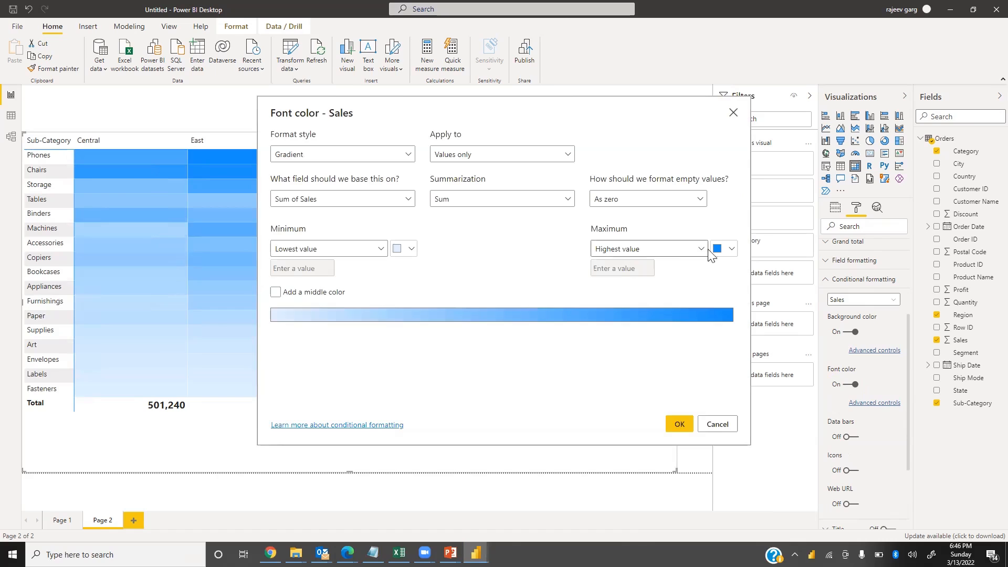
click(731, 250)
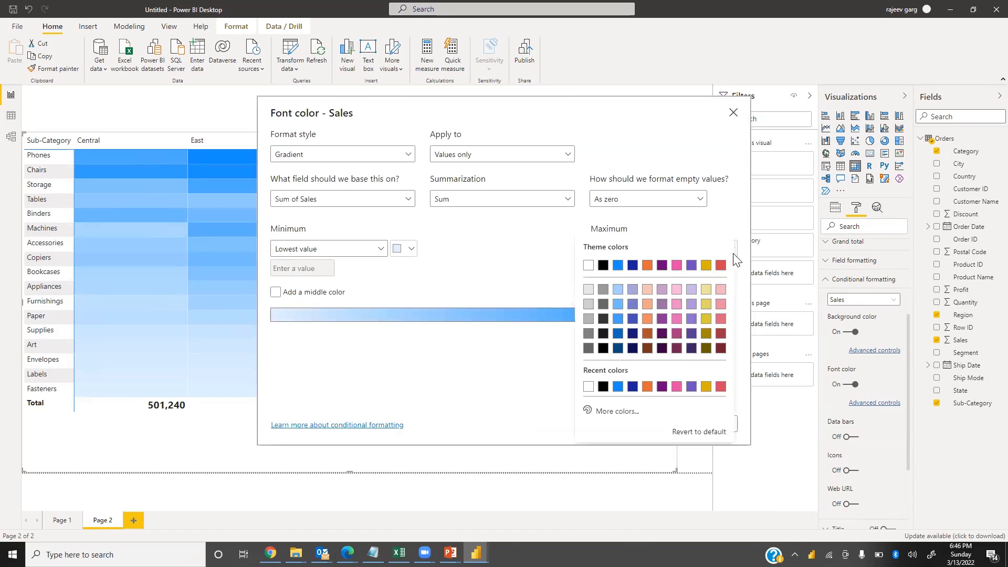
click(633, 349)
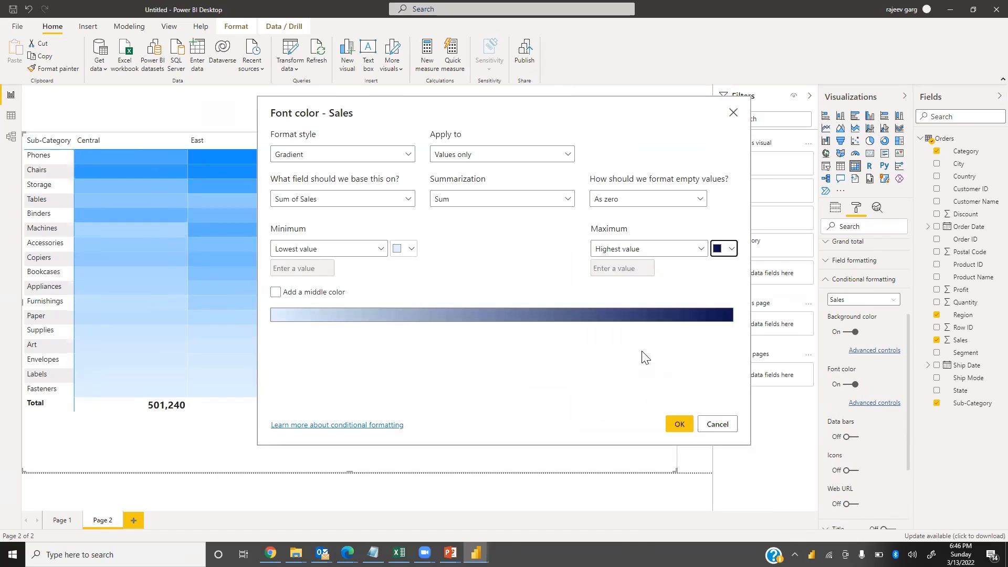
click(410, 248)
click(462, 264)
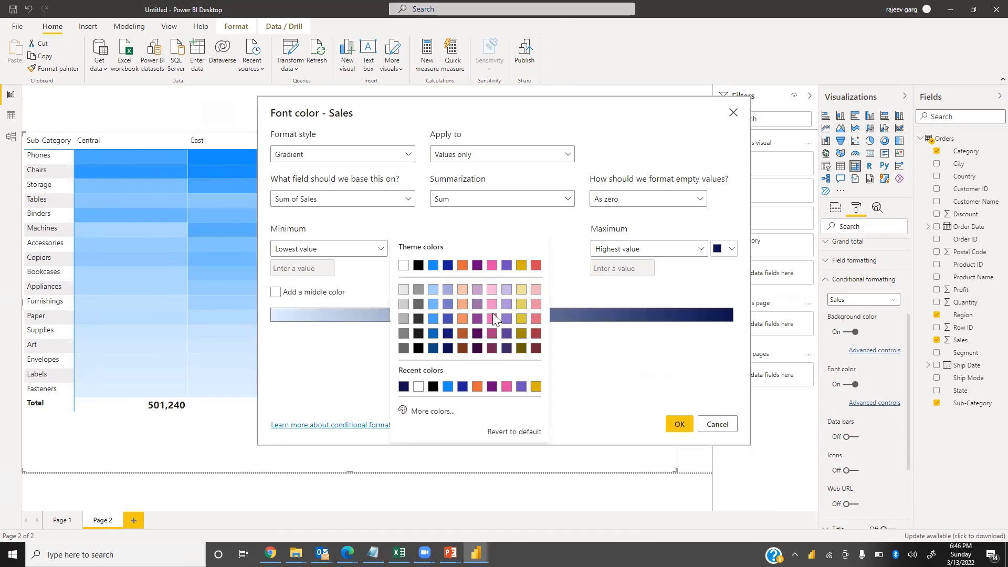
click(682, 426)
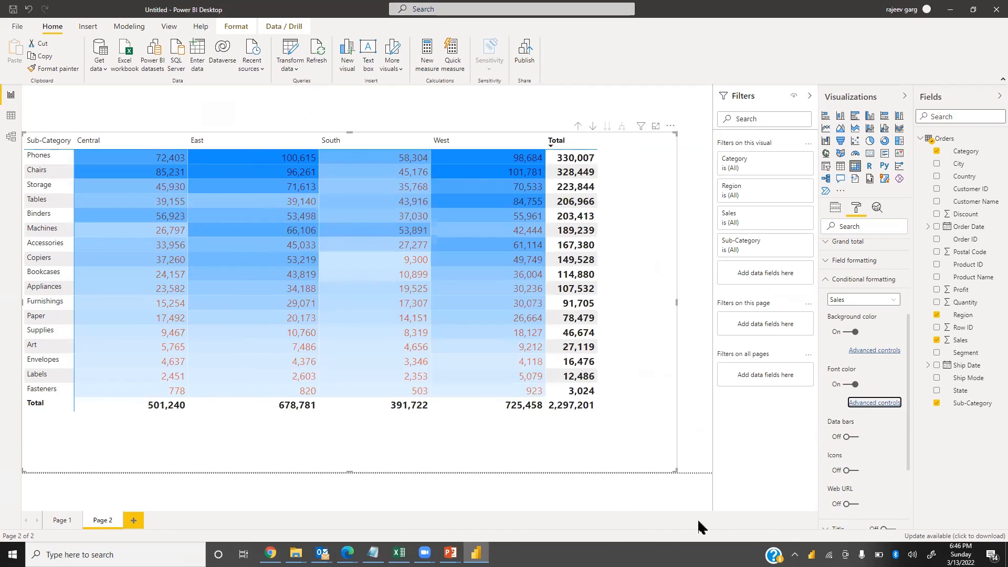
Turn on data bars for Sales
click(850, 436)
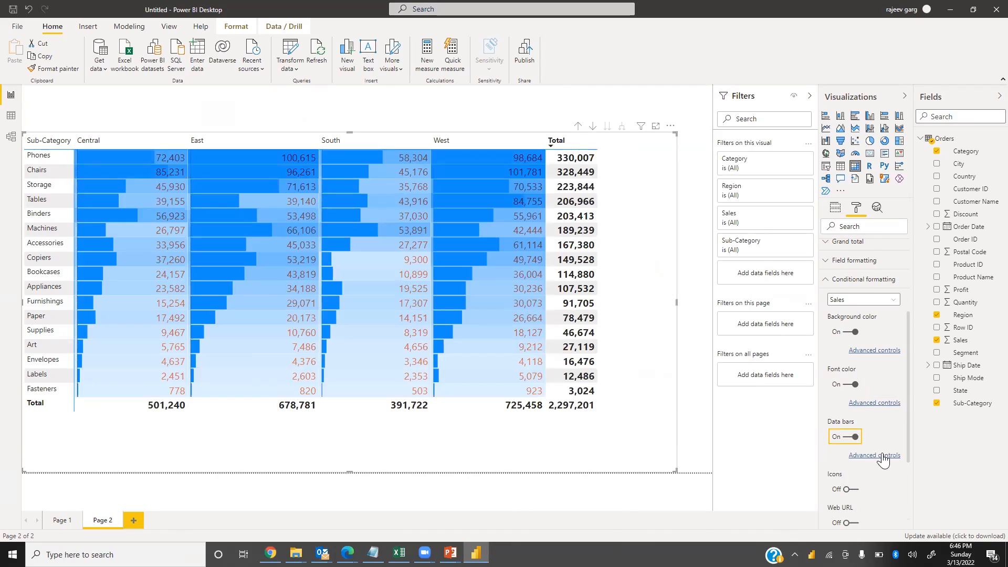
Set the Sales data bars' positive bar colour to gold
click(883, 456)
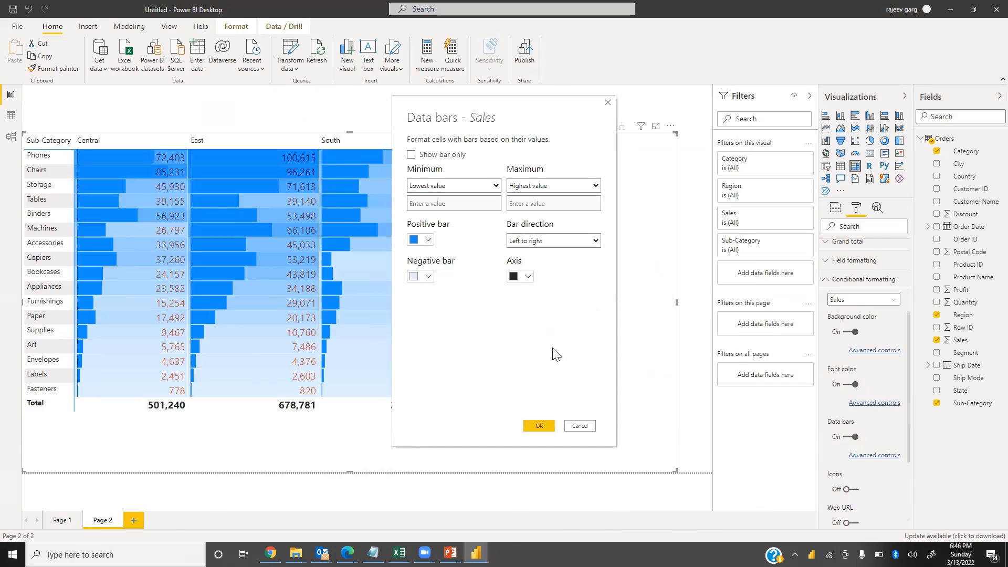
click(429, 240)
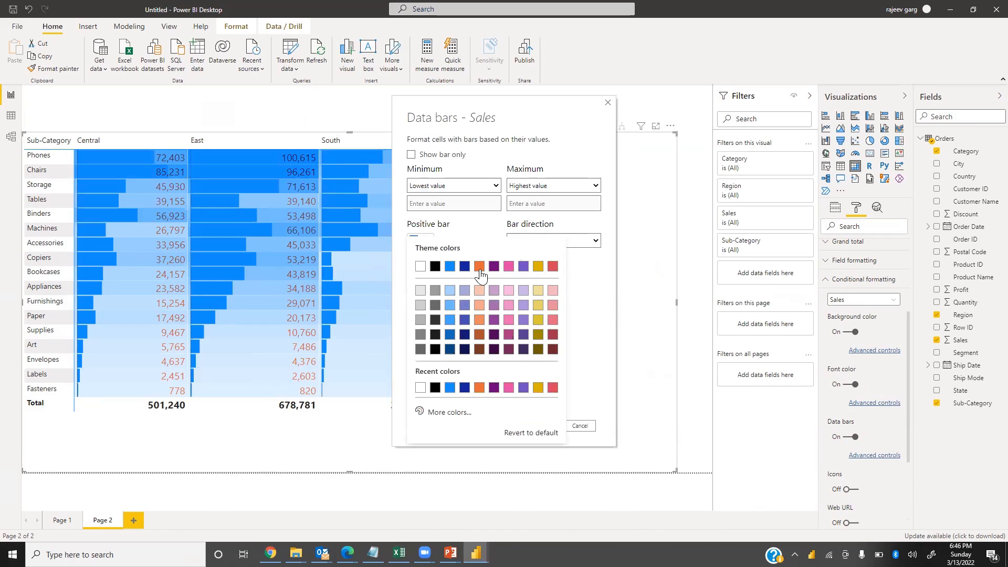
click(538, 268)
click(538, 426)
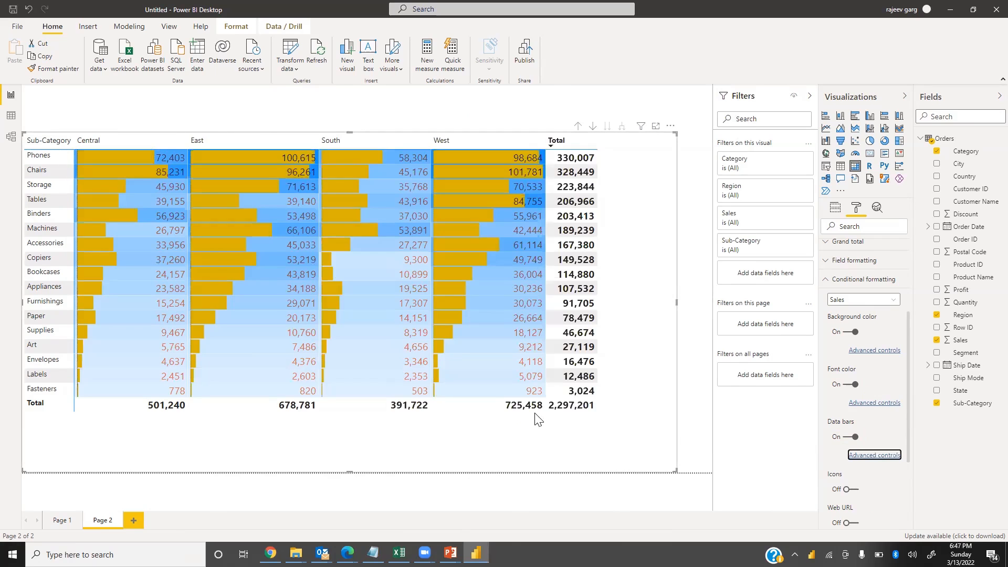
click(853, 493)
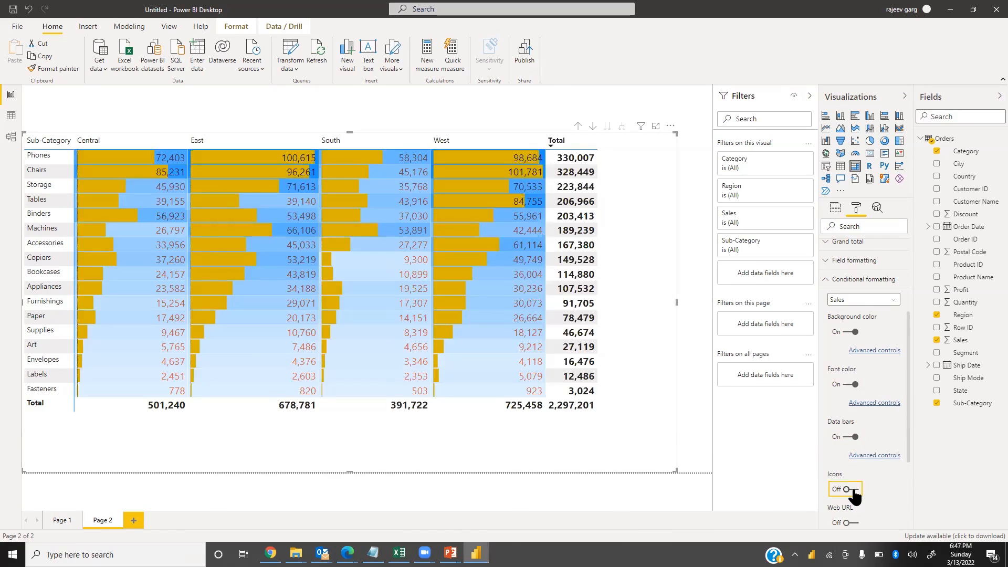
click(852, 490)
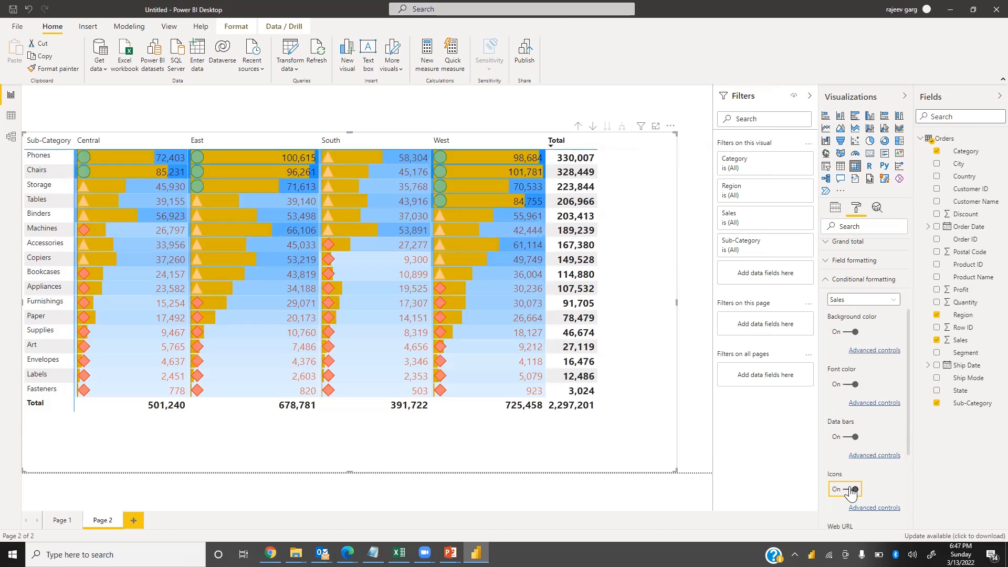
click(851, 492)
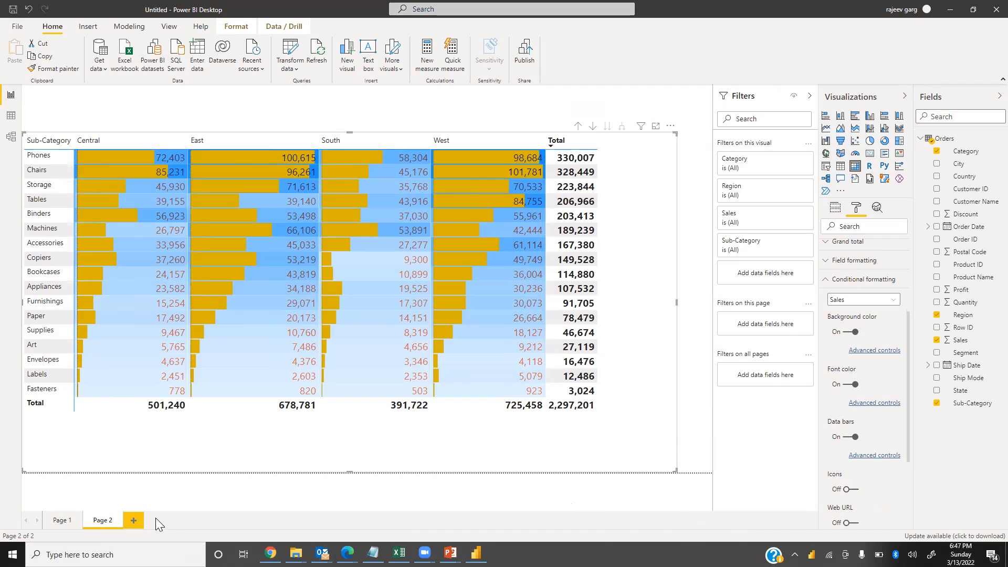
Switch to the PowerPoint slide show and page through the matrix and line chart slides, then return
key(alt+Tab)
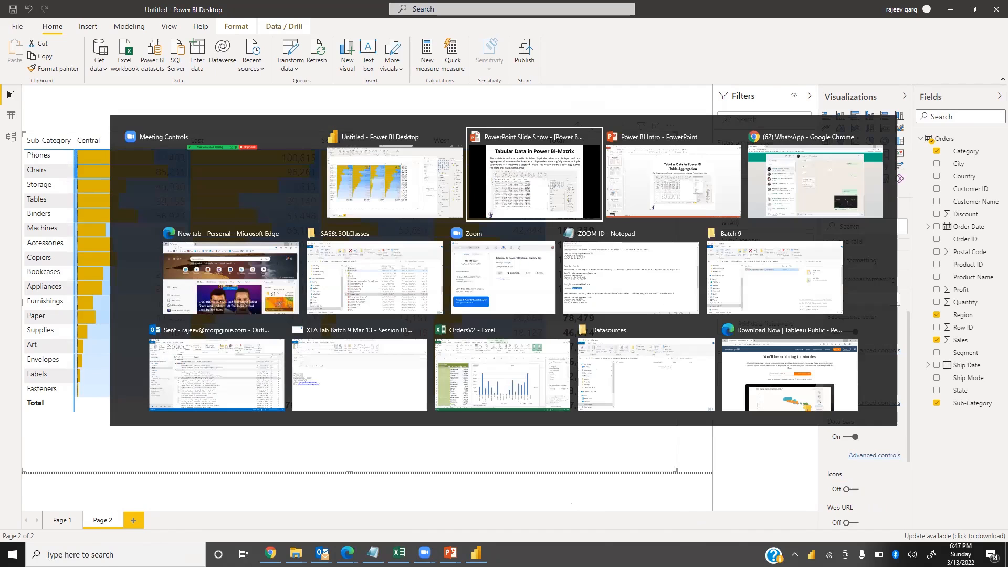
key(Right)
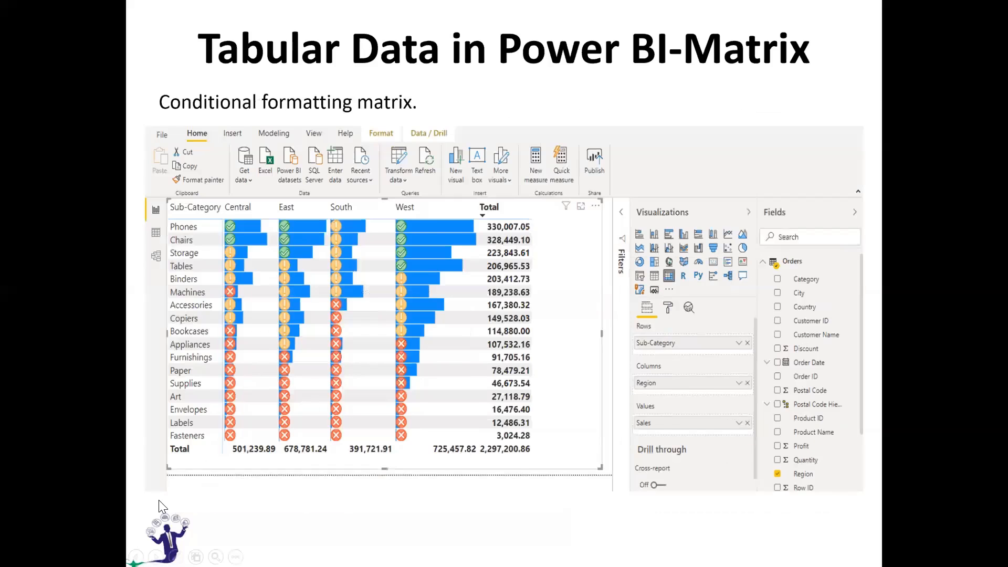
key(Right)
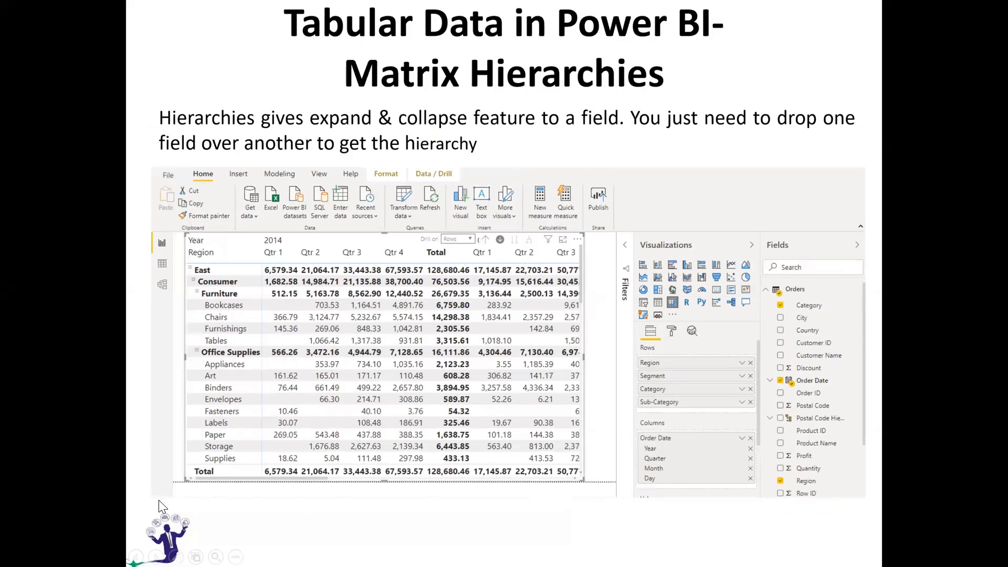
key(Left)
key(Right)
key(Right)
key(Right)
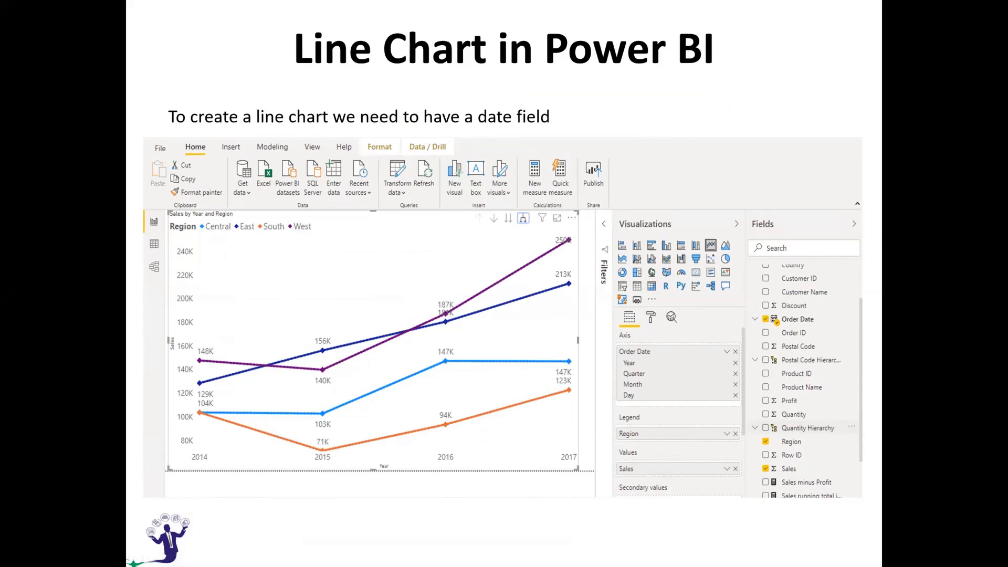
key(alt+Tab)
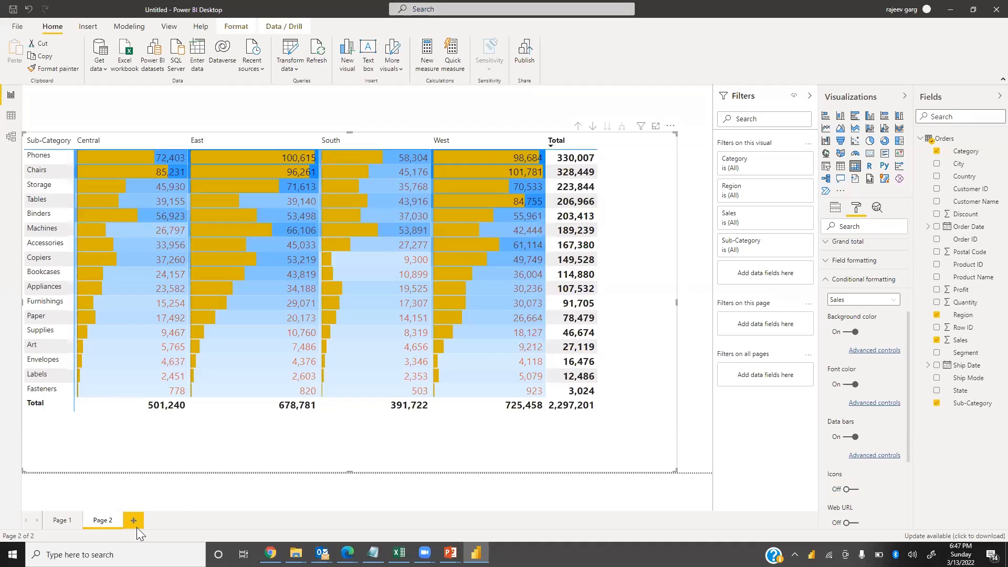
Add a new report page and insert a line chart enlarged to fill most of the canvas
click(137, 522)
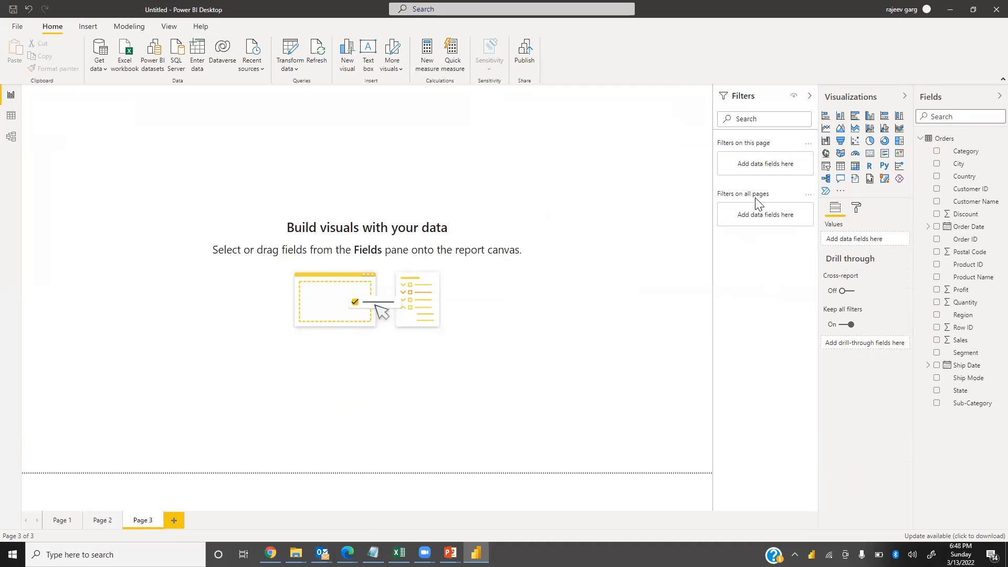
click(826, 130)
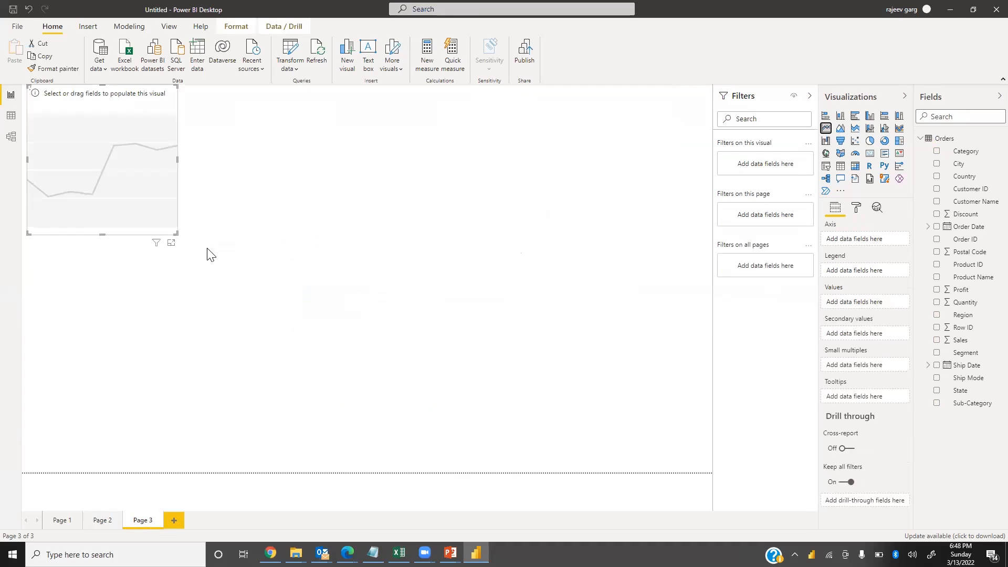
drag(175, 232, 655, 471)
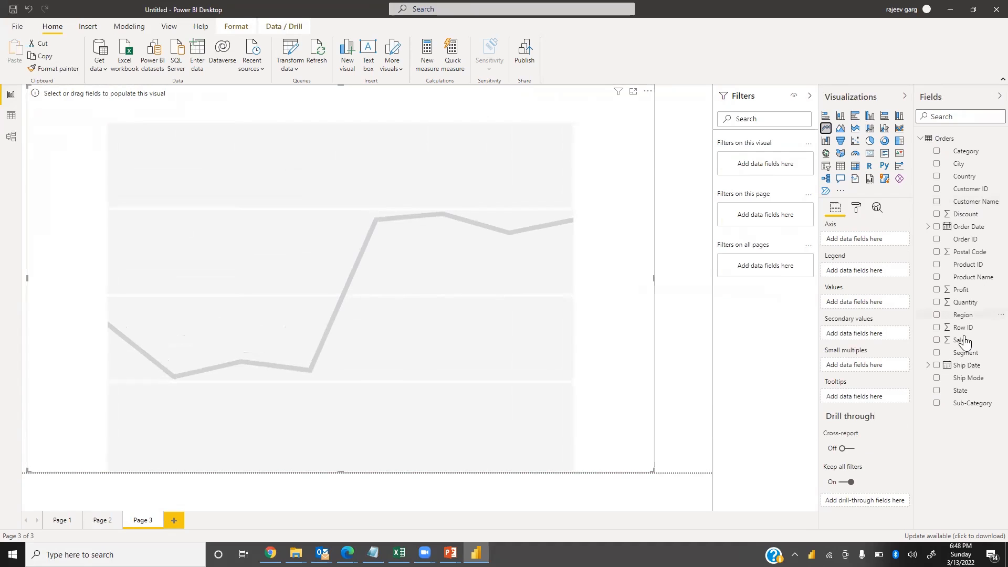
Plot Sales against Order Date in the line chart and move the chart slightly down the page
drag(961, 343, 861, 303)
drag(968, 226, 885, 243)
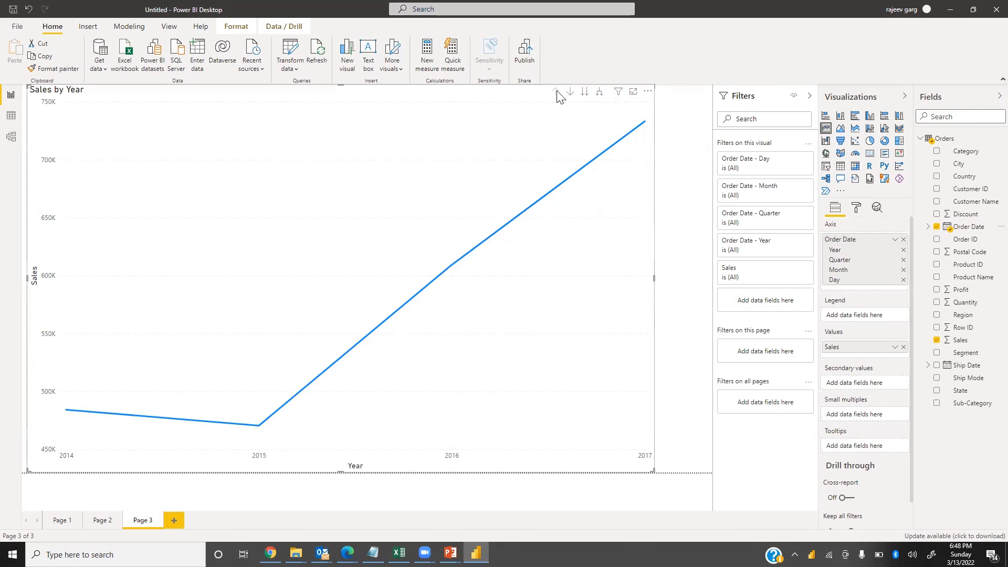
drag(340, 85, 343, 126)
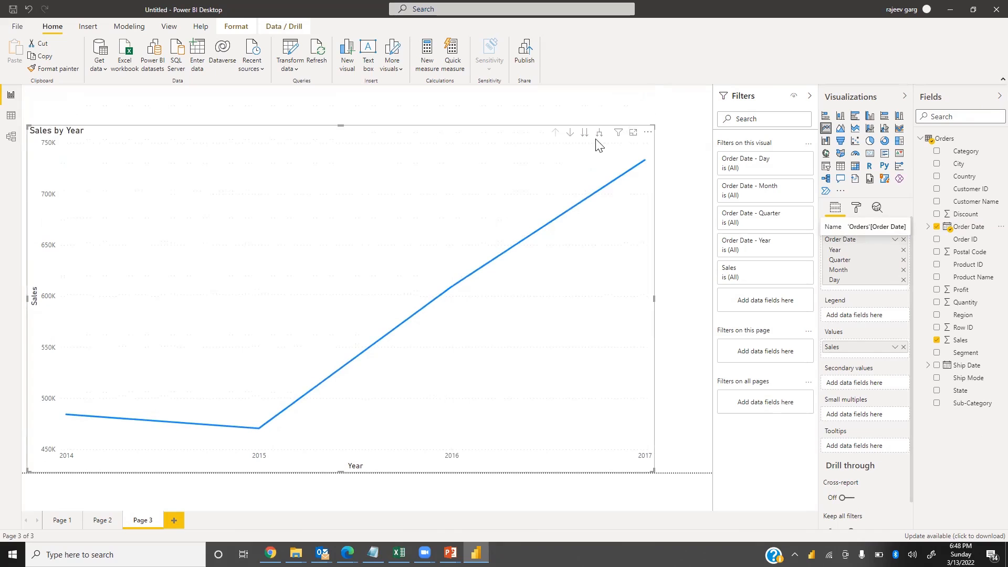
Expand all levels of the date axis down to Year, Quarter and Month, then drill back up to Year
click(610, 114)
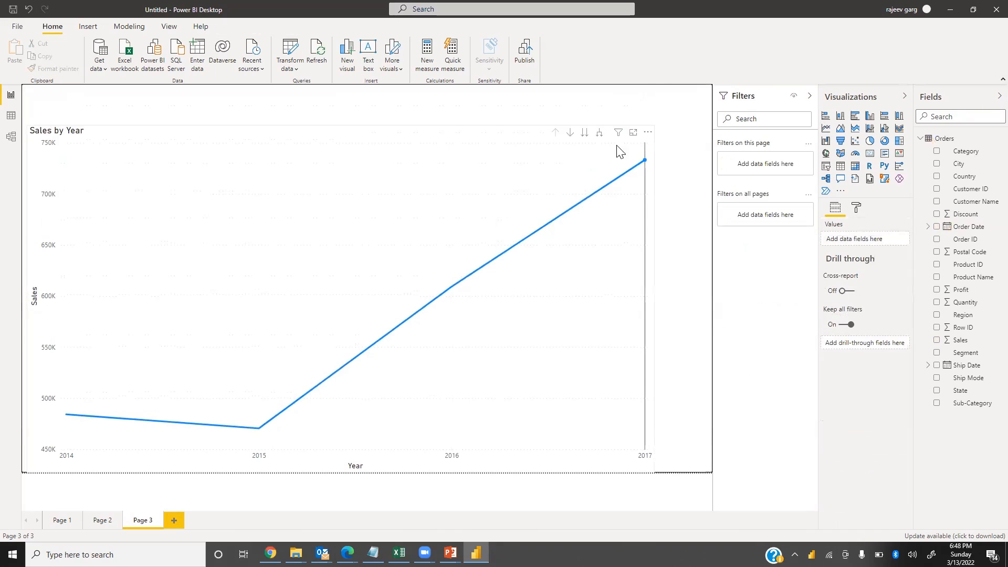
click(599, 139)
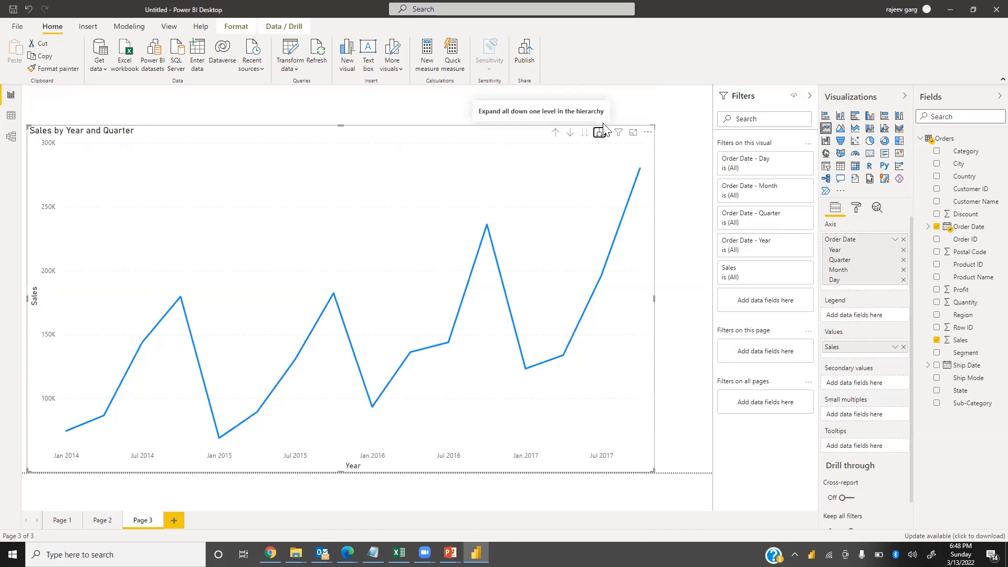
click(600, 137)
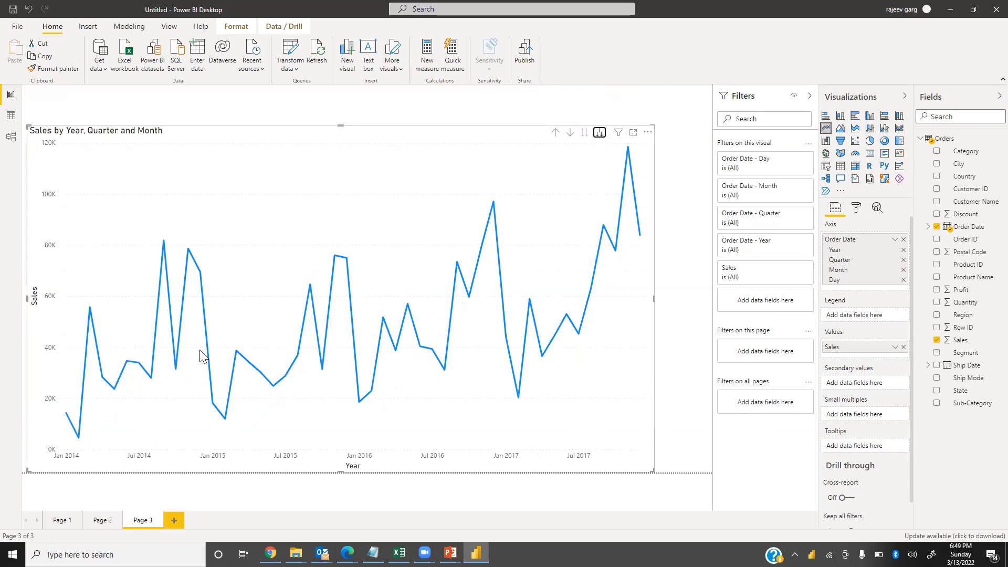
click(556, 133)
click(555, 132)
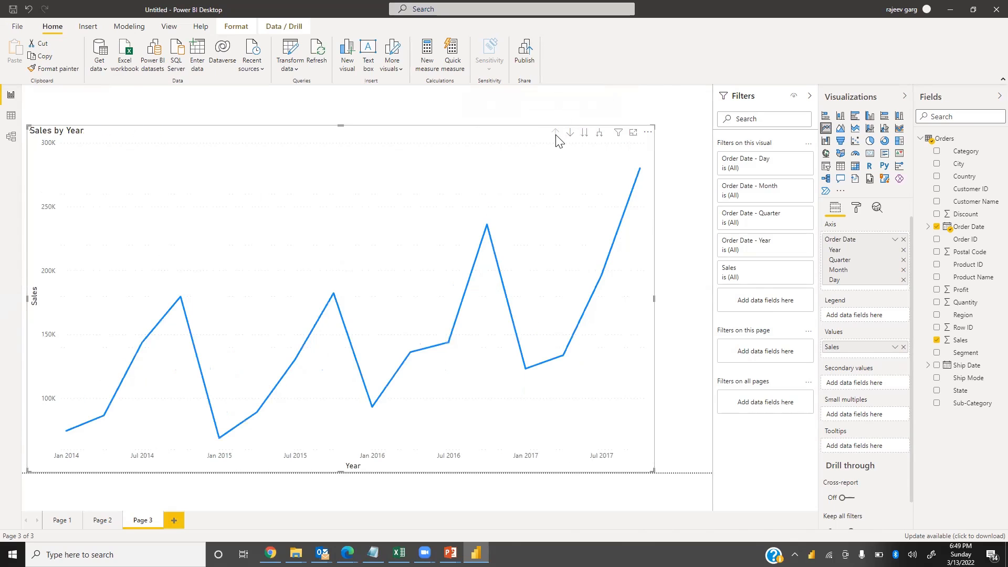
Go to the next date hierarchy levels, Quarter then Month, and drill back up to Year
click(584, 133)
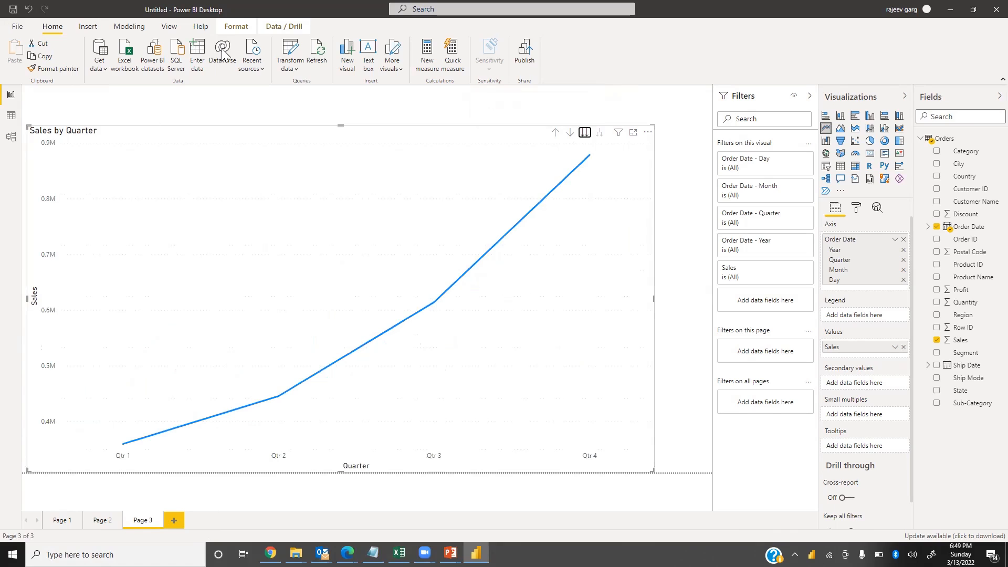
click(586, 135)
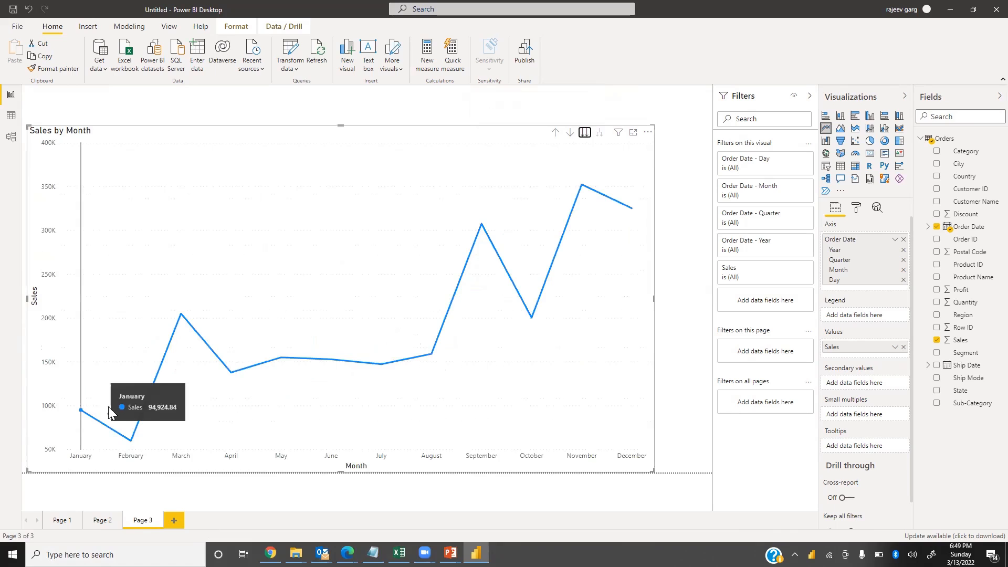
mouse_move(112, 413)
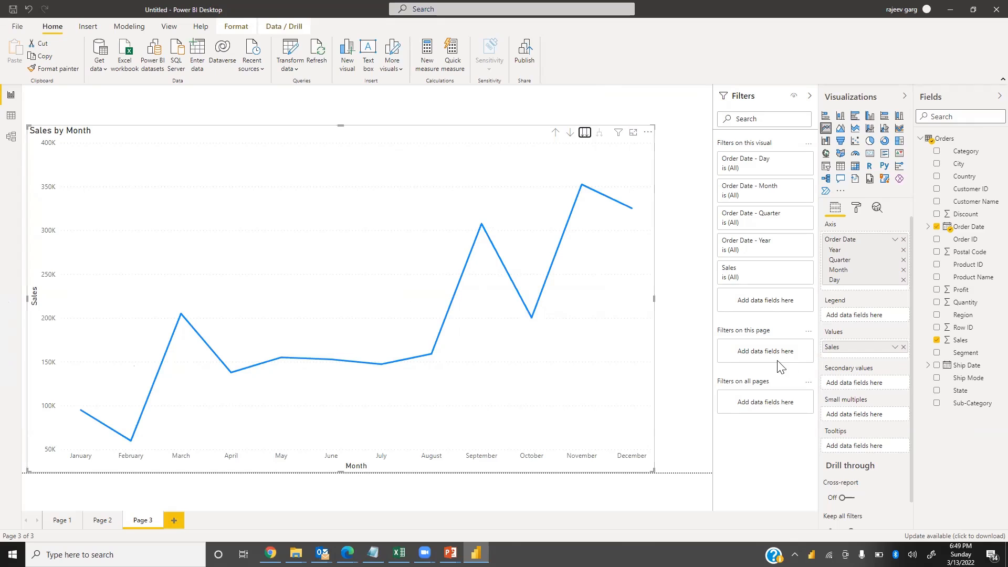
click(556, 135)
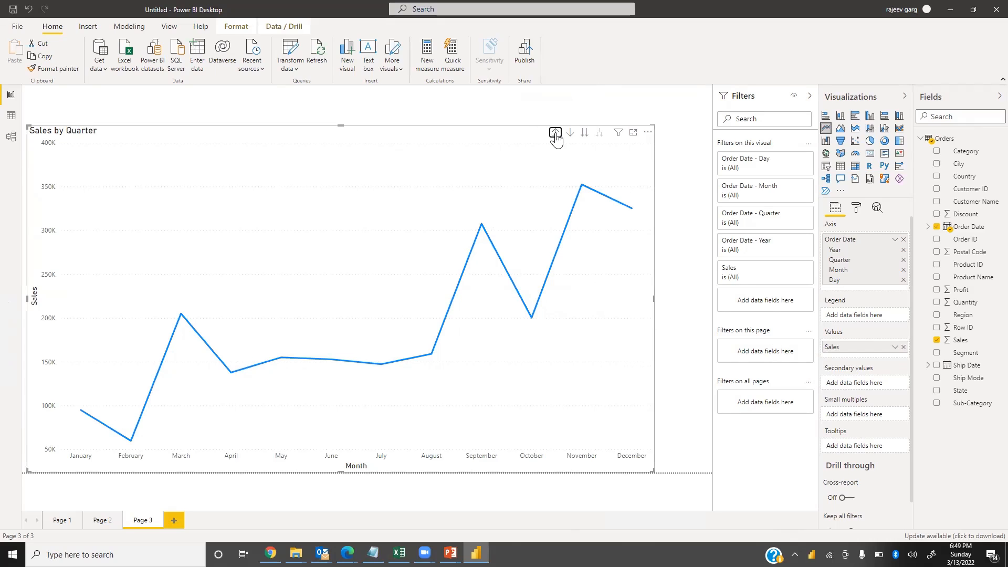
click(556, 134)
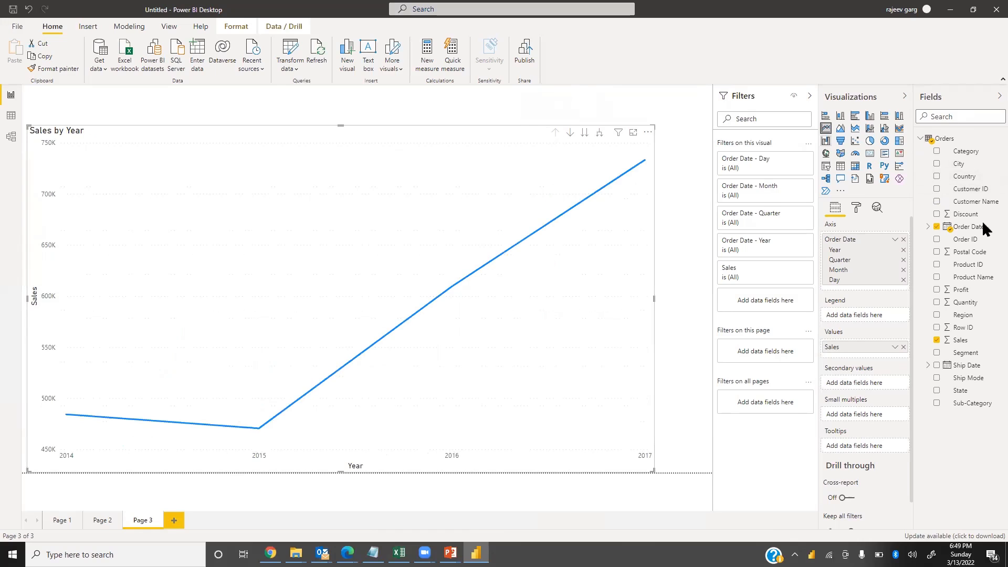
Split the line chart by Category in the legend, replacing a trial with Region
drag(968, 324, 859, 318)
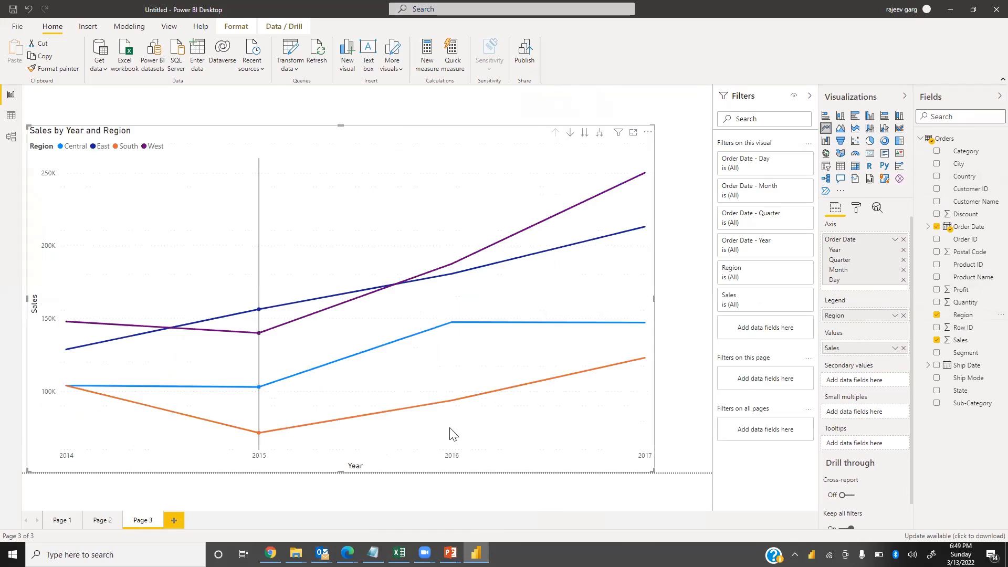
click(903, 315)
drag(965, 151, 867, 318)
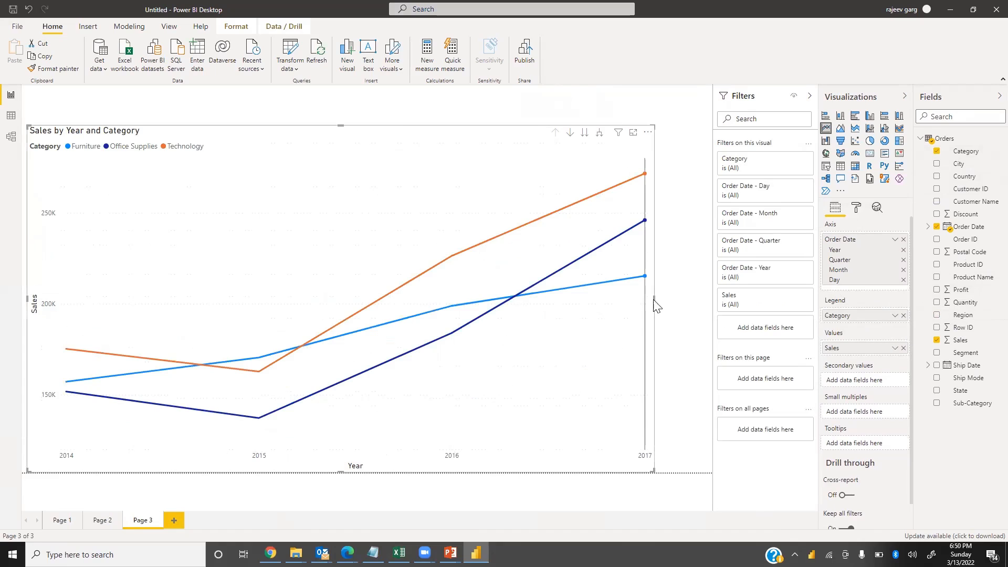
Widen the line chart slightly and turn on its data labels
drag(654, 298, 689, 306)
mouse_move(642, 360)
mouse_down()
mouse_move(662, 335)
mouse_move(636, 341)
mouse_move(647, 345)
mouse_up()
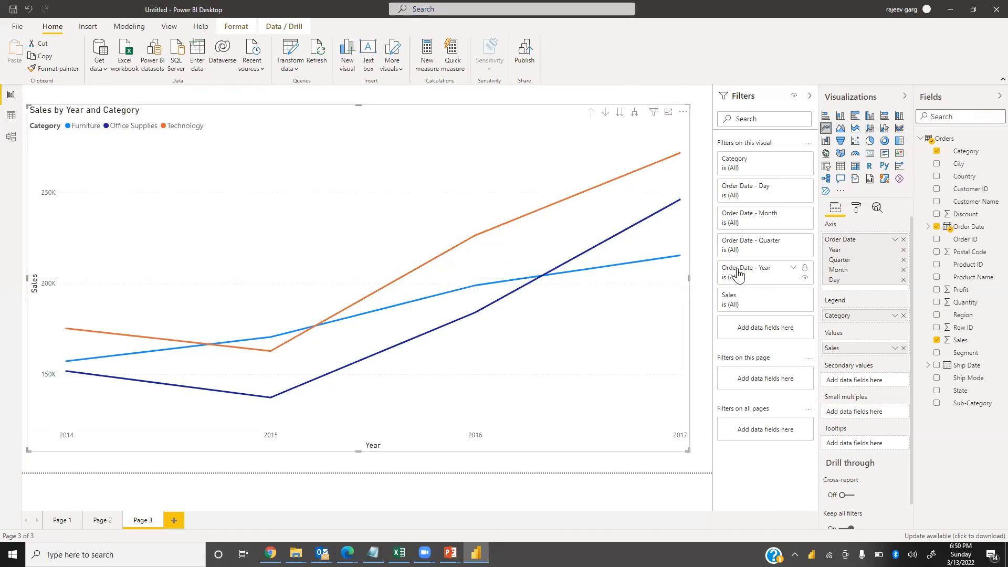
click(857, 208)
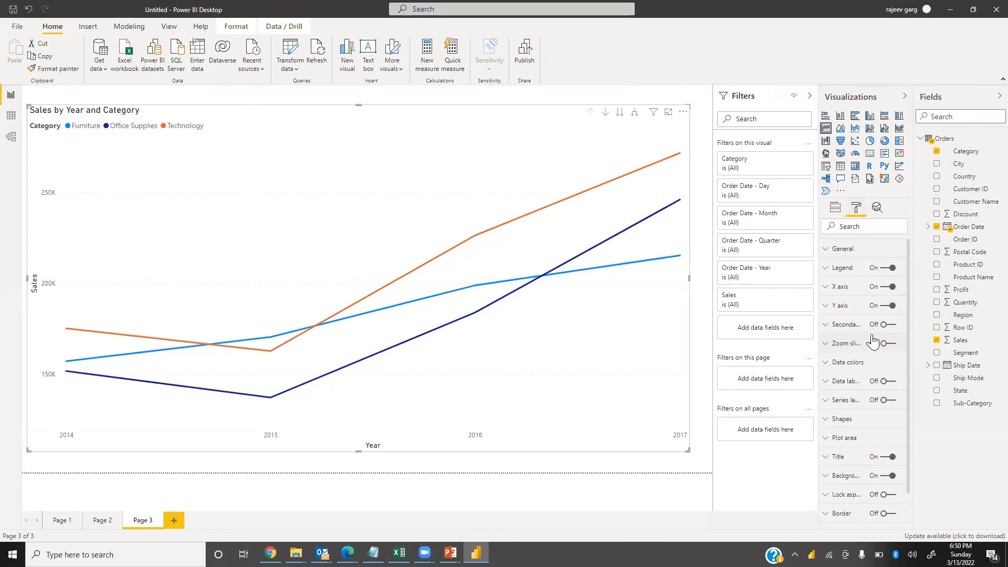
click(895, 384)
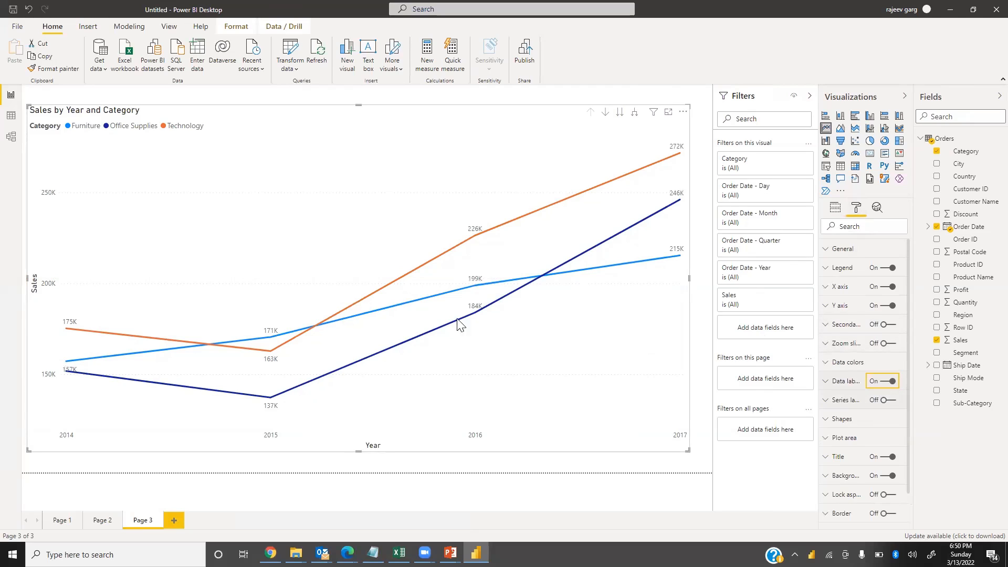
Set the data labels' colour to gold and their text size to 12 pt
click(828, 382)
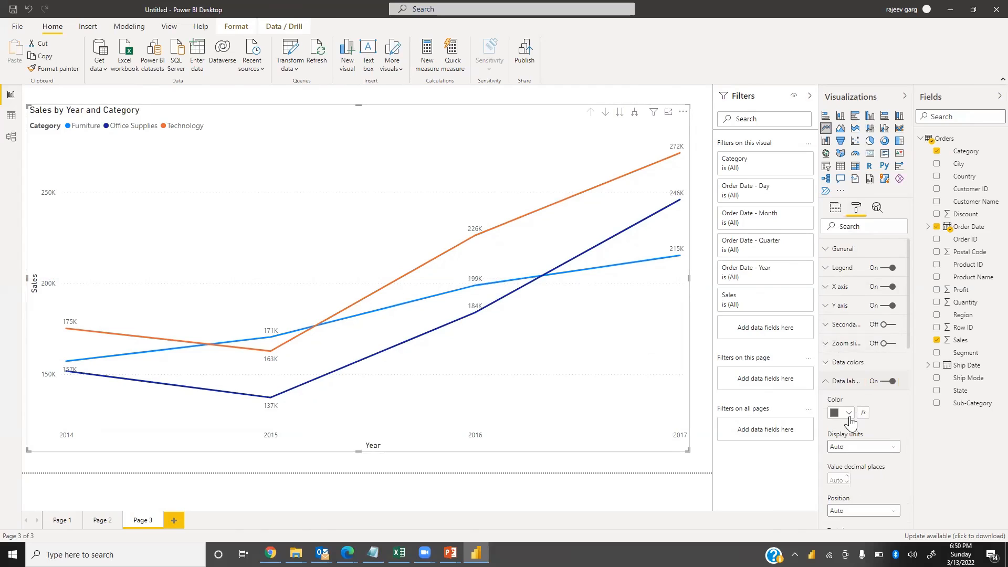
click(847, 413)
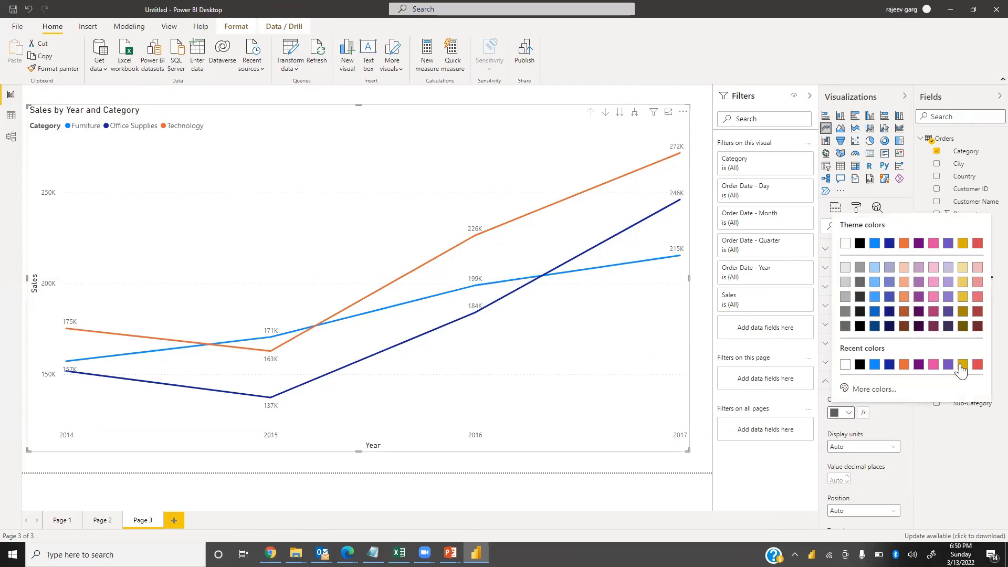
click(963, 364)
scroll(880, 432, down, 5)
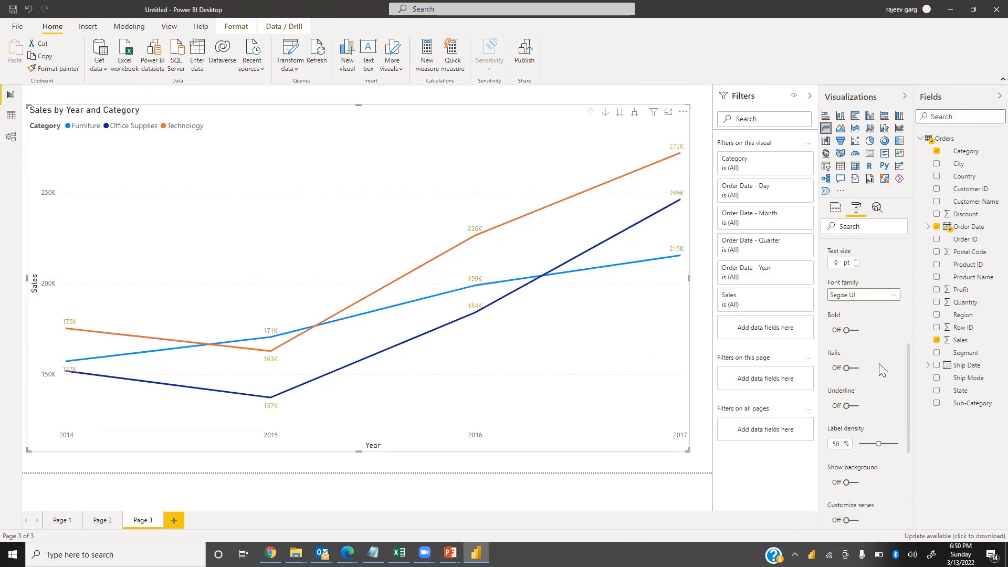
scroll(843, 444, down, 2)
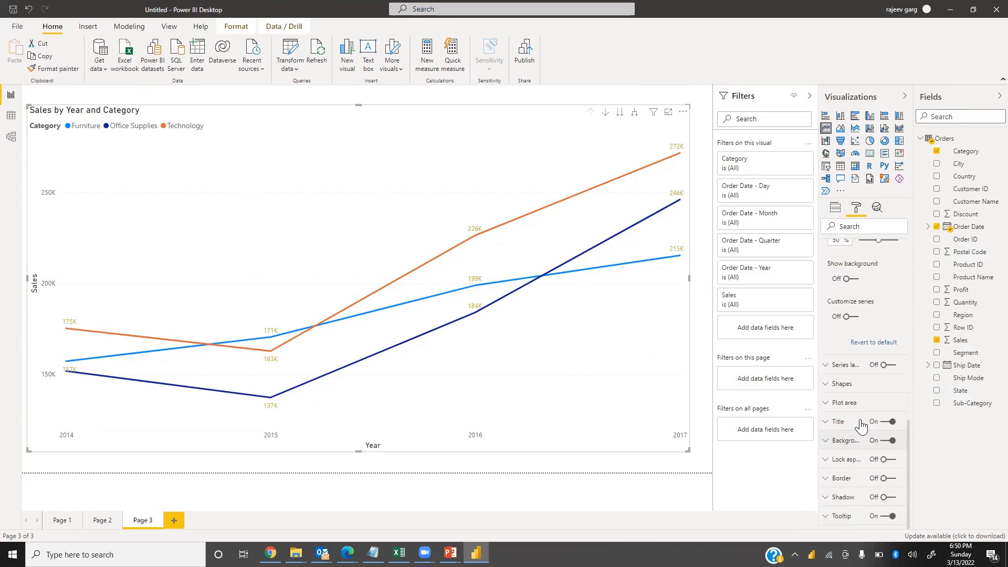
scroll(862, 320, up, 2)
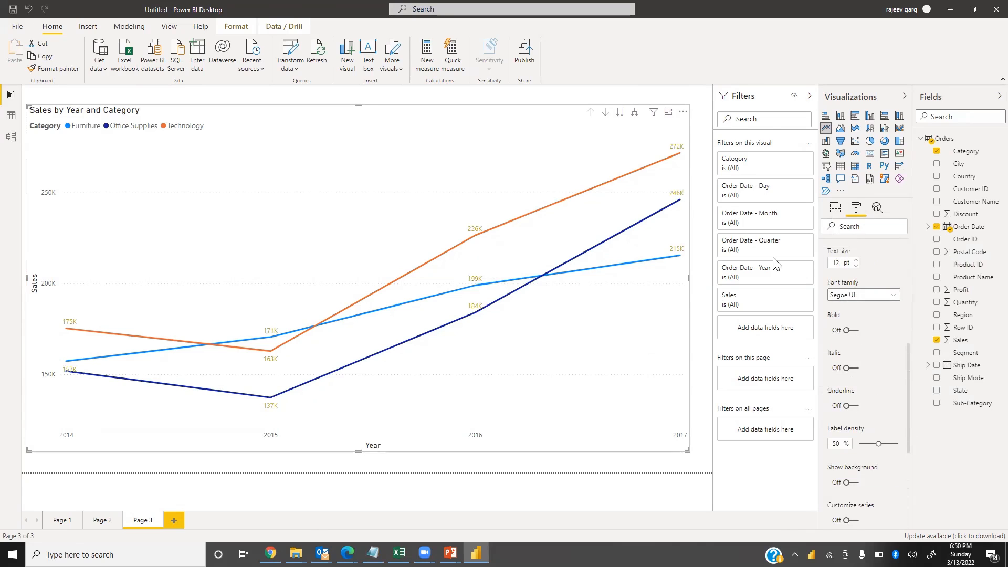
Make the line chart's data labels bold
click(852, 332)
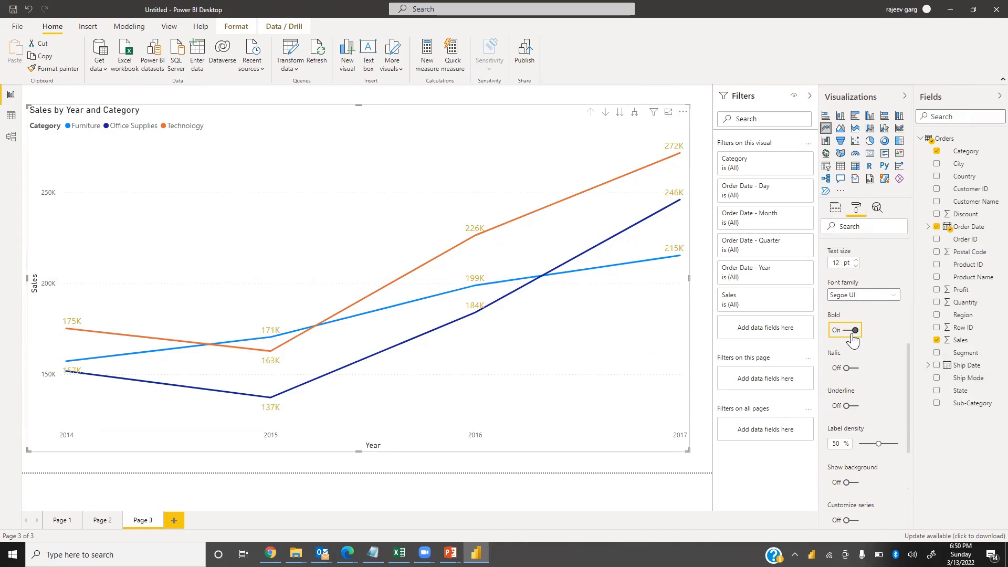
scroll(843, 350, up, 3)
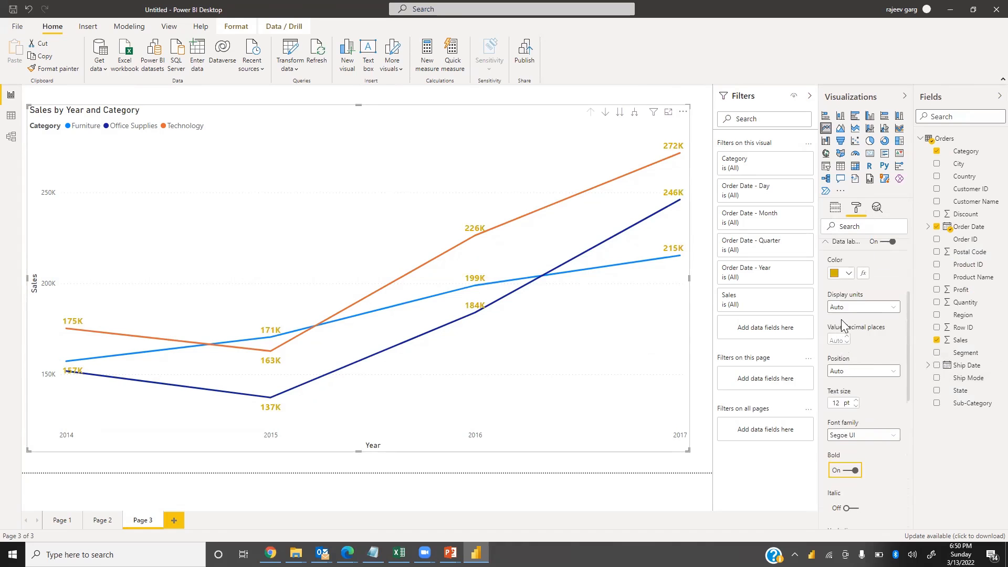
scroll(844, 327, up, 3)
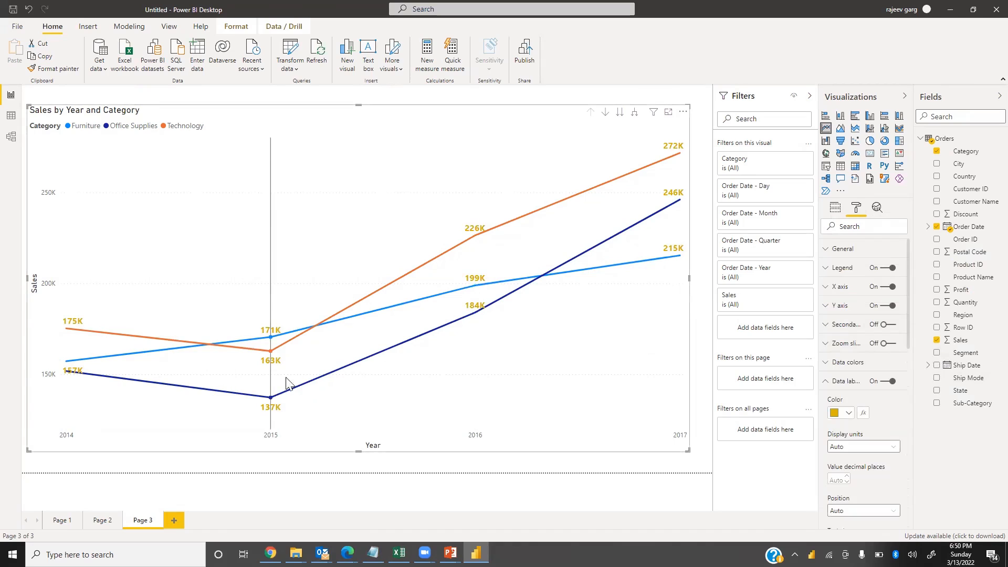
Change the Furniture series line colour to gold
click(825, 388)
click(826, 364)
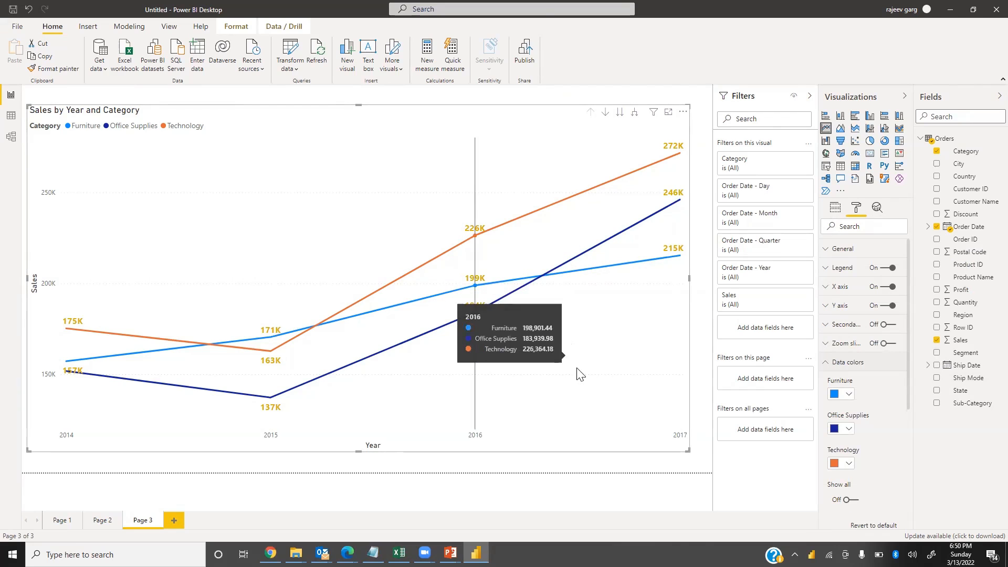
click(850, 394)
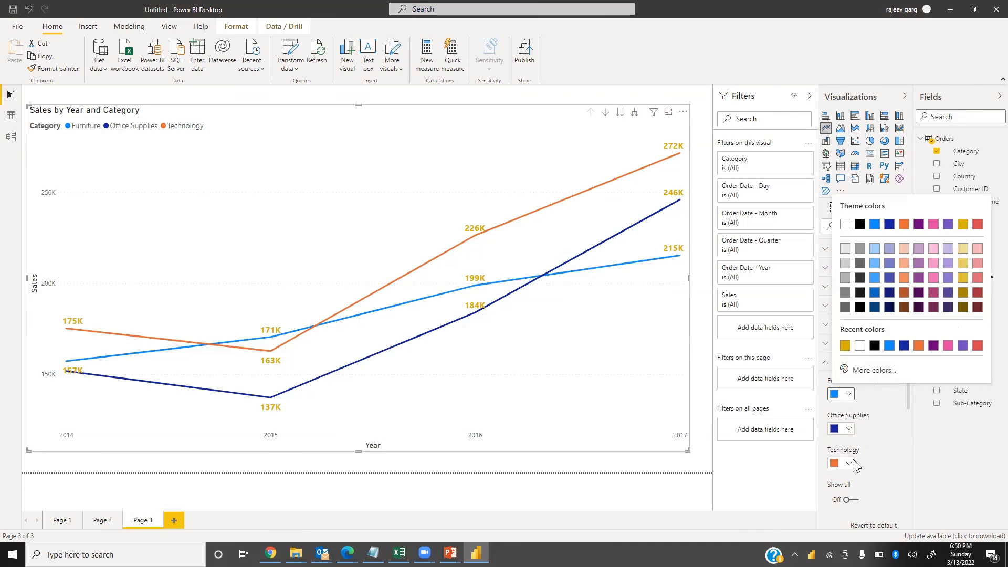
click(845, 345)
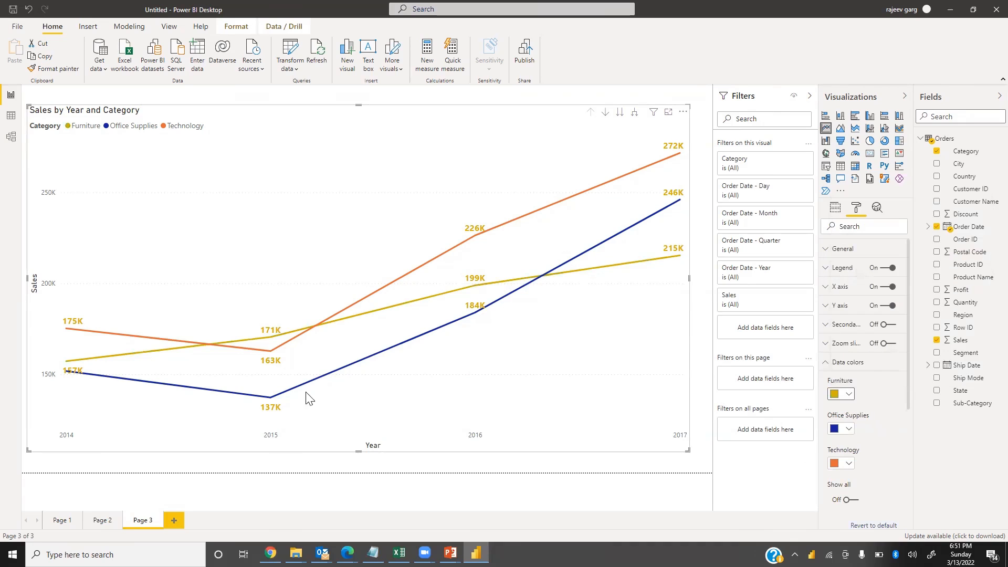
Turn on series labels for the line chart and set their font size to 12 pt
click(830, 366)
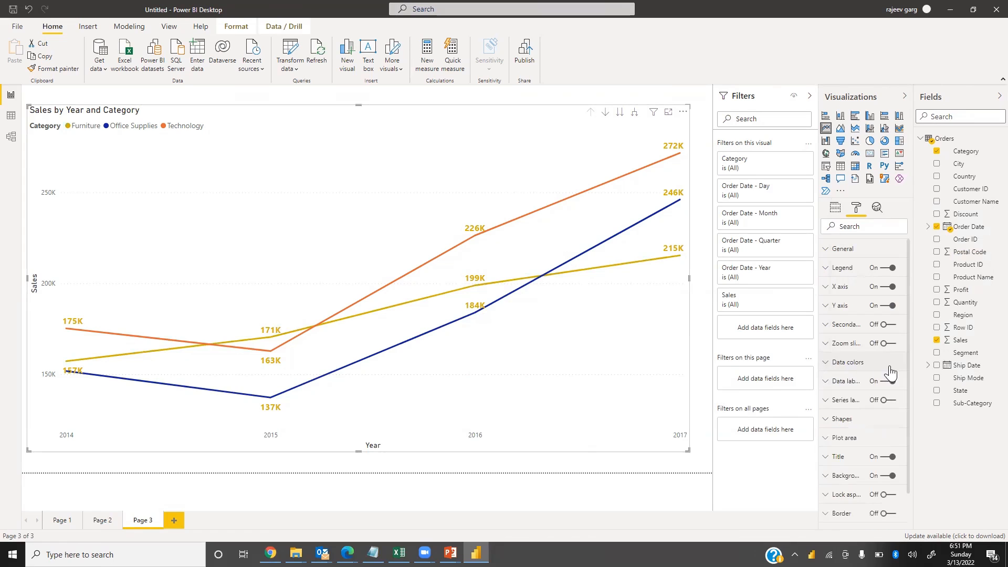
click(888, 400)
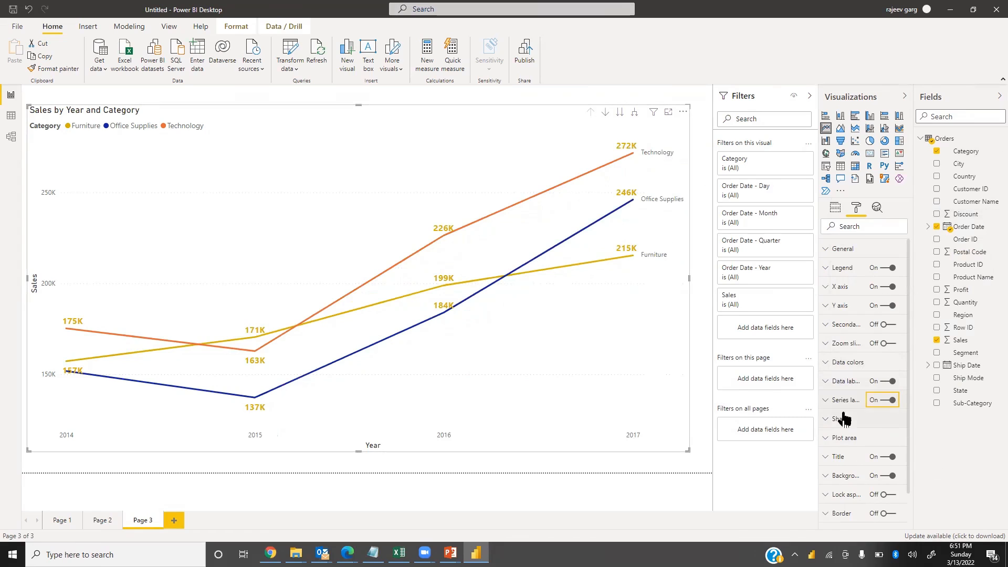
click(828, 405)
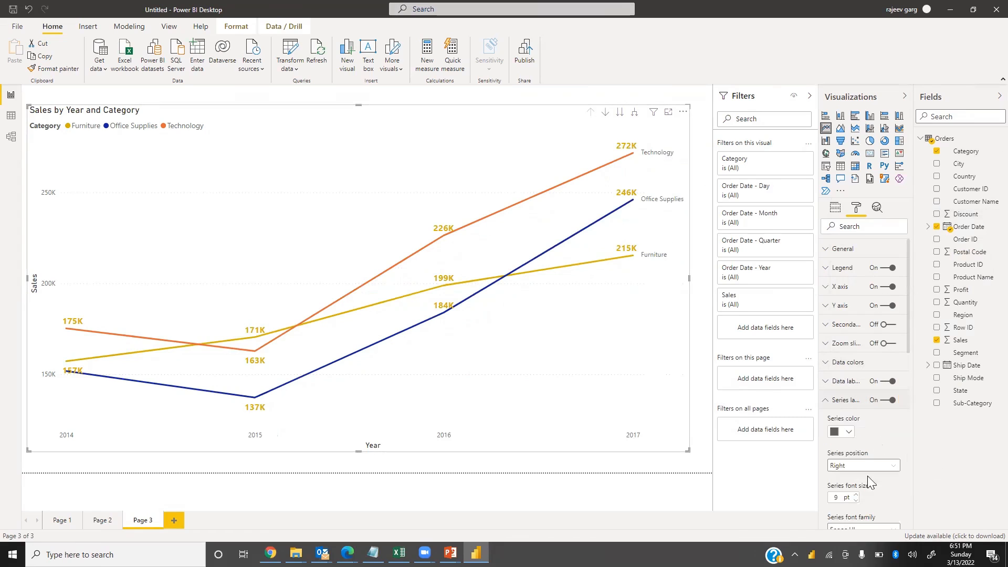
text(12)
Make the series labels bold and colour them gold
scroll(866, 413, down, 5)
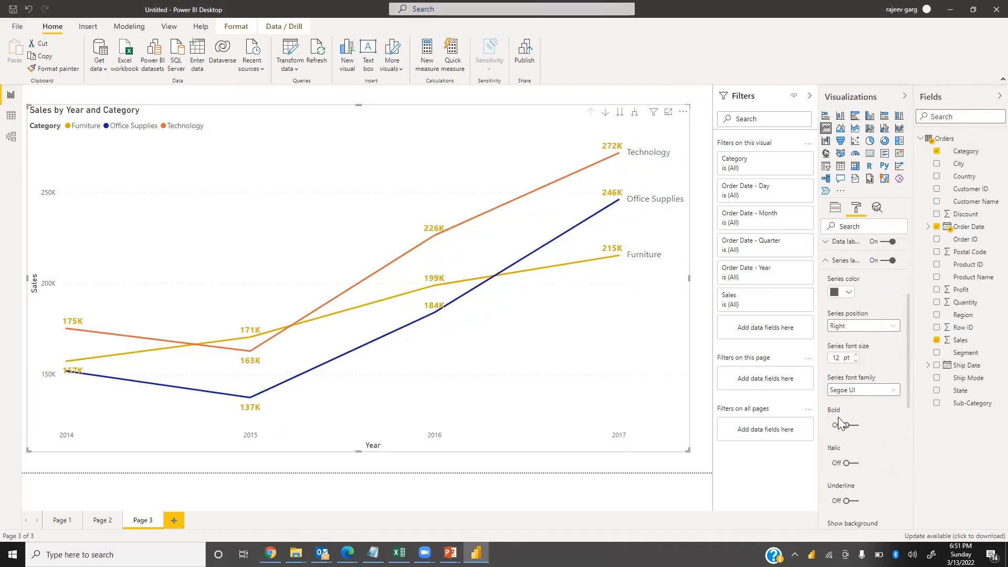
click(851, 426)
click(843, 292)
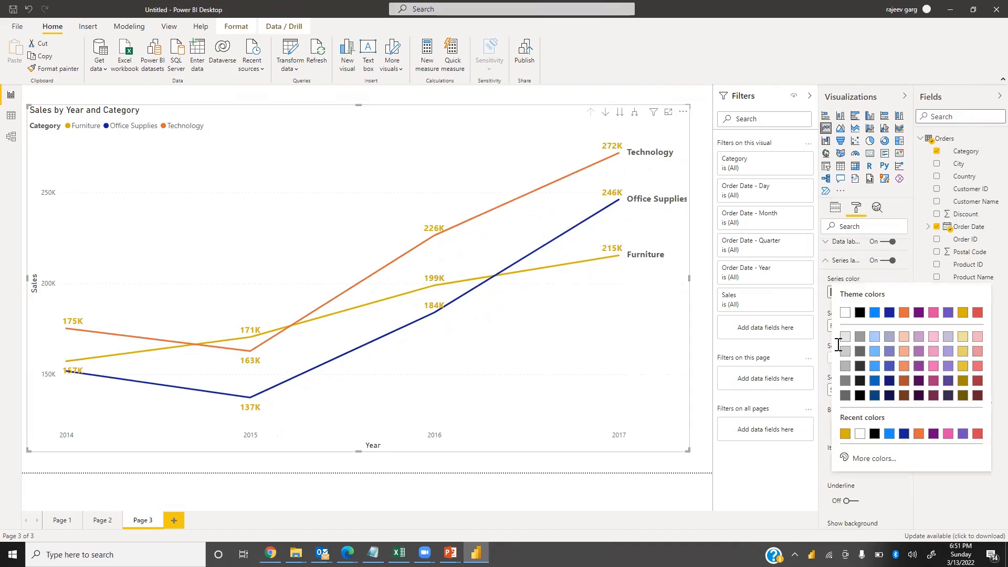
click(844, 433)
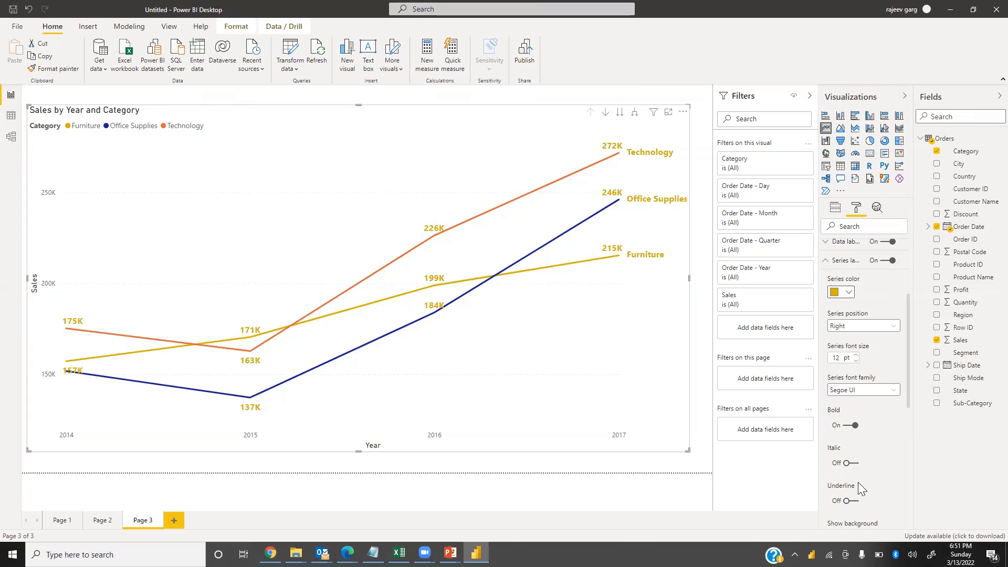
Turn off the line chart's legend and its title
scroll(884, 407, up, 3)
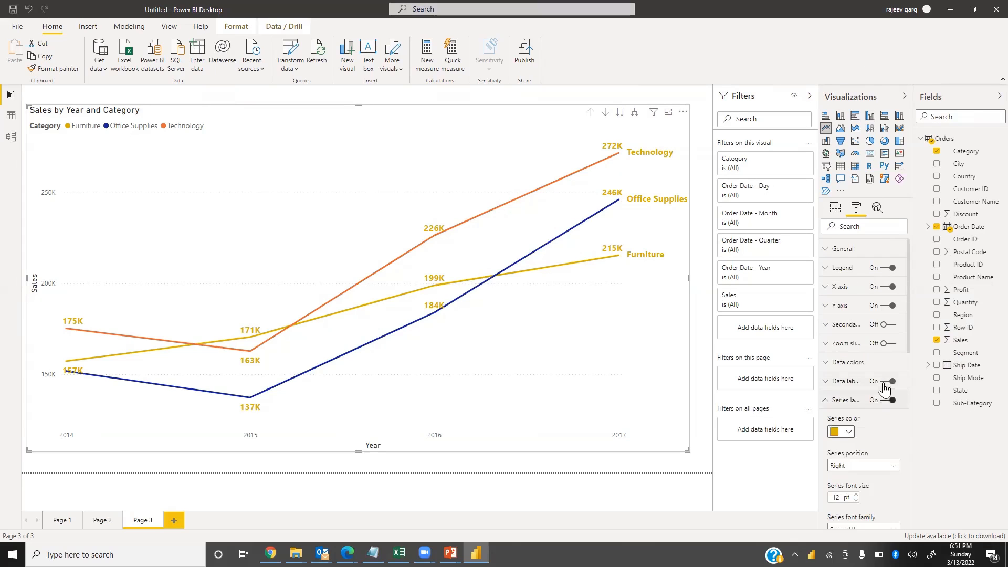
click(883, 269)
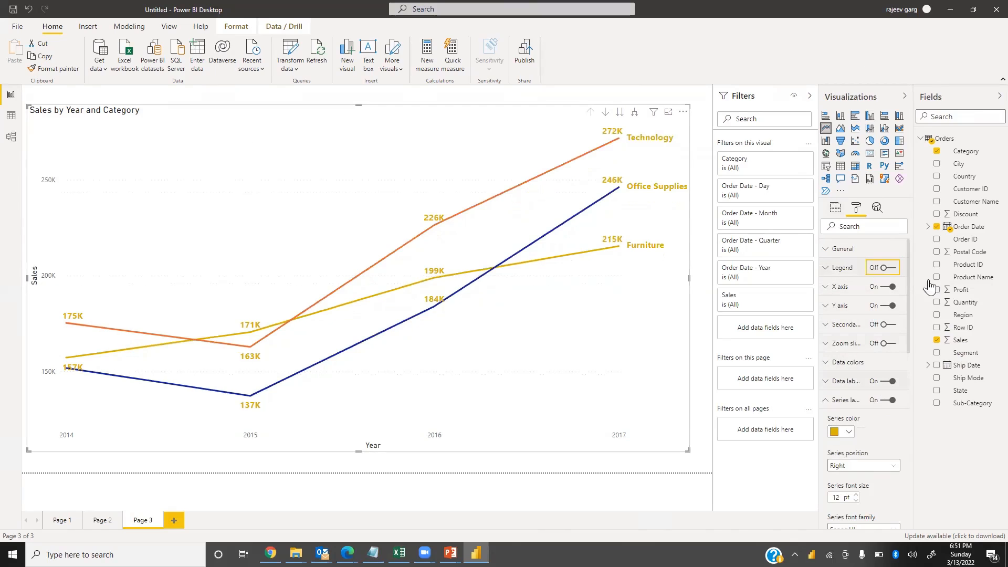
click(828, 401)
click(884, 462)
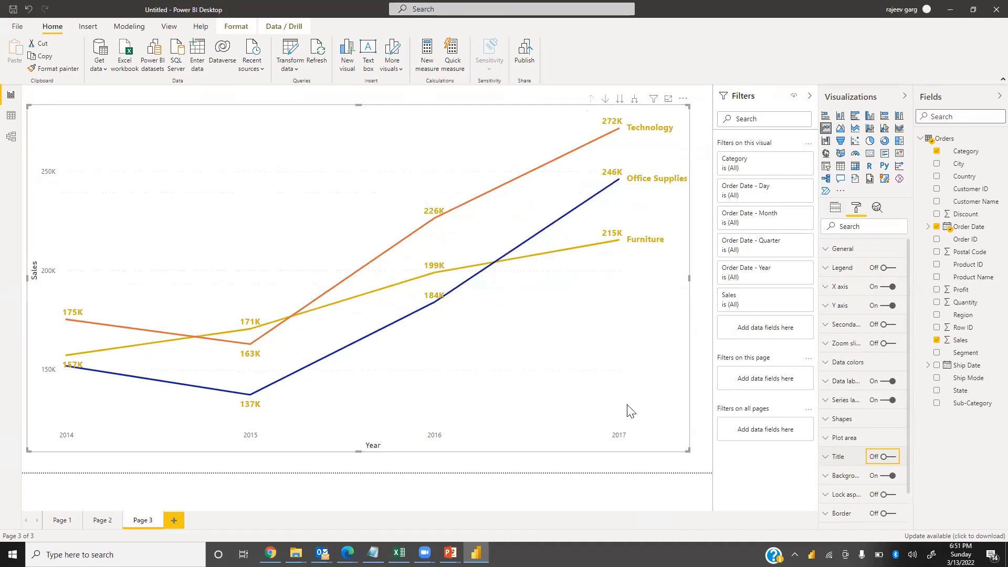
Turn off the Y axis gridlines
click(830, 306)
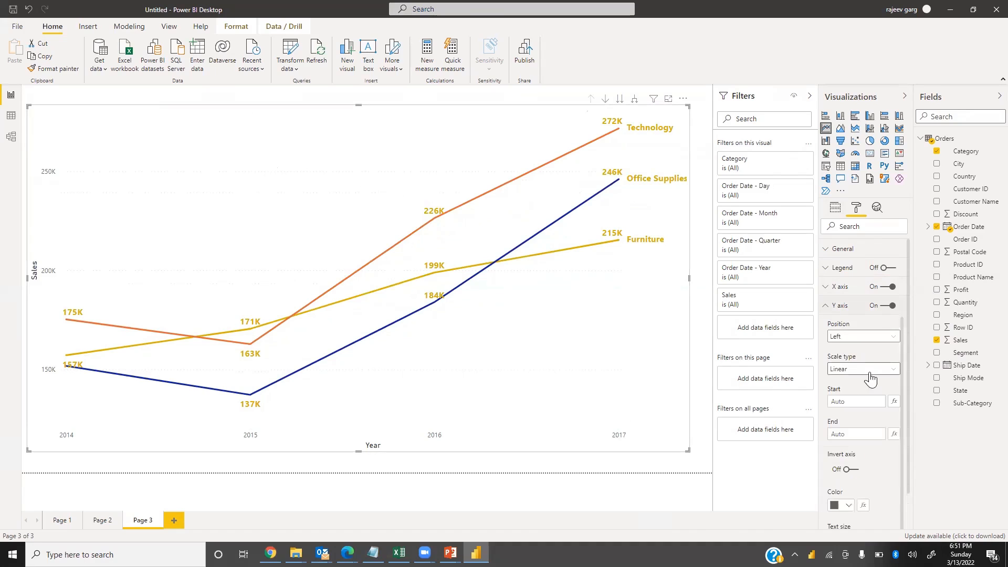
scroll(867, 489, down, 4)
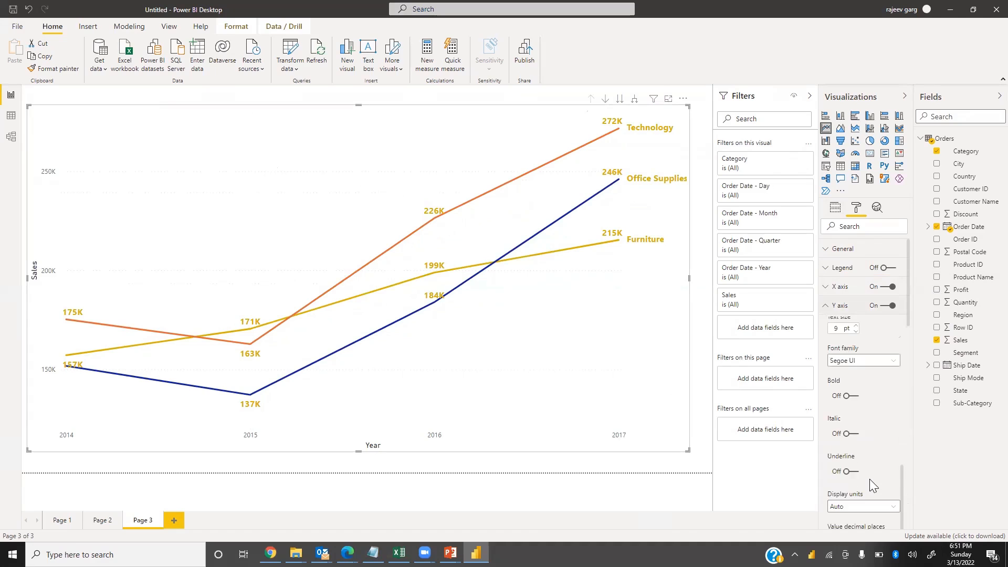
scroll(858, 490, down, 5)
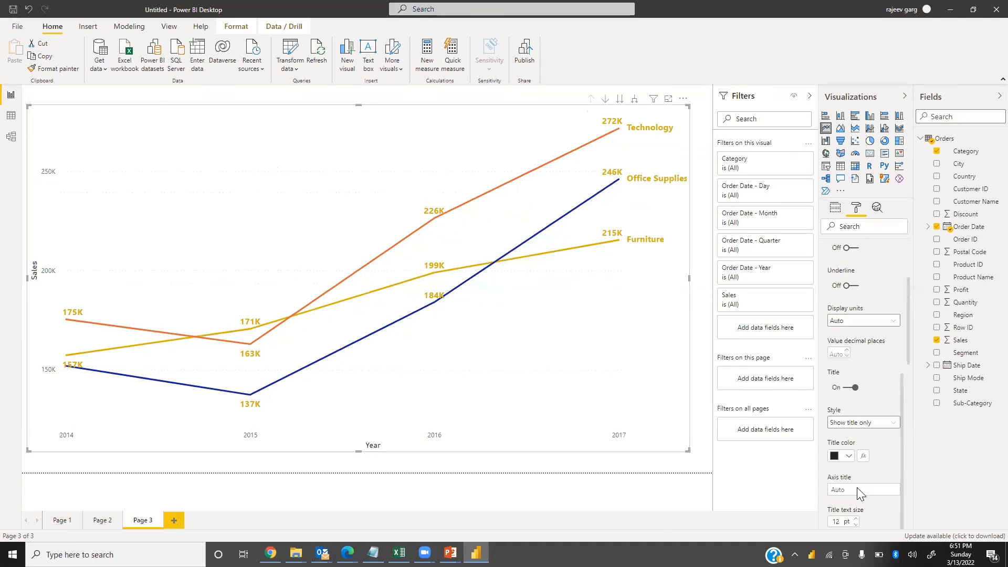
scroll(856, 459, down, 3)
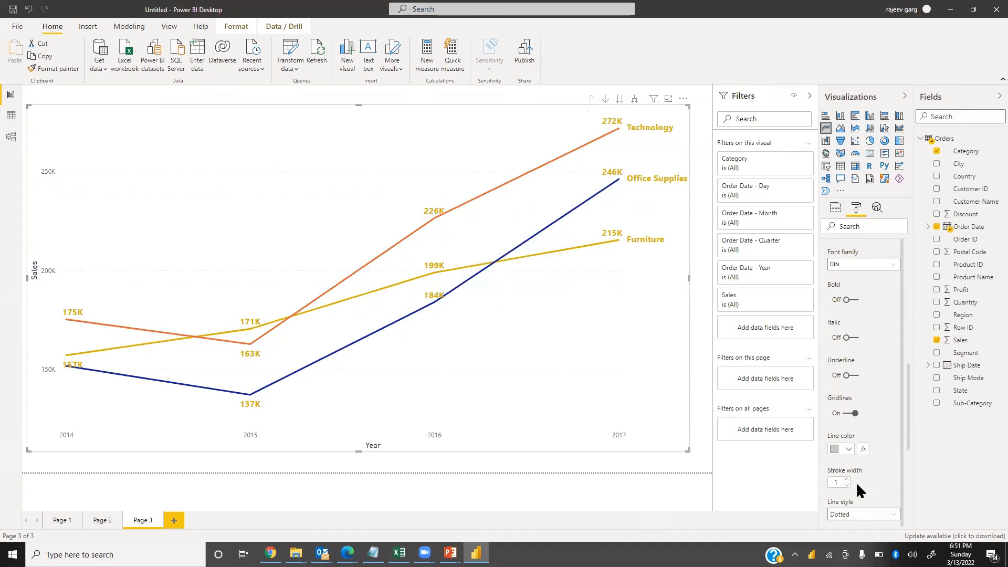
click(848, 415)
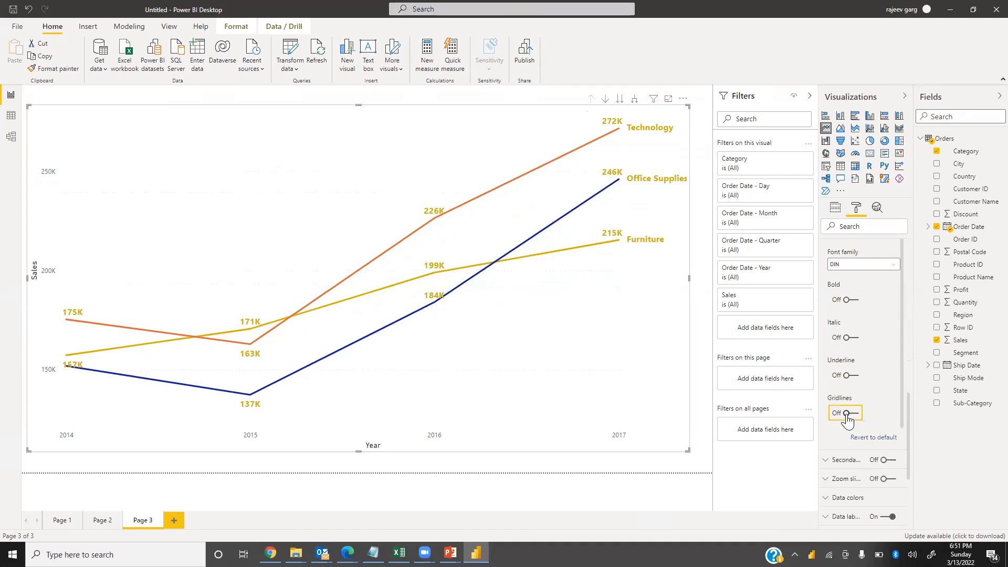
Set the Y axis label colour to gold
scroll(840, 336, up, 3)
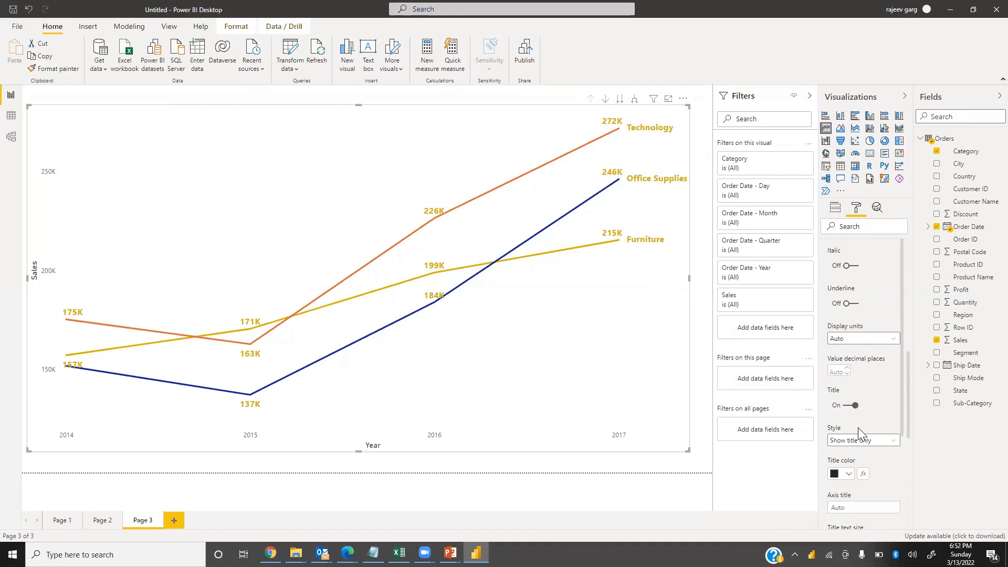
scroll(861, 425, down, 3)
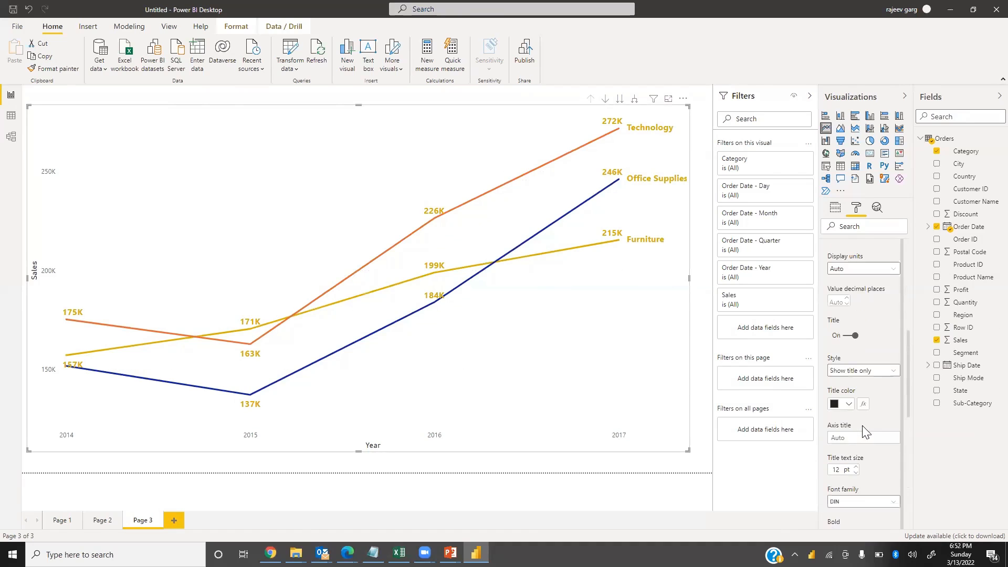
scroll(857, 402, down, 5)
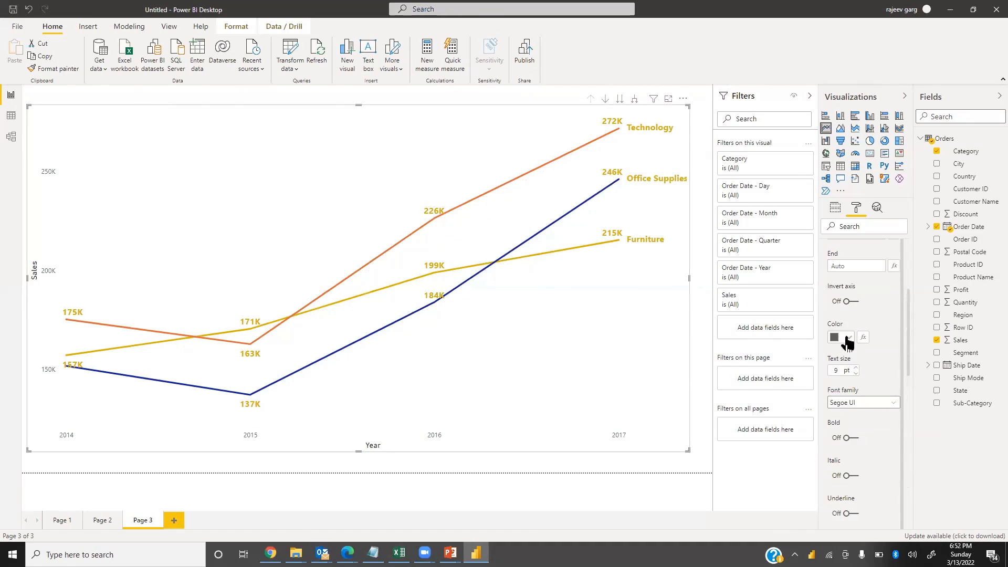
click(859, 339)
click(964, 361)
scroll(851, 314, up, 5)
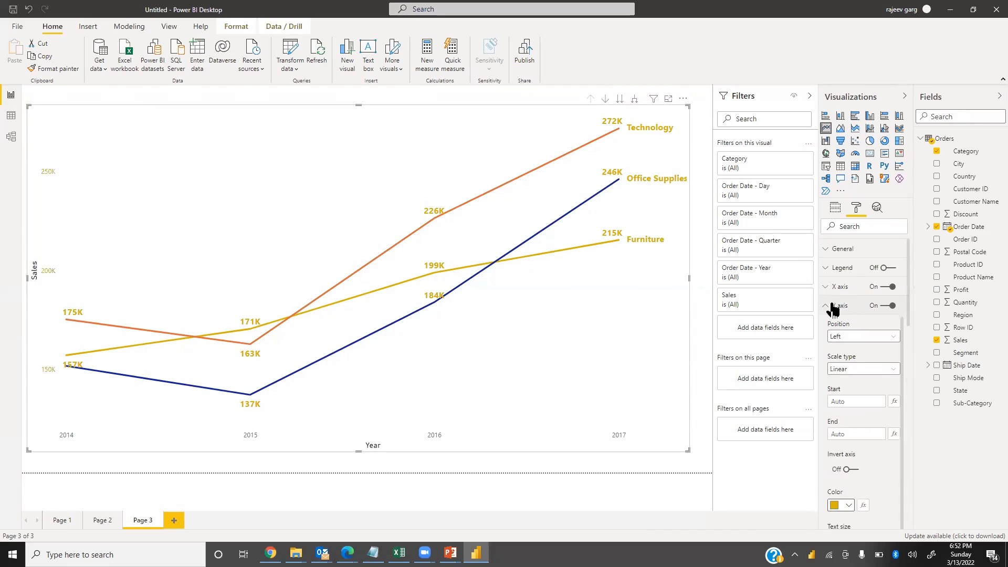
Open the line shape settings and try stroke widths of 10 and 1
click(826, 309)
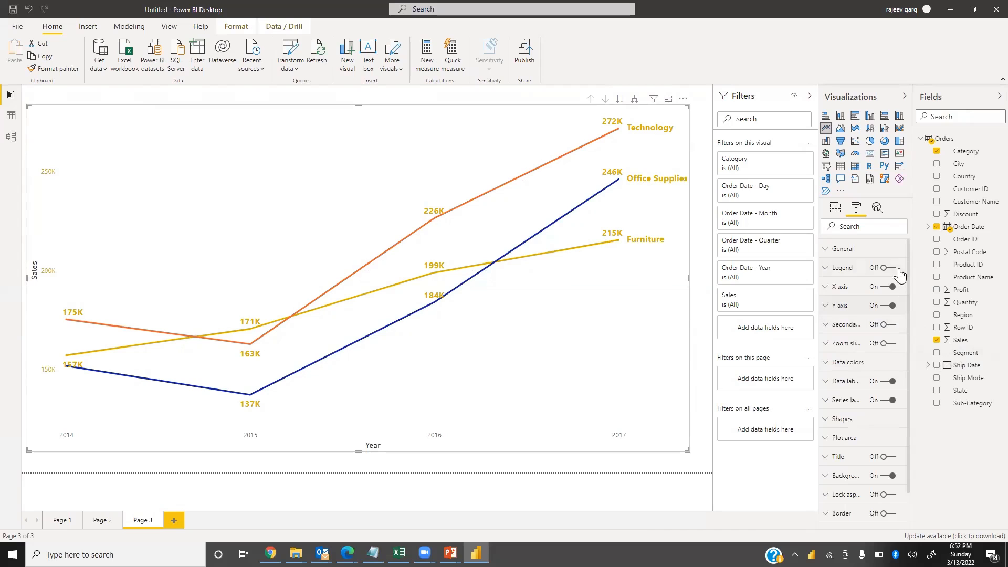
click(826, 420)
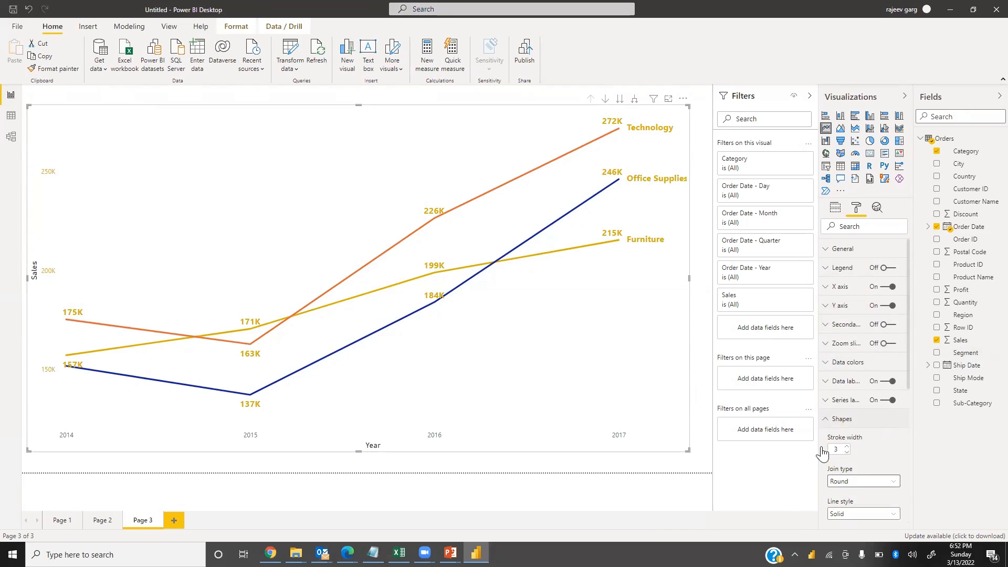
click(766, 452)
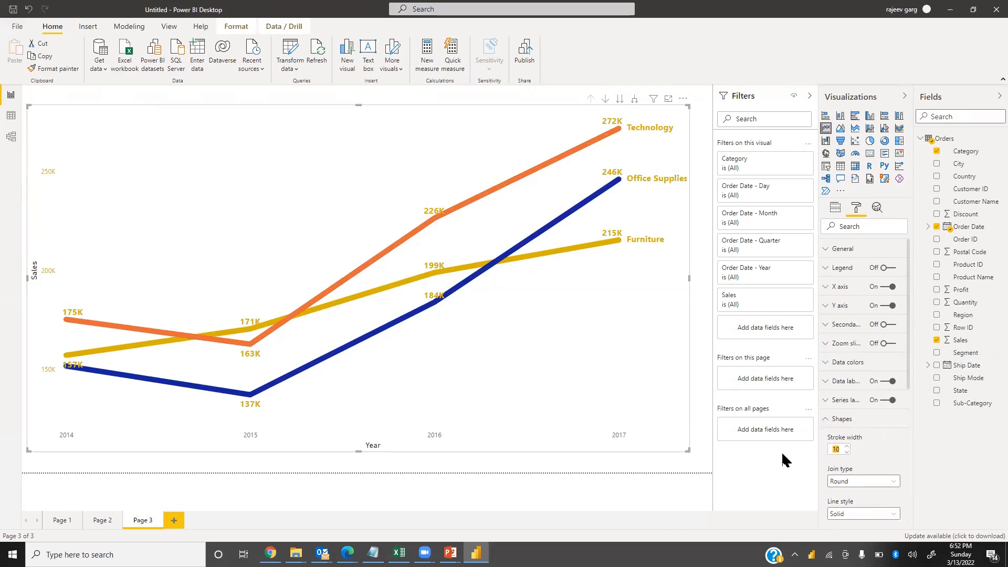
text(1)
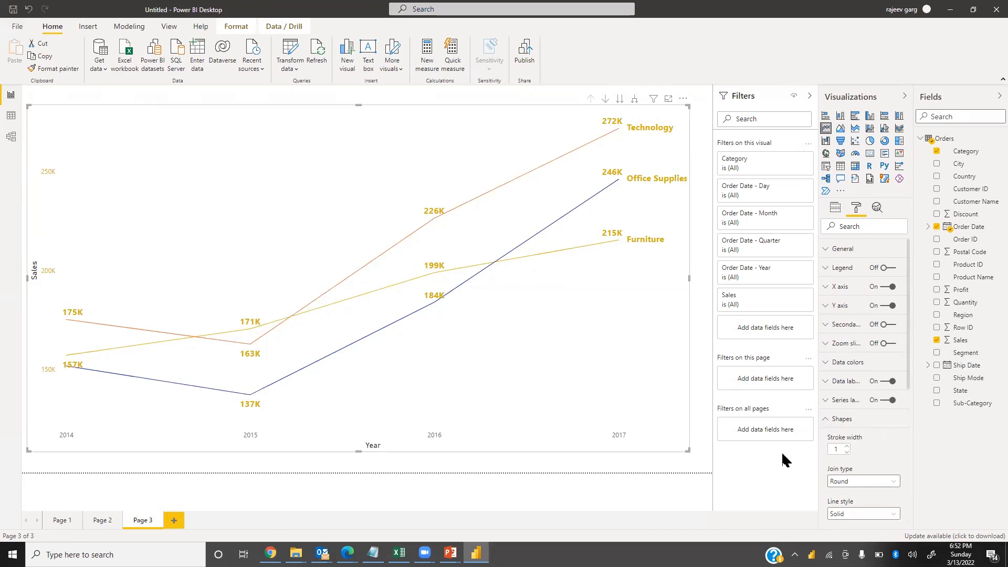
Try the dashed and dotted line styles, returning to solid
click(865, 515)
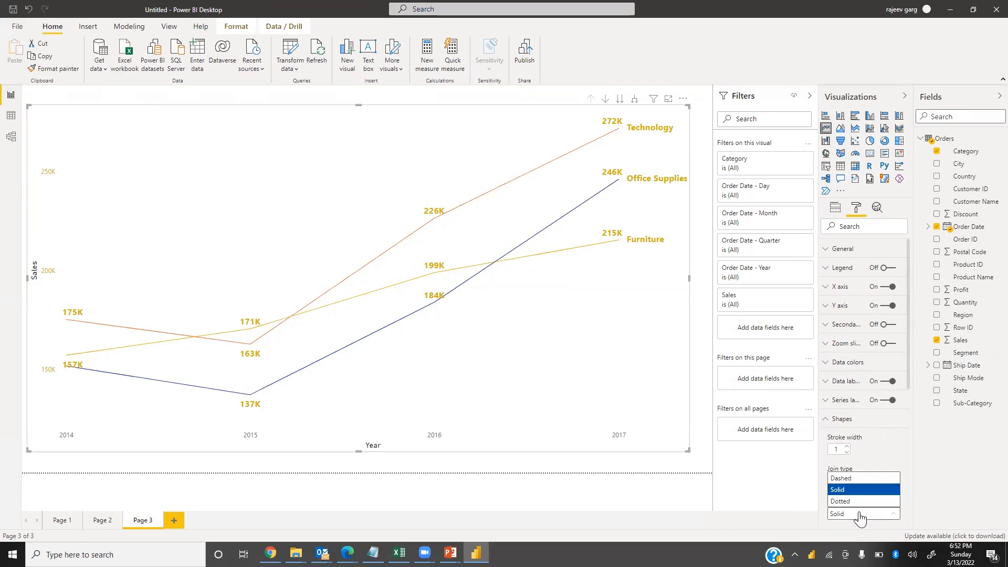
click(851, 487)
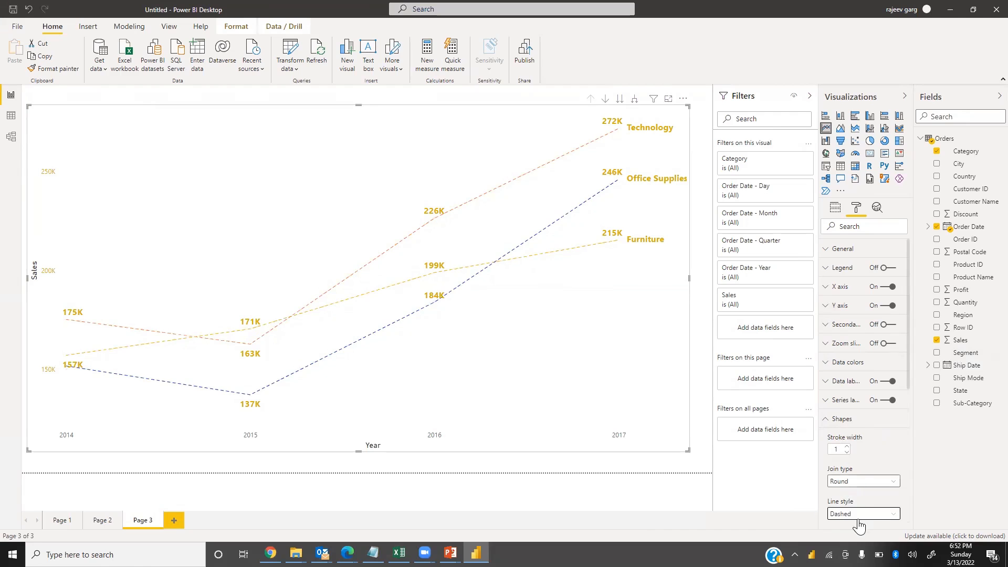
click(852, 515)
click(844, 501)
click(857, 513)
click(857, 496)
Try the Bevel join type, then switch back to Round
click(857, 482)
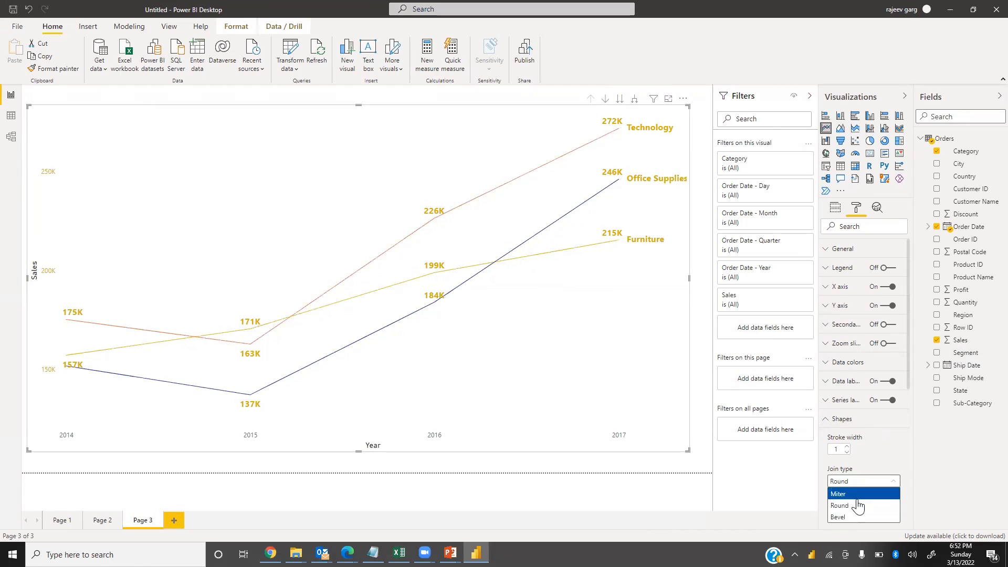
click(841, 518)
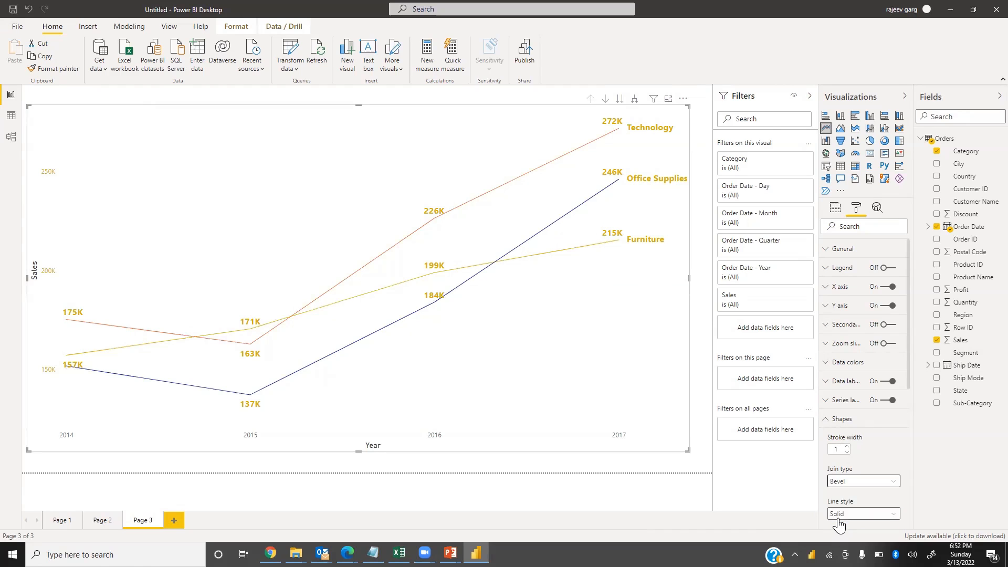
click(848, 486)
click(856, 506)
Set the lines' stroke width to 5
click(838, 450)
key(Return)
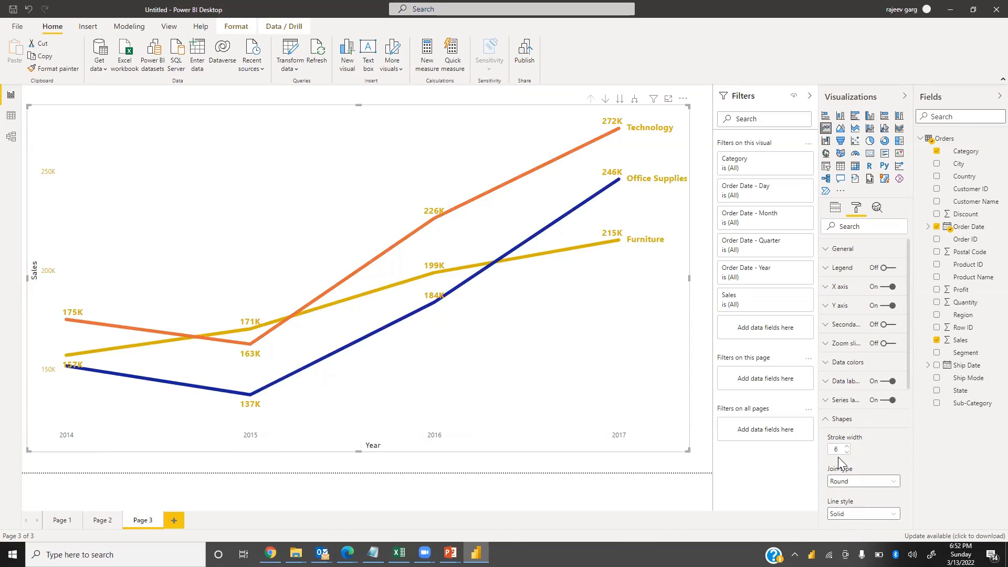
text(3)
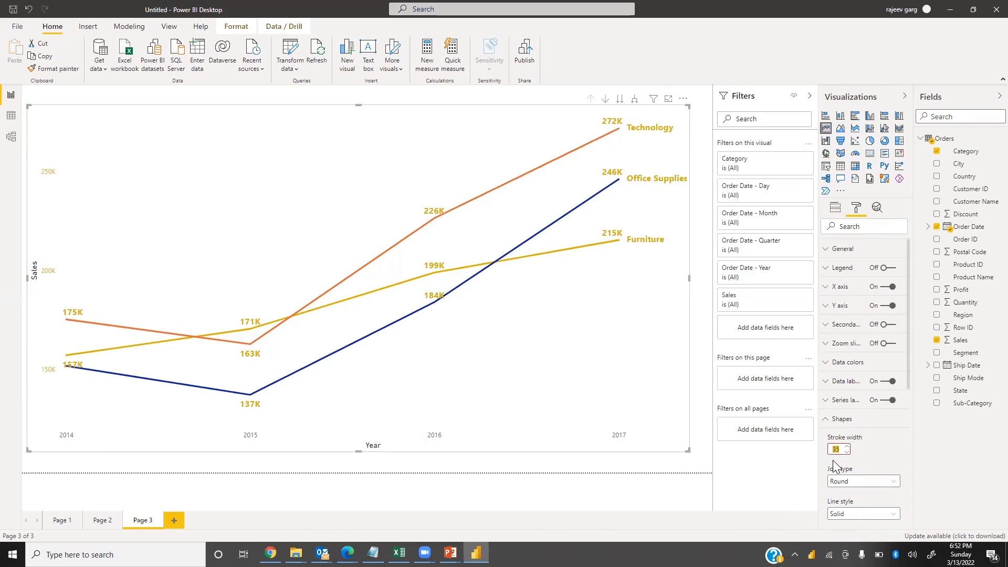
text(5)
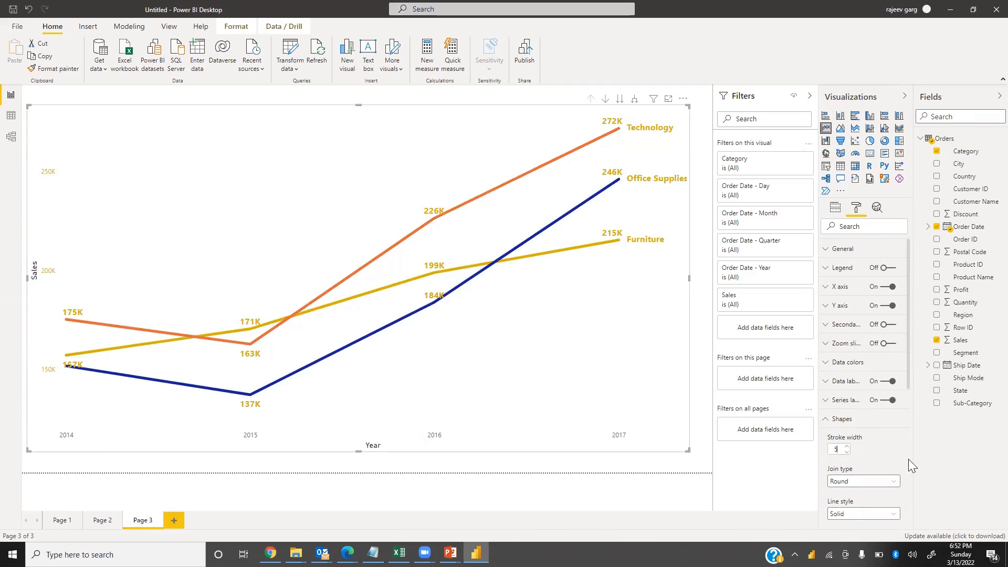
Turn on the line chart's border and shadow
click(836, 419)
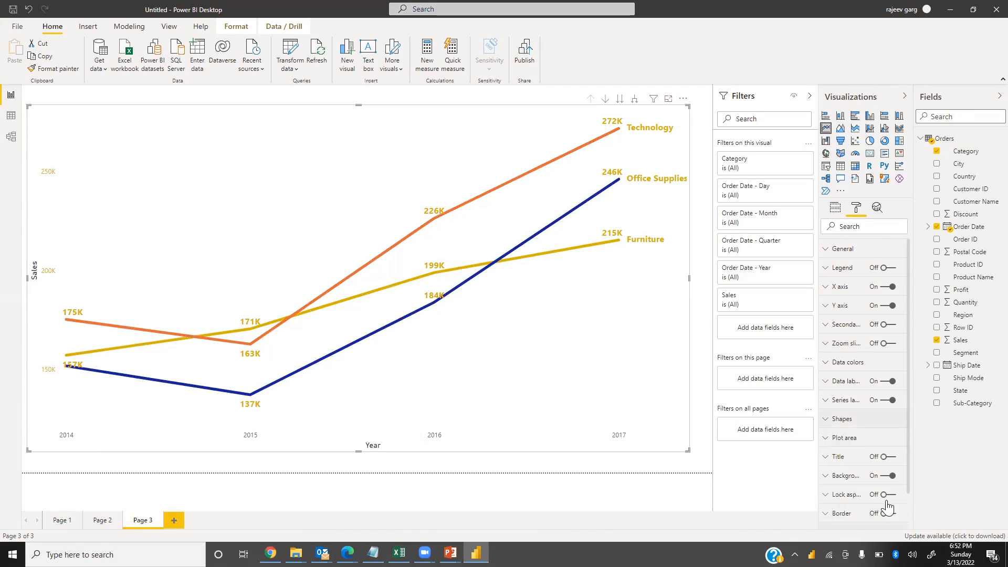
scroll(876, 517, down, 2)
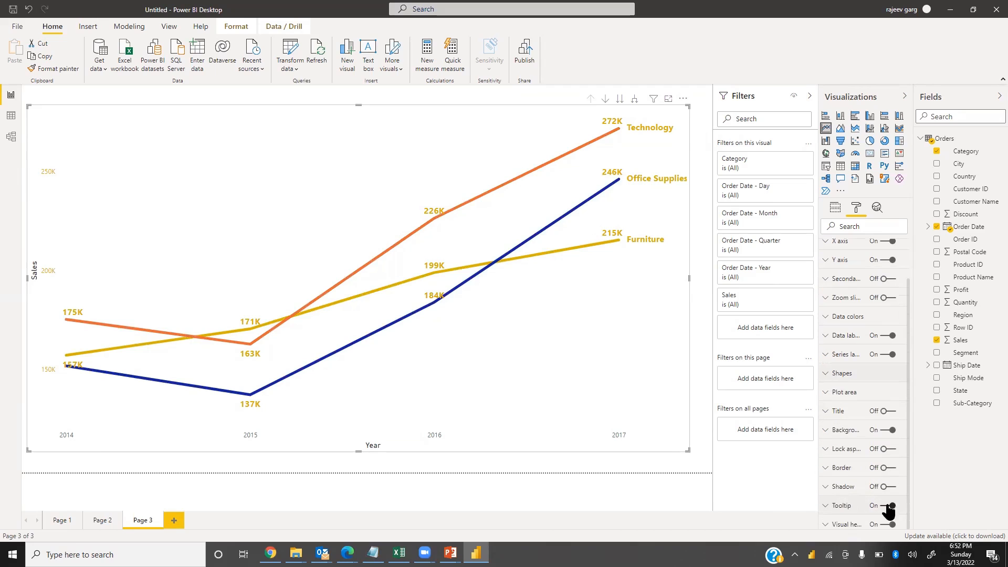
click(891, 467)
click(891, 486)
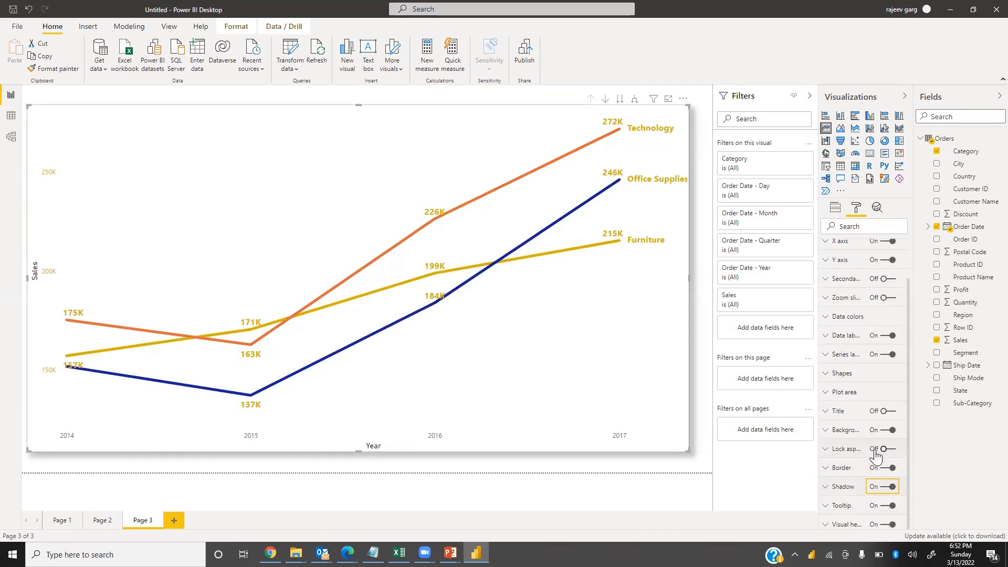
Set the line chart's background colour to black
click(832, 435)
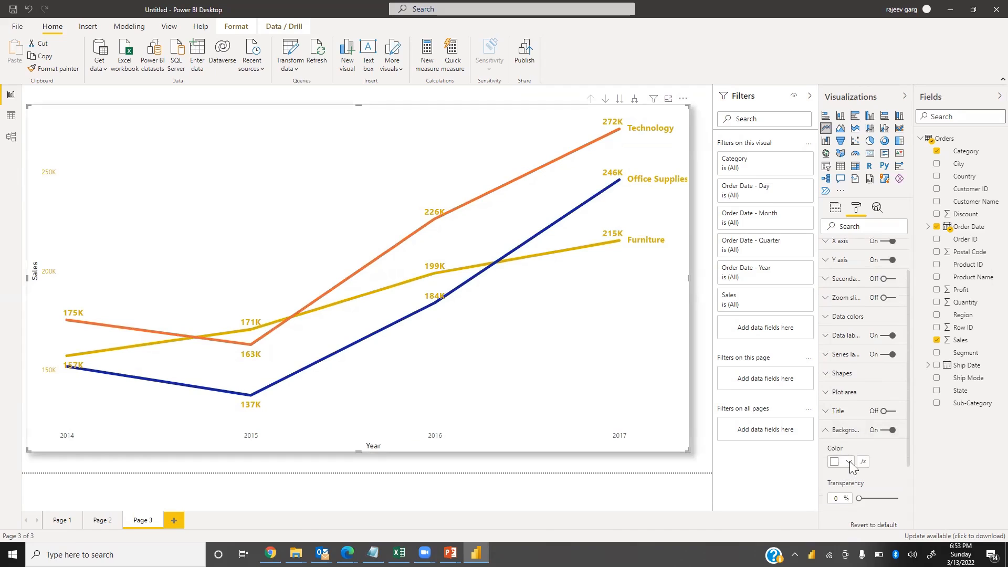
click(848, 462)
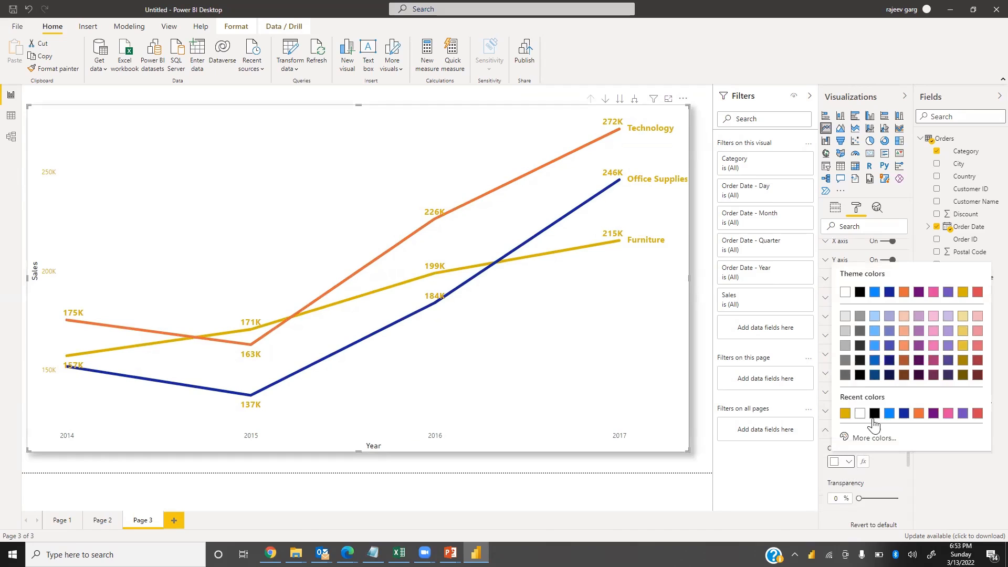
click(860, 292)
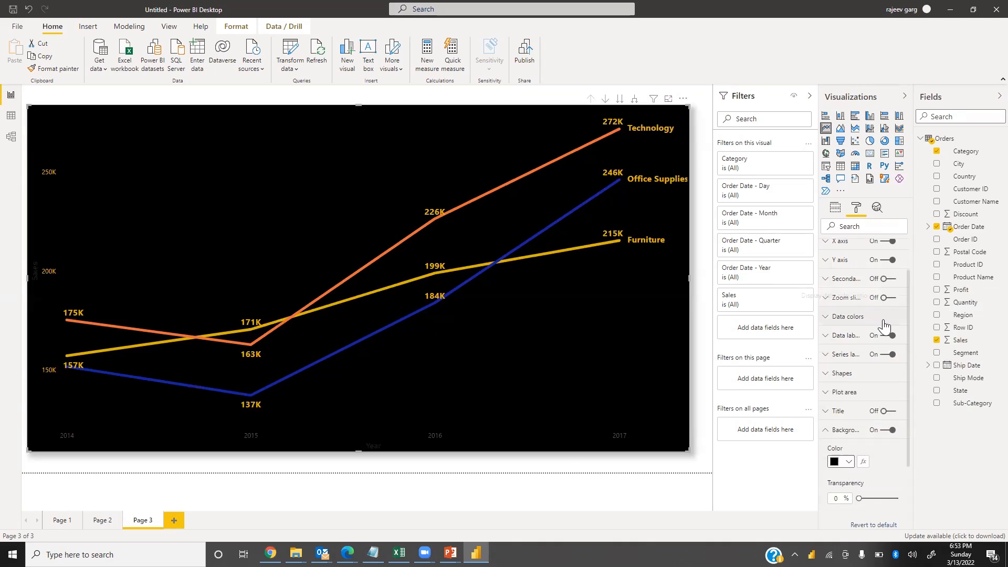
click(828, 437)
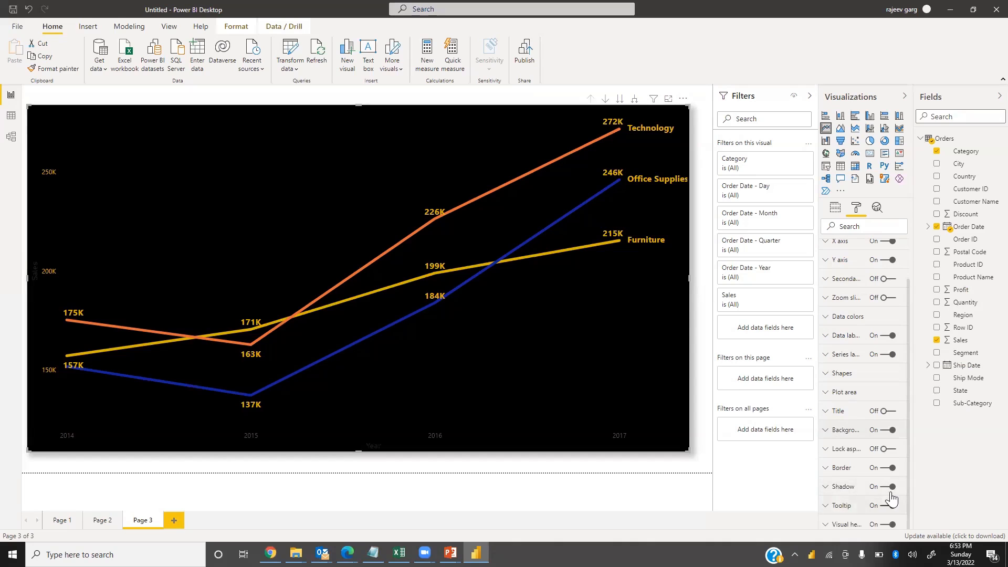
Set the chart border's radius to 30 px and its colour to gold
click(874, 473)
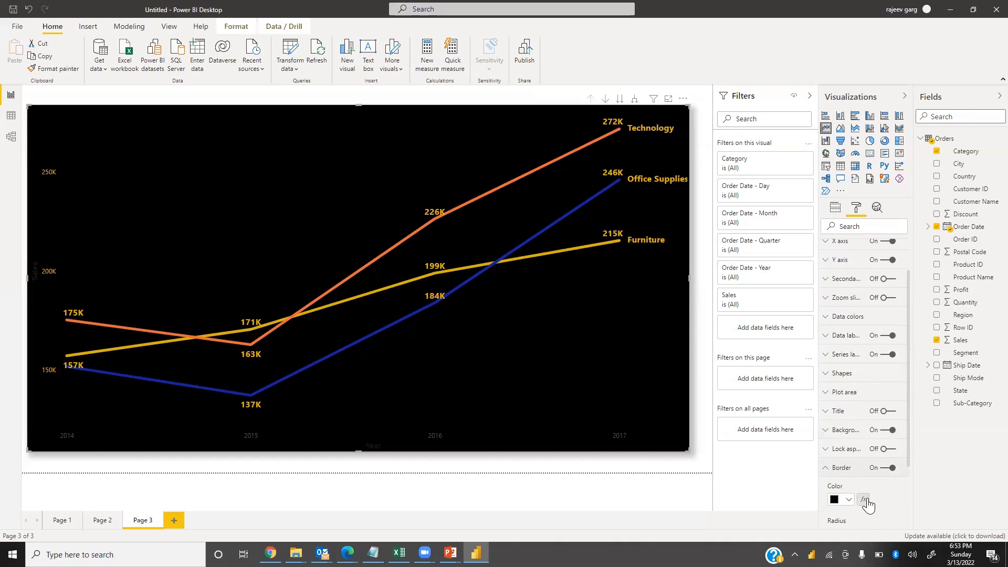
drag(859, 438, 954, 447)
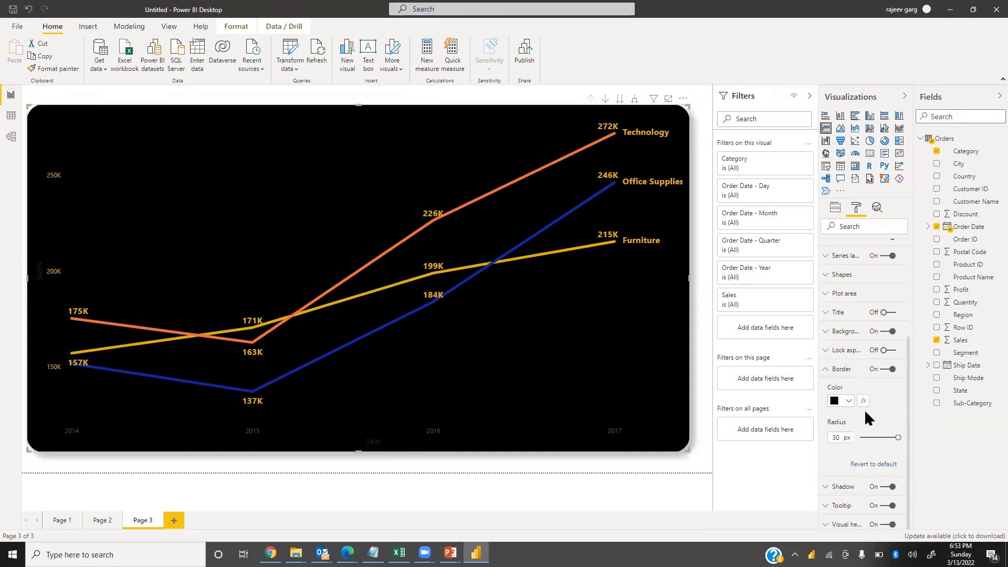
click(850, 401)
click(862, 351)
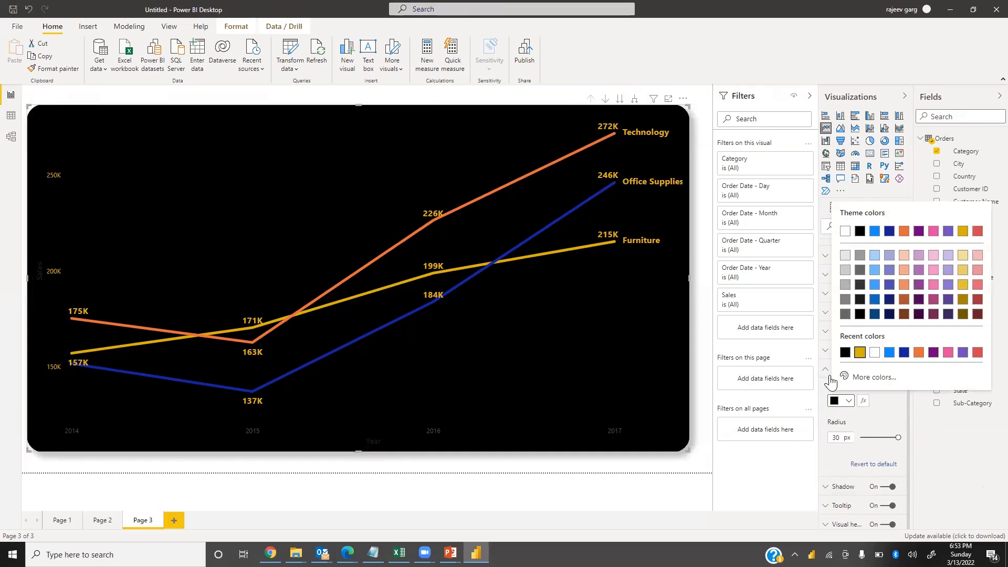
click(826, 371)
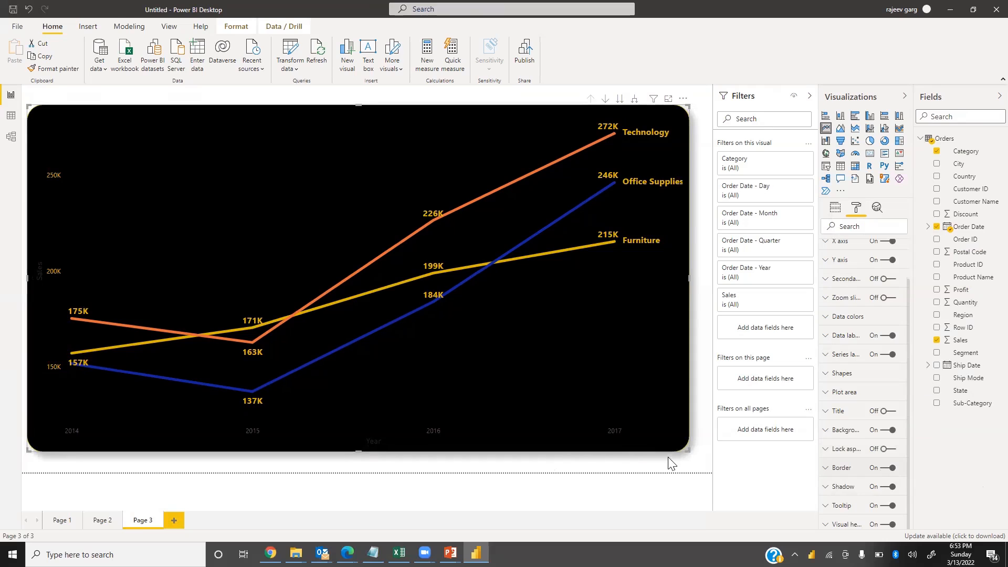
Resize and reposition the line chart on the page
drag(689, 450, 675, 430)
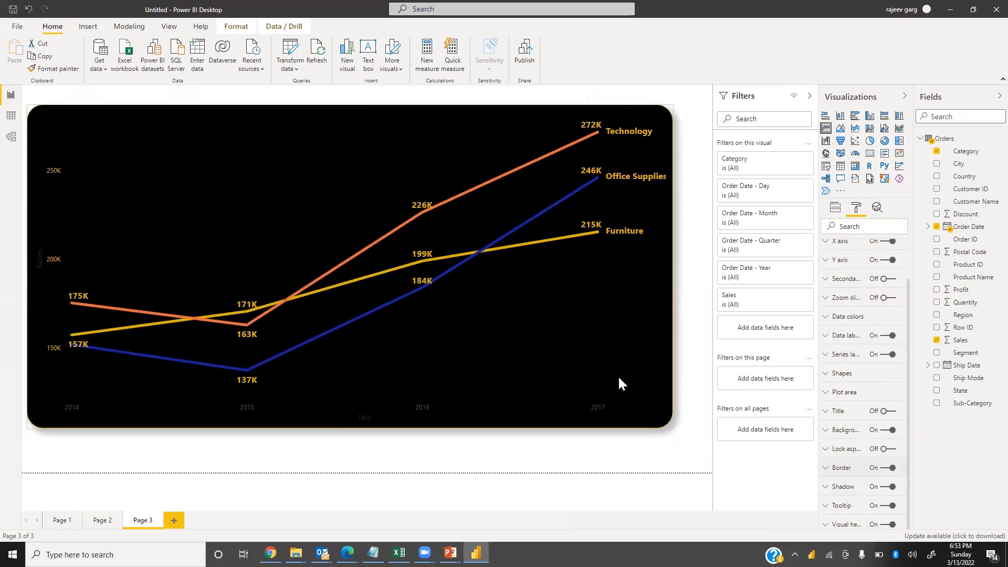
drag(642, 401, 656, 418)
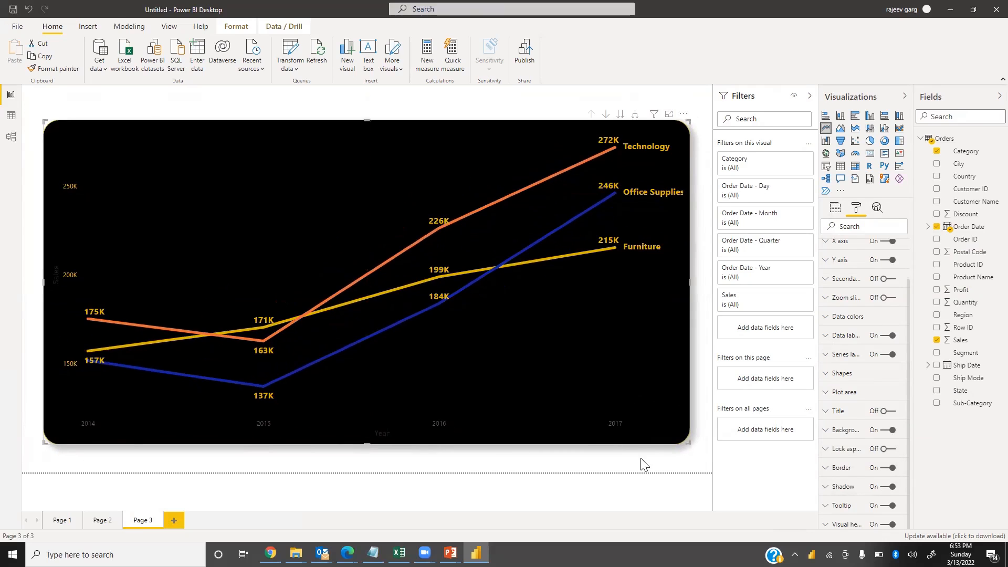
click(681, 492)
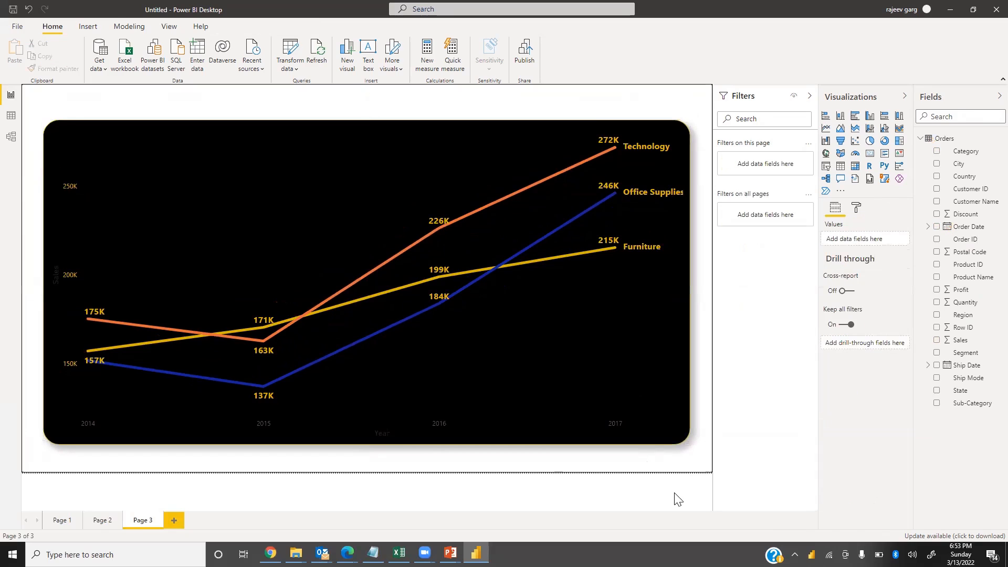
Expand the date axis down to quarters and months, then drill back up to years
click(635, 114)
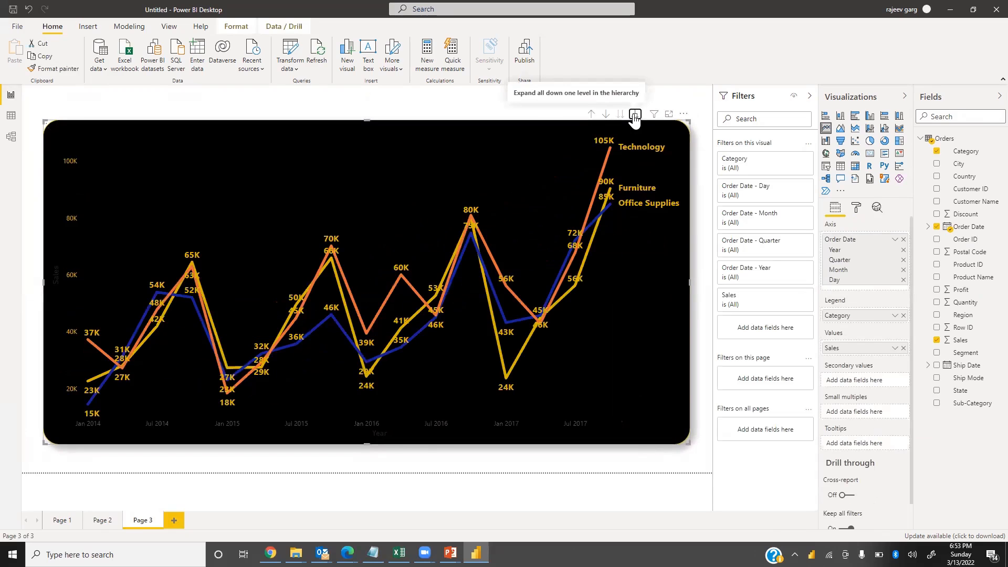
click(635, 114)
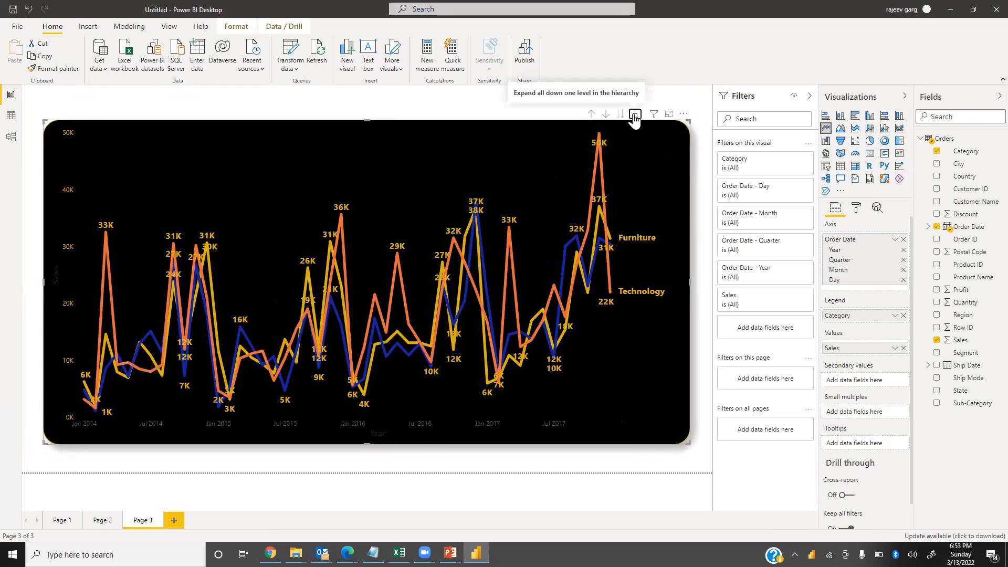
click(591, 115)
click(591, 115)
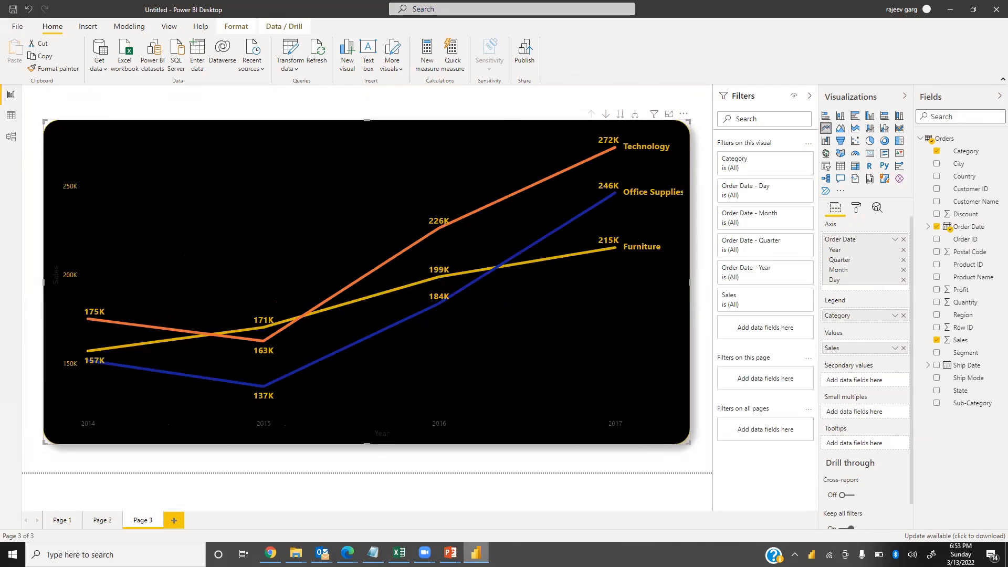
Rename the page as line
mouse_move(476, 552)
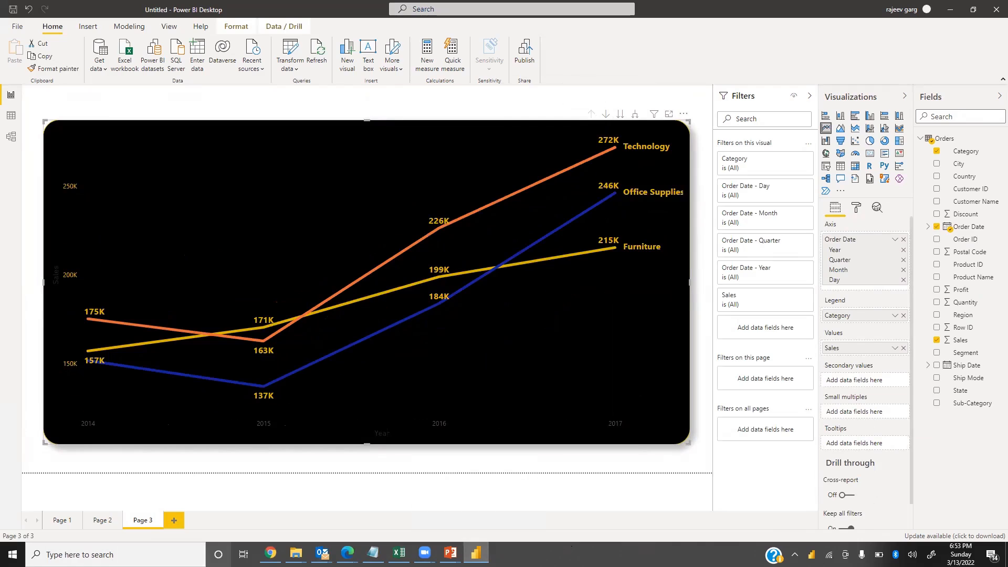
key(BackSpace)
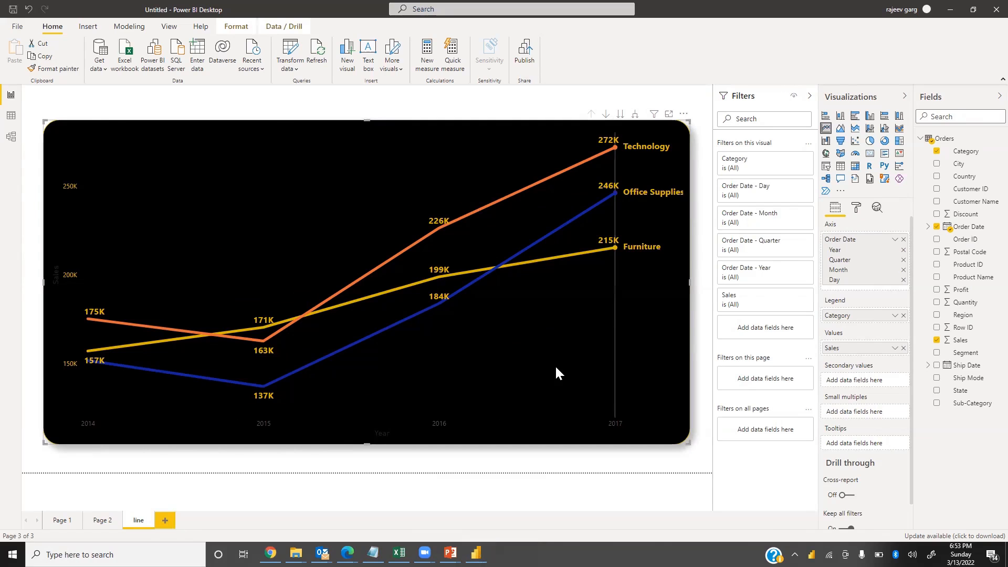
Switch to the presentation slides, review the line and area chart slides, and return
key(alt+Tab)
key(Right)
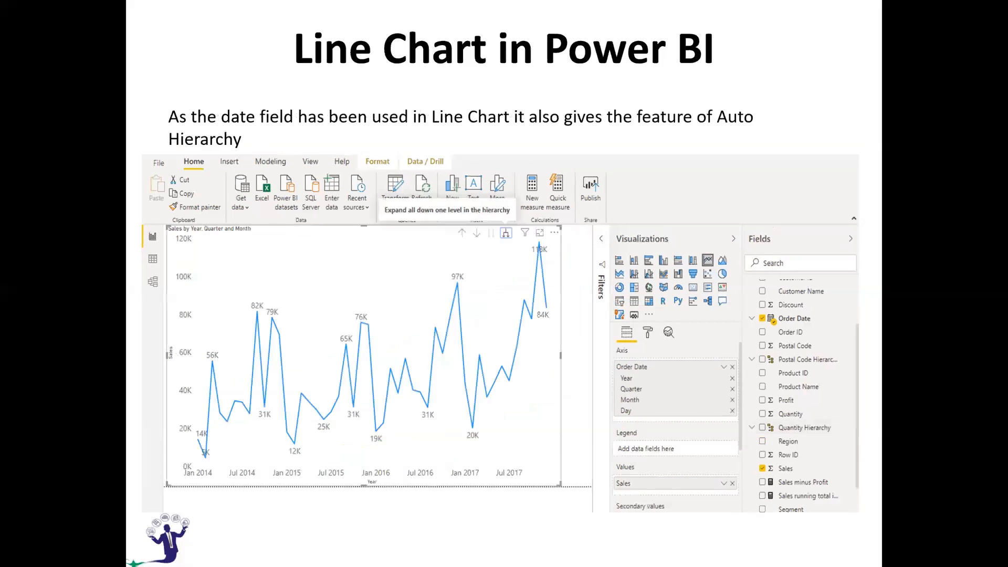
key(Right)
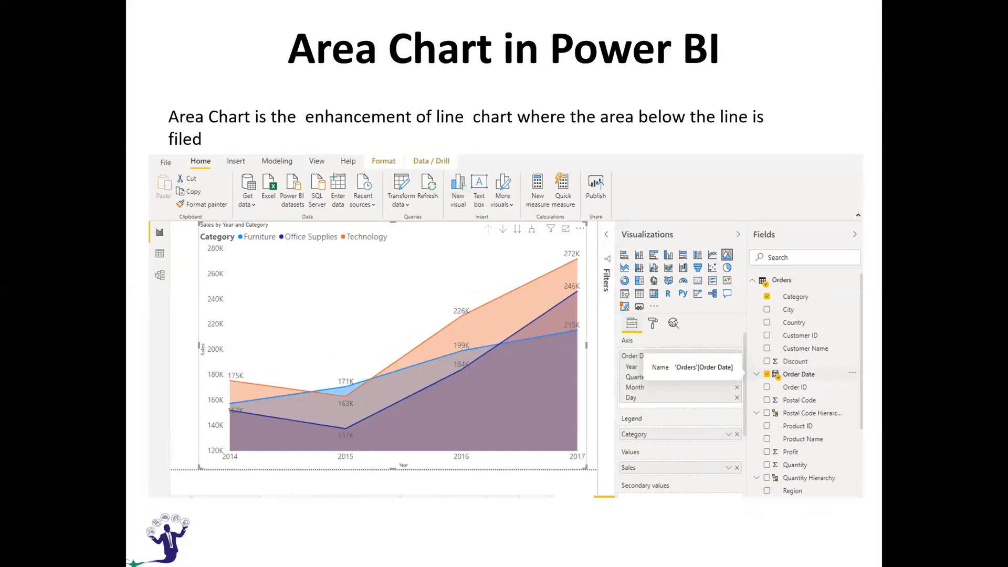
key(alt+Tab)
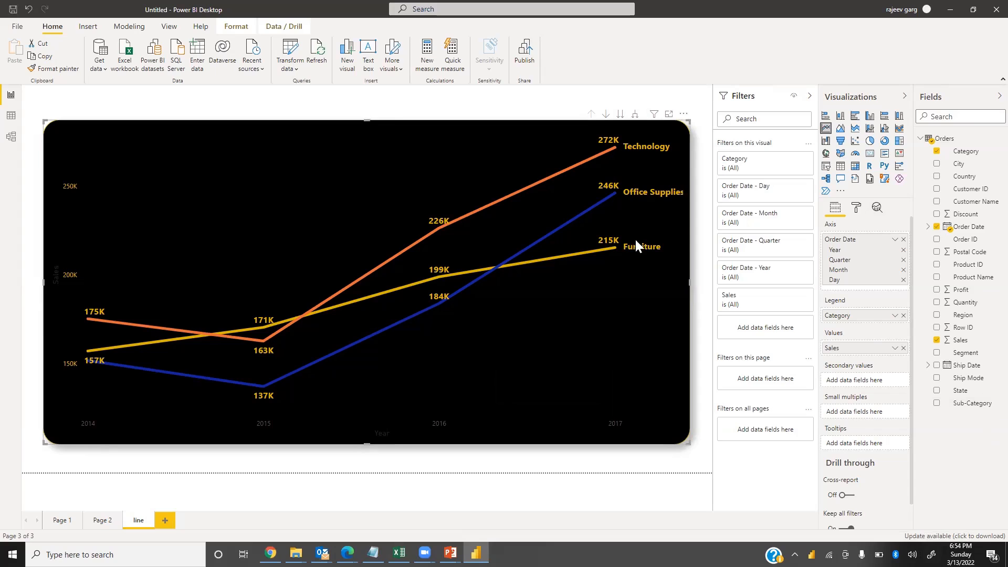
Try turning the legend on and the series labels off, then restore both
click(856, 207)
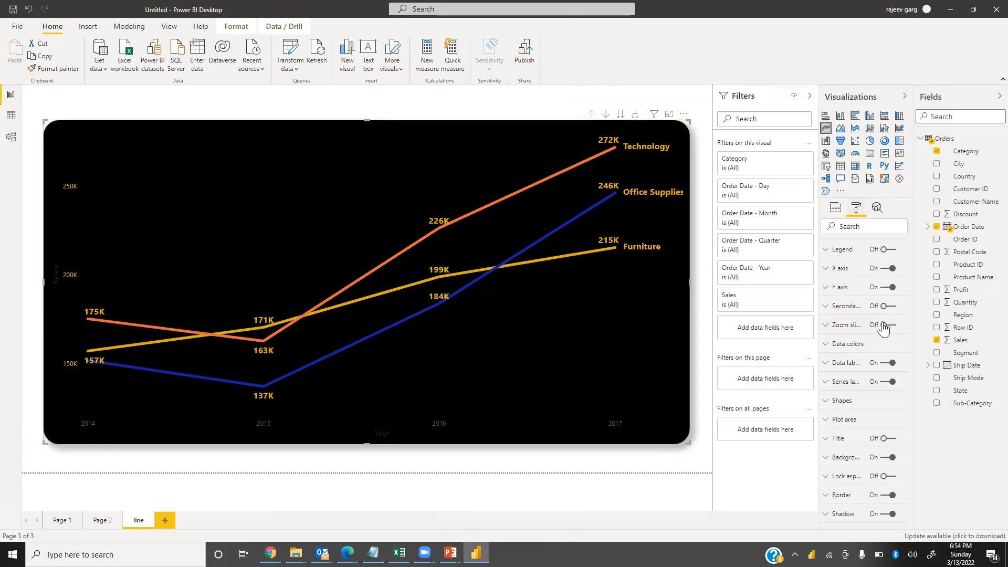
click(888, 268)
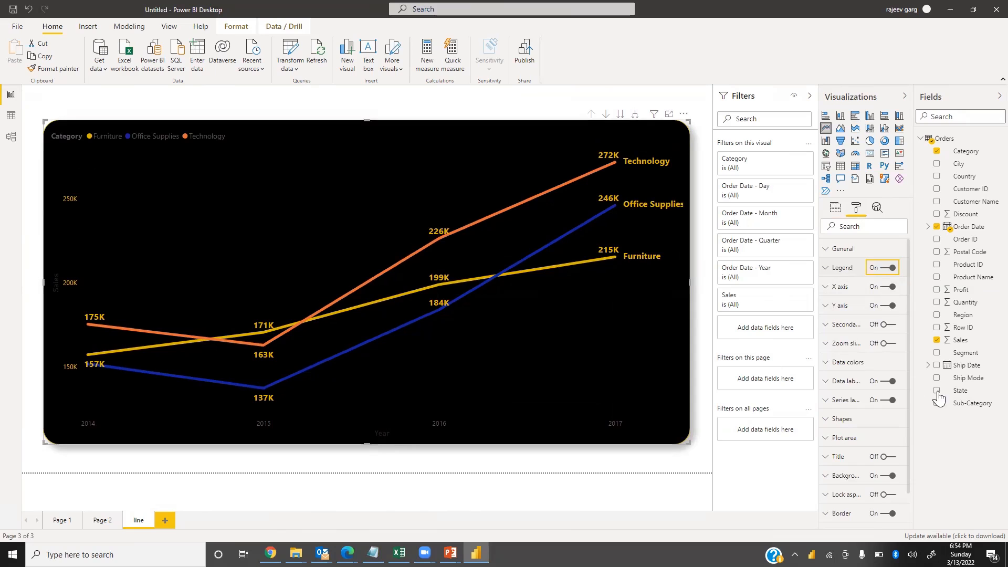
click(886, 400)
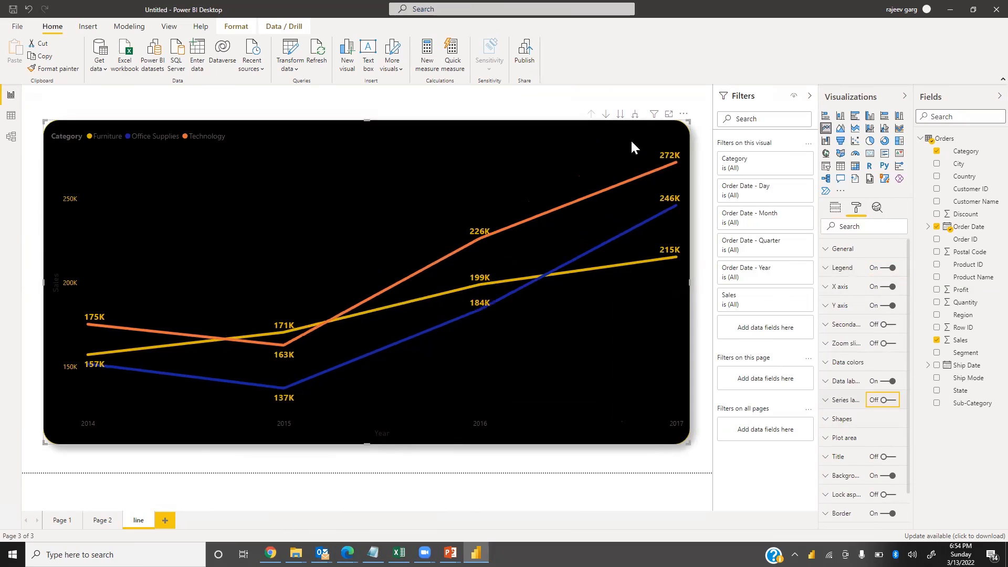
click(889, 401)
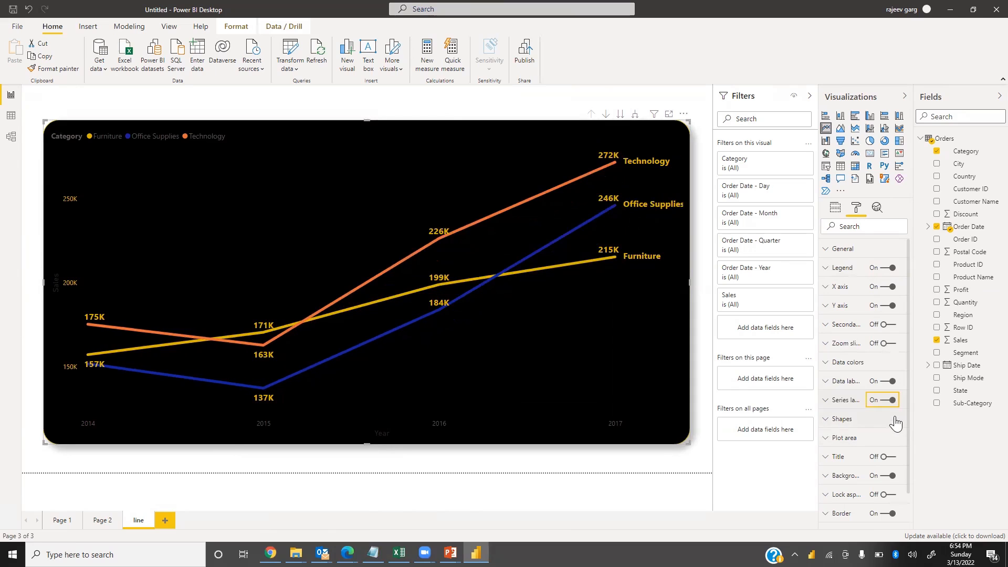
click(883, 269)
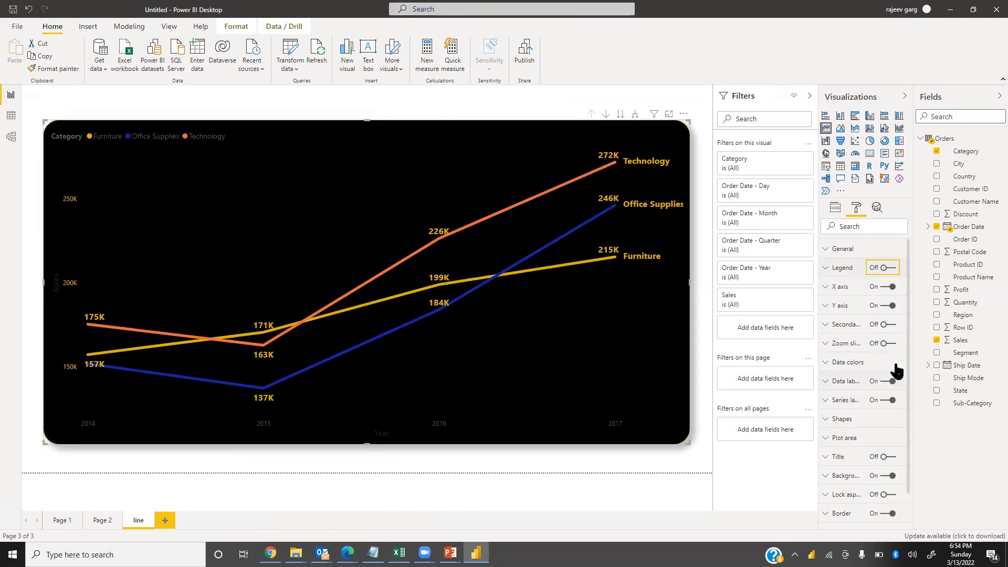
Create a new report page named AREA
click(167, 526)
text(AREA)
key(Return)
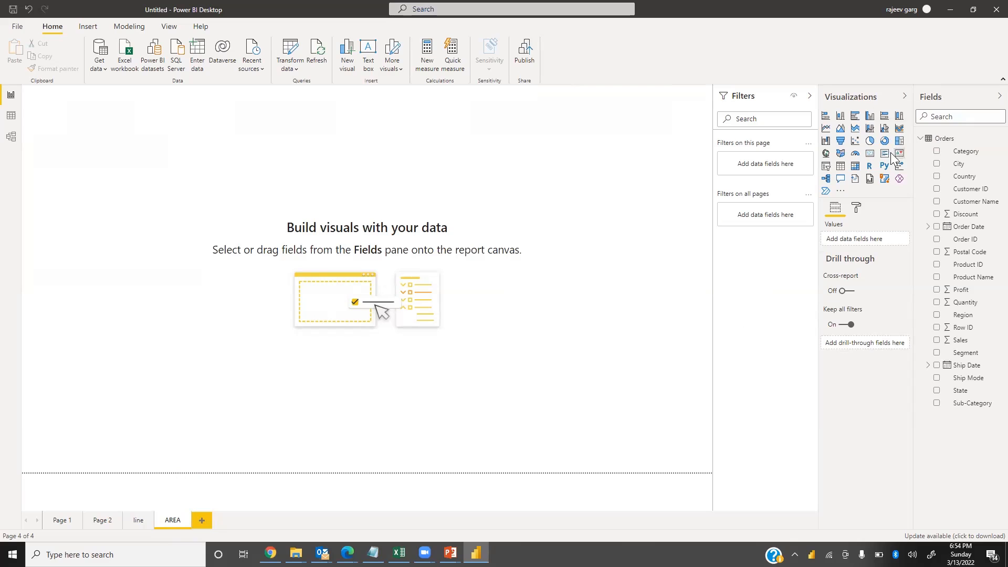
Insert an area chart across the page showing Sales by Order Date with Category as legend
click(845, 134)
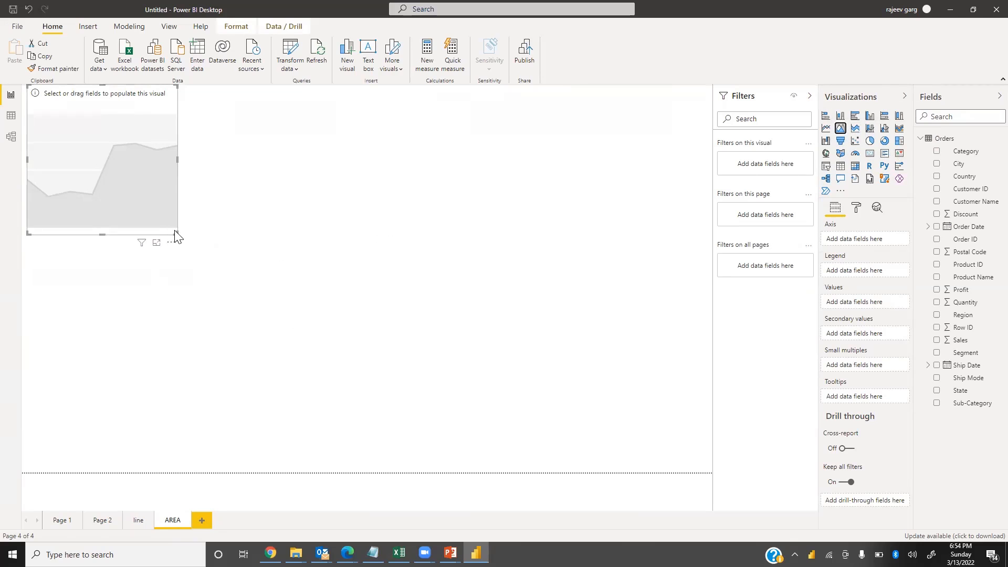
drag(177, 234, 644, 460)
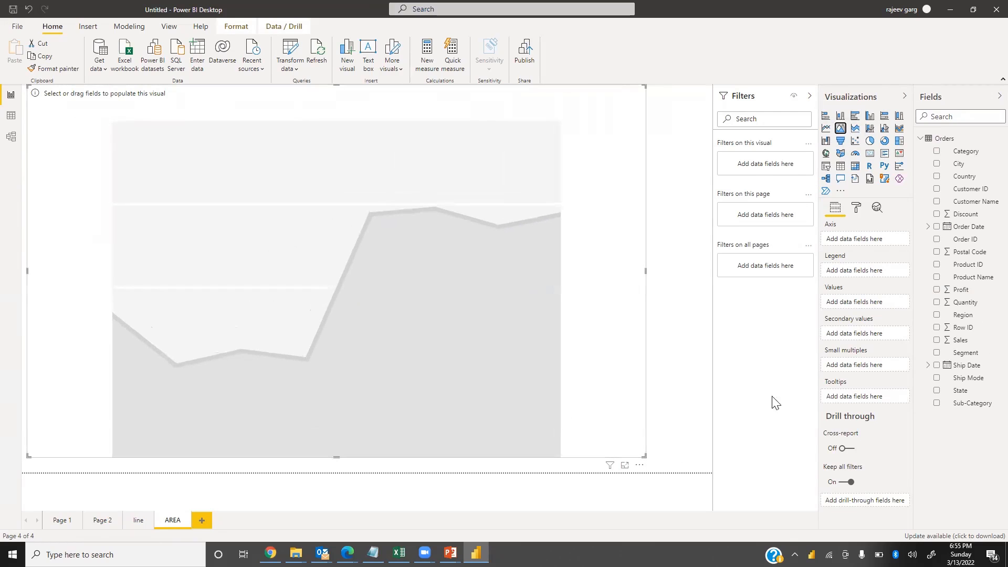
drag(956, 340, 862, 315)
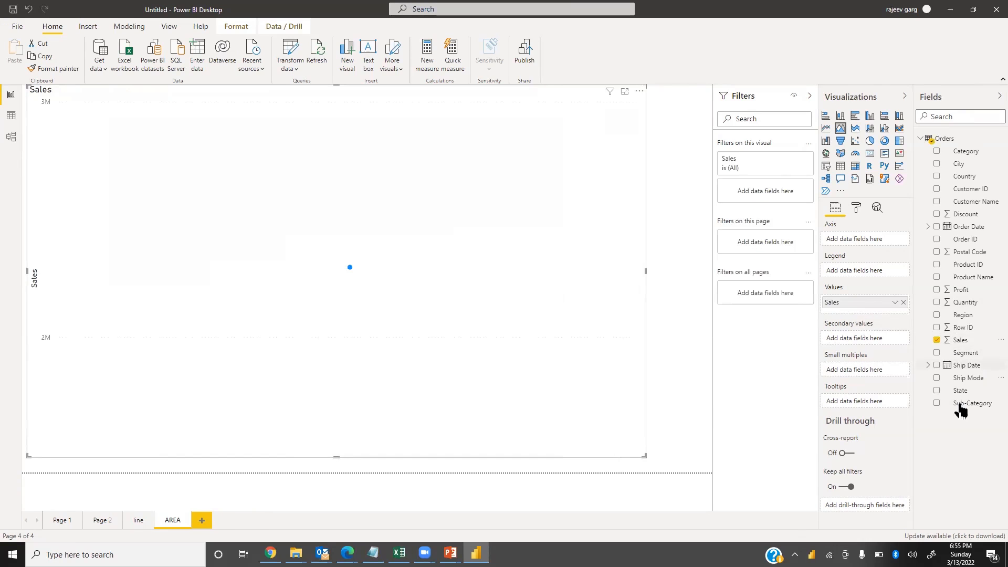
drag(970, 227, 878, 242)
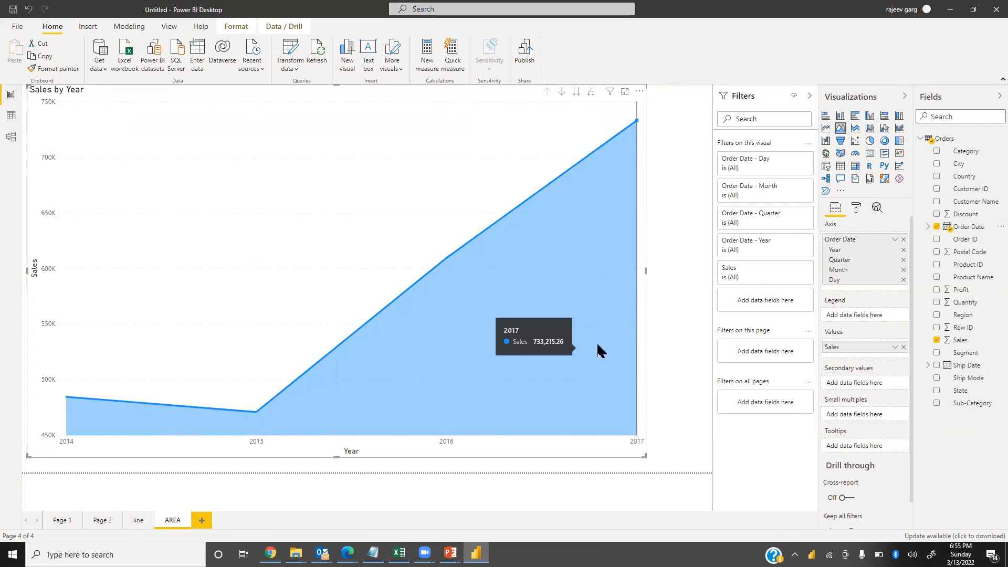
drag(973, 155, 905, 329)
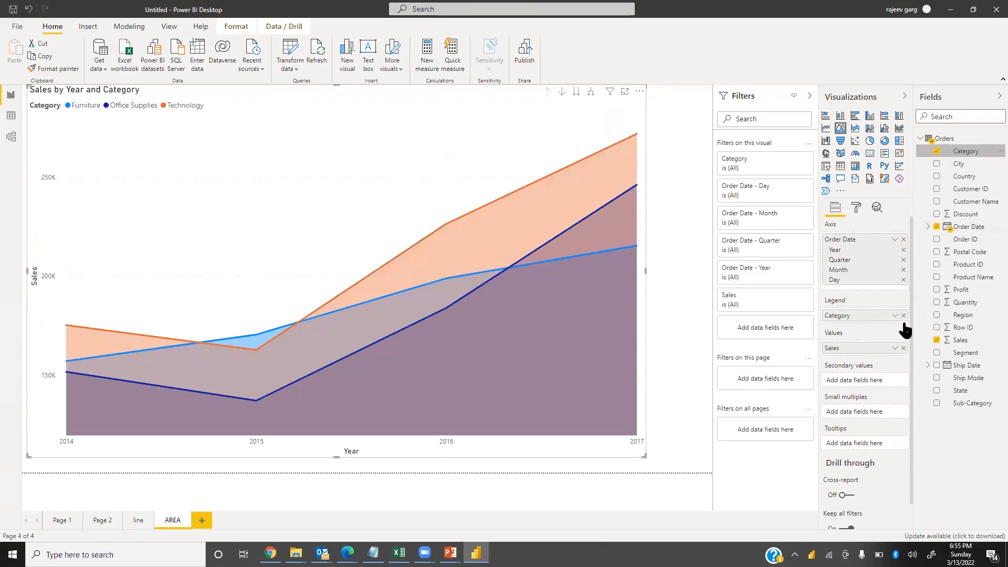
Turn on data labels for the area chart
click(858, 210)
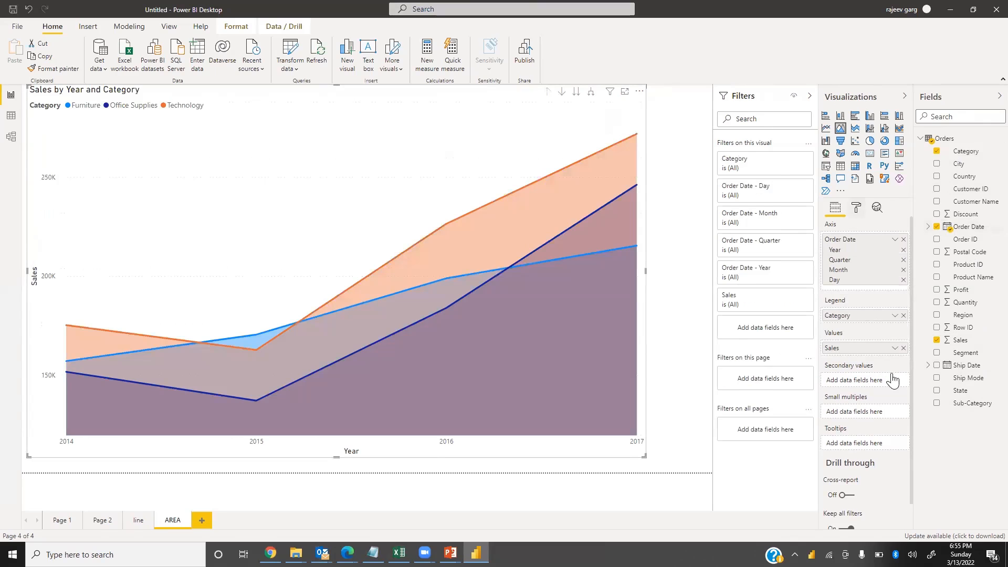
click(889, 383)
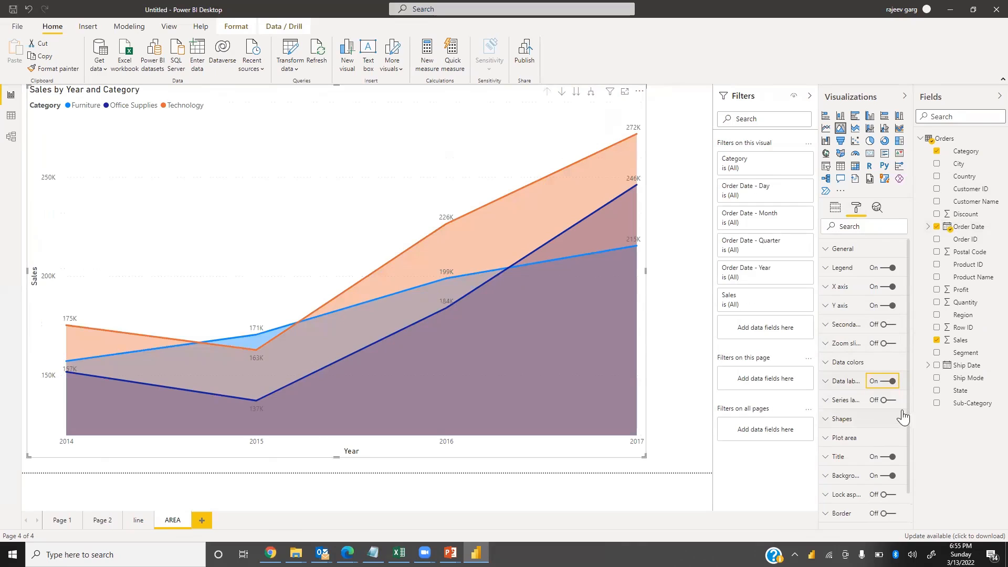
Turn on series labels for the area chart and set the line stroke width to 6
click(887, 402)
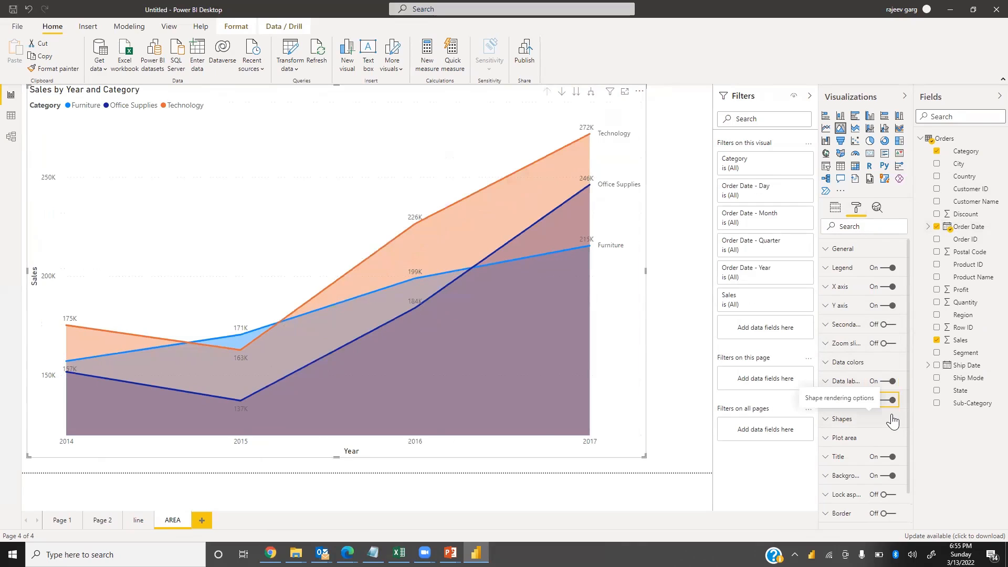
click(827, 423)
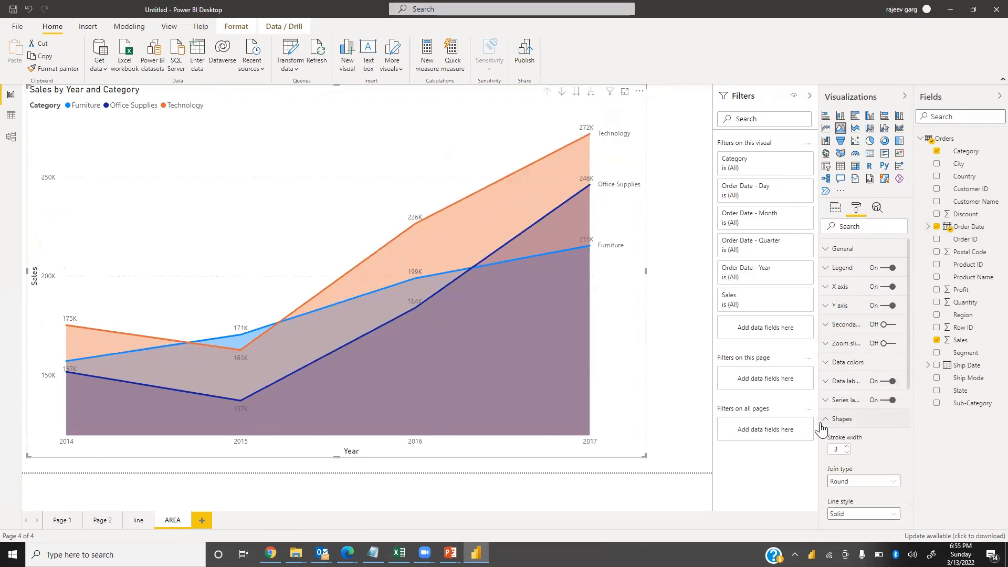
click(839, 450)
text(6)
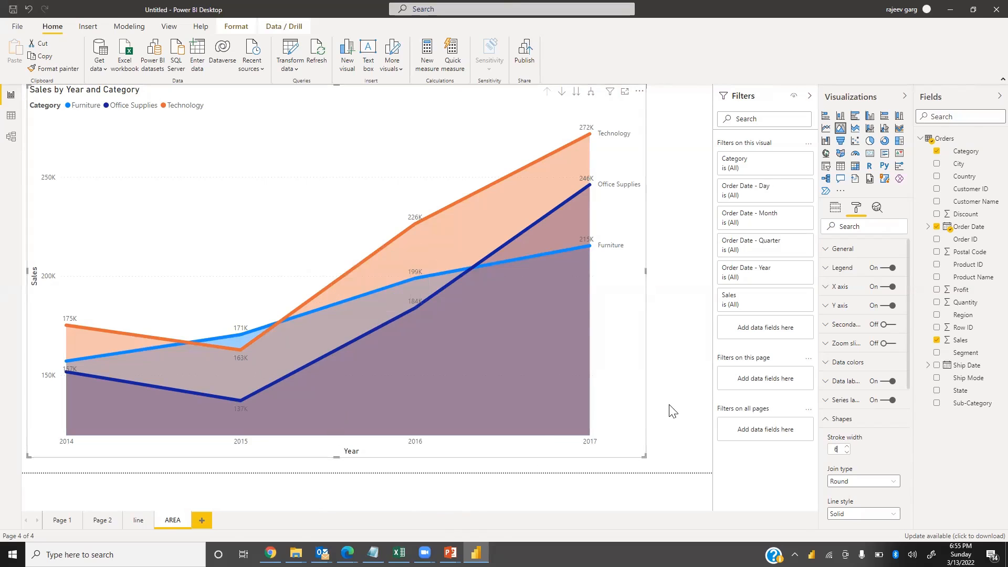
click(670, 420)
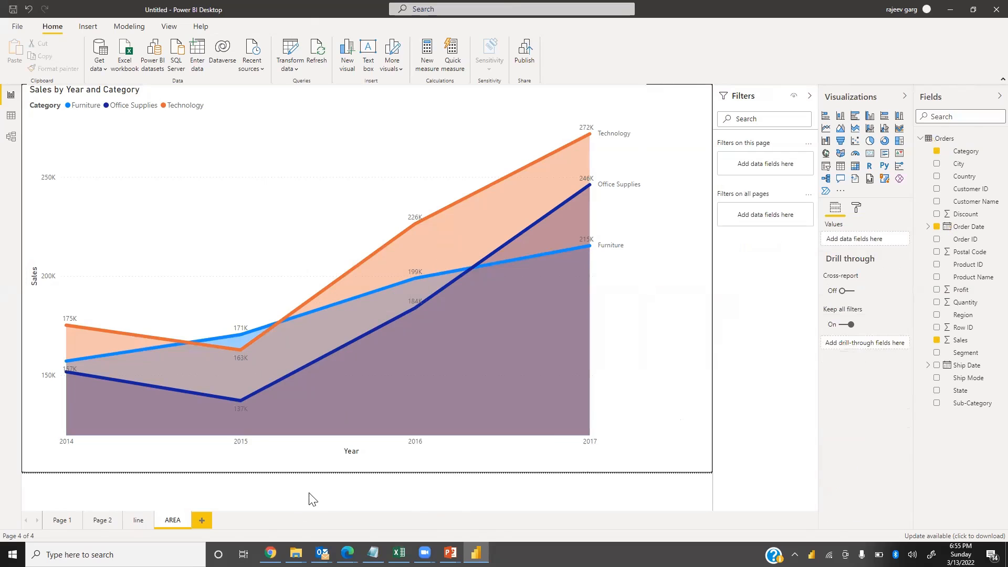
Switch to the slideshow to view the Combo Chart slide, then return to the report
key(alt+Tab)
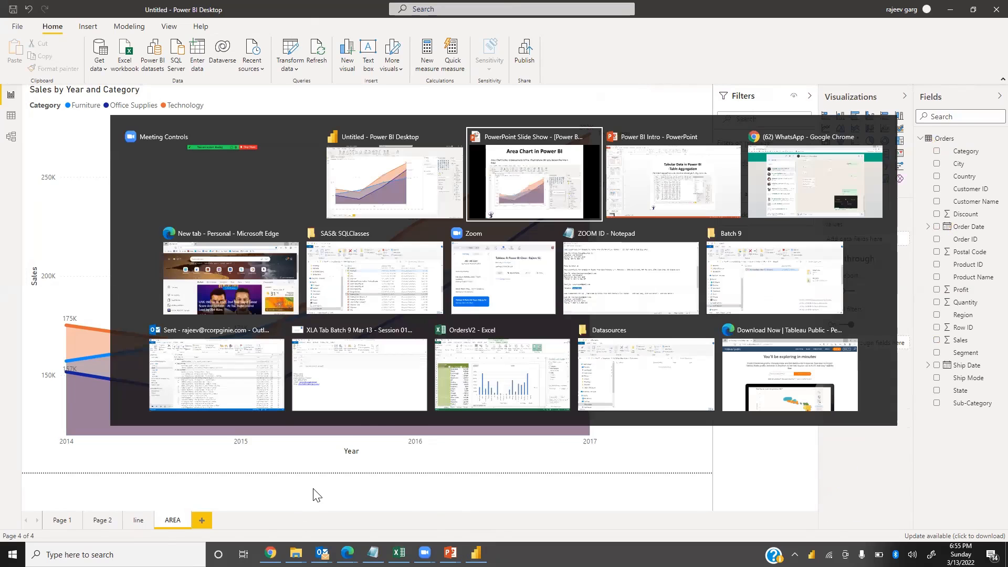
key(Right)
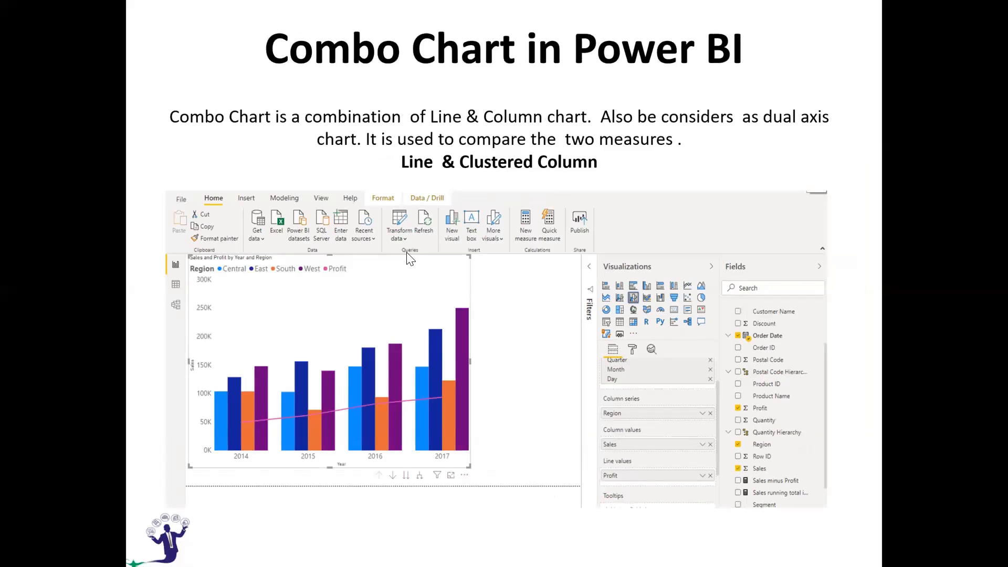
key(alt+Tab)
Add a new report page named COMBO 1
click(203, 519)
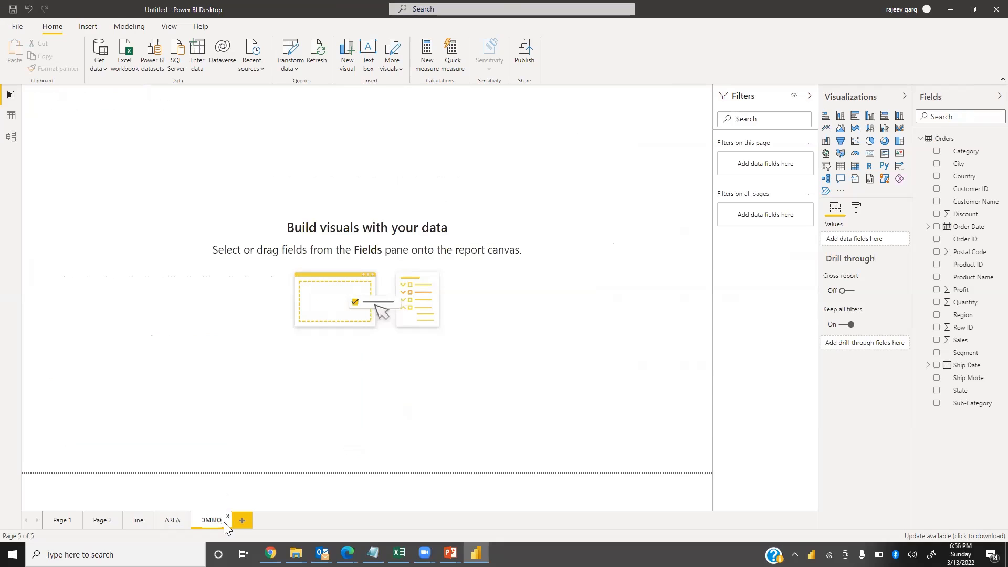
text(1)
Insert a line and clustered column chart showing Sales by Order Date with Region as column series
click(885, 131)
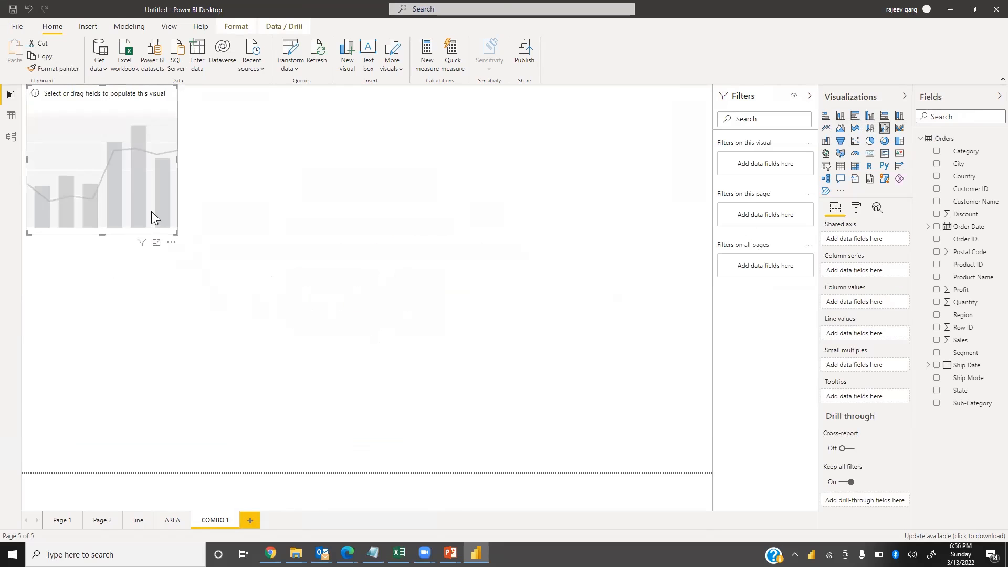
drag(176, 235, 562, 432)
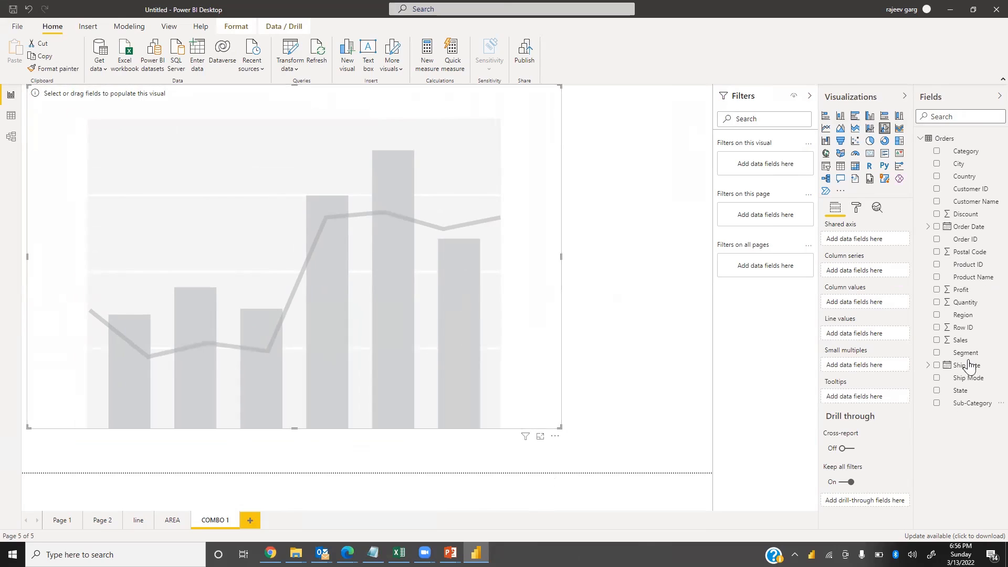
drag(953, 342, 832, 378)
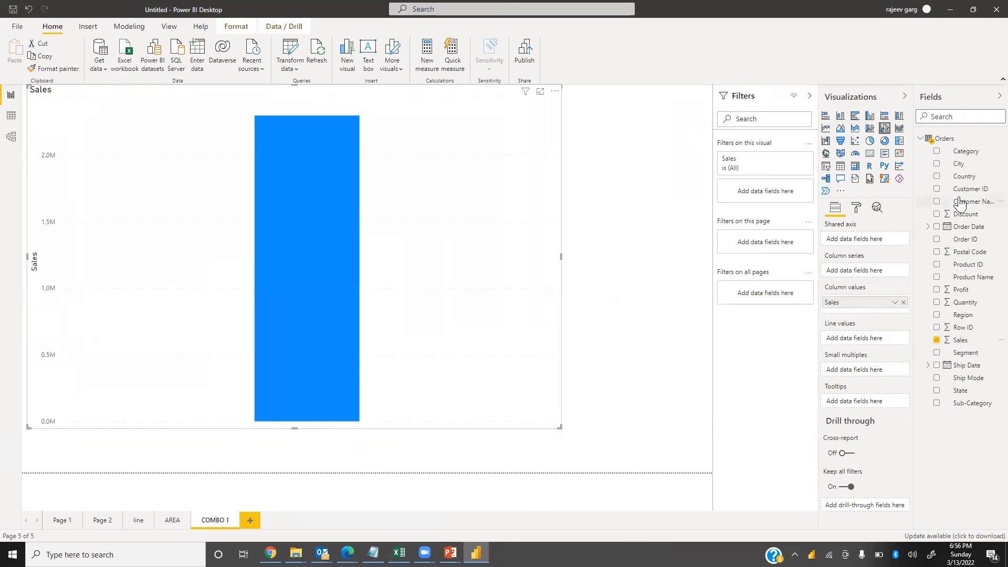
drag(968, 229, 844, 268)
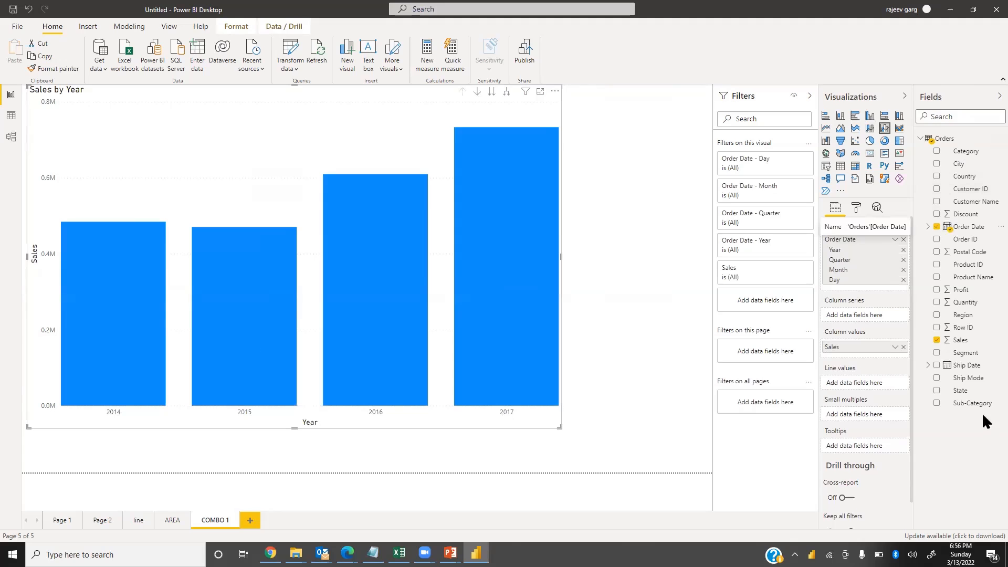
drag(969, 313, 884, 330)
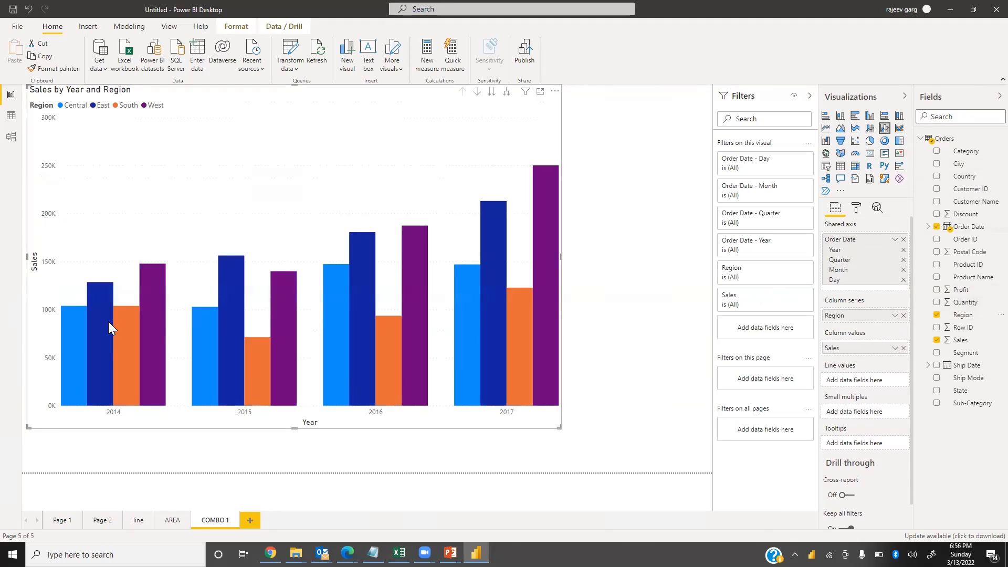
Enlarge the combo chart across the page and add Profit as its line values
mouse_move(239, 293)
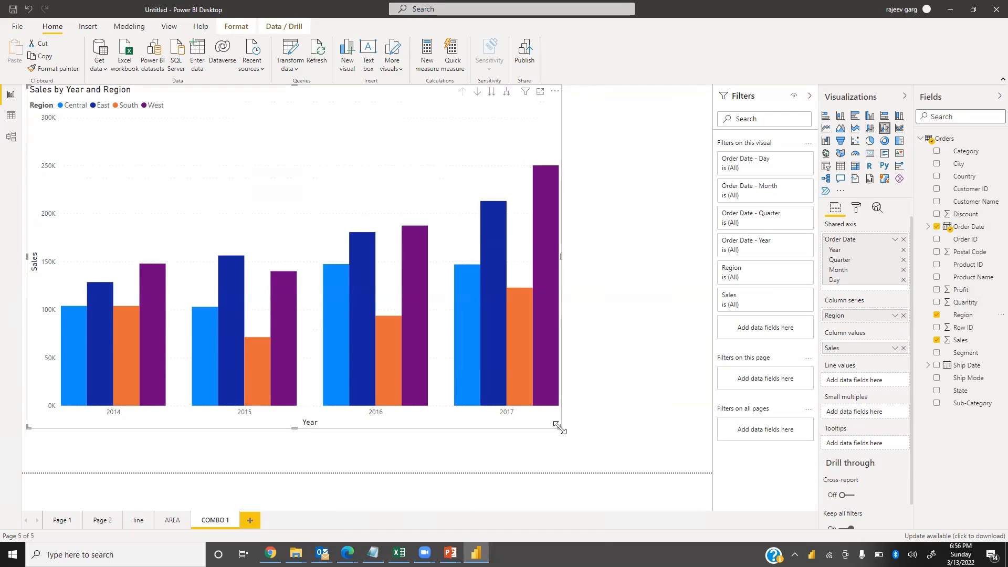
mouse_move(696, 452)
mouse_down()
mouse_move(704, 462)
mouse_move(686, 457)
mouse_up()
drag(544, 260, 592, 282)
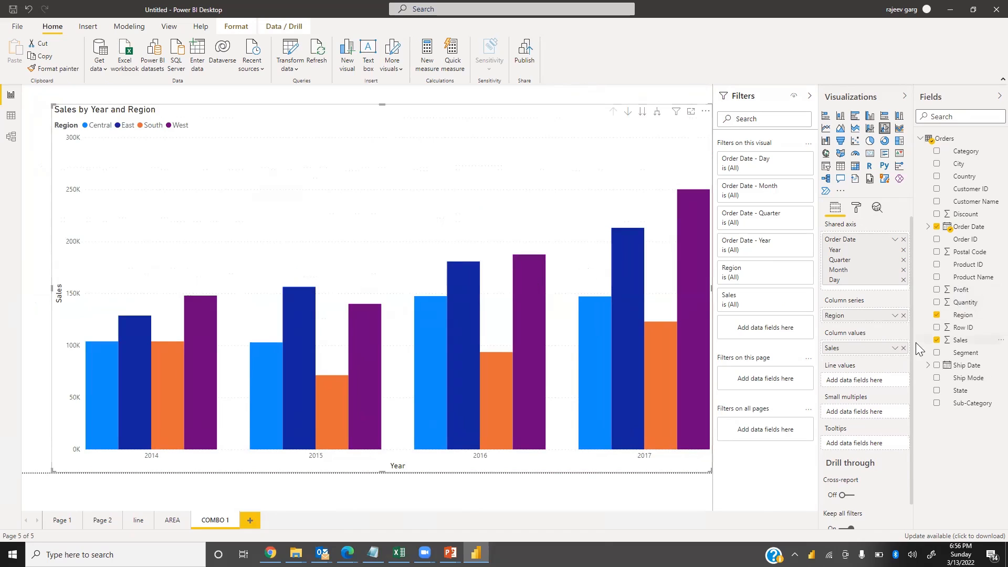
drag(961, 290, 864, 388)
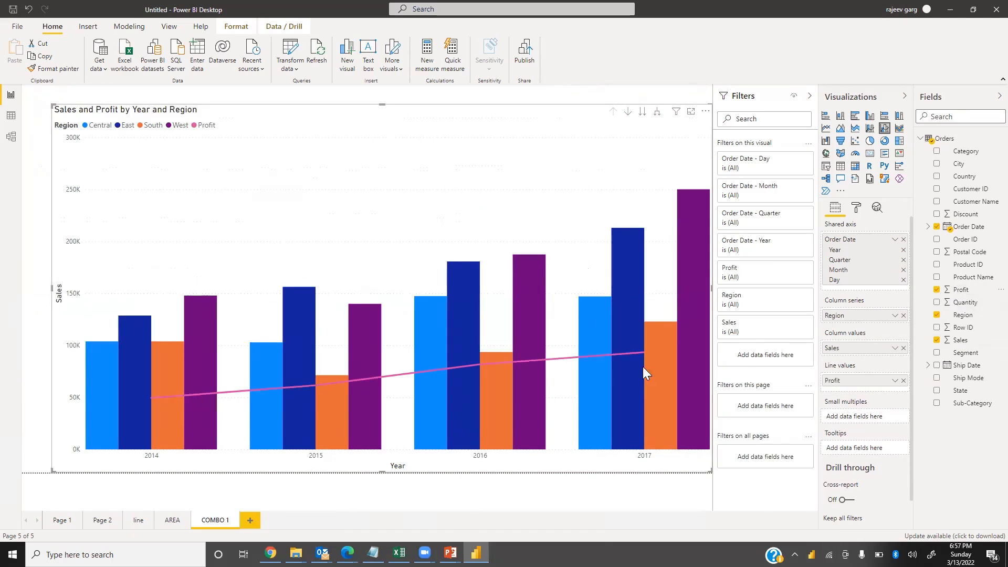
Turn on the combo chart's data labels with 14 pt bold text
click(856, 208)
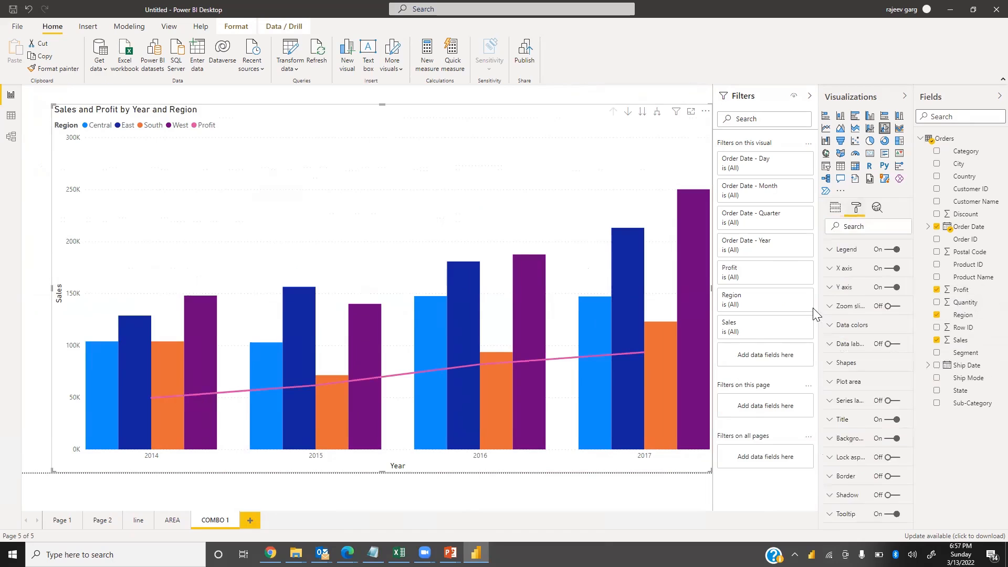
click(890, 363)
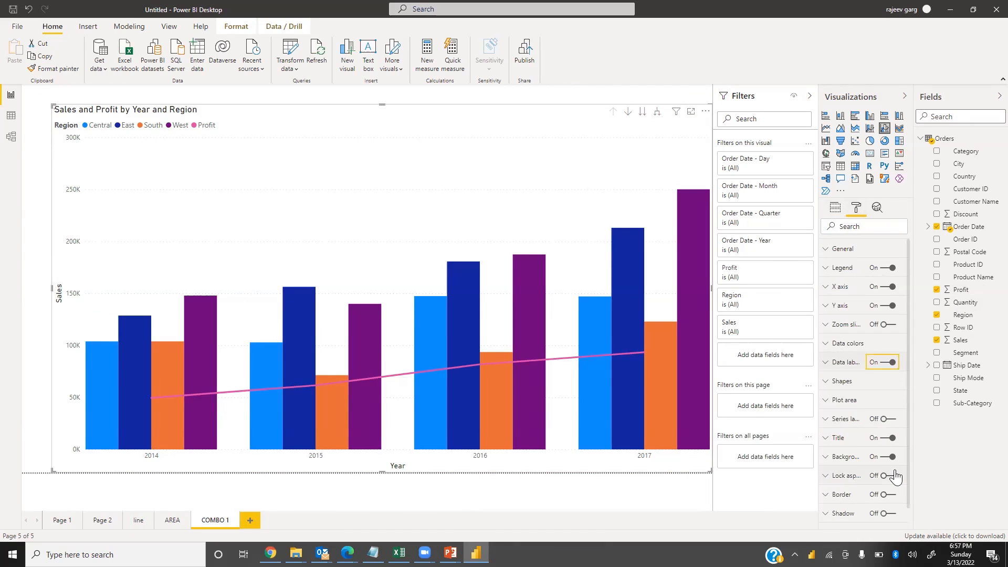
click(826, 367)
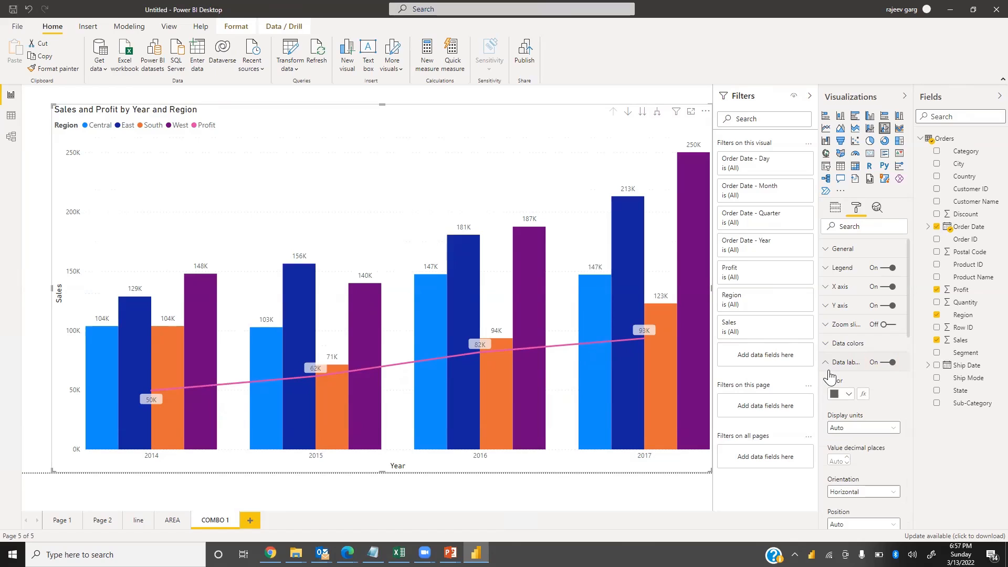
scroll(856, 448, down, 3)
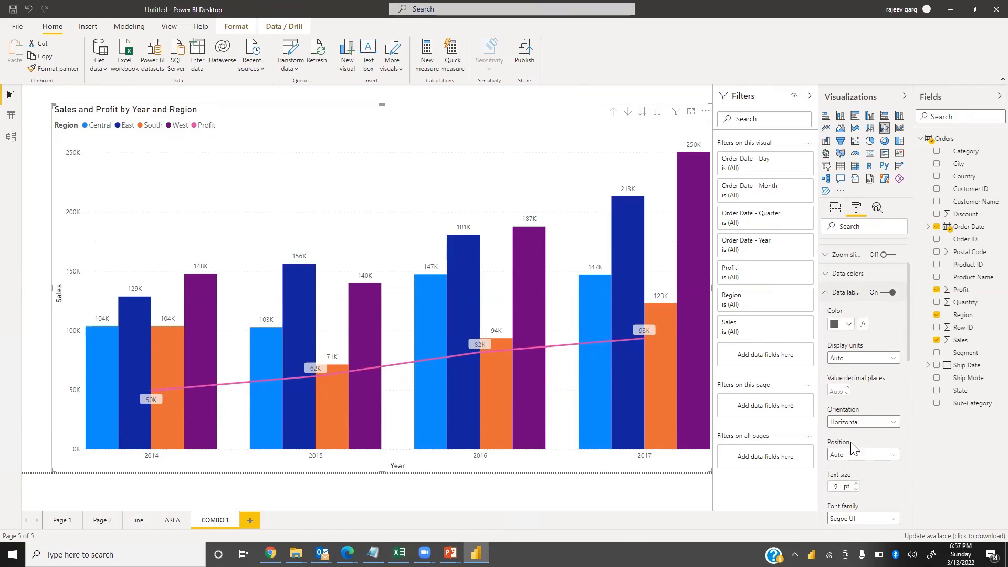
text(14)
scroll(879, 467, down, 10)
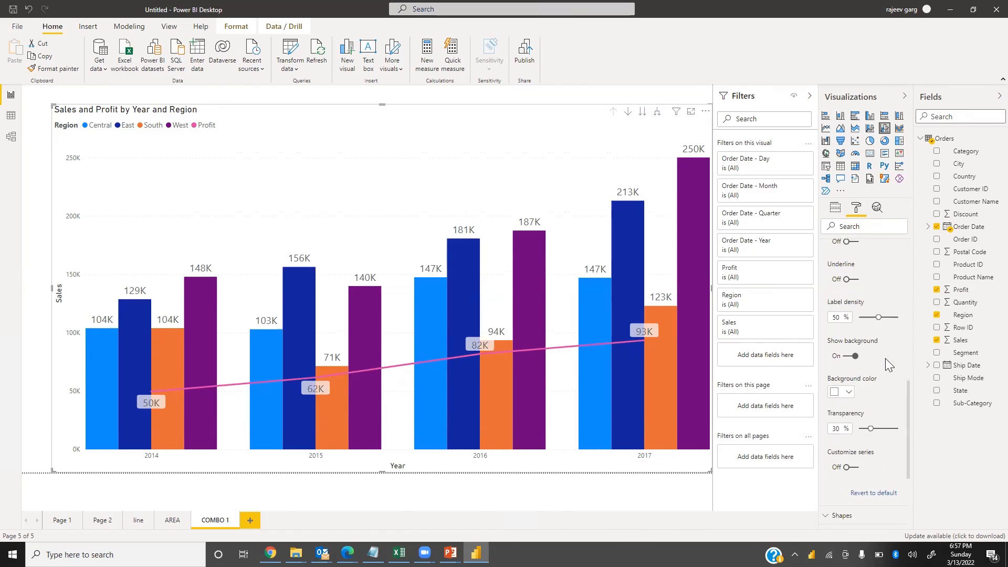
scroll(883, 282, up, 3)
click(861, 278)
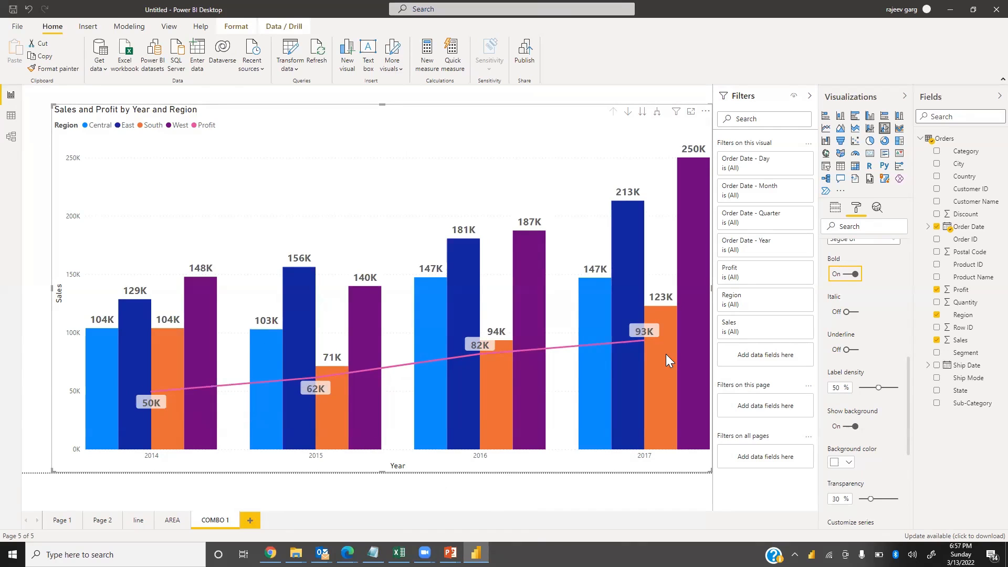
Inspect the column tooltips on the combo chart
mouse_move(666, 355)
mouse_move(157, 380)
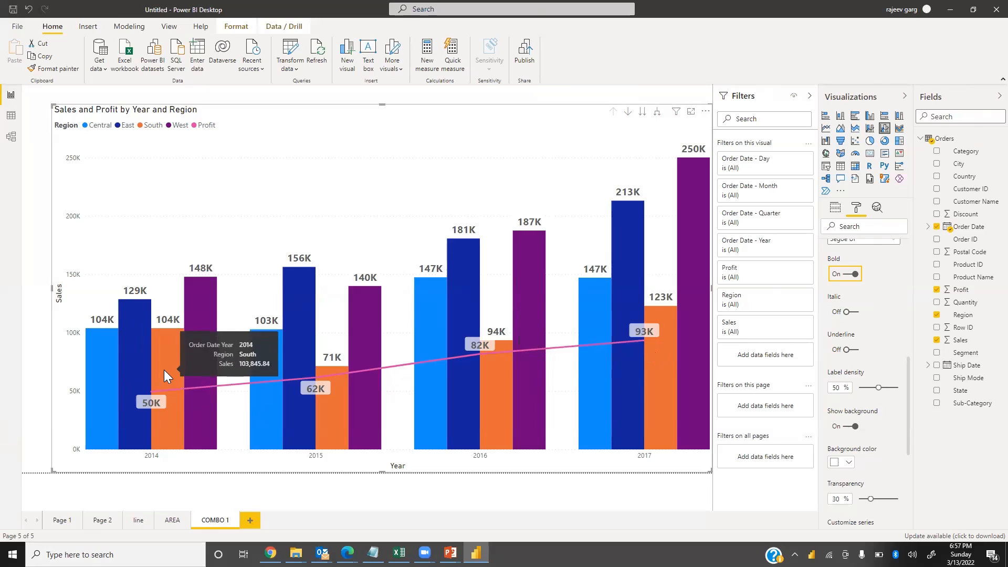
mouse_move(185, 308)
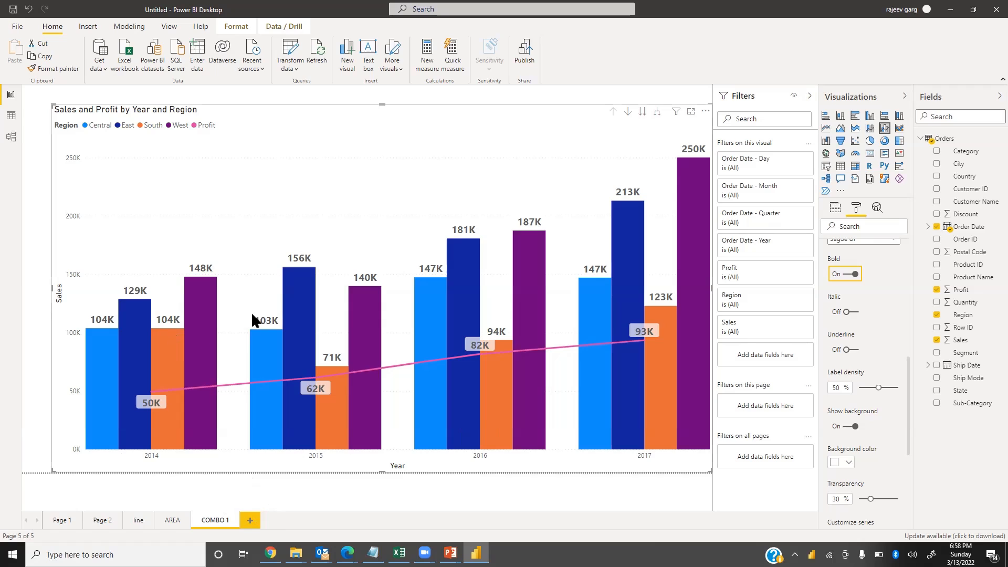
scroll(858, 320, up, 5)
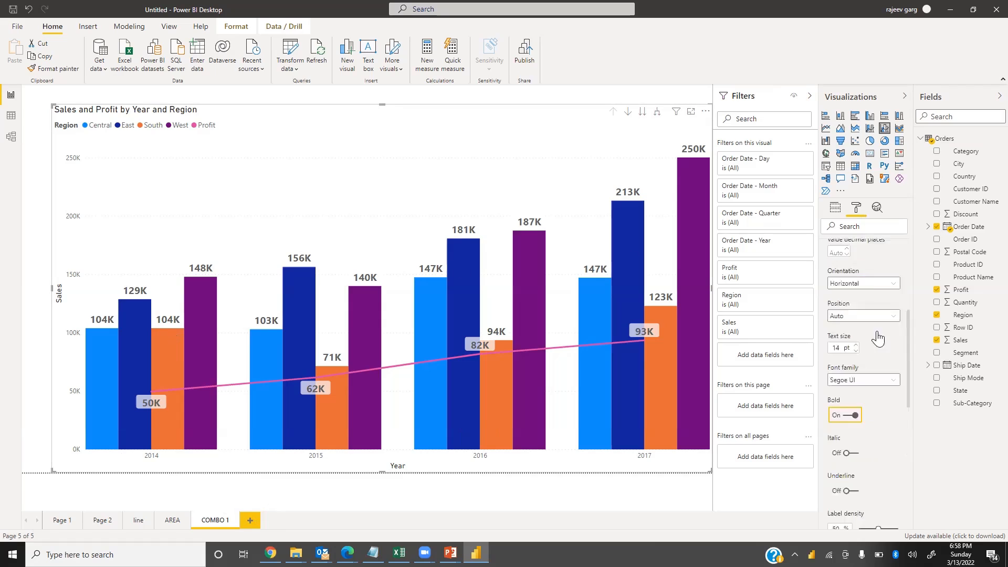
click(826, 367)
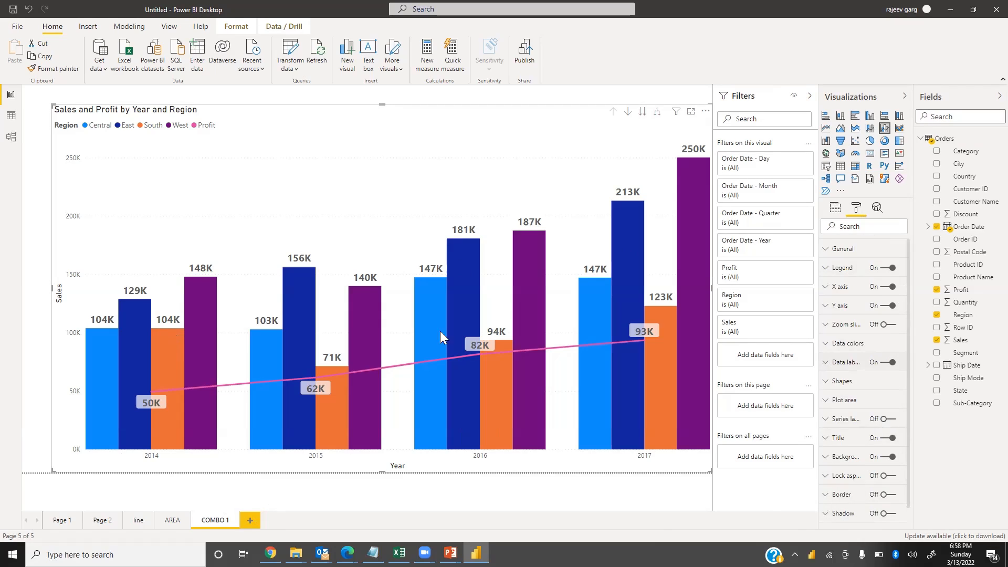
Add another report page named COMBO 2
click(255, 520)
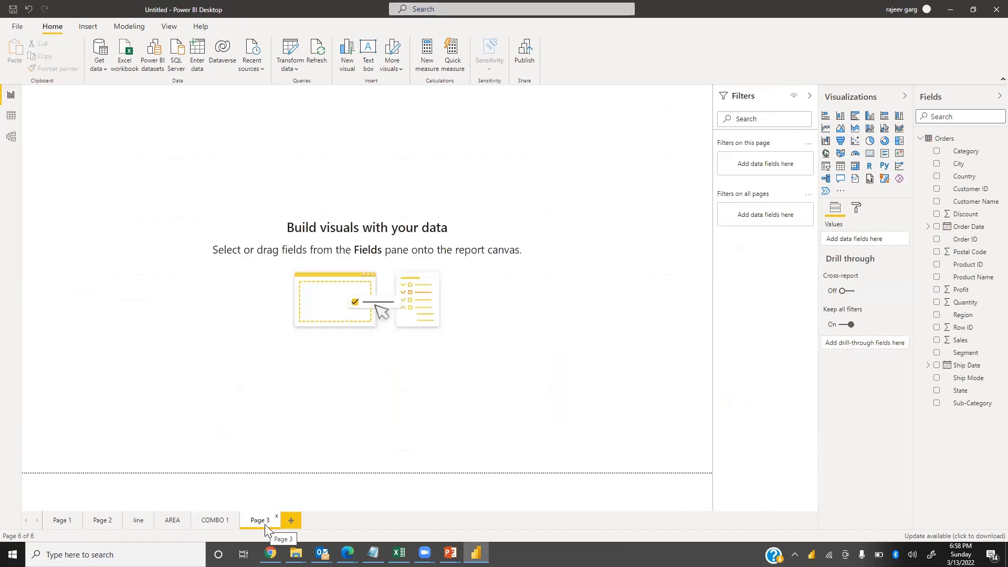
double_click(265, 522)
text(COMBO)
text( 2)
key(Return)
On COMBO 1, swap the chart's measures so Profit is the column values and Sales the line values
click(216, 522)
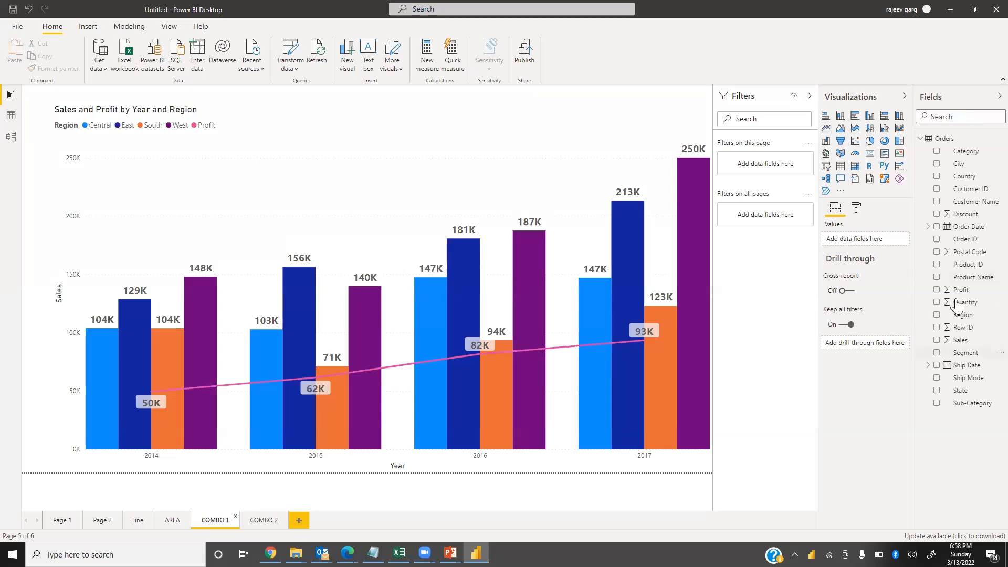
click(553, 239)
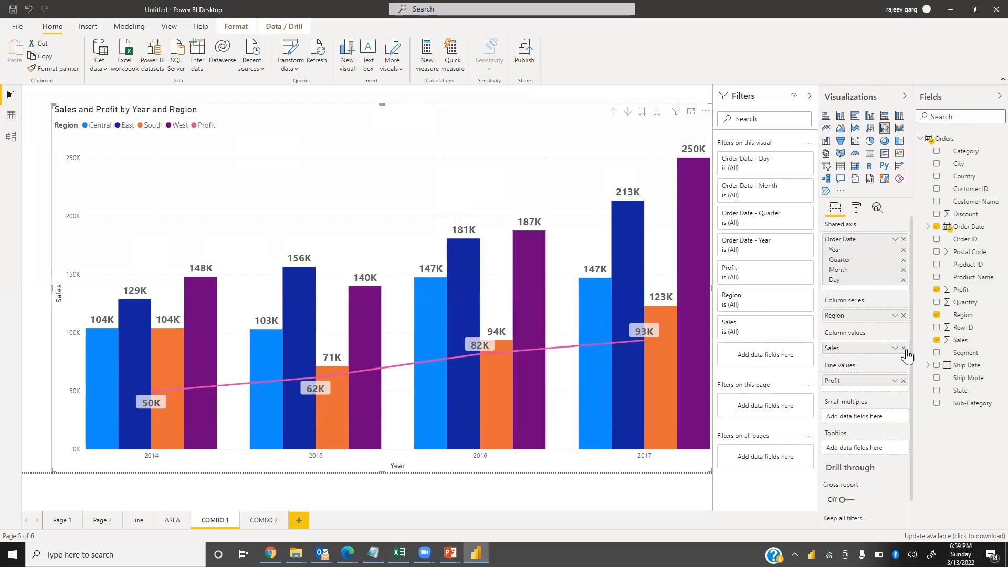
mouse_move(857, 380)
mouse_down()
mouse_move(855, 393)
mouse_move(848, 346)
mouse_move(860, 361)
mouse_up()
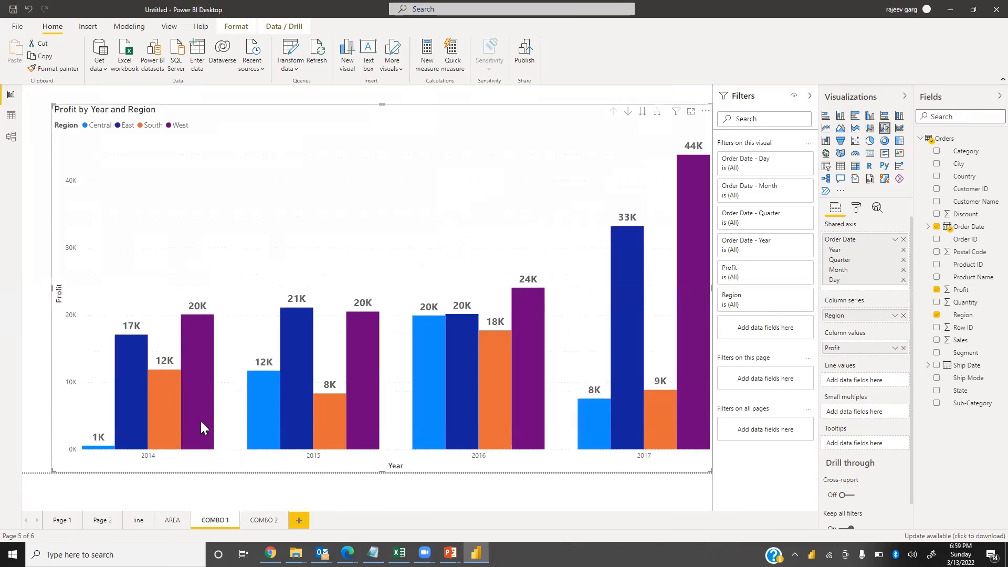
drag(968, 341, 872, 383)
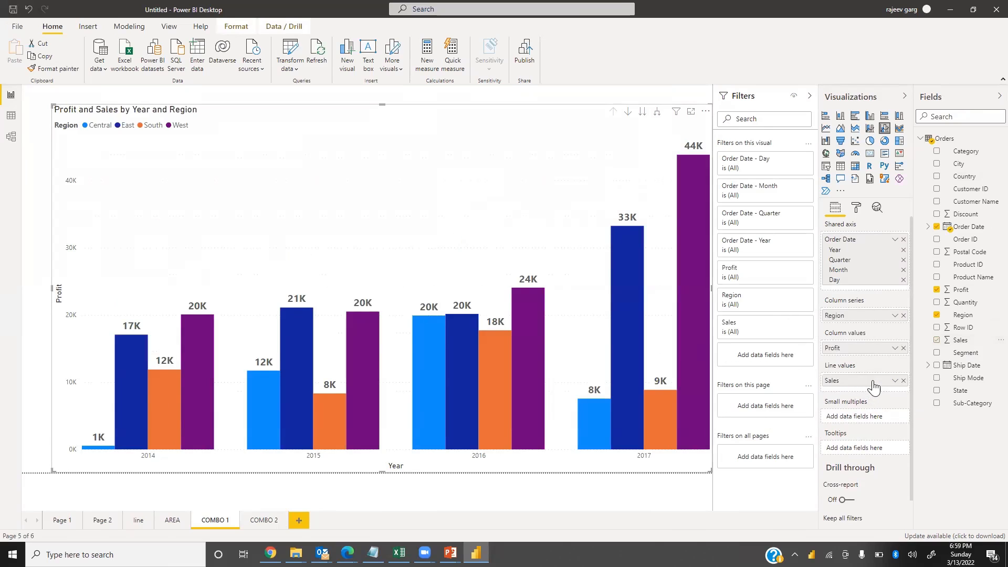
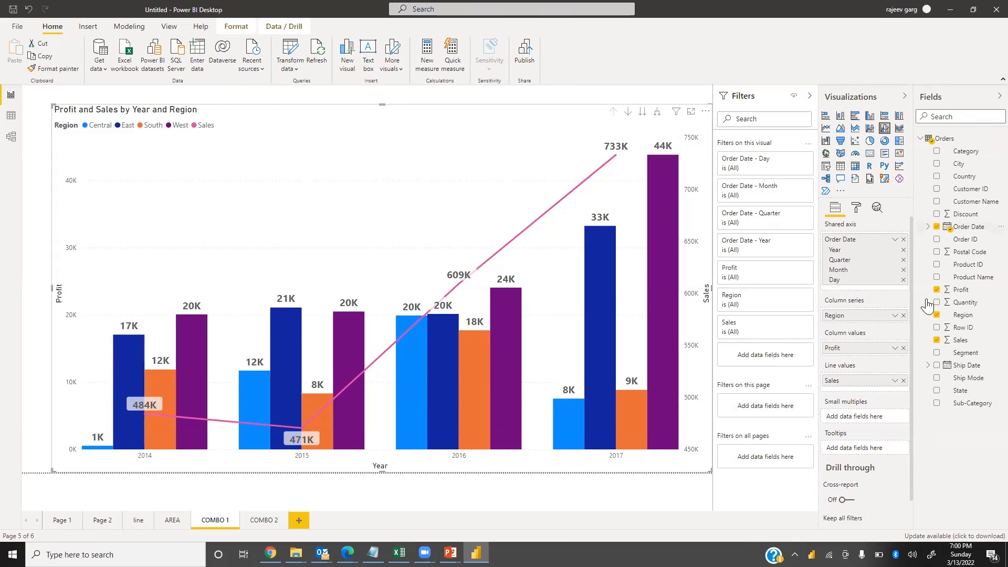
On COMBO 1, swap the measures back so Sales is the column values and Profit the line values
click(903, 348)
drag(869, 383, 872, 354)
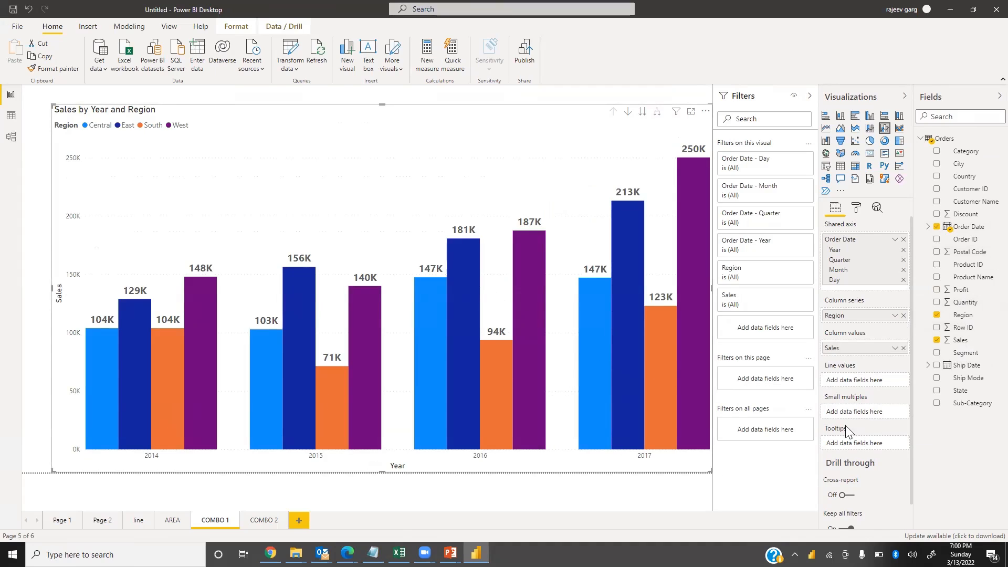
drag(961, 289, 863, 380)
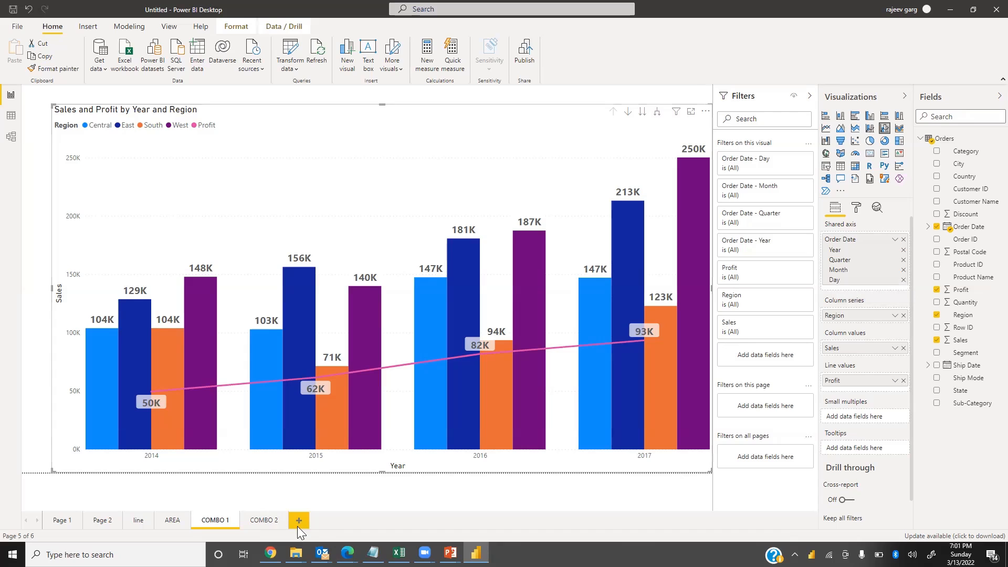
On COMBO 2, insert a line and stacked column chart and enlarge it to fill most of the canvas
click(263, 519)
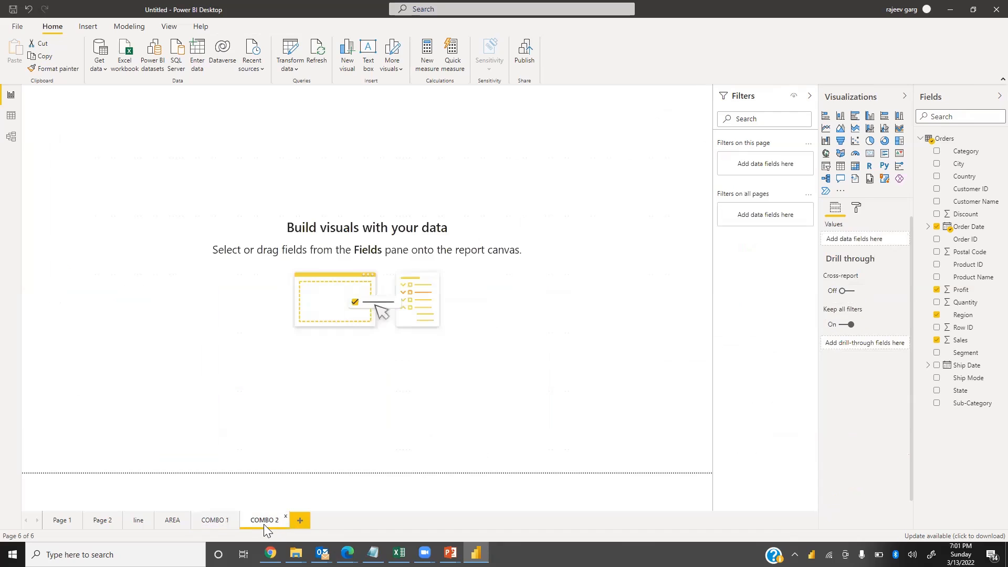
click(869, 131)
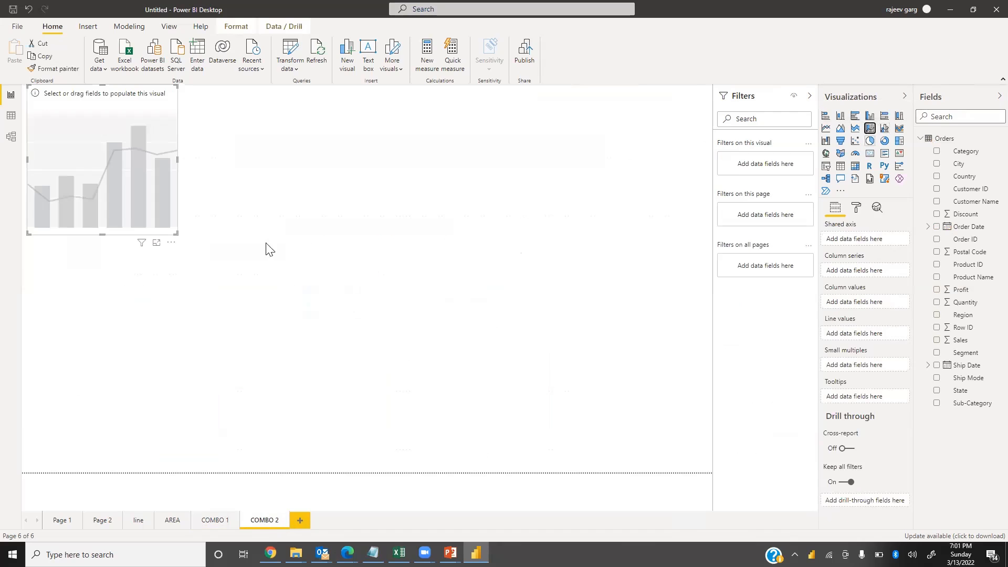
drag(174, 239, 637, 467)
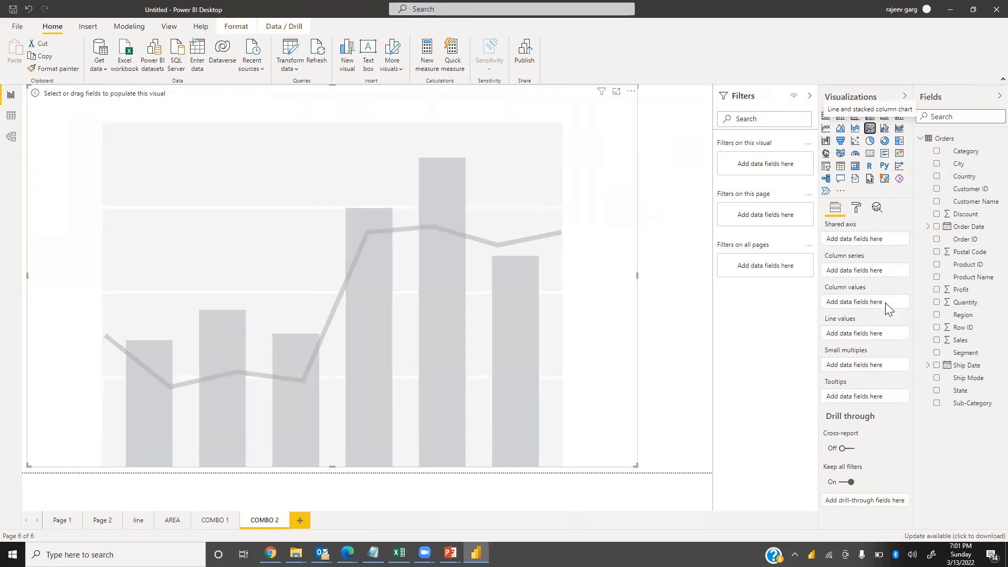
Add Sales as the chart's column values and Order Date as its shared axis
drag(936, 342, 853, 303)
click(937, 341)
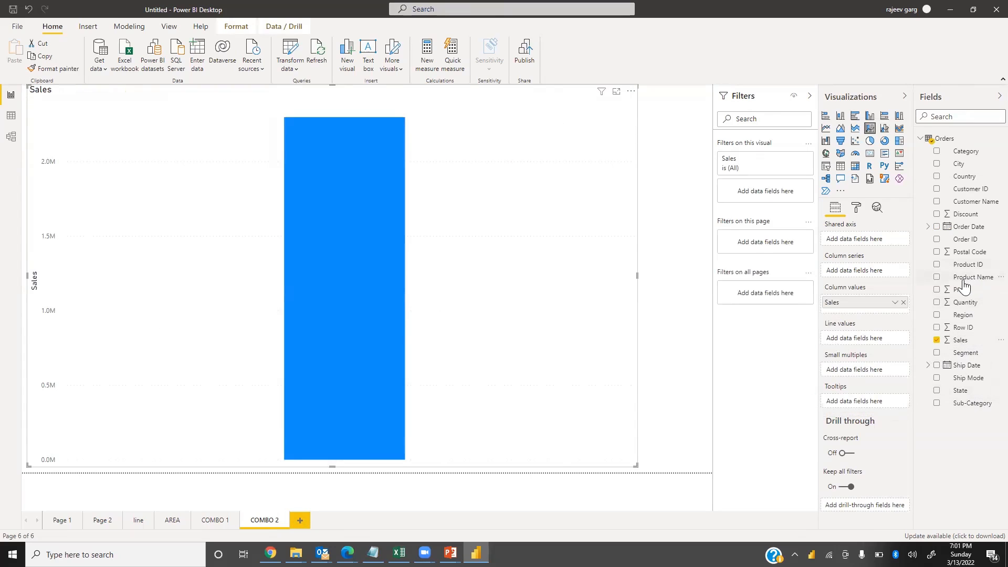
drag(965, 230, 911, 384)
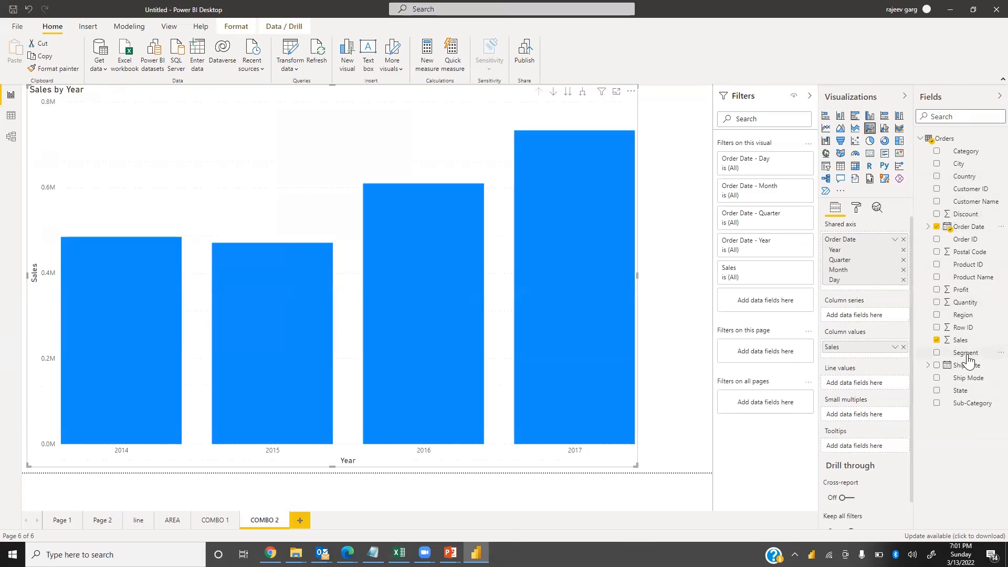
Set Region as the column series, replacing a first-tried Category, and add Profit as the line values
drag(962, 153, 861, 322)
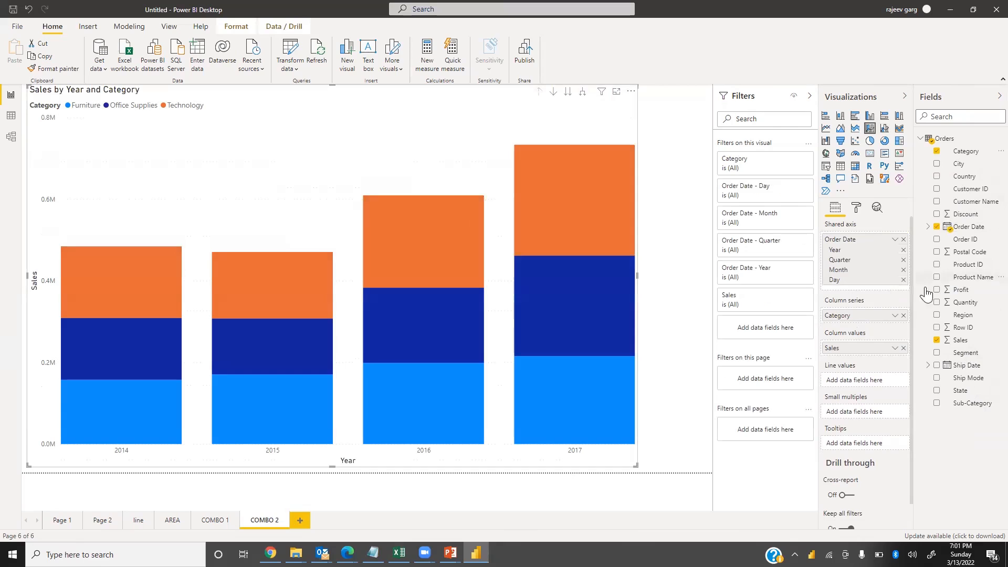
click(903, 315)
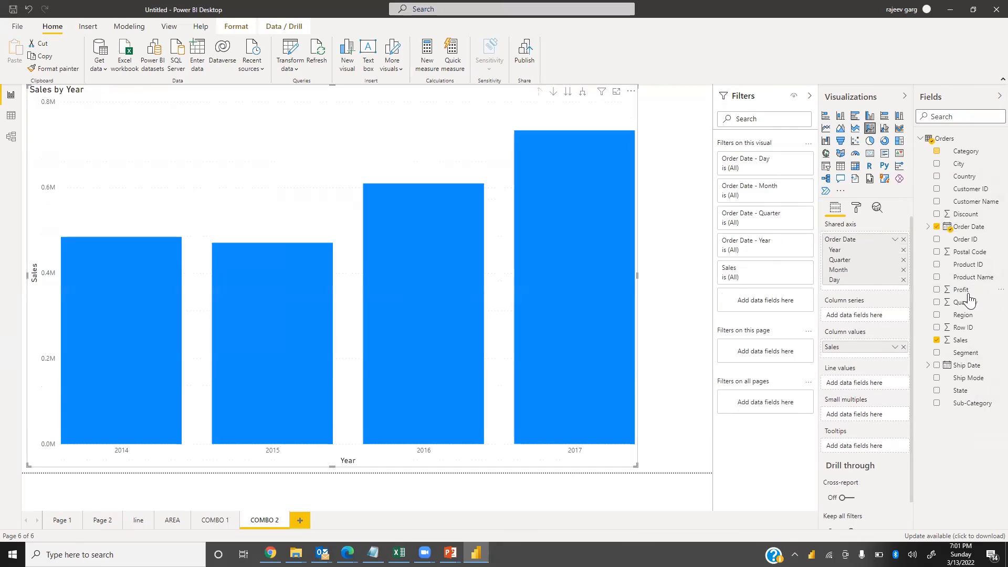
drag(964, 321, 864, 315)
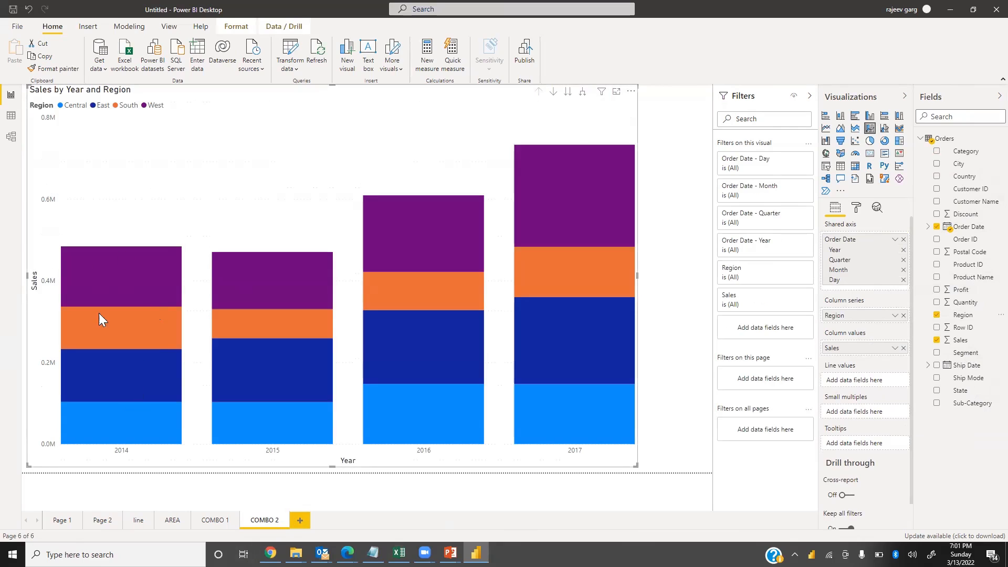
mouse_move(452, 251)
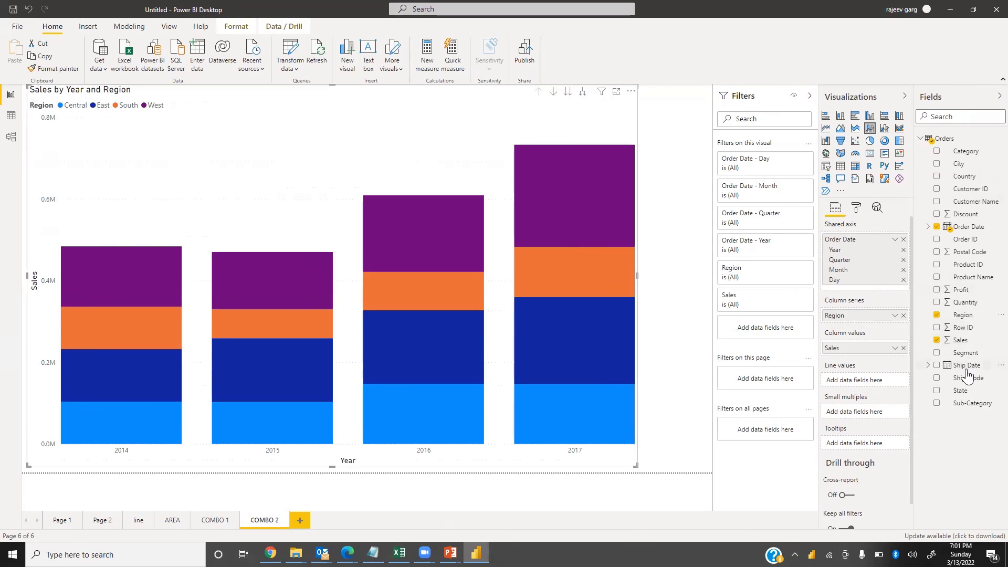
drag(963, 291, 863, 399)
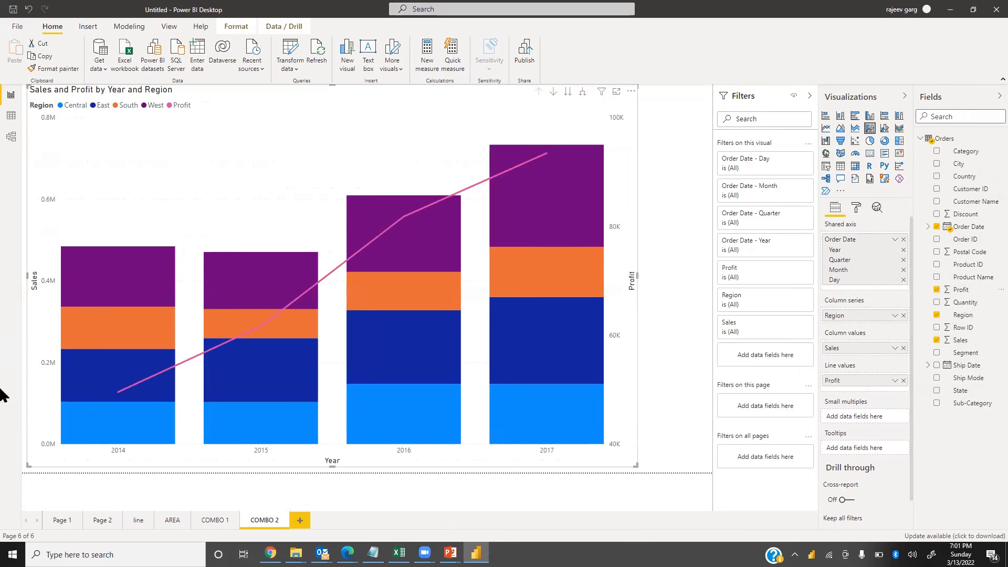
Turn on the chart's data labels with Thousands display units and 0 value decimal places
click(857, 208)
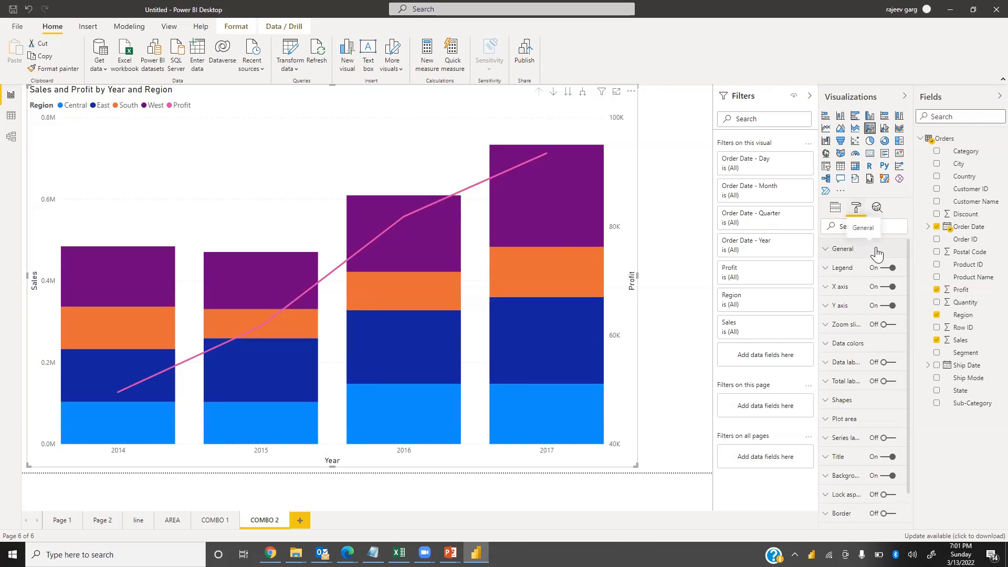
click(888, 362)
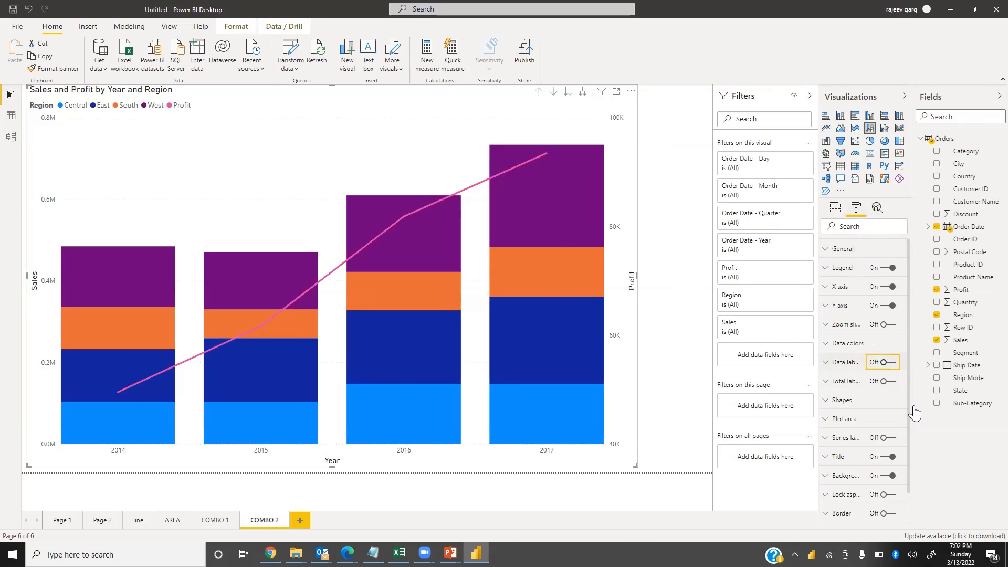
click(829, 364)
click(861, 428)
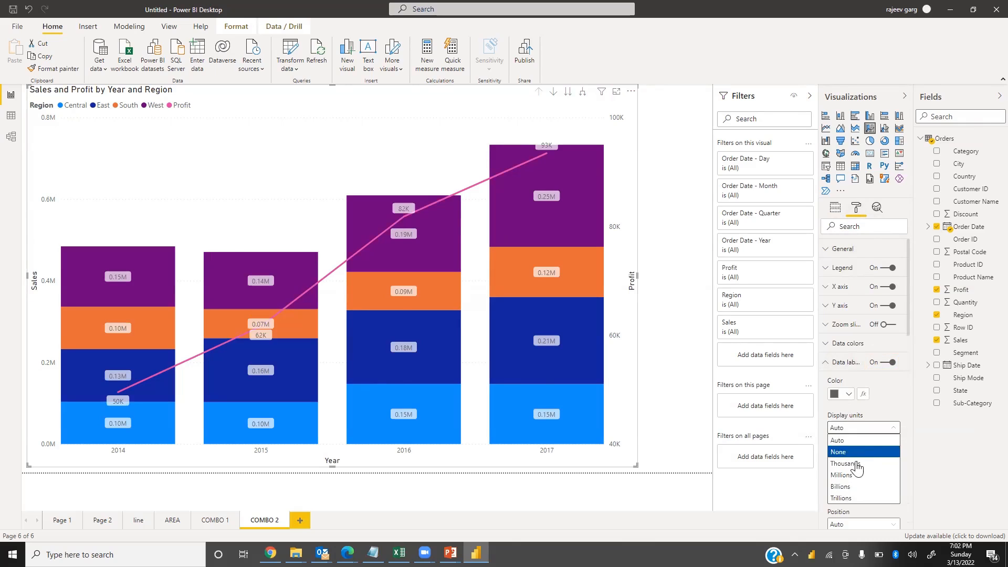
click(844, 465)
click(839, 460)
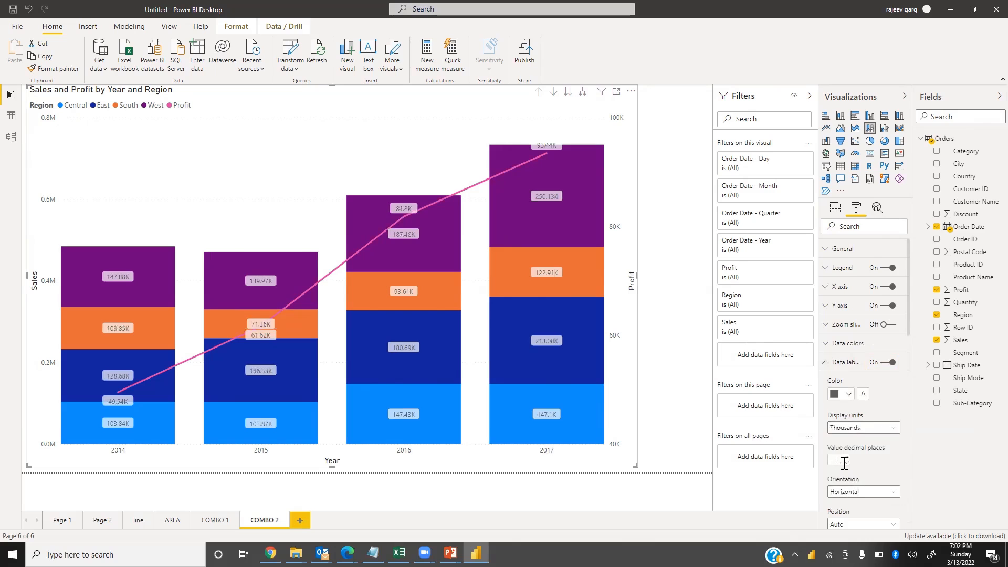
text(0)
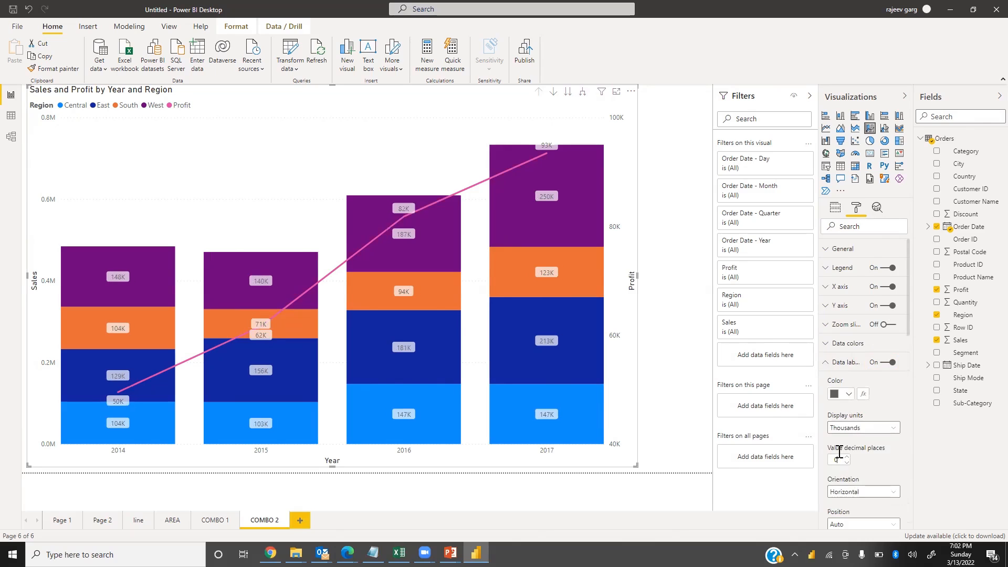
Set the data label text size to 13 pt and make the labels bold
scroll(868, 516, down, 3)
double_click(836, 417)
text(12)
key(BackSpace)
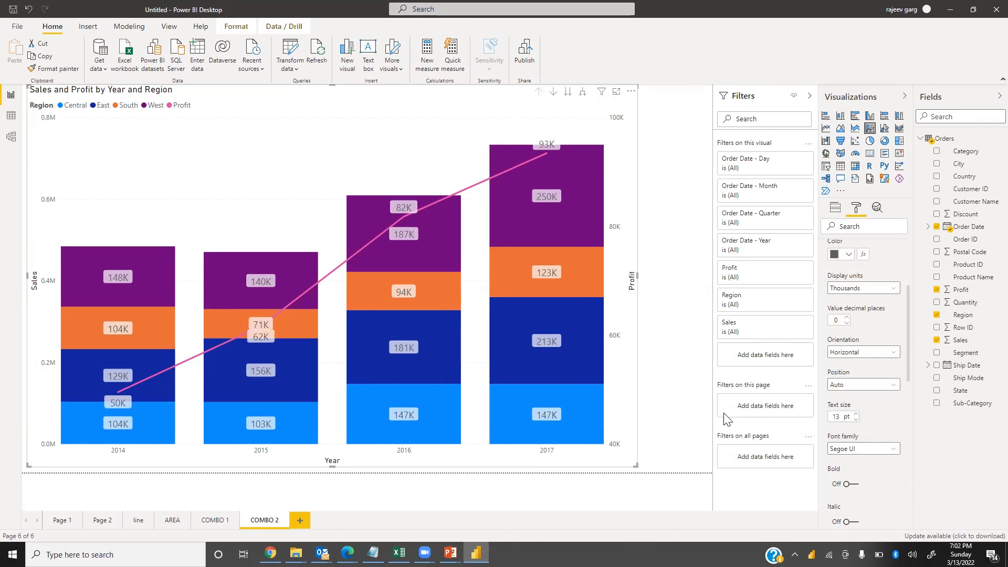
click(851, 484)
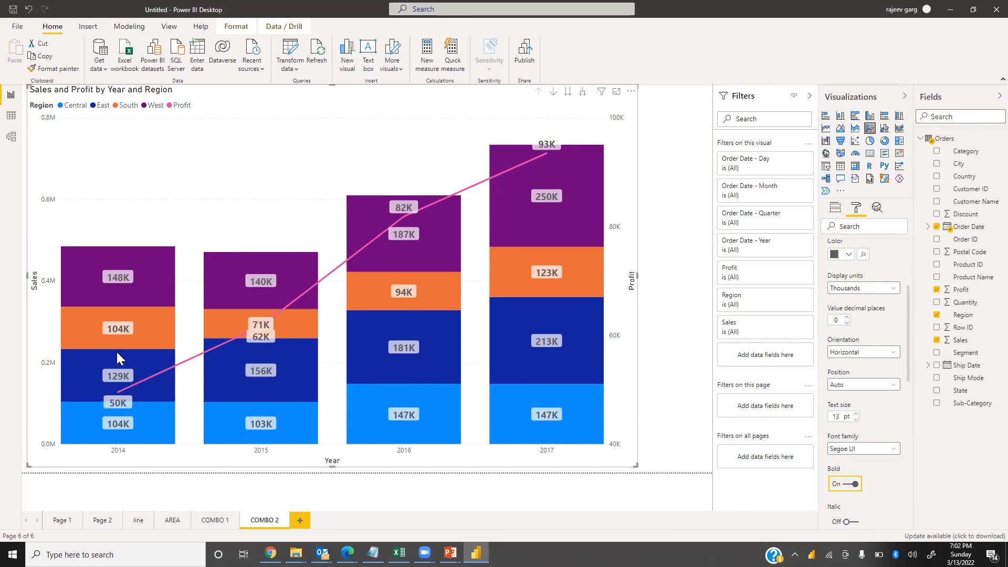
Toggle the chart's series labels on and back off
scroll(825, 374, up, 3)
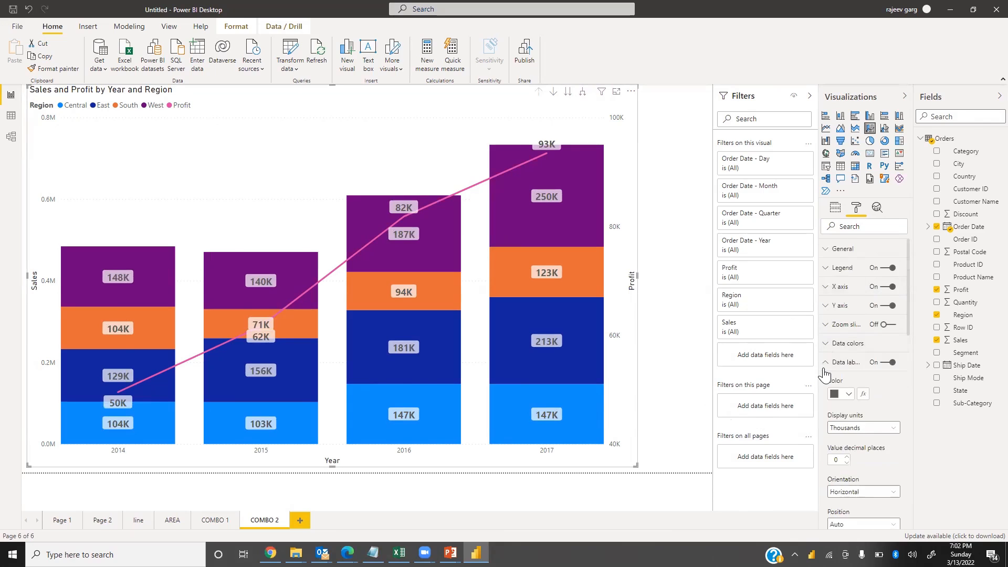
click(824, 372)
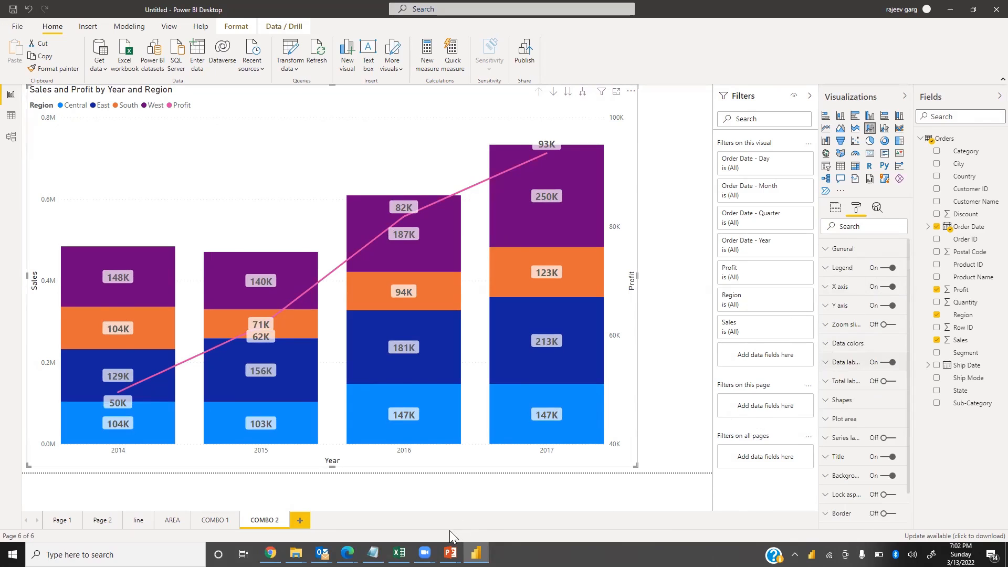
click(887, 438)
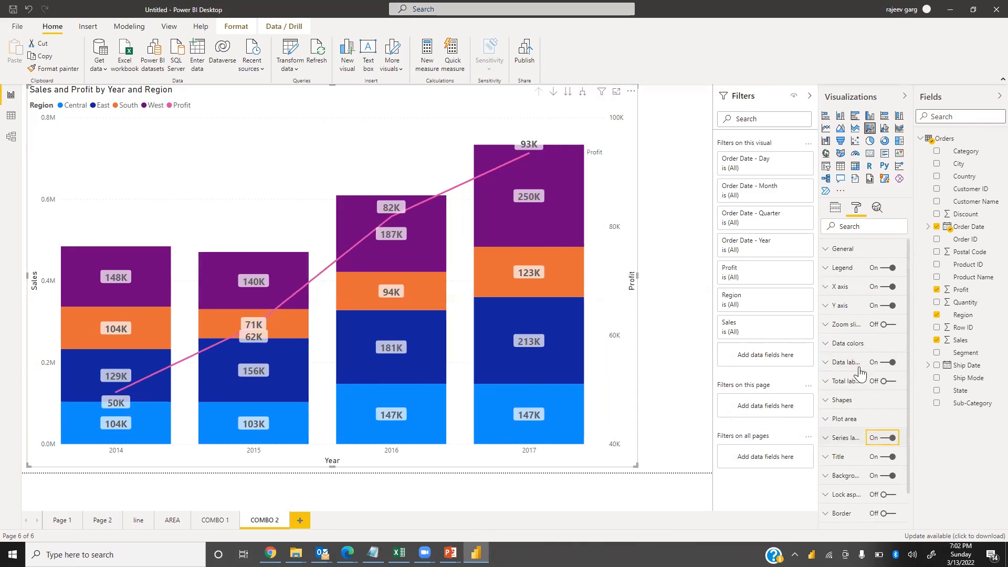
click(888, 438)
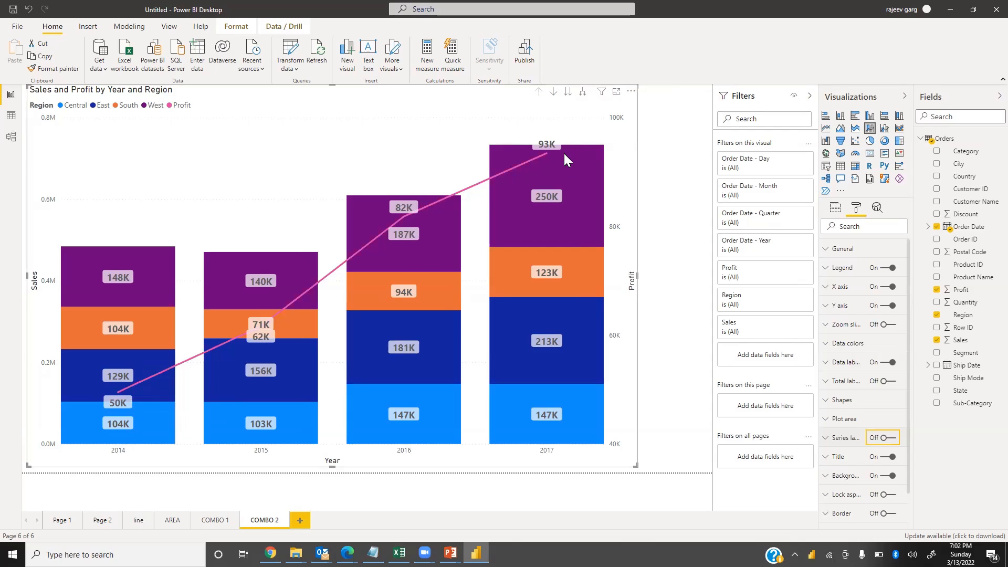
Widen the chart to fill the full canvas width
mouse_move(565, 159)
drag(636, 466, 699, 469)
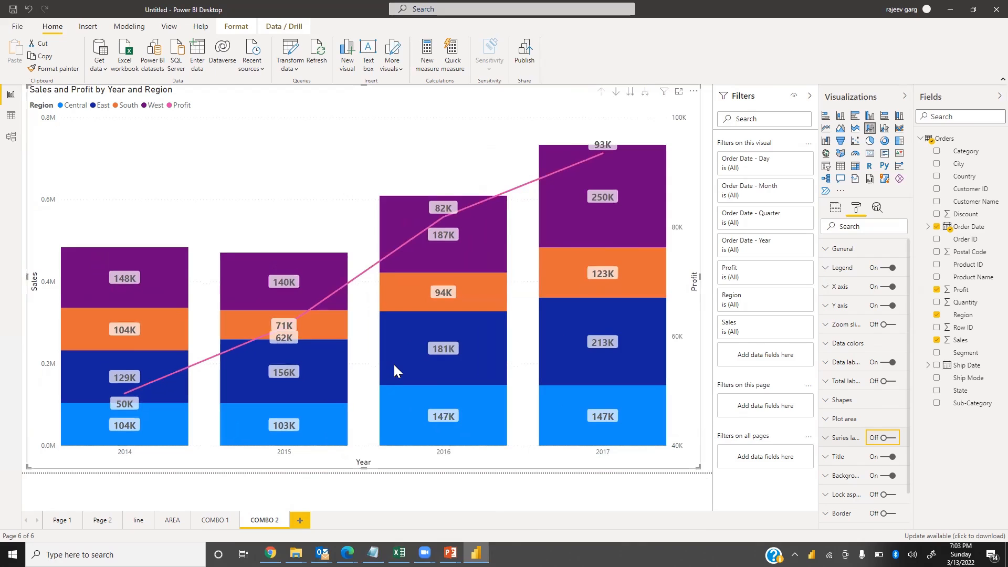
Switch to the slideshow to review the combo and scatter chart slides, then return to Power BI Desktop
key(alt+Tab)
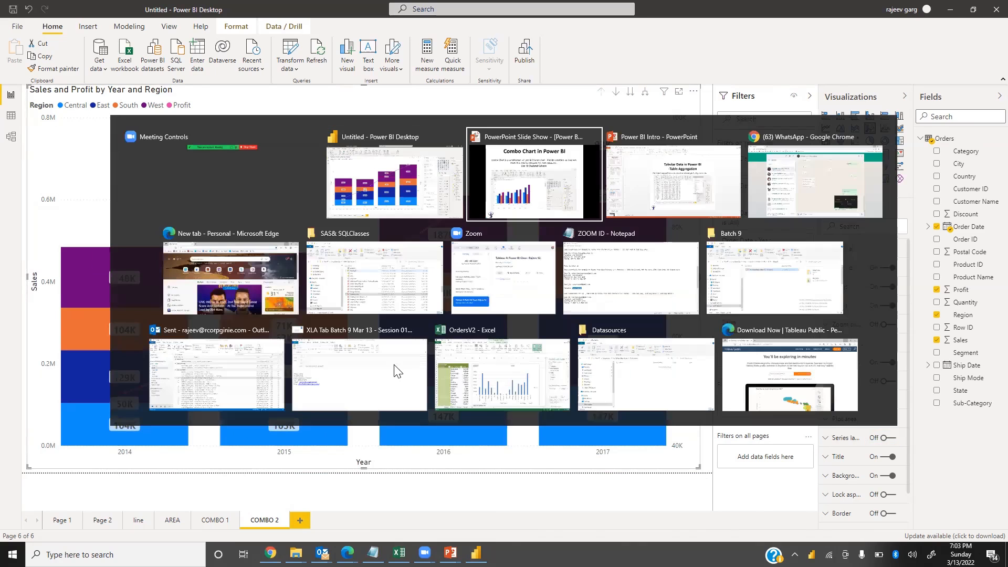
key(Right)
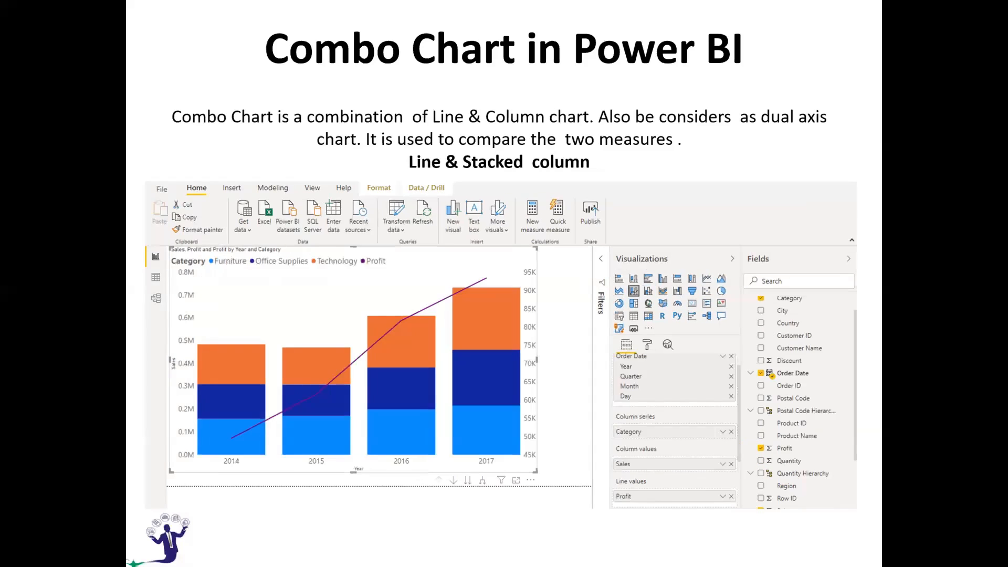
key(Right)
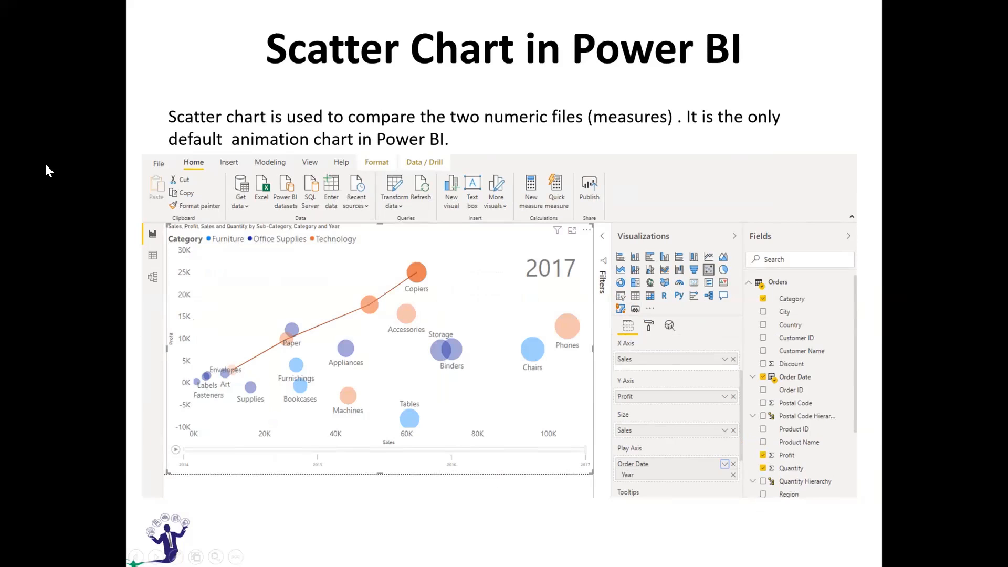
key(alt+Tab)
key(alt+Tab)
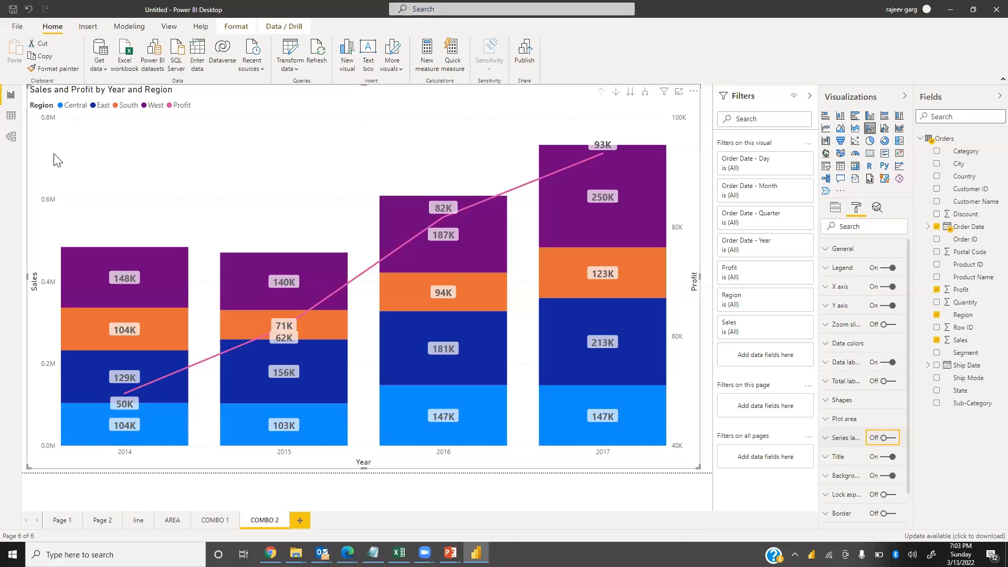
Add a new page and insert a scatter chart with Sales on the X axis and Profit on the Y axis
click(300, 521)
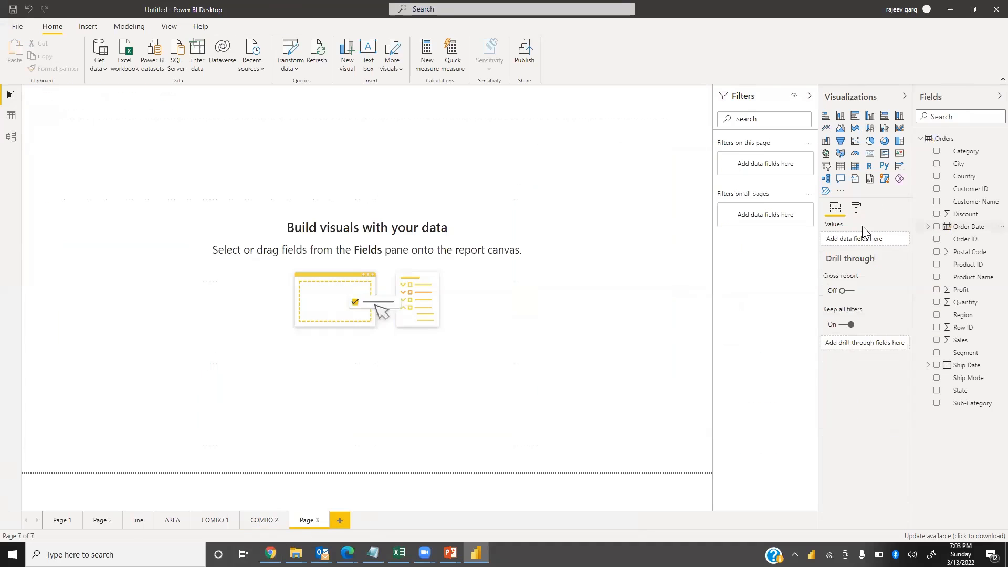
click(852, 142)
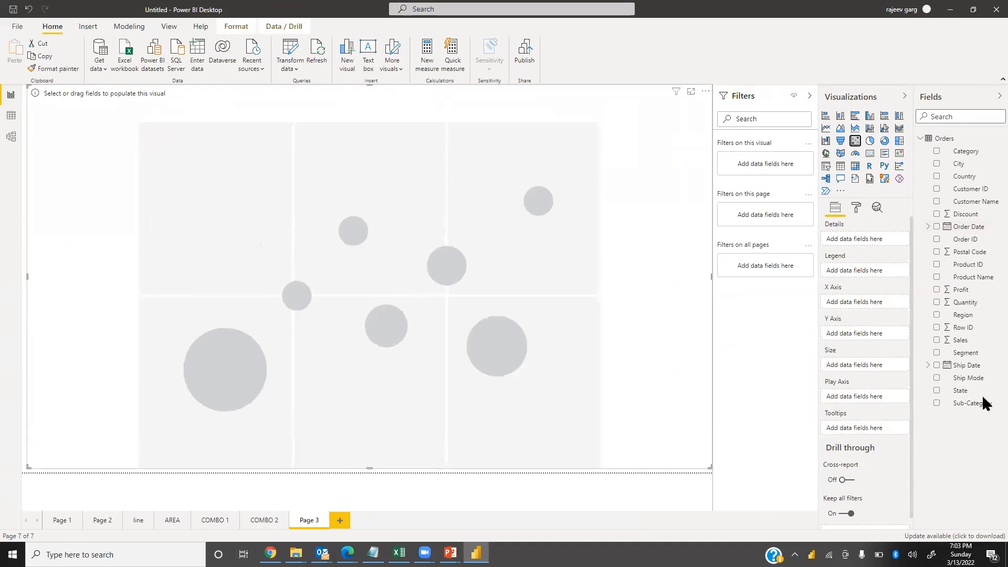
click(937, 340)
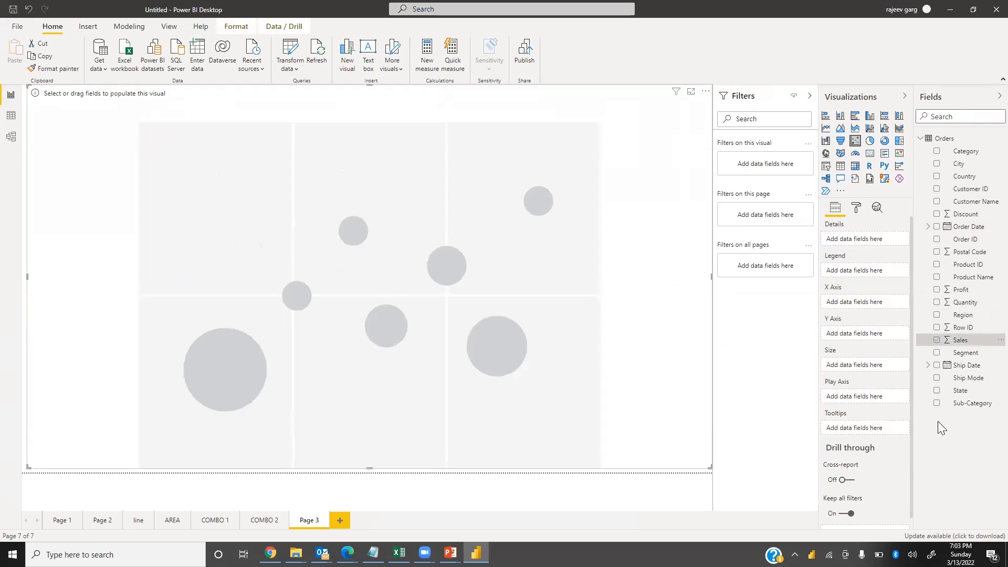
click(937, 290)
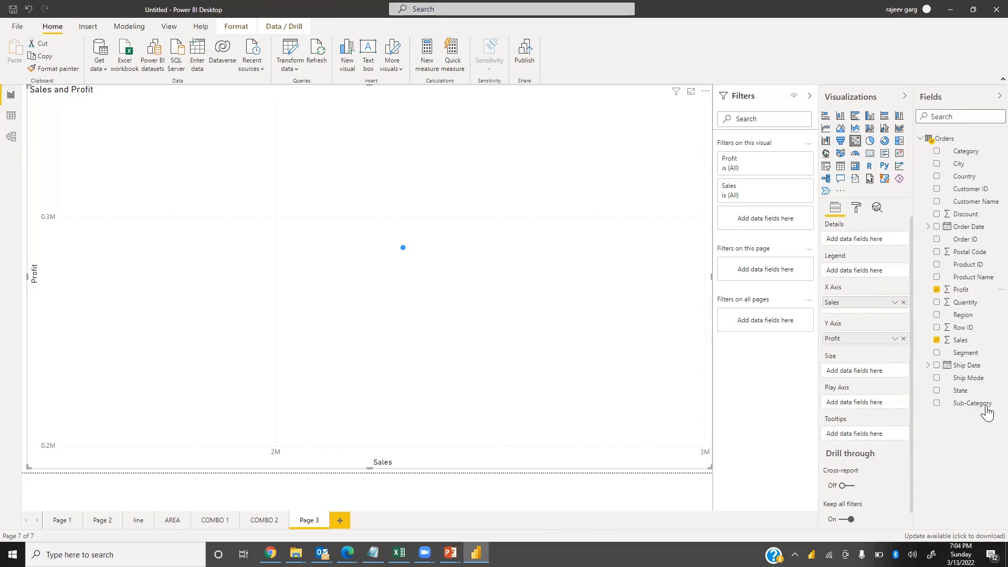
Fill the scatter chart's Details, Size and Legend with Sub-Category, Sales and Category respectively
drag(948, 406, 893, 240)
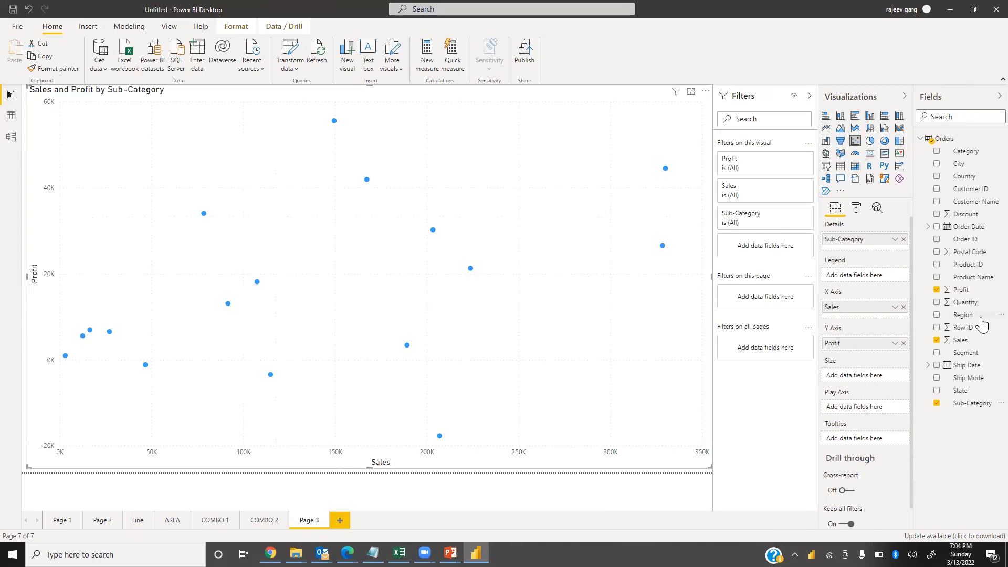
drag(960, 346, 866, 376)
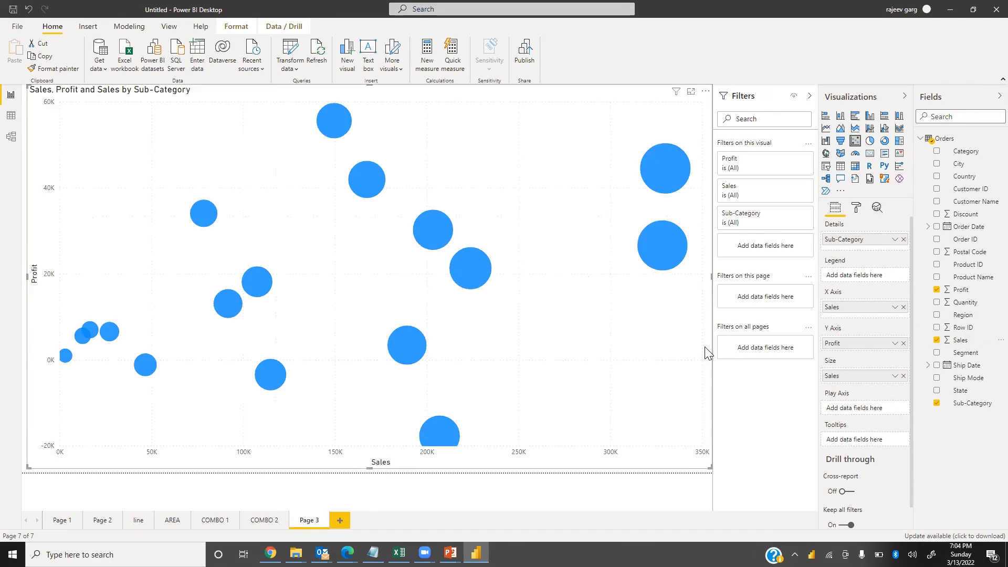
drag(967, 151, 803, 279)
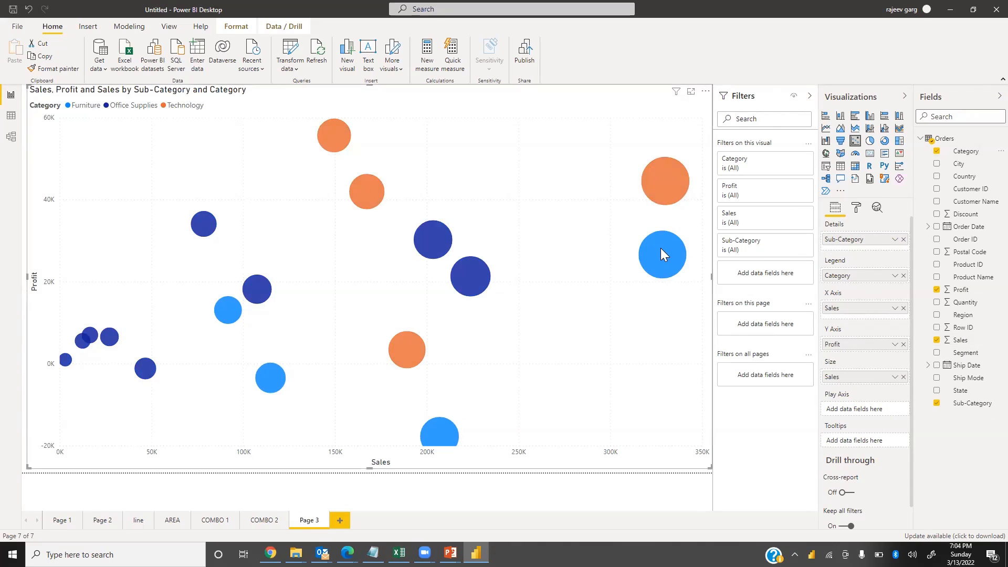
Hide the scatter chart's legend and title
mouse_move(661, 249)
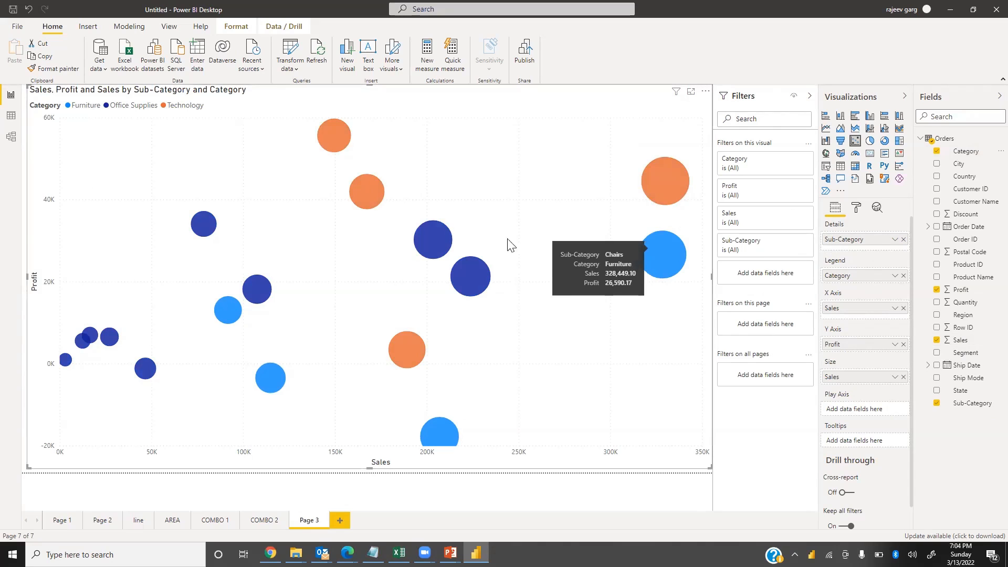
mouse_move(471, 281)
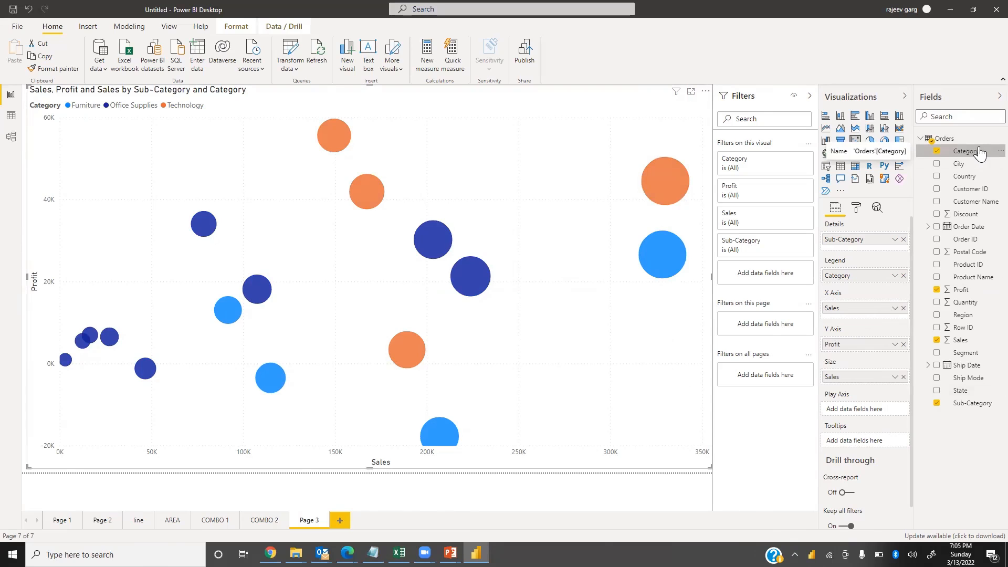
click(856, 209)
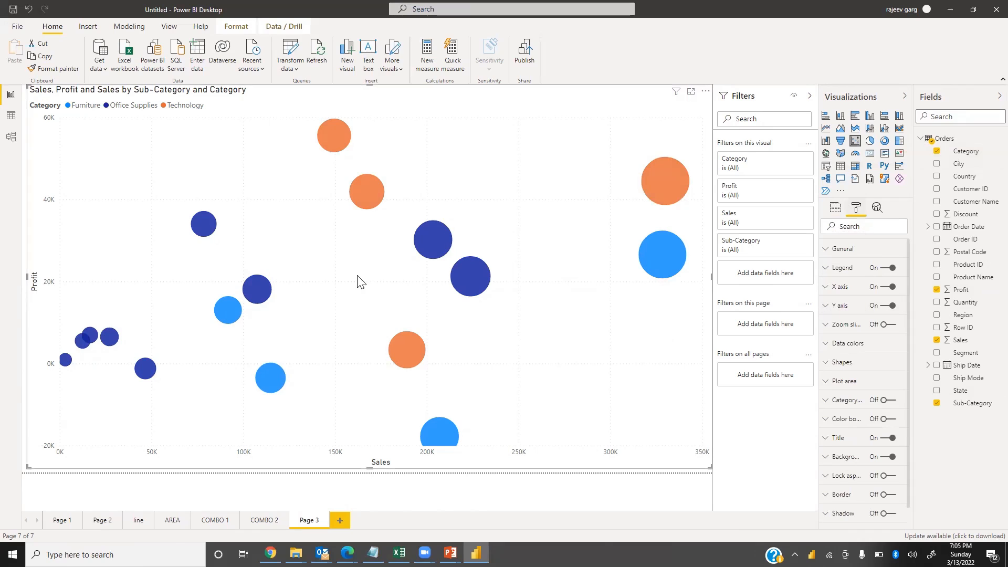
click(887, 269)
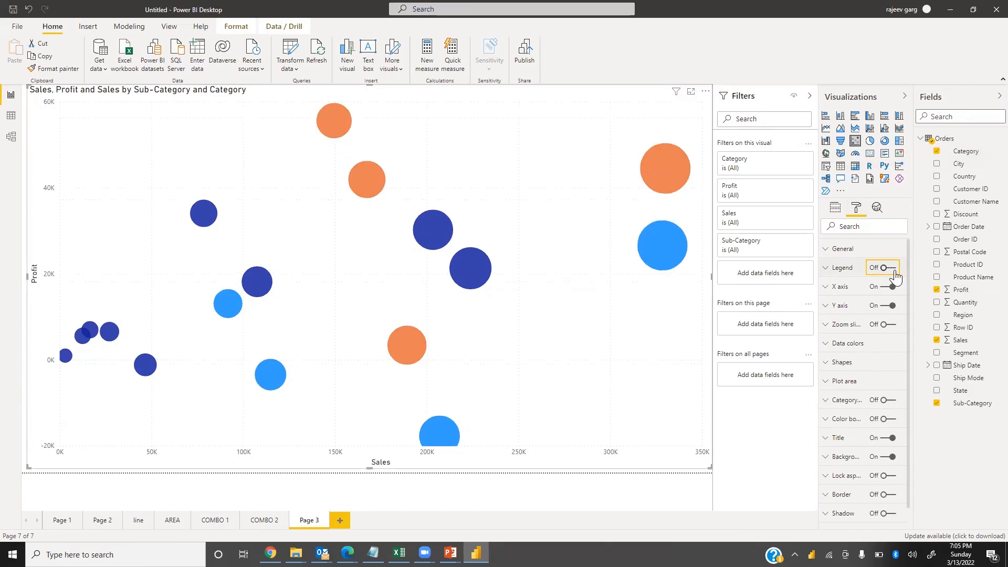
click(888, 439)
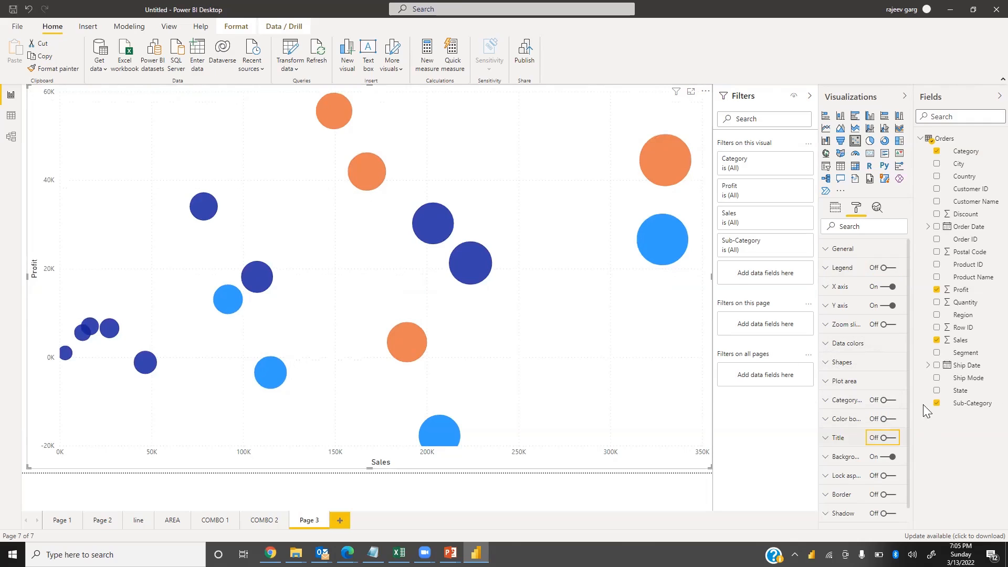
Turn on category labels and set them to 14 pt Times New Roman
click(890, 400)
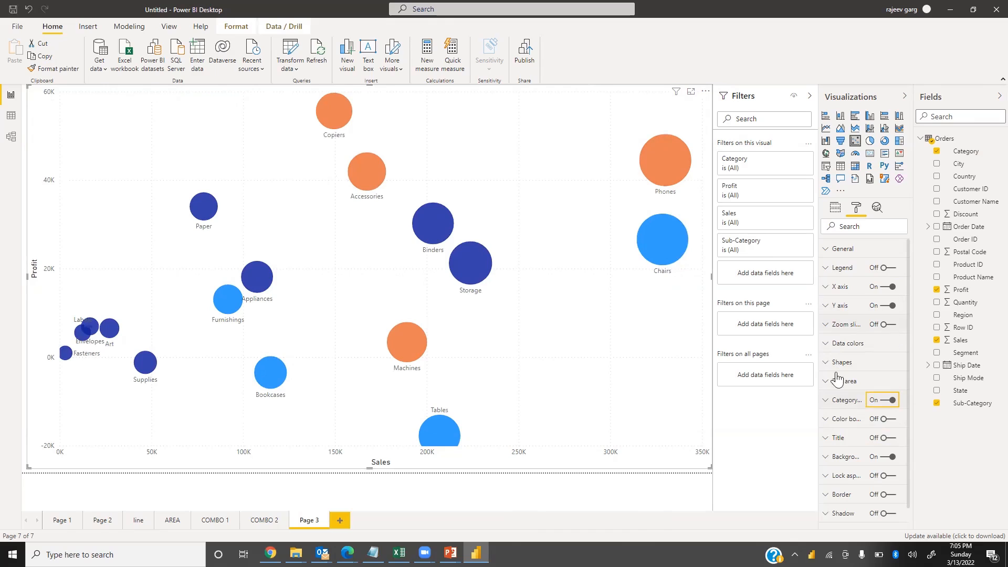
click(830, 403)
double_click(836, 465)
text(14)
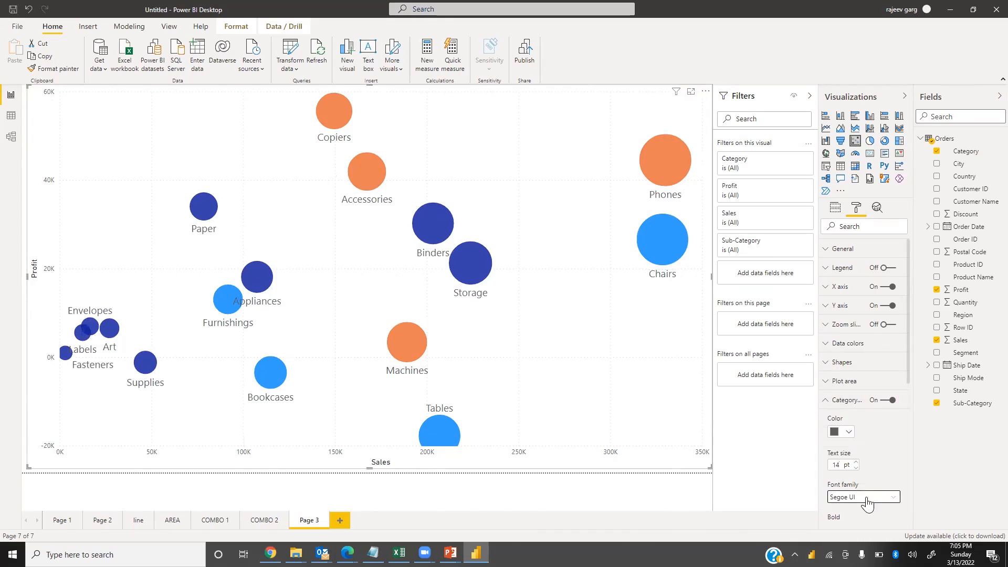
click(867, 503)
text(ti)
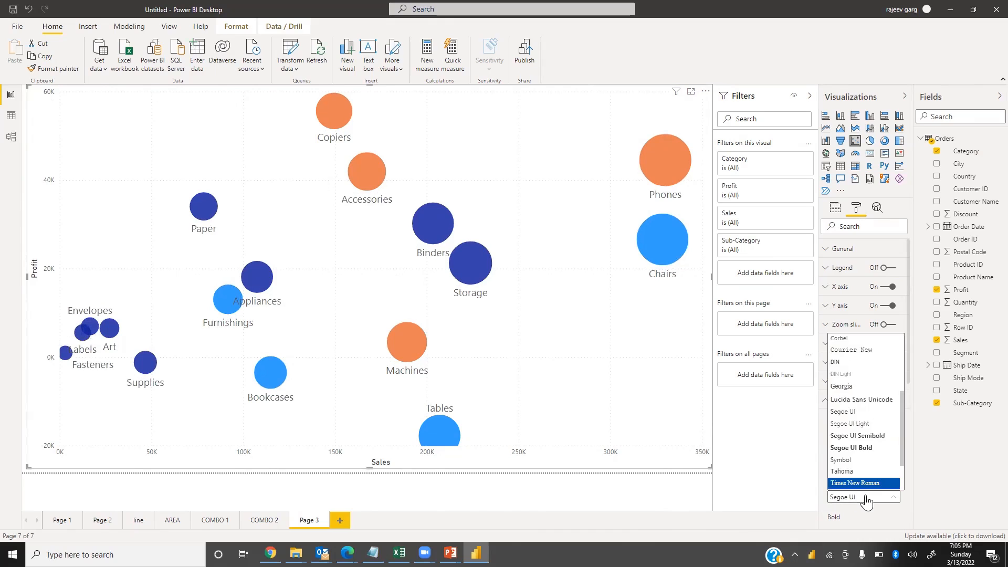
key(Return)
click(919, 469)
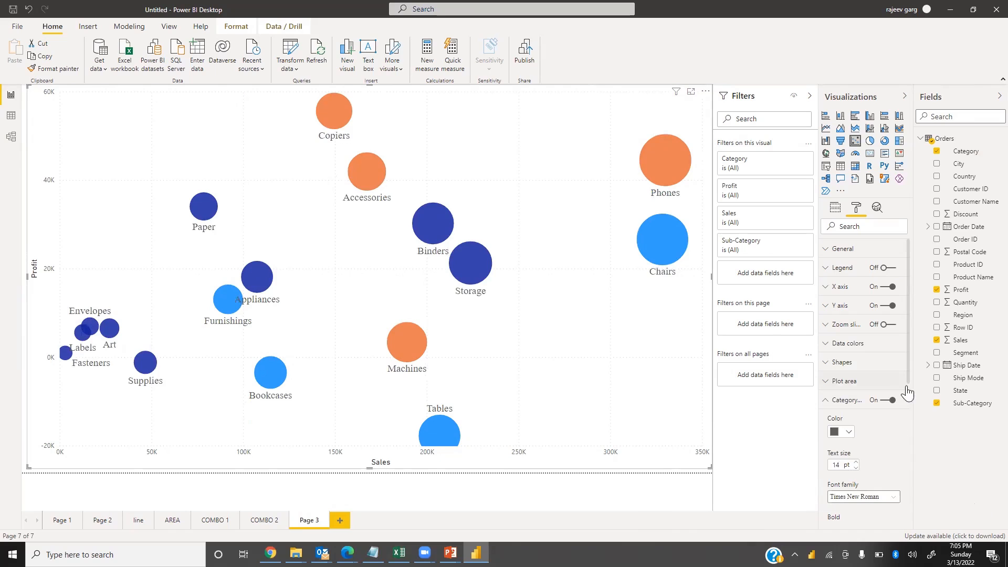
Make the category labels bold and gold-coloured
scroll(906, 420, down, 2)
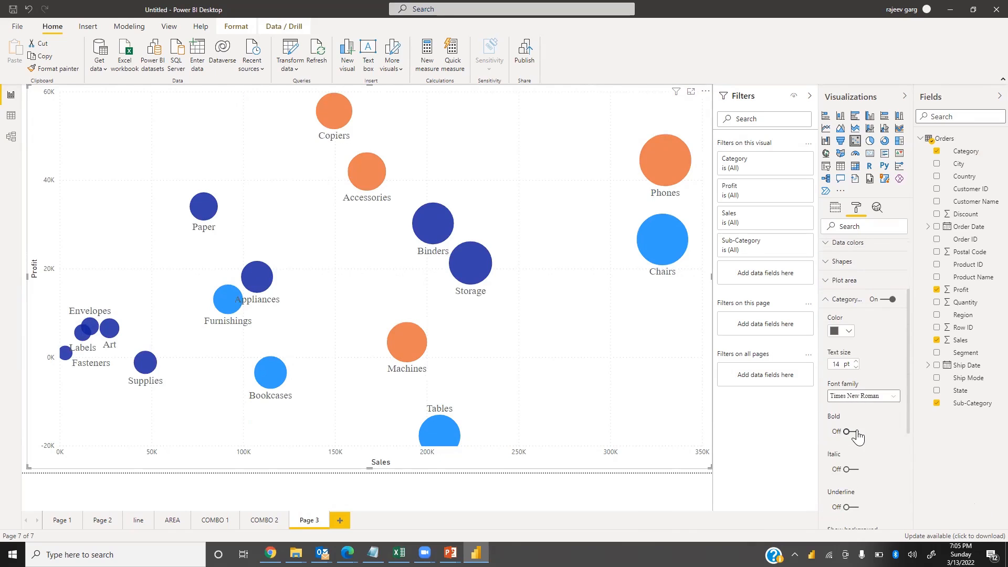
click(858, 432)
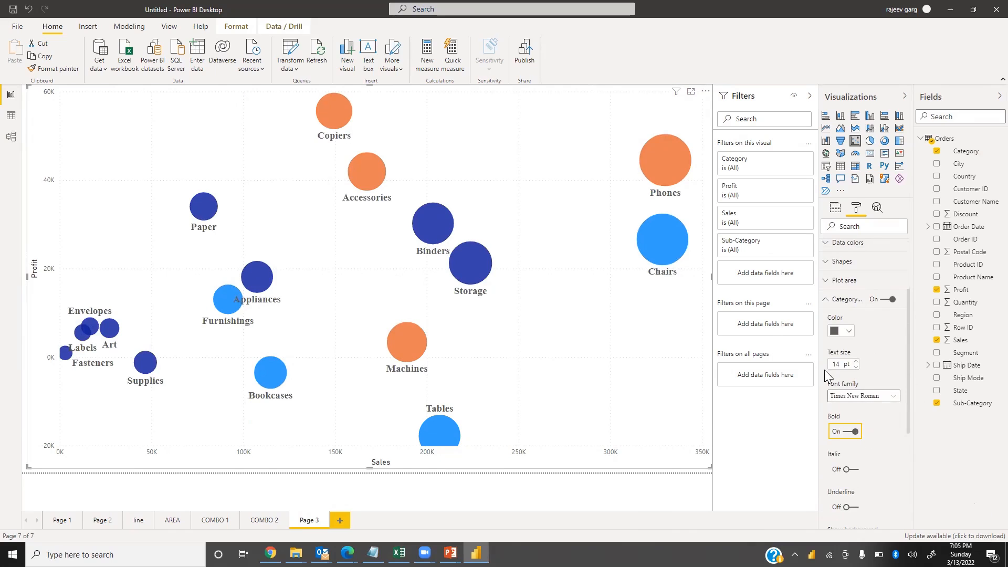
click(849, 335)
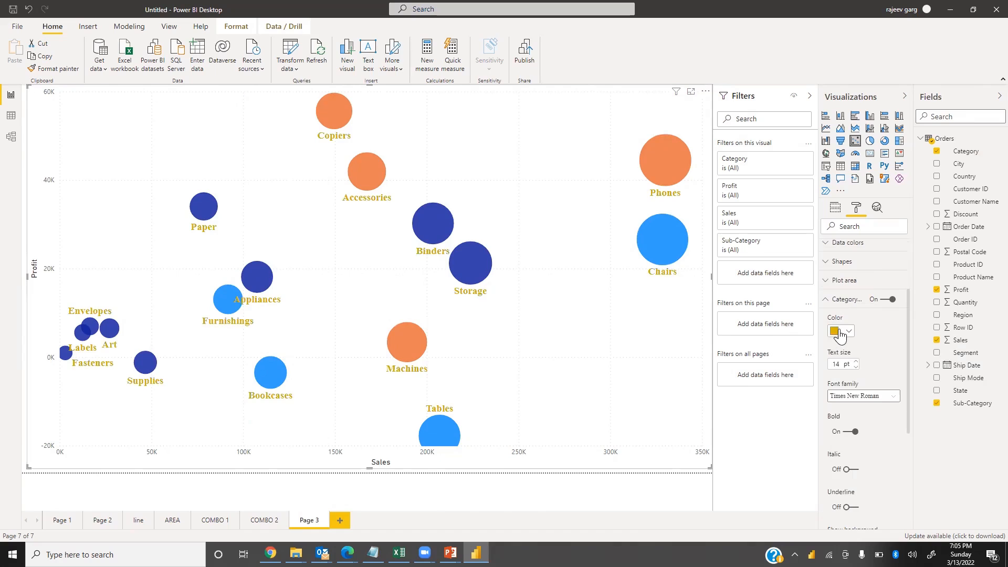
click(831, 302)
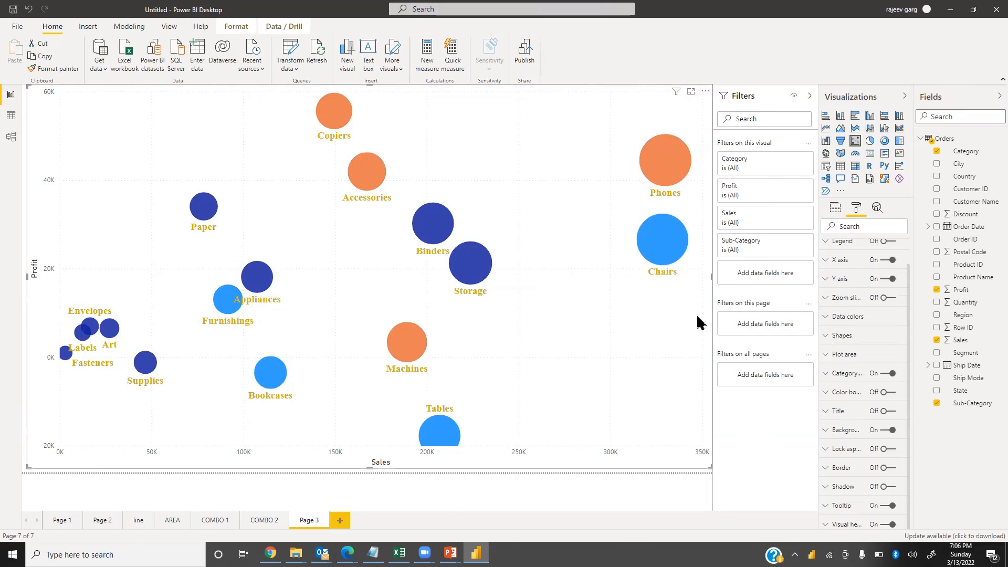
Change the Technology data colour to a gold shade
click(823, 319)
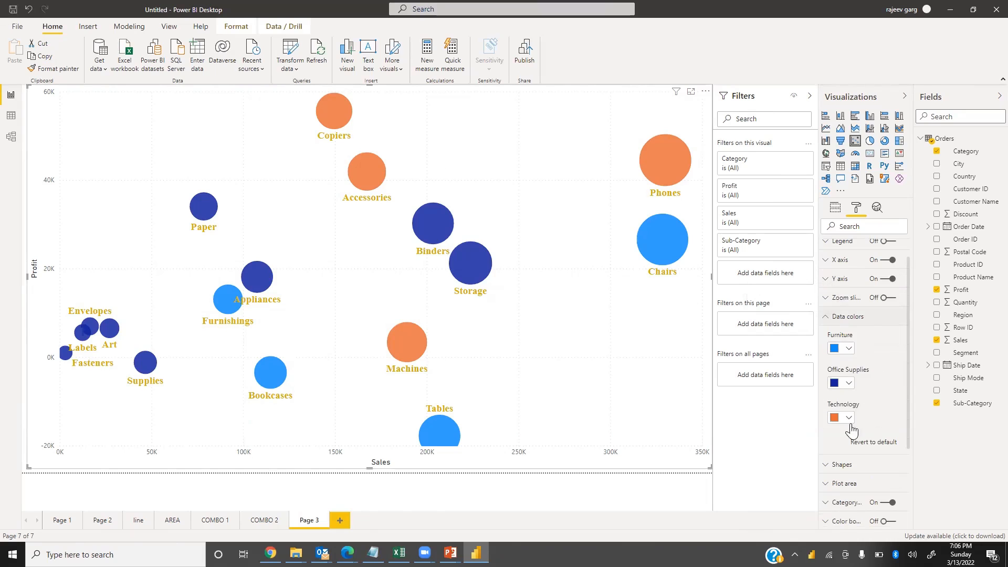
click(848, 418)
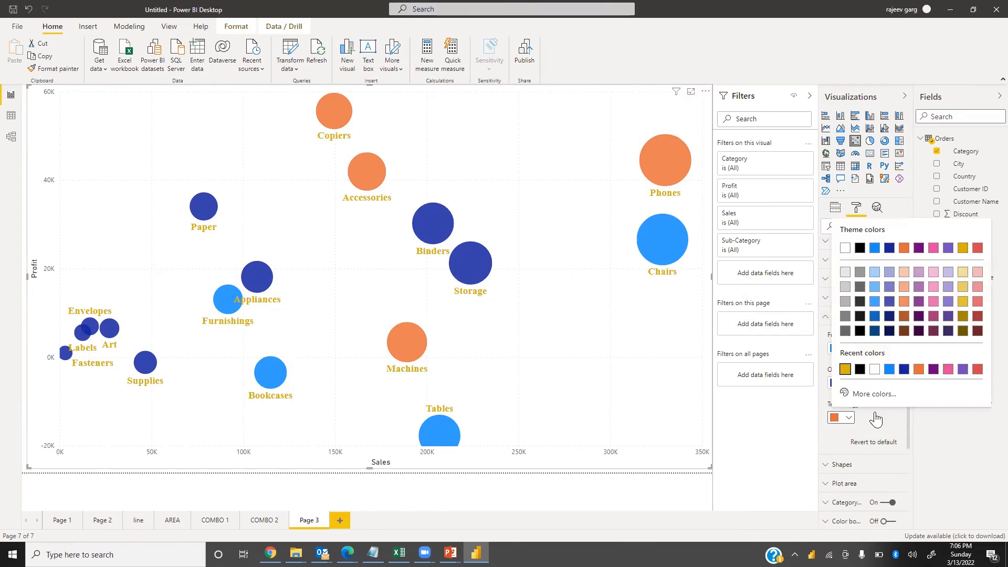
click(846, 369)
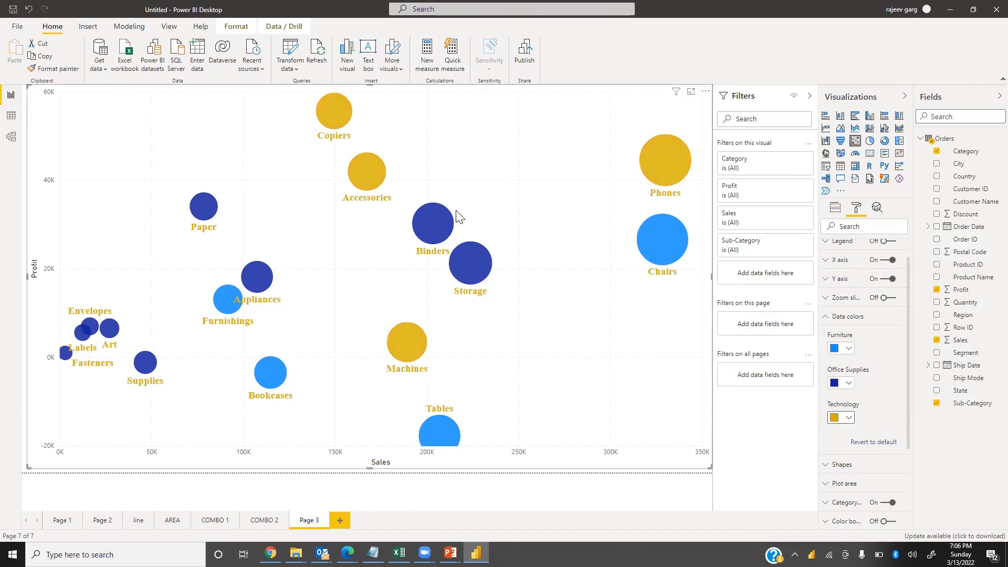
click(849, 418)
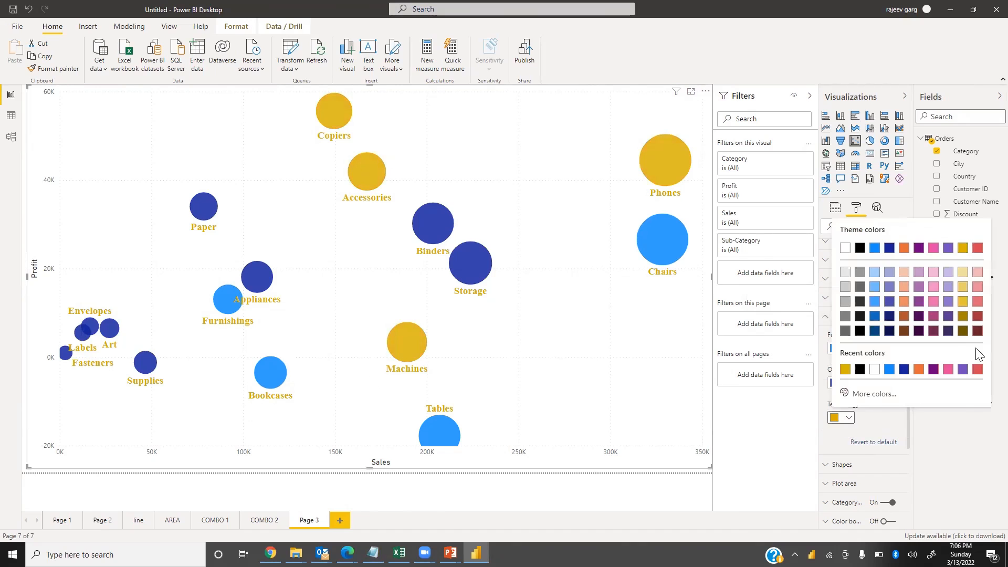
click(965, 305)
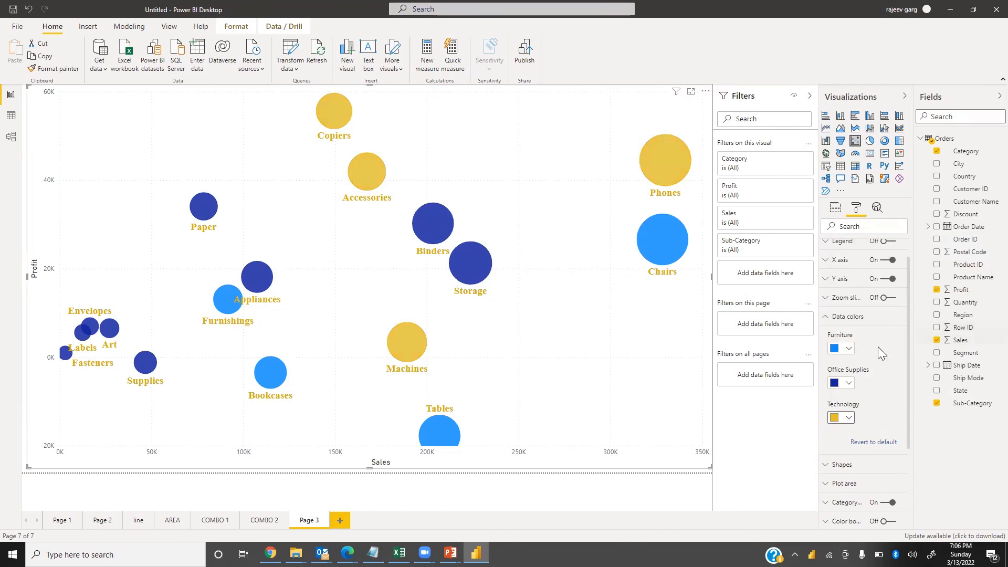
click(826, 318)
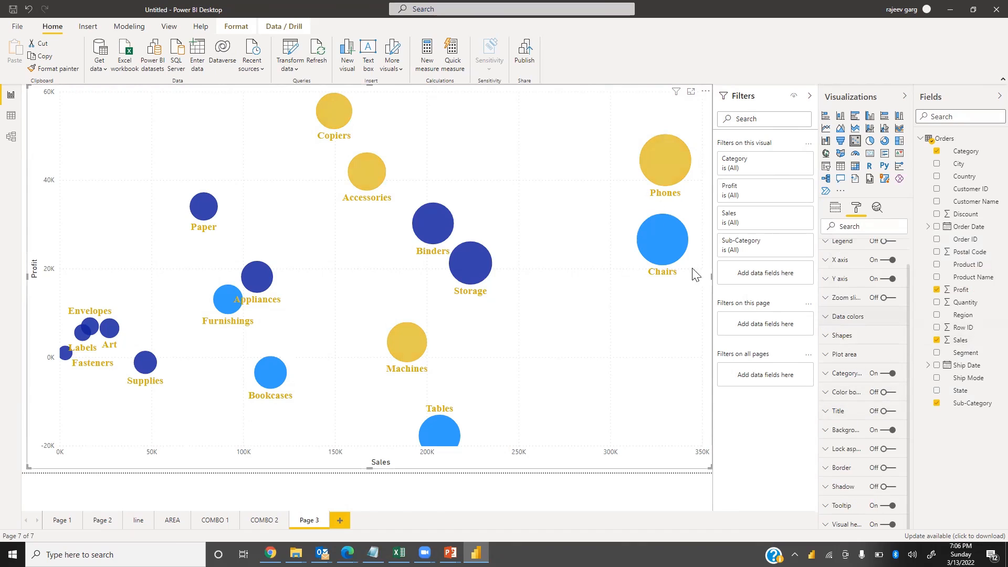
Turn on the colour border and set the chart background colour to black
click(889, 393)
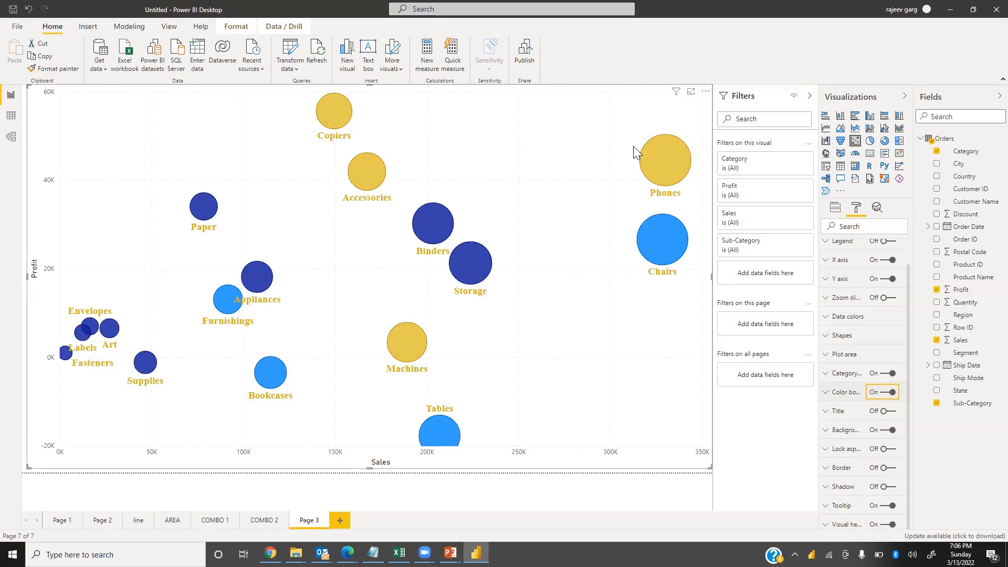
click(829, 398)
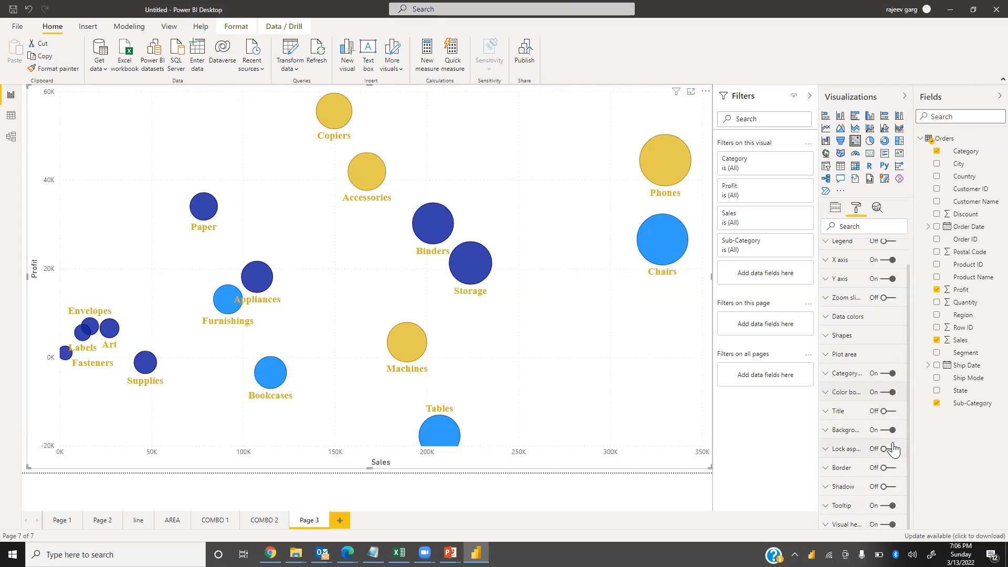
click(830, 435)
click(840, 461)
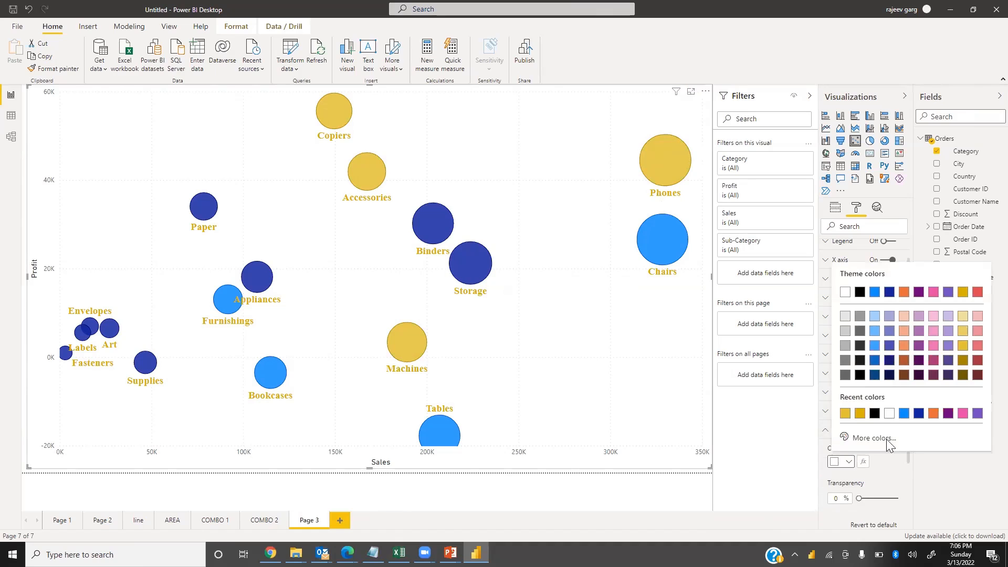
click(875, 414)
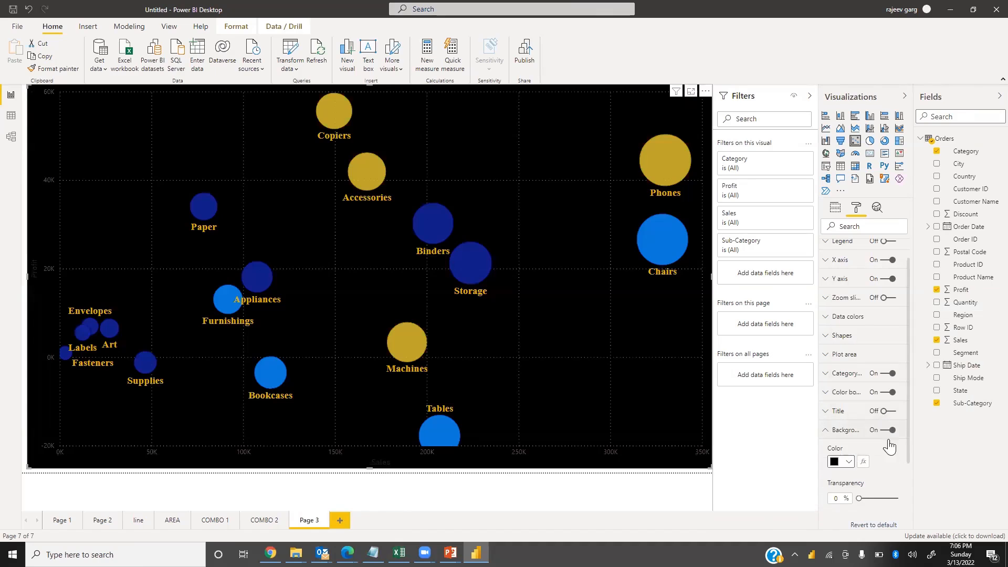
click(823, 431)
Turn on the border and shadow, giving the border a gold colour and a 30 px radius
click(893, 469)
click(890, 487)
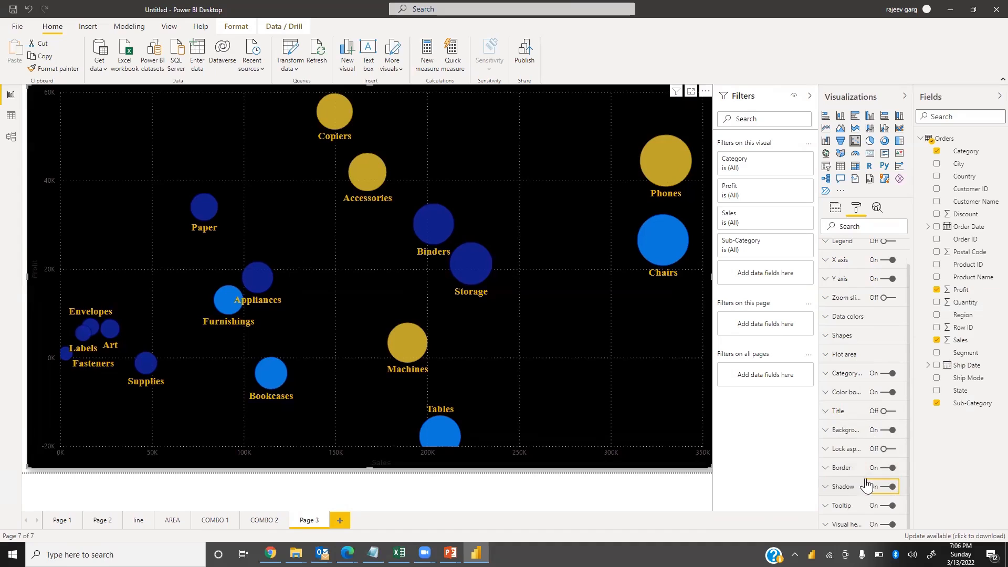
click(833, 468)
click(851, 499)
click(881, 487)
scroll(866, 494, down, 1)
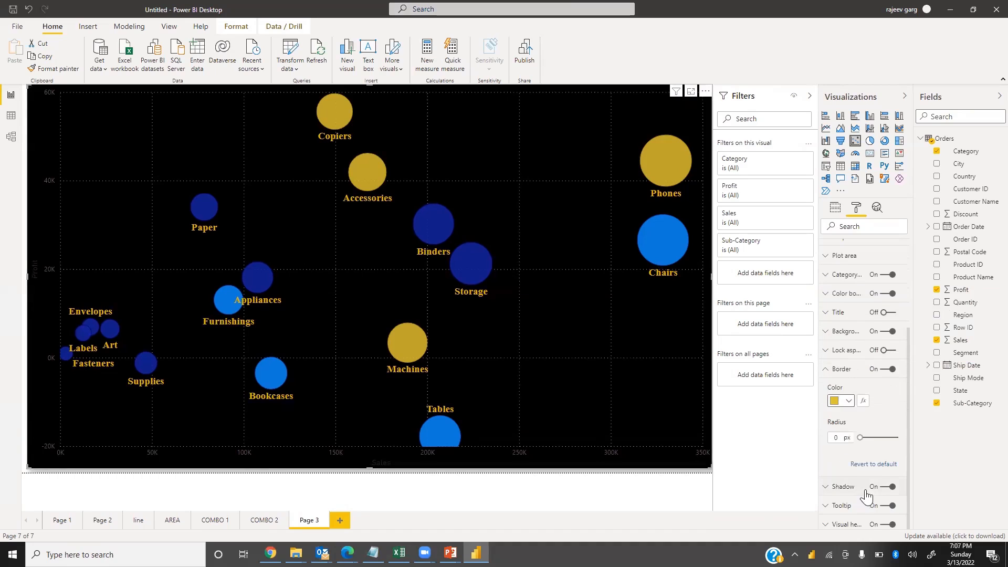
drag(860, 437, 923, 427)
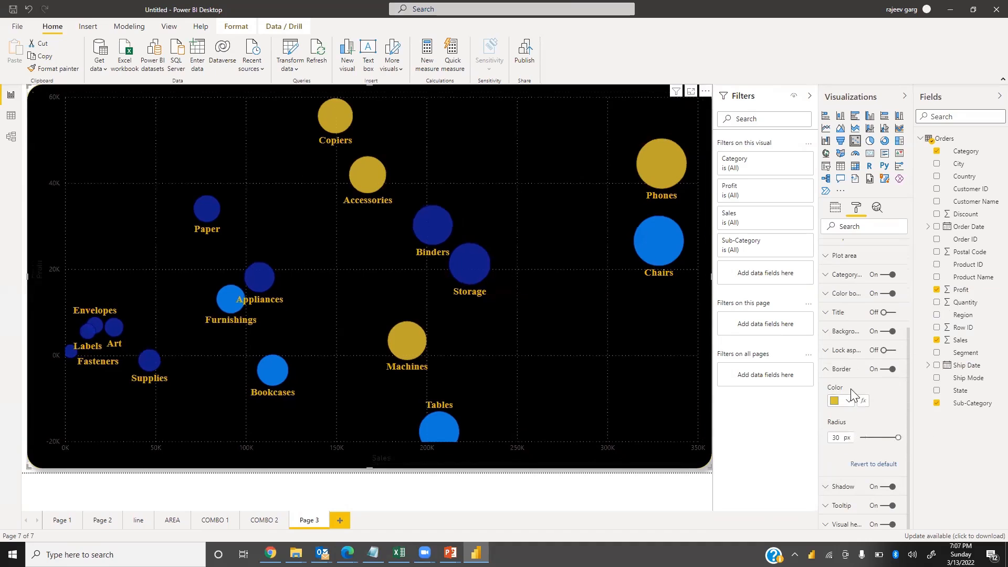
click(826, 370)
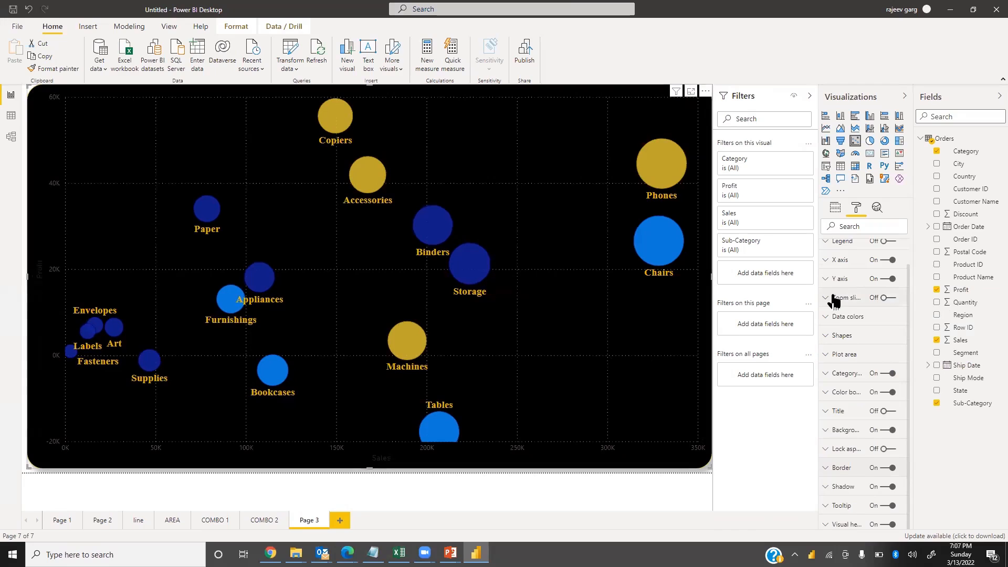
Set the X axis labels to gold with a 12 pt text size
scroll(832, 293, up, 1)
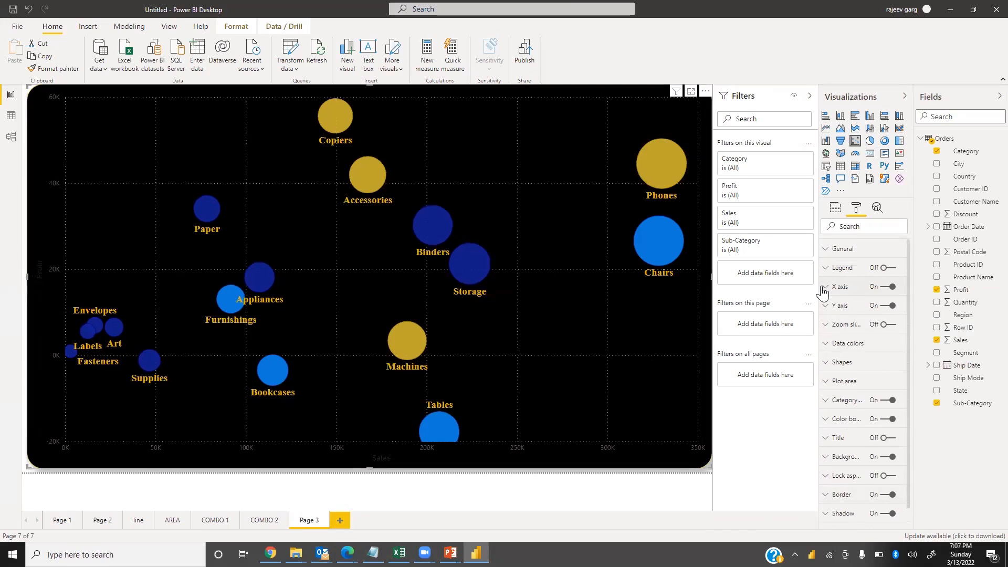
click(826, 287)
click(849, 454)
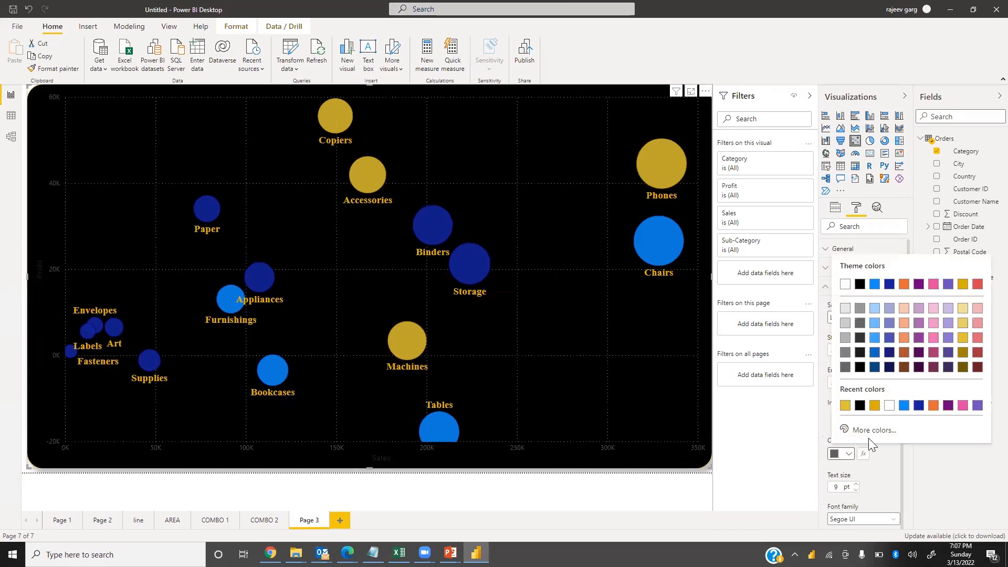
click(875, 405)
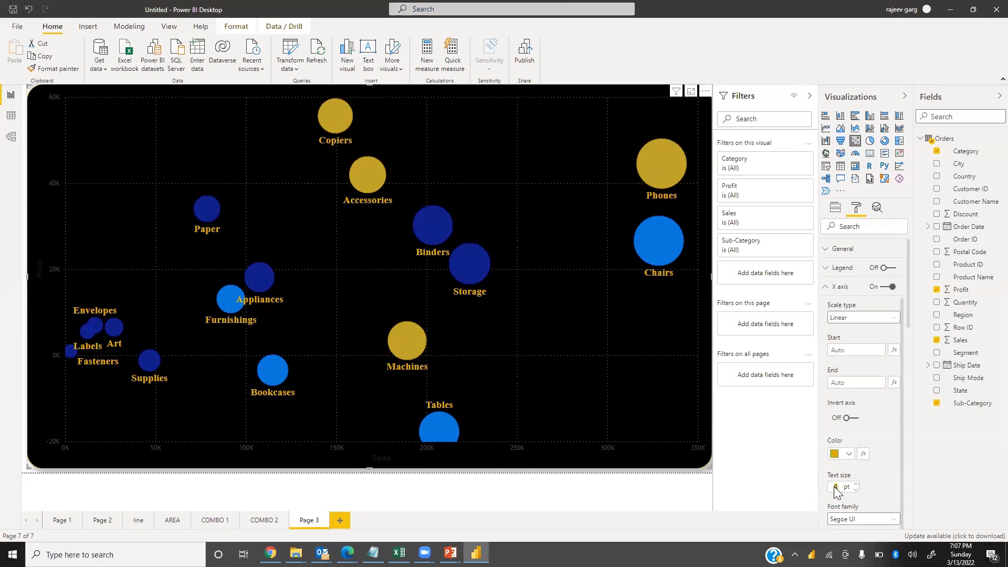
text(12)
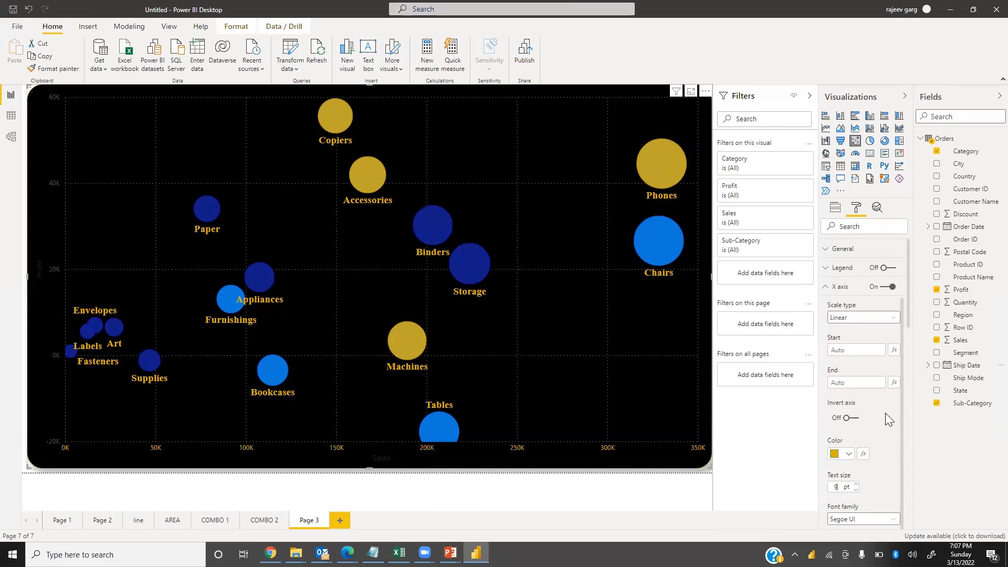
Examine the remaining X axis formatting options
scroll(896, 431, down, 3)
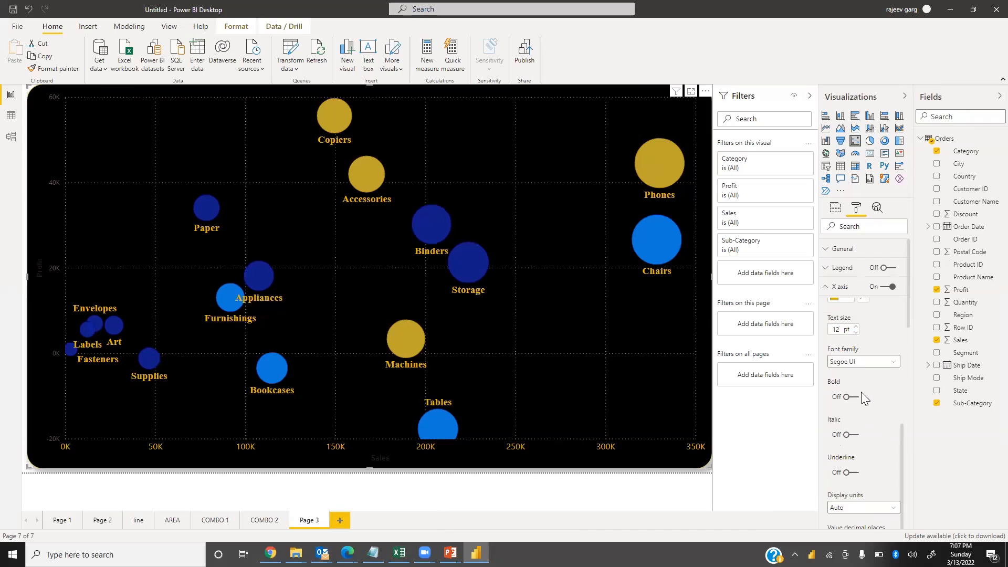
scroll(874, 409, down, 3)
click(853, 427)
scroll(839, 420, up, 1)
scroll(824, 310, up, 2)
scroll(827, 283, up, 5)
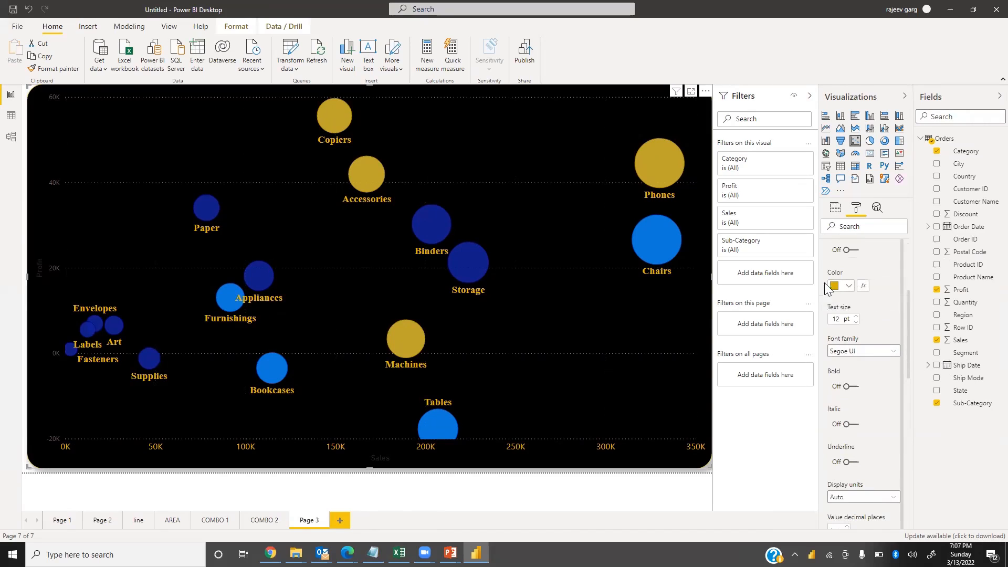
scroll(826, 288, up, 4)
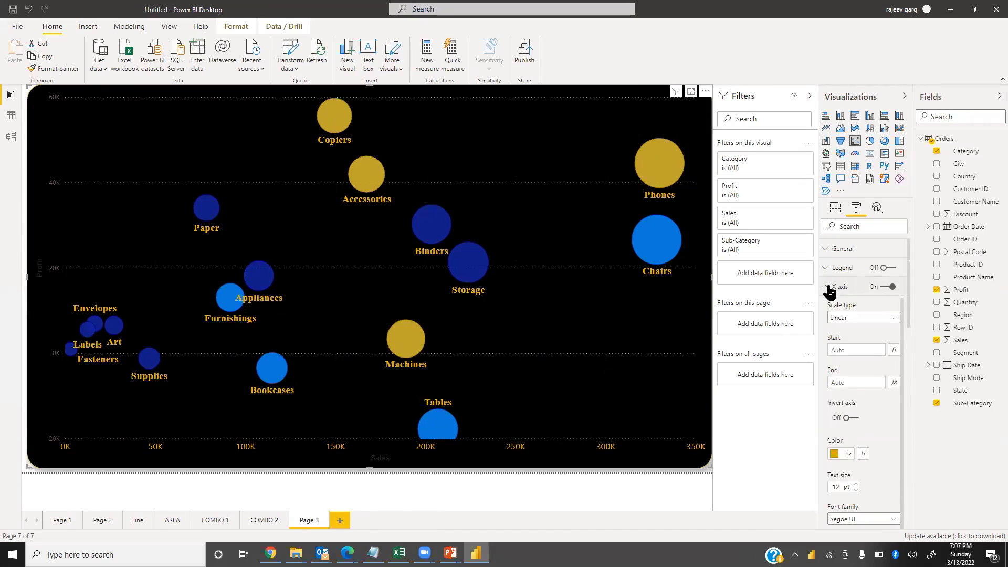
scroll(872, 363, down, 1)
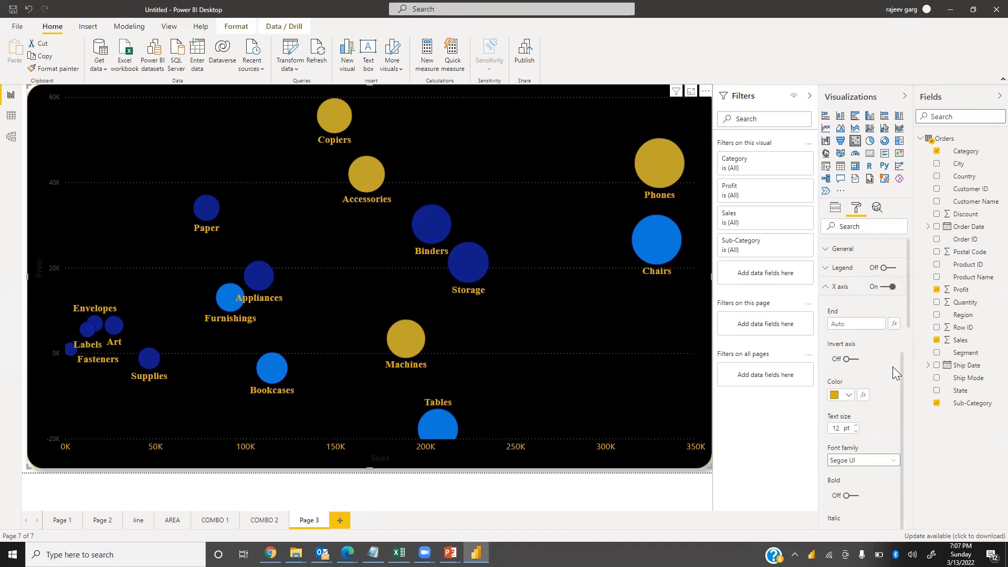
Set the X axis title colour to gold
drag(908, 309, 883, 415)
click(846, 443)
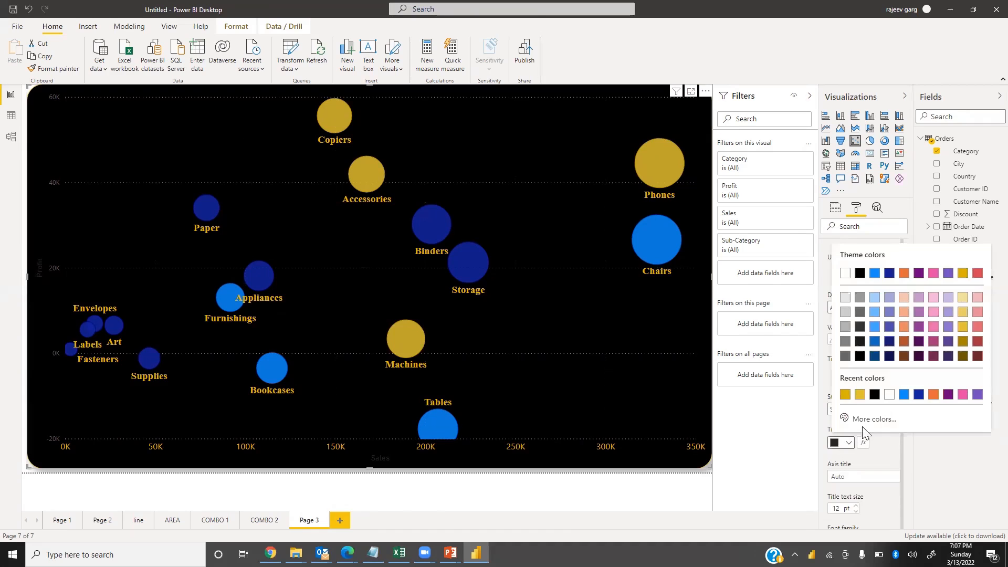
click(859, 395)
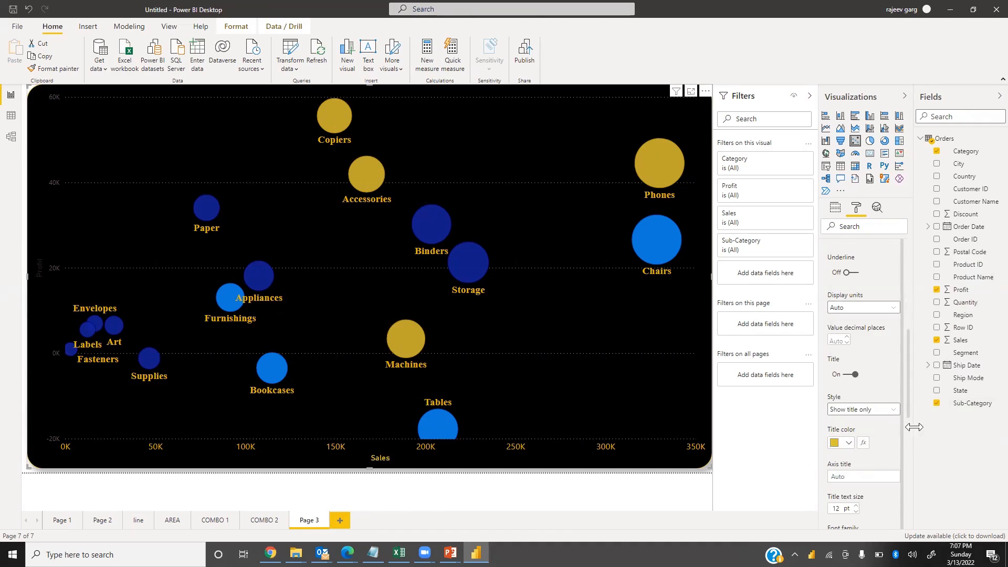
Set the Y axis labels to a 12 pt text size and a gold colour
drag(908, 416, 910, 495)
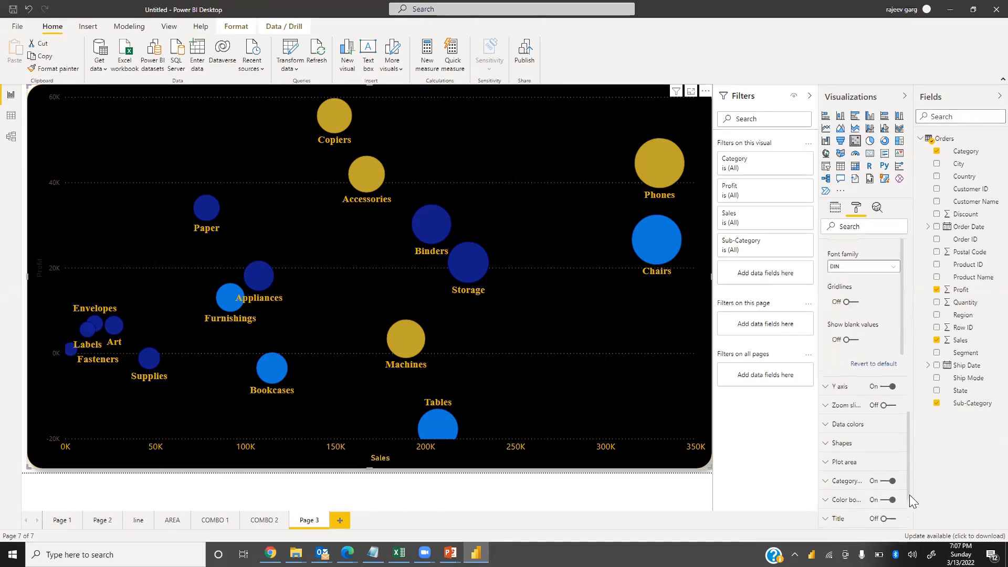
click(852, 453)
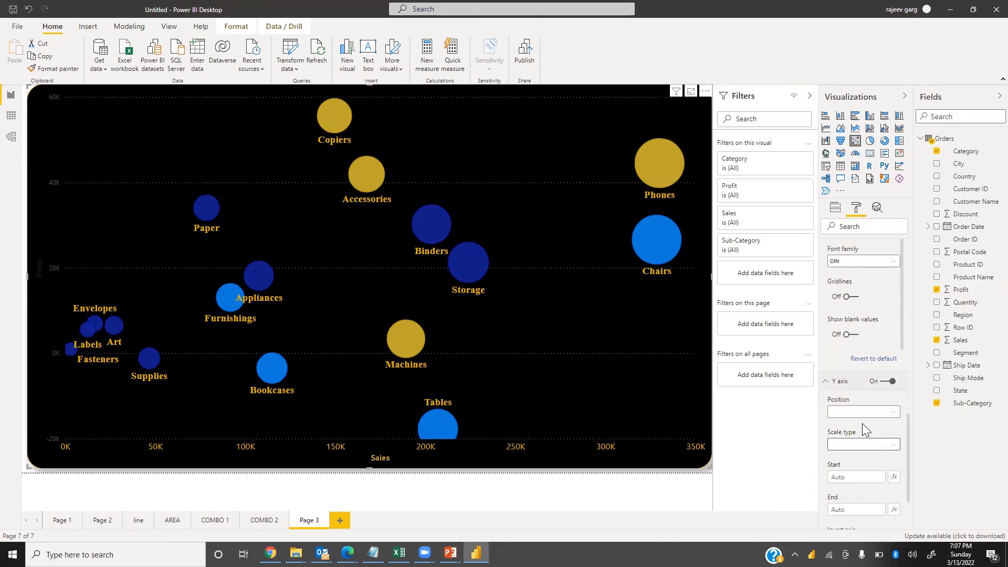
scroll(856, 463, down, 5)
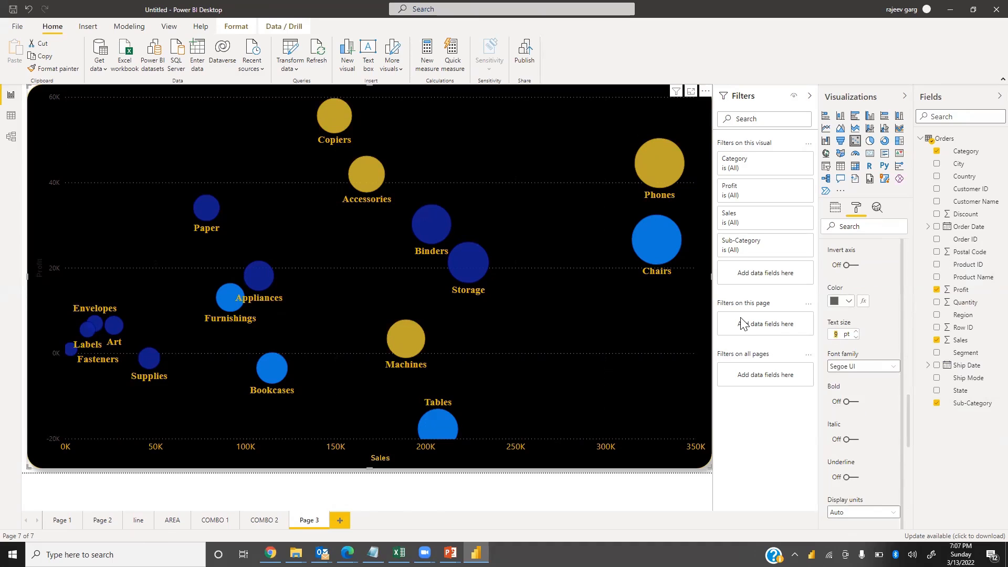
text(12)
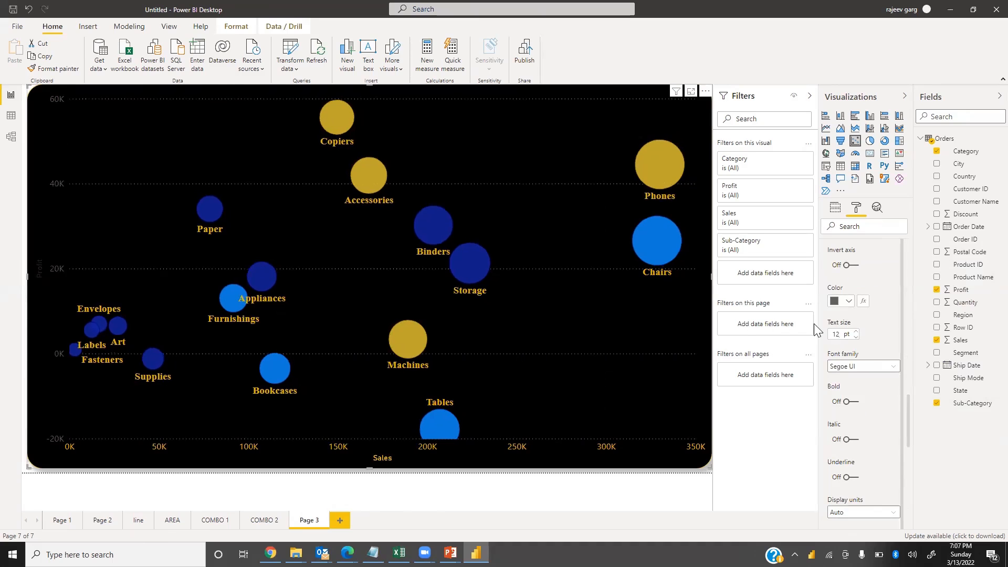
click(848, 303)
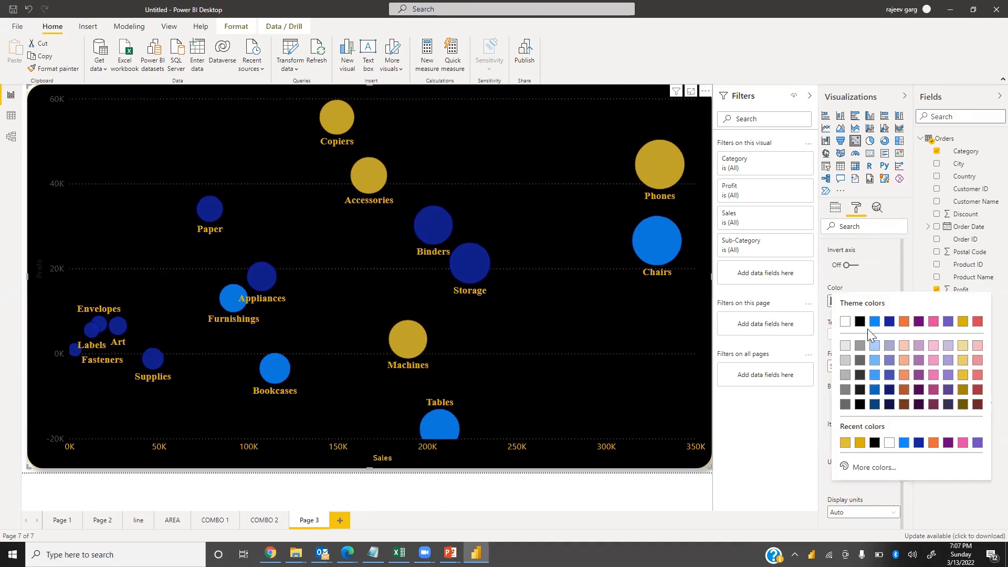
click(962, 322)
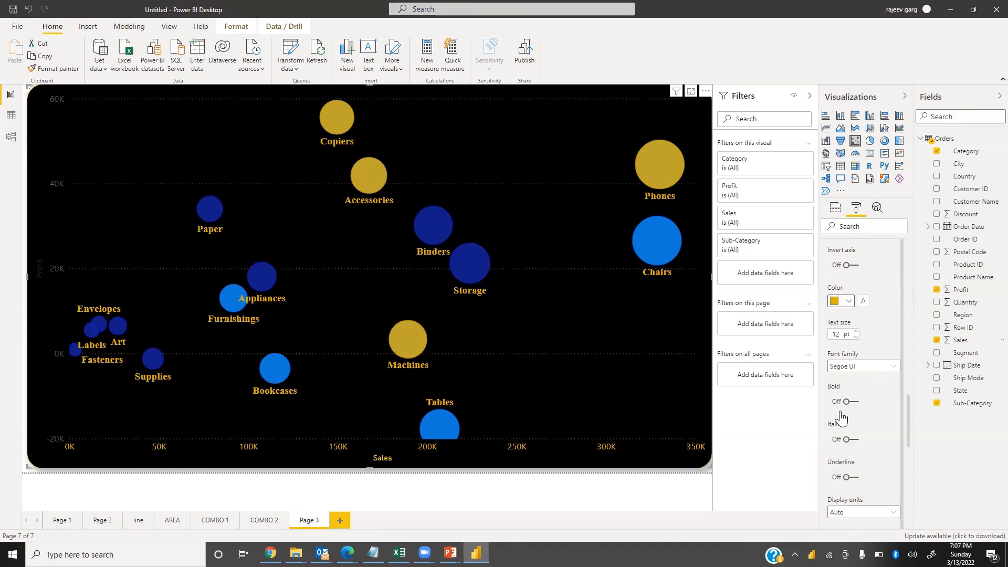
Set the Y axis title colour to gold and turn off the Y axis gridlines
scroll(867, 408, down, 5)
scroll(864, 410, down, 3)
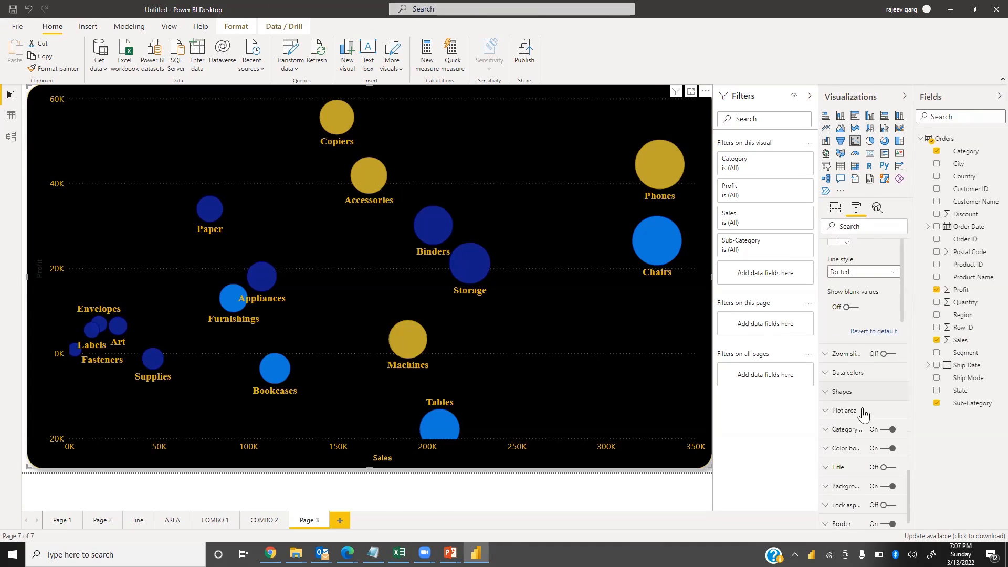
scroll(861, 336, up, 5)
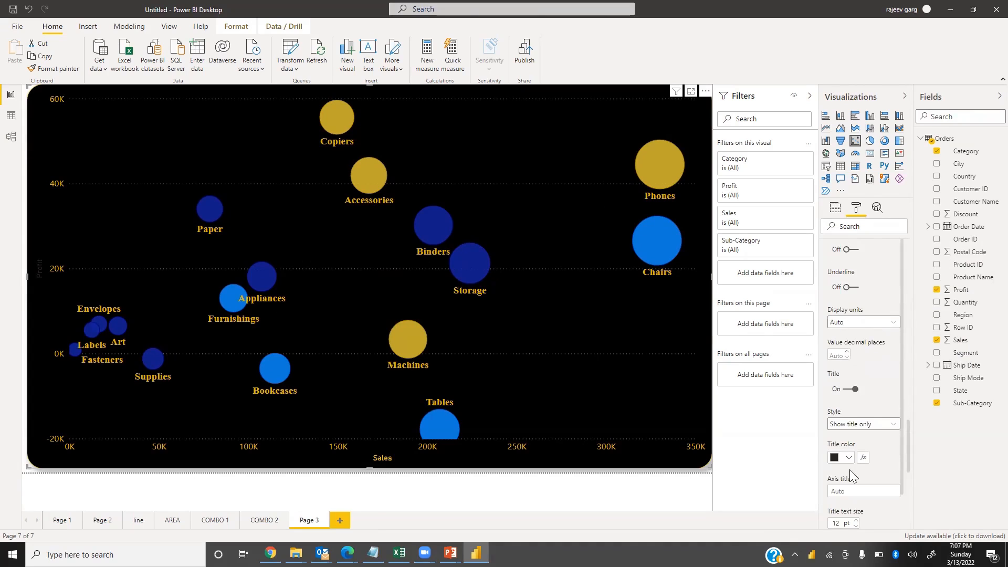
click(846, 461)
click(841, 409)
scroll(882, 407, down, 3)
click(854, 450)
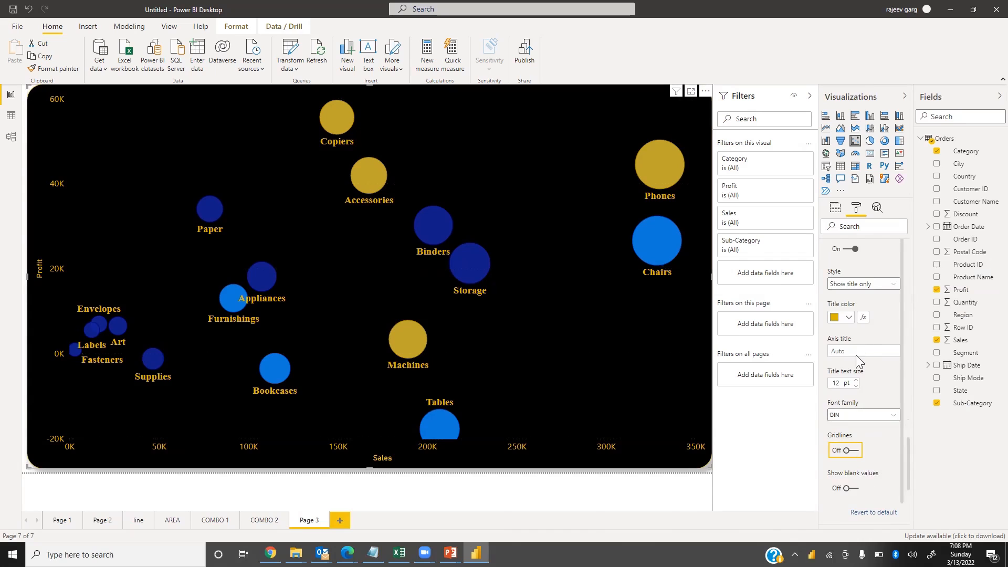
Set the scatter chart marker size to -16
scroll(841, 366, down, 5)
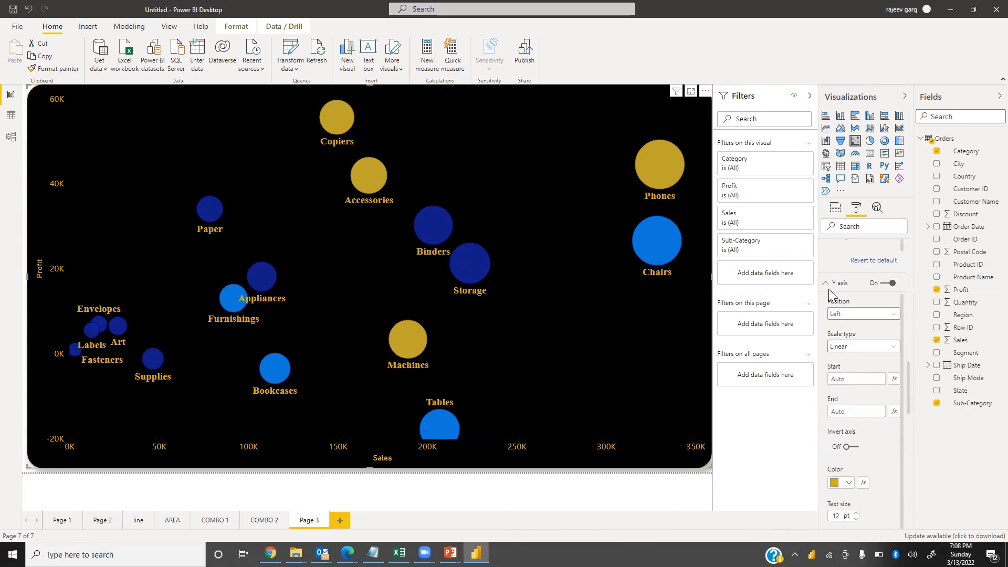
click(839, 284)
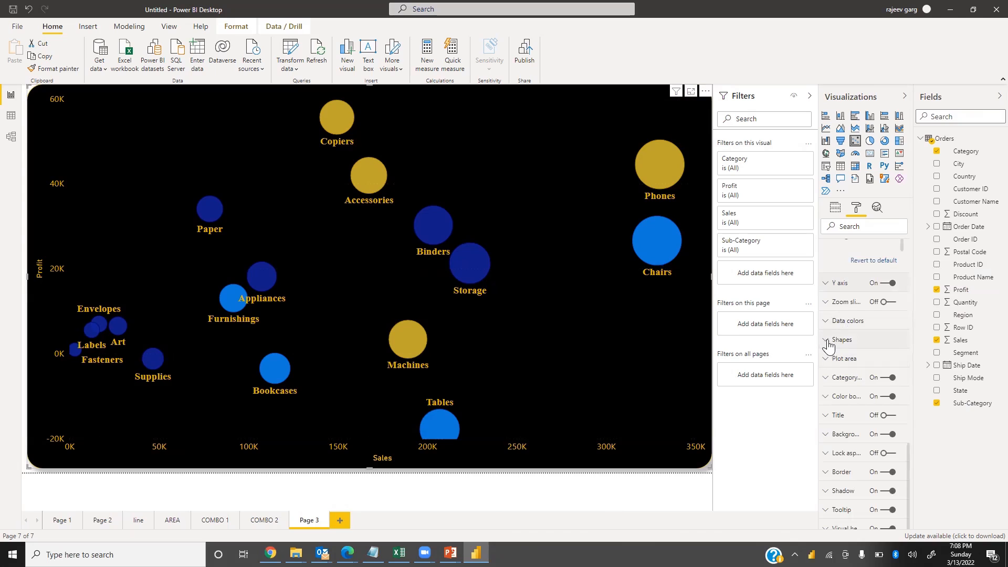
click(827, 344)
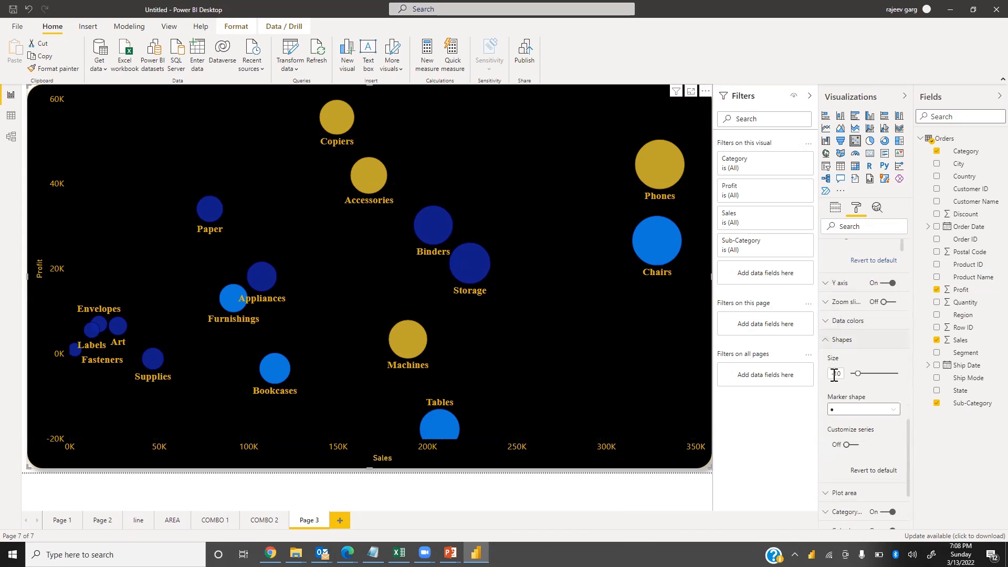
drag(856, 370, 958, 387)
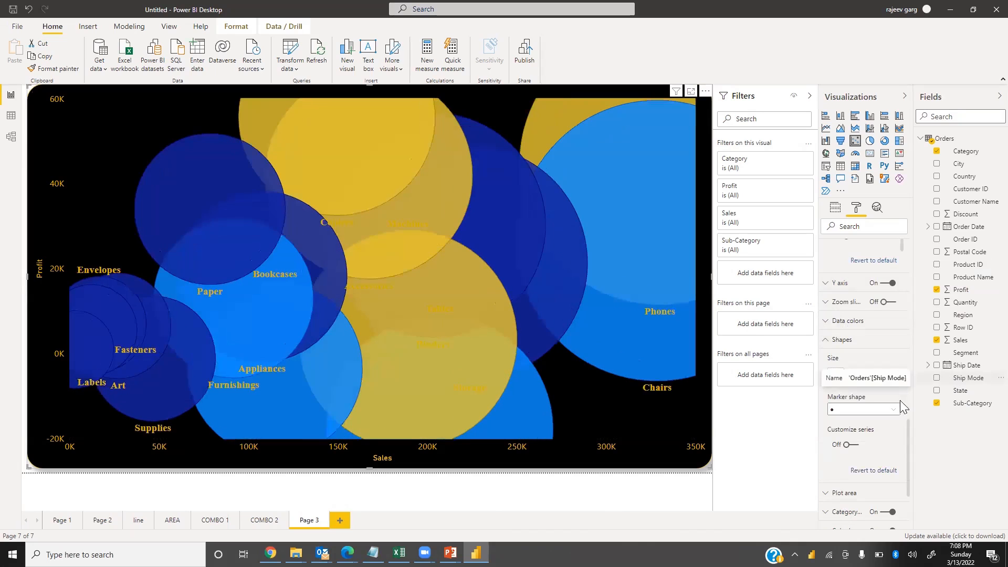
drag(893, 374, 857, 373)
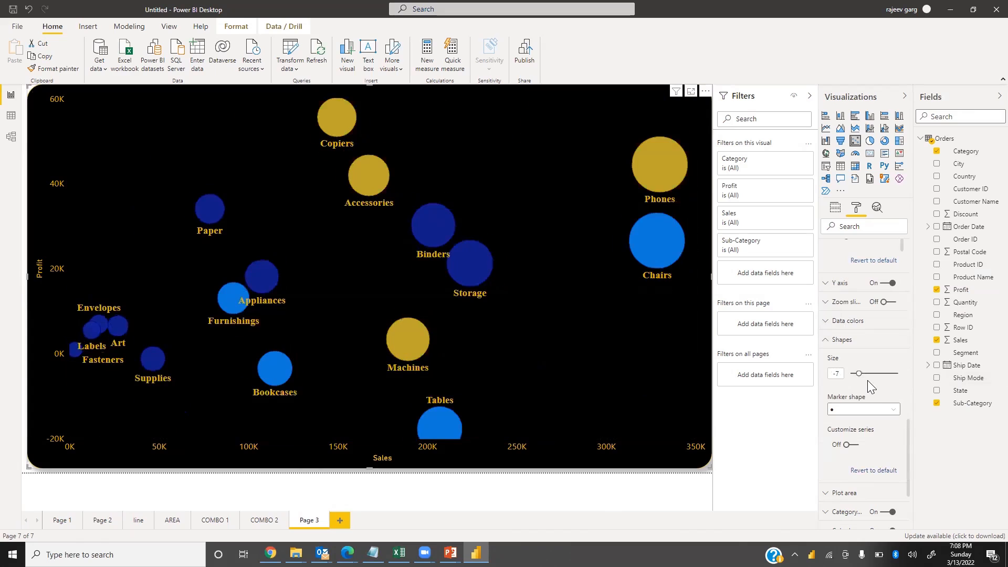
drag(860, 374, 857, 374)
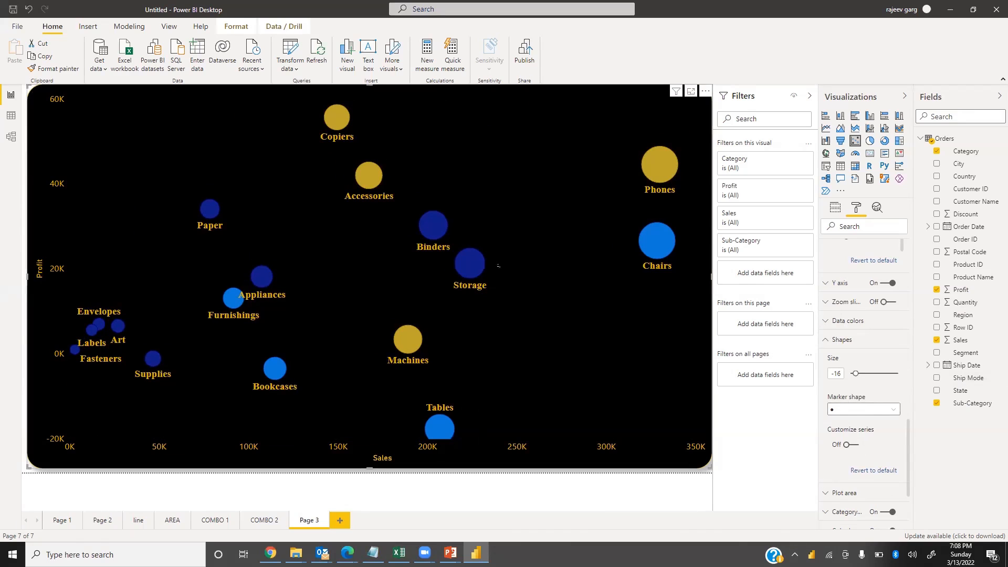
Try the square, diamond and triangle marker shapes, then restore the circle marker shape
click(855, 413)
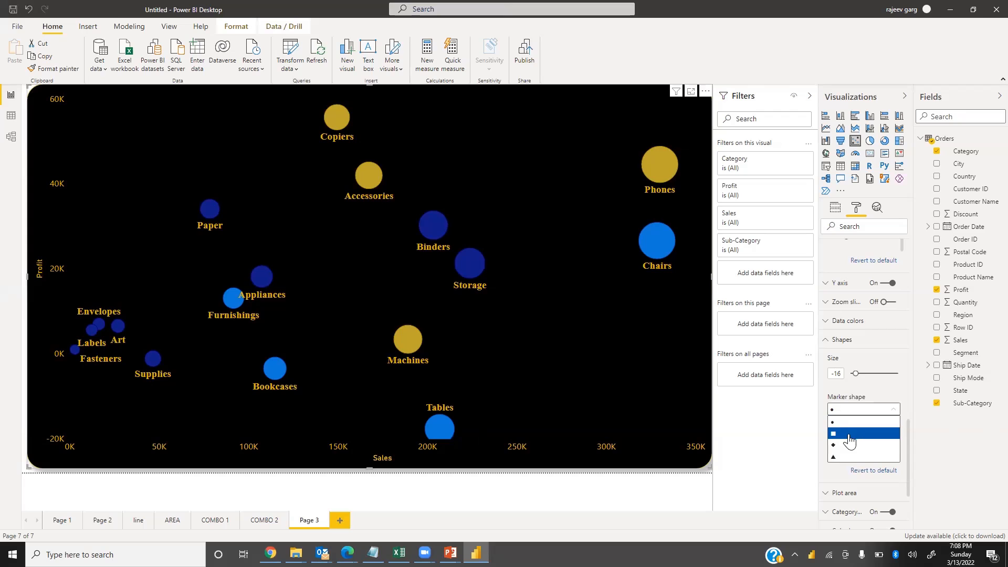
click(851, 435)
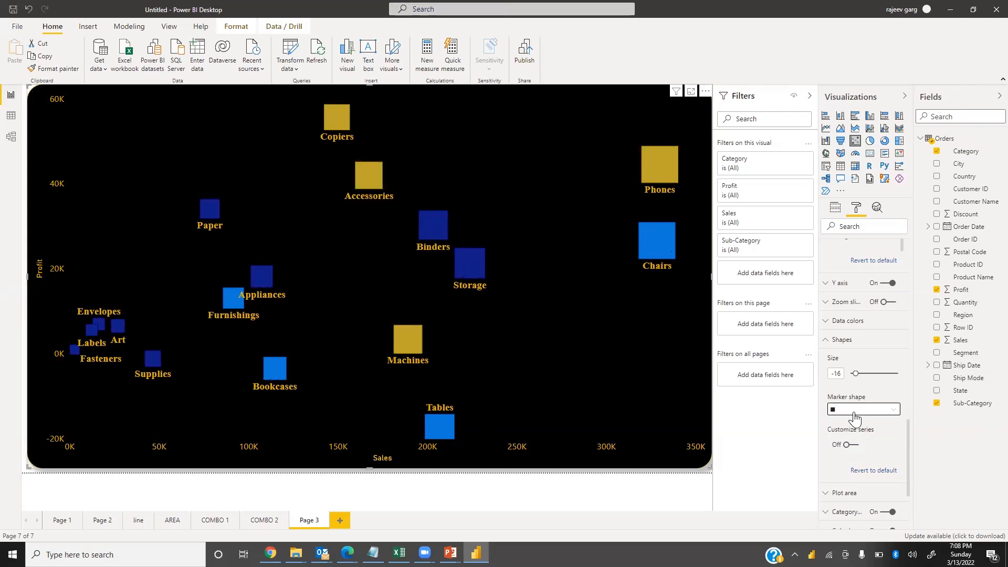
click(855, 412)
click(836, 448)
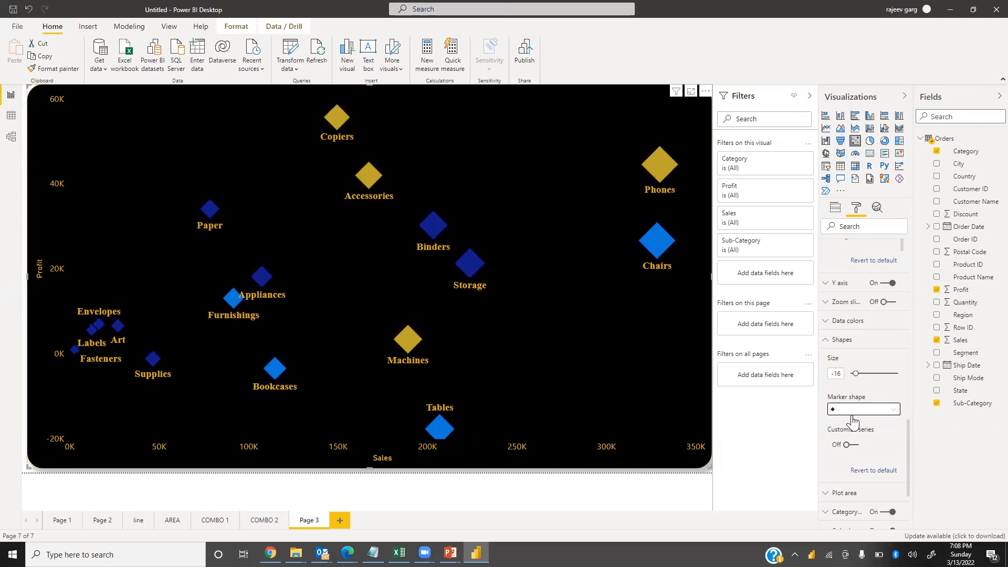
click(853, 412)
click(842, 459)
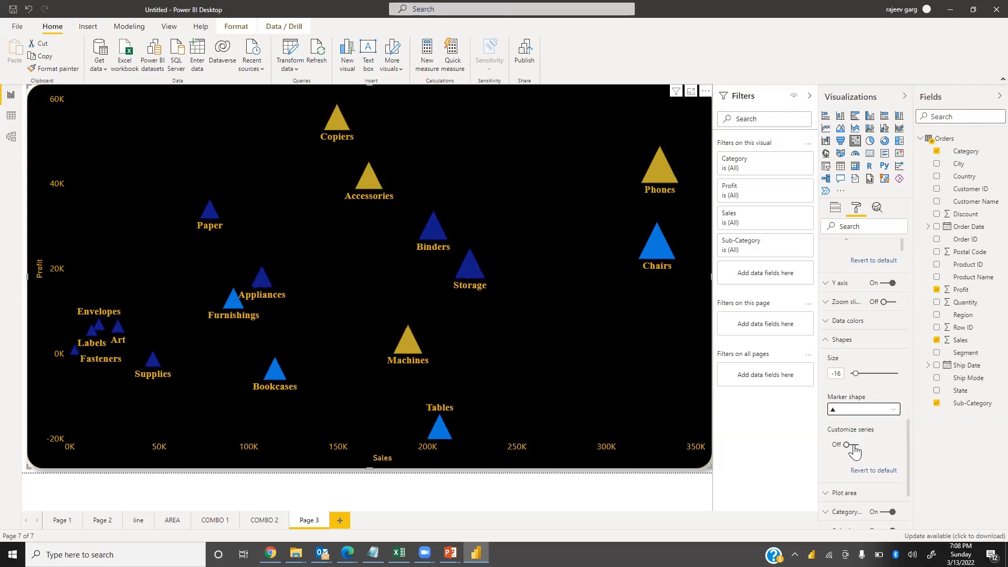
click(835, 409)
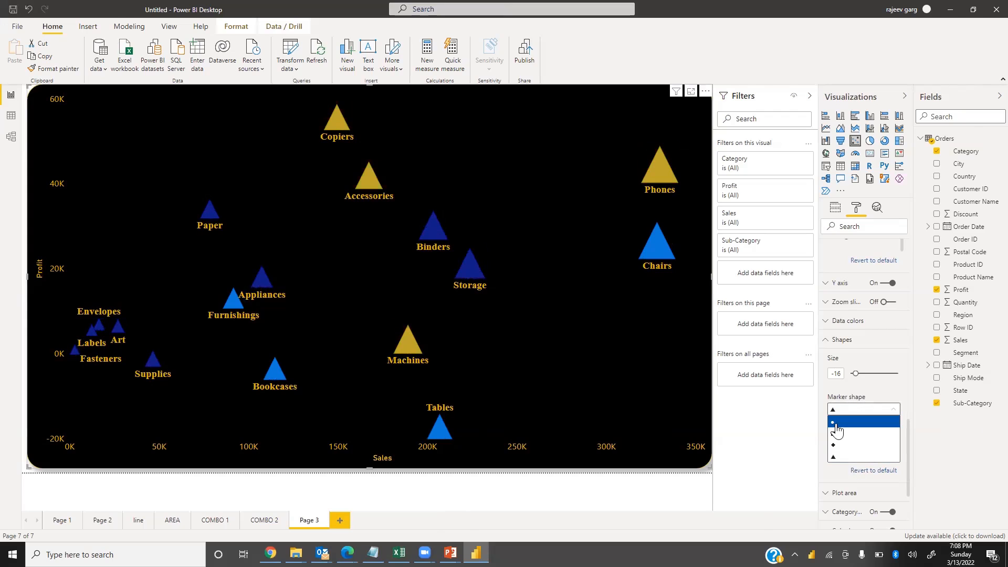
click(837, 425)
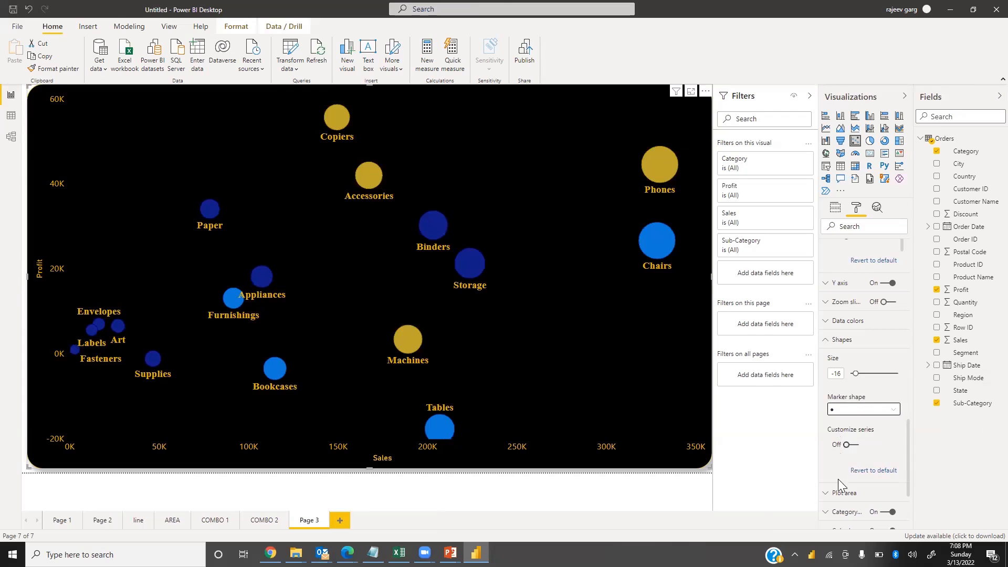
Turn on Customize series and open the Furniture series and marker shape lists, then turn it back off
click(828, 340)
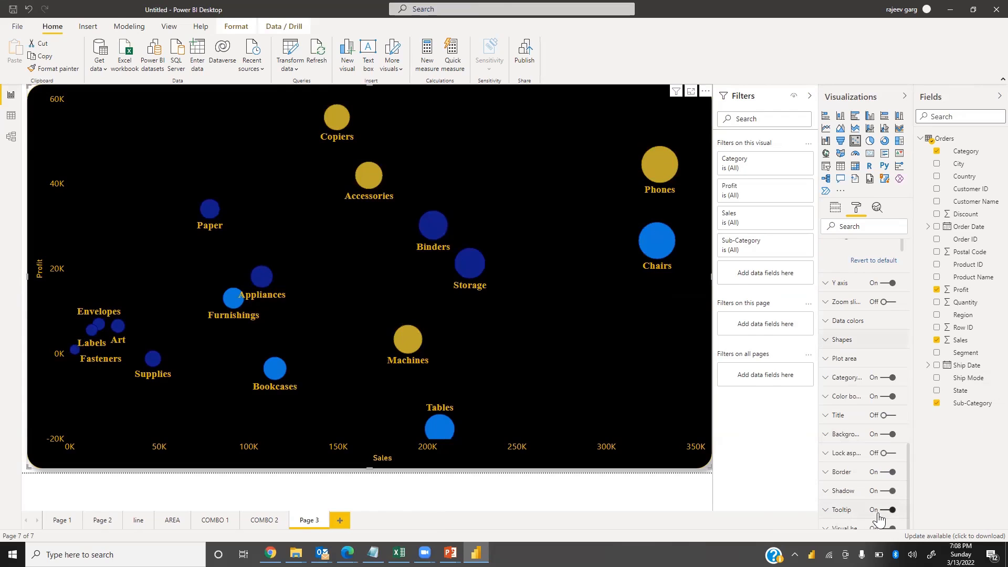
click(829, 341)
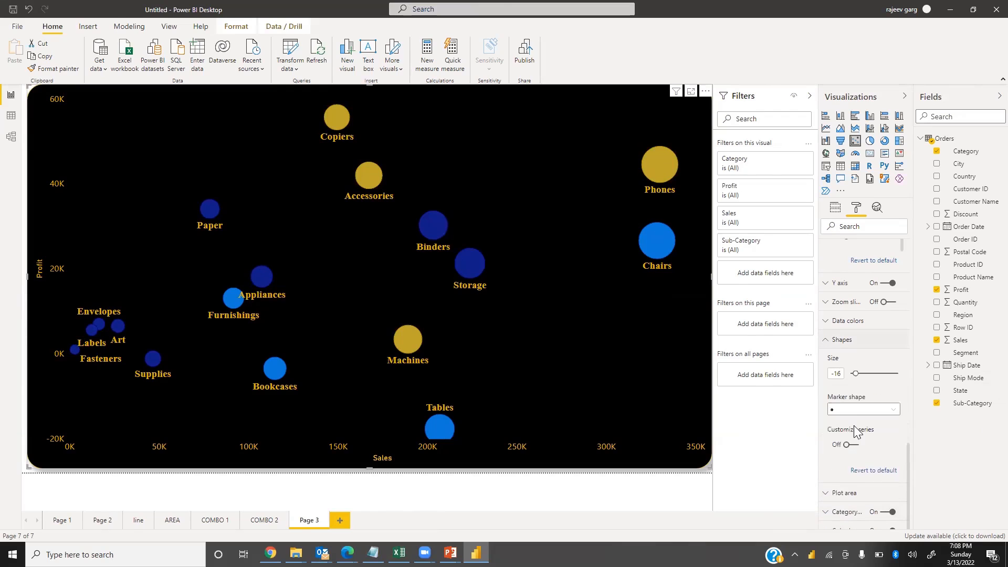
click(849, 450)
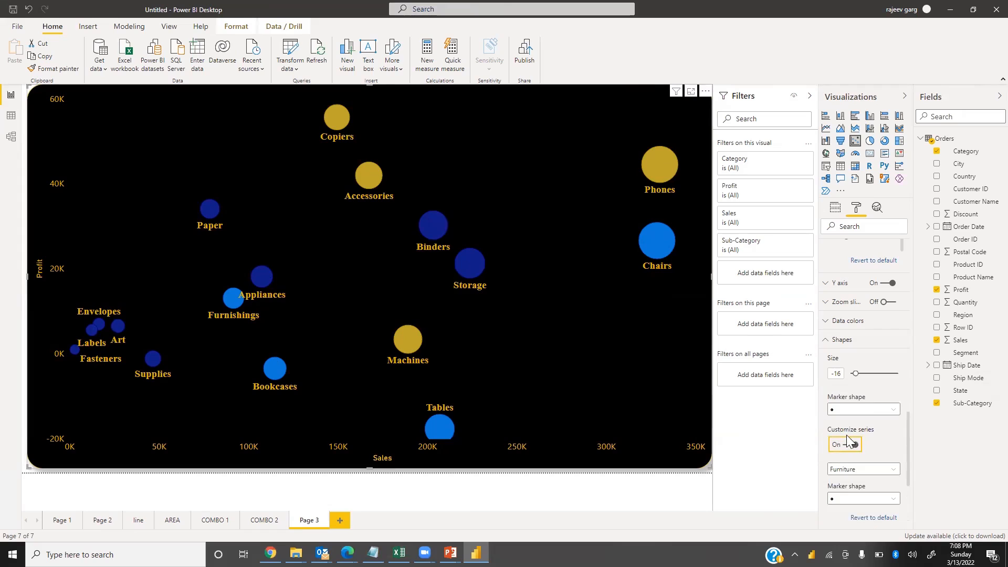
scroll(891, 443, down, 2)
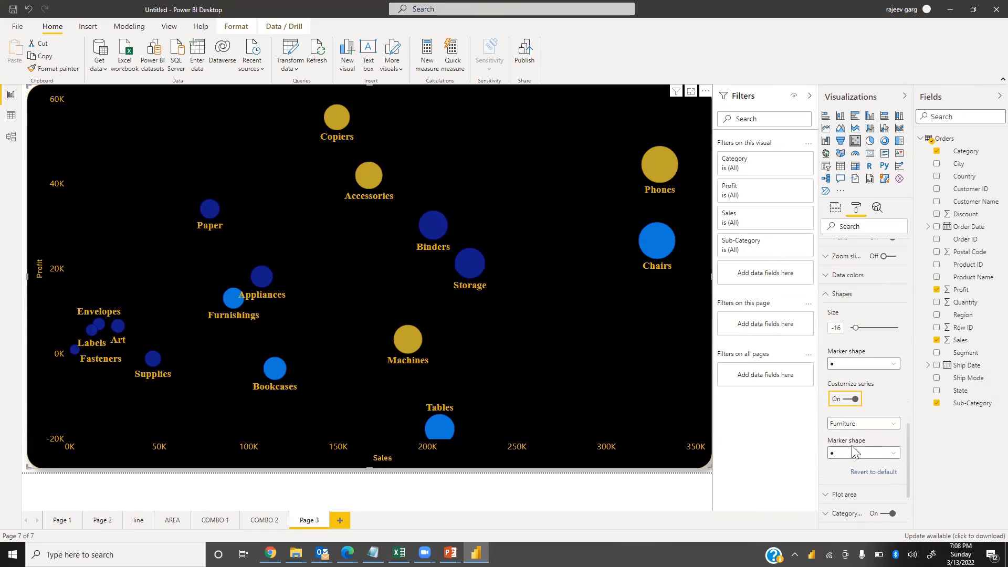
click(872, 424)
click(947, 430)
click(892, 451)
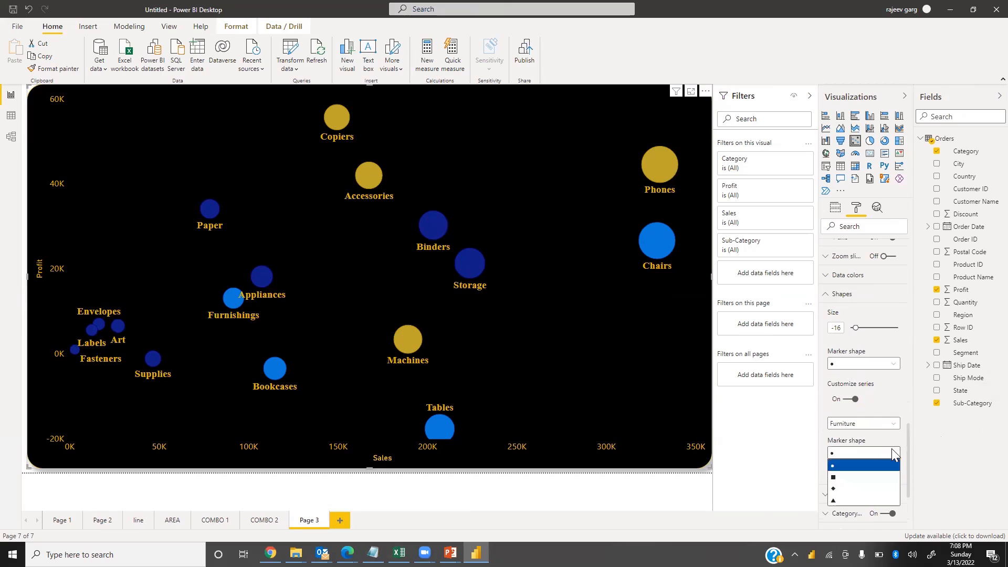
click(951, 457)
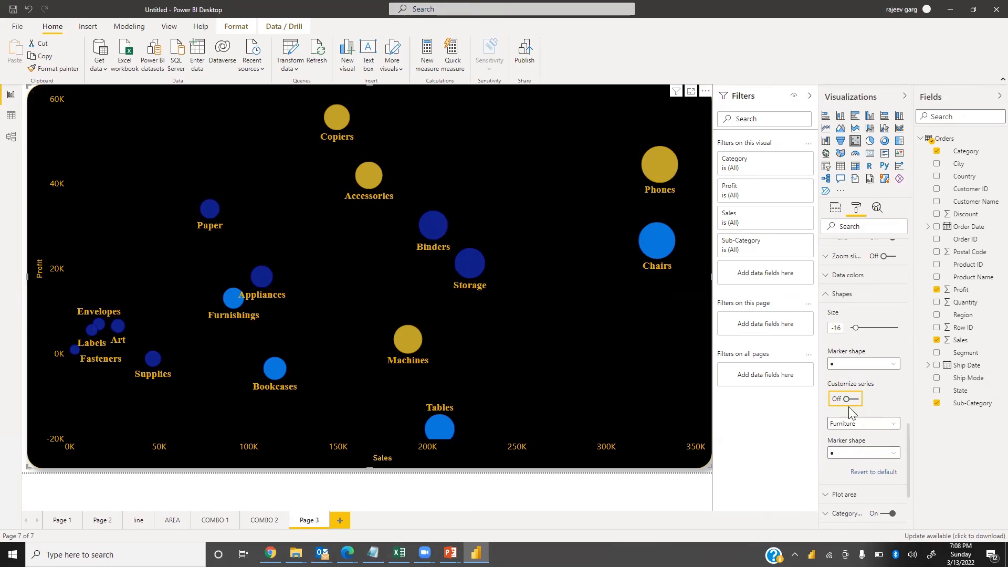
Resize the scatter chart slightly smaller from its corner and nudge it into place on the page
scroll(845, 415, up, 3)
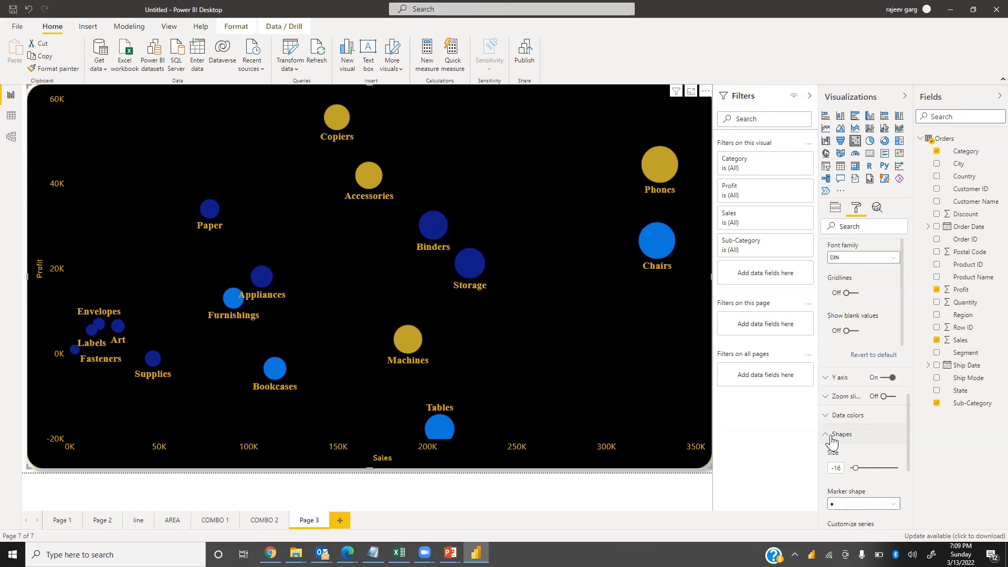
click(832, 435)
scroll(900, 413, down, 2)
click(895, 413)
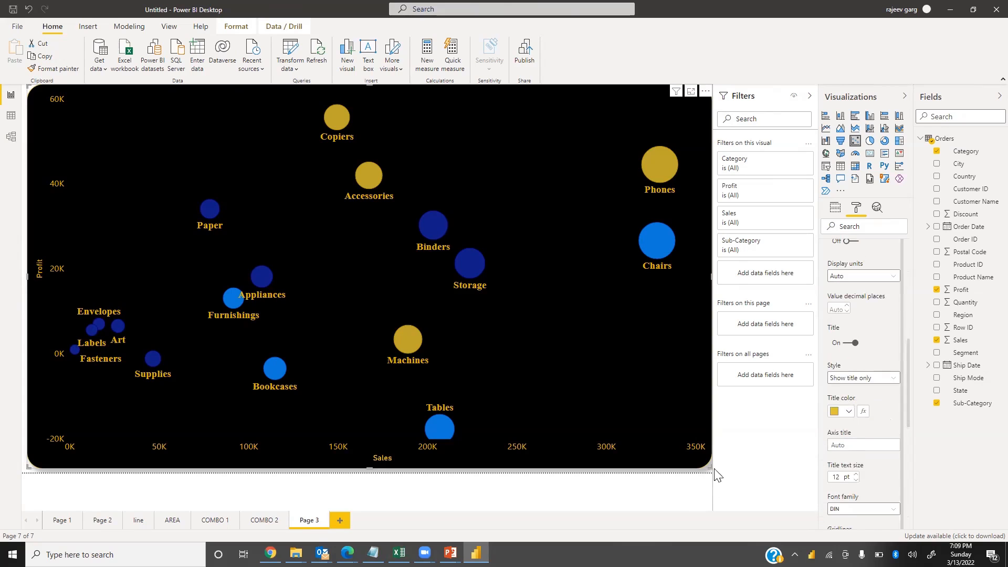
drag(710, 466, 694, 443)
drag(605, 333, 613, 347)
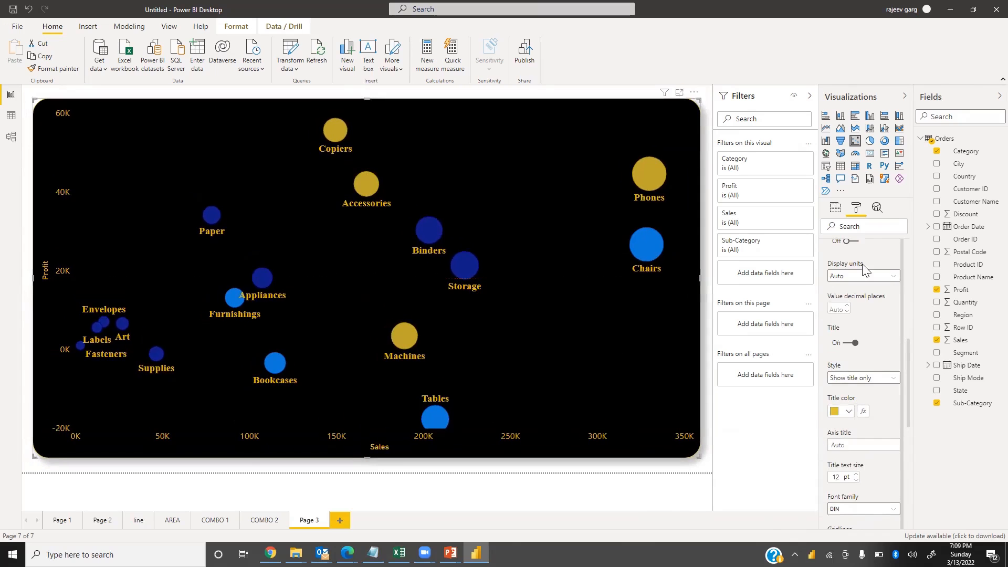
Add Order Date to the scatter chart's Play Axis and start the animation
click(835, 208)
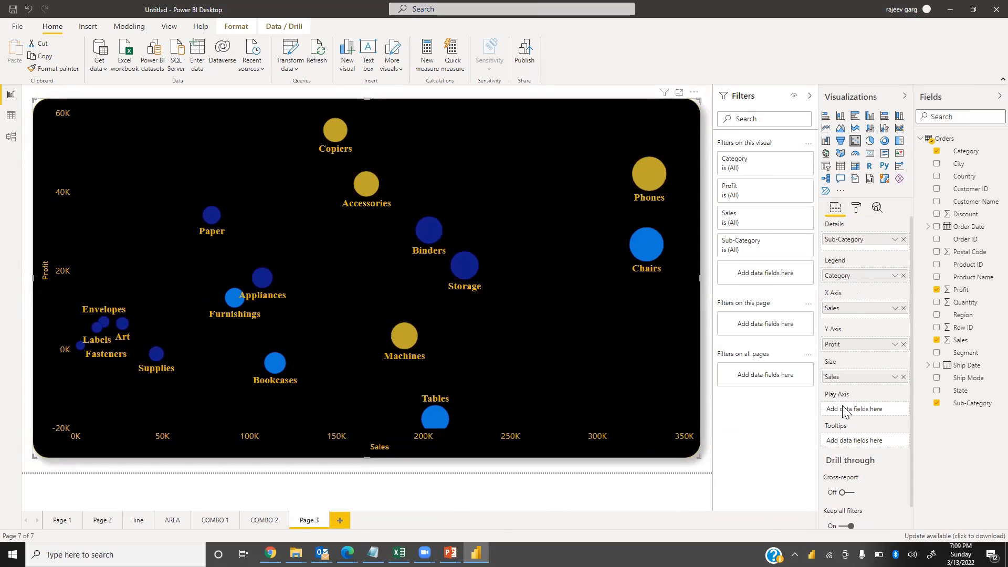
drag(968, 226, 866, 413)
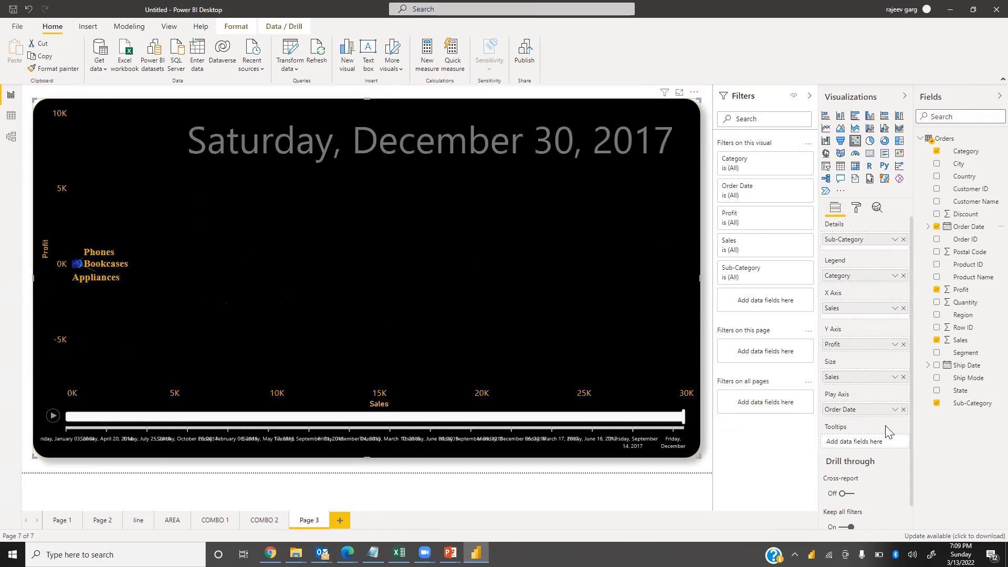
click(52, 417)
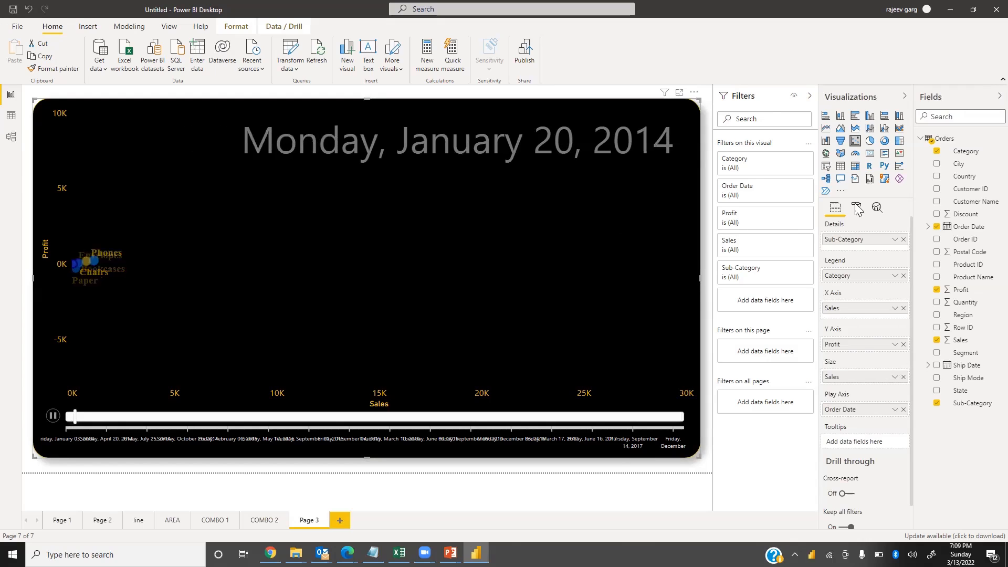
Switch the Play Axis Order Date to its Date Hierarchy and play the scatter animation year by year
click(895, 410)
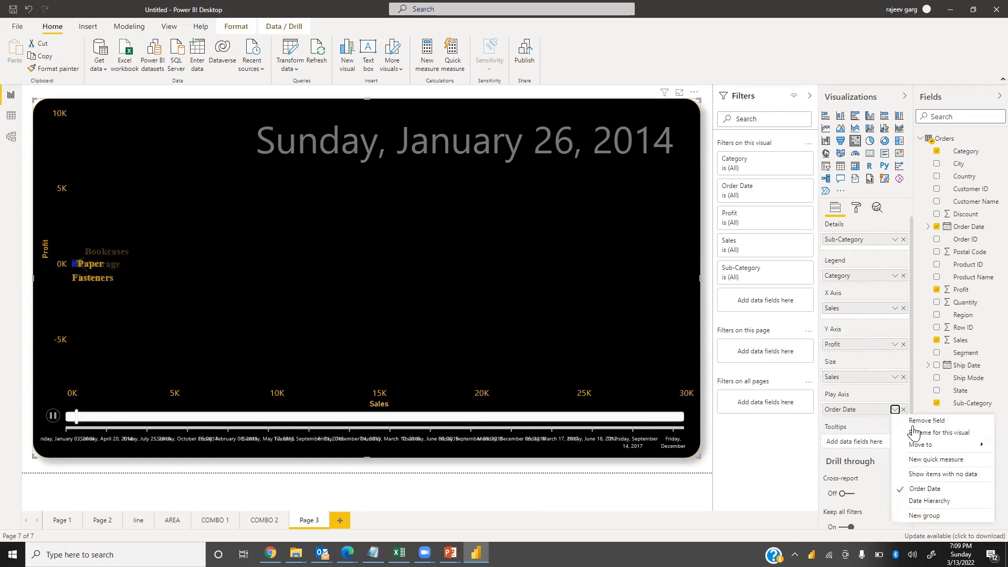
click(924, 505)
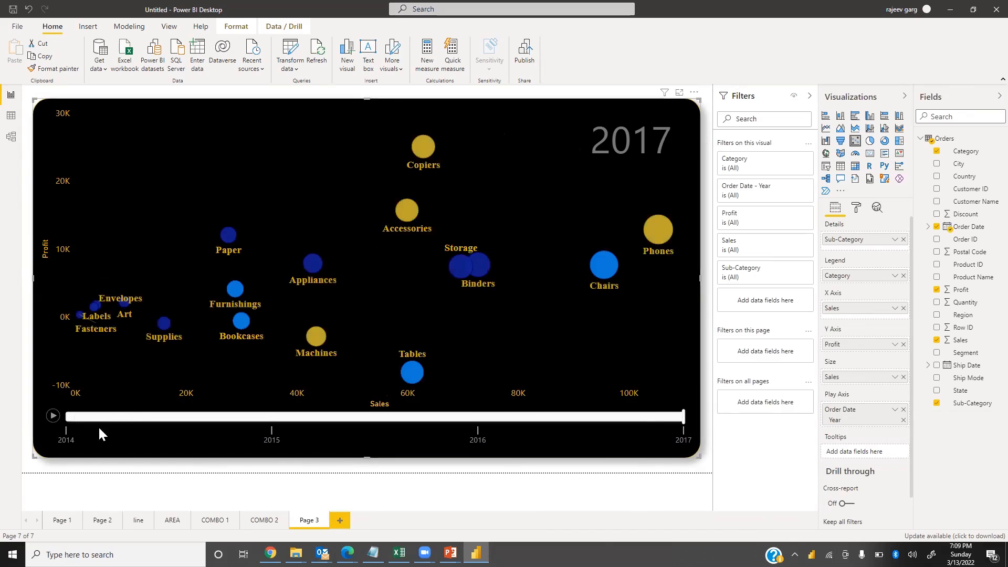
click(52, 420)
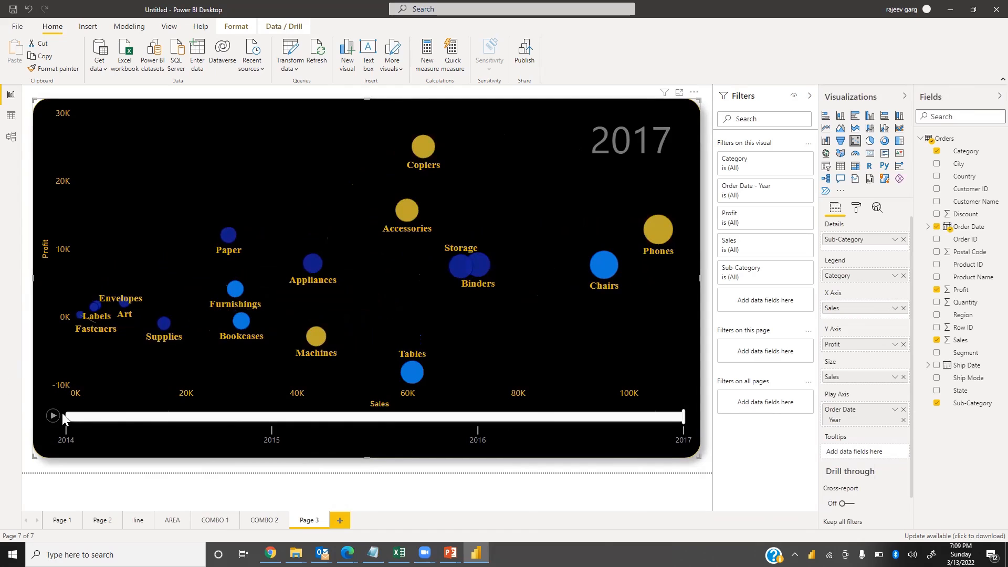
click(52, 416)
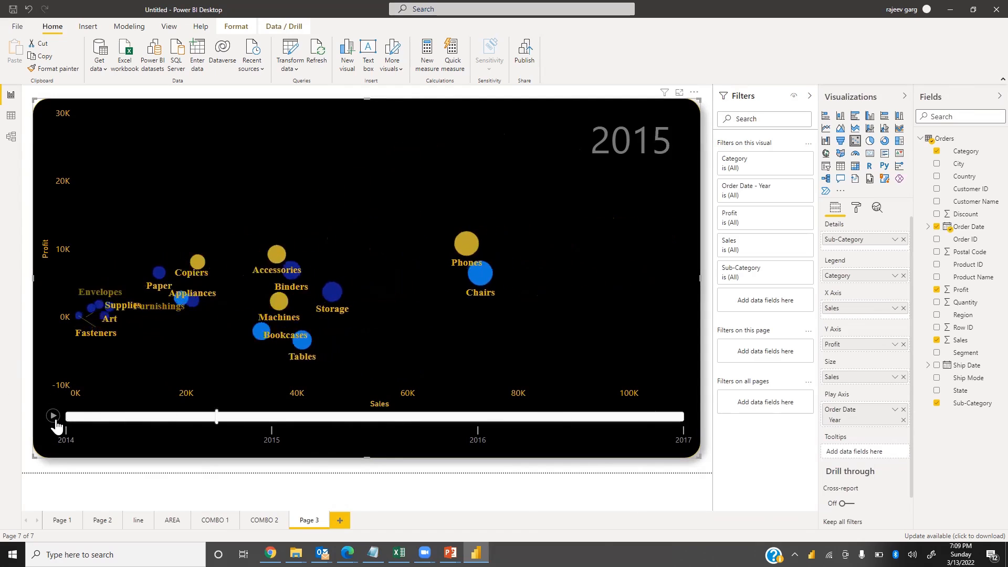
click(53, 416)
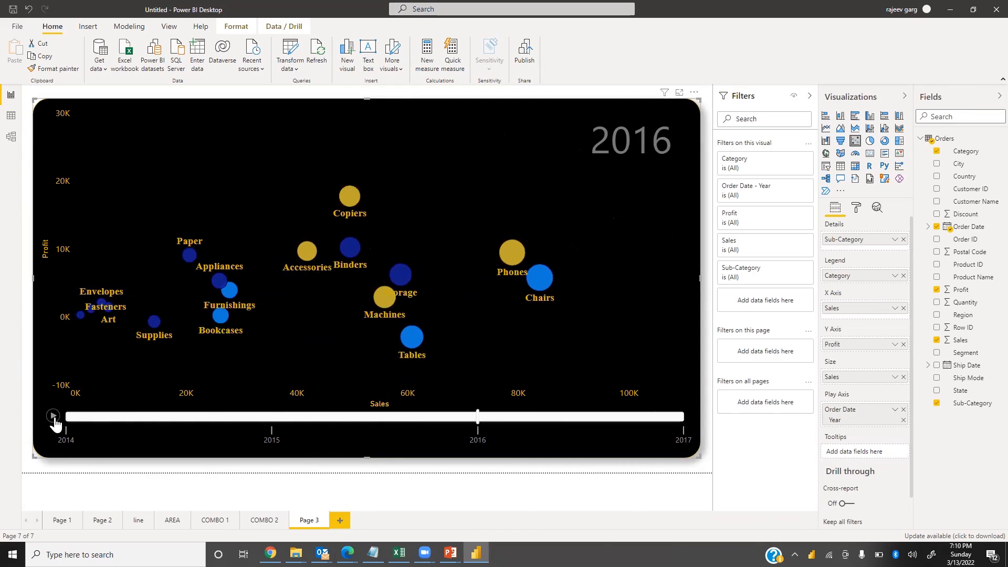
click(53, 416)
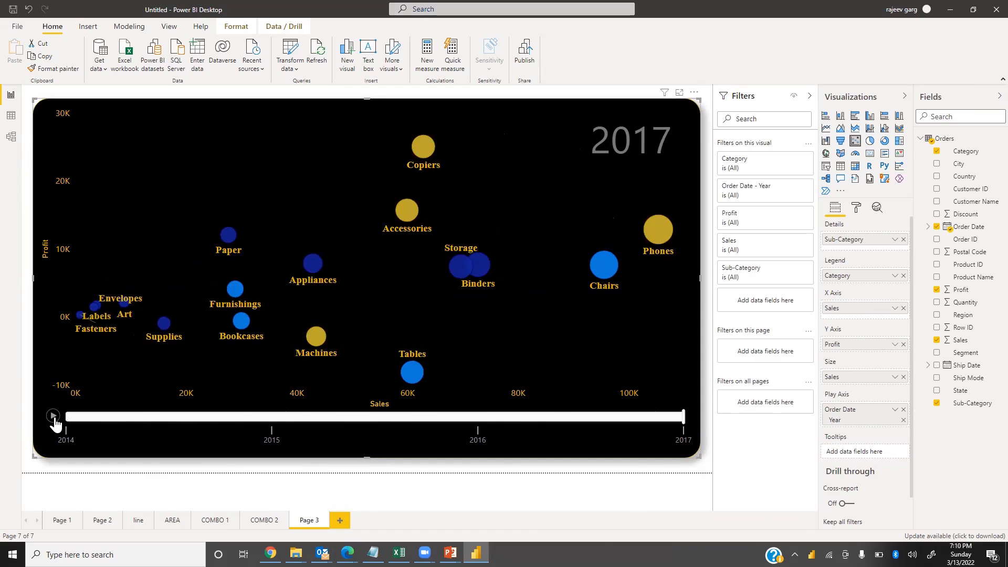
click(54, 417)
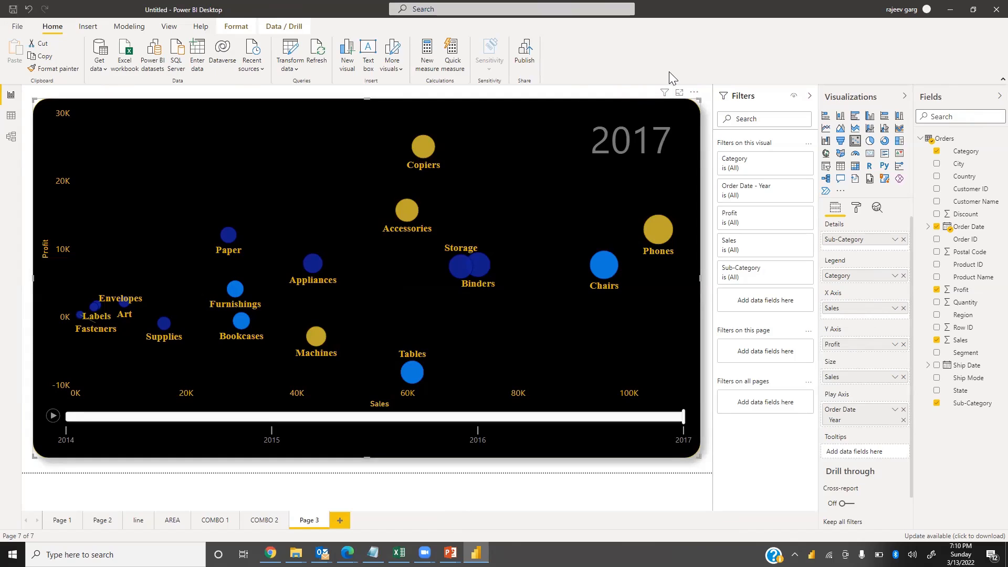
Select individual sub-category bubbles such as Copiers, Accessories, Phones, Chairs and Tables to trace their paths across the years
click(417, 148)
mouse_move(421, 150)
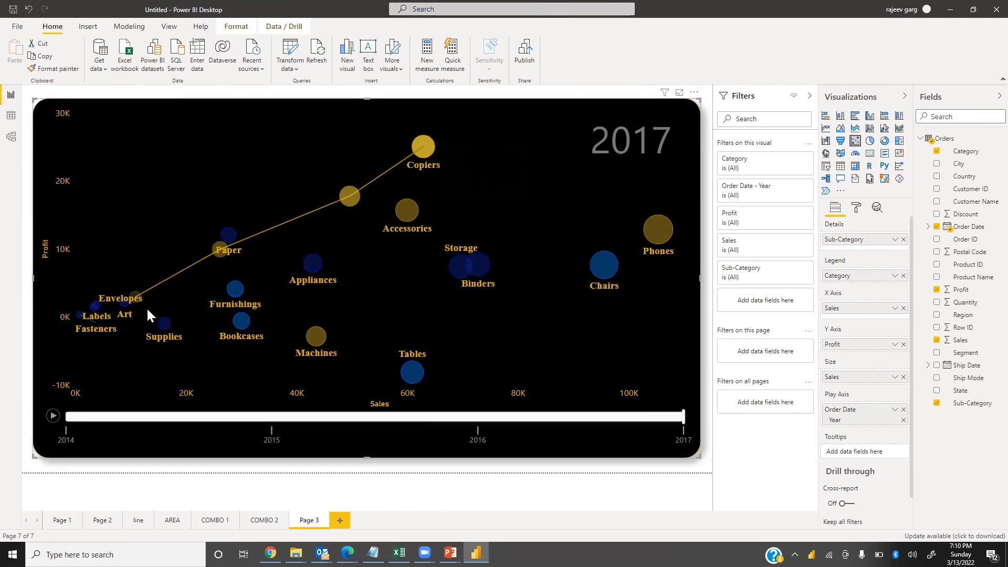
mouse_move(139, 298)
click(408, 211)
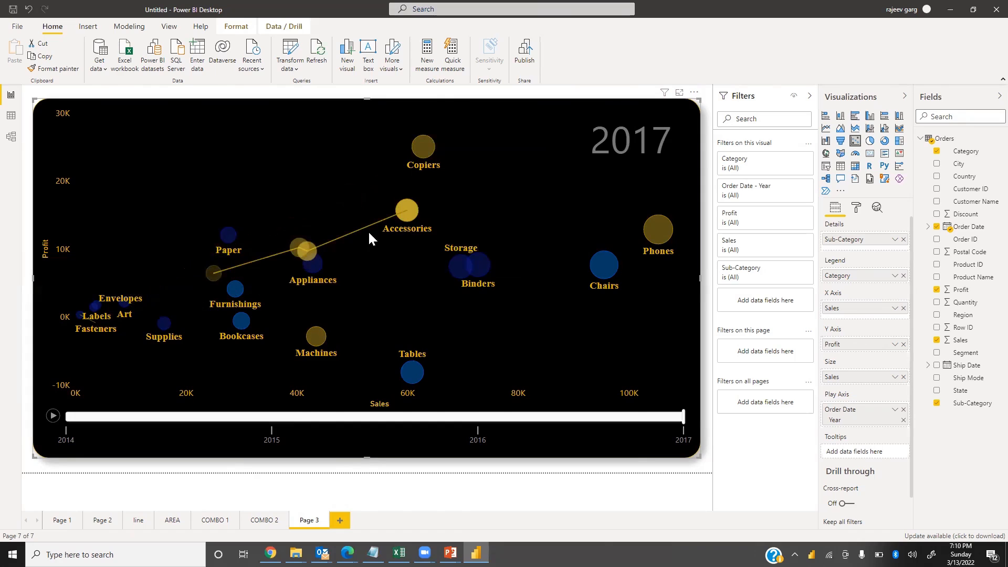
click(656, 234)
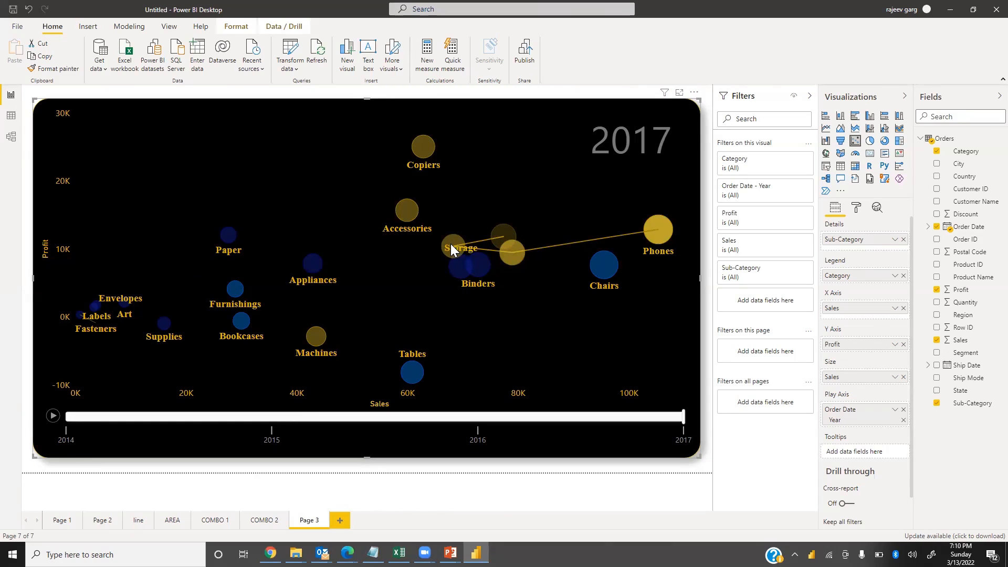
mouse_move(450, 247)
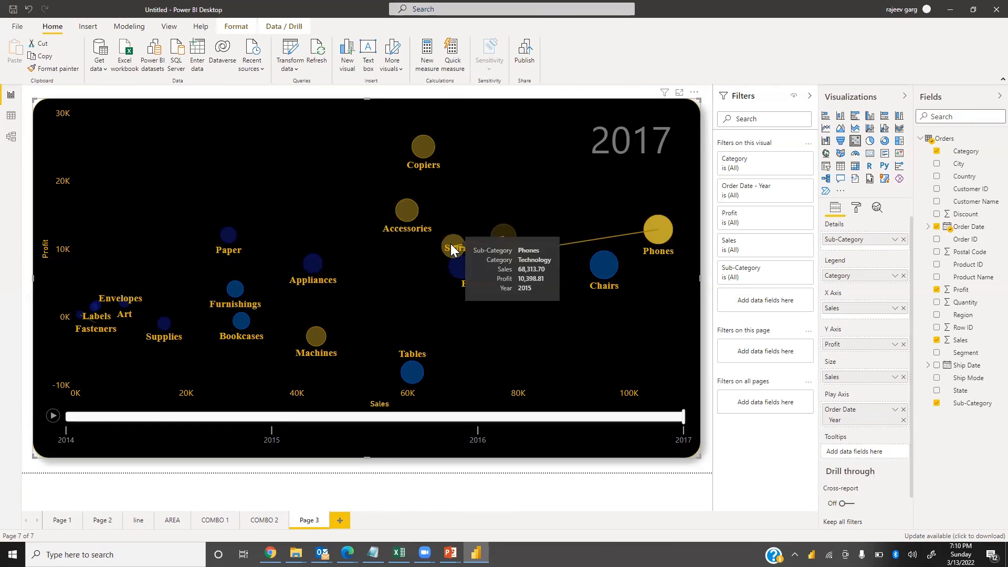
mouse_move(508, 255)
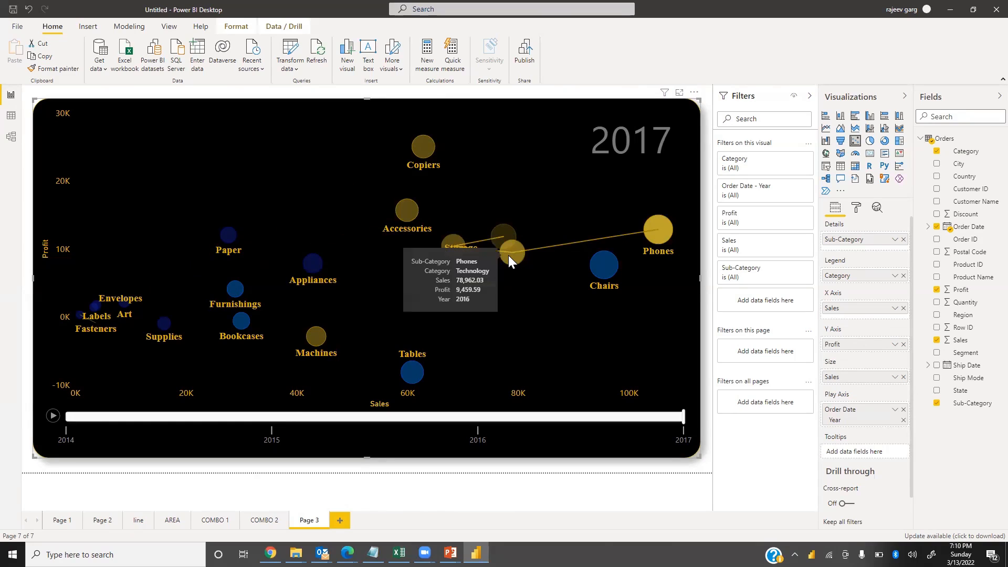
click(607, 264)
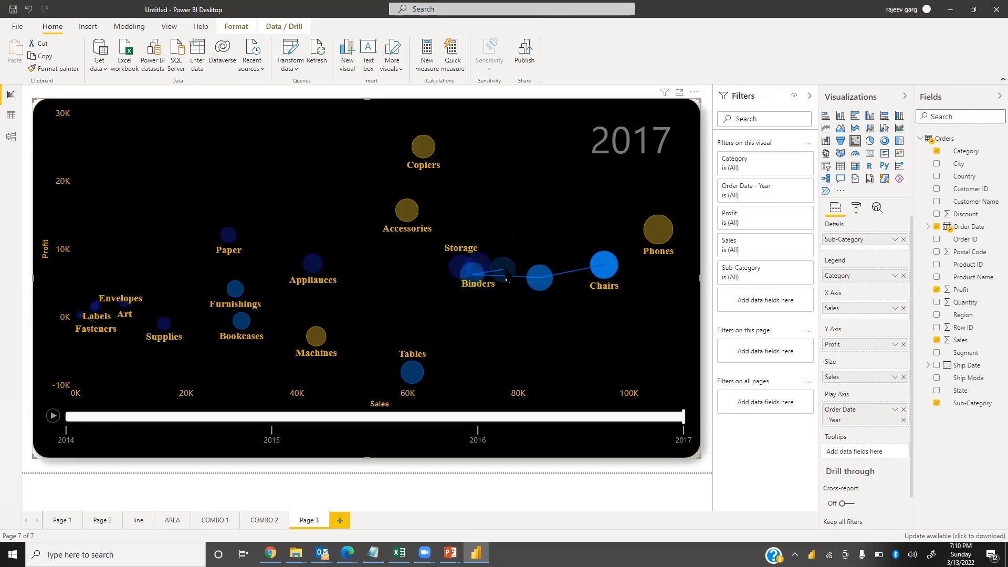
mouse_move(618, 273)
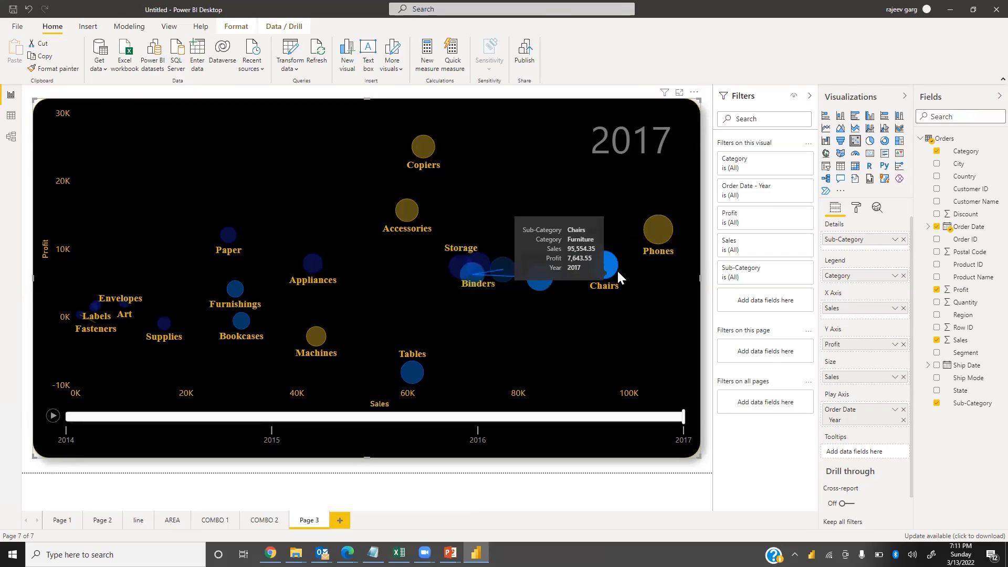
click(414, 373)
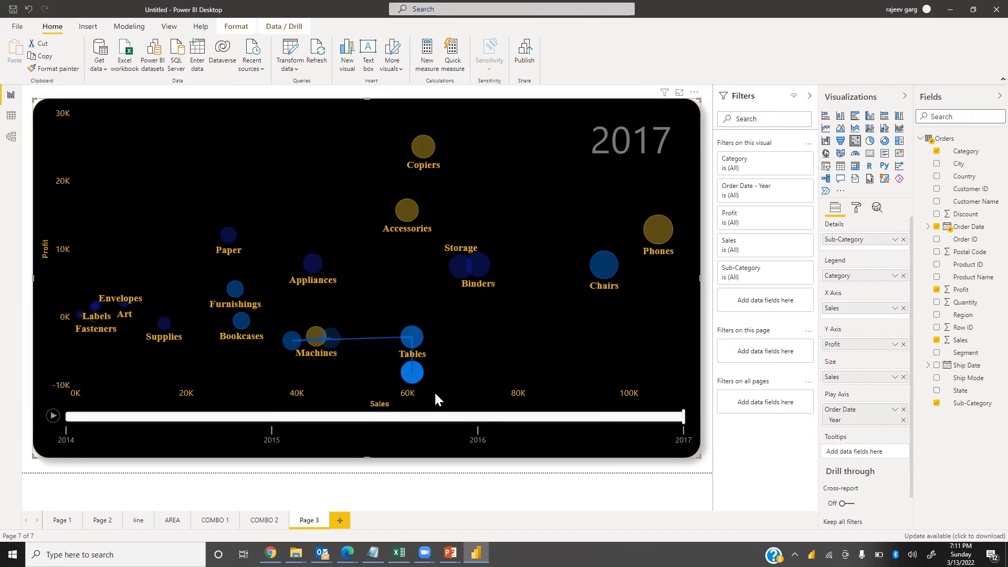
click(480, 365)
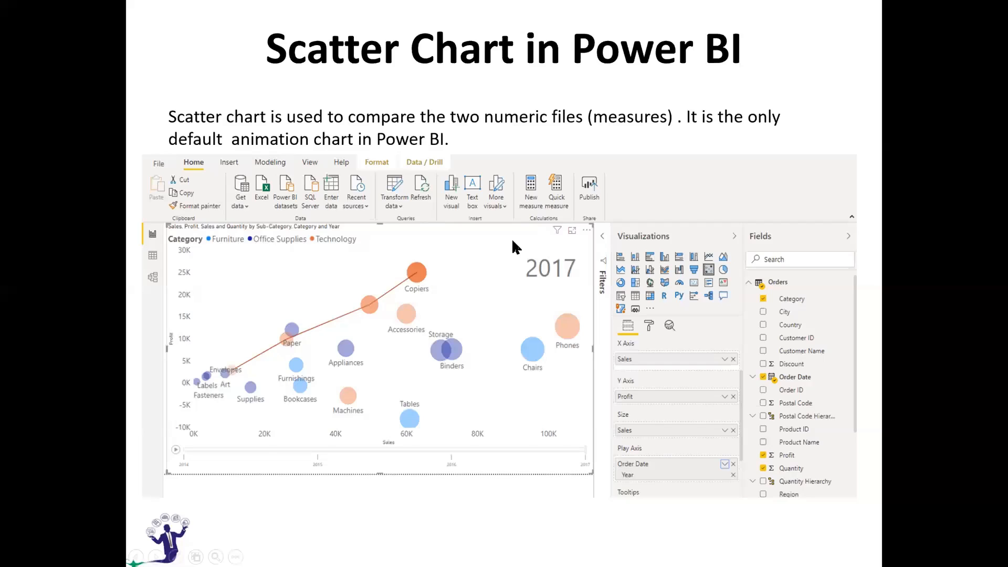
Start renaming the Page 3 report tab
click(512, 238)
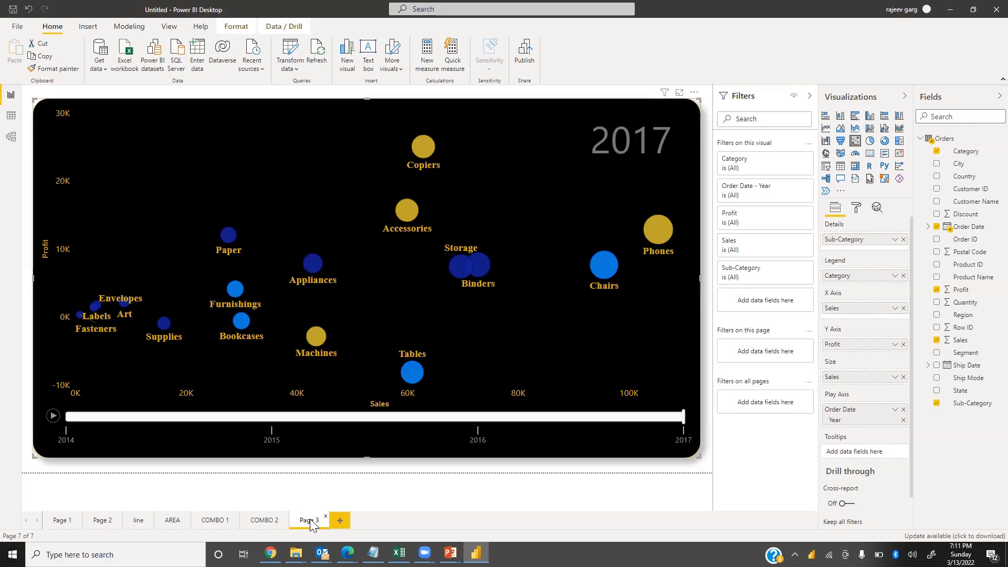
double_click(309, 519)
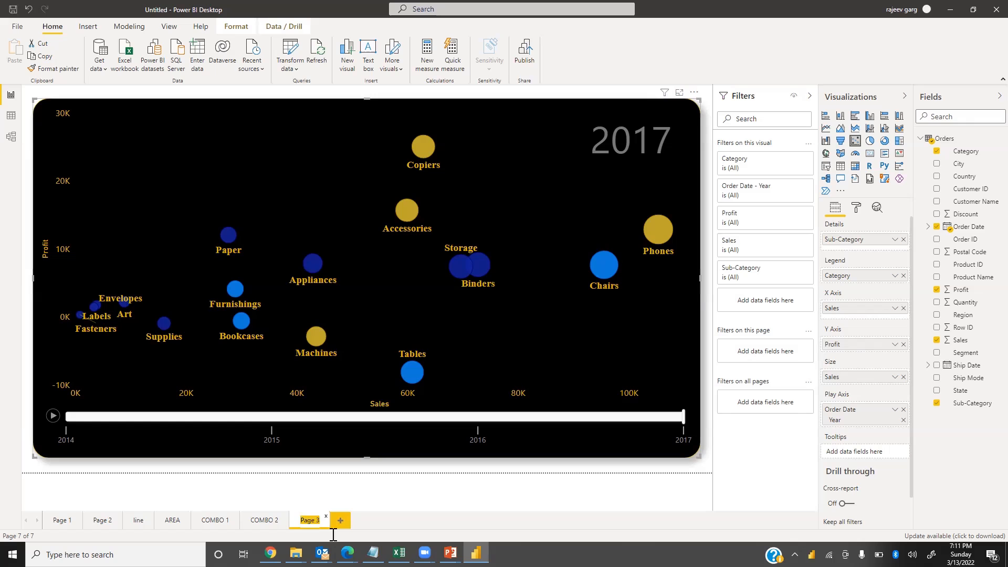
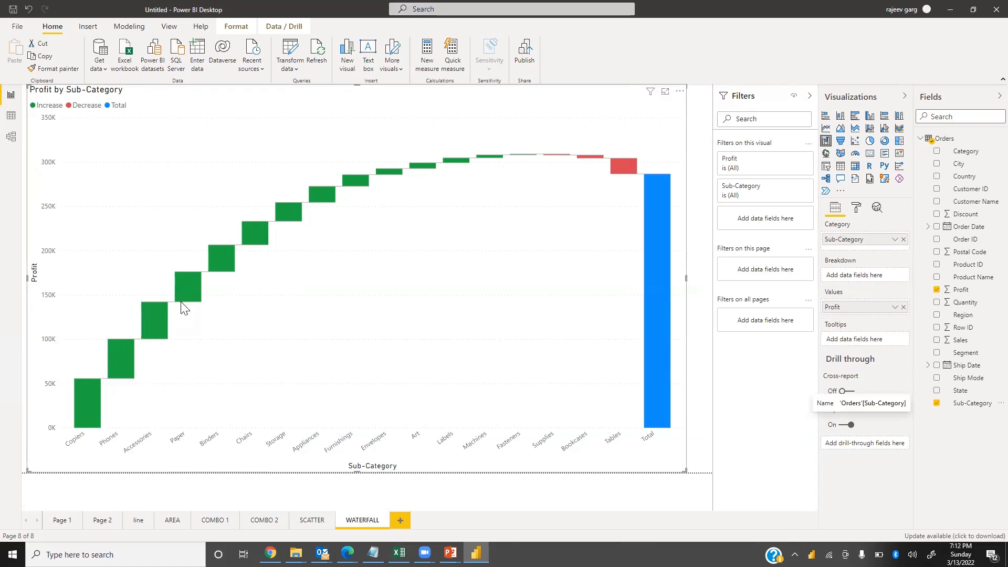
Turn on the waterfall chart's data labels and set their text size to 12 pt
mouse_move(155, 306)
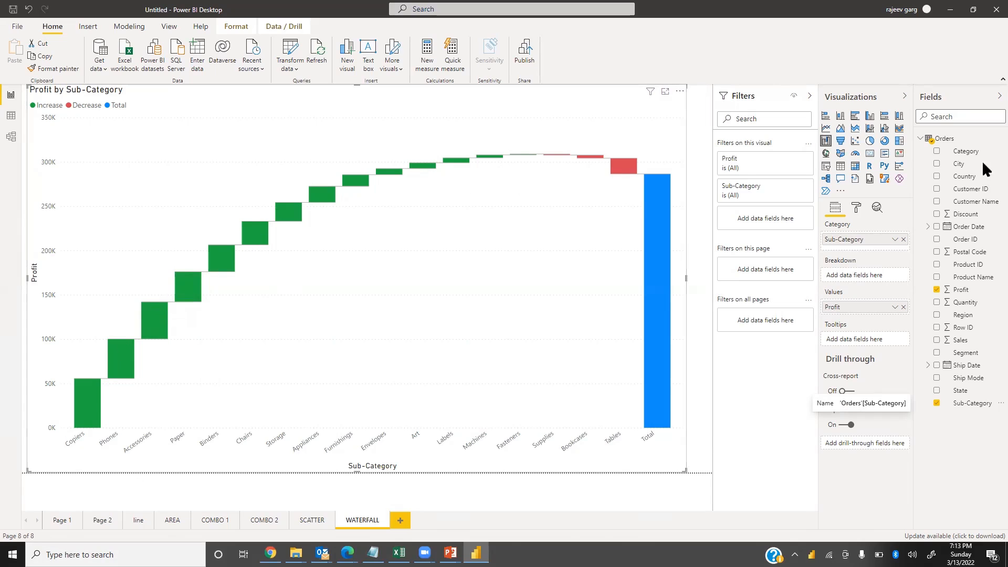
click(856, 207)
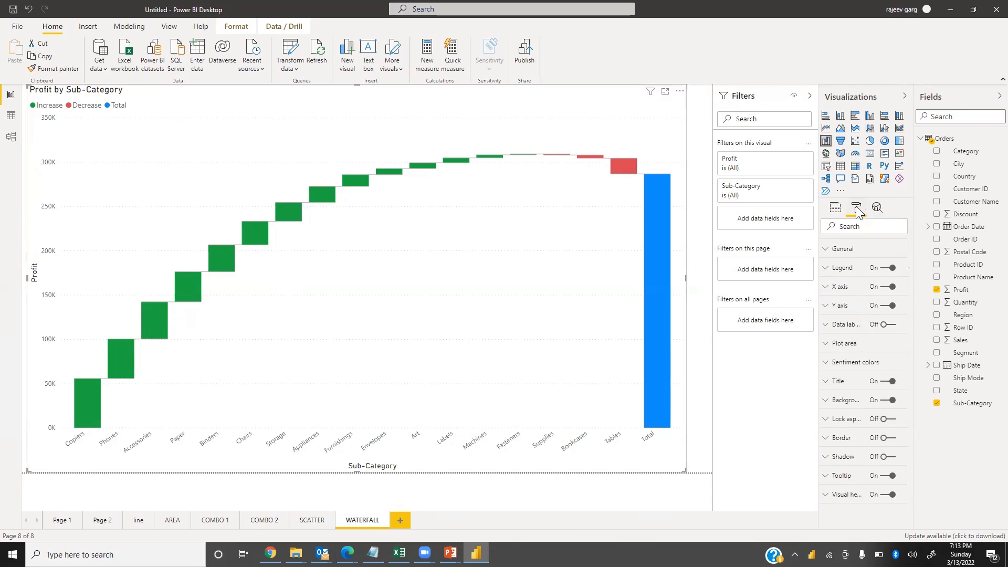
click(890, 325)
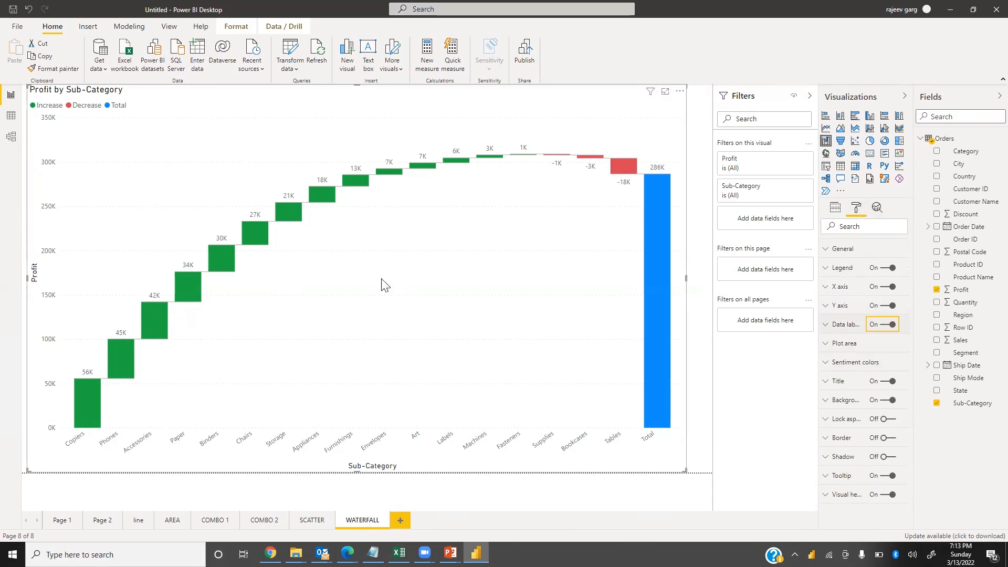
click(825, 324)
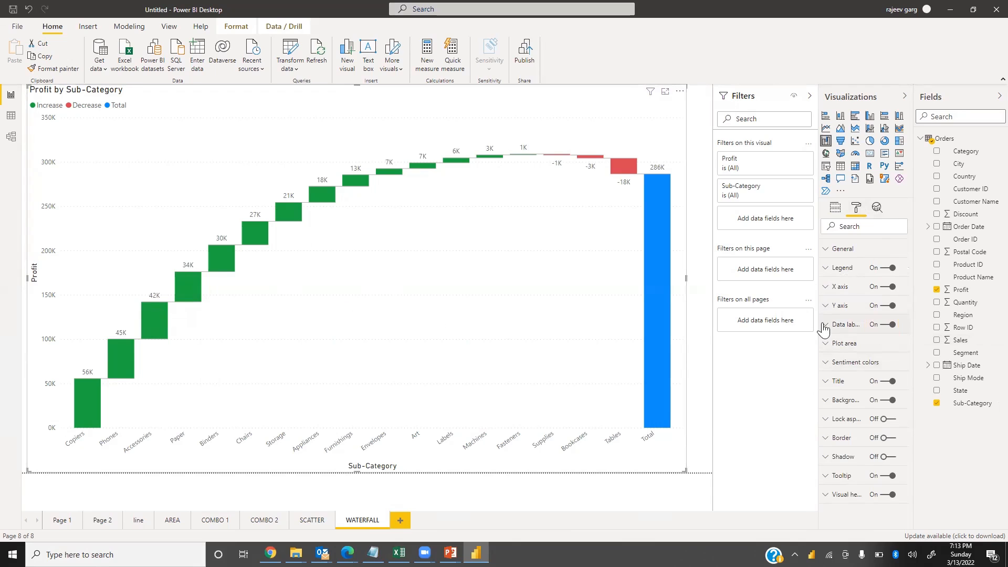
double_click(835, 518)
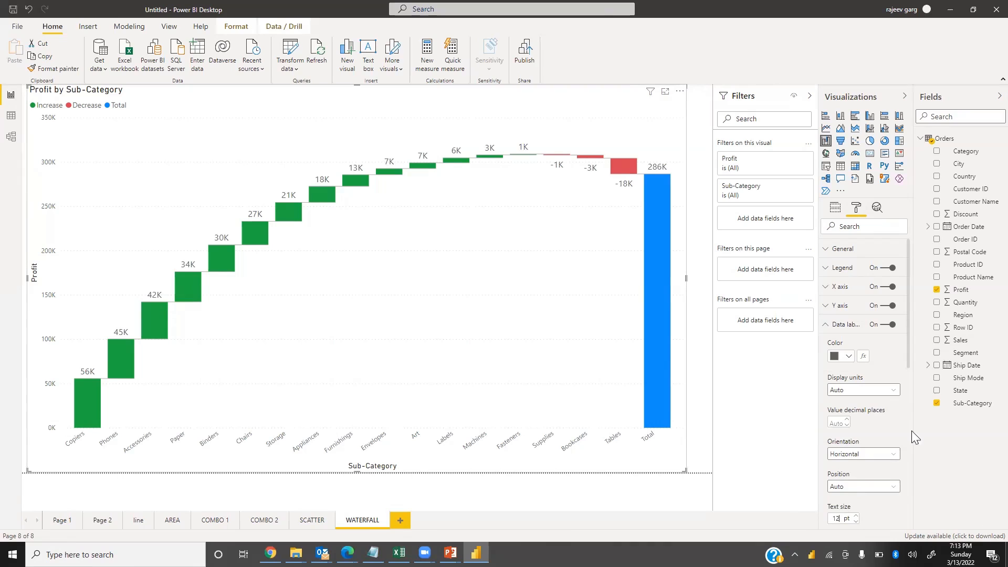
click(828, 326)
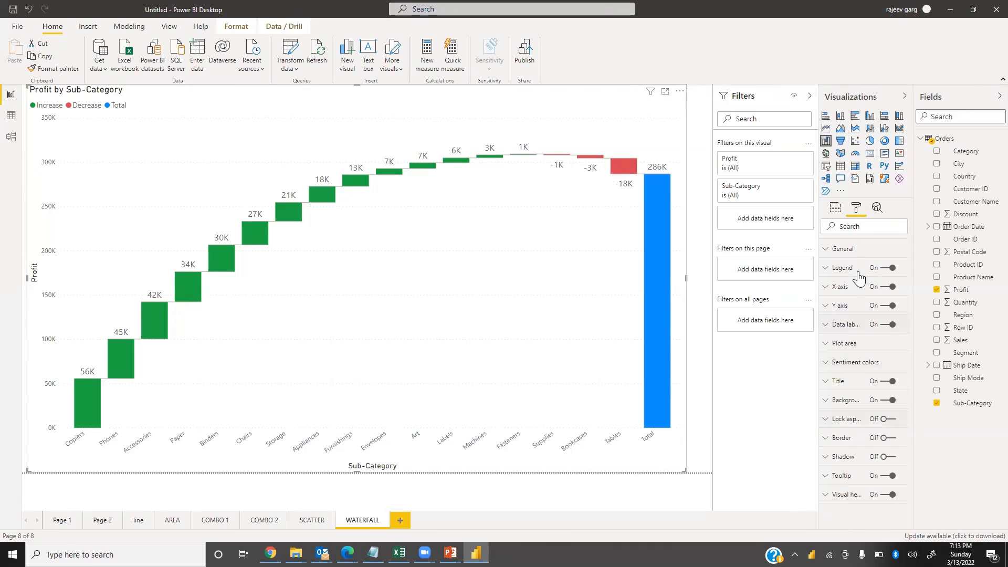
Try adding Segment as the waterfall's Breakdown, then remove it again
click(836, 209)
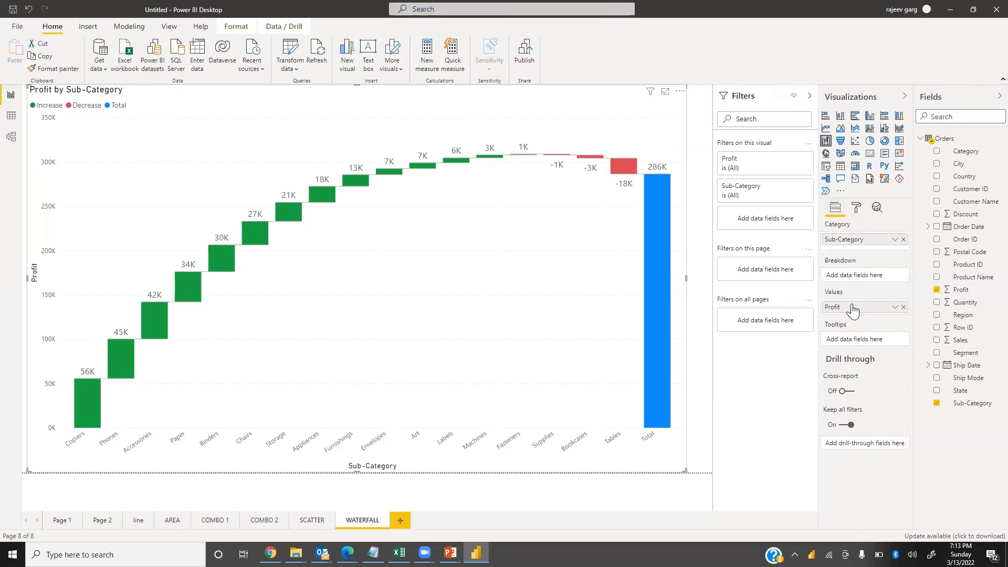
drag(966, 353, 884, 276)
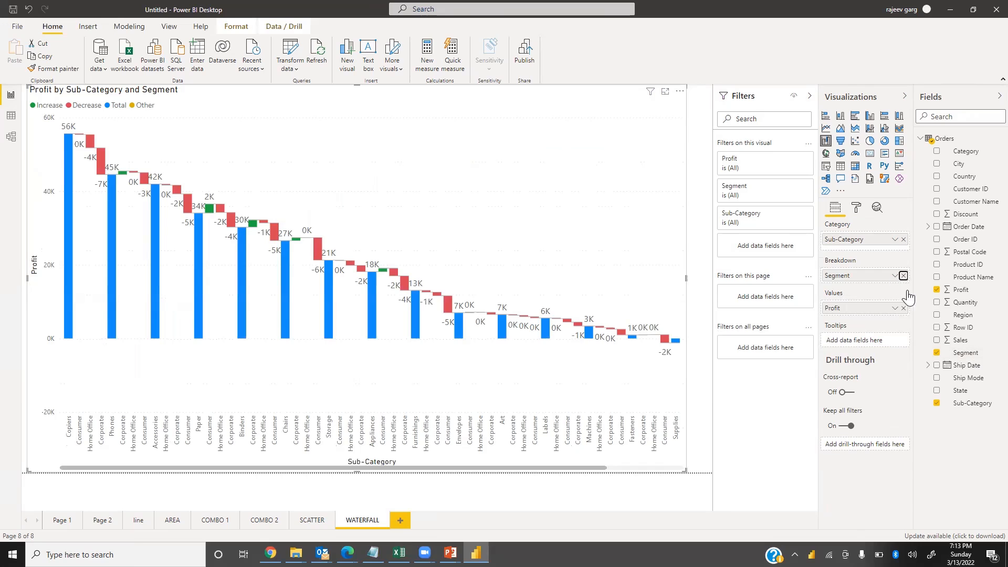
click(904, 276)
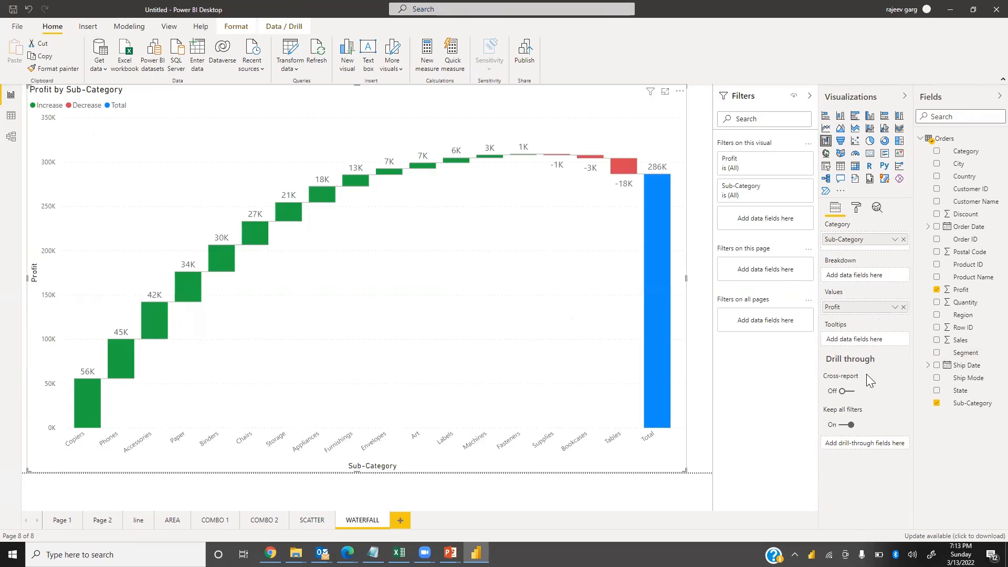
Add a new report page and name it TREE
click(400, 520)
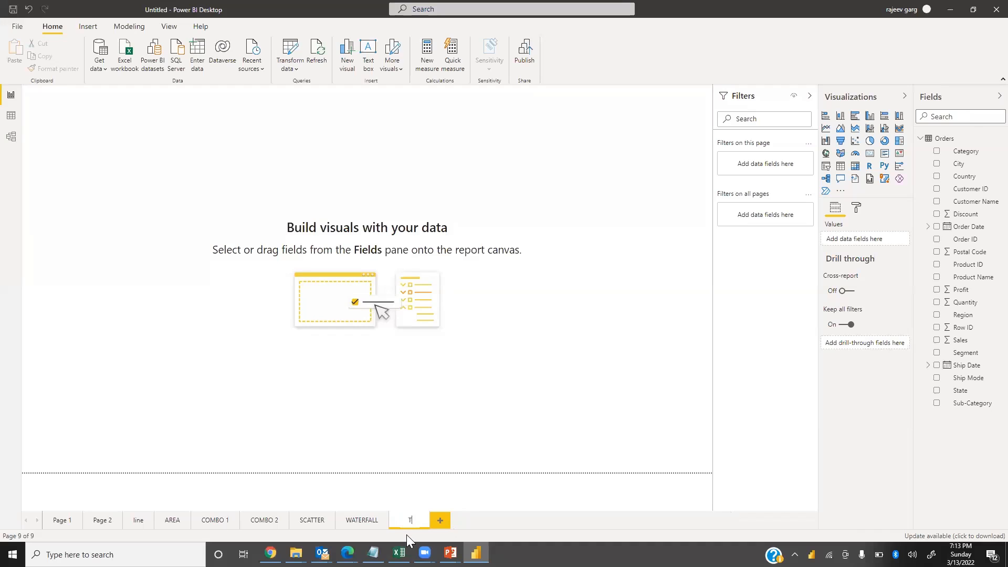
key(Return)
Insert a treemap visual and resize it to fill the page canvas
click(898, 142)
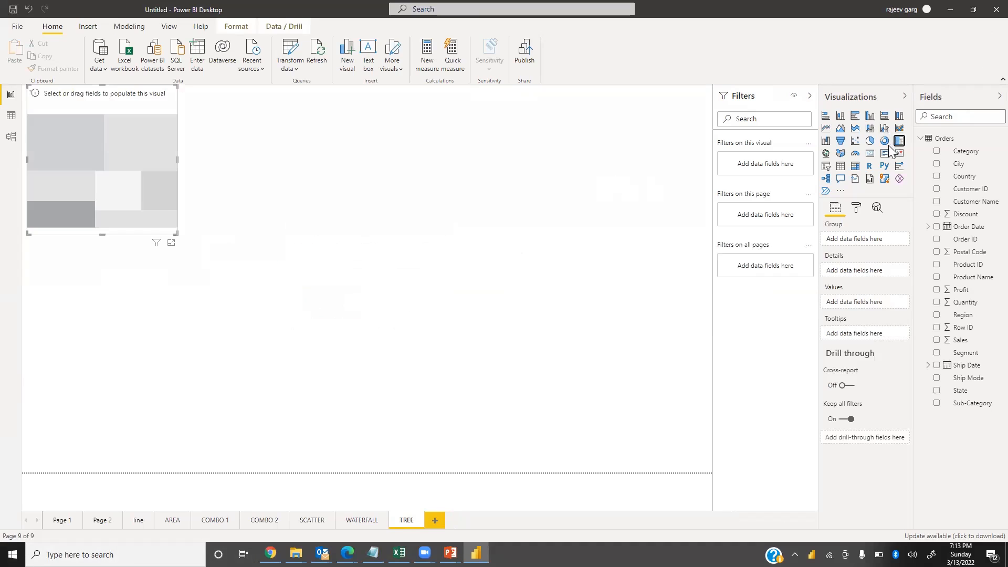
drag(182, 239, 508, 471)
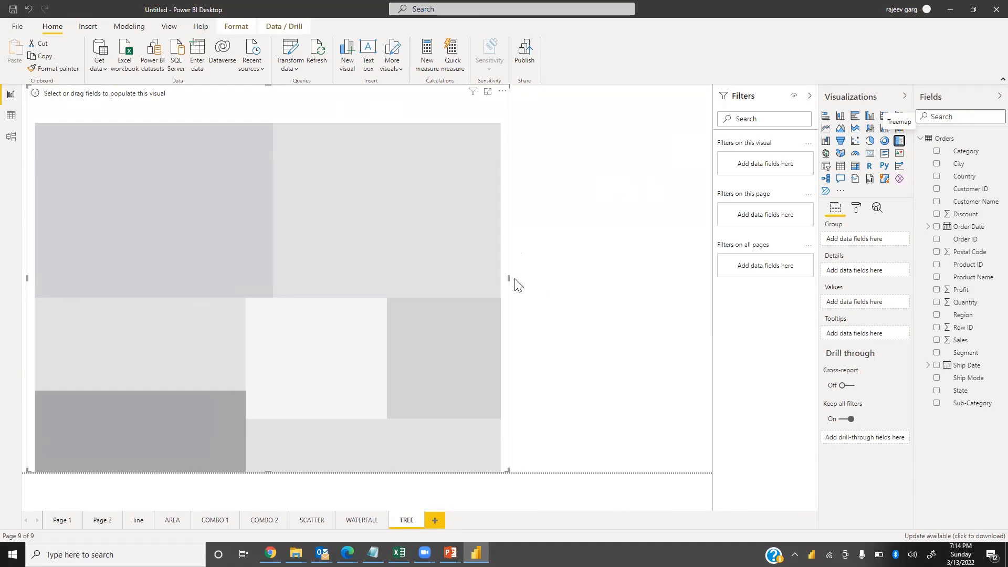
drag(507, 277, 772, 295)
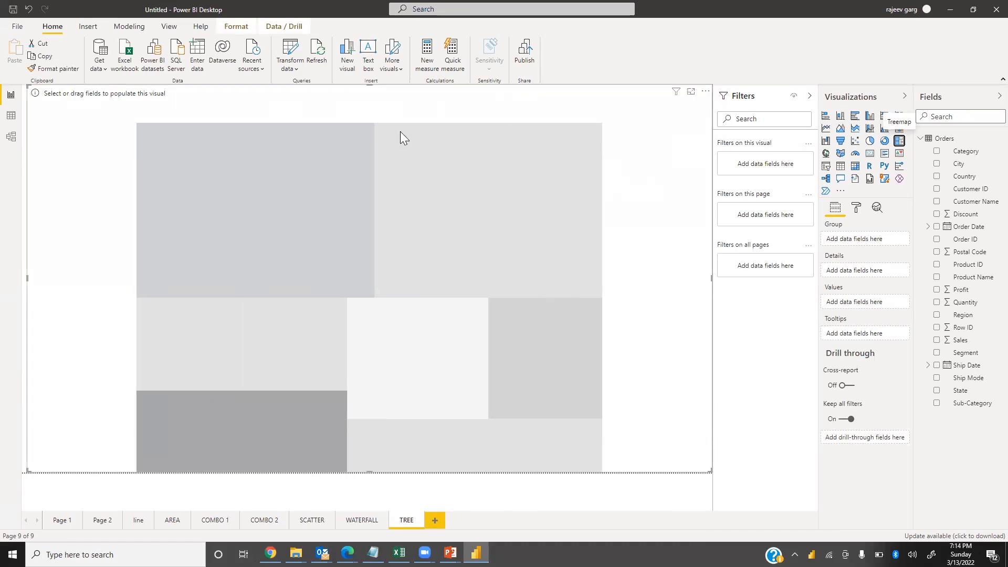
drag(369, 85, 364, 115)
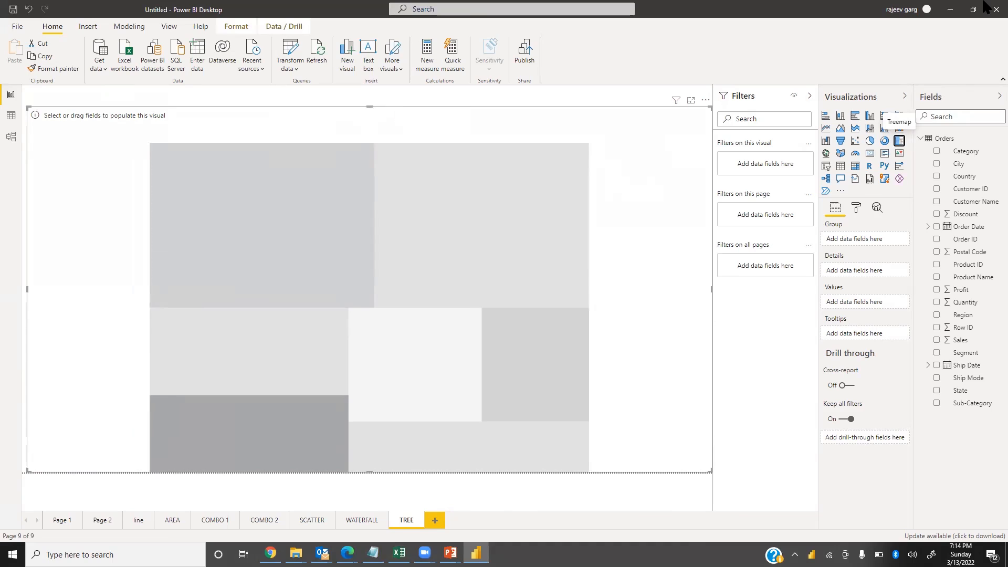
Add Sales to the treemap's Values and turn on its data labels
drag(978, 336, 850, 306)
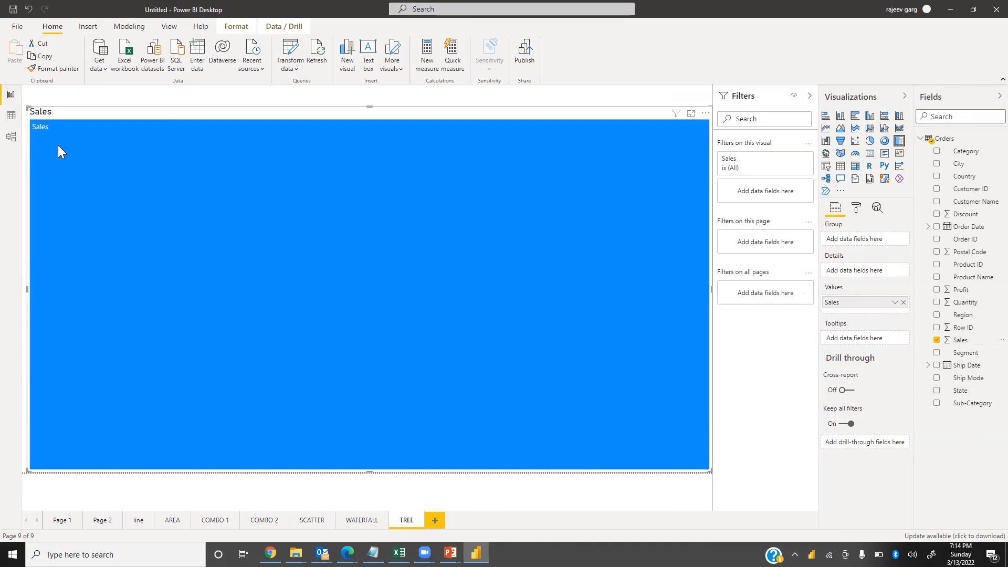
click(858, 209)
click(895, 311)
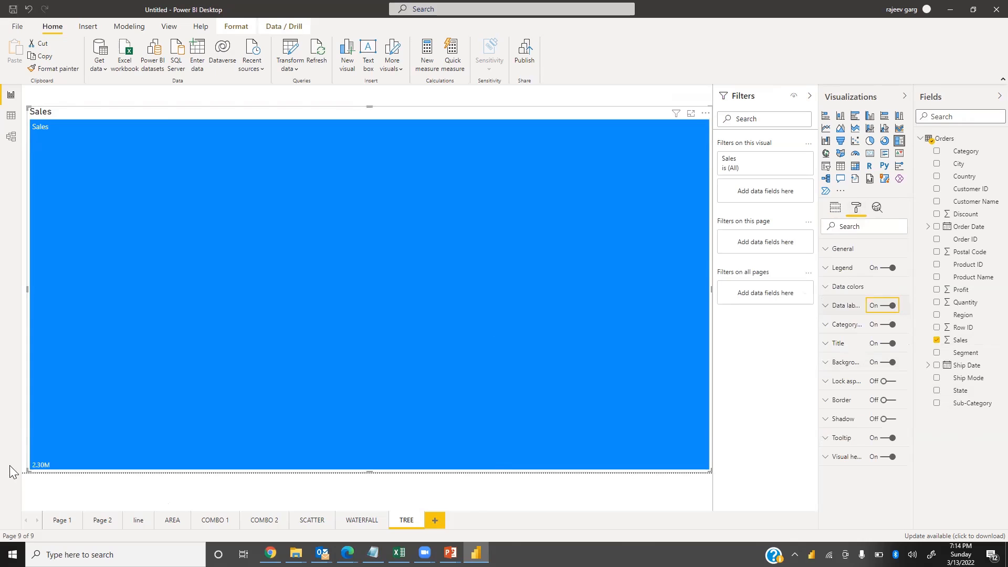
Format the treemap data labels with text size 14, bold, Thousands display units and 0 decimal places
click(836, 315)
drag(841, 433, 674, 441)
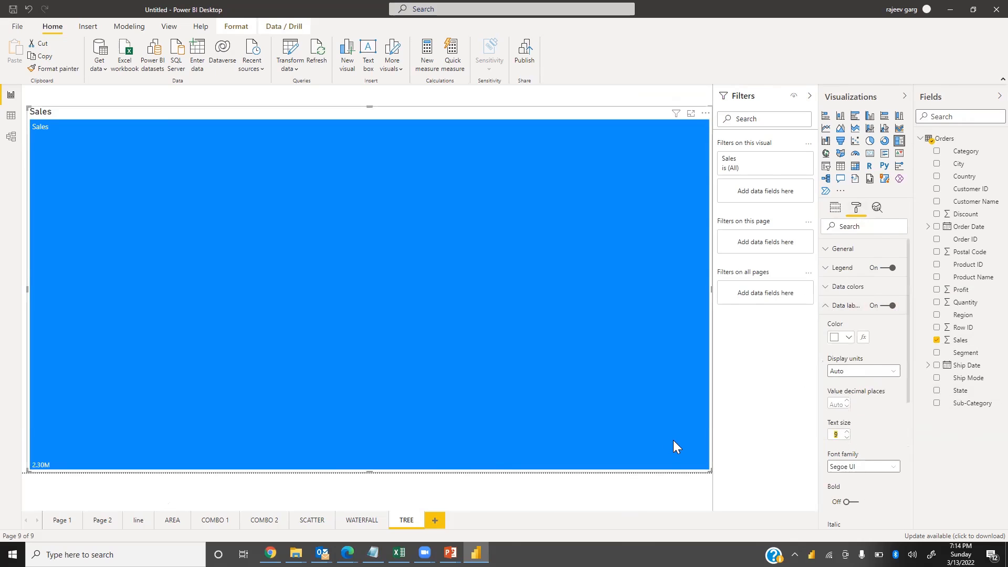
text(14)
click(854, 502)
click(857, 372)
click(850, 409)
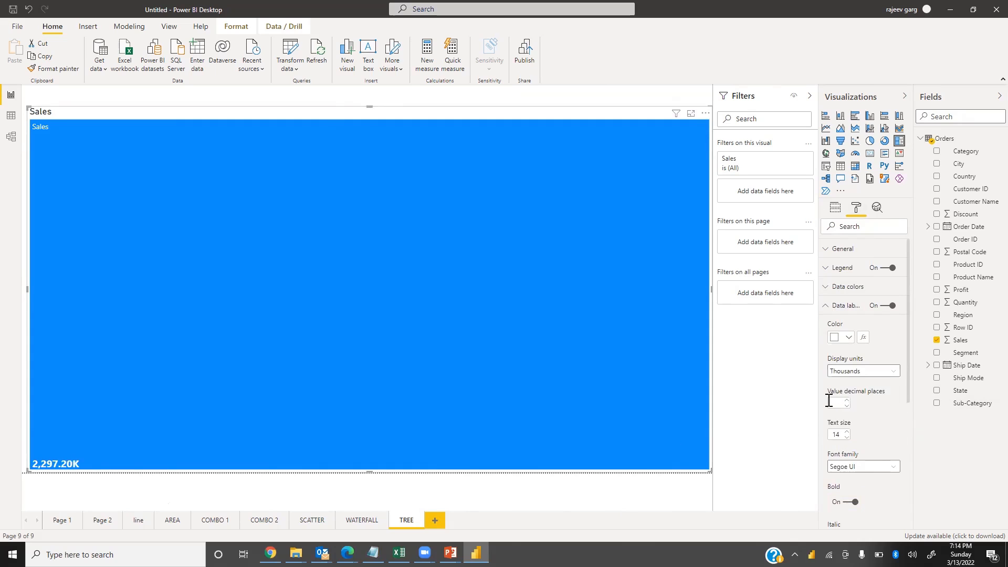
text(0)
click(835, 305)
Add Region to the treemap's Group
click(833, 206)
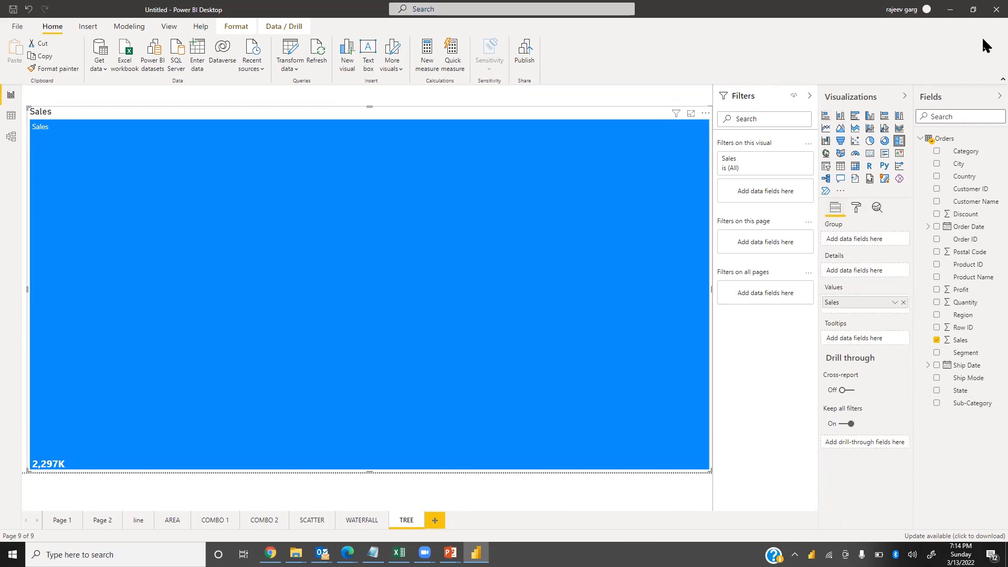
drag(966, 315, 868, 246)
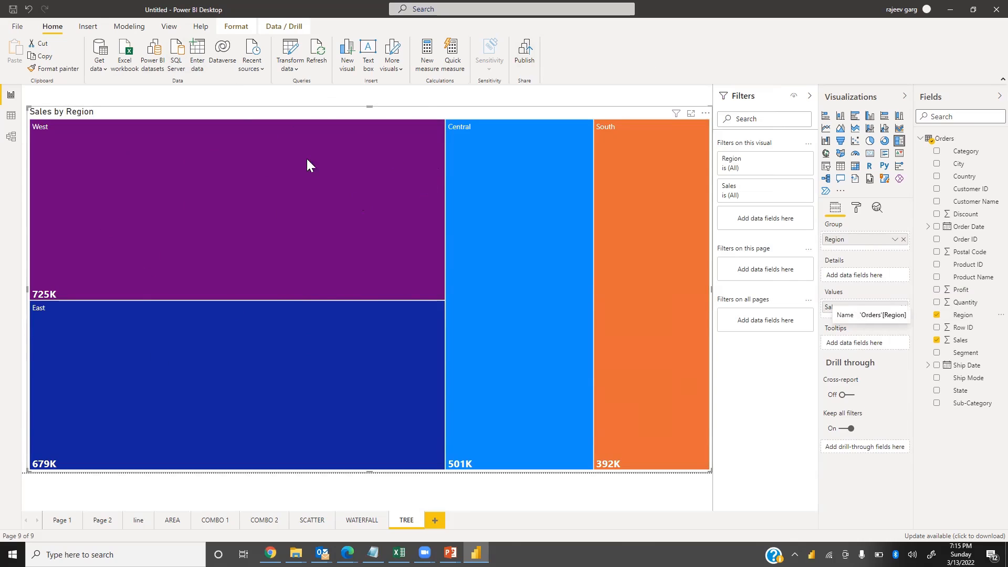
mouse_move(492, 274)
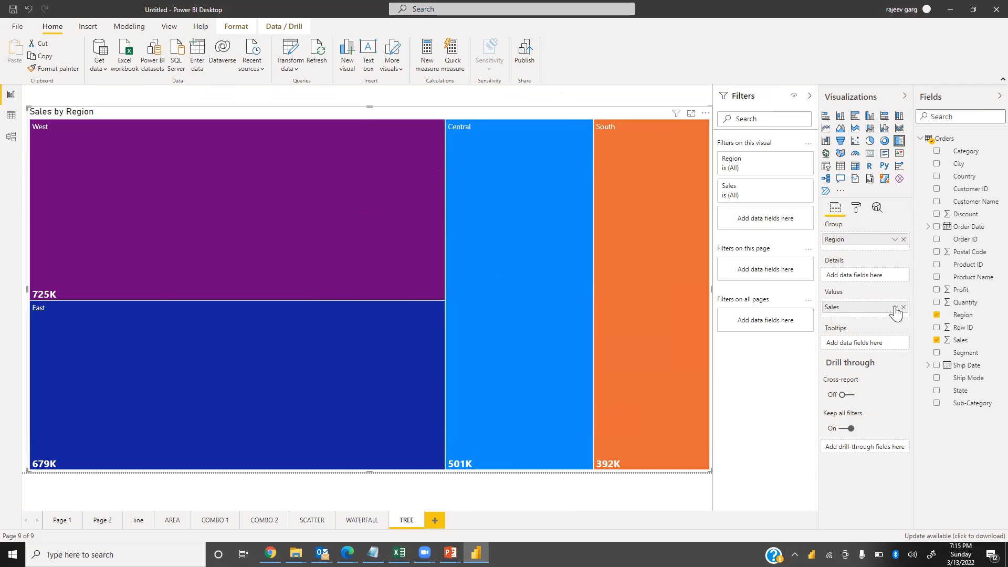
Turn off the treemap's title
click(856, 208)
click(886, 344)
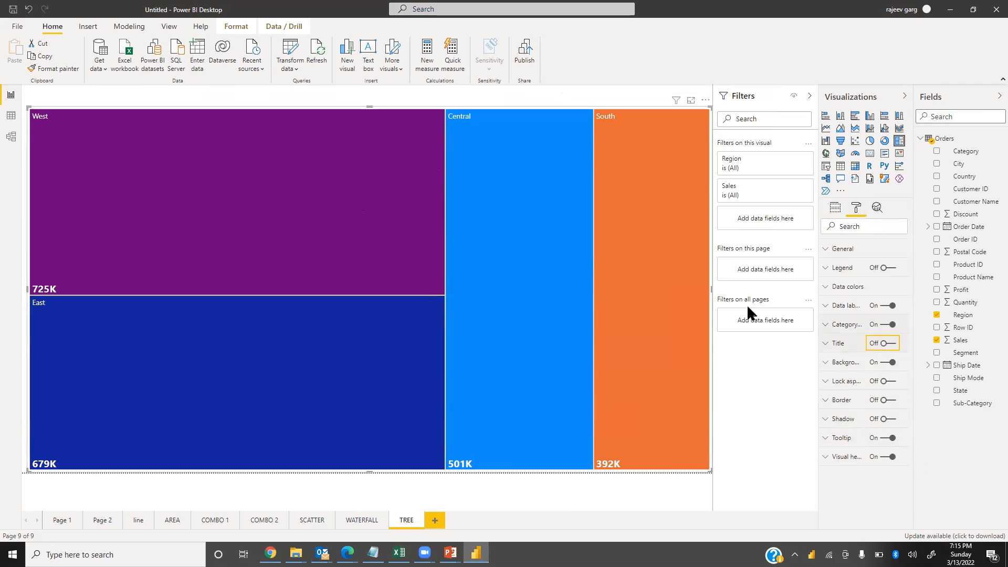
Add Category to the treemap's Details
click(836, 209)
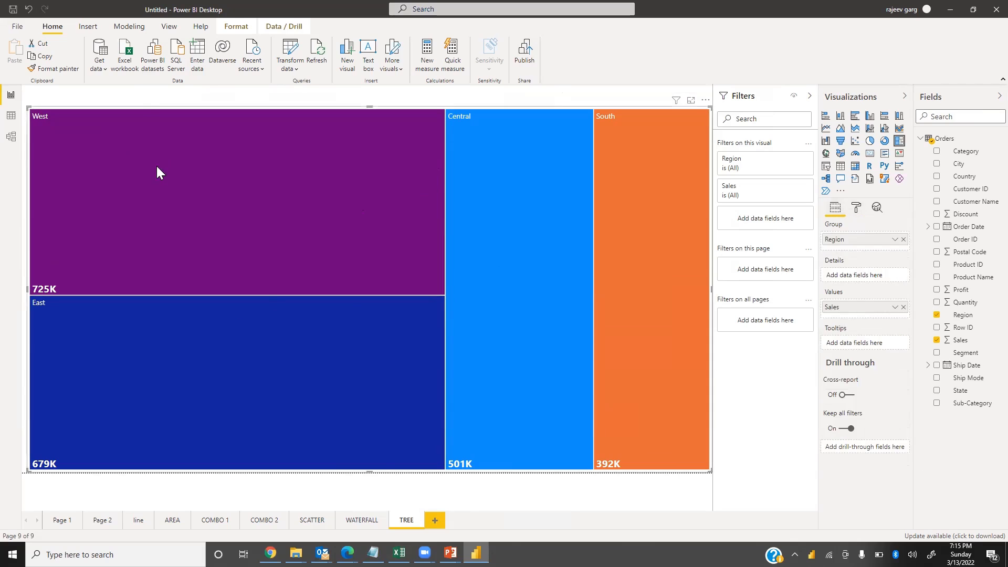
drag(966, 151, 874, 285)
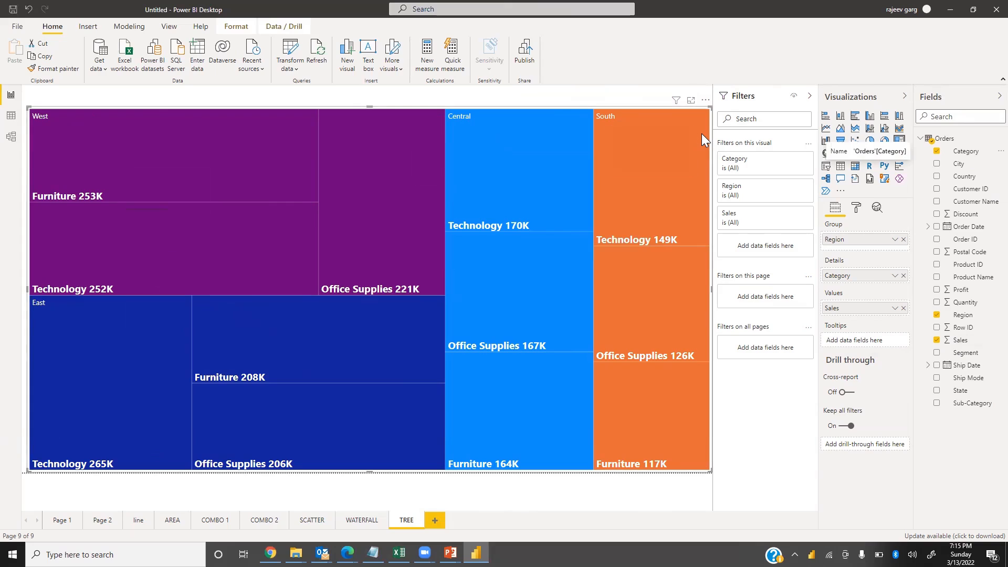
mouse_move(702, 134)
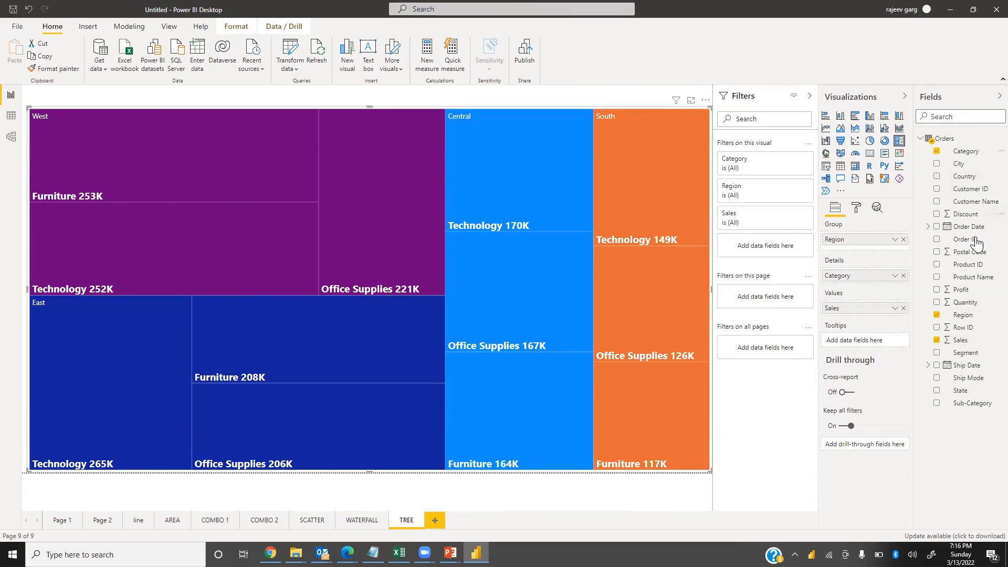
Add Segment below Region in the treemap's Group, expand all down one level, then return to the Region level
drag(969, 352, 883, 253)
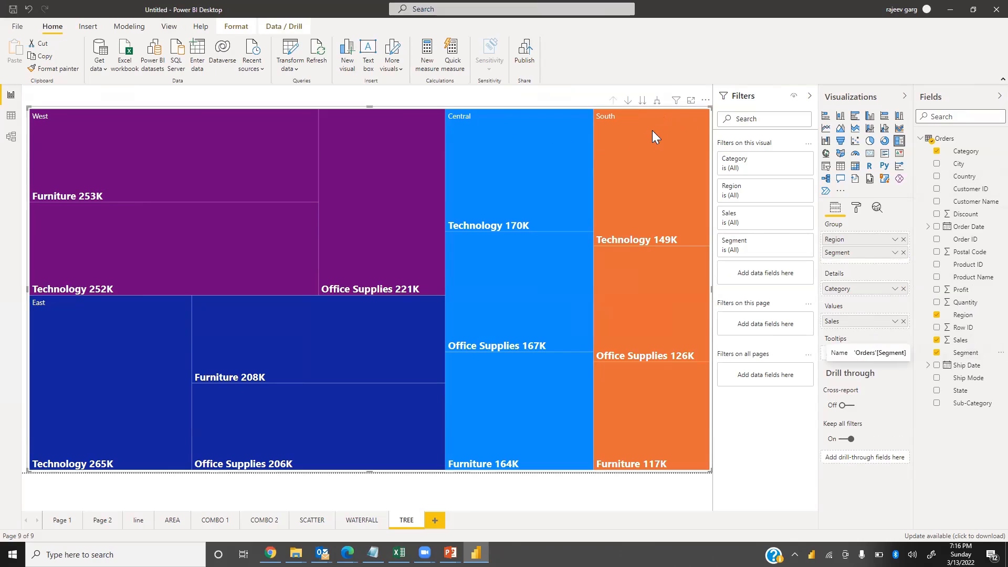
mouse_move(661, 150)
click(657, 102)
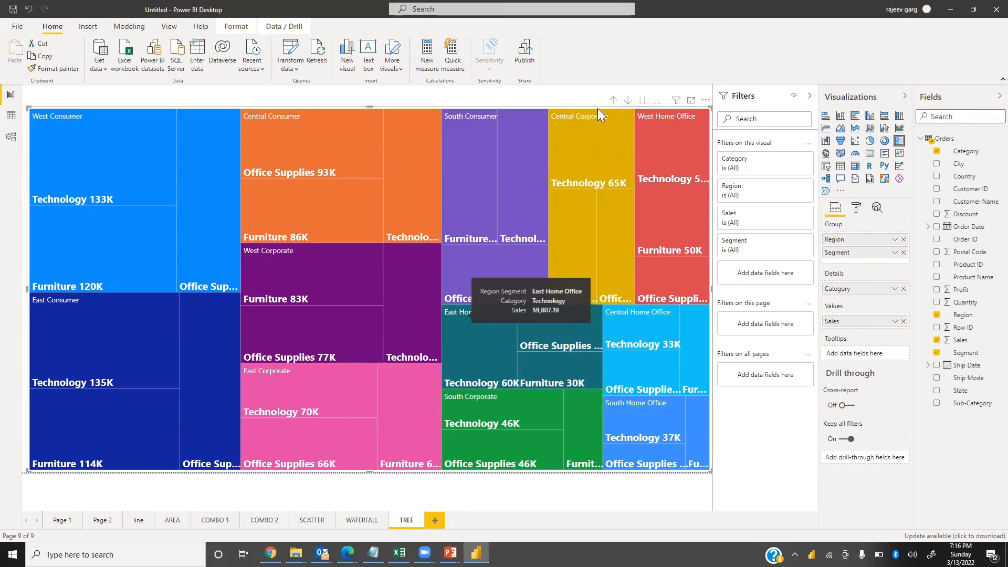
click(641, 101)
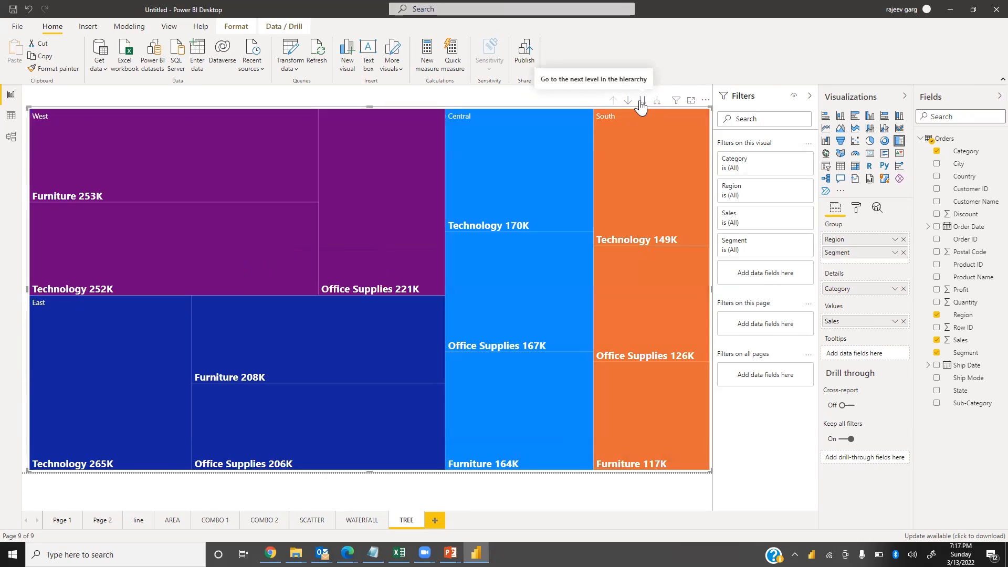
click(641, 103)
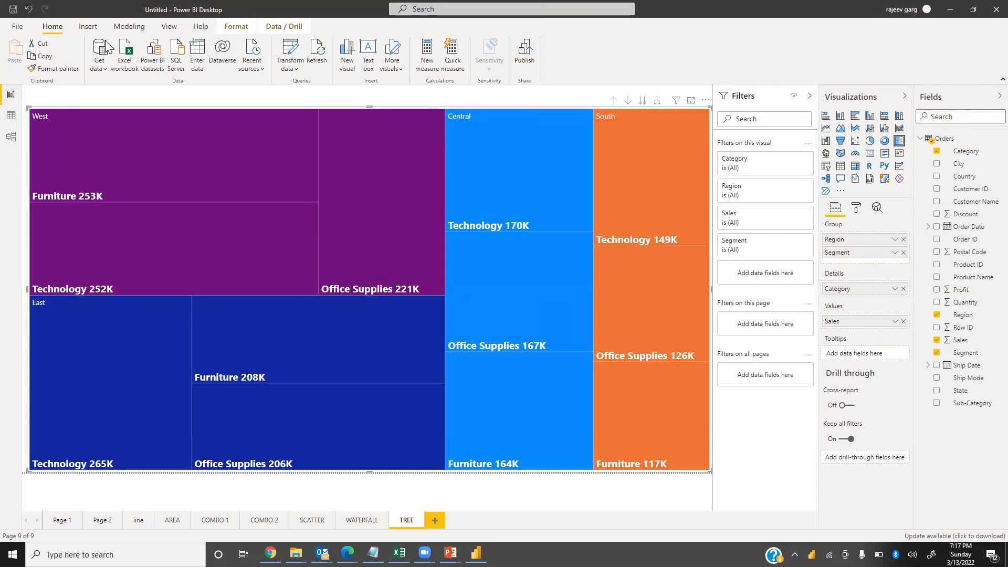
Widen the treemap to the canvas's left edge
click(248, 4)
drag(369, 107, 371, 110)
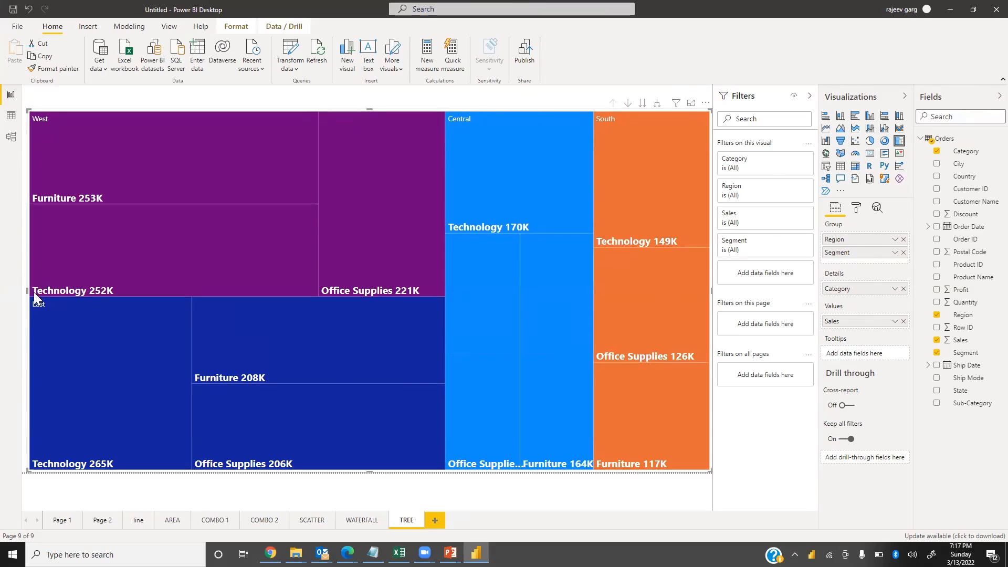
drag(27, 291, 19, 293)
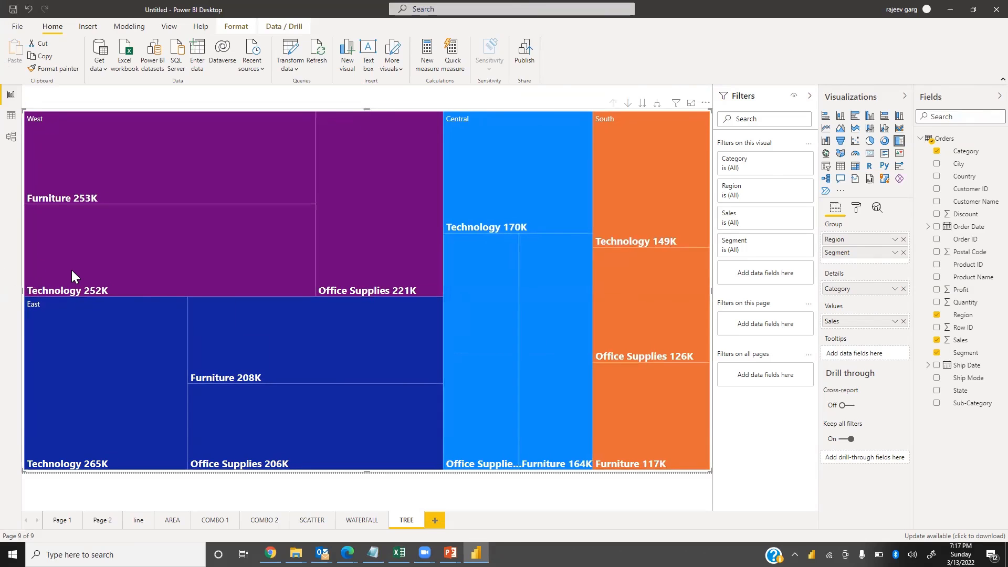
mouse_move(71, 261)
Switch to the presentation slides and advance to the Gauge Chart slide
key(alt+Tab)
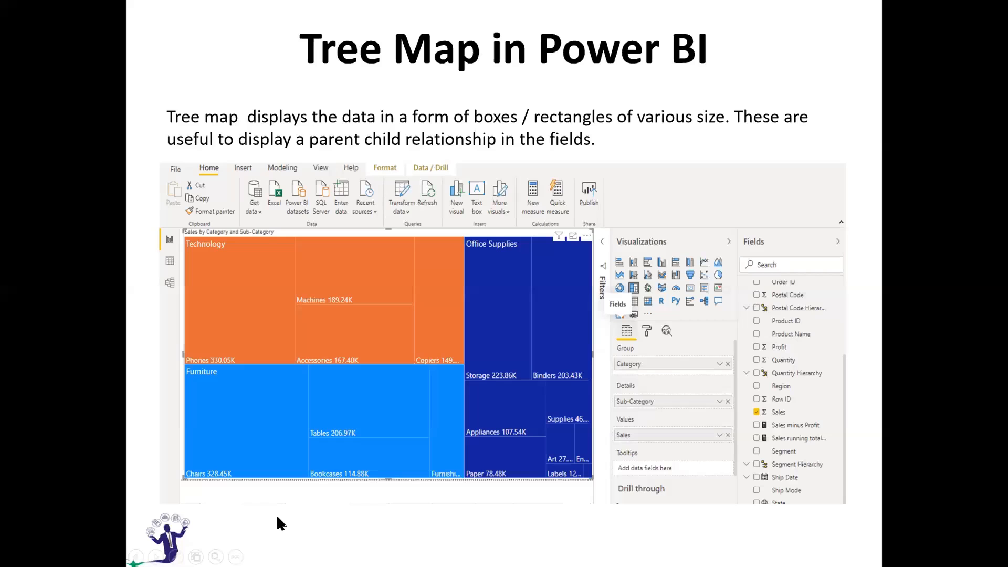
click(277, 517)
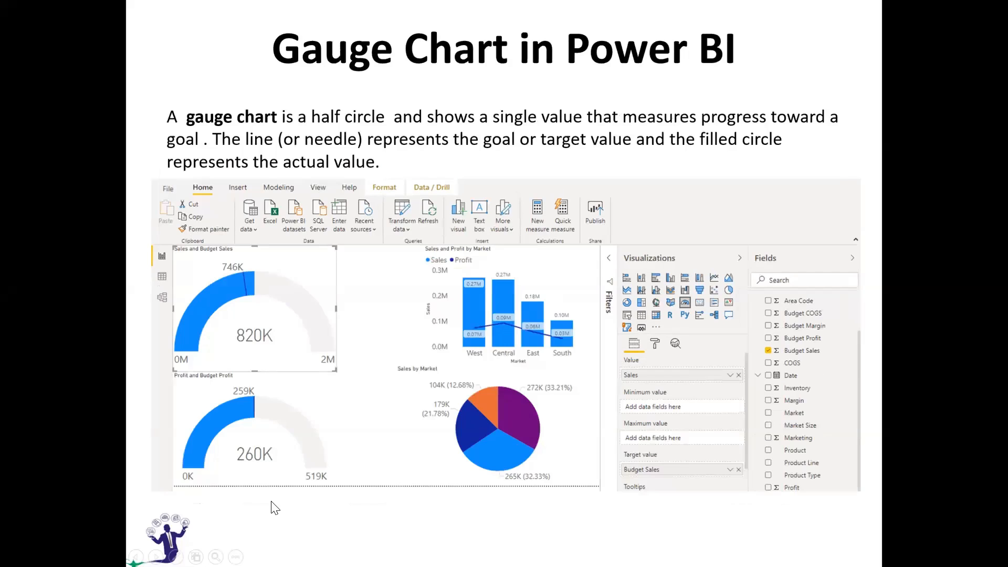
key(alt+Tab)
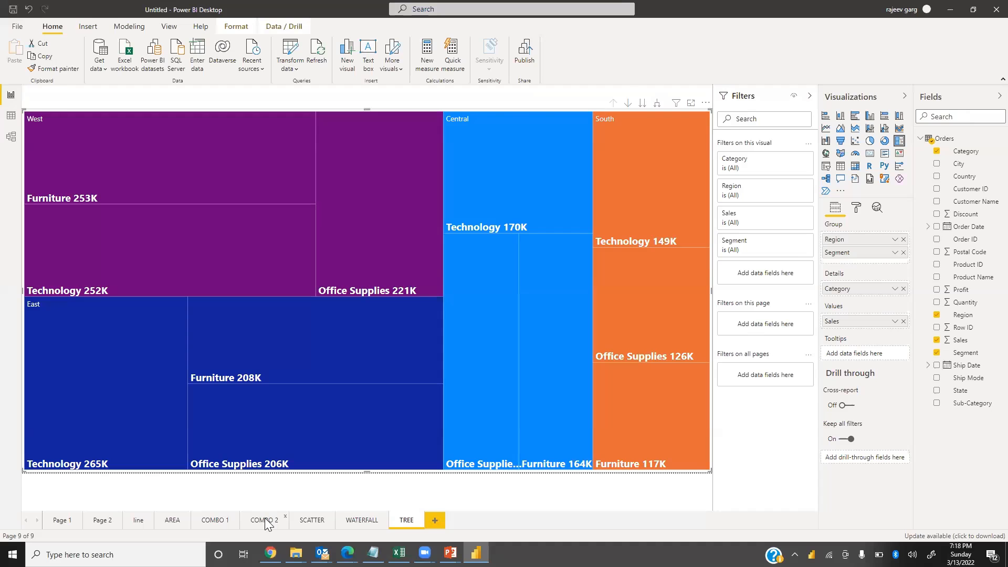
key(alt+Tab)
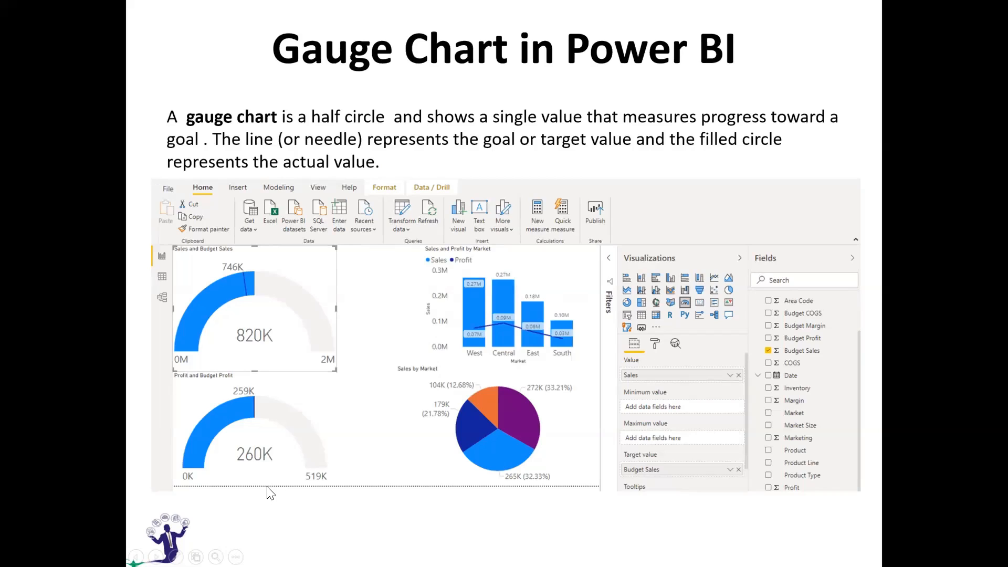
Return to Power BI and add a new GAUGE report page holding a gauge visual
key(alt+Tab)
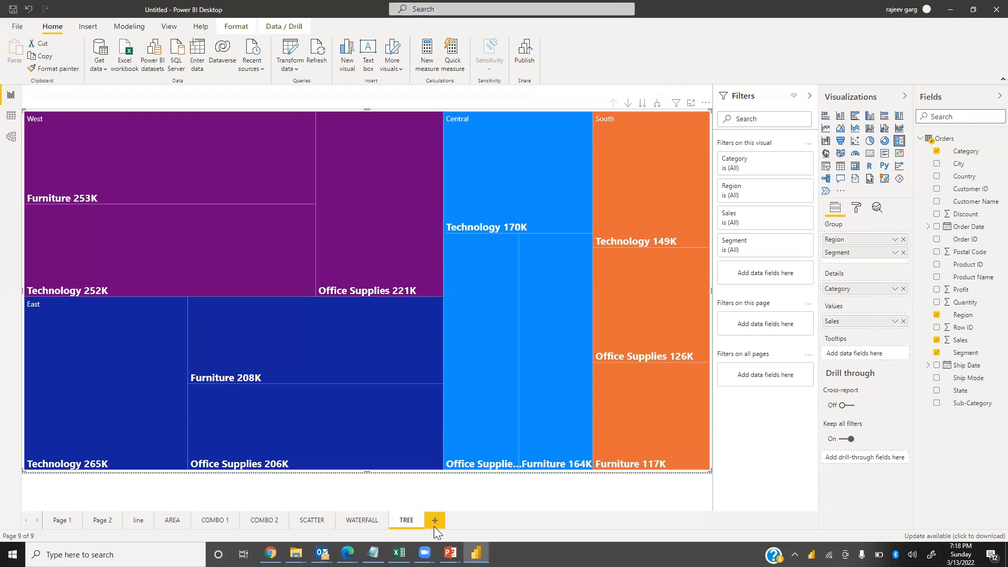
click(433, 519)
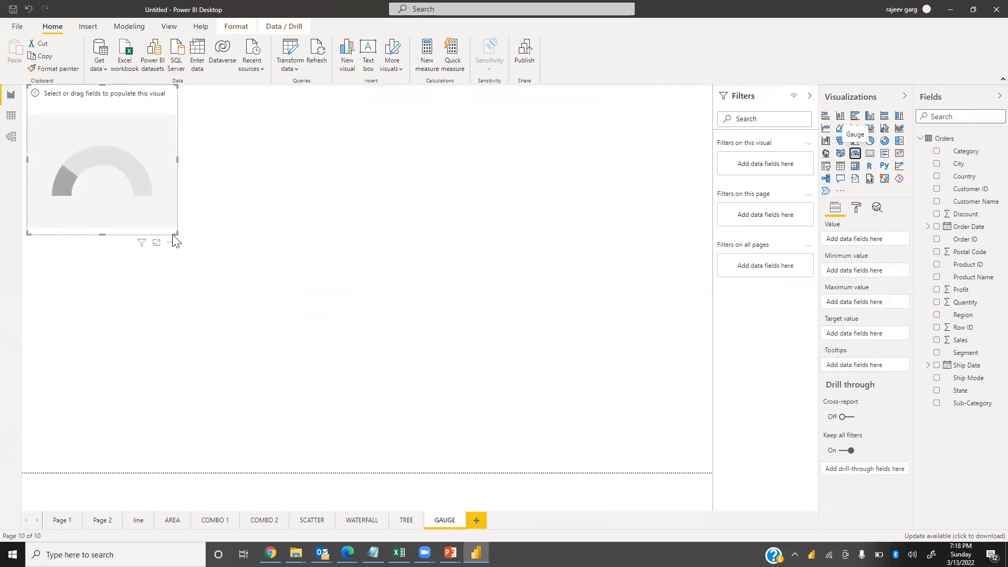
Resize and reposition the gauge visual in the page's upper-left corner, trying and undoing a Sales value along the way
drag(213, 255, 273, 270)
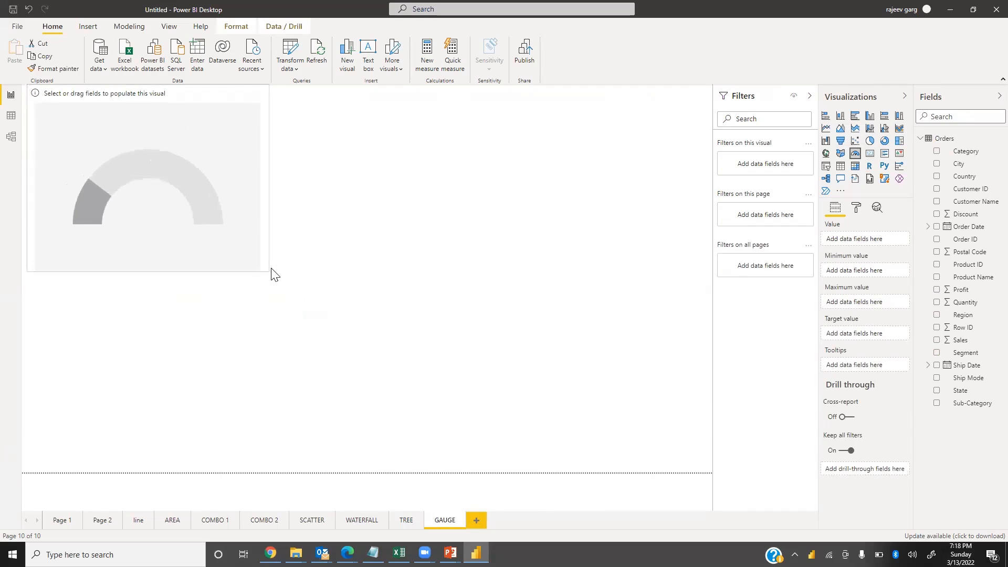
drag(970, 347, 863, 253)
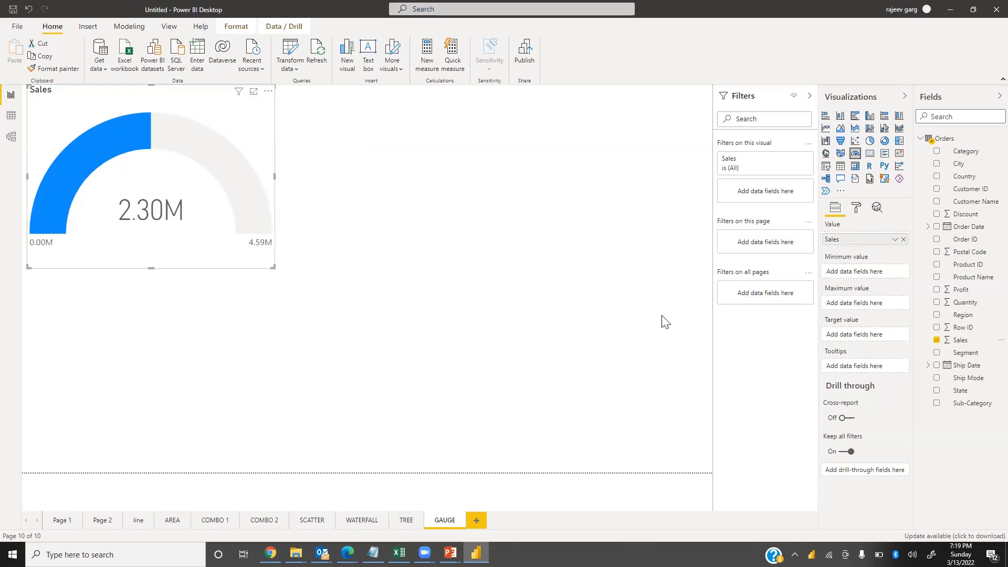
key(ctrl+z)
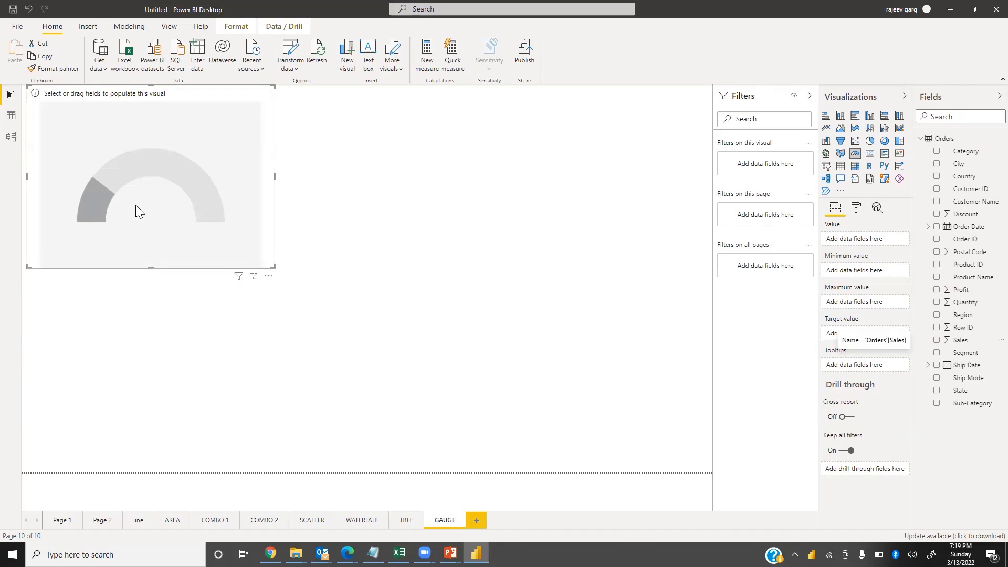
drag(184, 190, 200, 185)
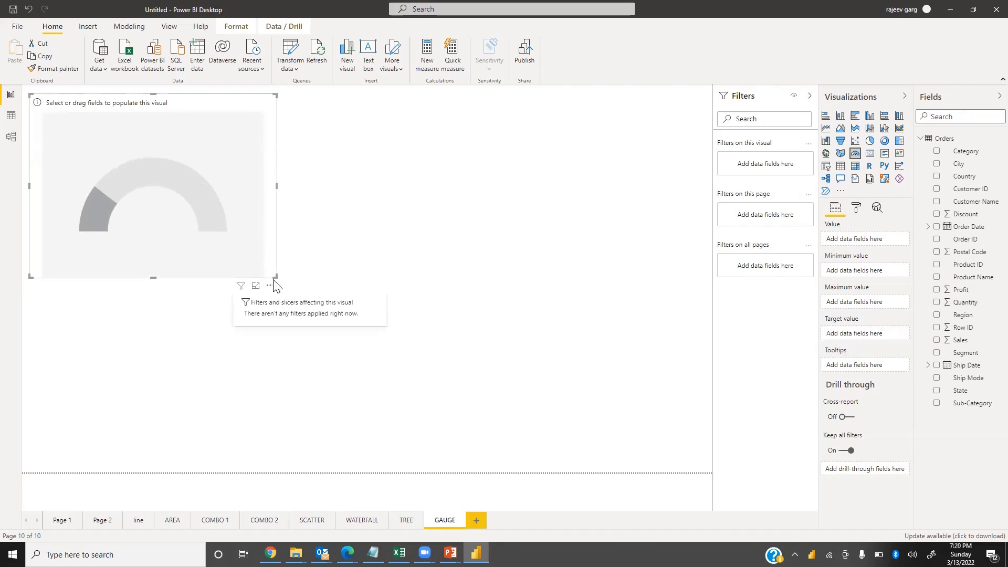
drag(273, 278, 259, 255)
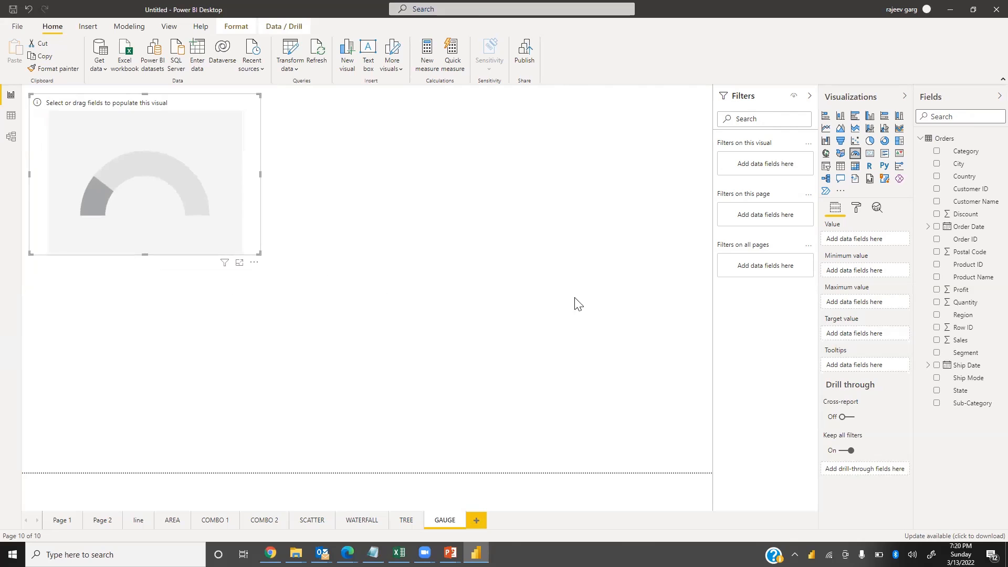
Put Sales in the gauge's Value and Profit in its Target value
drag(964, 341, 864, 247)
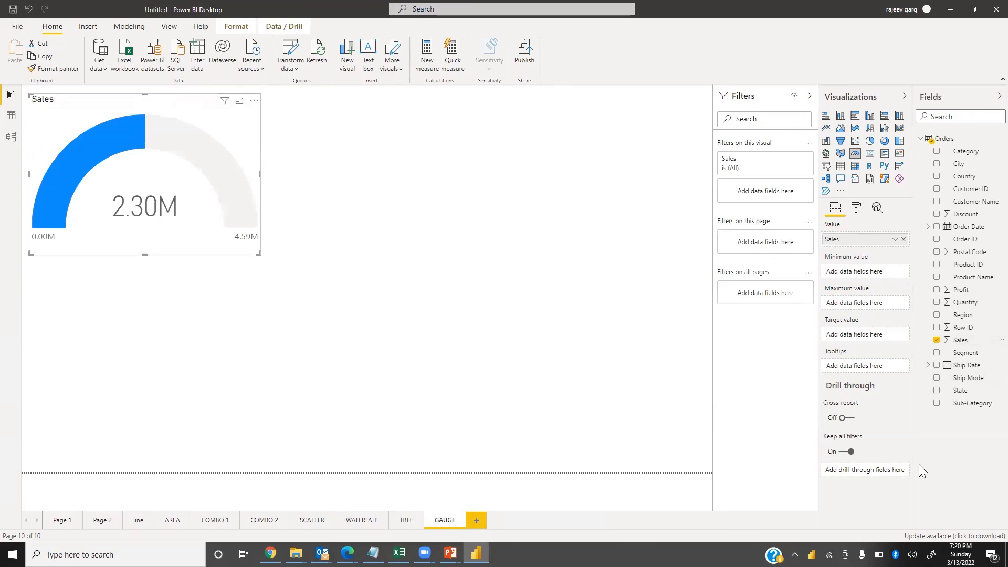
mouse_move(963, 289)
mouse_down()
mouse_move(896, 310)
mouse_move(866, 343)
mouse_up()
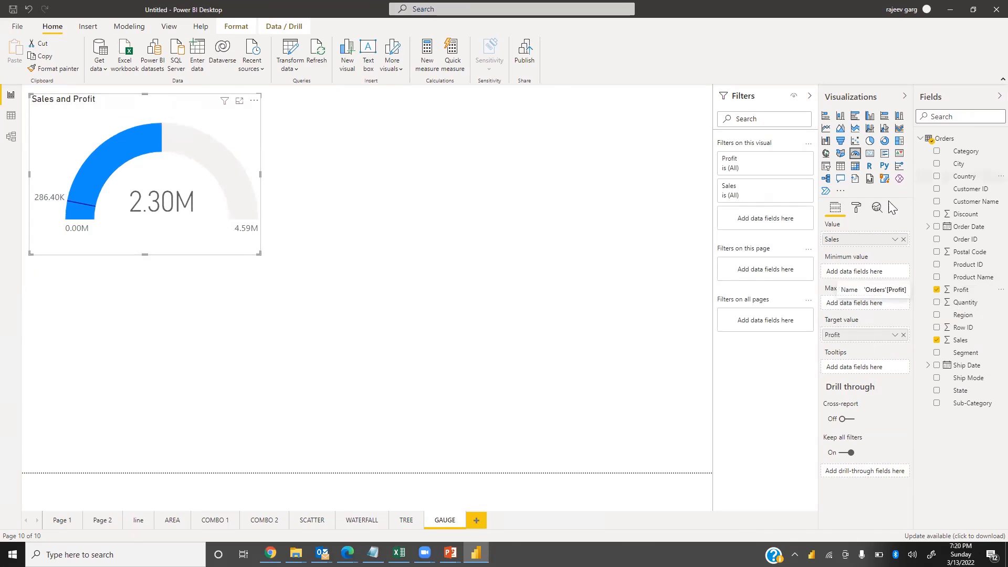
click(857, 212)
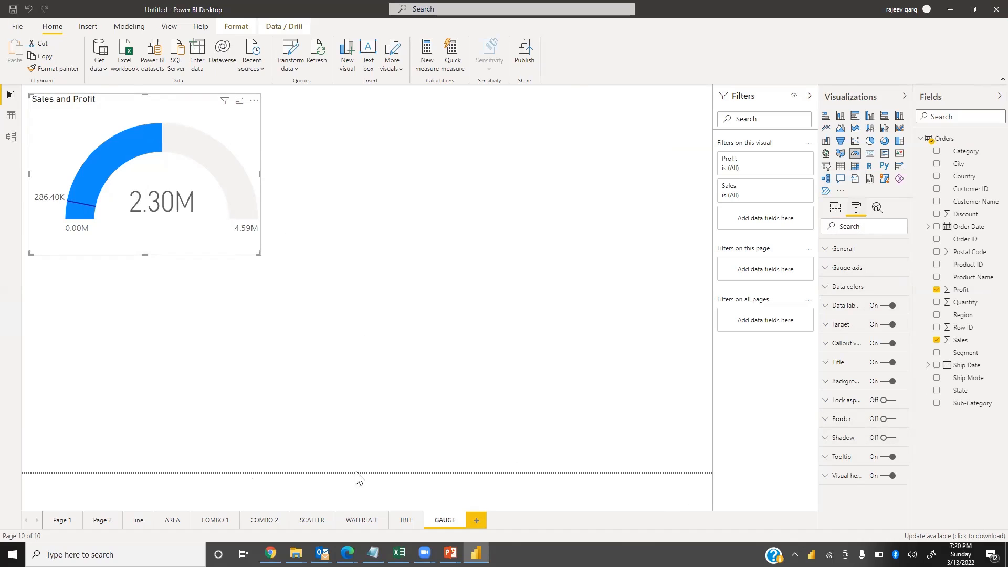
click(834, 210)
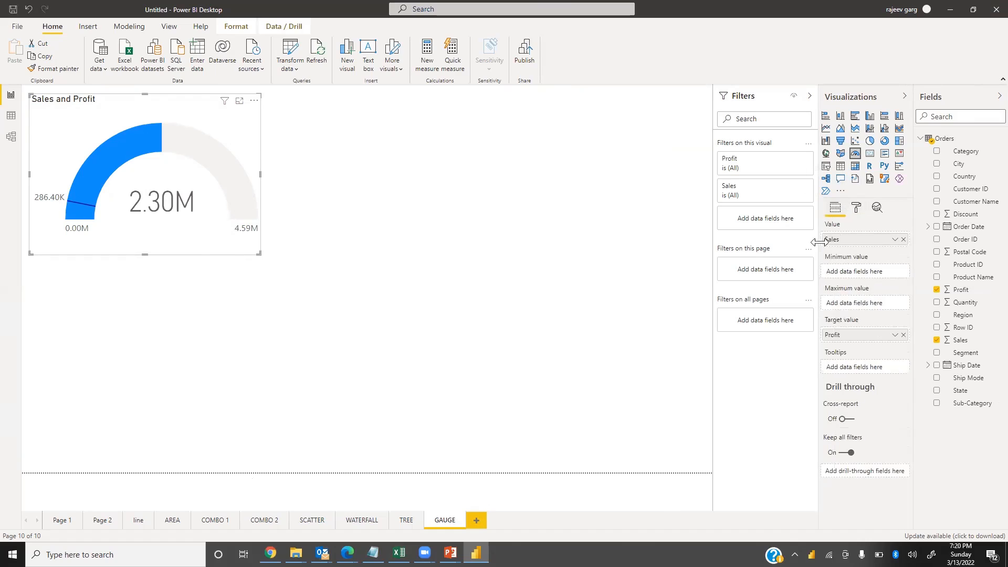
click(490, 355)
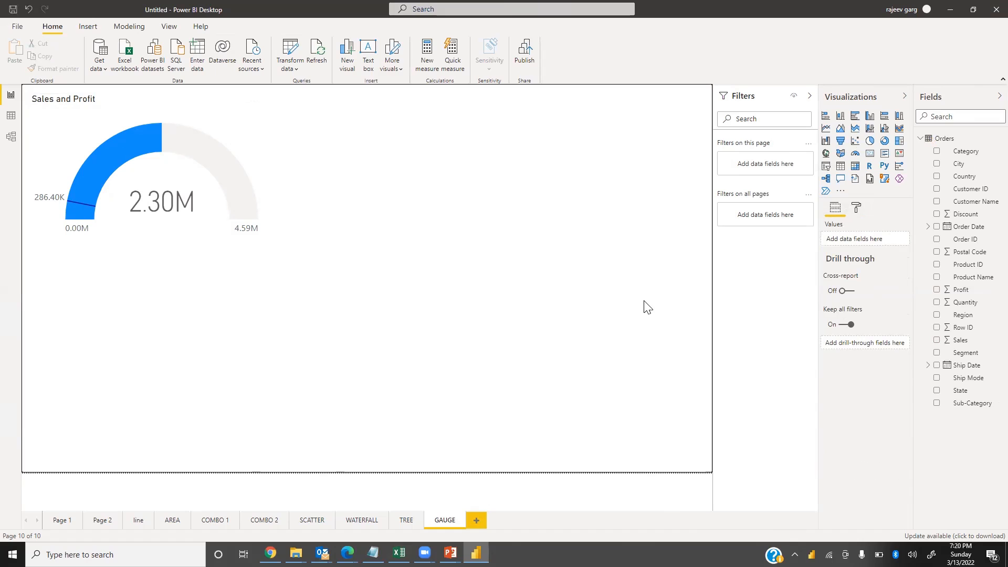
Insert a clustered column chart to the right of the gauge showing Sales by Category
click(840, 119)
drag(339, 362, 704, 116)
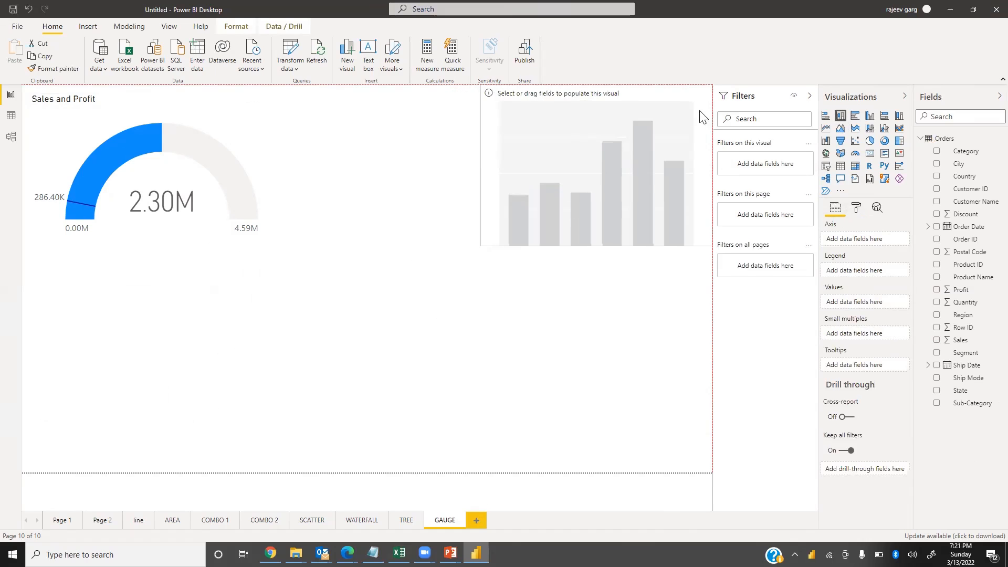
drag(479, 246, 388, 255)
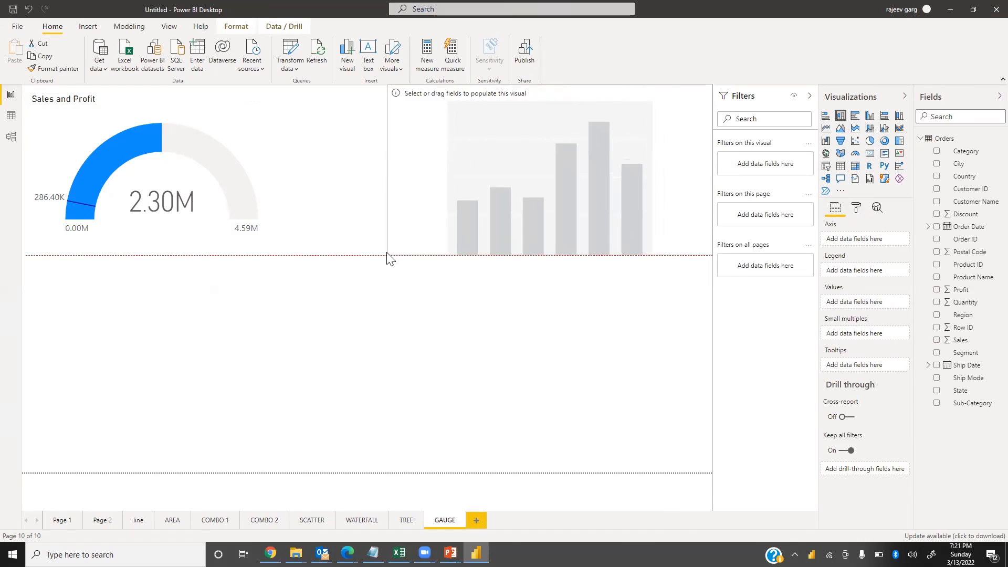
click(936, 340)
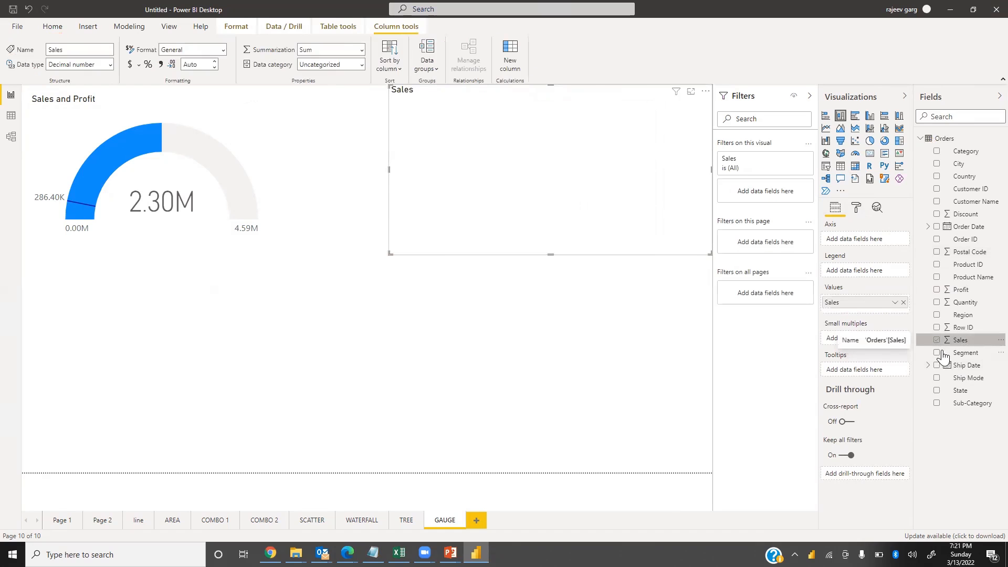
click(937, 153)
Turn on the column chart's data labels with Thousands display units and 0 decimal places
click(858, 209)
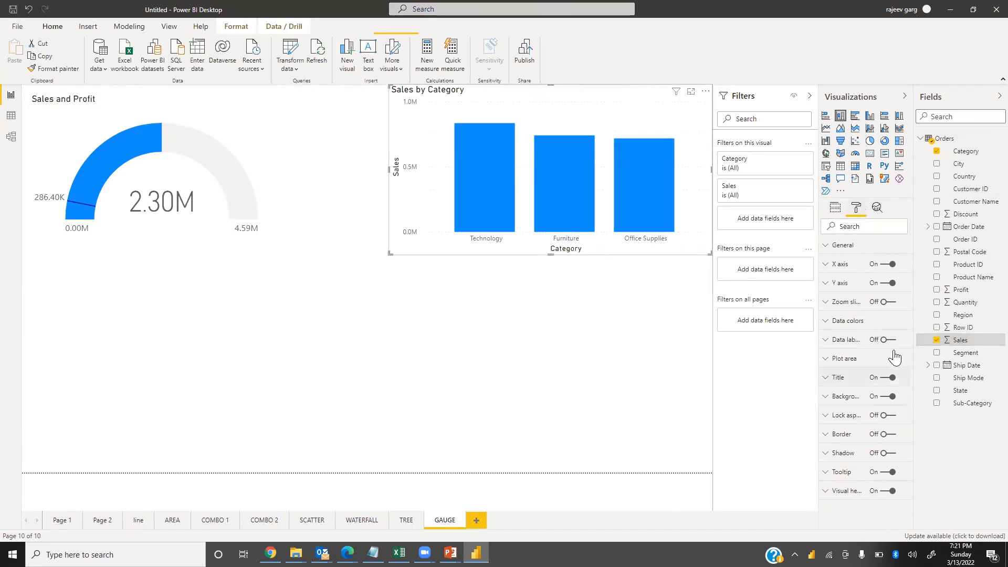
click(889, 345)
click(891, 344)
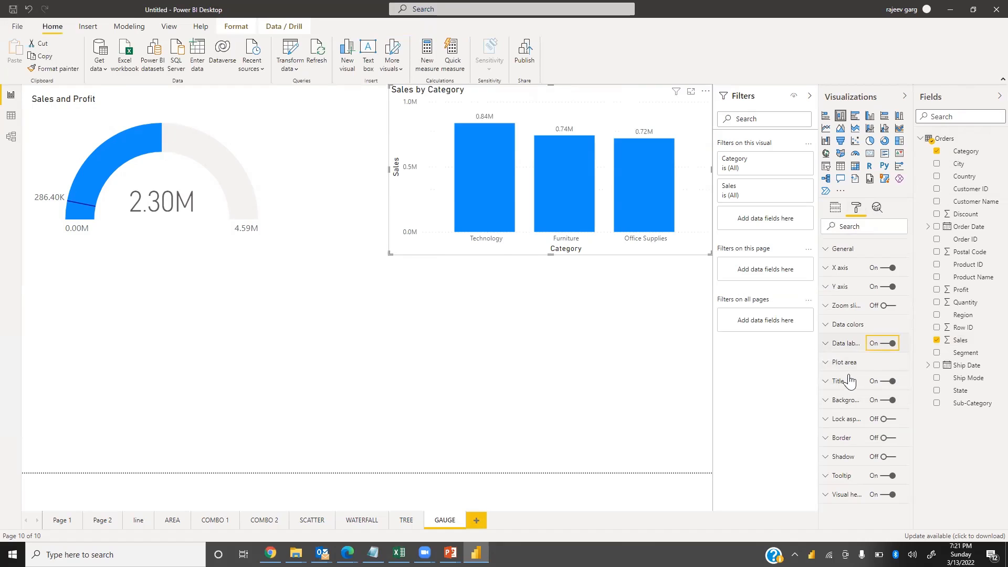
click(845, 343)
click(861, 409)
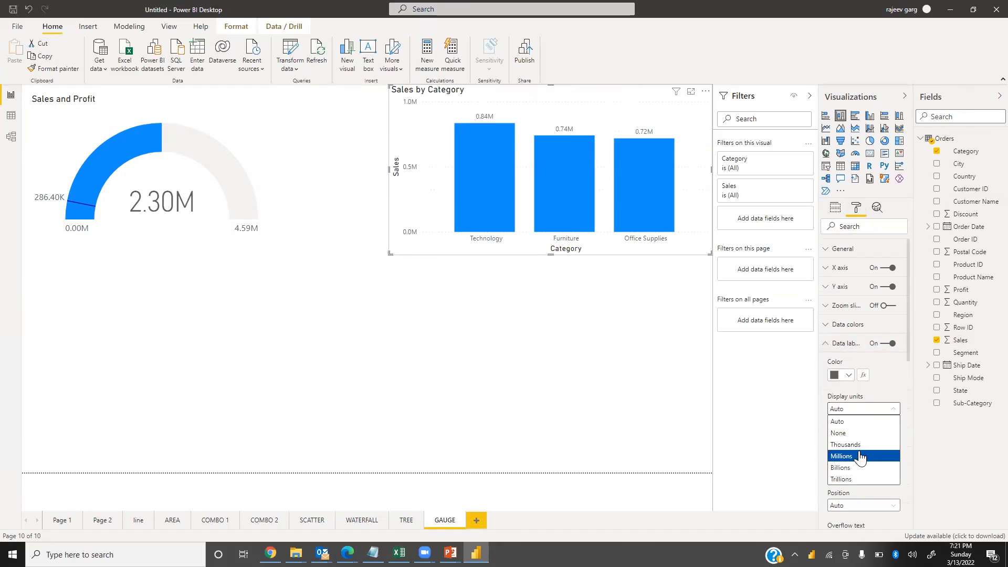
click(857, 445)
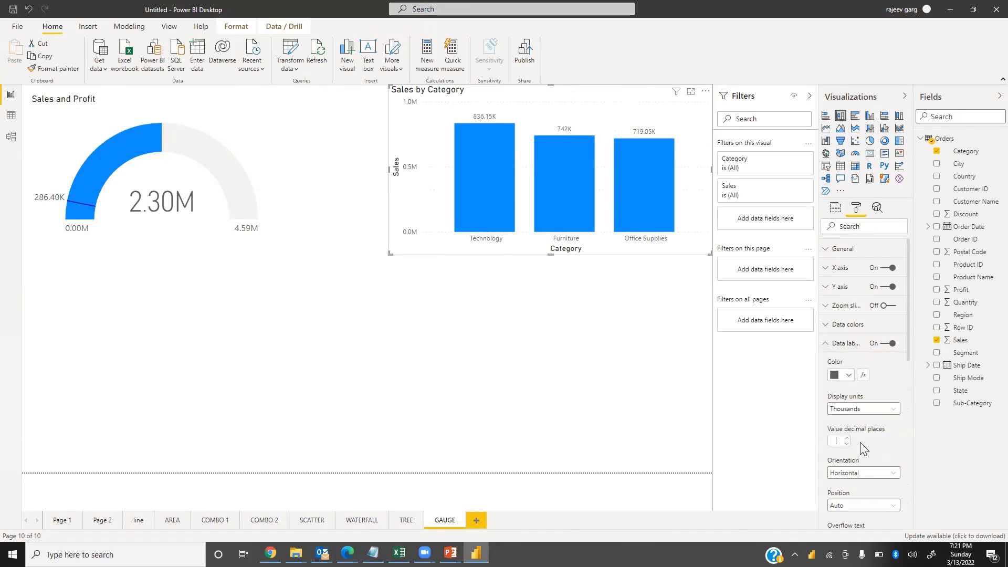
click(847, 444)
Set the column chart's data label text size to 14 pt
scroll(865, 414, down, 1)
scroll(865, 415, down, 2)
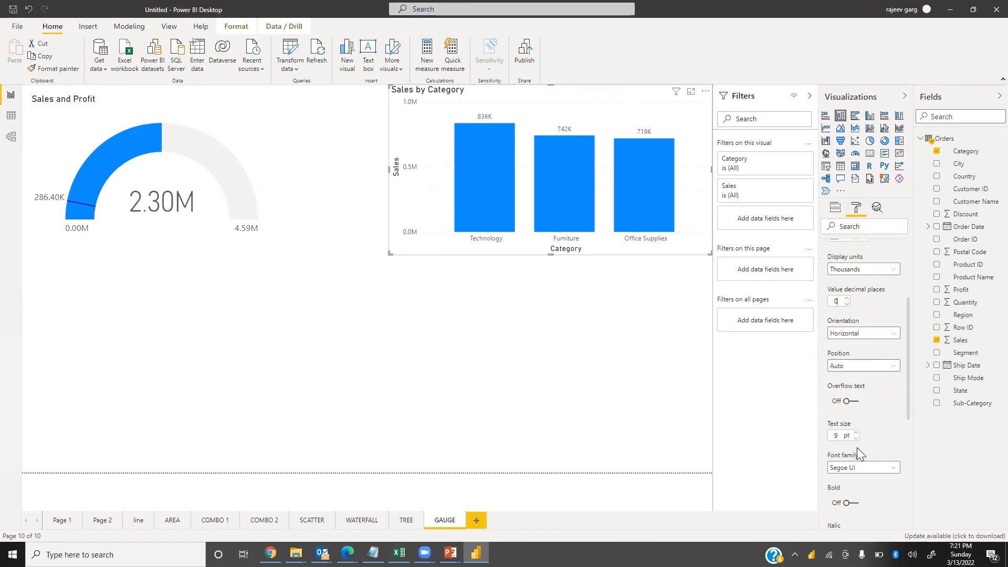
double_click(831, 436)
text(14)
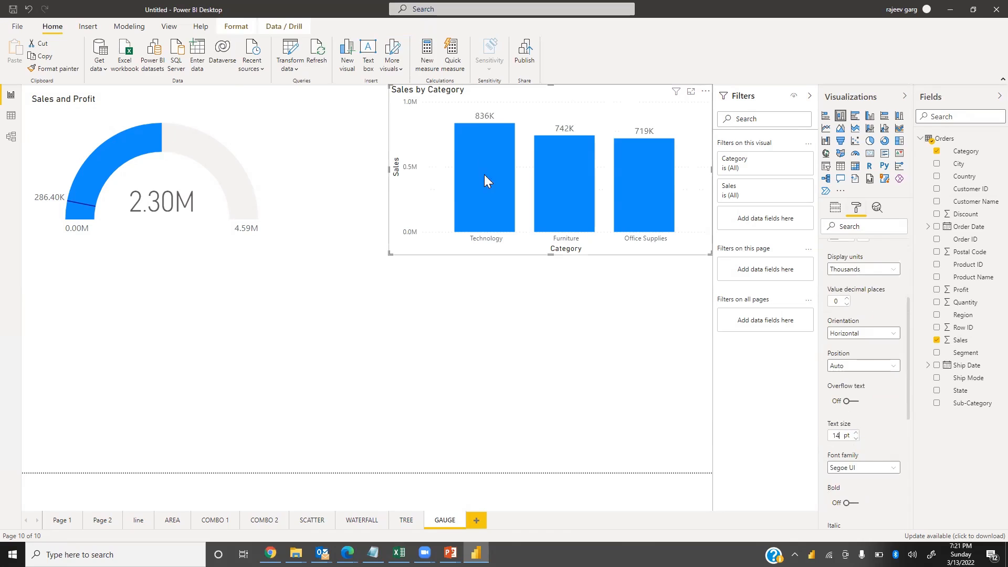
click(527, 327)
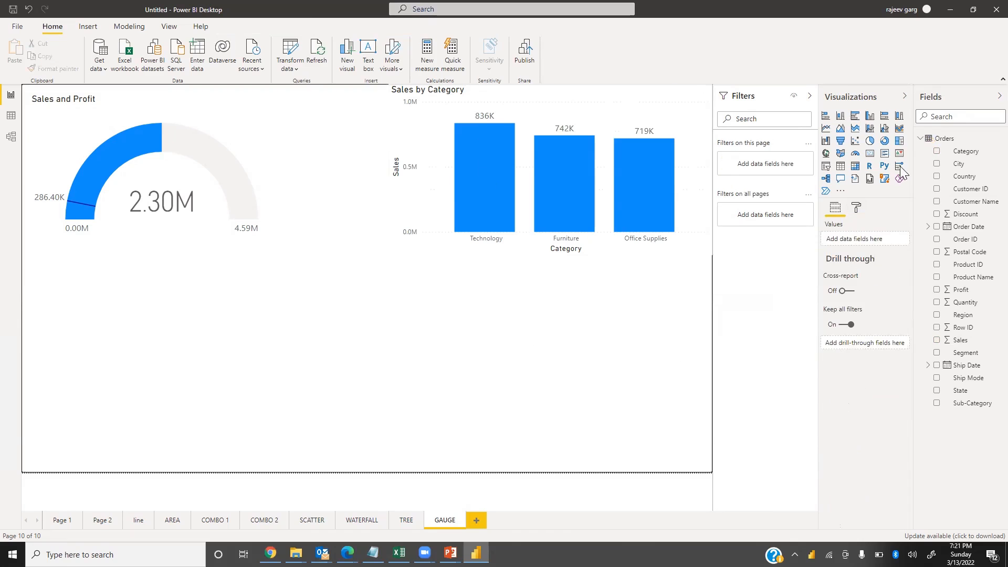
Add a pie chart below the column chart showing Sales by Segment
click(870, 143)
drag(201, 362, 698, 469)
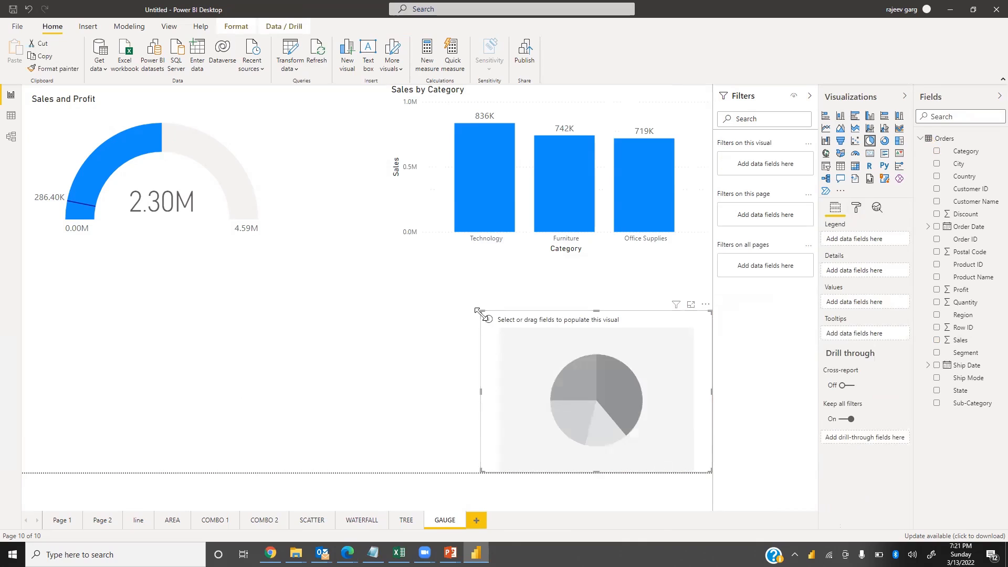
drag(481, 312, 398, 299)
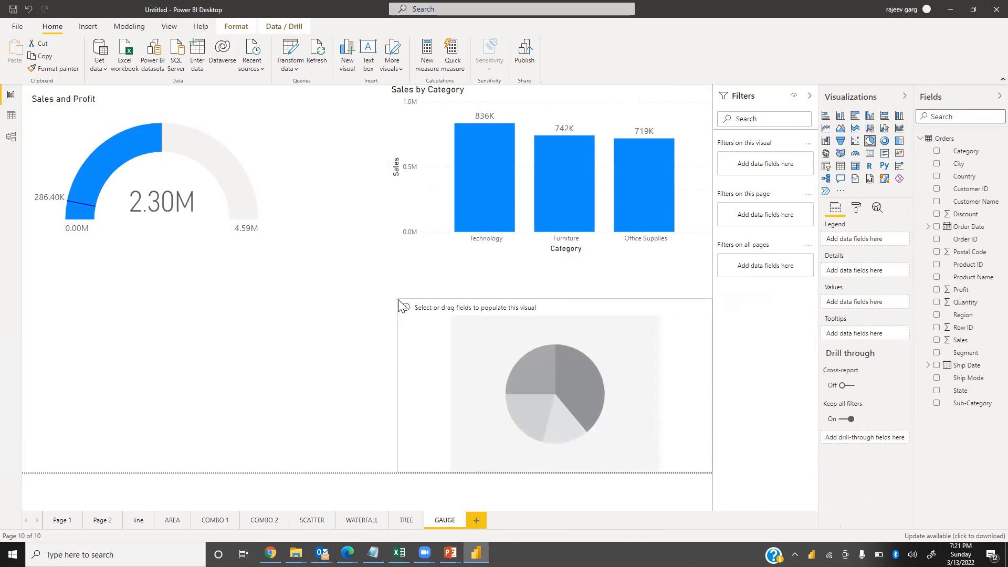
click(938, 340)
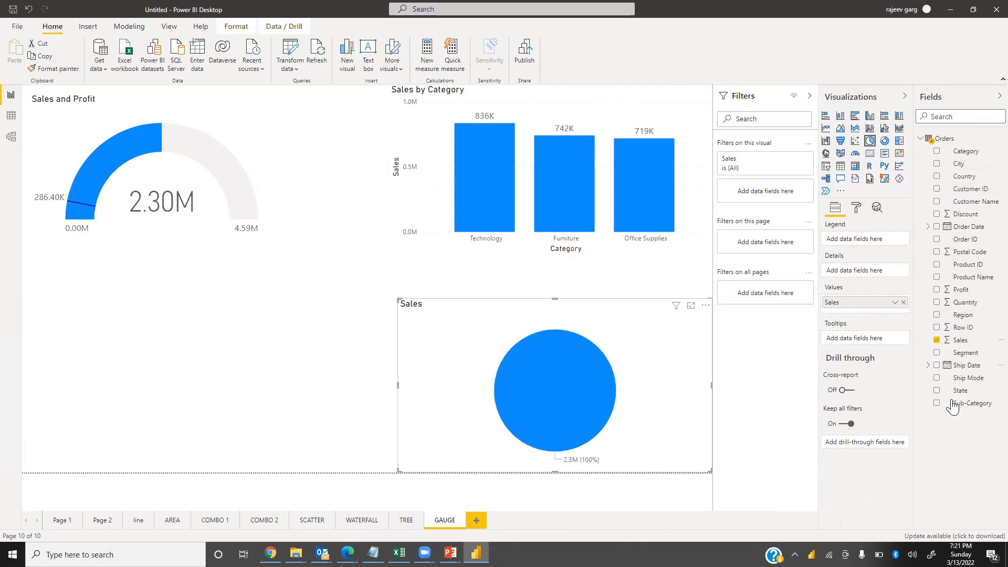
click(943, 354)
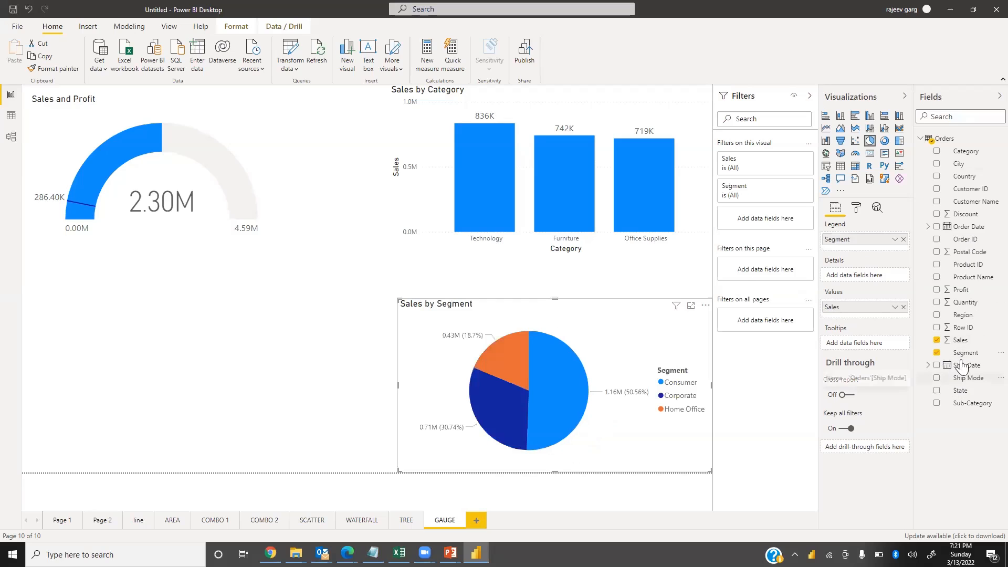
Turn off the pie chart's legend, show all detail labels, and set value and percentage decimal places to 0
click(858, 210)
click(890, 269)
click(843, 306)
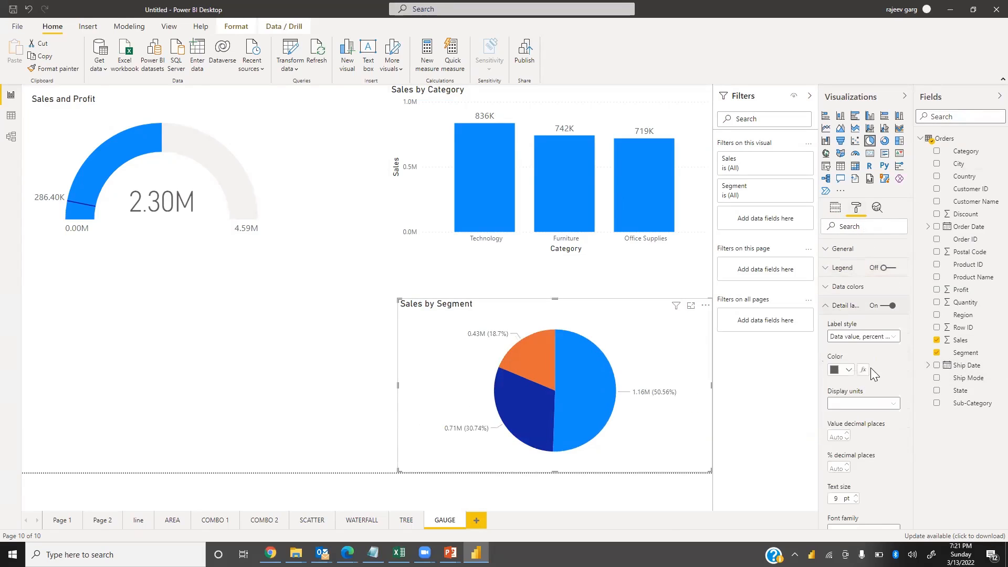
click(861, 337)
click(844, 420)
click(844, 437)
text(0)
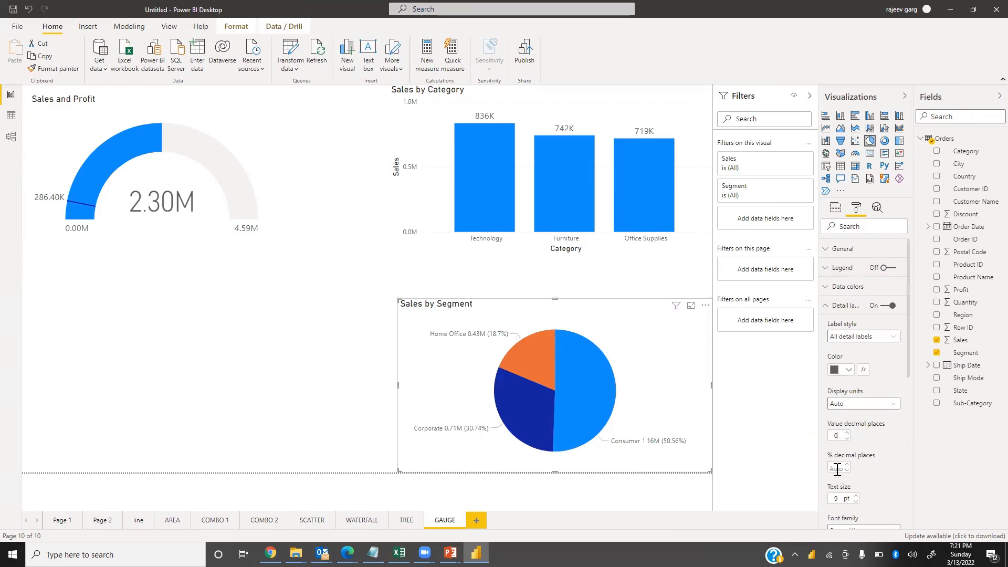
text(0)
Set the pie chart's detail label text size to 14 pt and make the labels bold
drag(843, 499, 761, 510)
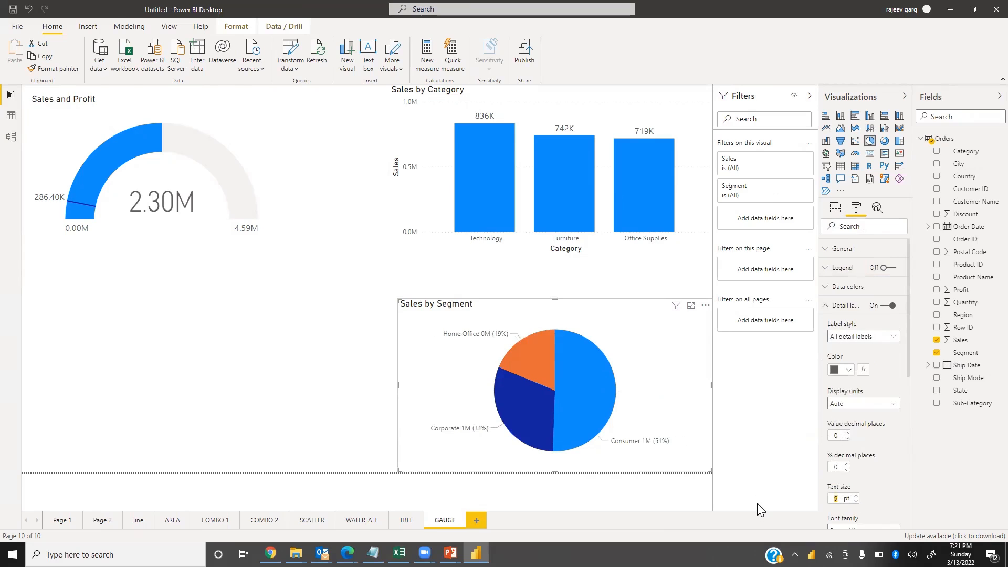
text(14)
scroll(848, 449, down, 3)
click(851, 427)
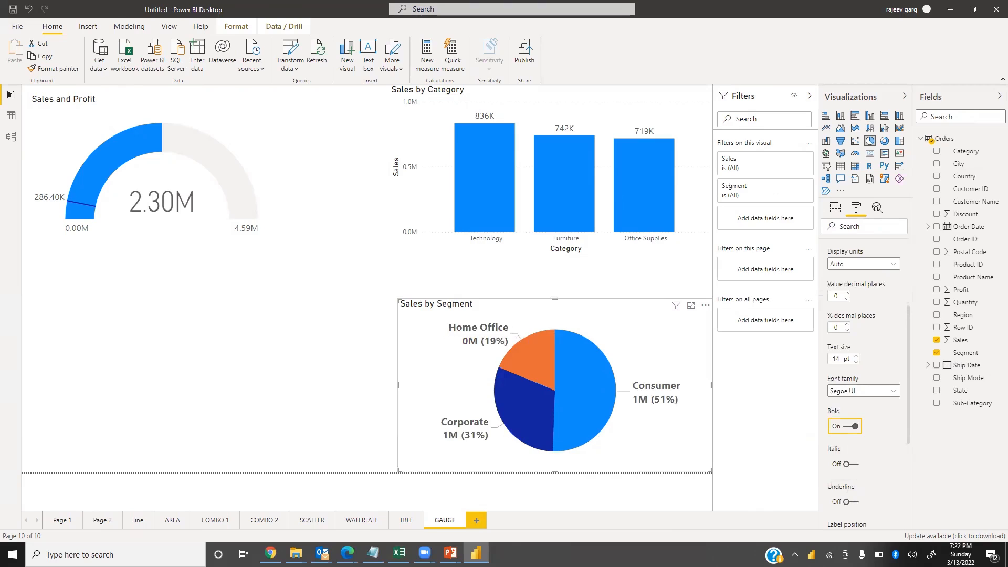
click(364, 405)
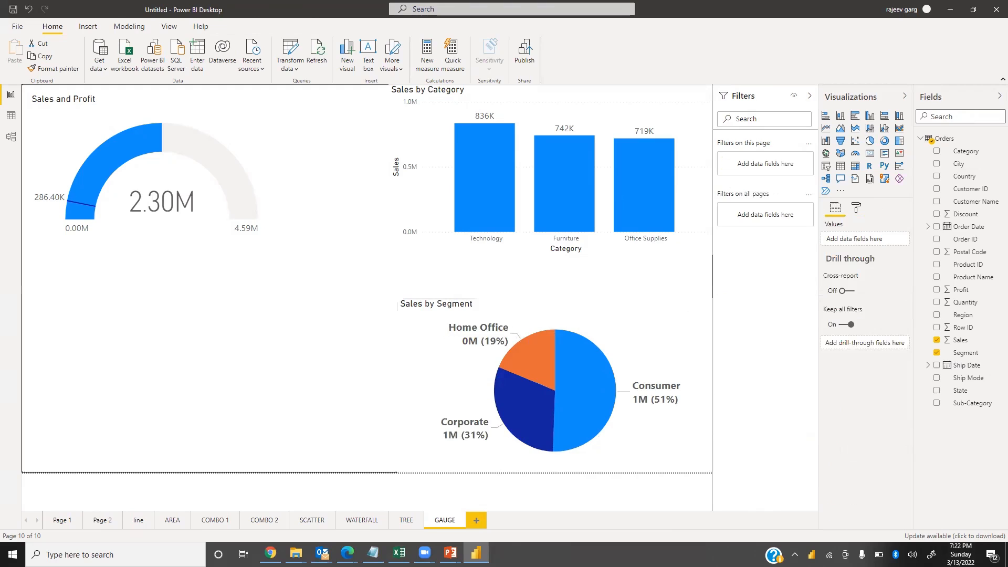
Select individual category bars and segment slices to examine cross-filtering between the visuals
click(490, 198)
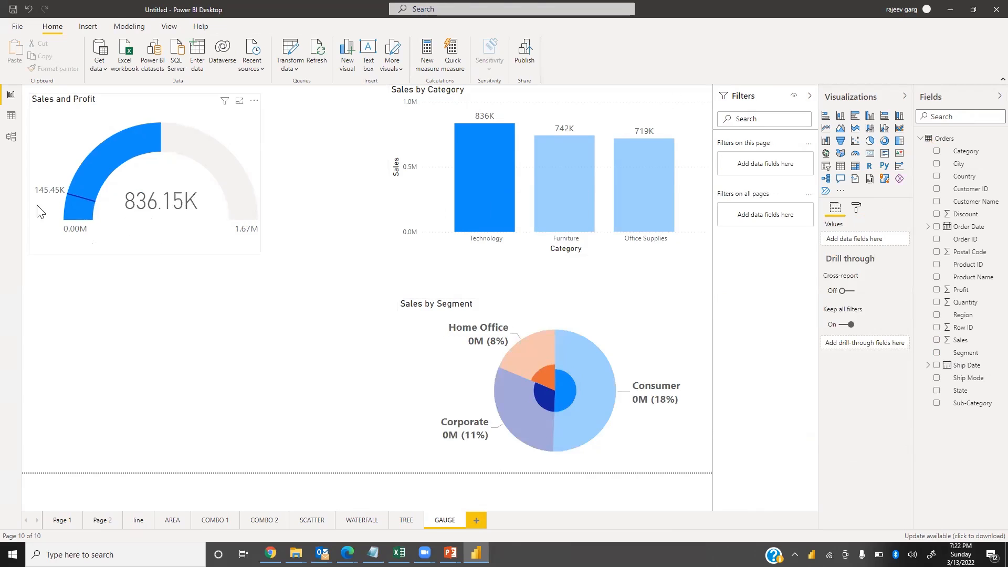
click(570, 177)
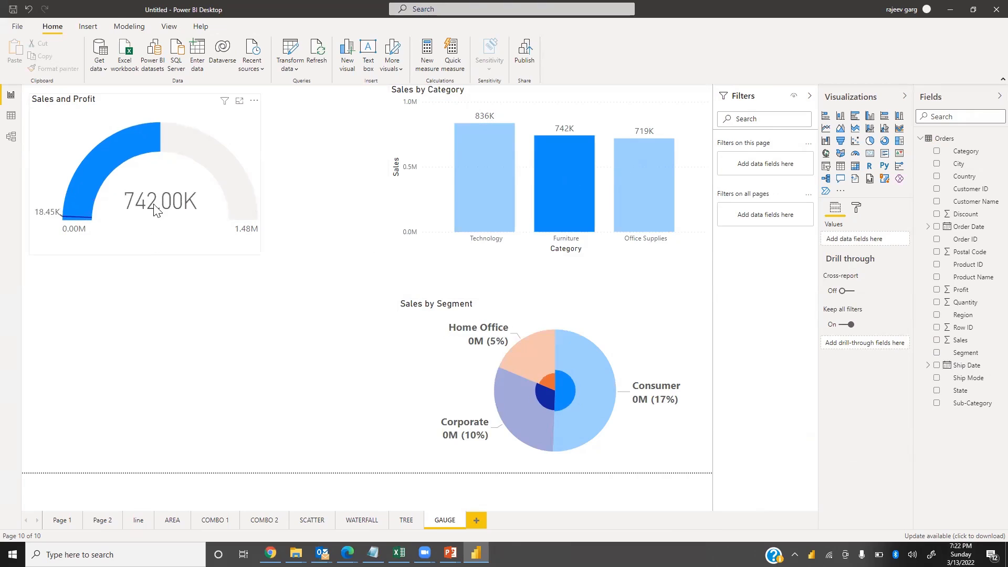
click(602, 378)
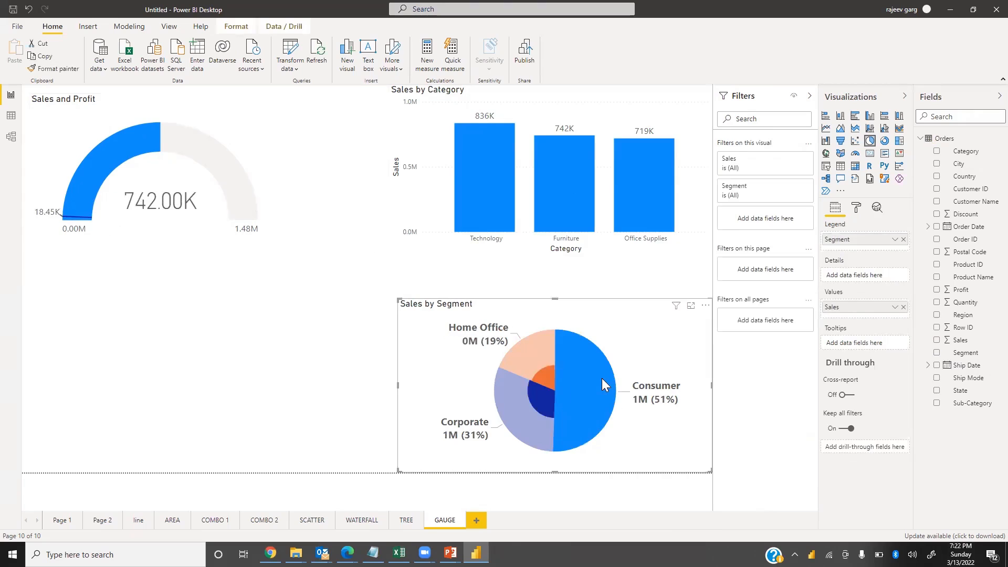
click(545, 356)
click(551, 427)
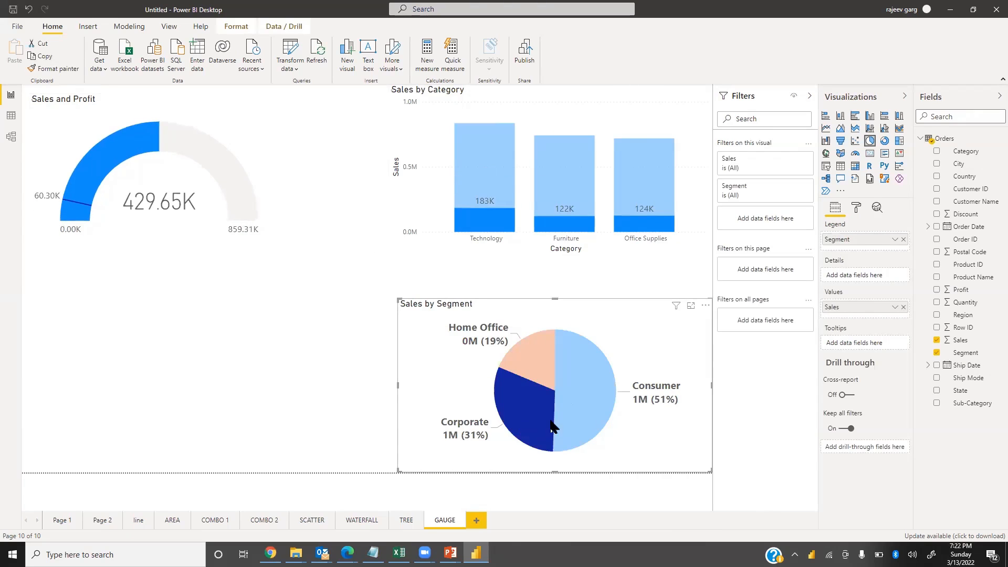
Select pie slices and the Technology bar to see how the gauge and other visuals respond
click(576, 372)
click(536, 336)
click(456, 374)
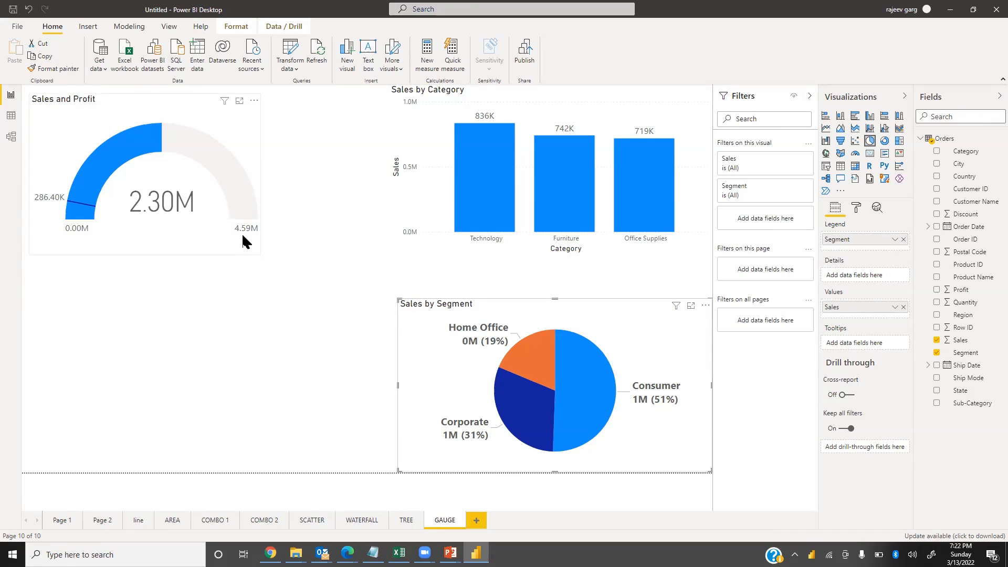
click(484, 187)
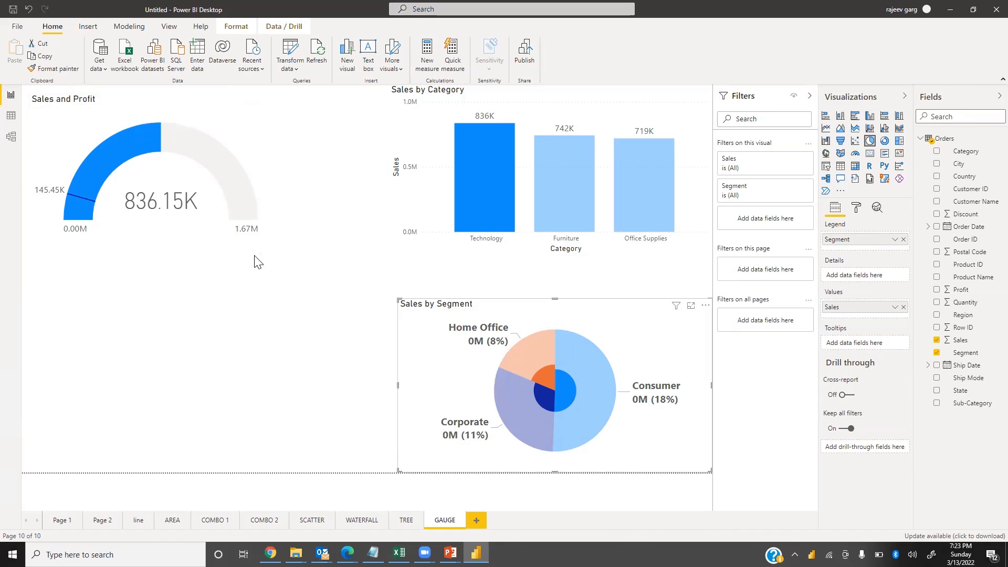
click(429, 253)
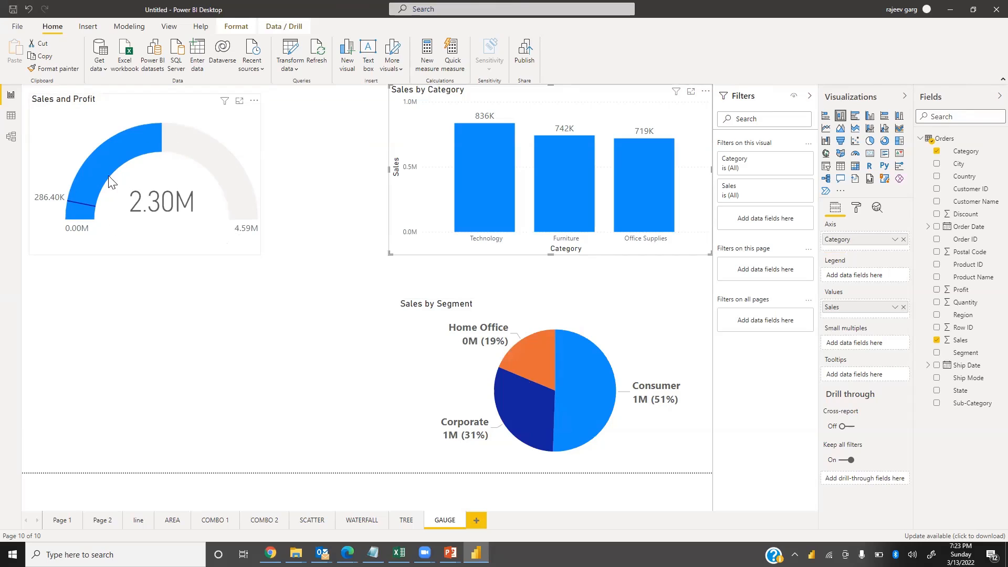
Set the gauge axis maximum of the Sales and Profit gauge to 2300000
click(227, 153)
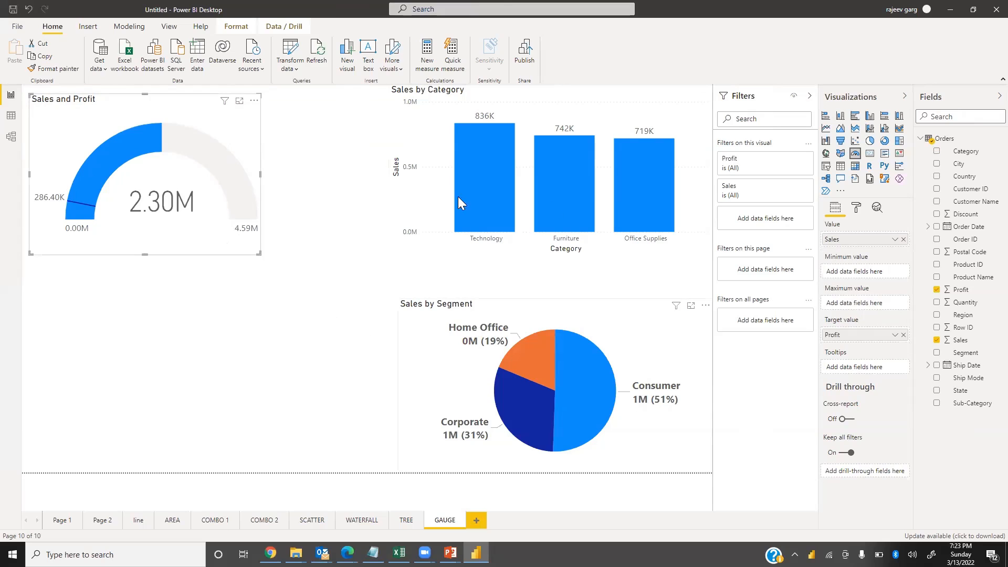
click(854, 210)
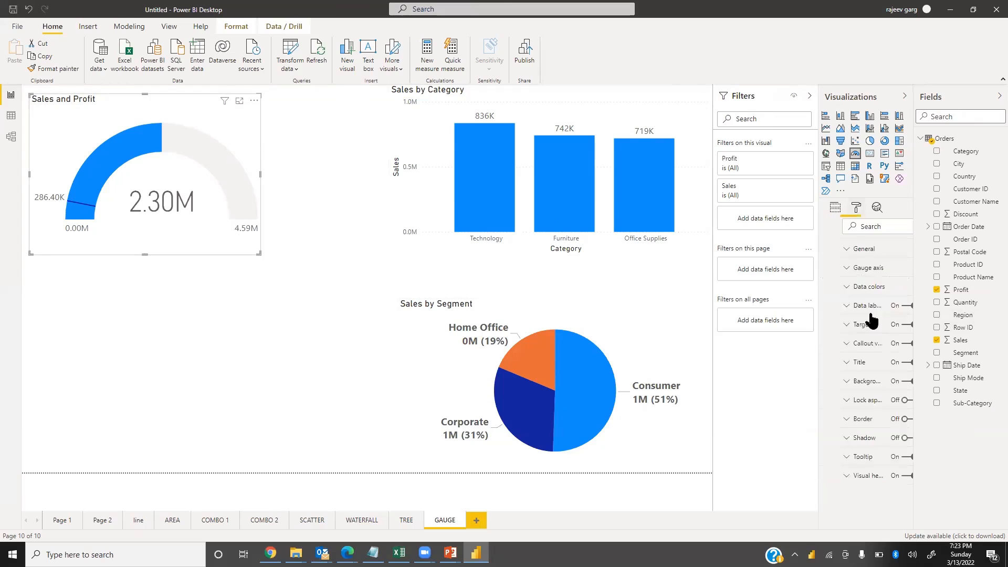
click(830, 268)
click(848, 332)
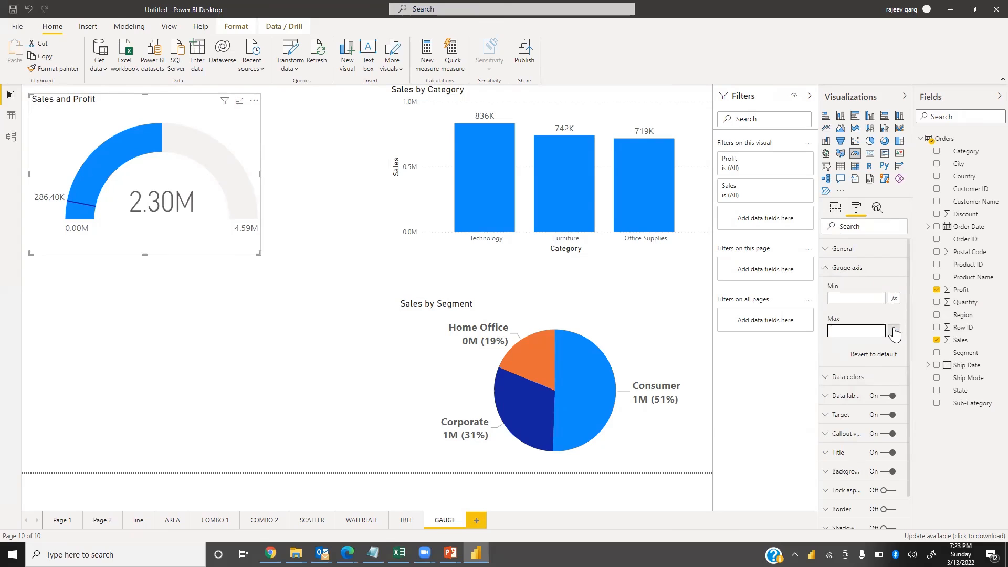
text(2300000)
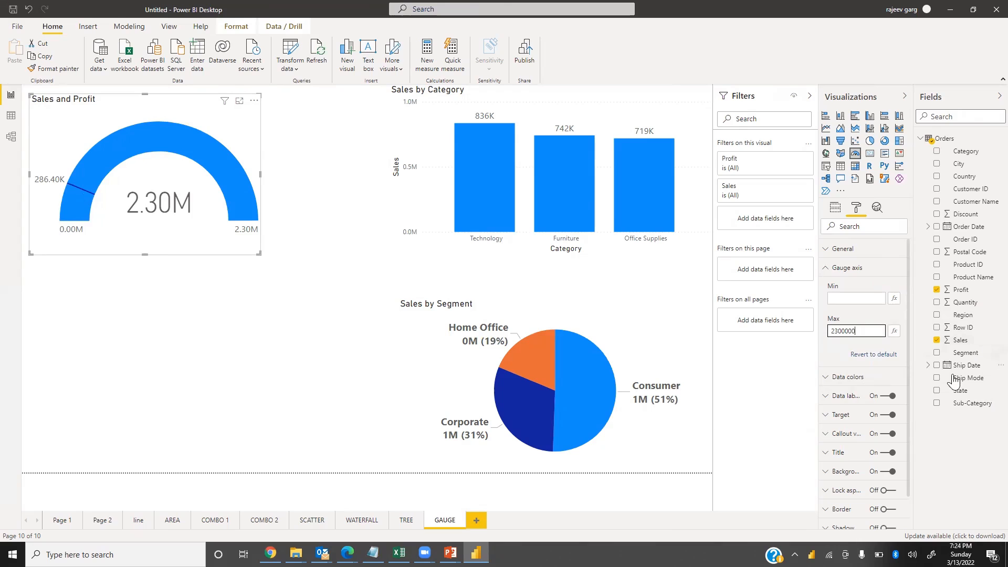
click(828, 268)
click(827, 268)
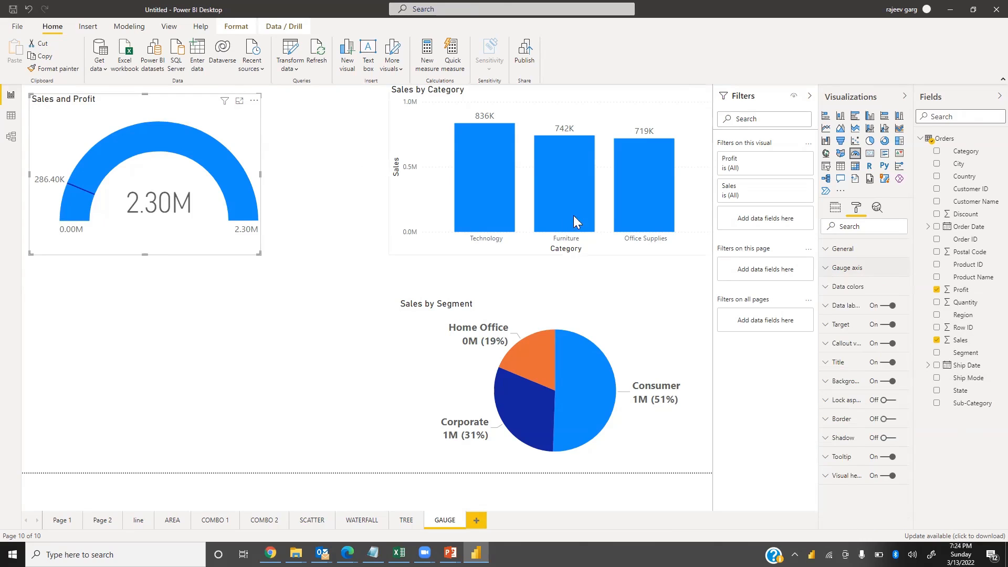
Select each category bar and segment slice to compare the gauge readings against the new maximum
click(490, 200)
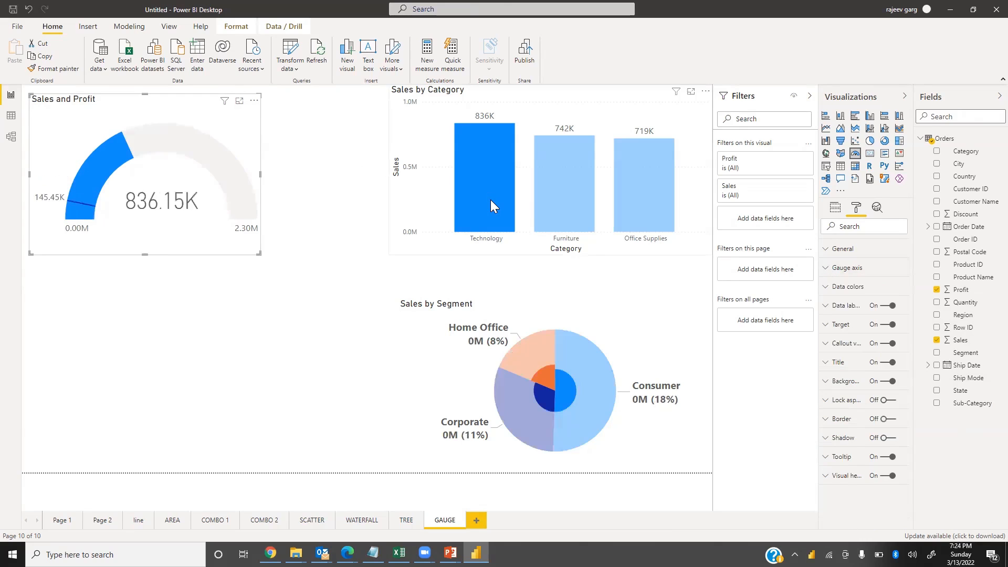
click(562, 195)
click(636, 207)
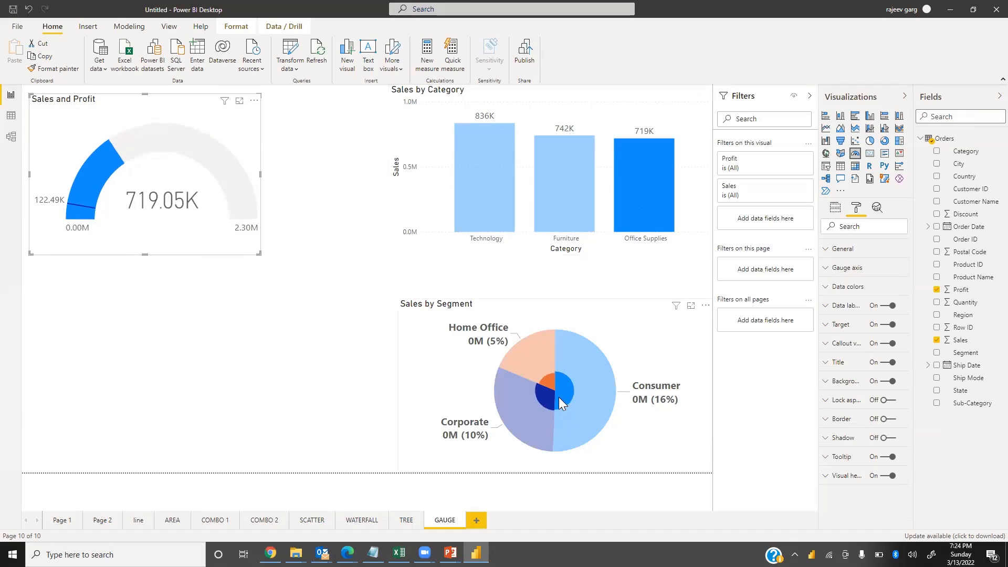
click(592, 400)
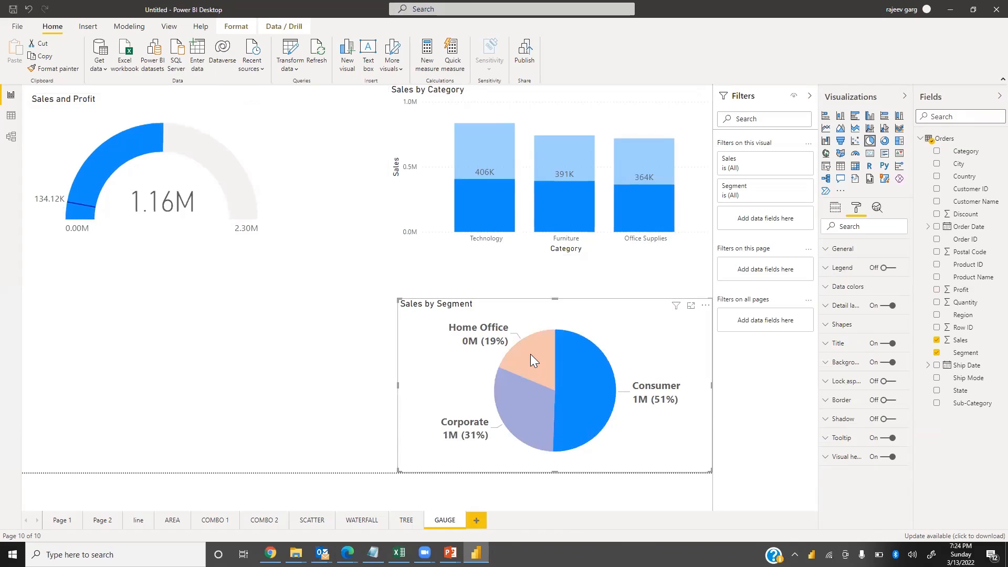
click(530, 354)
click(533, 415)
click(594, 411)
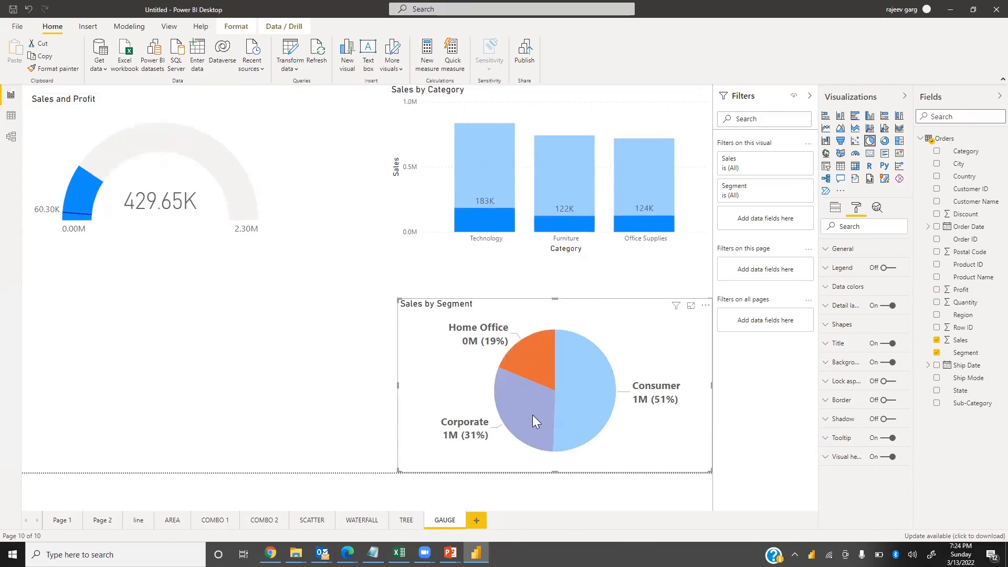
click(533, 414)
click(544, 359)
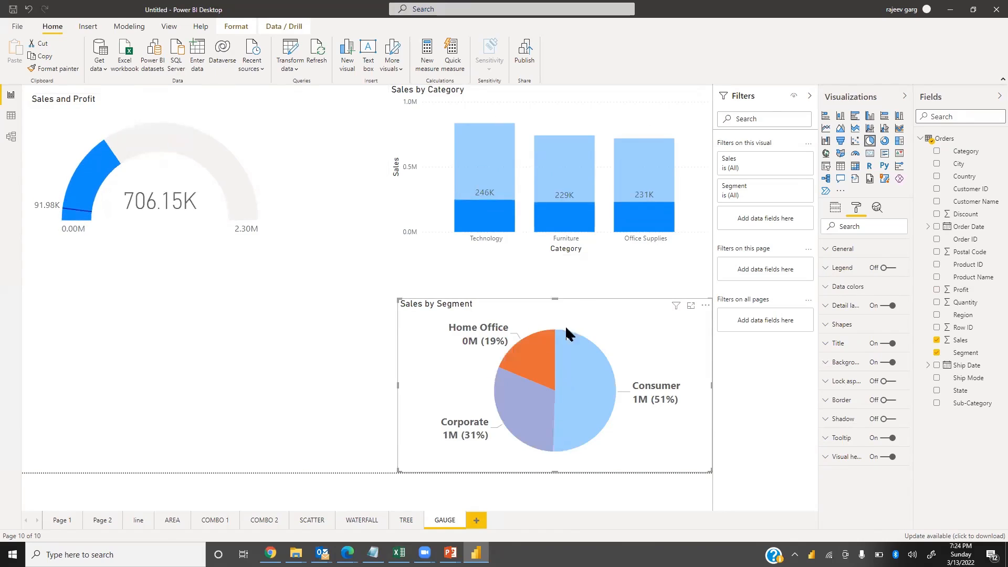
click(576, 191)
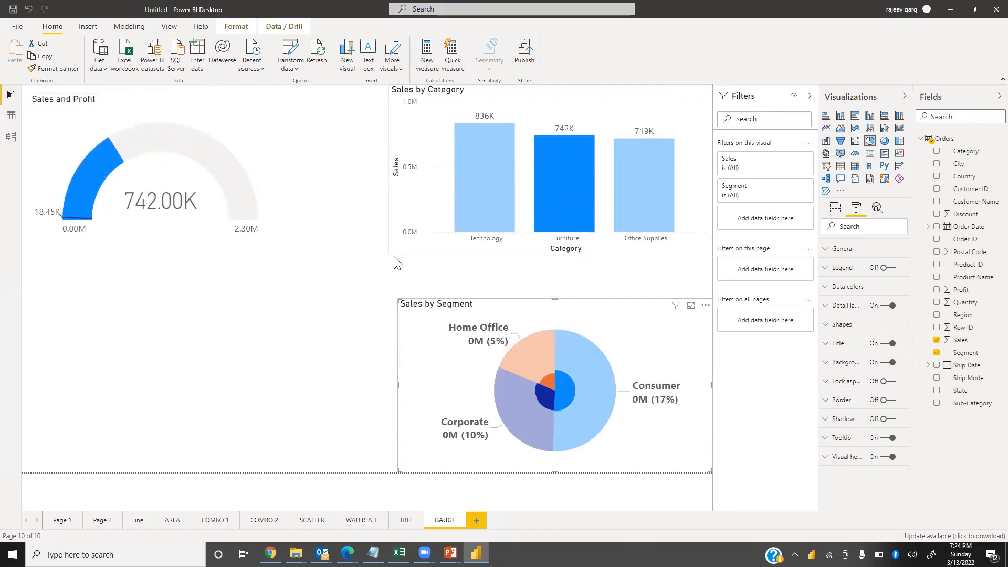
click(407, 247)
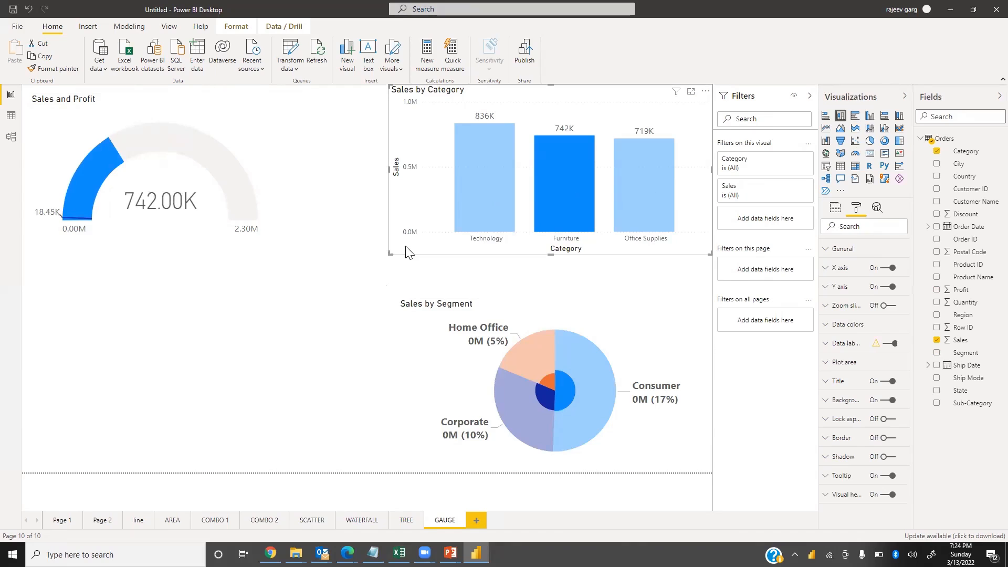
click(407, 252)
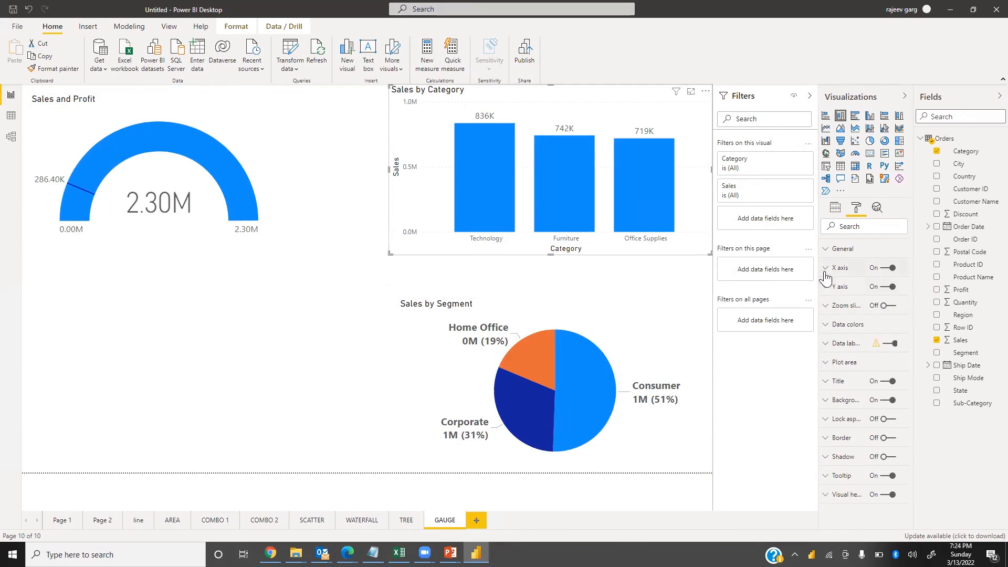
Turn off the gauge's data labels, keeping the target shown
click(265, 161)
click(260, 137)
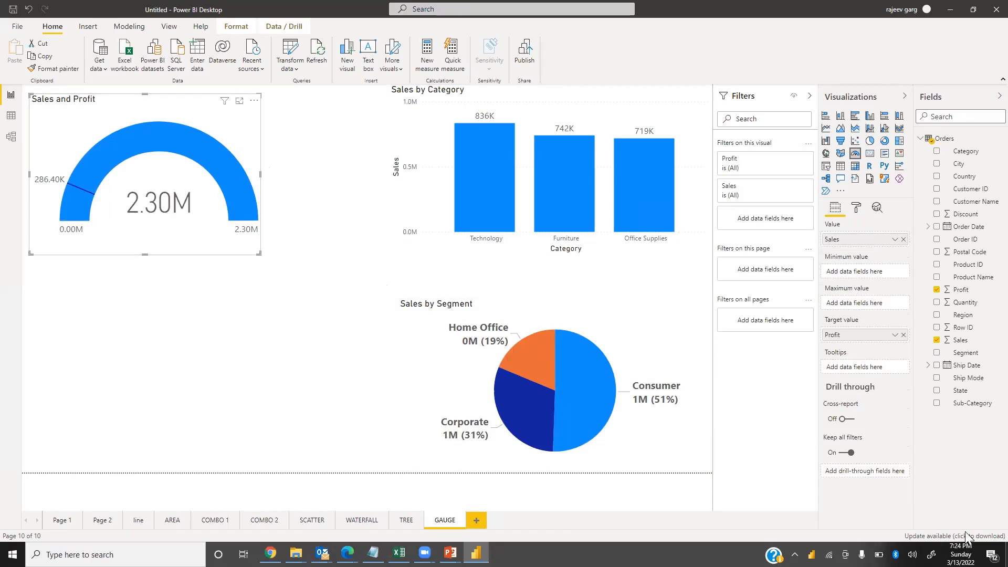
click(856, 208)
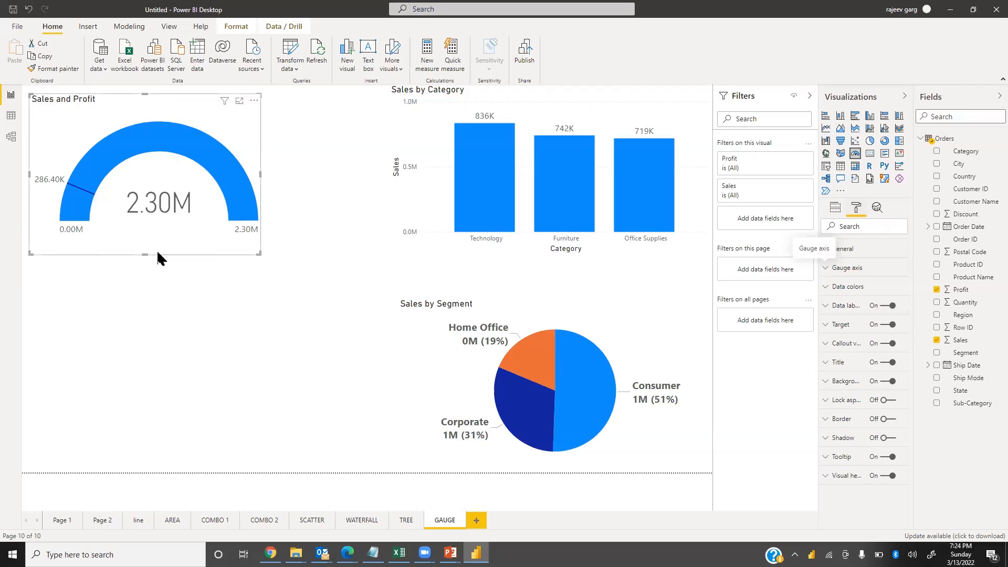
click(886, 308)
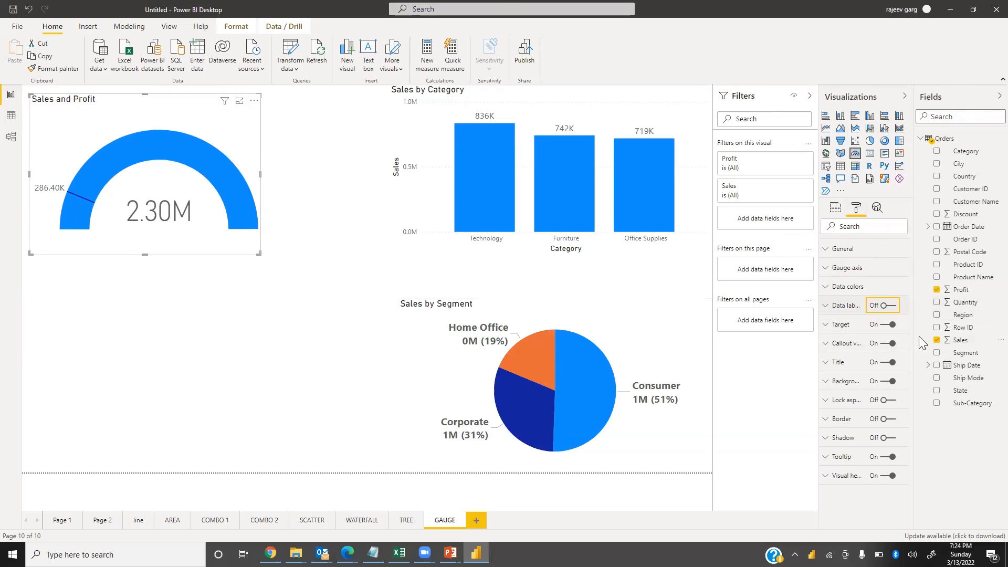
click(887, 325)
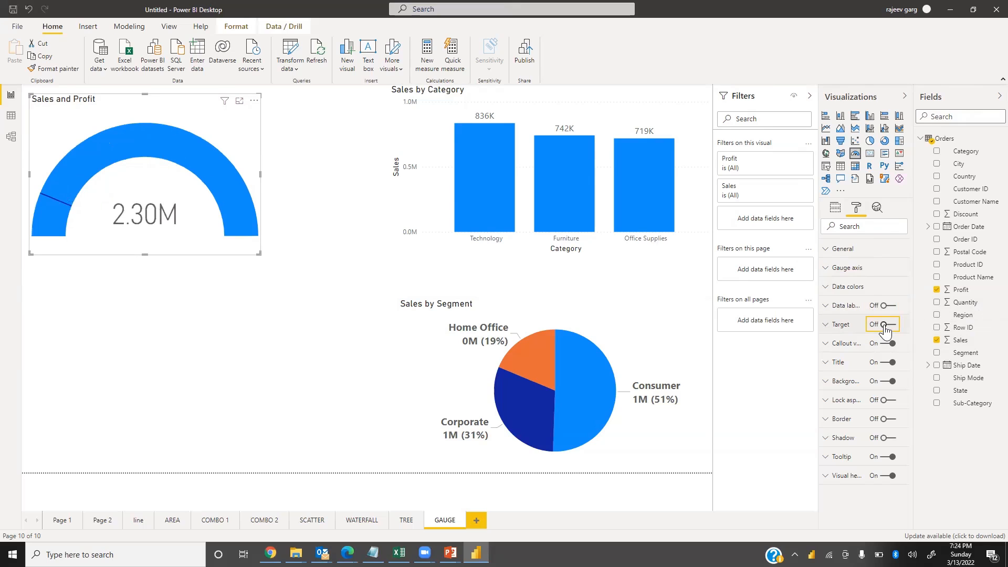
click(886, 327)
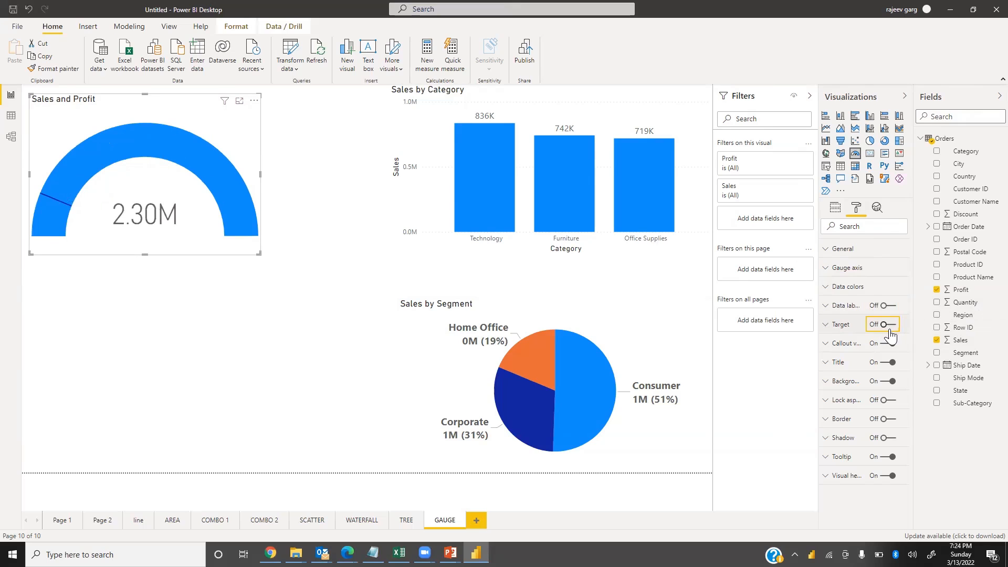
Set the gauge's target label color to green #09E54F
click(826, 325)
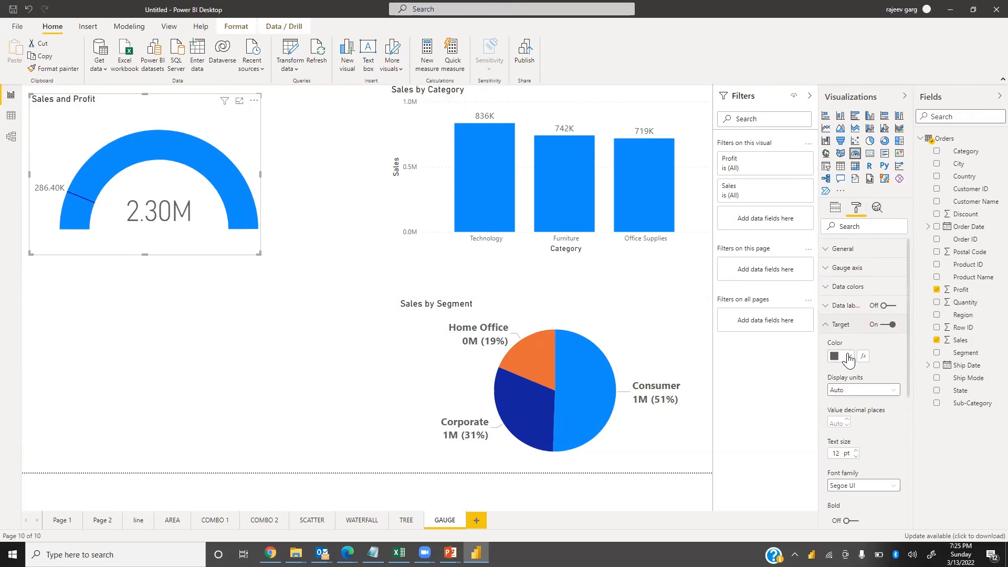
click(848, 358)
click(887, 527)
click(895, 482)
click(963, 362)
click(972, 367)
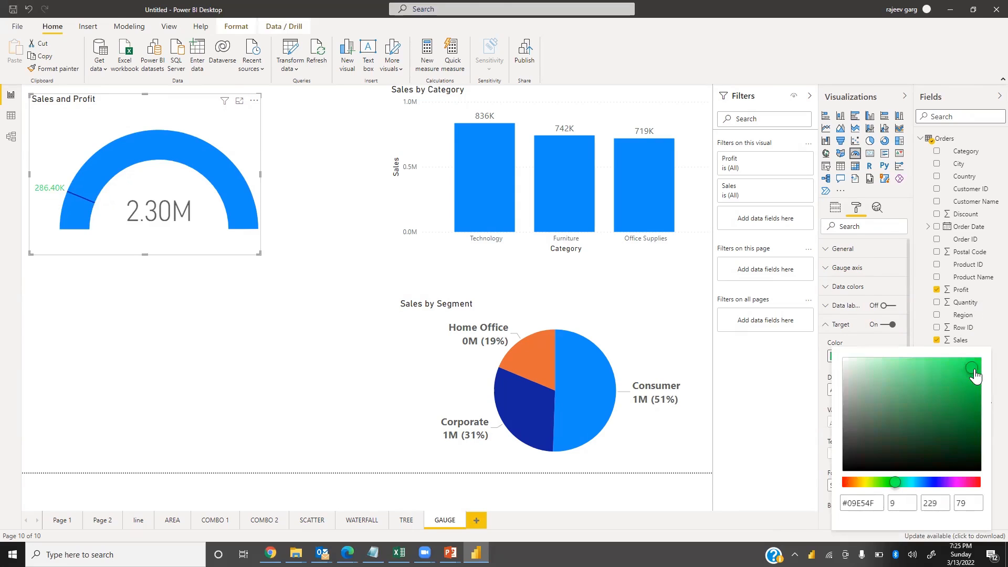
click(827, 415)
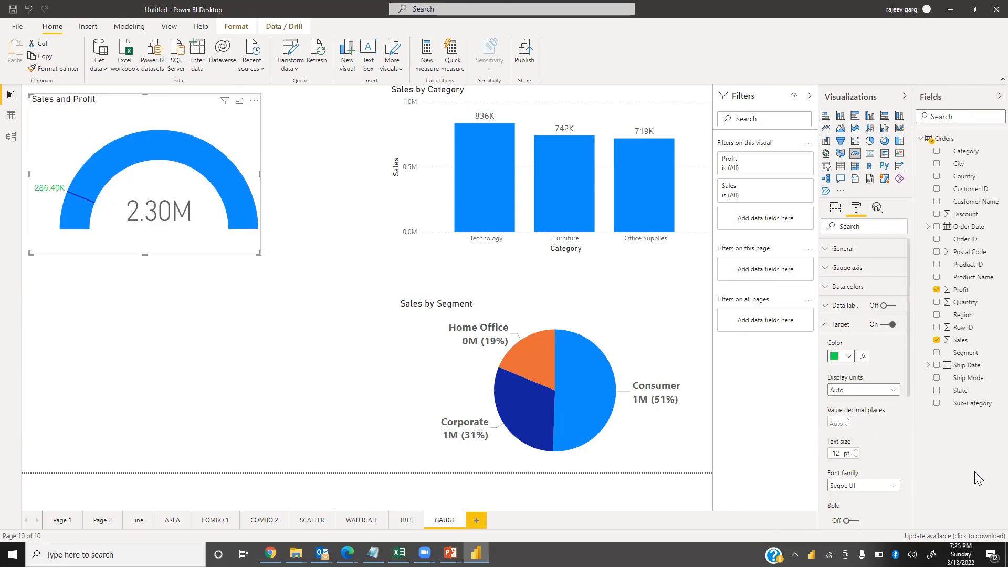
Set the target label to 0 decimal places, 16 pt text size, and bold
click(841, 423)
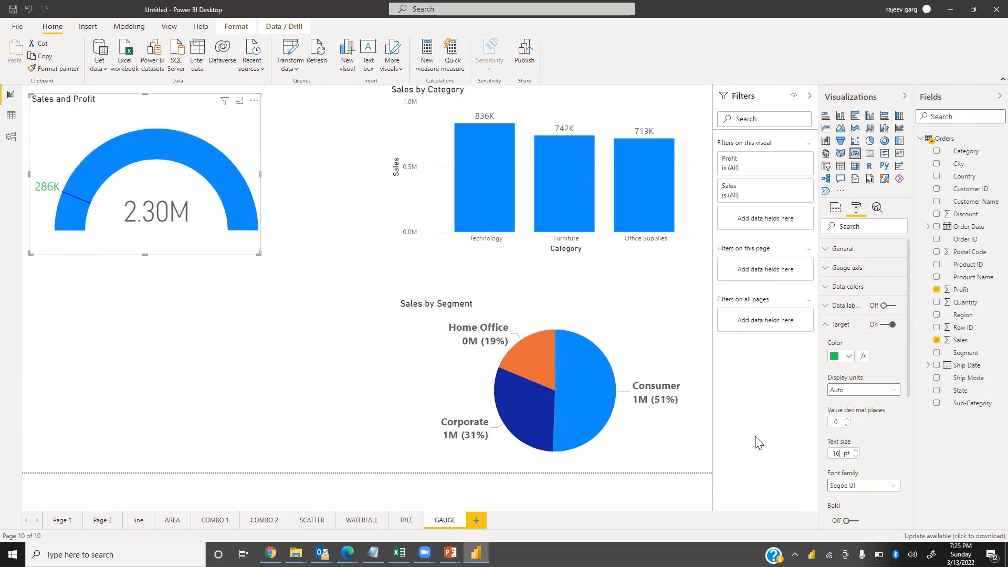
click(858, 522)
scroll(883, 418, down, 8)
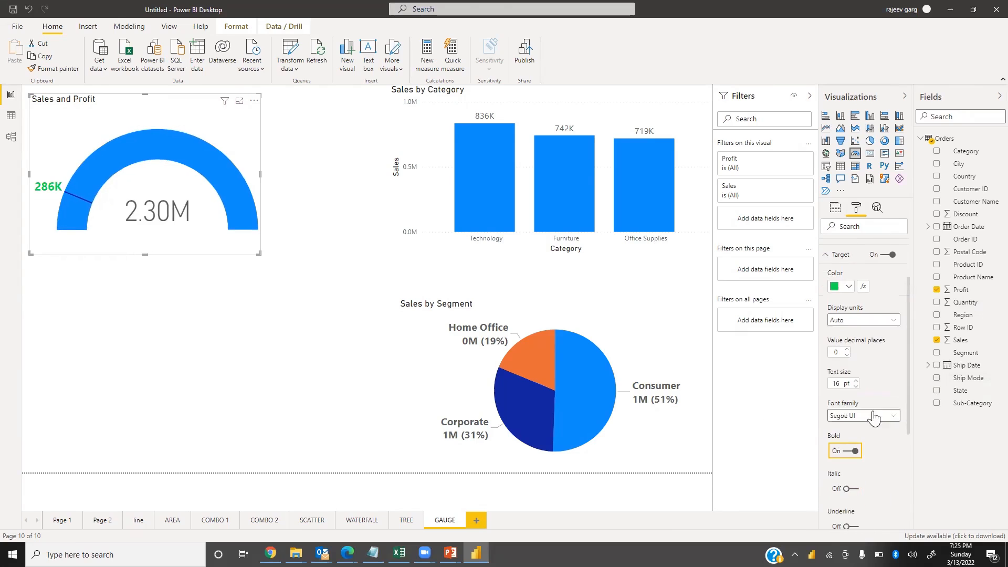
scroll(867, 339, up, 8)
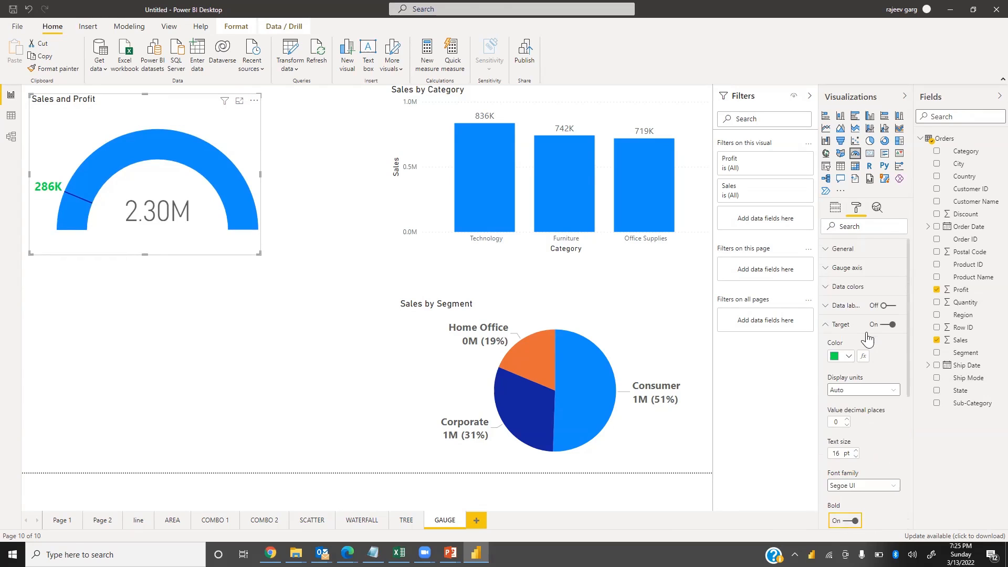
click(829, 325)
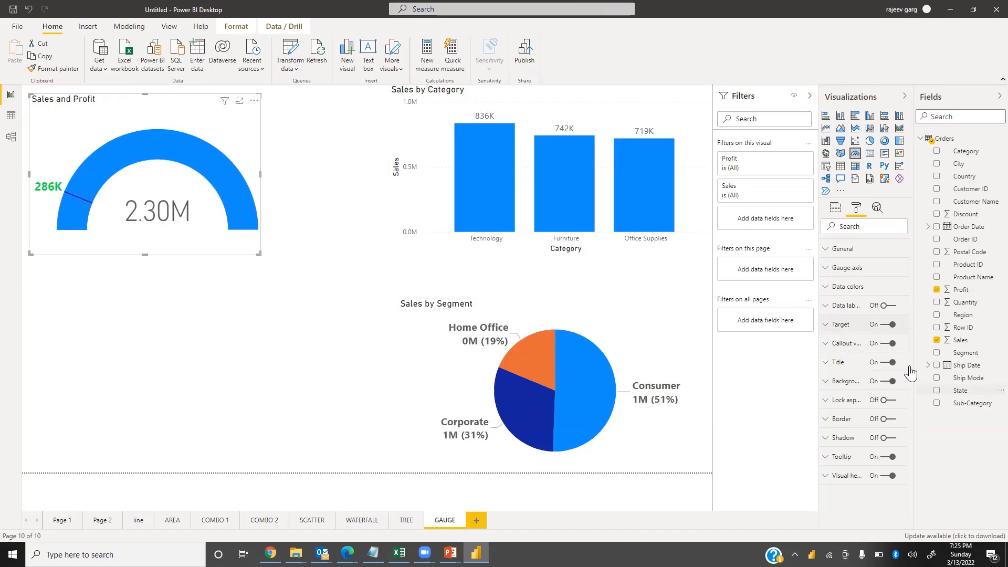
Format the gauge's callout value in gold, displayed in Thousands with 0 decimal places and bold
click(836, 344)
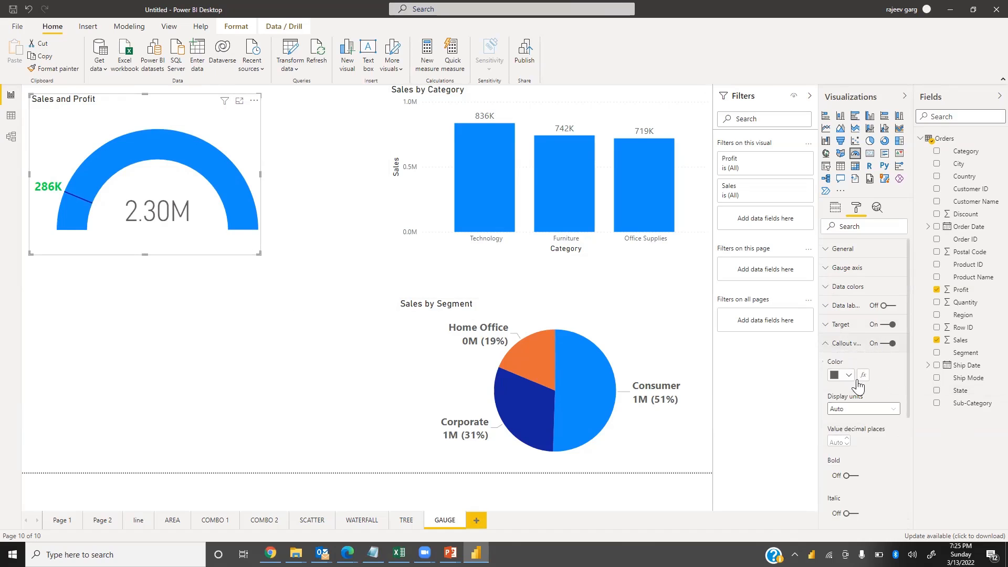
click(846, 376)
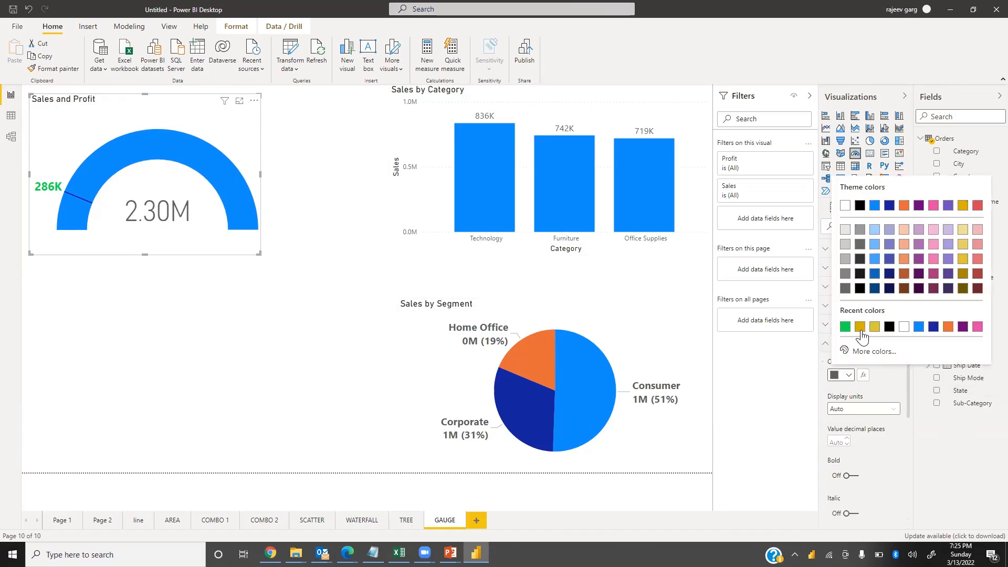
click(860, 328)
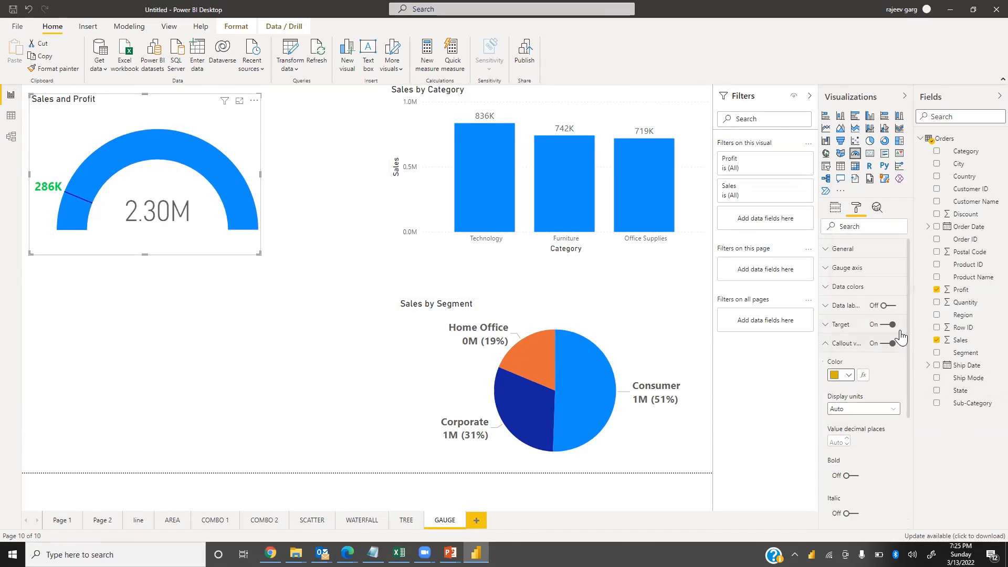
click(871, 410)
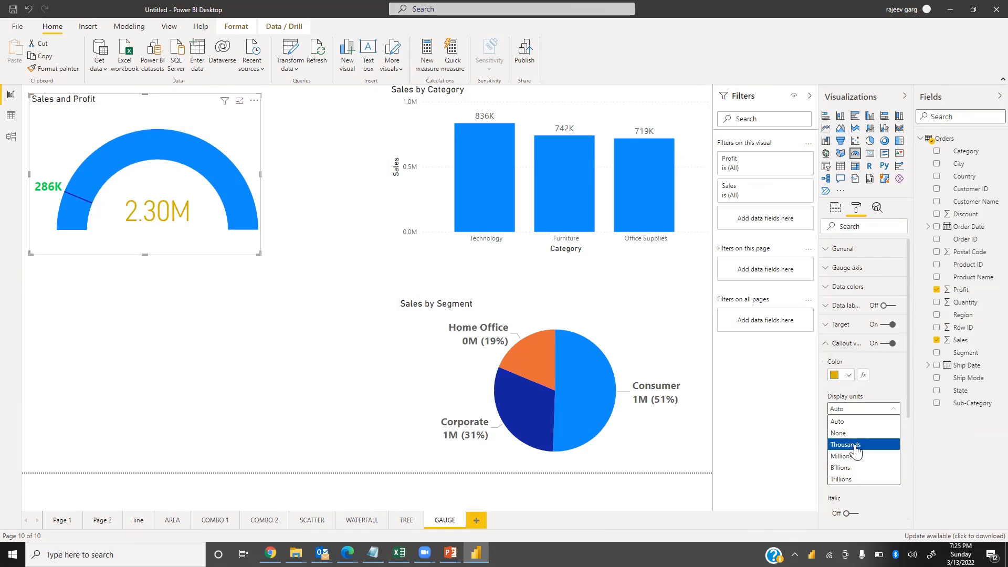
click(856, 445)
text(0)
click(847, 475)
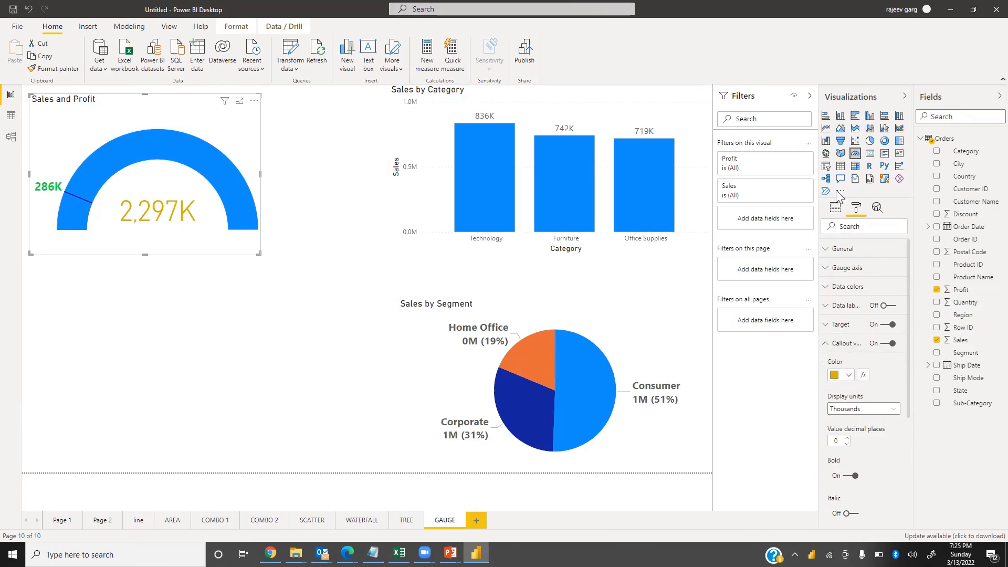
Turn off the gauge's title
click(835, 344)
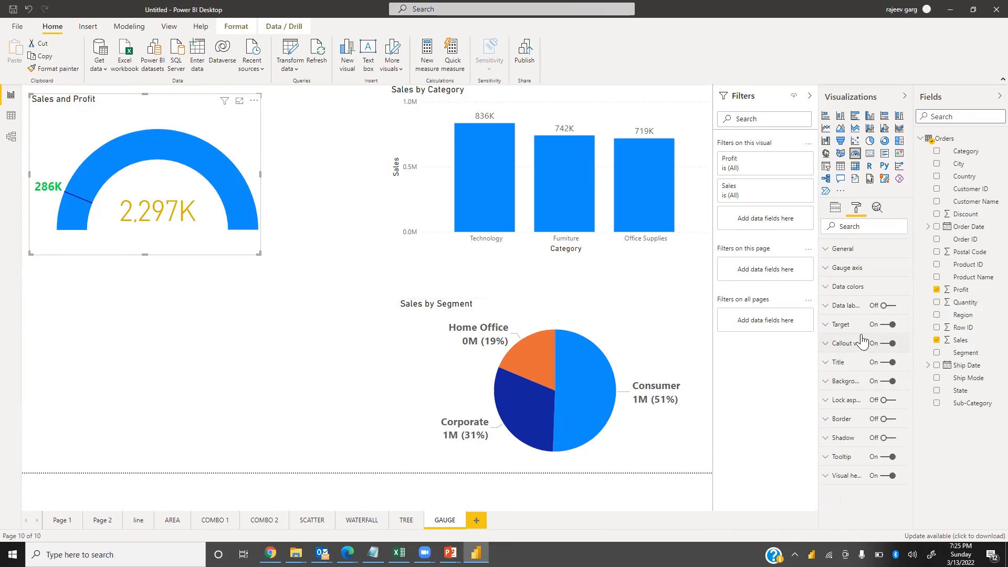
click(893, 364)
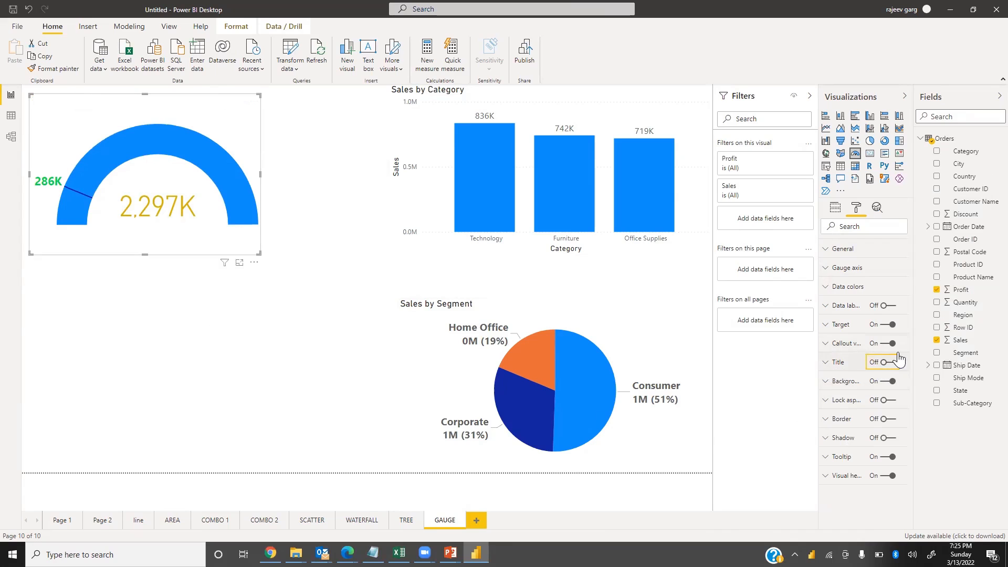
Turn on the gauge's title and format it with orange font, centered alignment, and 18 pt text size
click(893, 362)
click(828, 363)
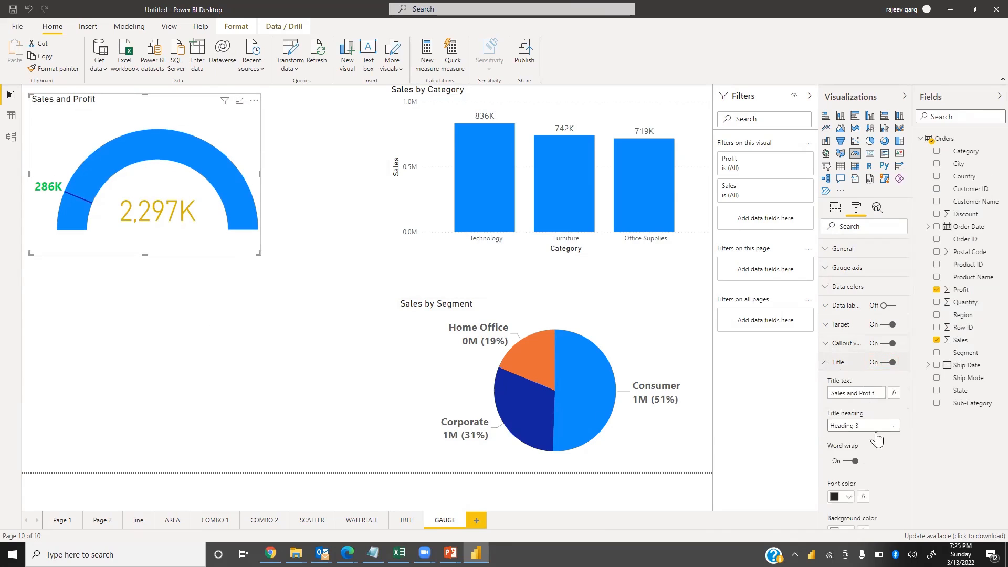
scroll(852, 507, down, 3)
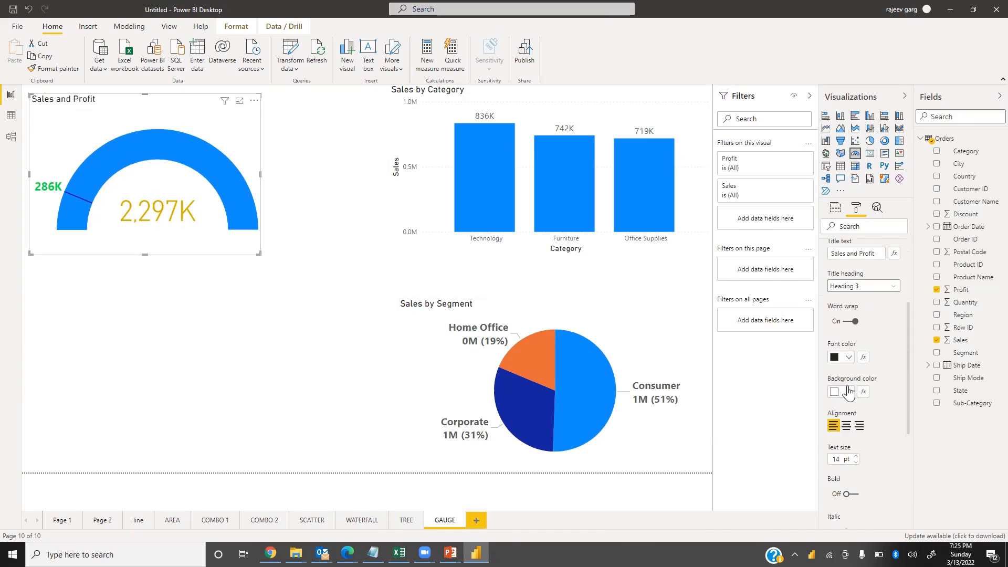
click(849, 358)
click(902, 384)
click(846, 426)
click(847, 494)
text(18)
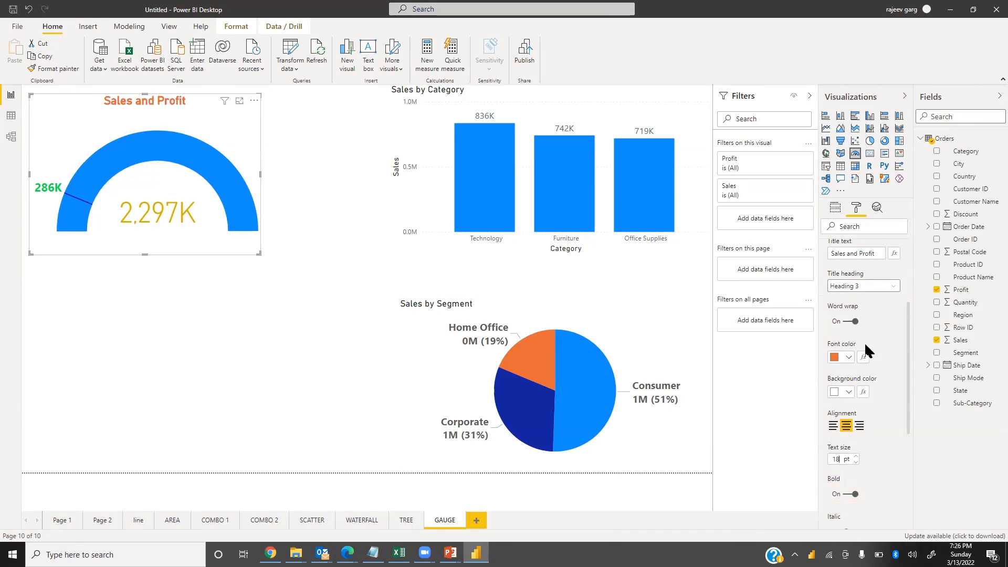
Change the gauge's title text to "Sales Vs Profit"
scroll(862, 358, up, 2)
double_click(851, 323)
text(vS)
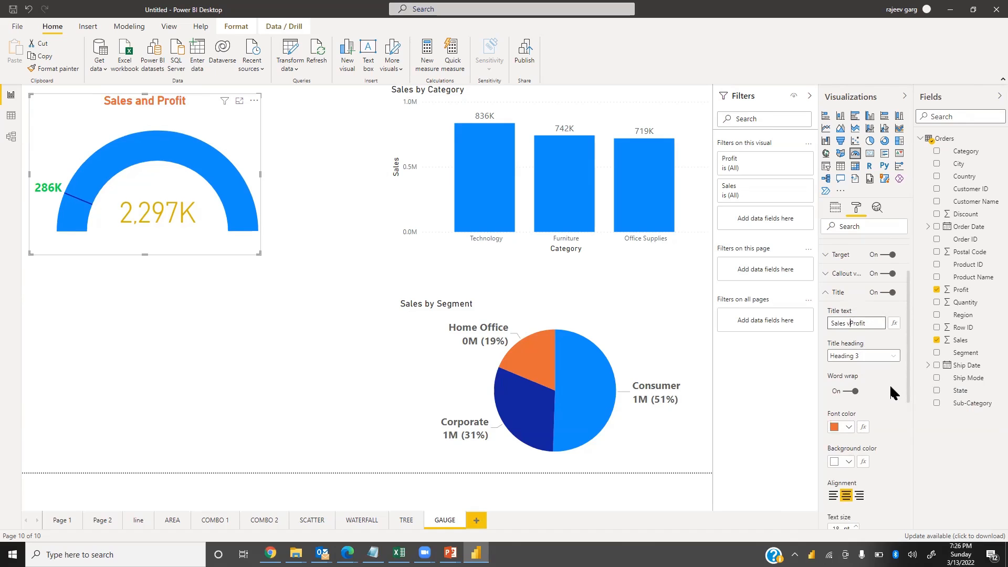
key(BackSpace)
key(BackSpace)
text(V s)
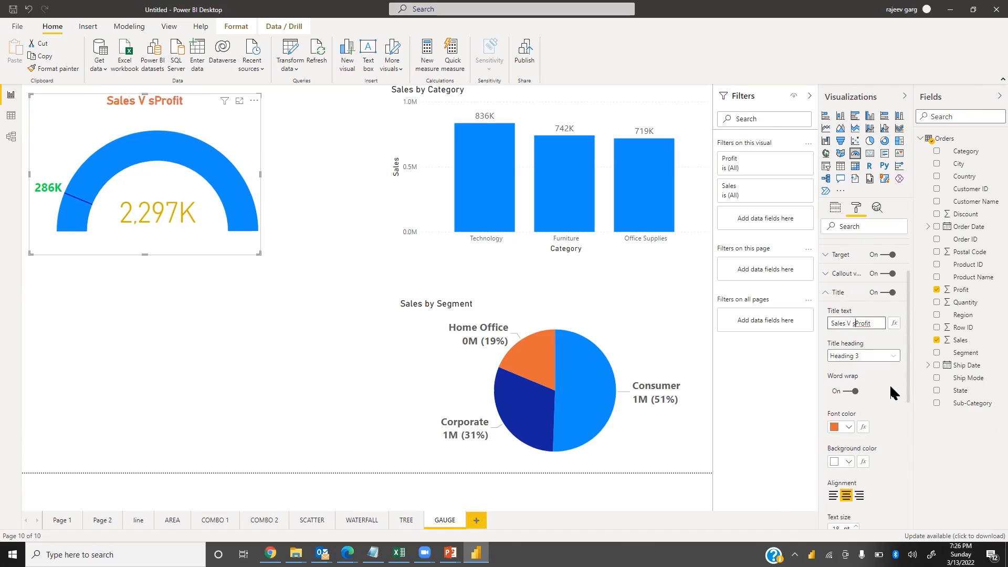
key(BackSpace)
scroll(875, 411, up, 3)
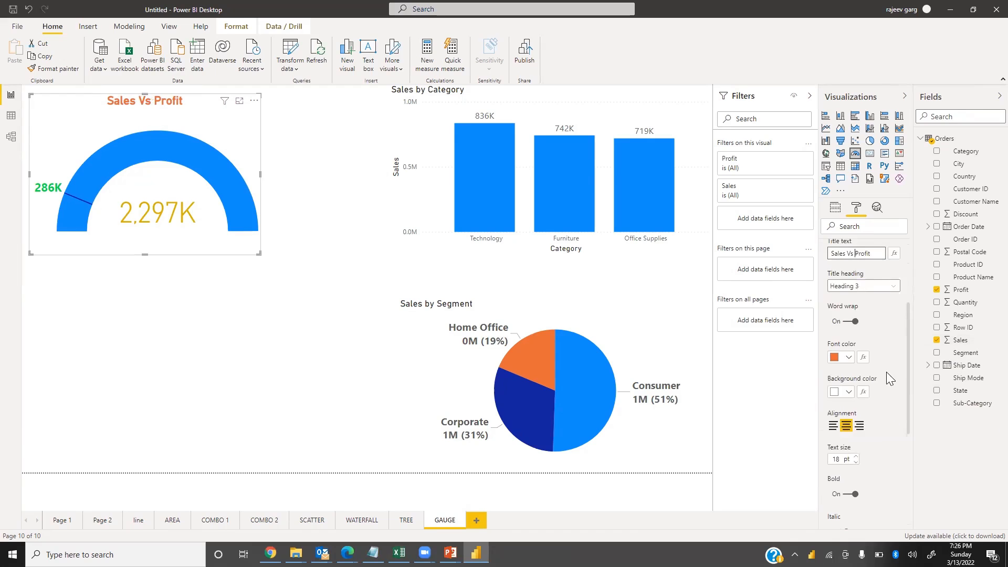
Turn on the gauge's background and set its color to black
click(826, 362)
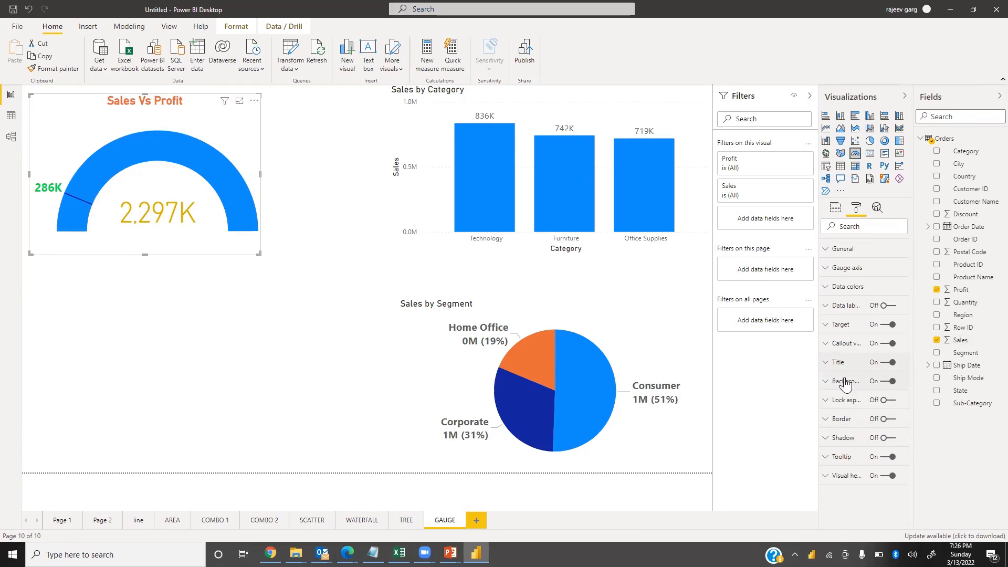
click(825, 382)
click(842, 414)
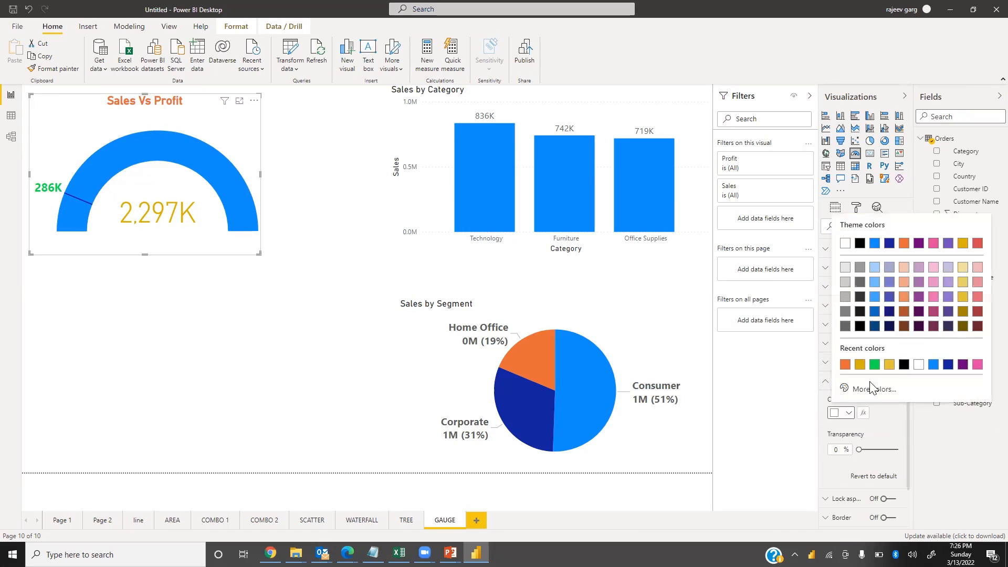
click(859, 243)
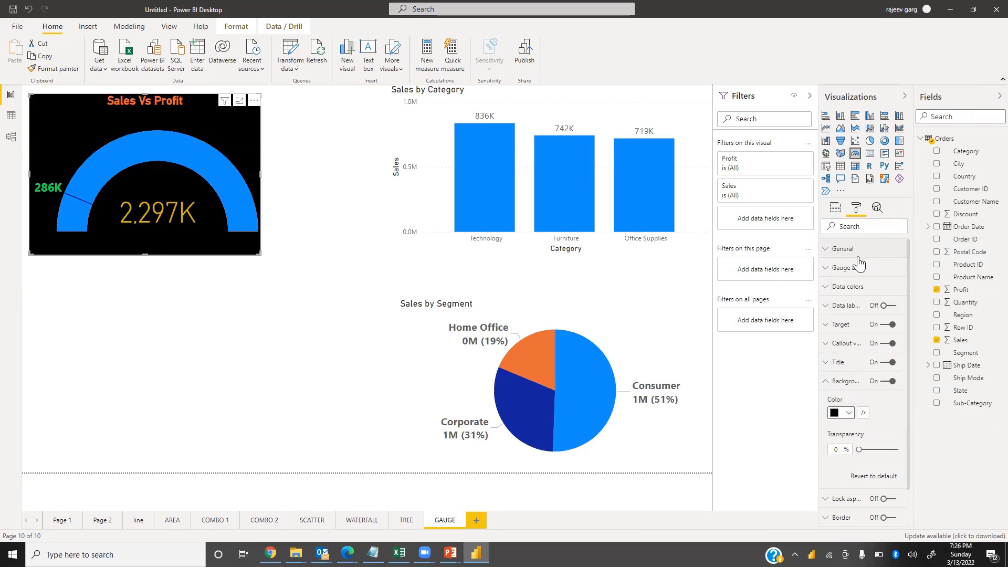
click(824, 383)
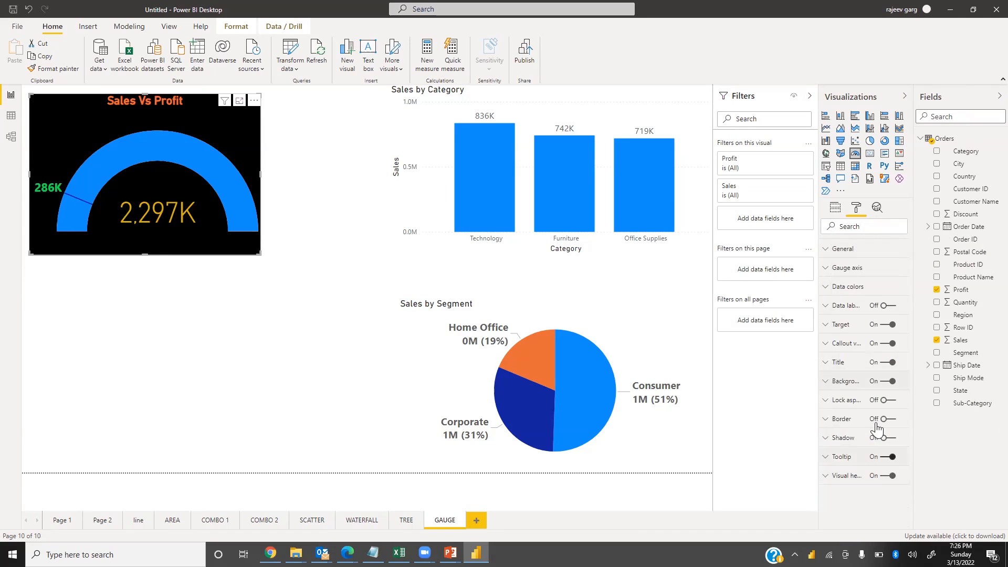
Turn on the gauge's border and shadow, set the border radius to 30 px and the border color to orange
click(888, 419)
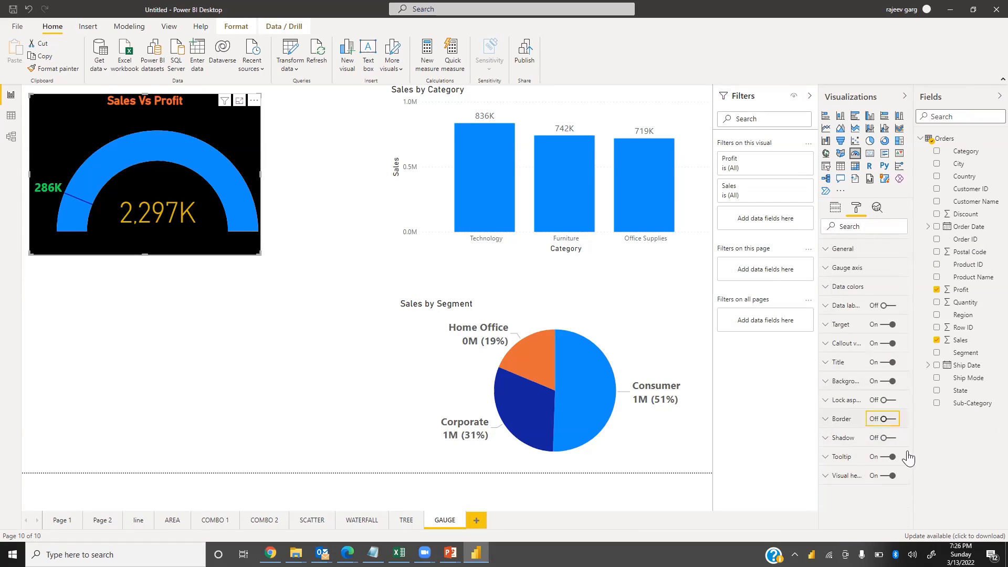
click(888, 437)
click(826, 419)
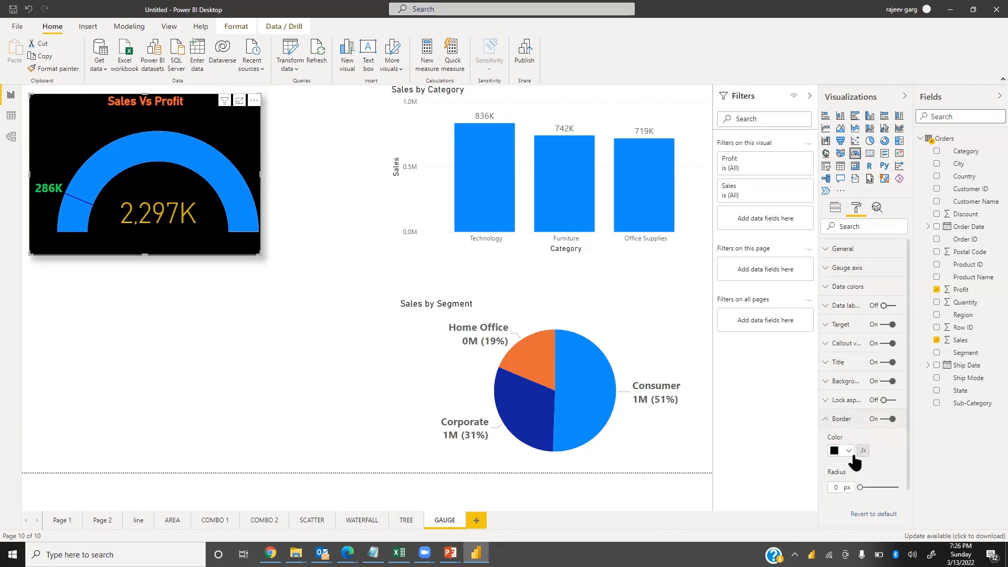
drag(860, 487, 899, 489)
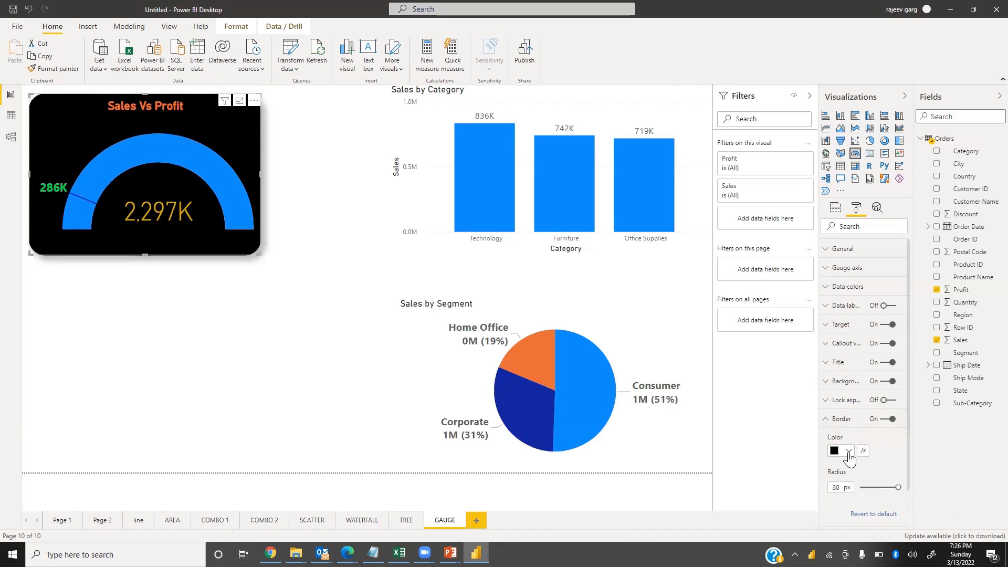
click(848, 451)
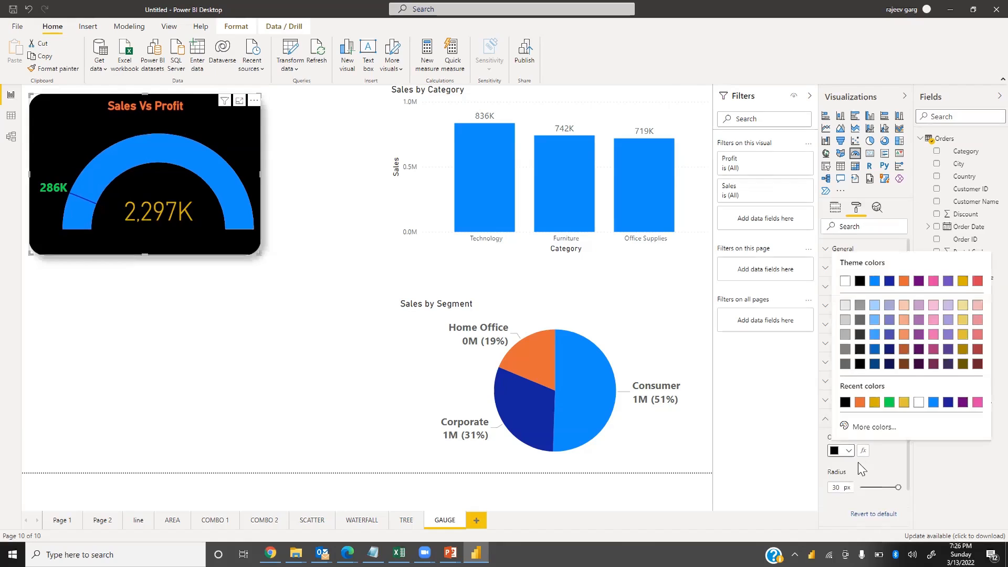
click(861, 402)
click(824, 420)
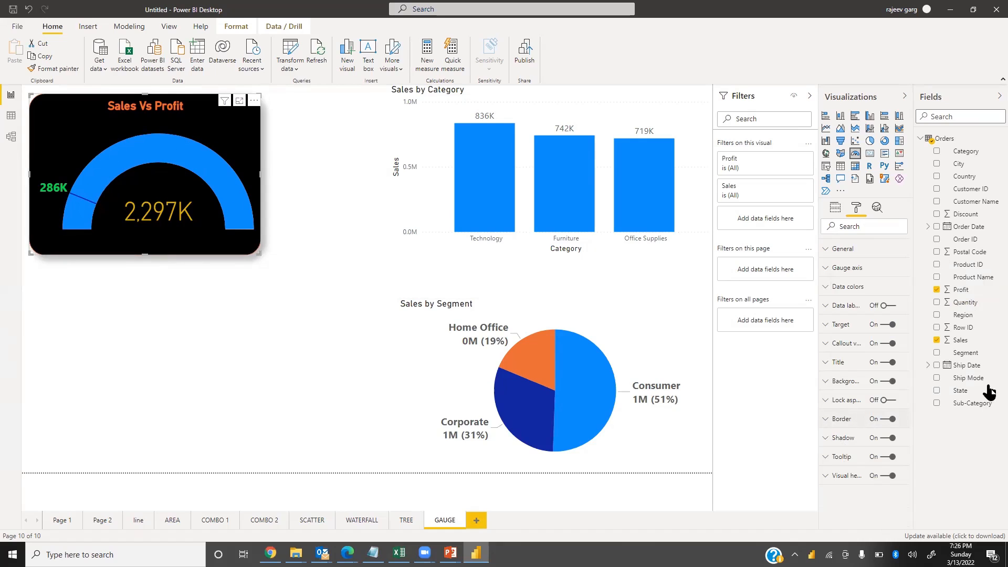
Set the gauge's fill color to gold and its target color to green
click(834, 288)
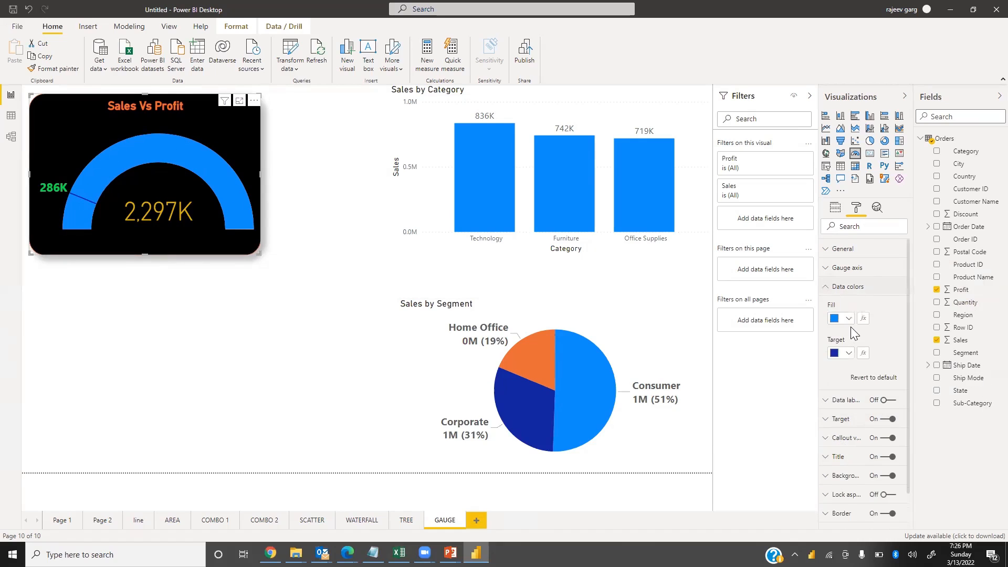
click(849, 319)
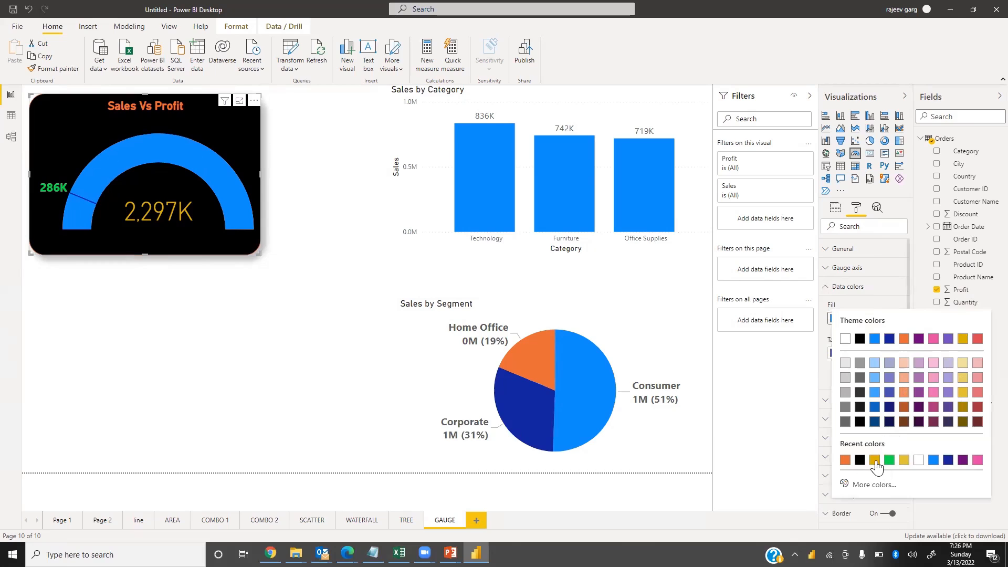
click(875, 460)
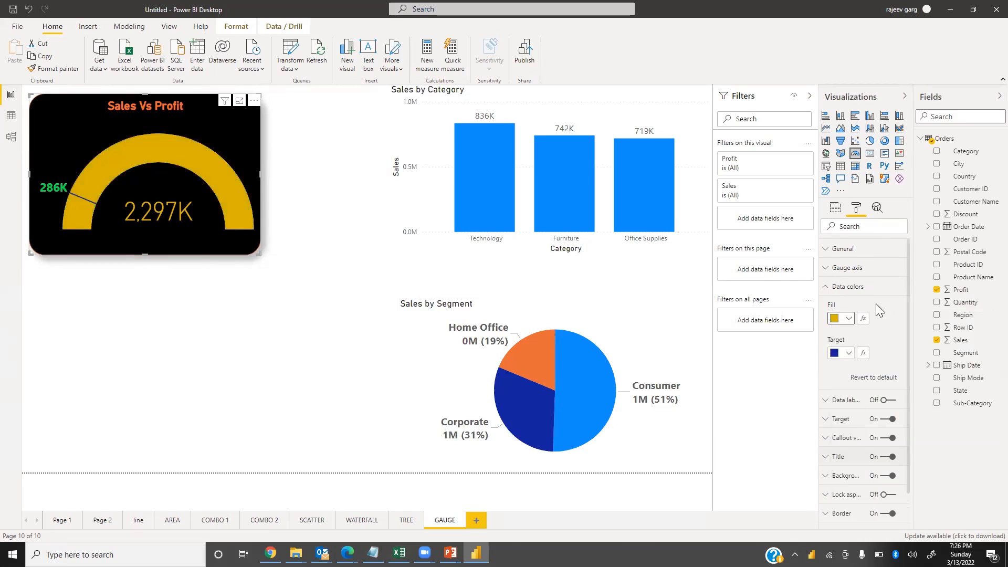
click(849, 354)
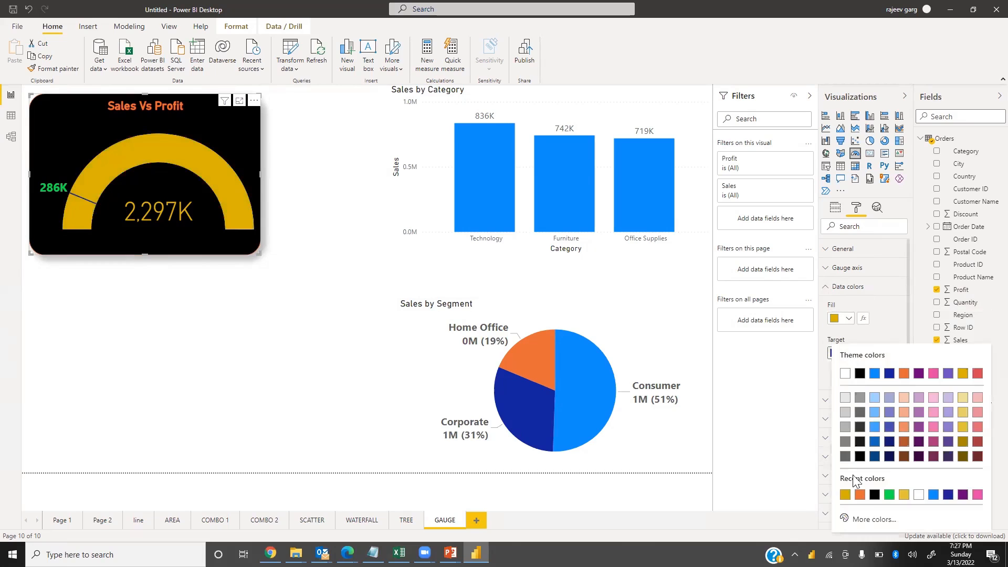
click(889, 494)
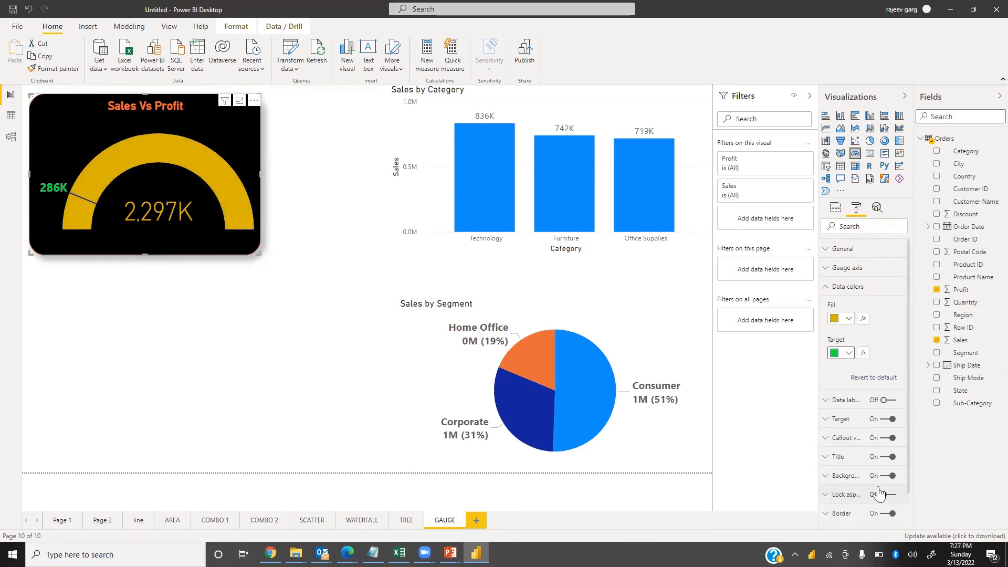
click(833, 288)
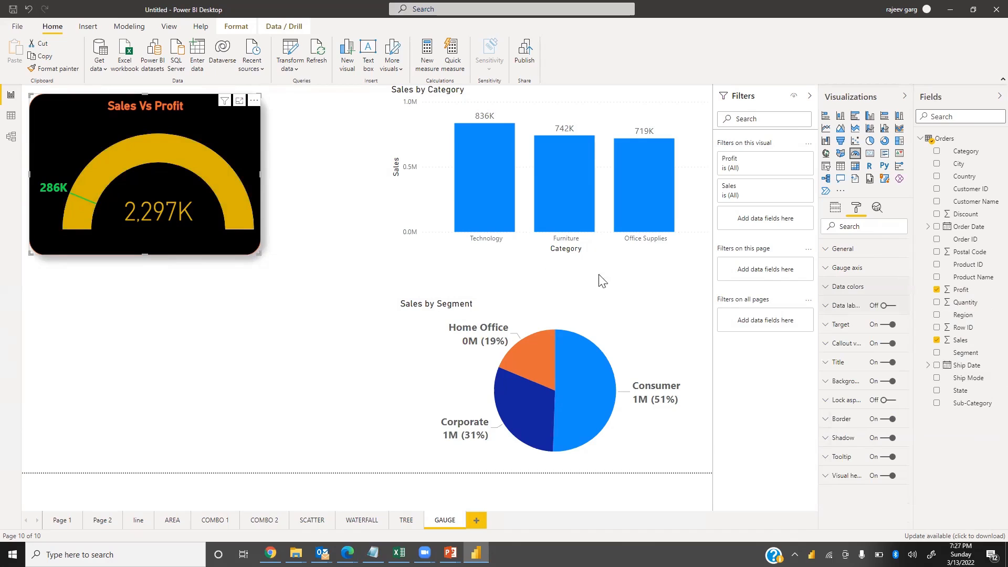
Widen the gauge visual by resizing it from its corner
drag(259, 251, 309, 230)
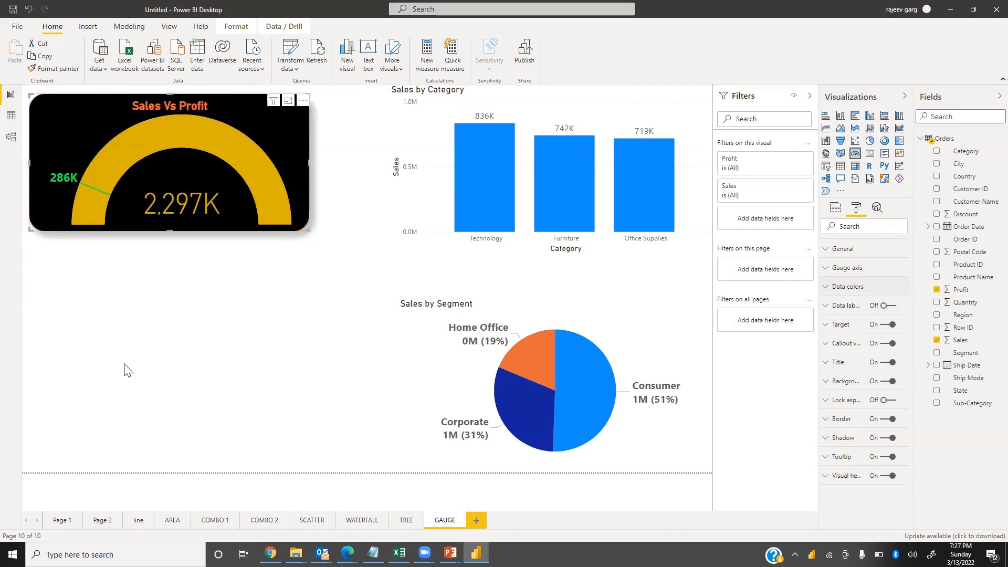
click(302, 303)
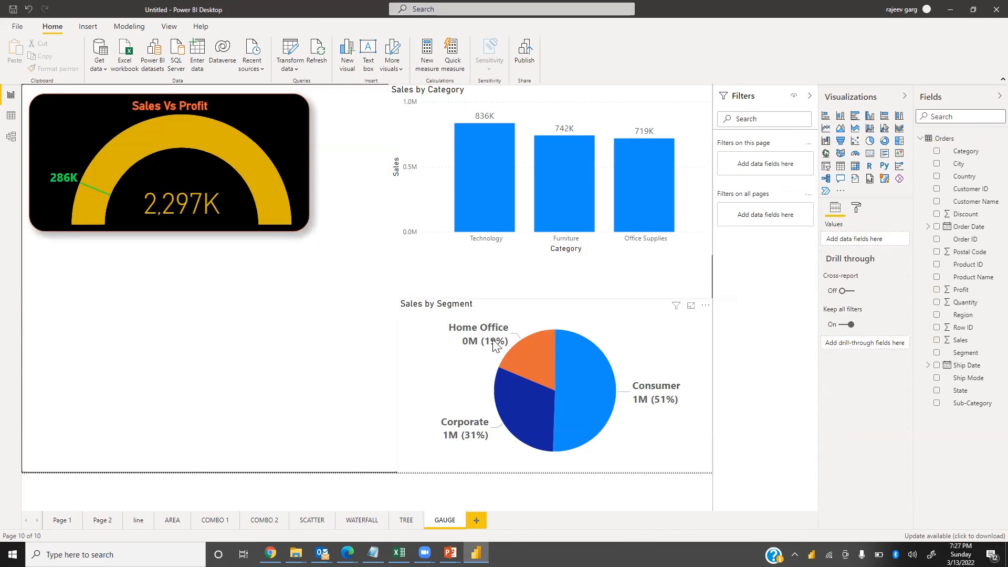
Select pie segments and category columns to examine how they cross-filter the gauge and other visuals
click(582, 357)
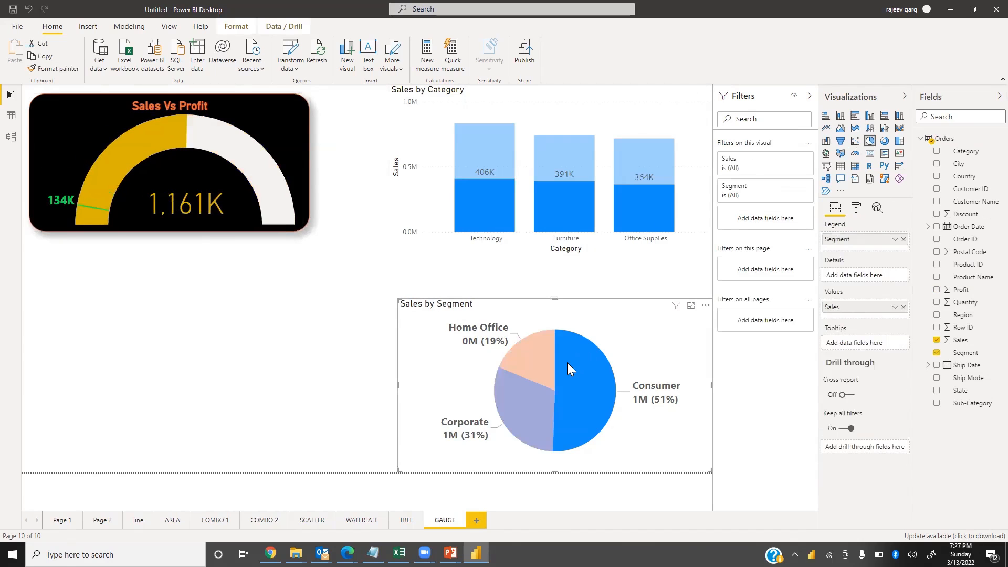
click(542, 362)
click(543, 414)
click(566, 229)
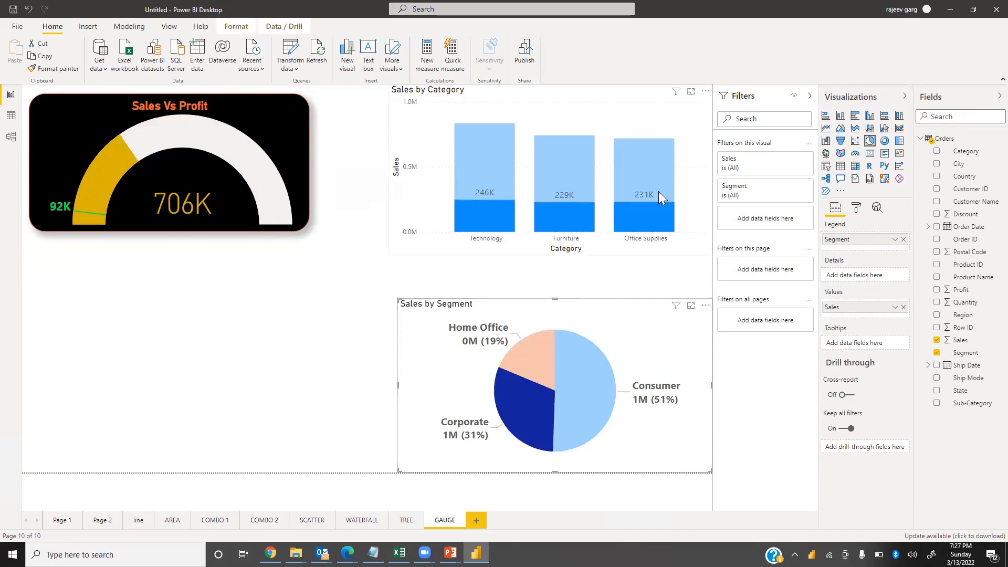
click(662, 180)
click(479, 198)
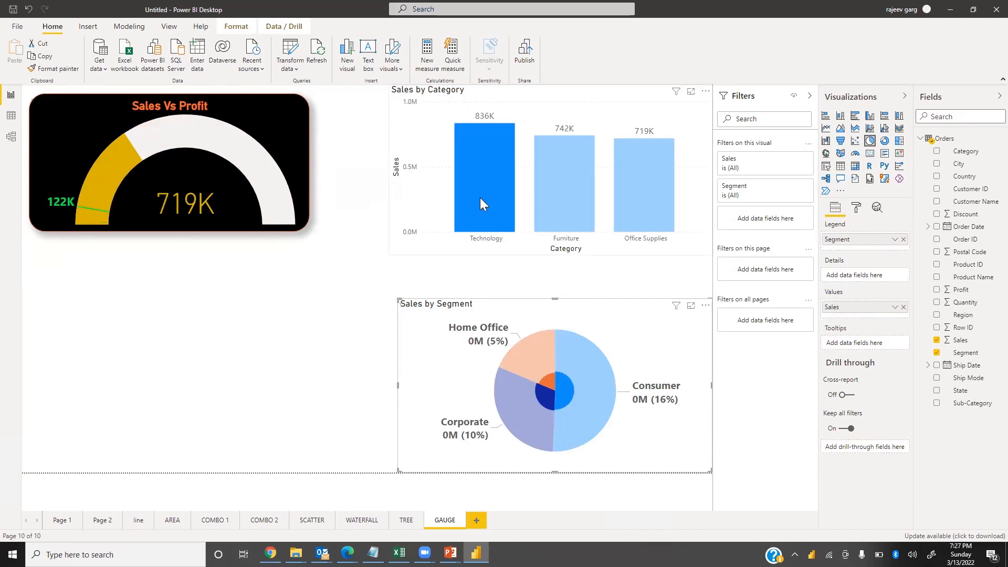
click(540, 188)
click(658, 185)
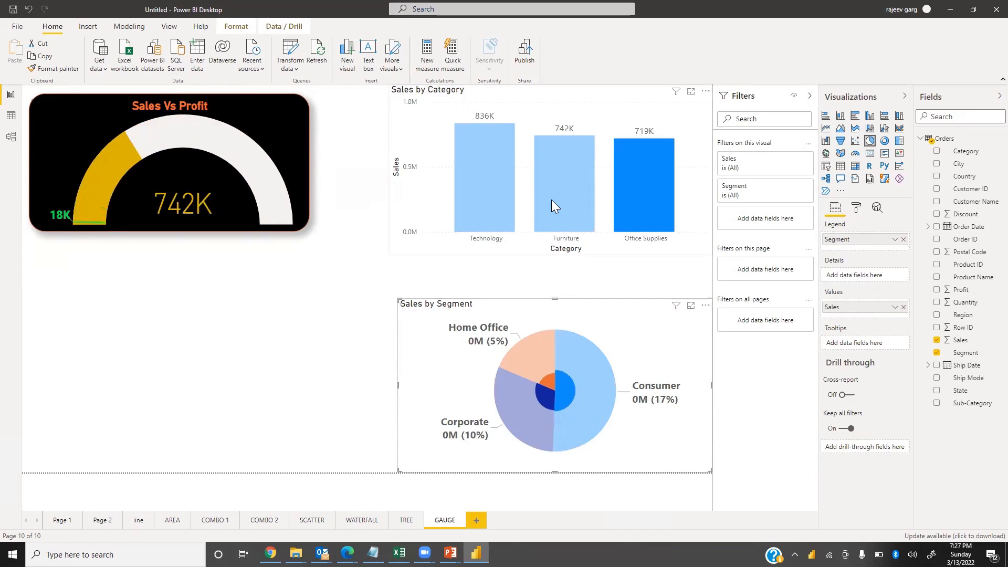
click(501, 192)
click(539, 364)
click(528, 413)
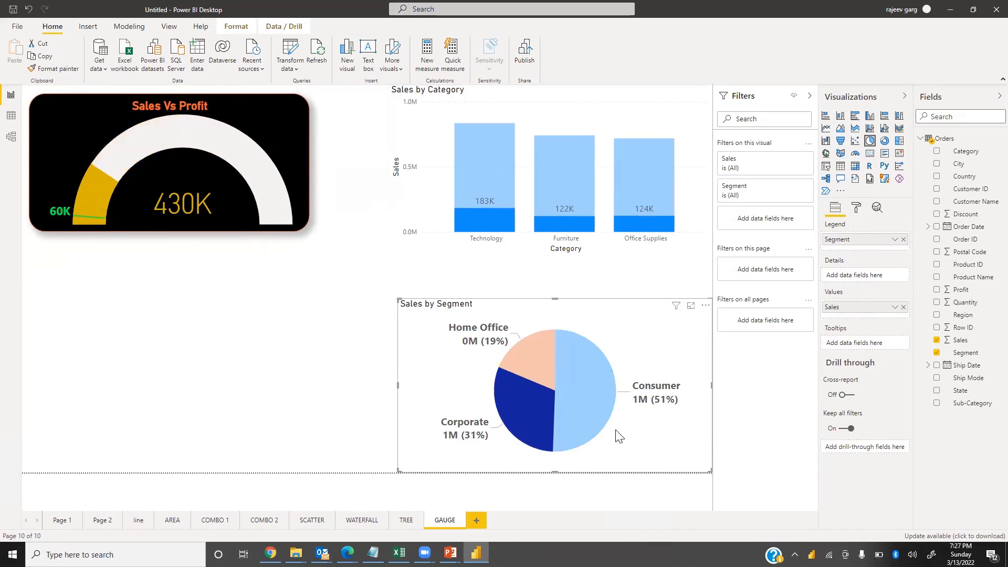
click(581, 362)
click(528, 347)
click(542, 415)
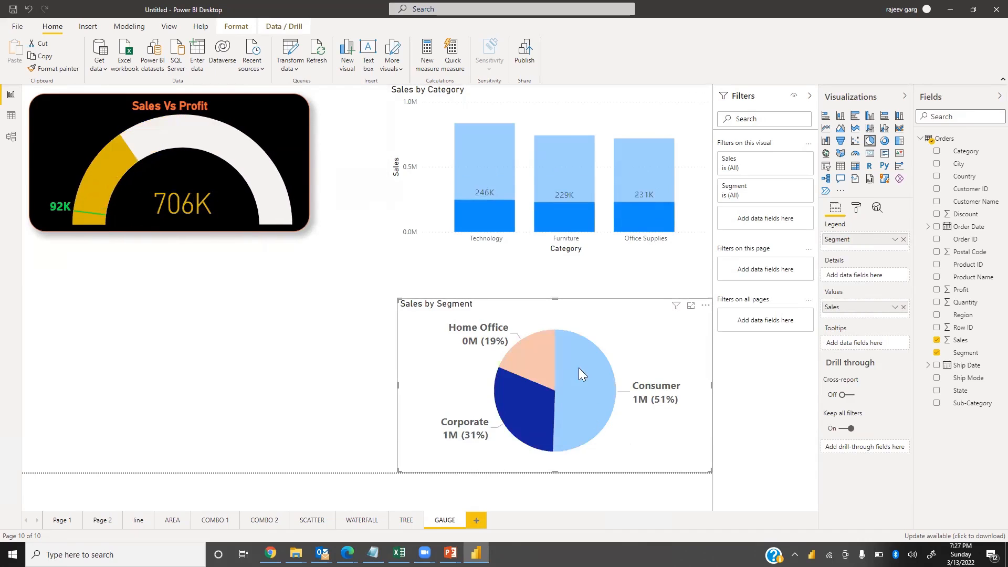
click(578, 368)
click(540, 403)
click(599, 409)
click(492, 216)
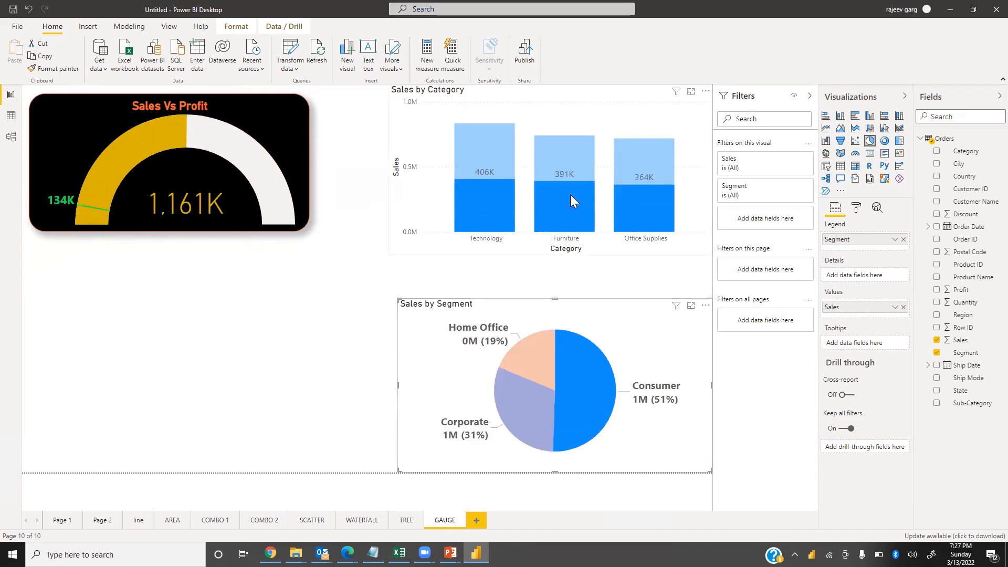
click(646, 180)
click(289, 364)
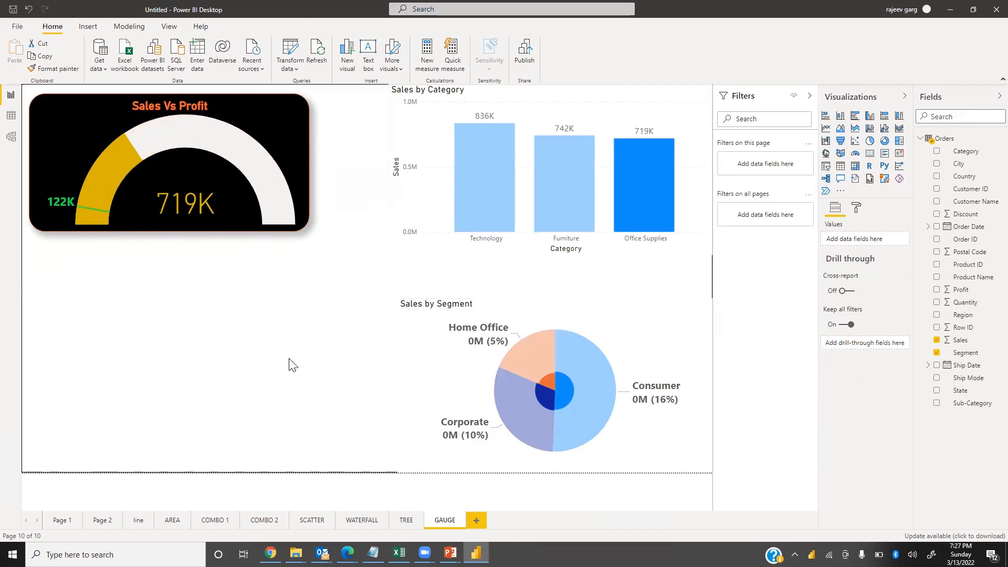
click(452, 379)
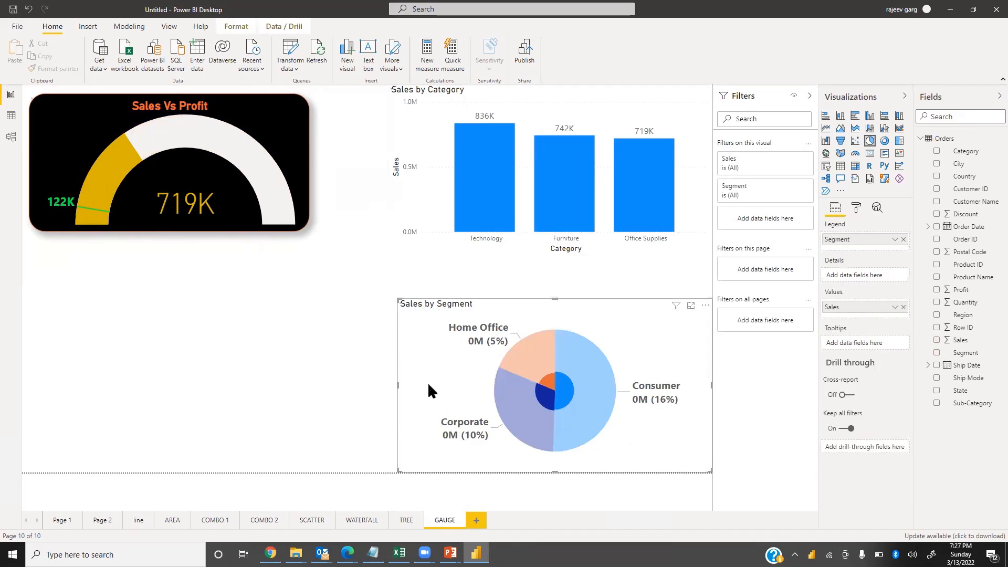
click(312, 398)
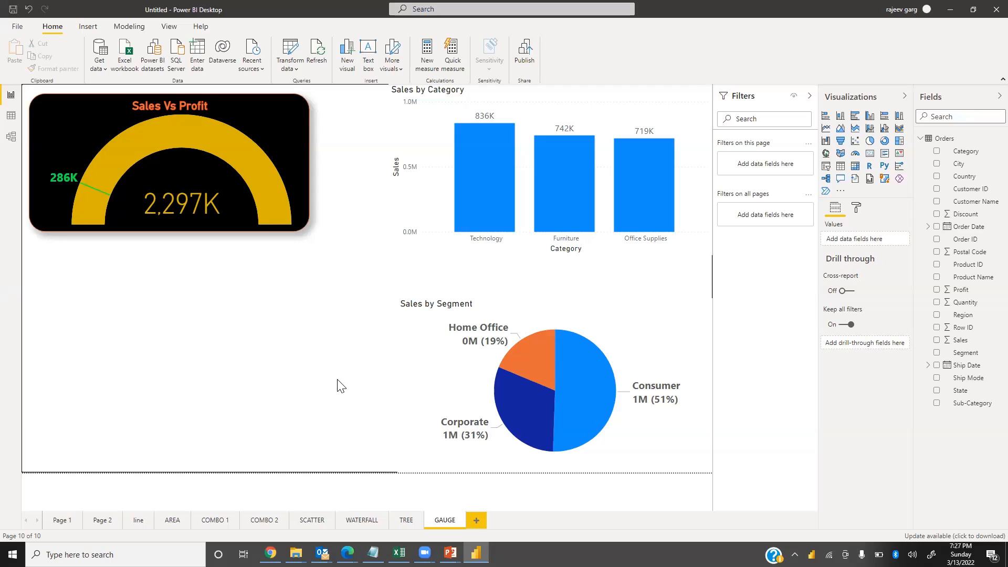
Add a new report page named TEXT CARD and insert a multi-row card visual on it
click(476, 521)
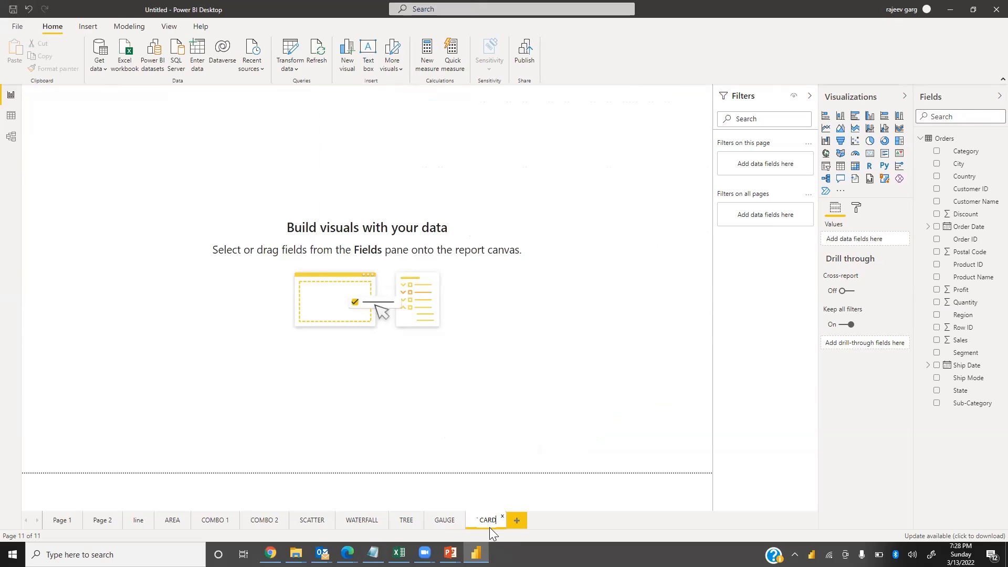
key(Return)
click(871, 156)
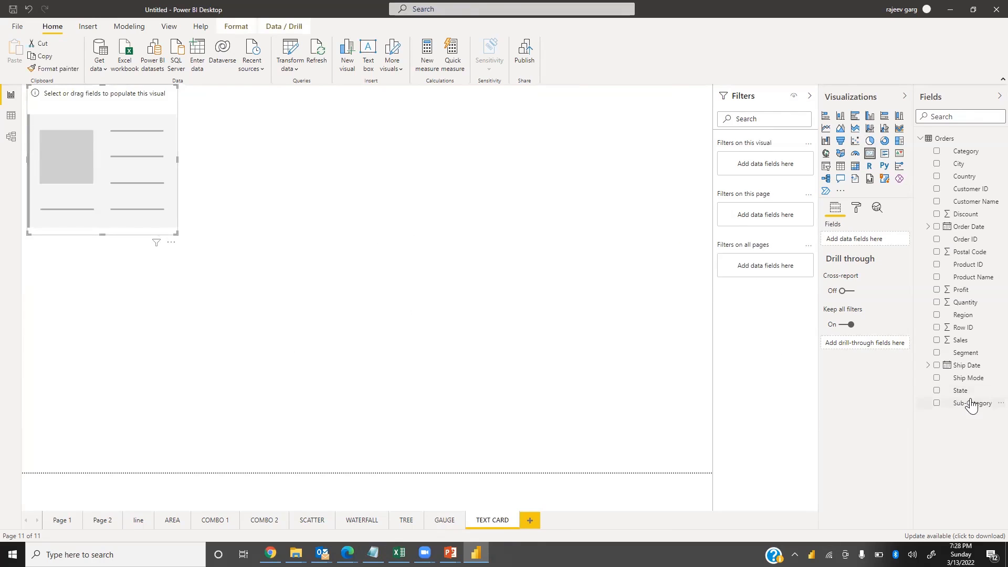
Add Sub-Category to the multi-row card and widen the card from its corner
drag(973, 403, 870, 239)
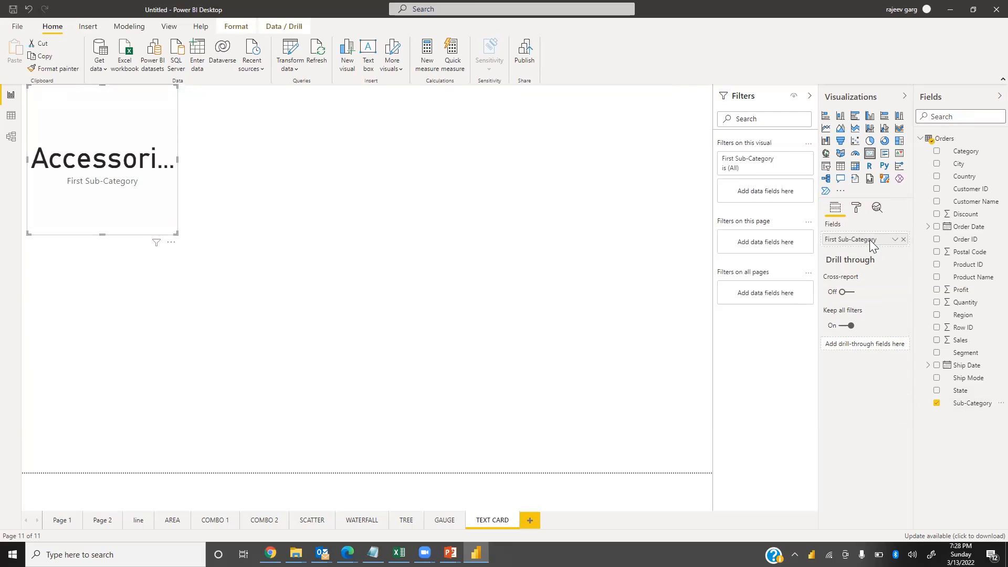
drag(178, 235, 275, 167)
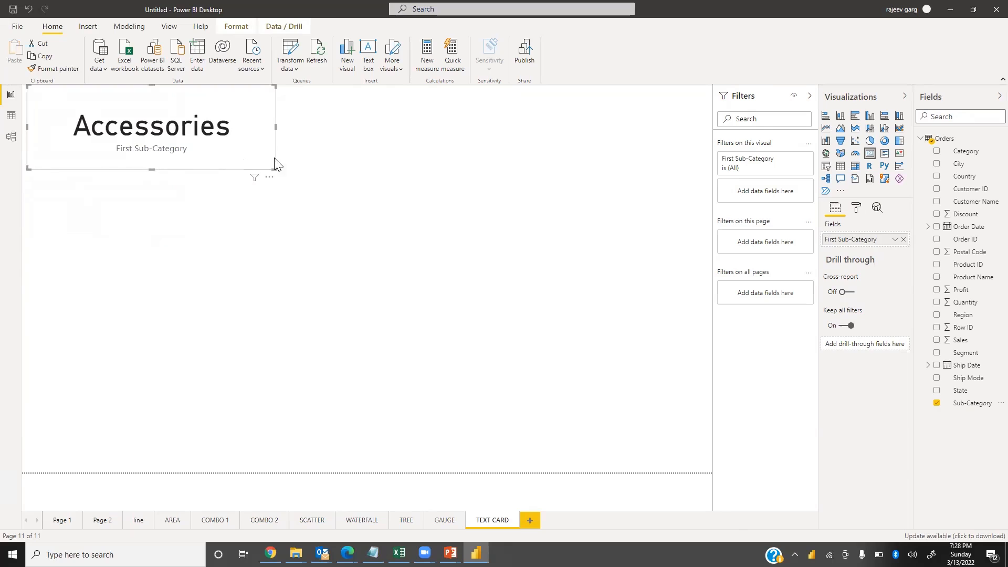
click(386, 137)
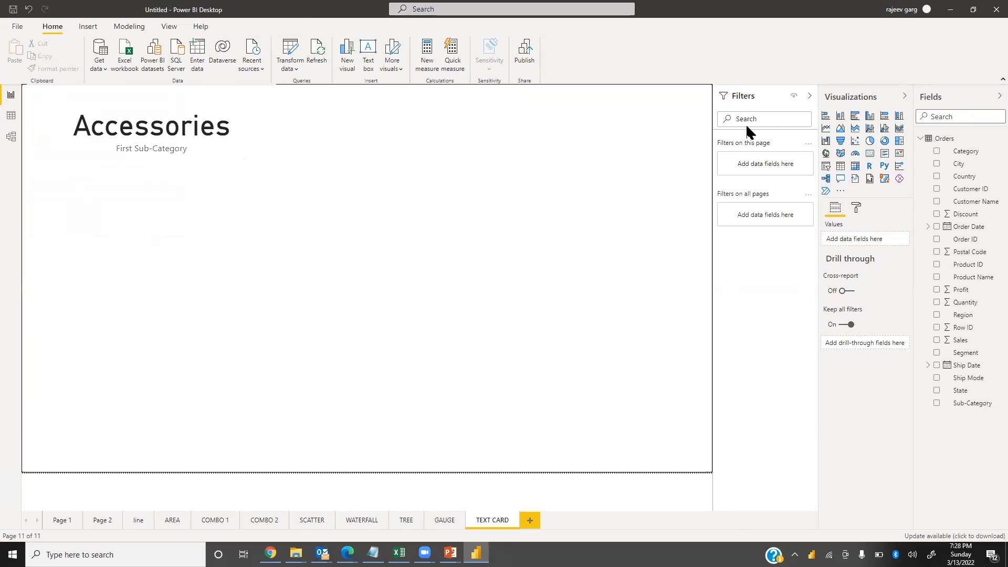
Insert a table visual next to the card and fill it with Sub-Category
click(841, 166)
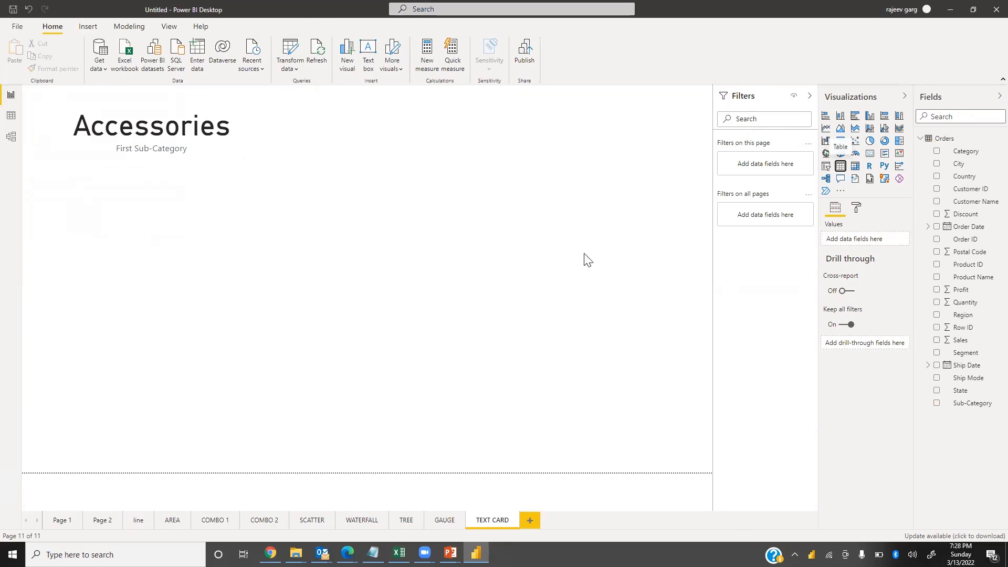
drag(223, 273, 563, 176)
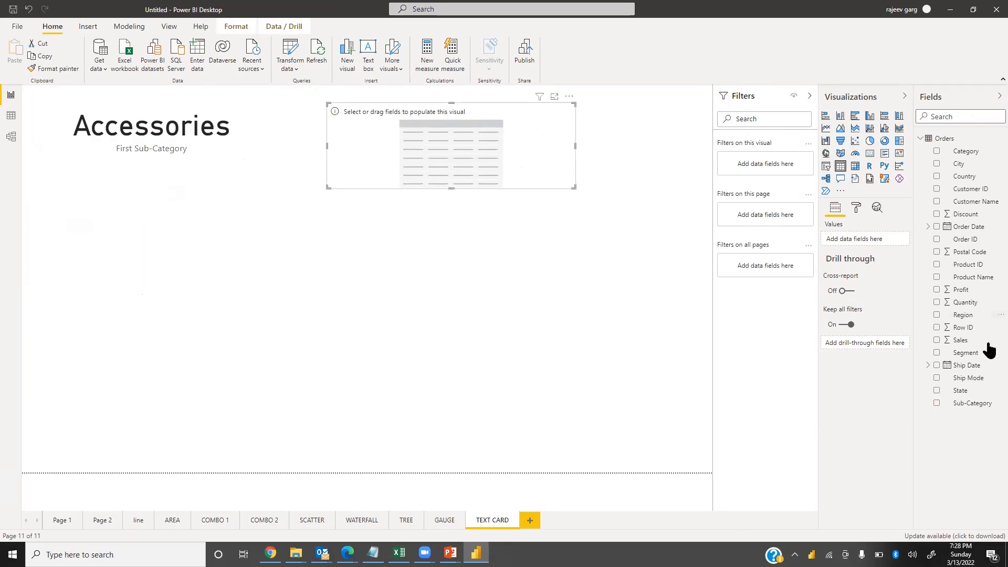
drag(971, 402, 463, 388)
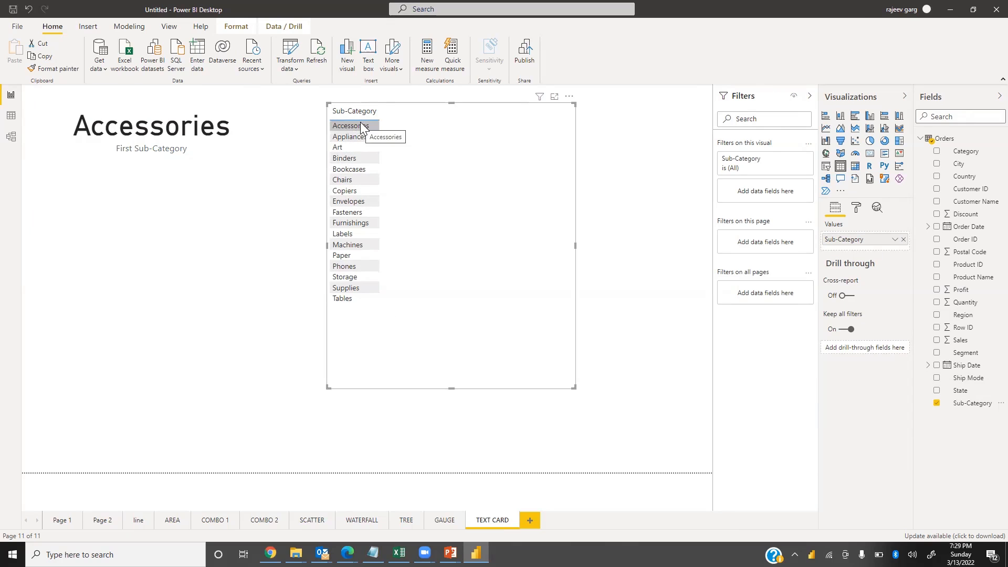
click(274, 201)
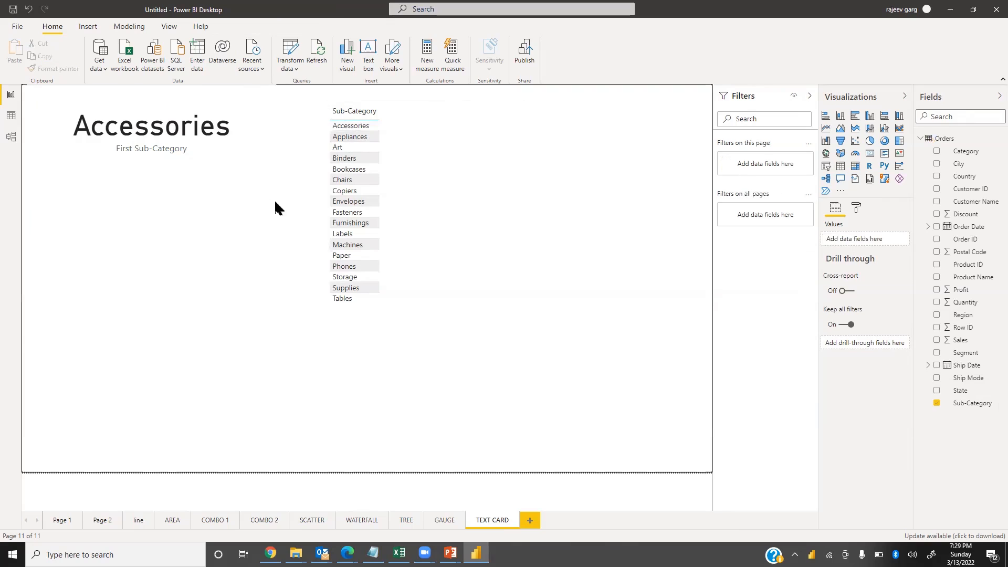
Insert a second card below, add Sub-Category, and set its summarization to Last
click(870, 152)
drag(192, 420, 165, 229)
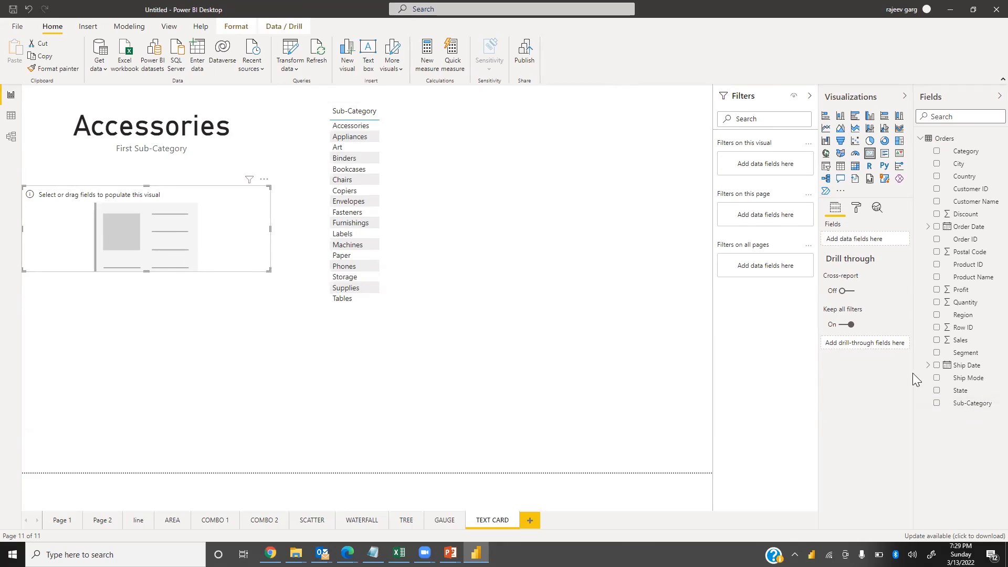
drag(982, 404, 166, 240)
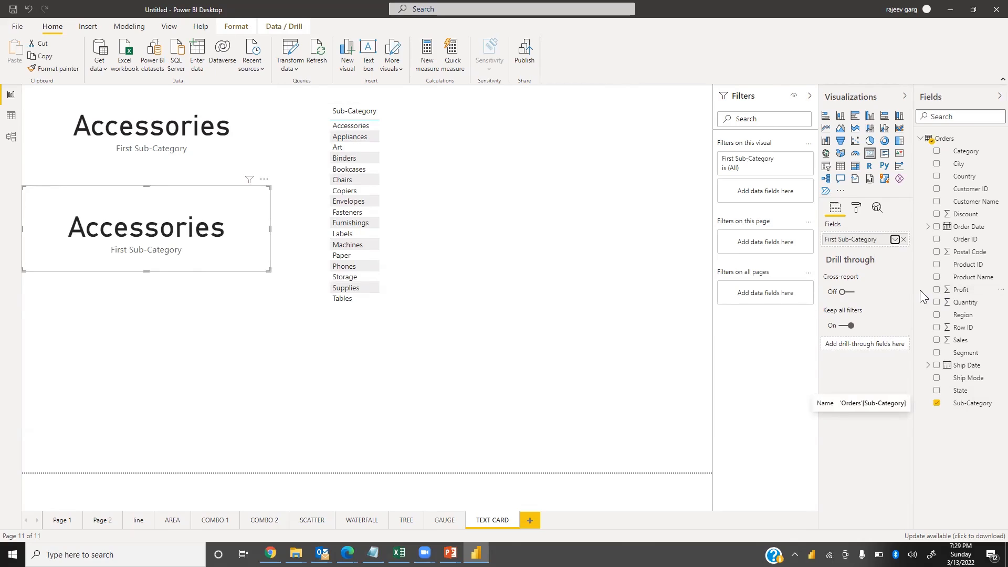
click(895, 240)
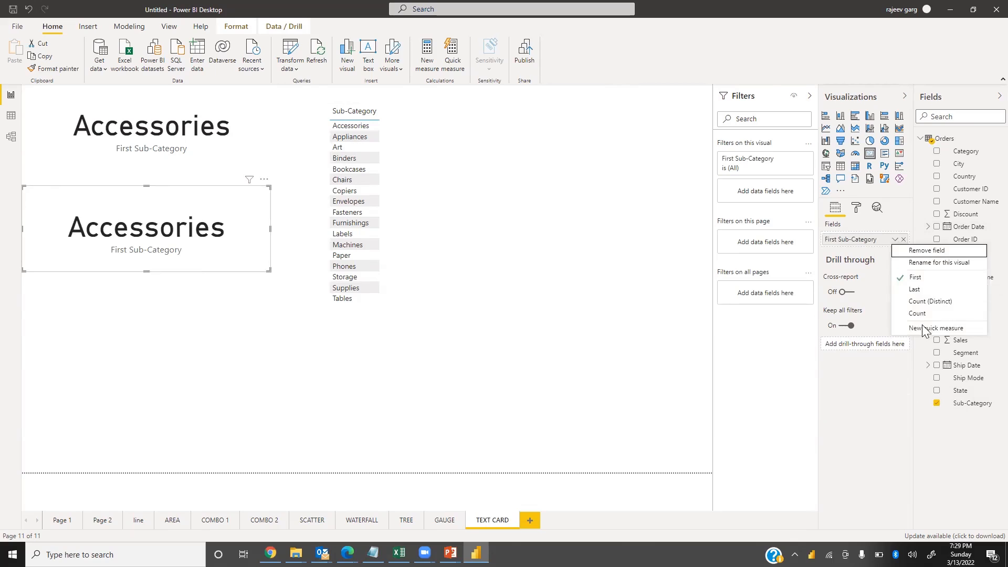
click(924, 289)
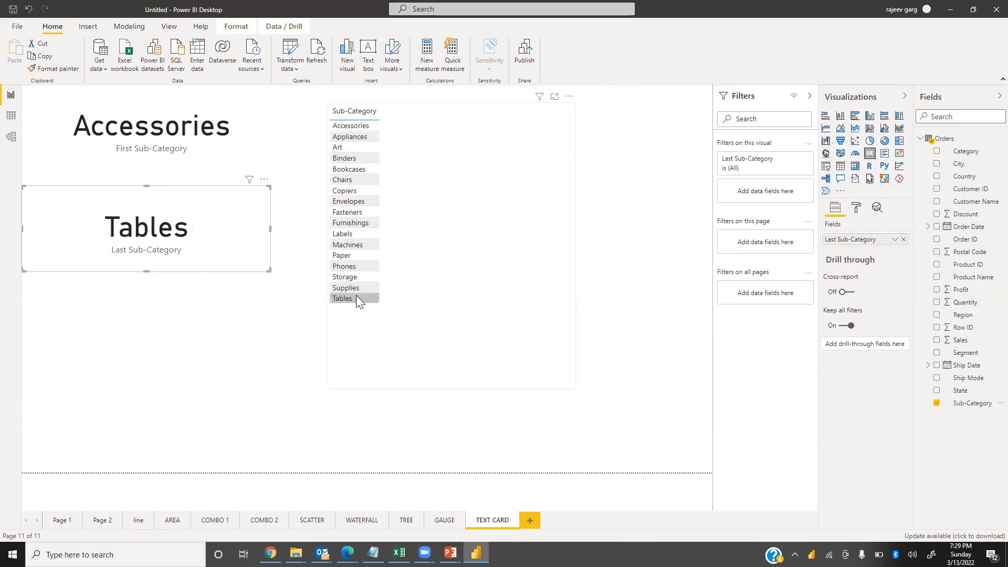
click(198, 315)
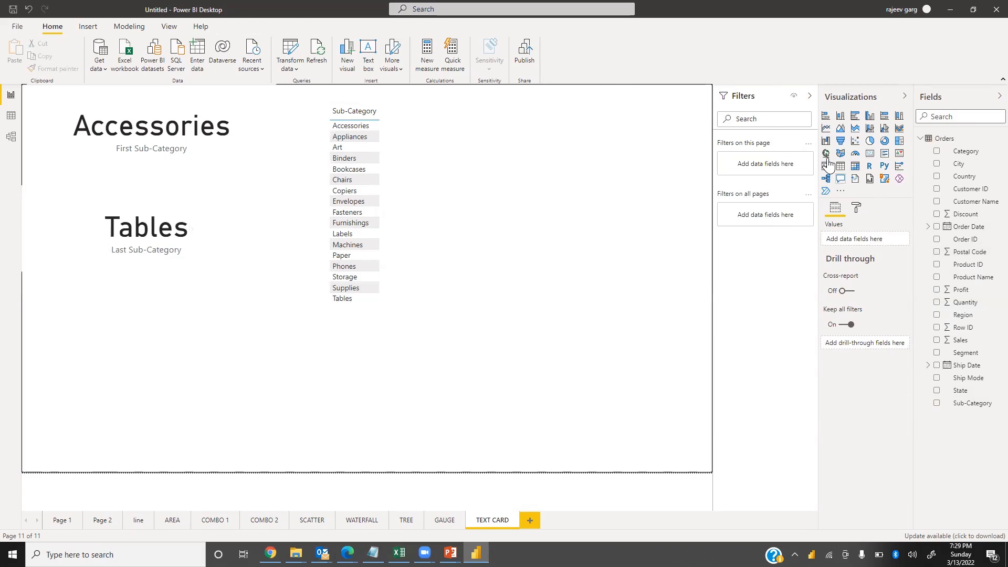
Insert a third card with Sub-Category and set its summarization to Count
click(870, 153)
drag(138, 428, 138, 338)
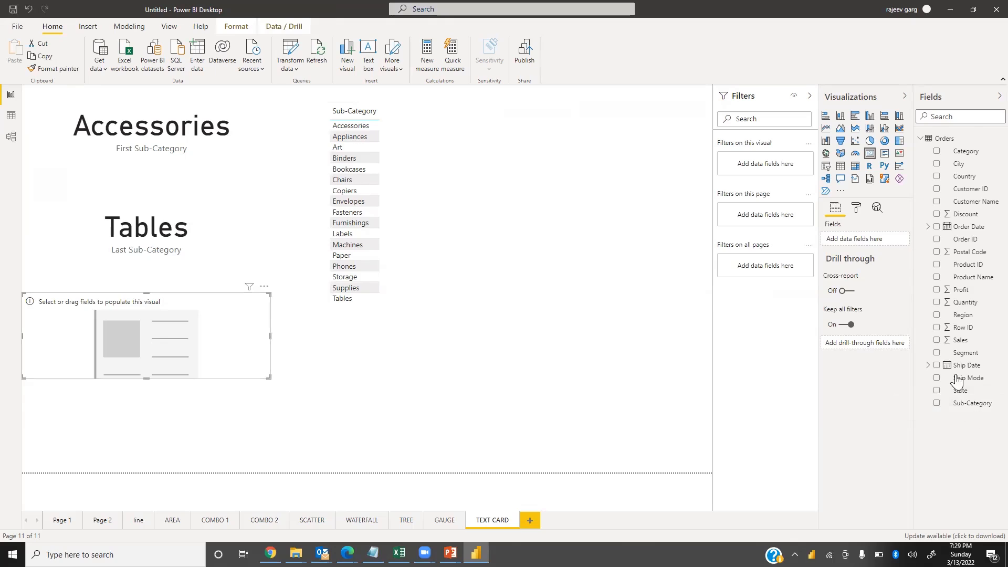
click(937, 404)
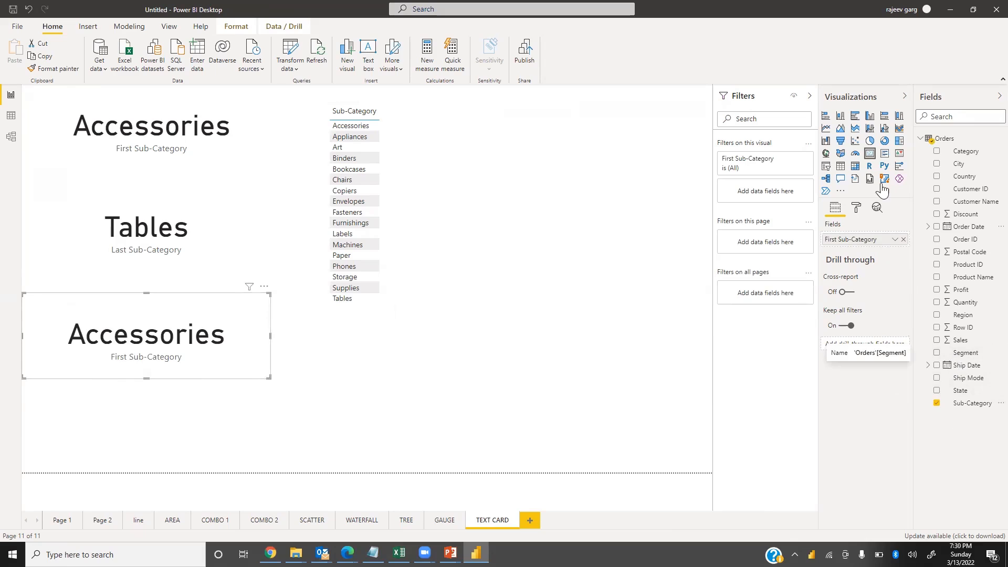
click(896, 240)
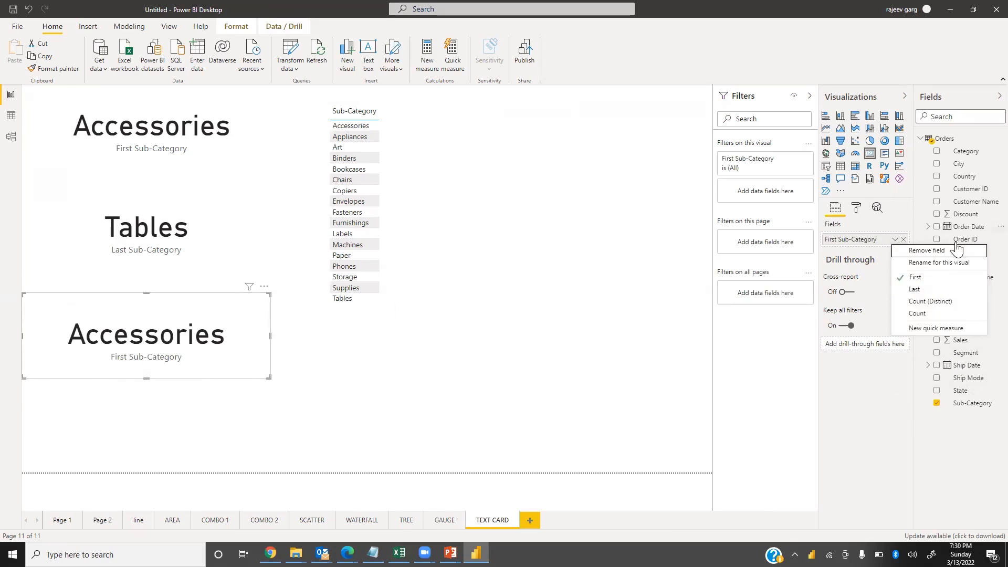
click(940, 314)
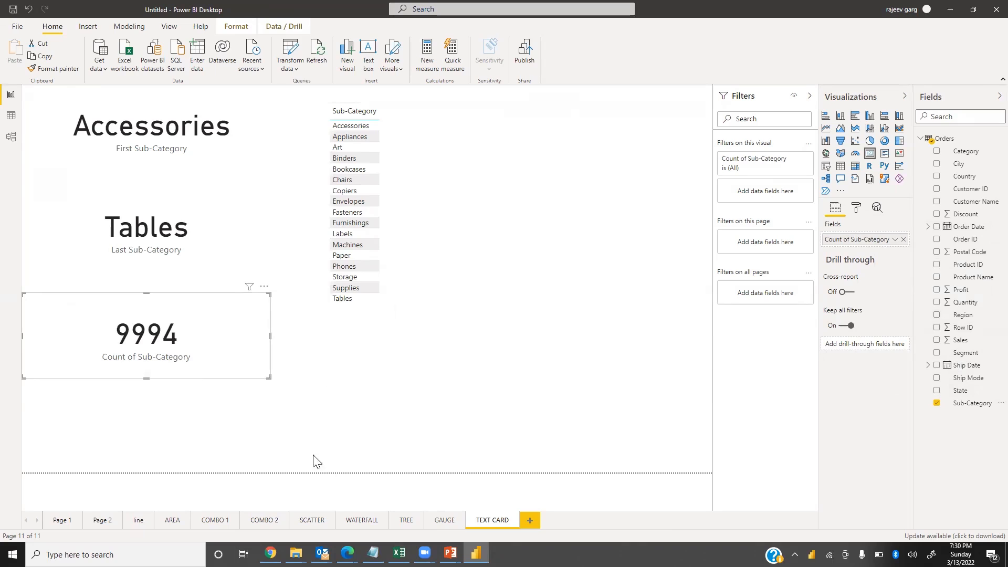
click(271, 465)
Insert a fourth card with Sub-Category summarized as Count (Distinct), and nudge the Count card slightly upward
click(870, 153)
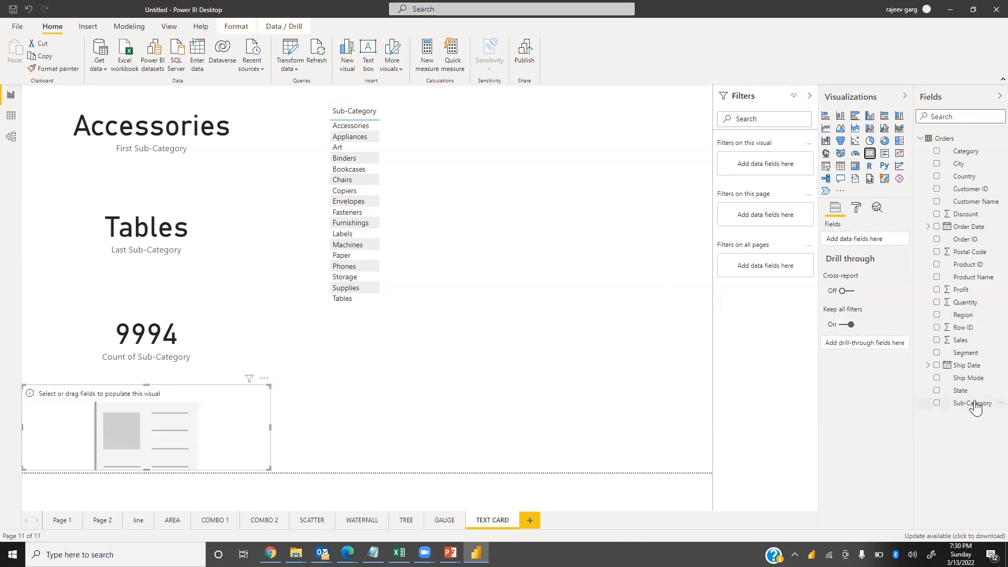
click(936, 404)
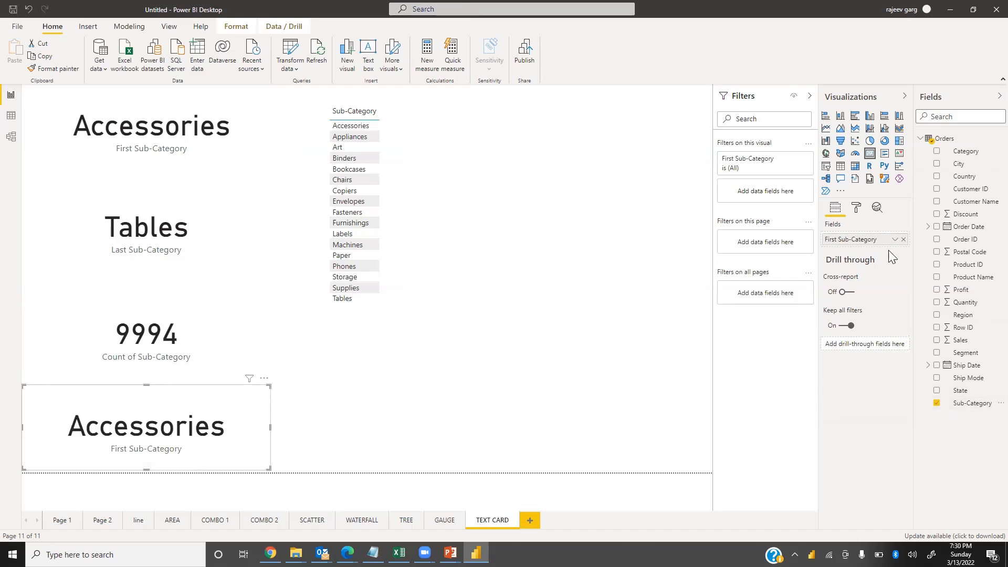
click(893, 243)
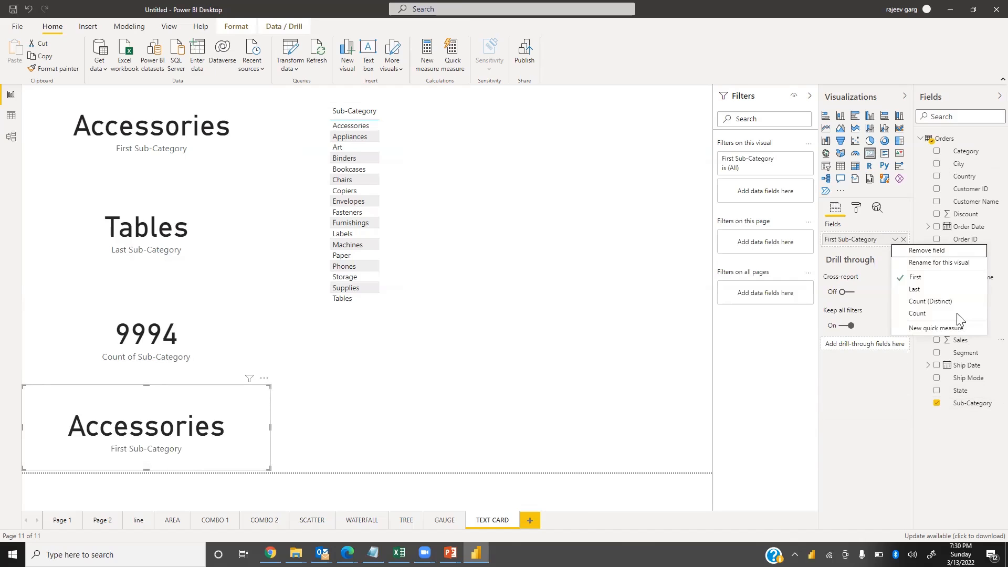
key(Escape)
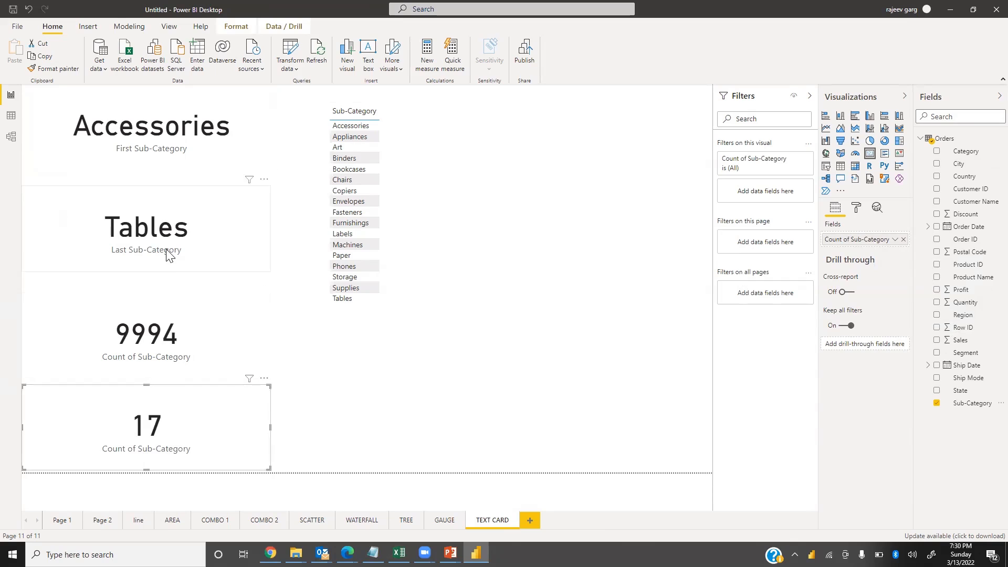
drag(169, 338, 173, 321)
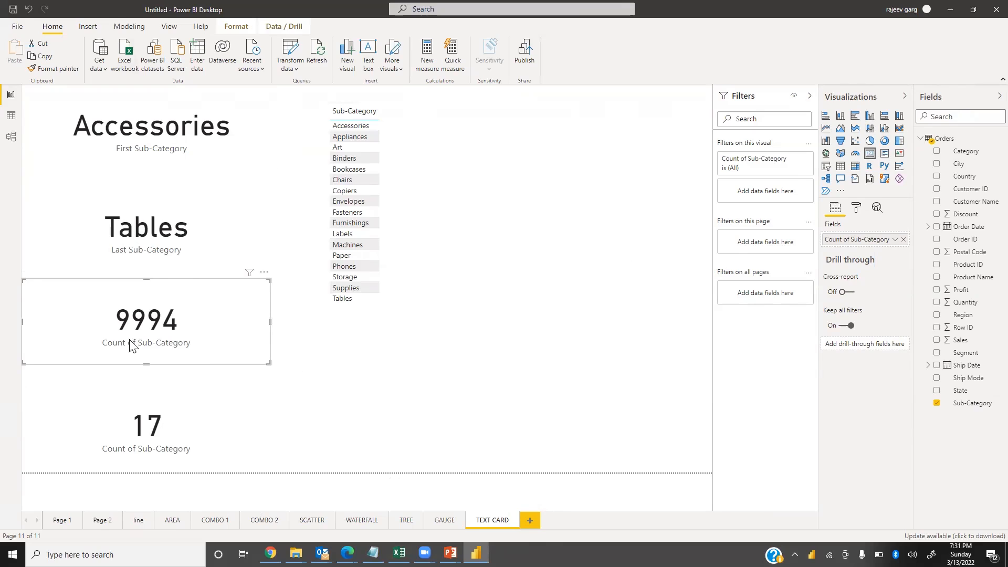
Add a new report page and insert a card showing Sales in its top-left corner
click(531, 521)
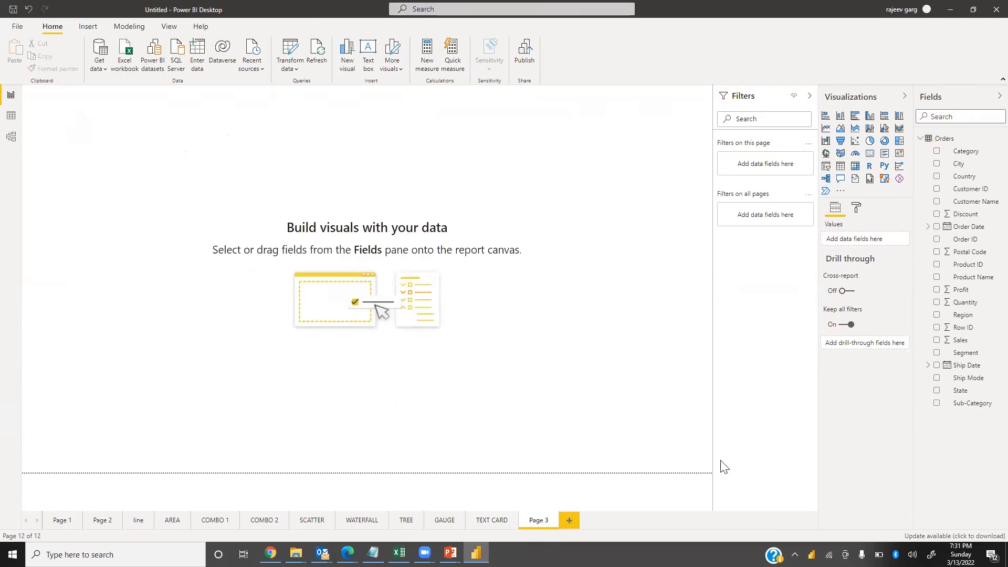
click(870, 153)
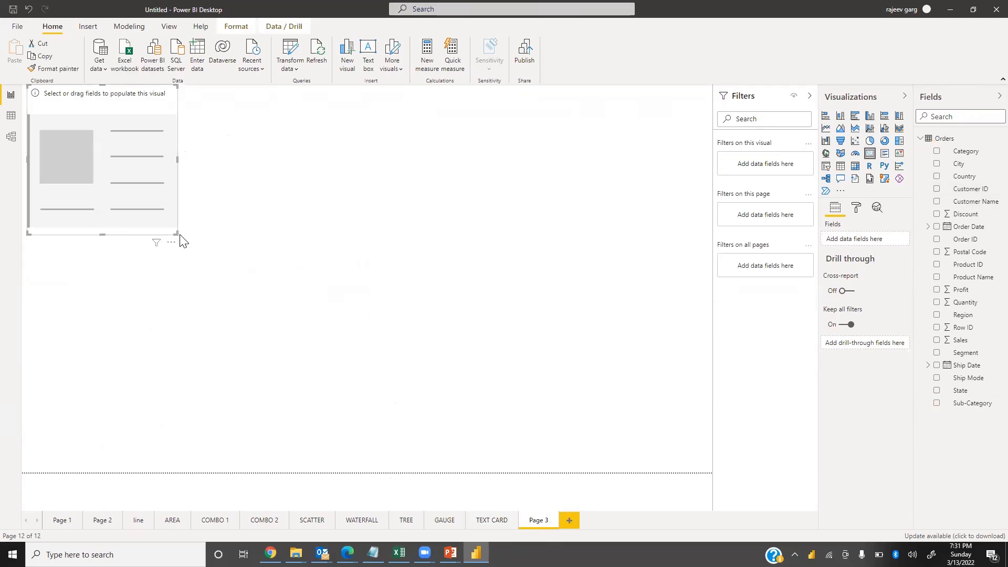
drag(177, 233, 196, 169)
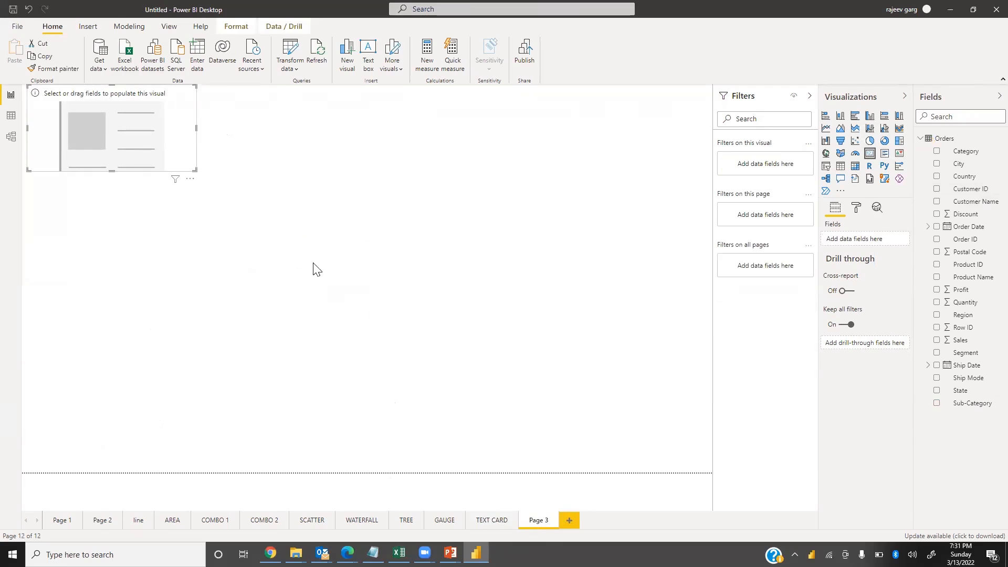
drag(961, 340, 98, 129)
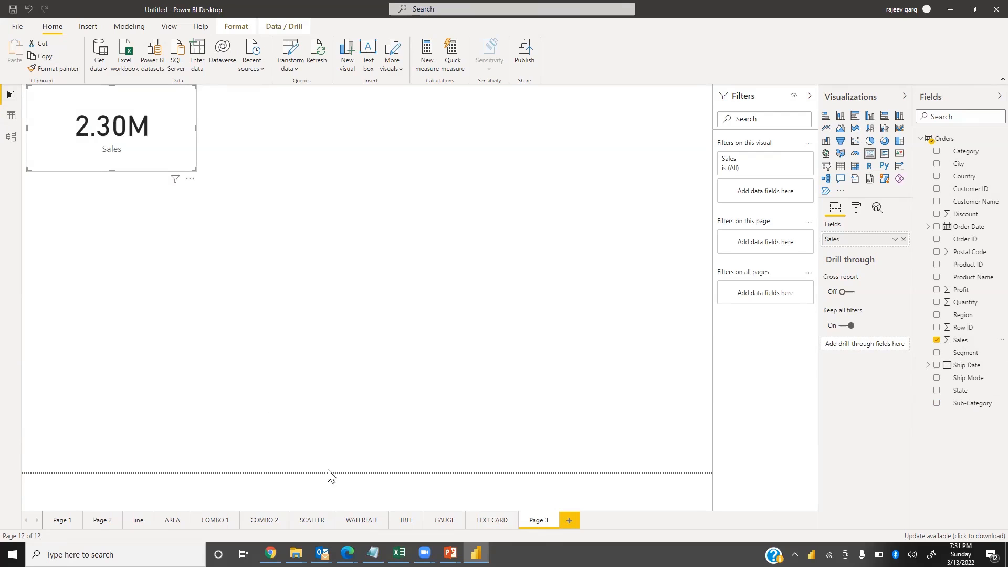
Rename the new page NUMBER CARD
double_click(538, 519)
text(NUMBER CARD)
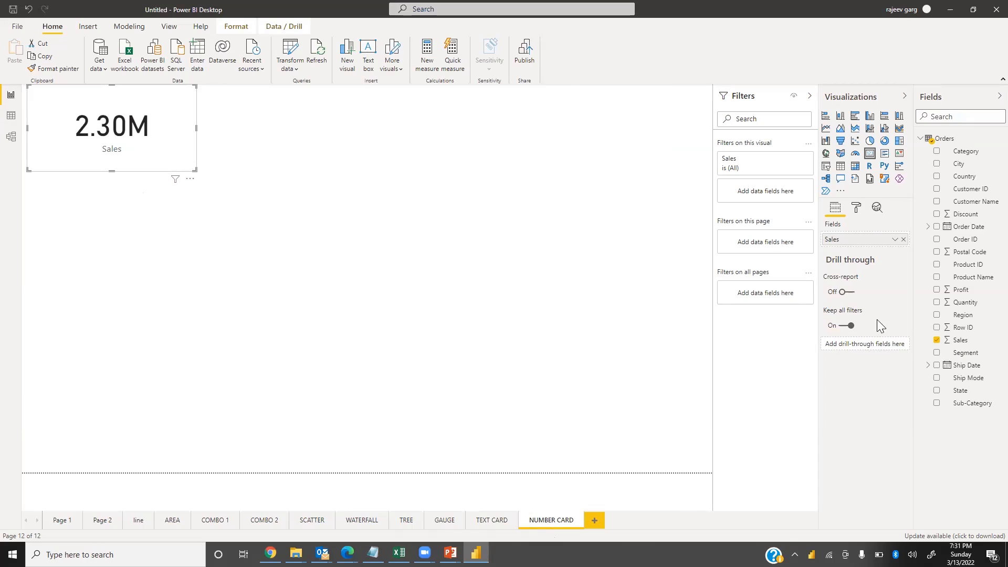
click(355, 232)
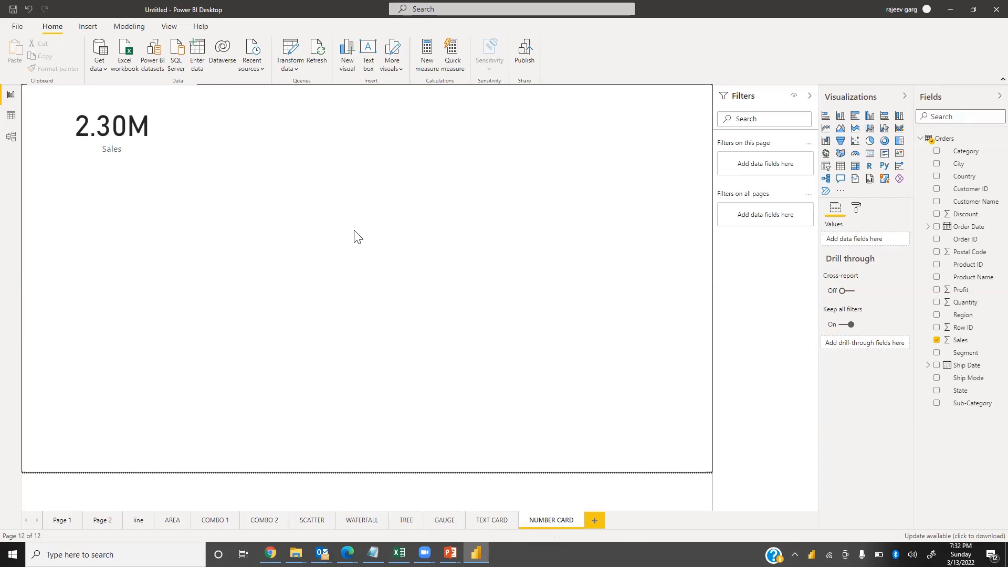
Insert a card showing Profit below the Sales card
click(871, 153)
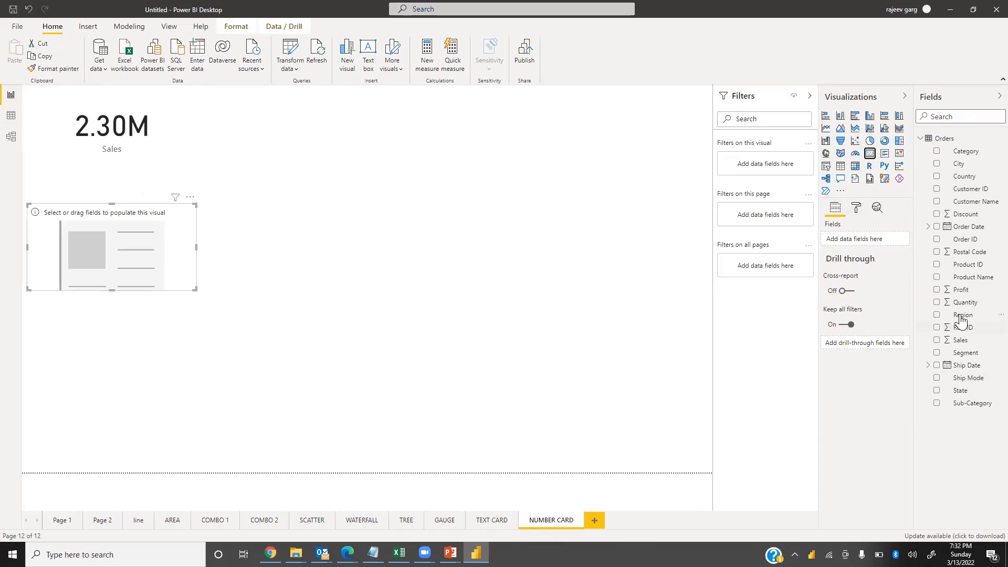
drag(960, 292, 140, 269)
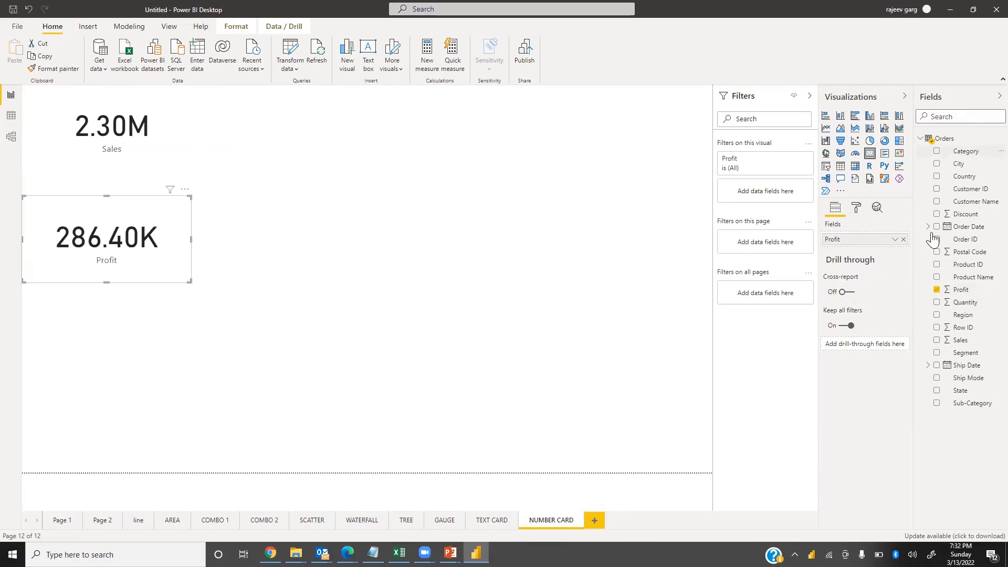
click(418, 317)
Insert a card showing Discount below the Profit card
click(870, 155)
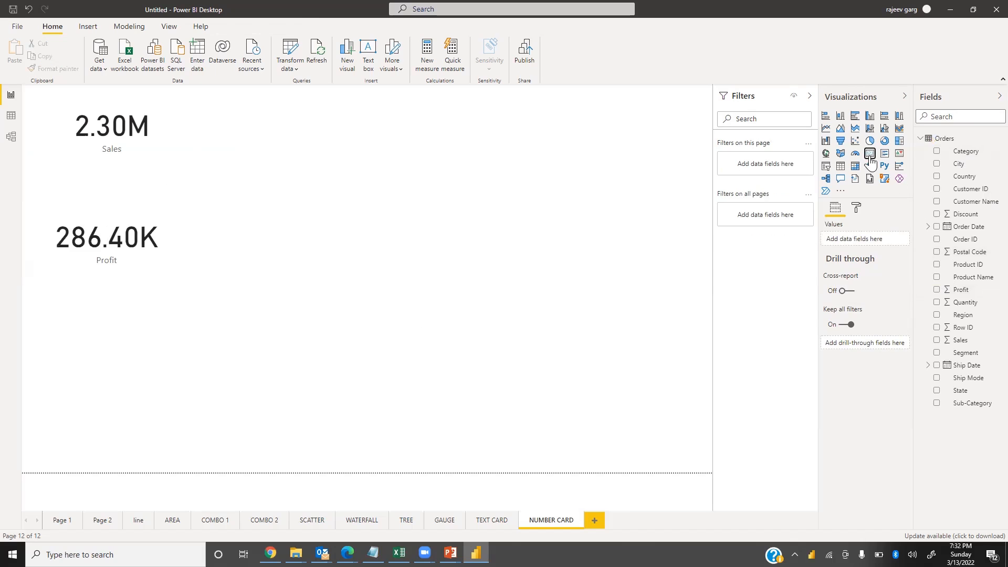
drag(977, 215, 145, 366)
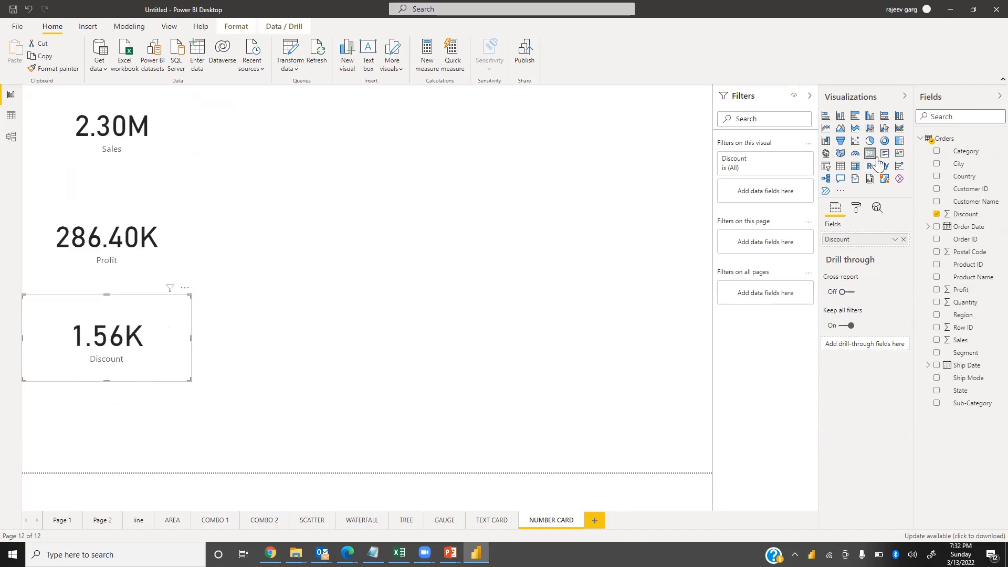
click(515, 300)
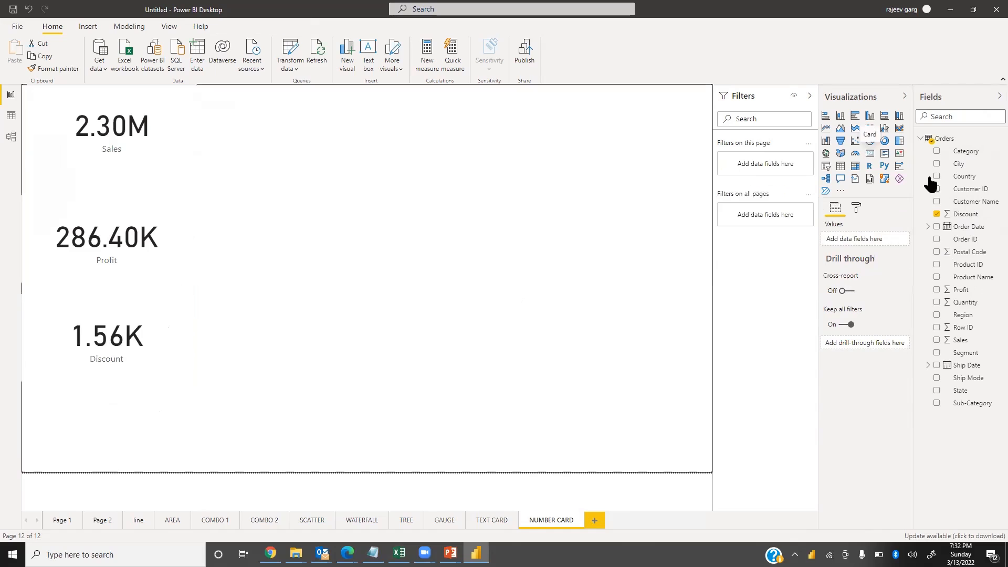
Insert a card showing Quantity at the bottom, then select the Sales card
click(870, 153)
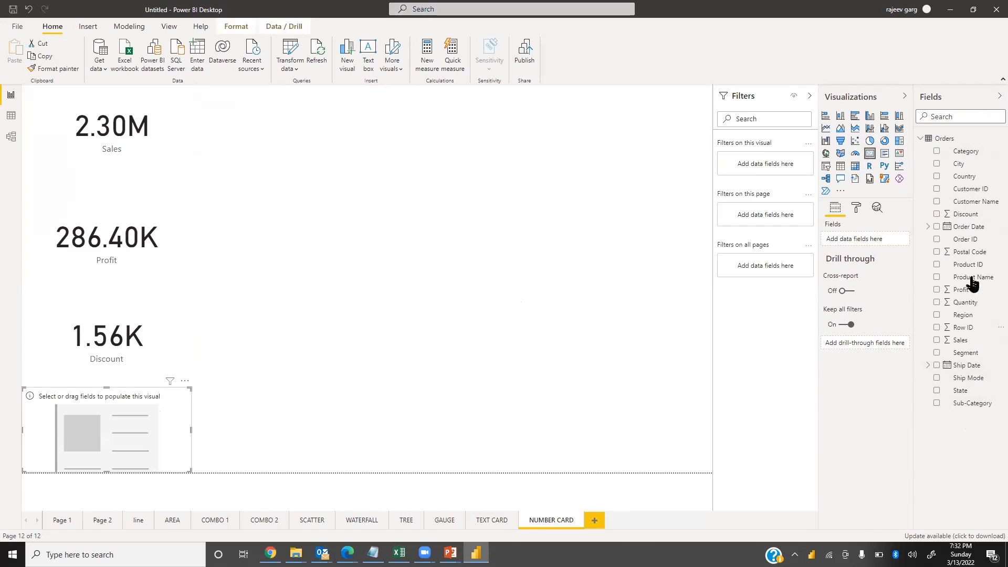
drag(964, 303, 112, 435)
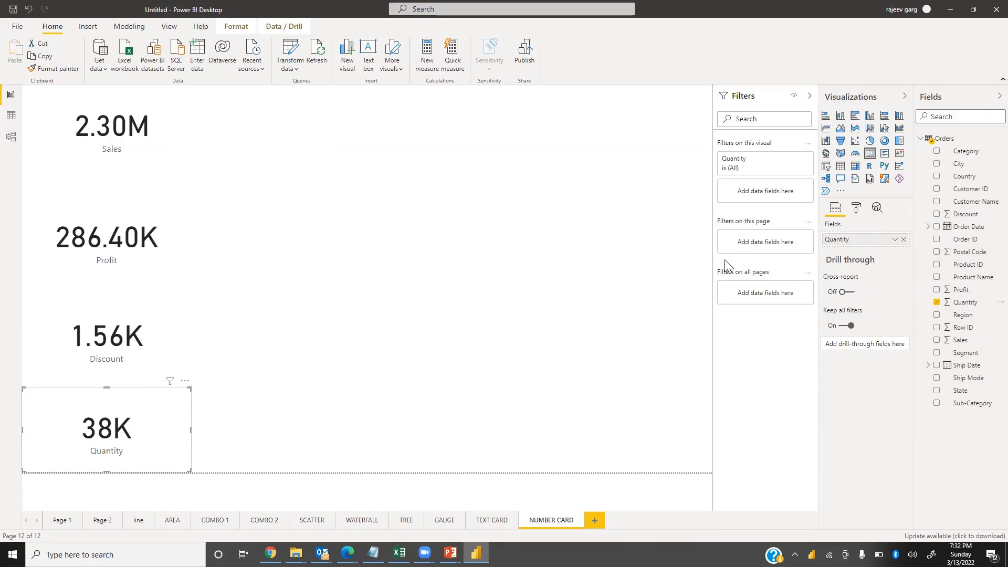
click(97, 112)
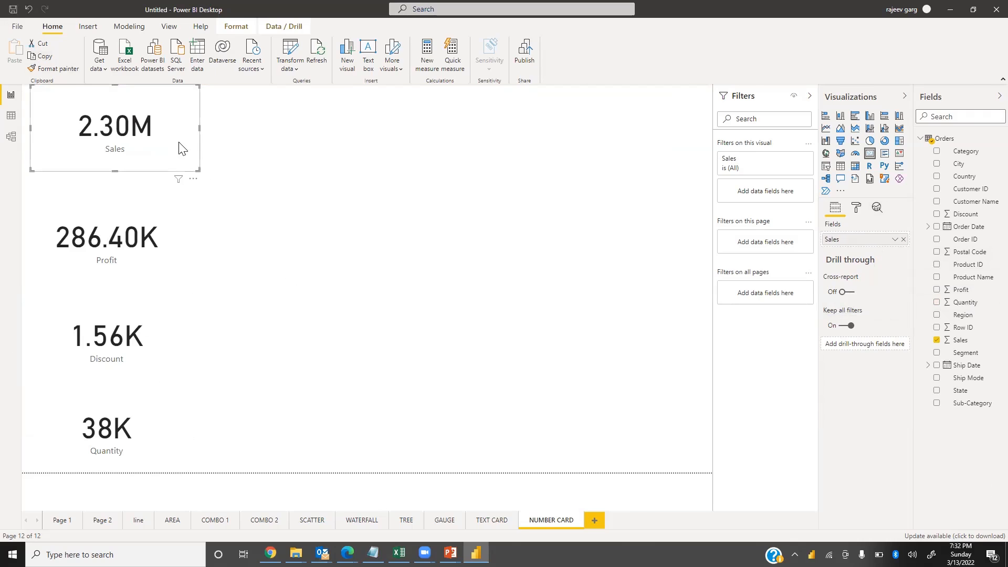
Set the Sales card's data label color to gold
drag(179, 148, 171, 147)
click(857, 208)
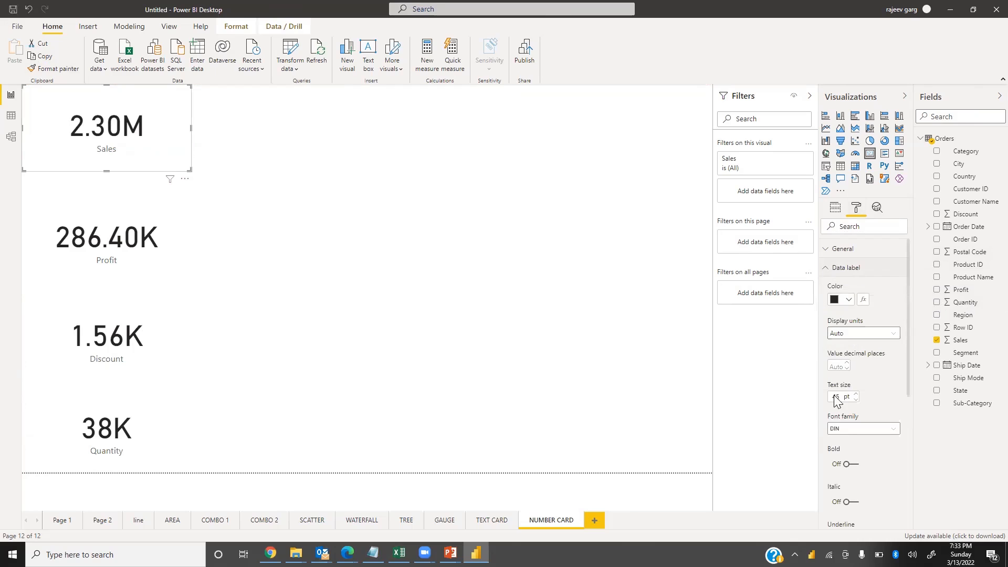
click(850, 303)
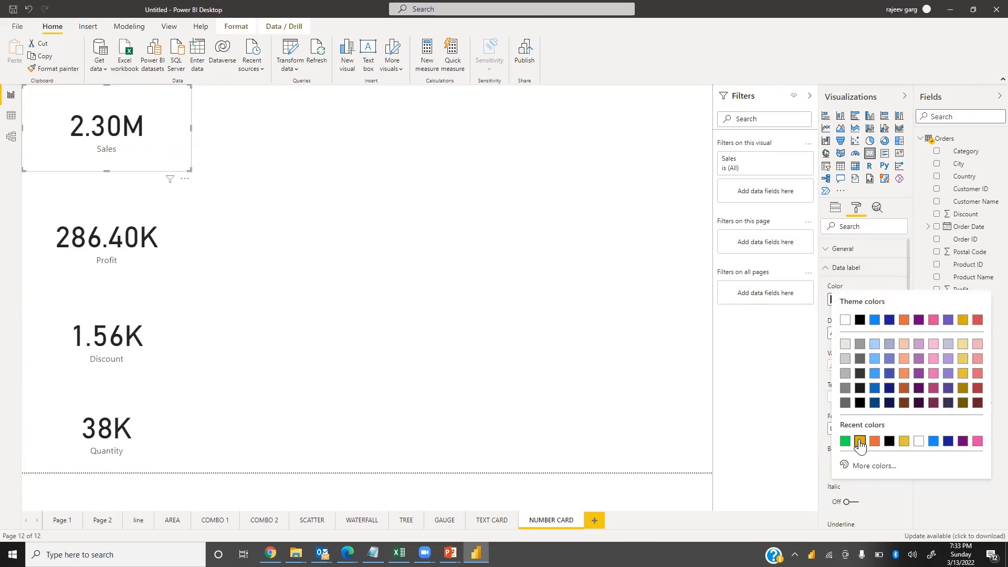
click(861, 443)
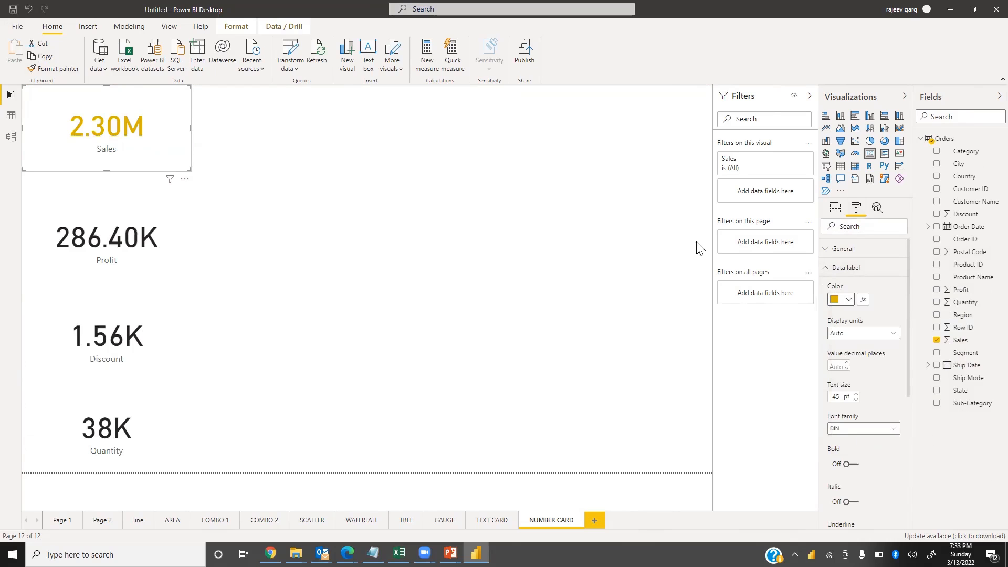
Set the Sales data label display units to Thousands with 0 decimal places
click(853, 335)
click(859, 369)
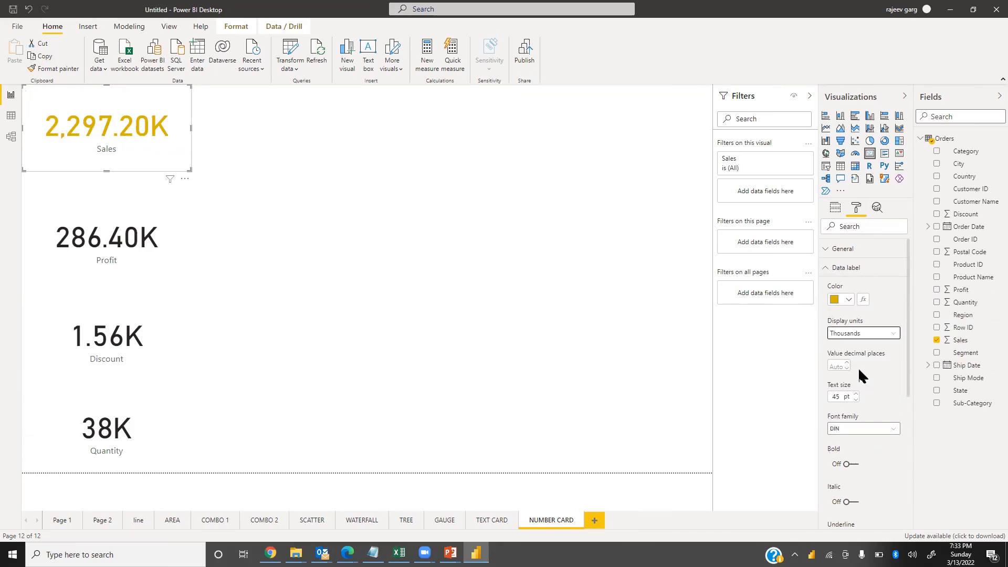
click(837, 366)
text(0)
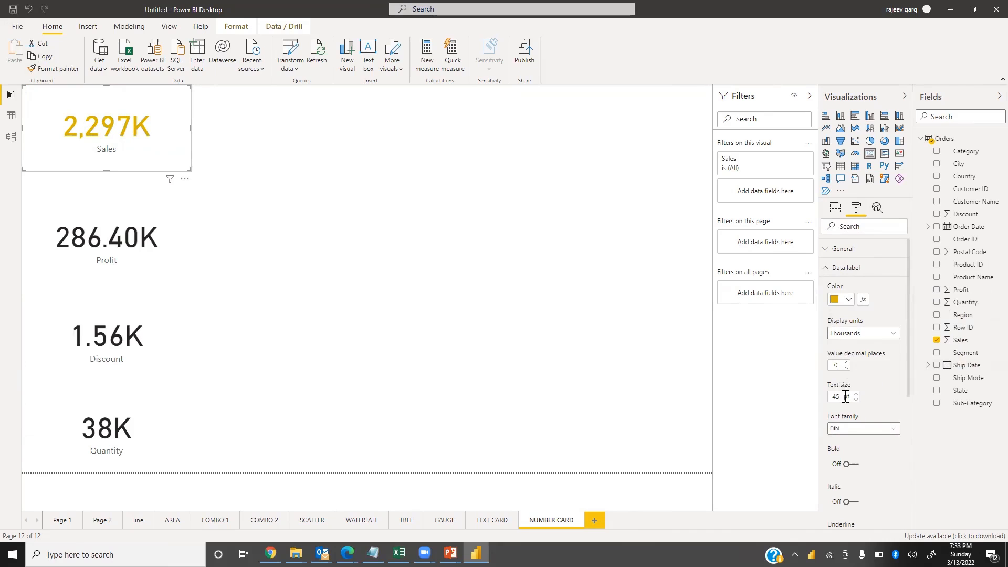
Set the Sales data label font to Times New Roman and make it bold
click(859, 434)
scroll(864, 425, down, 5)
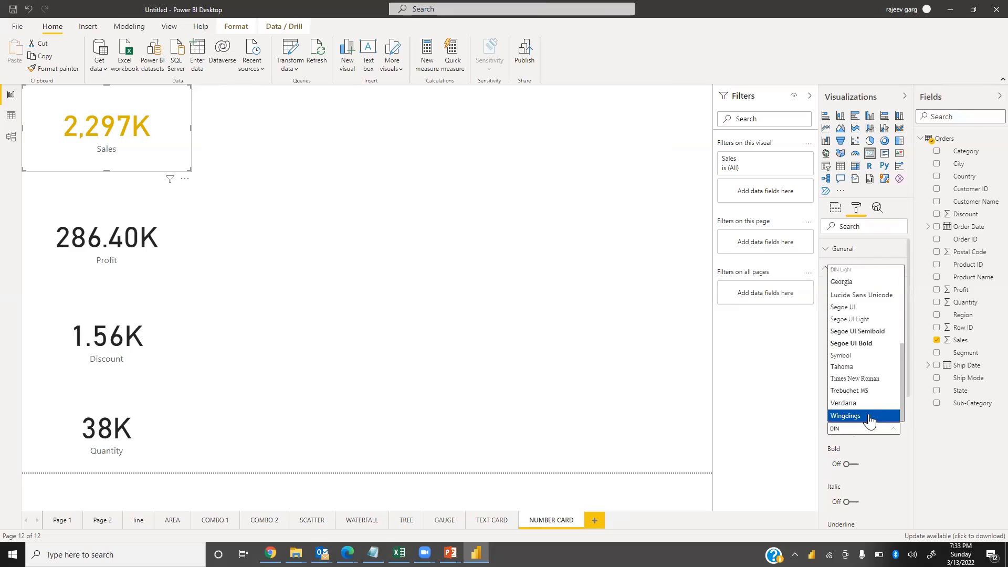
click(880, 379)
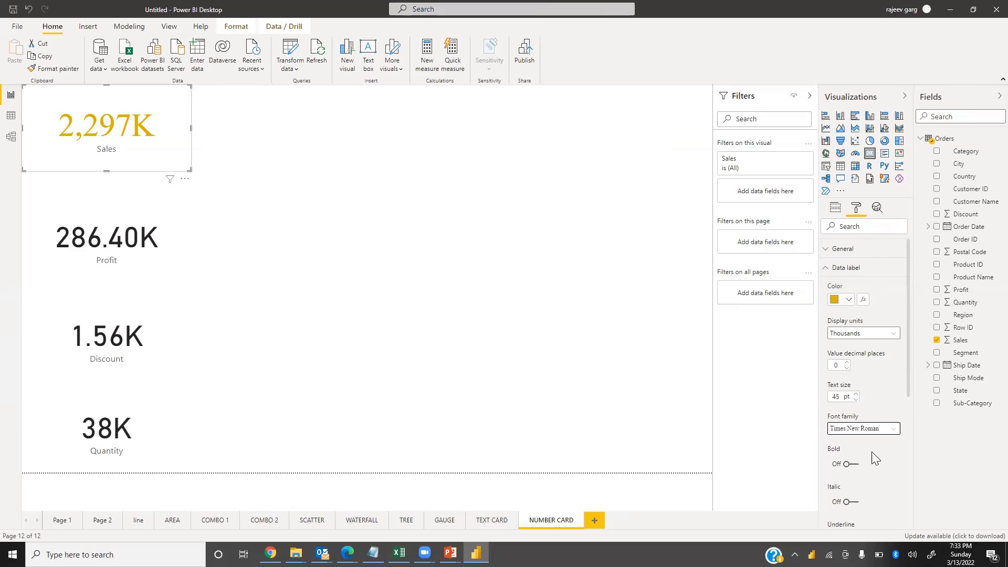
click(858, 469)
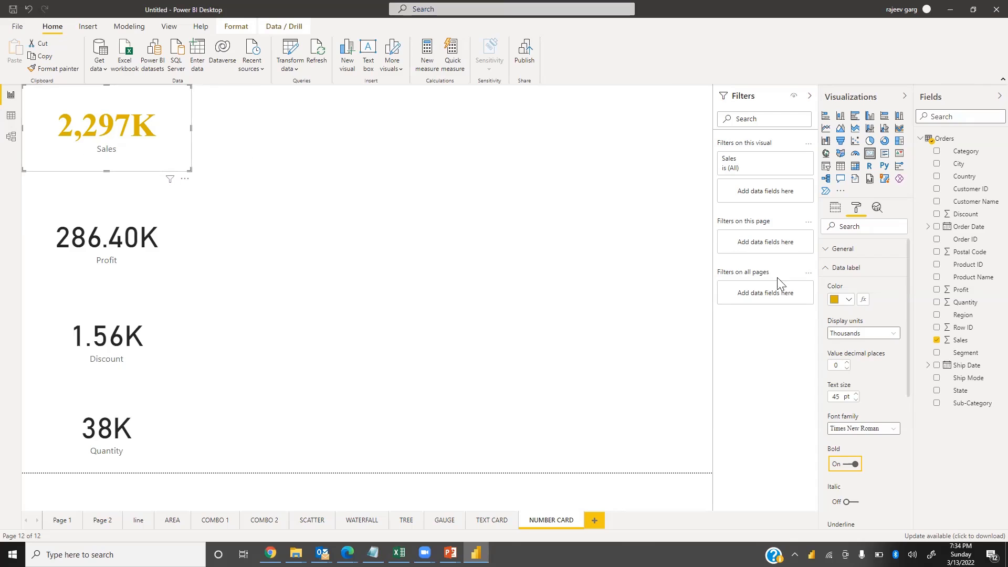
Format the Sales card's category label in orange, 16 pt, bold, Times New Roman font
click(832, 268)
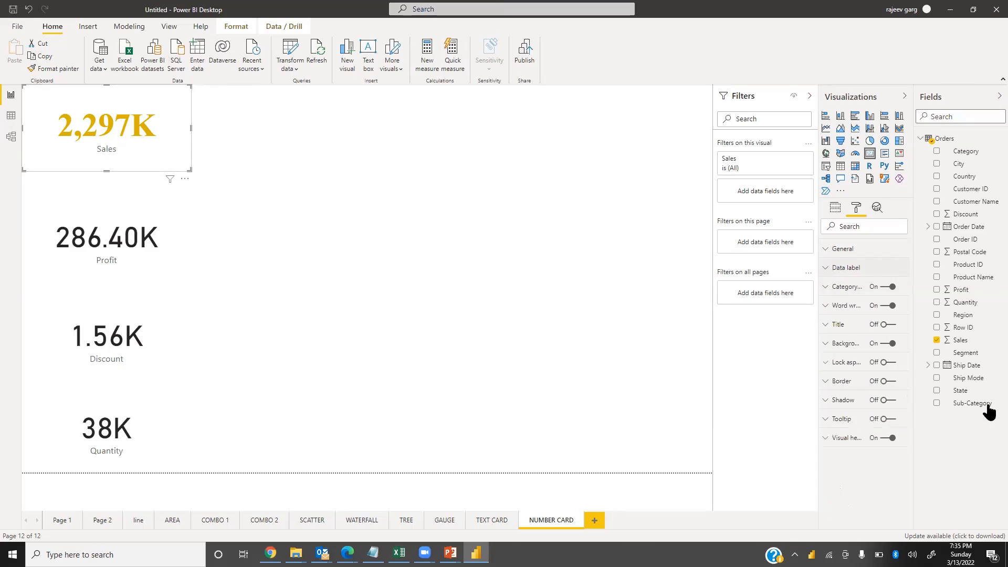
click(826, 287)
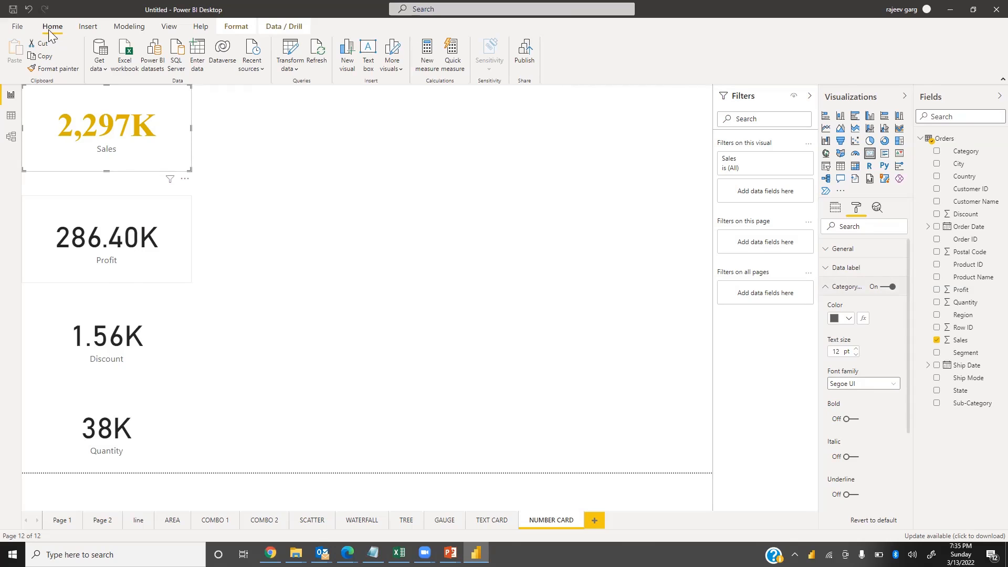
click(849, 319)
click(838, 352)
text(16)
click(850, 419)
click(861, 387)
key(t)
key(t)
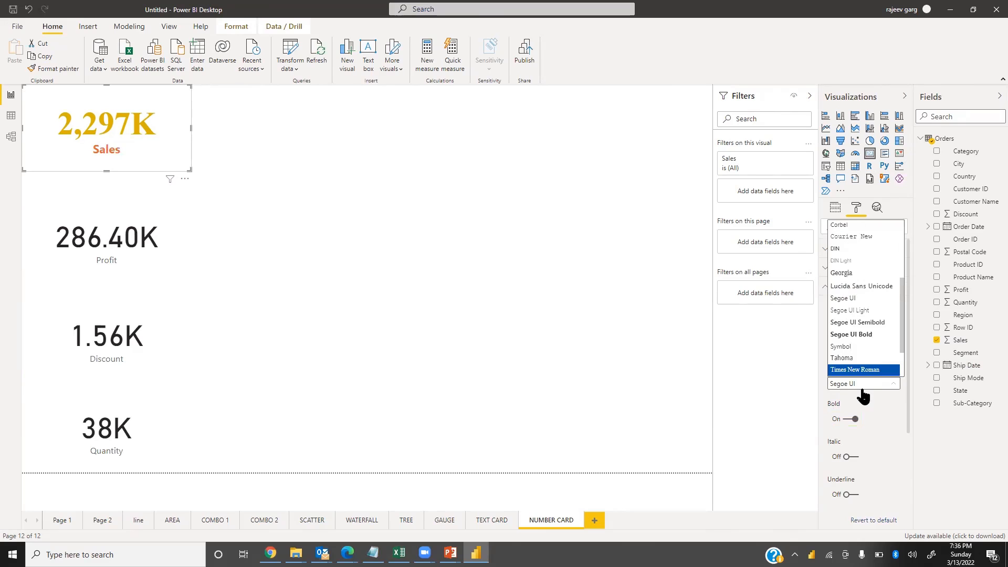
key(Return)
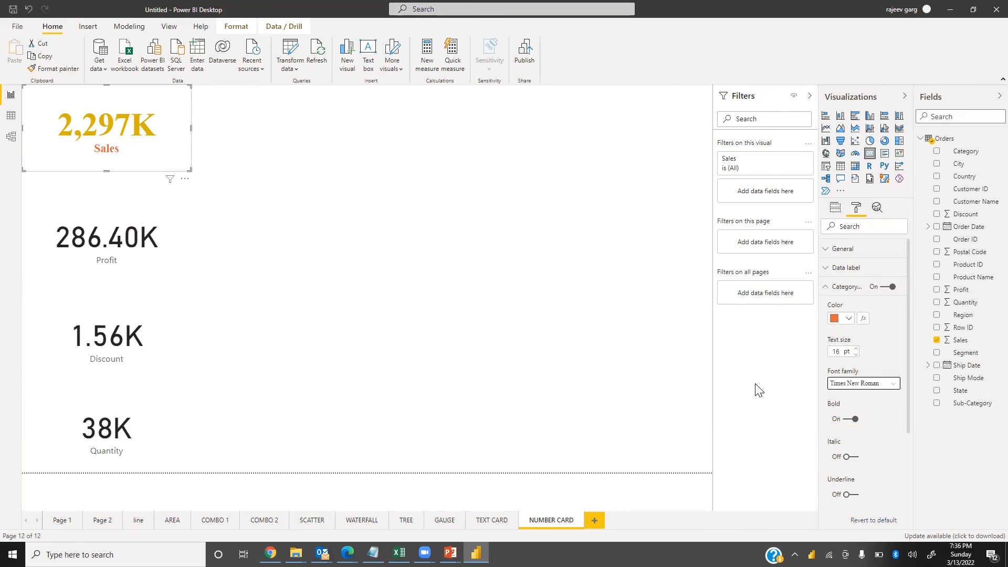
Set the Sales card background color to black
click(825, 287)
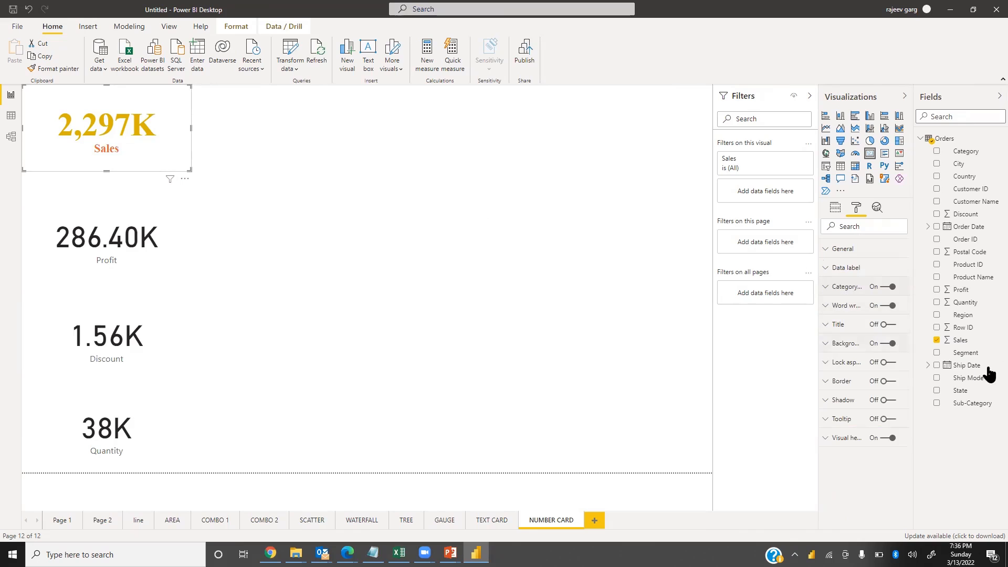
click(825, 344)
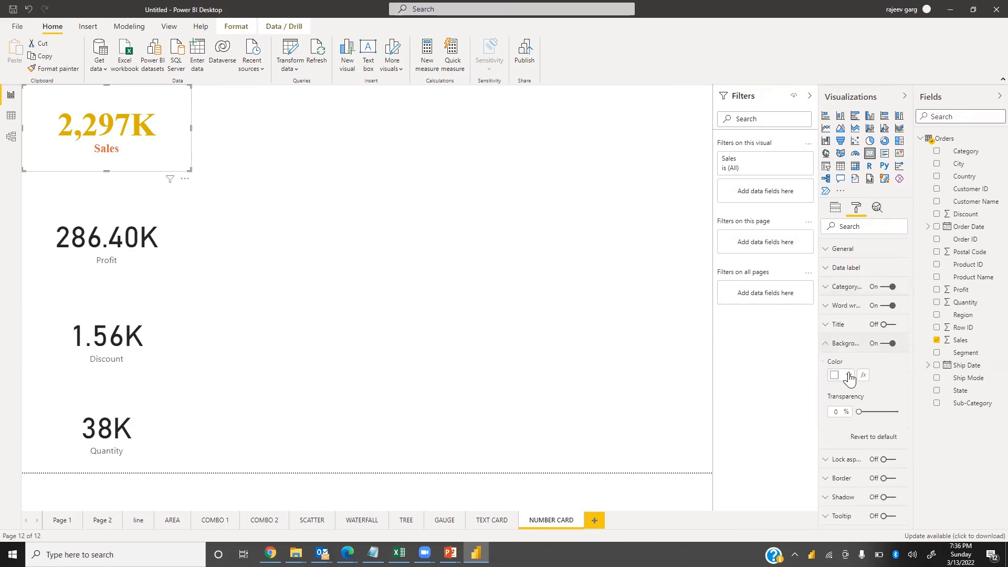
click(849, 376)
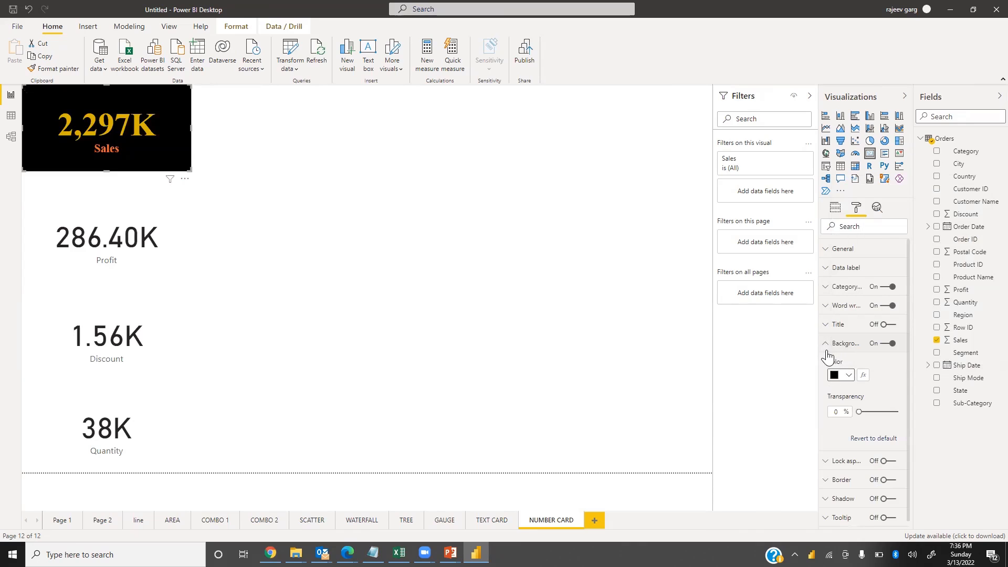
click(826, 344)
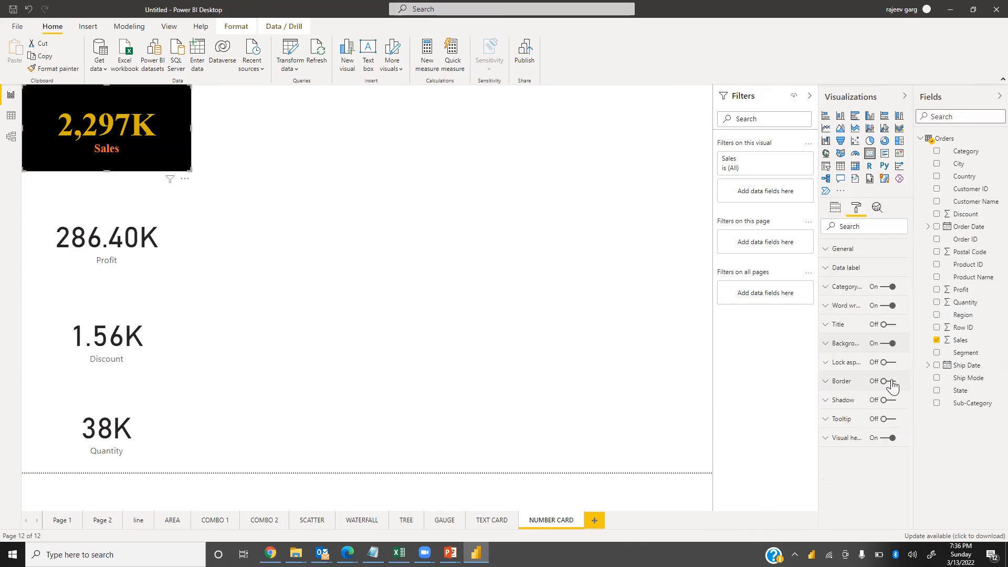
Turn on the Sales card's shadow and an orange border with a 30 px radius
click(892, 383)
click(892, 400)
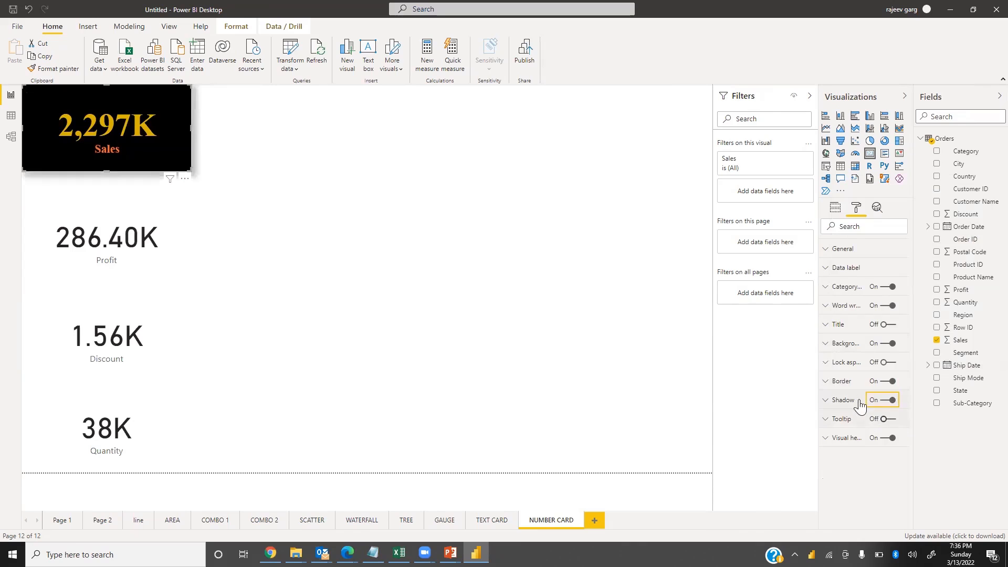
click(826, 387)
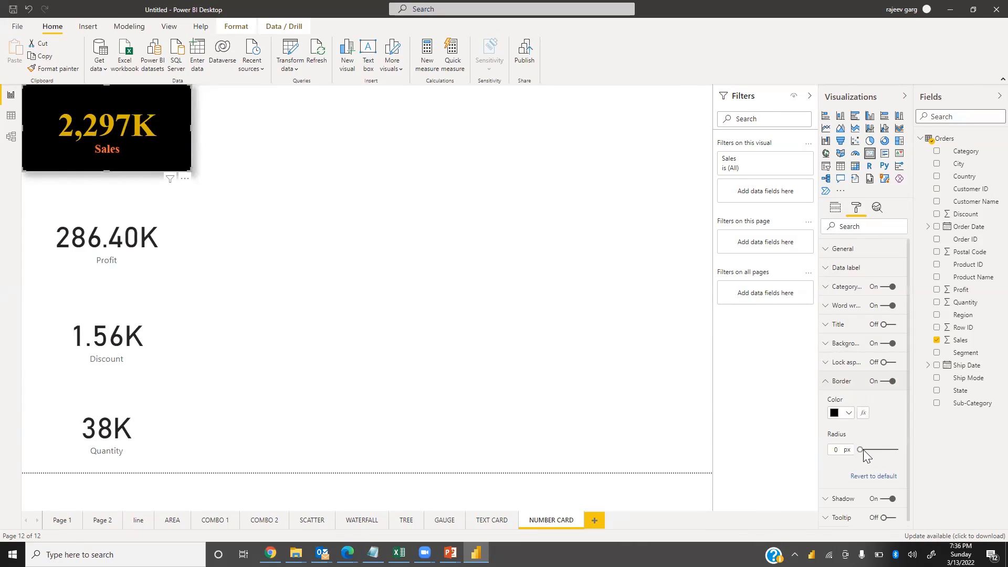
drag(863, 450, 917, 459)
click(842, 413)
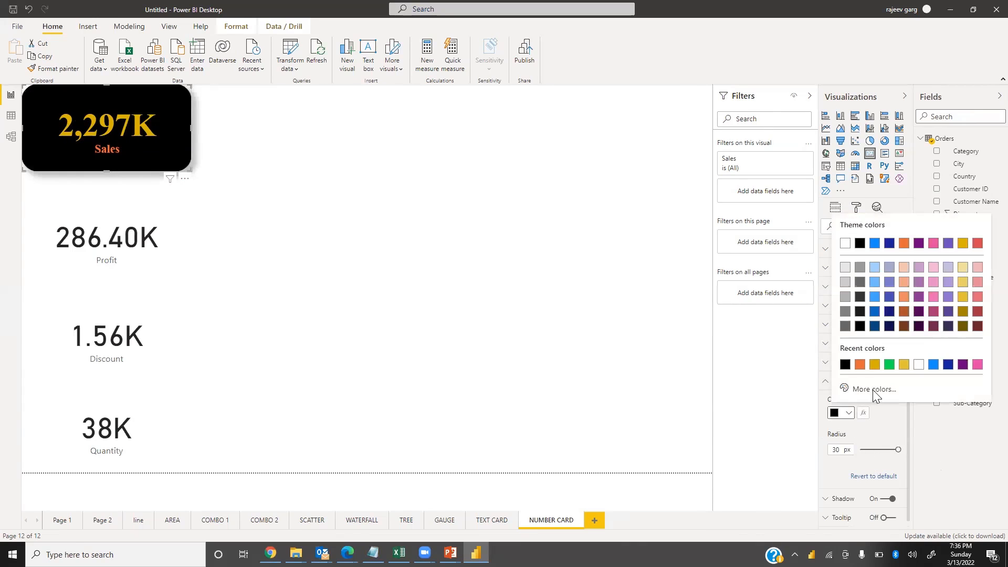
click(861, 366)
click(826, 384)
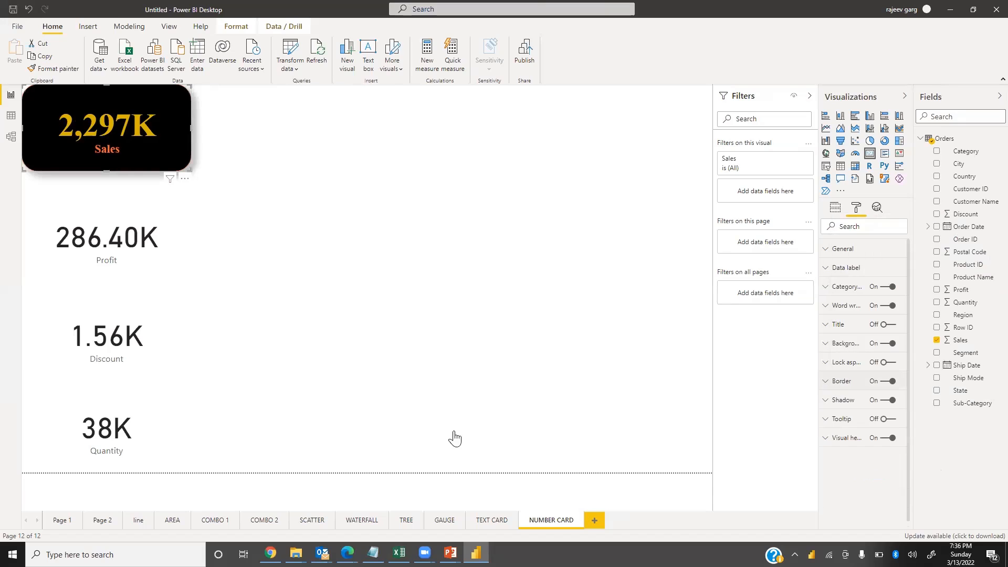
Move the Sales card slightly down and to the right
click(306, 247)
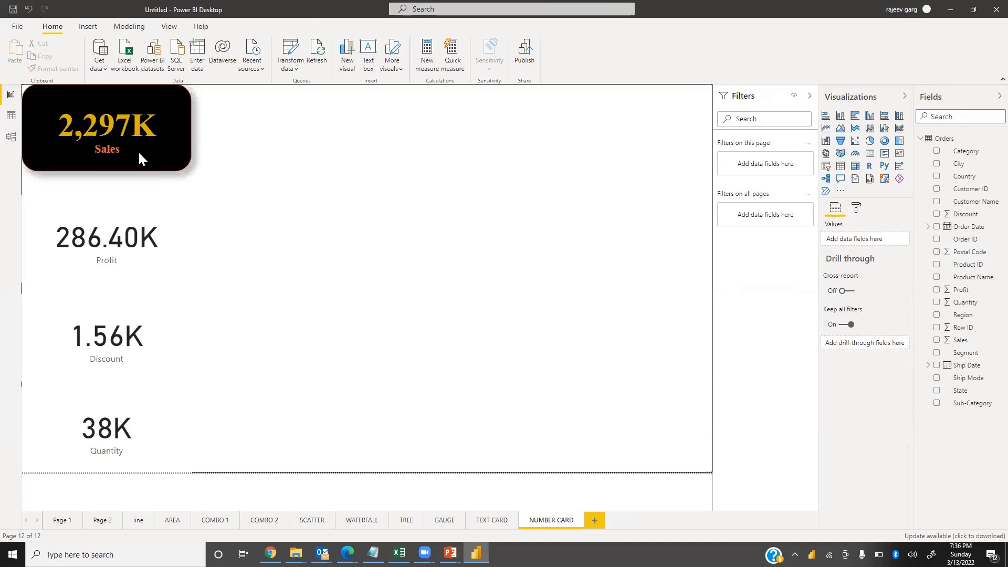
drag(160, 154, 163, 162)
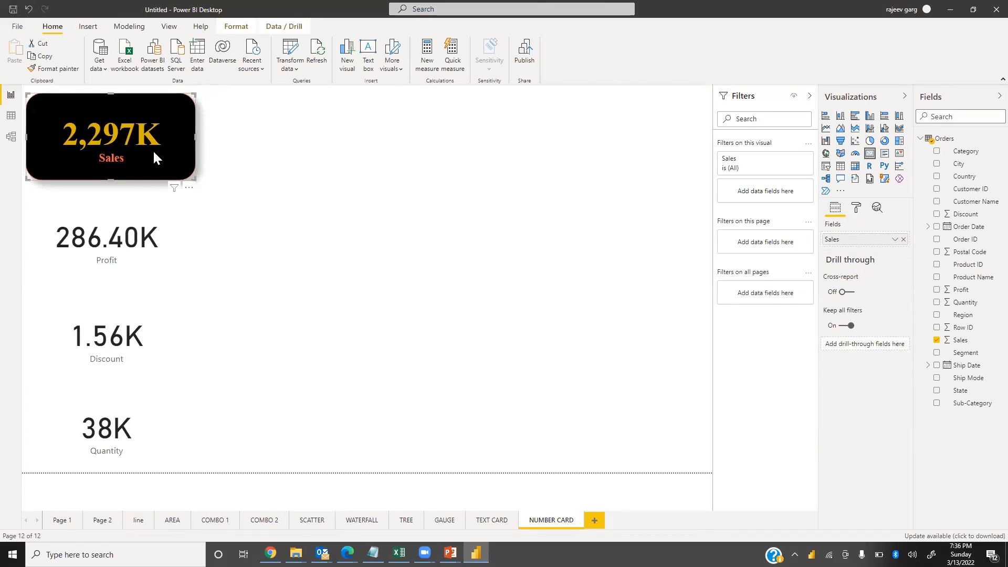
click(856, 208)
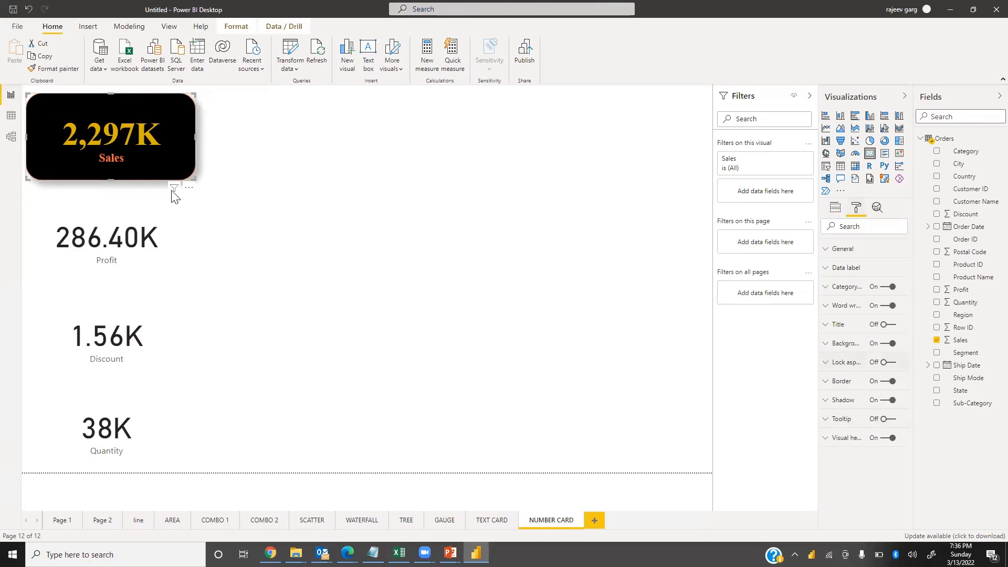
Try turning on the Sales card's tooltip with the Default type, then turn it off
click(887, 419)
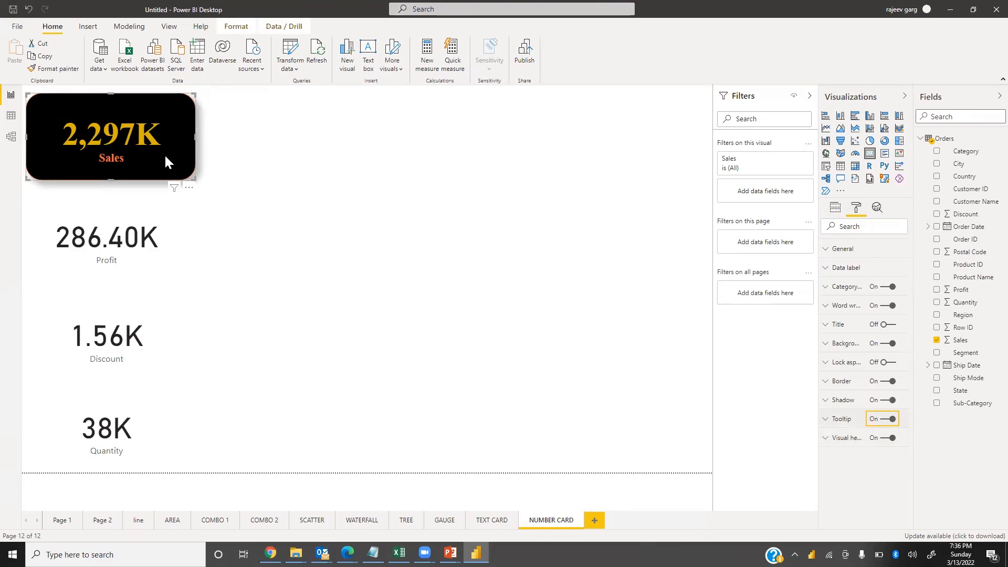
mouse_move(84, 143)
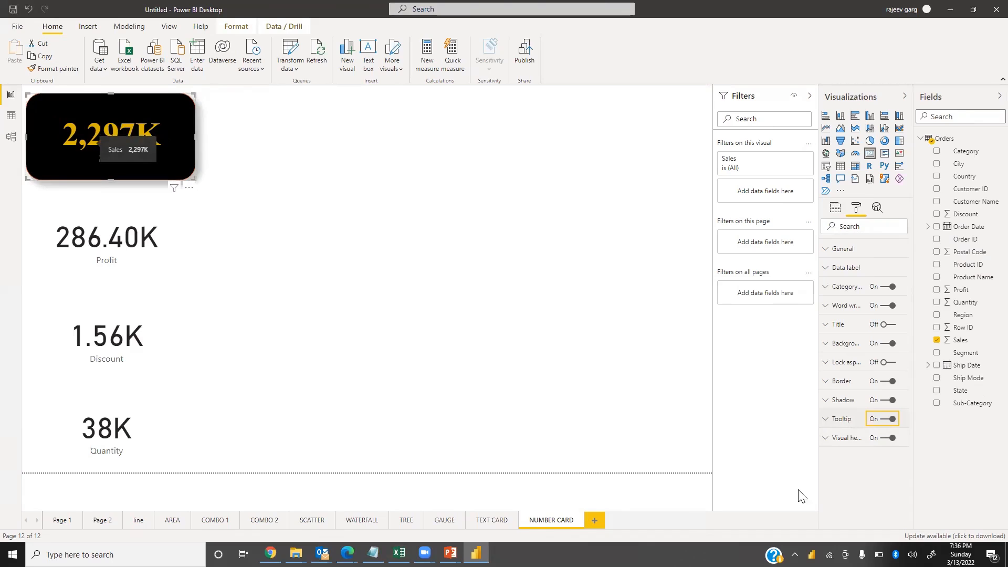
click(835, 426)
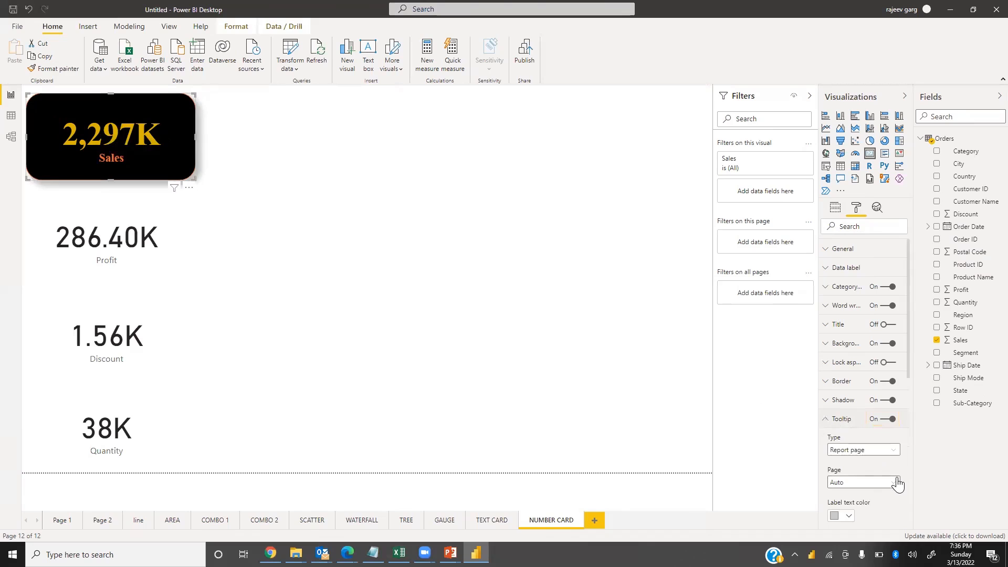
scroll(867, 486, down, 3)
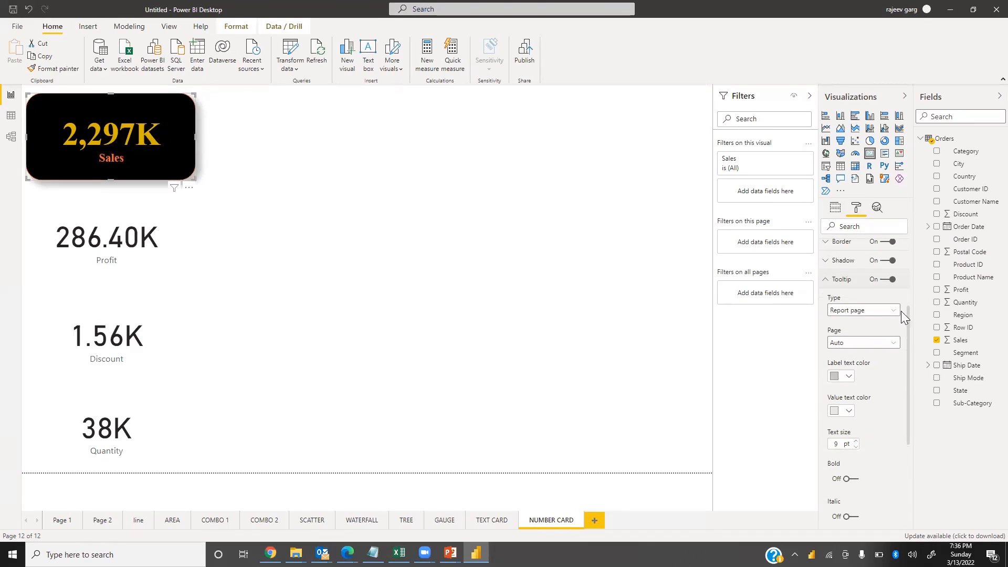
click(881, 314)
click(882, 322)
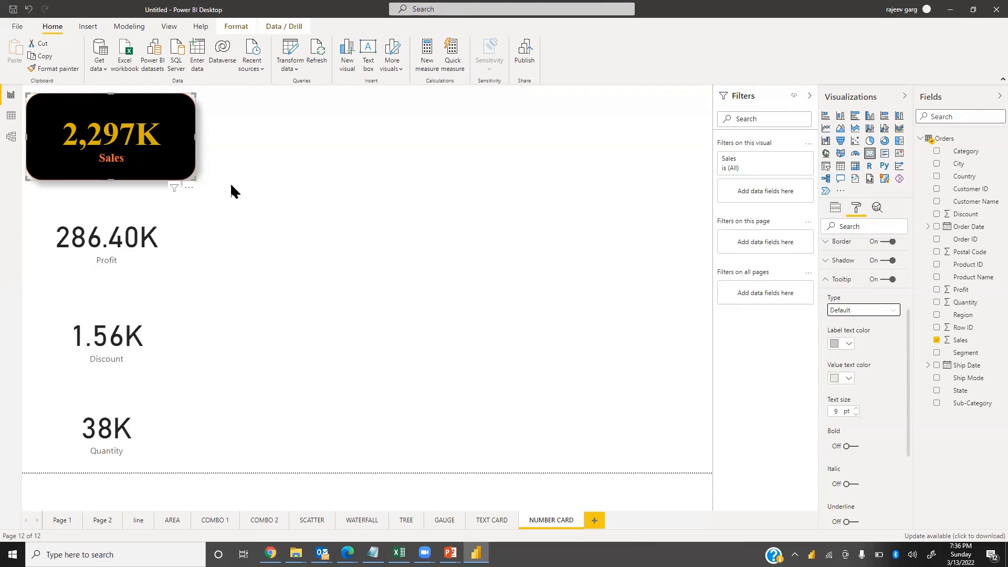
mouse_move(125, 143)
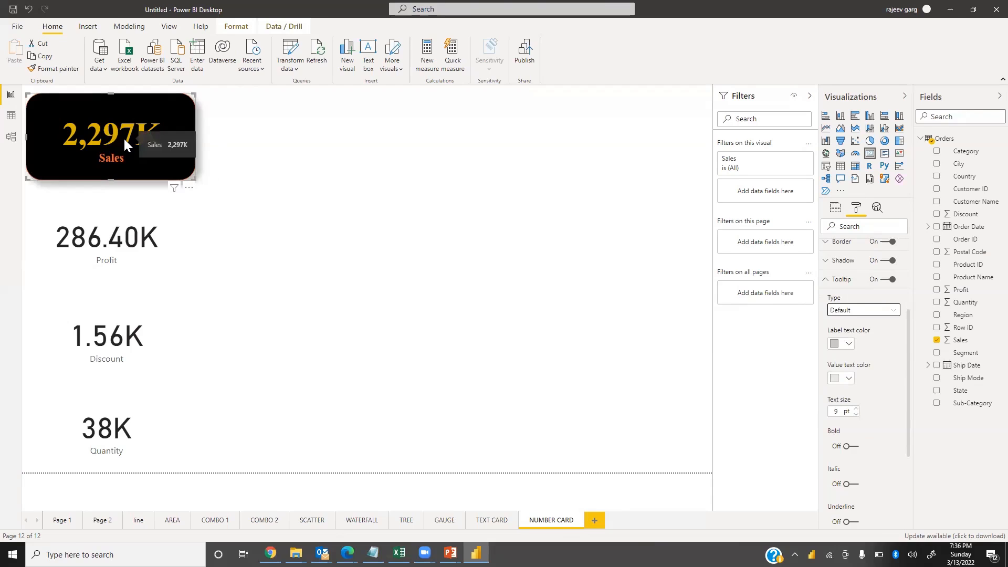
scroll(868, 394, down, 2)
scroll(867, 394, down, 3)
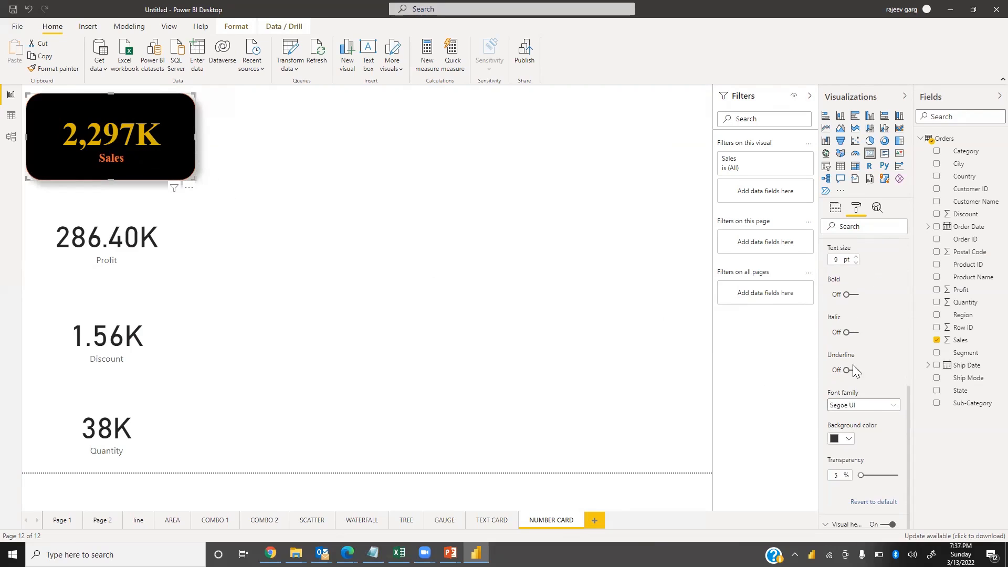
scroll(866, 362, up, 6)
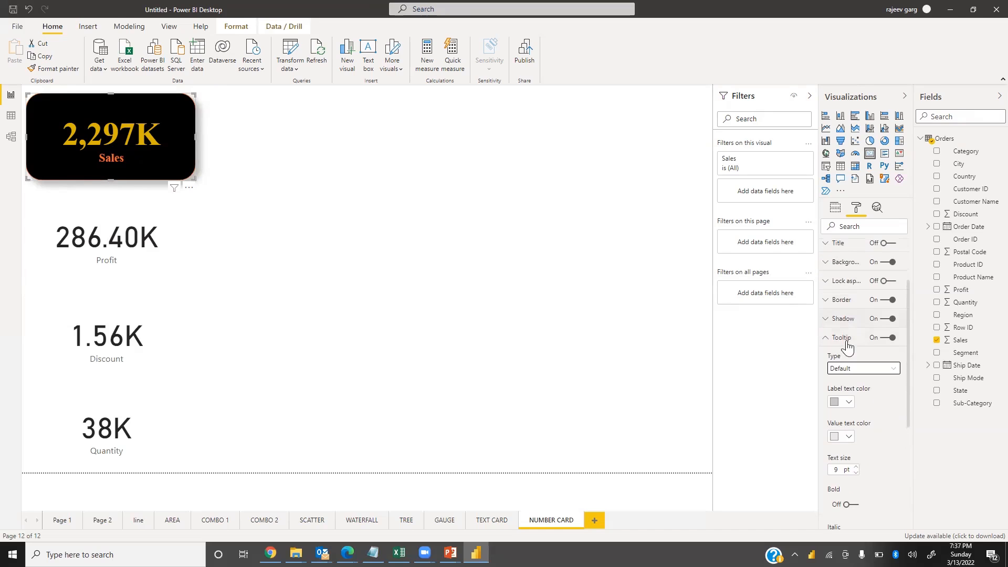
click(887, 338)
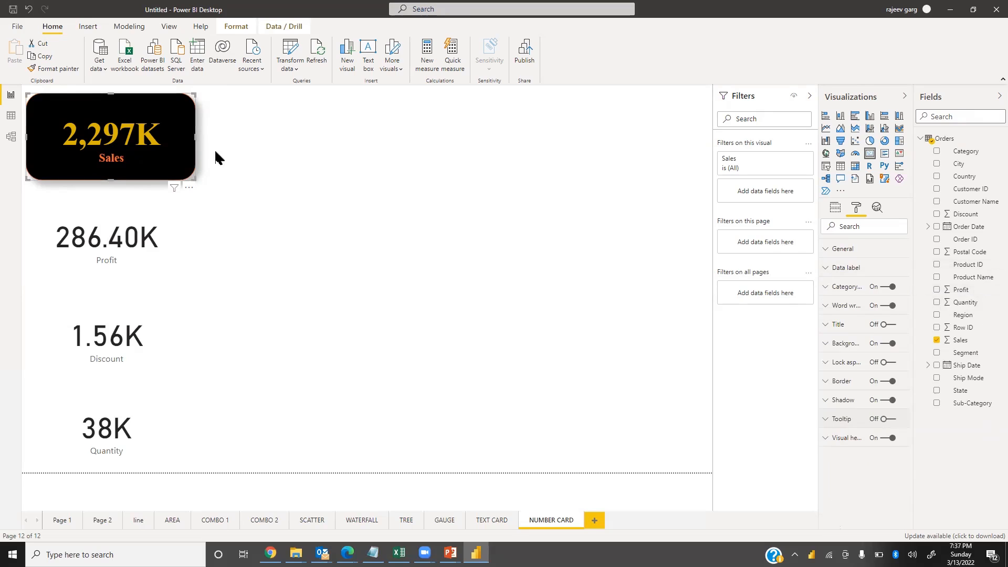
Move the Profit card slightly and set its data label color to gold
click(134, 221)
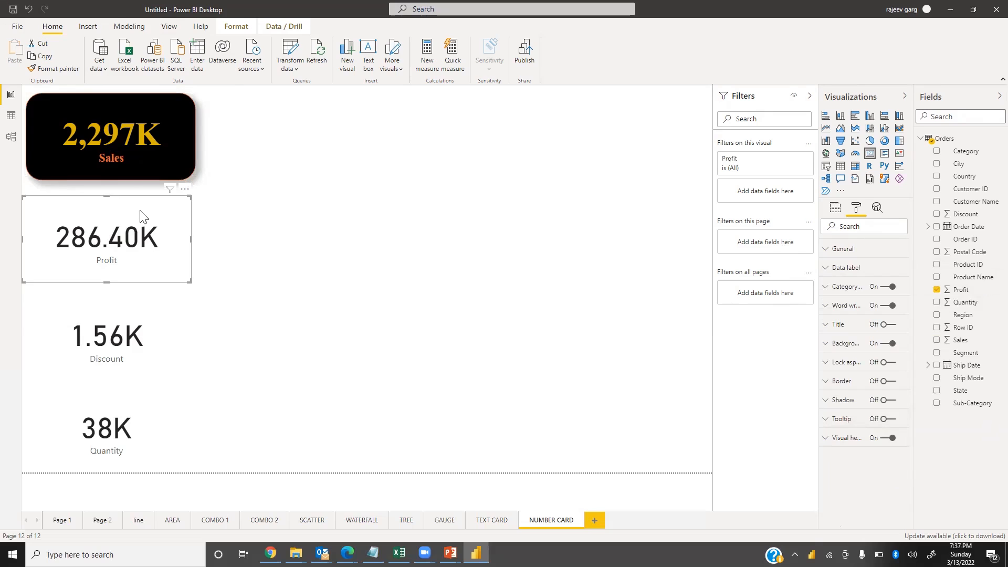
drag(146, 215, 159, 219)
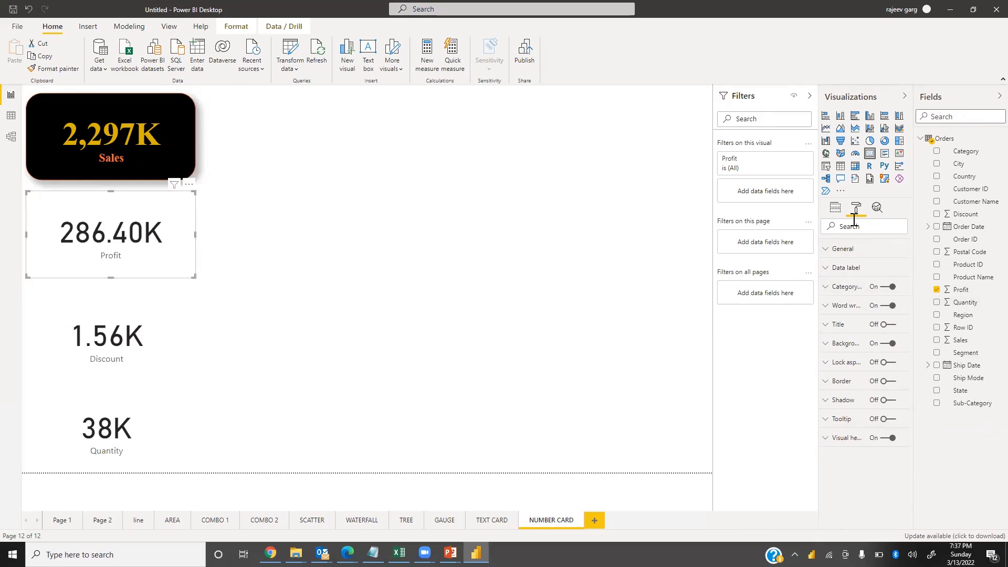
click(830, 269)
click(847, 304)
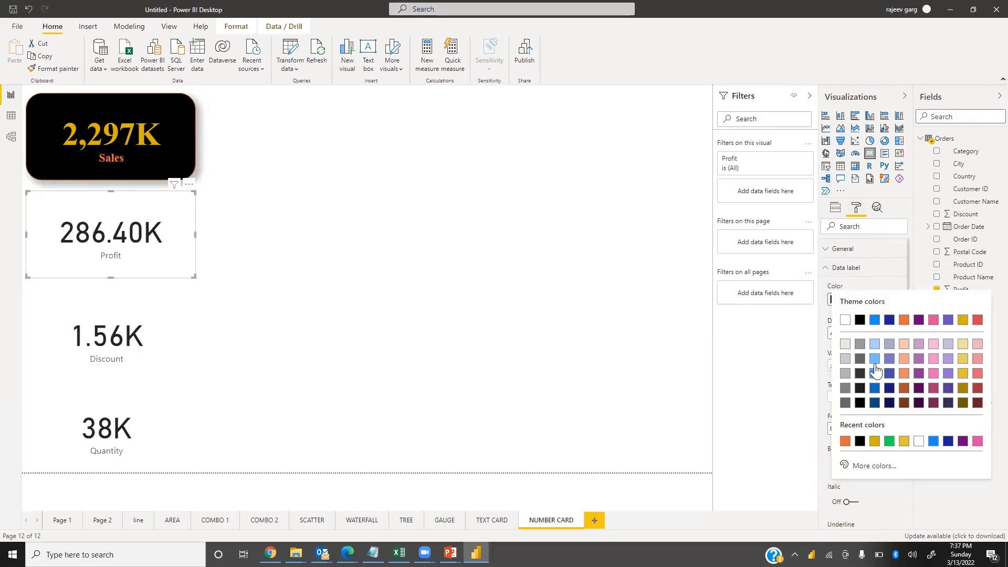
click(875, 441)
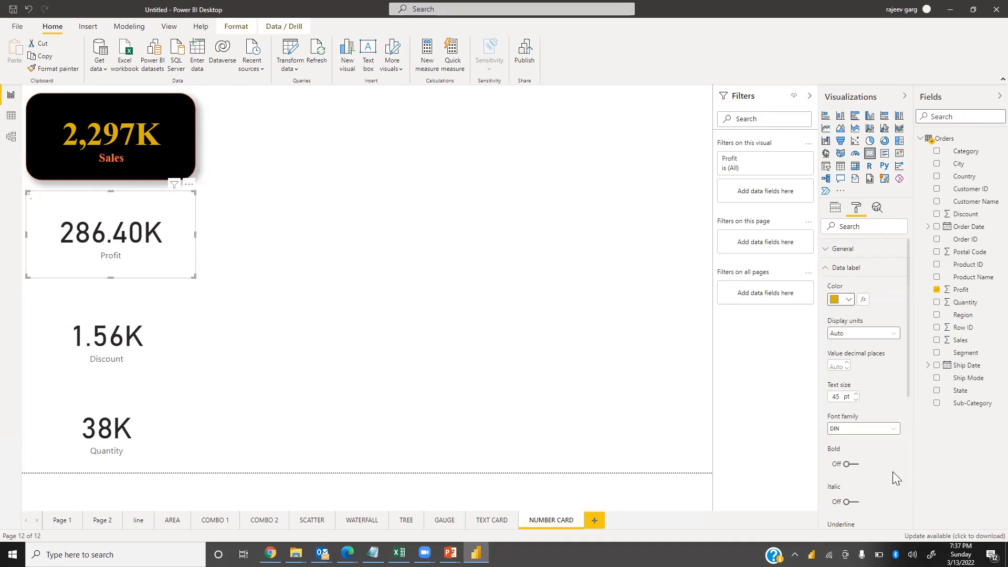
click(828, 268)
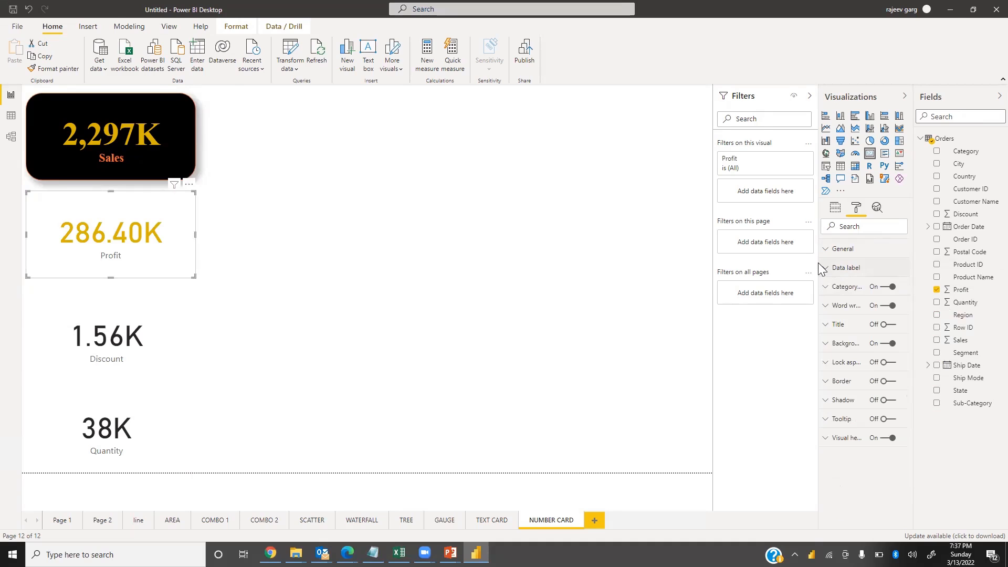
Copy the Sales card's formatting onto the Profit card with Format painter
click(189, 130)
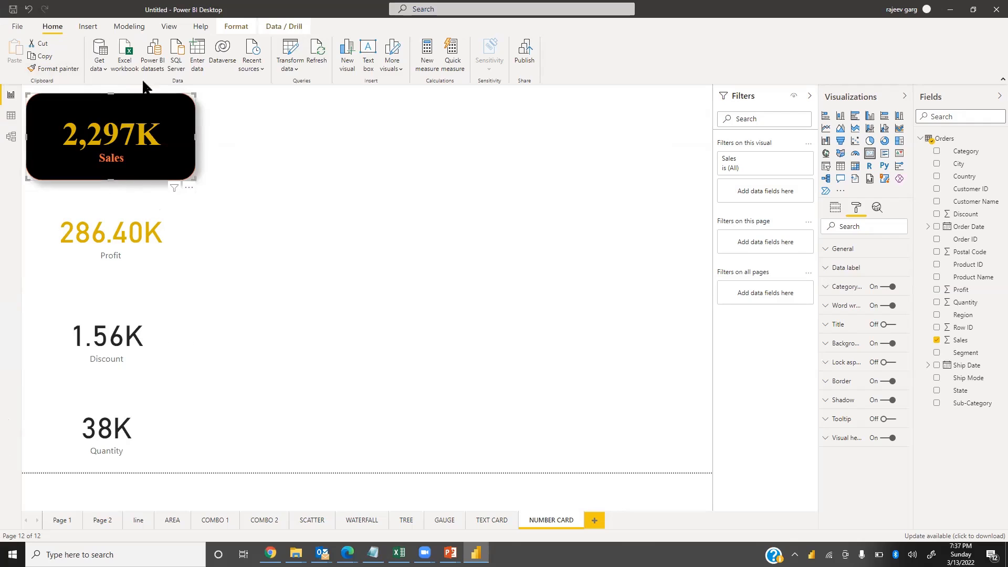
click(53, 68)
click(94, 221)
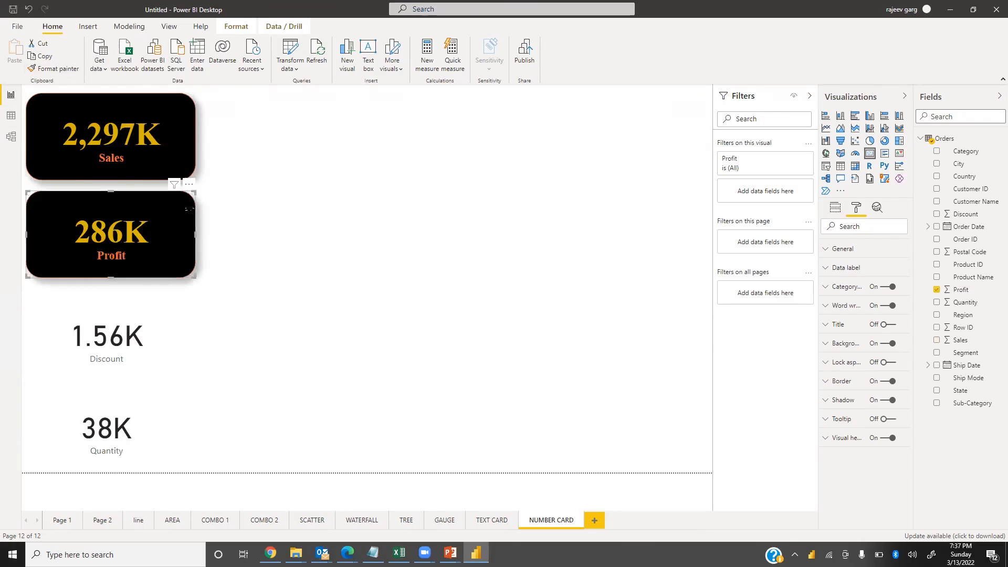
Copy the card formatting onto the Discount and Quantity cards and align them with the cards above
click(58, 69)
click(121, 338)
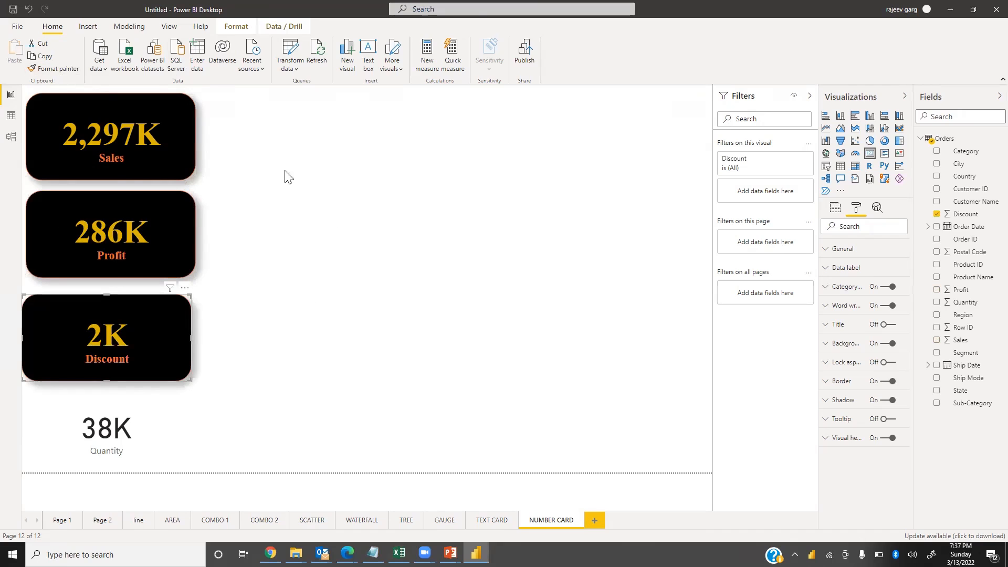
click(58, 68)
click(110, 431)
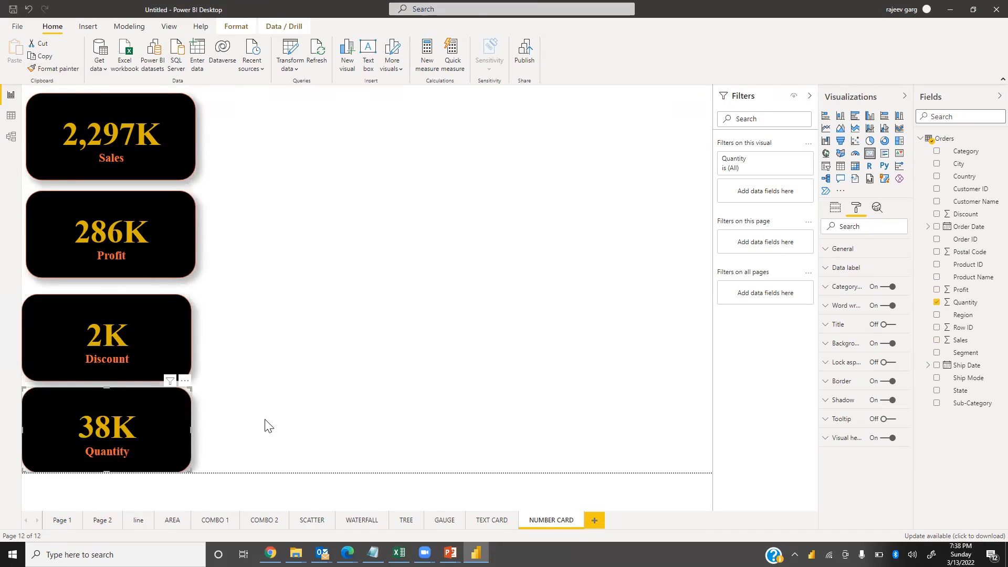
drag(114, 316, 106, 321)
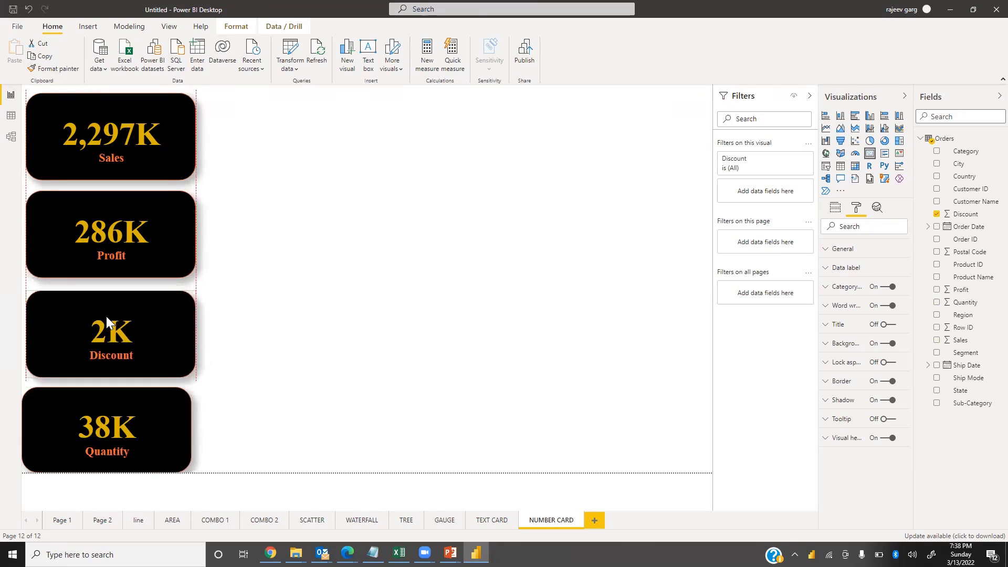
drag(105, 420, 111, 417)
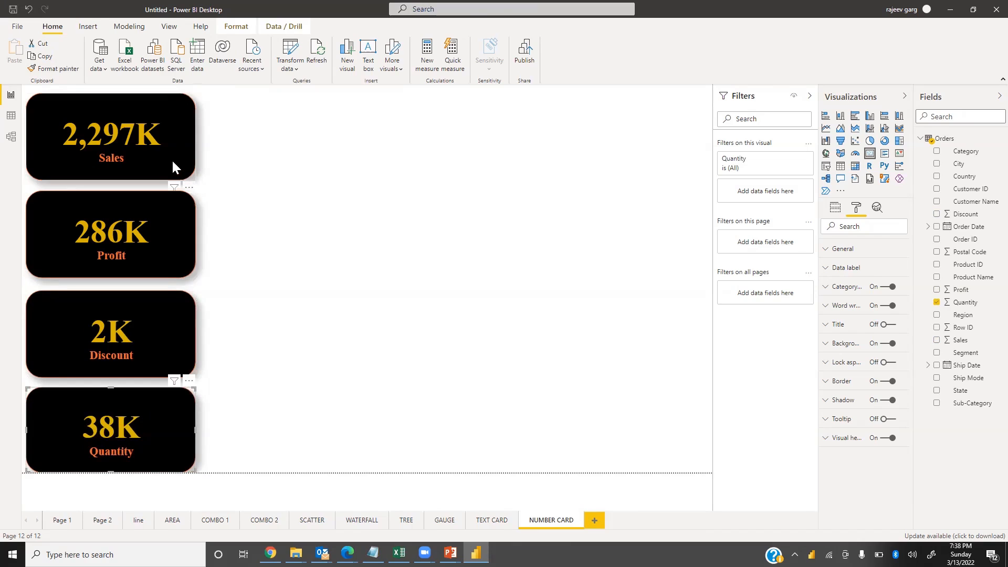
Set the Discount card's data label display units to None
click(115, 347)
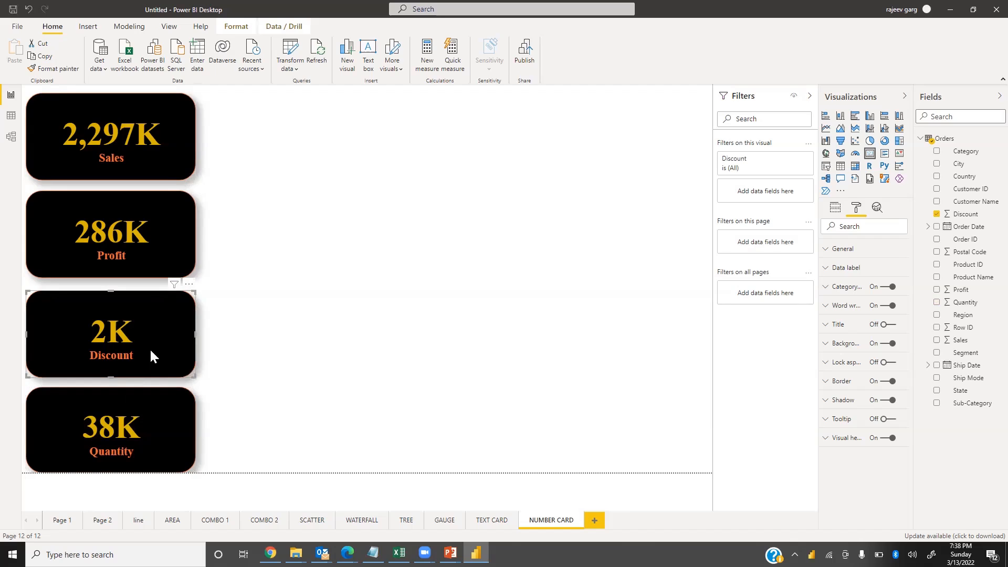
click(836, 210)
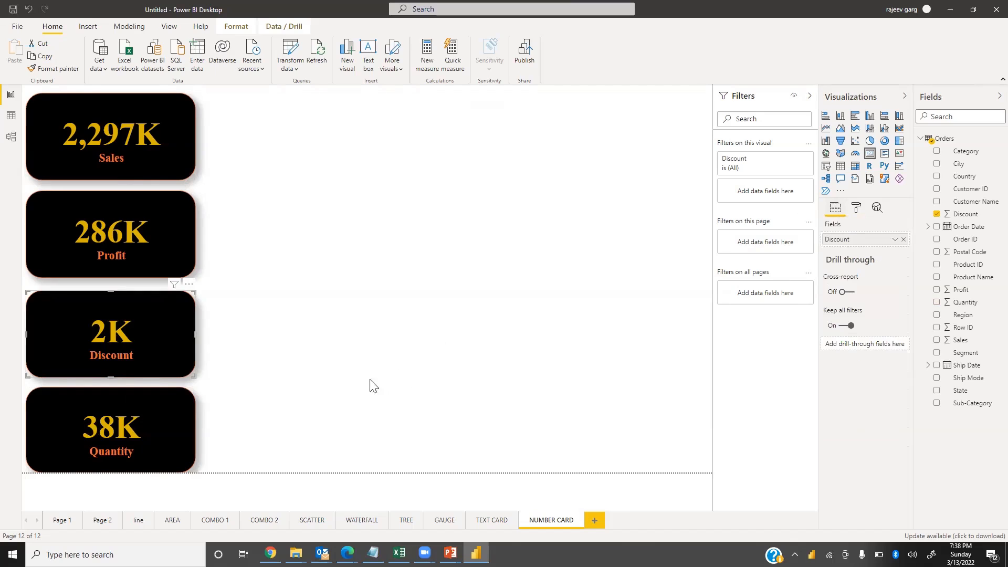
click(857, 208)
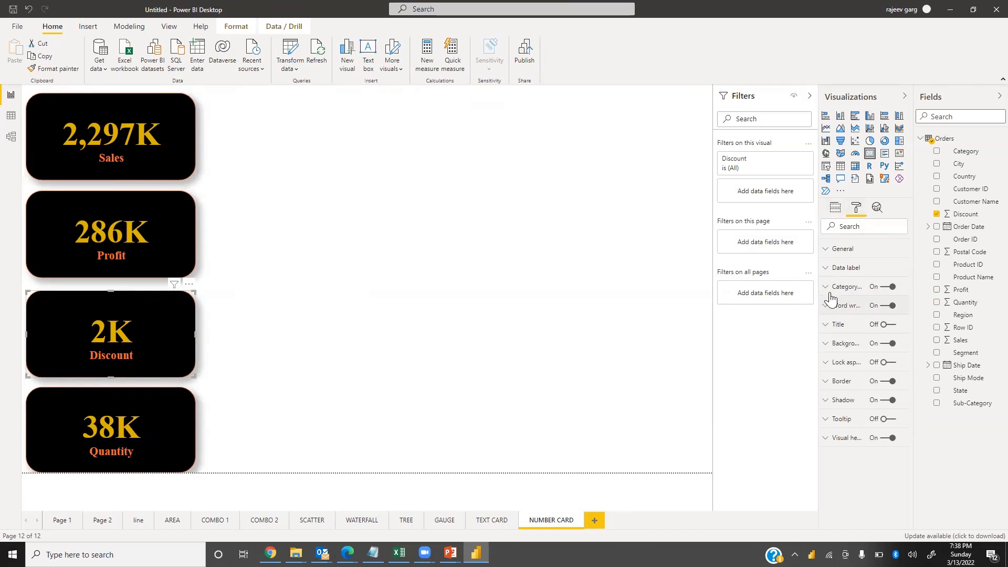
click(825, 268)
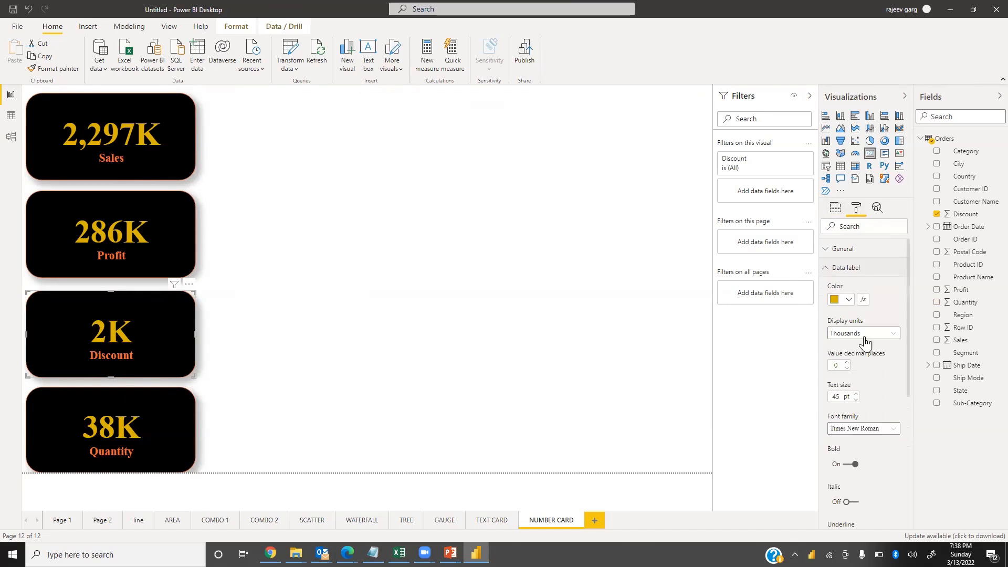
click(843, 369)
click(857, 339)
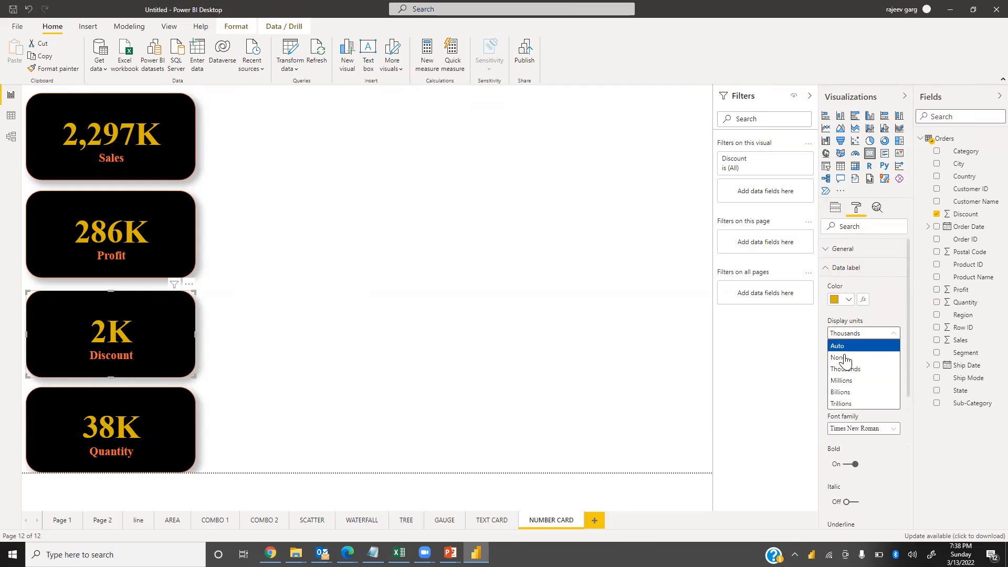
click(849, 356)
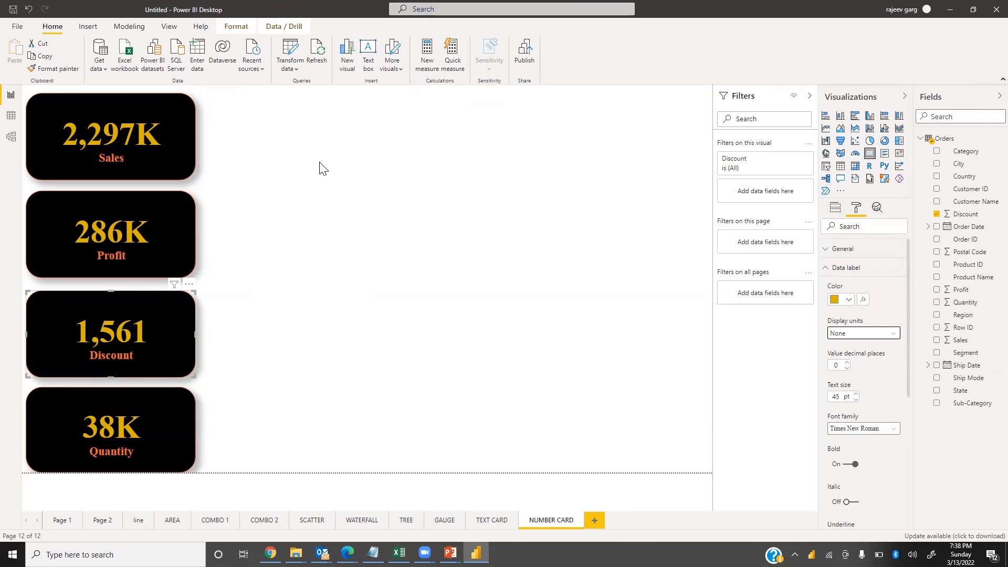
Insert a clustered column chart and enlarge it to fill the area beside the cards
click(286, 235)
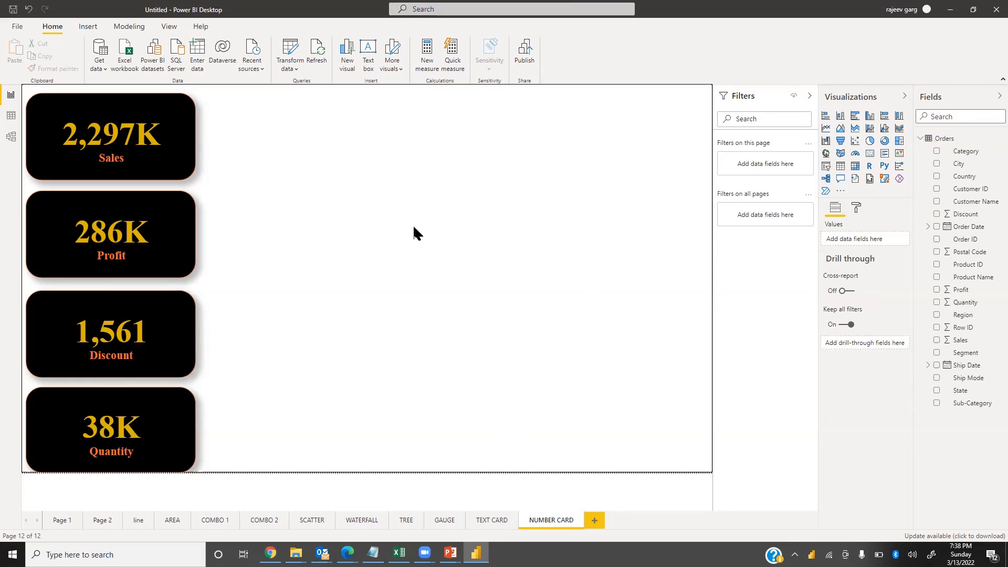
click(843, 122)
drag(281, 166, 385, 240)
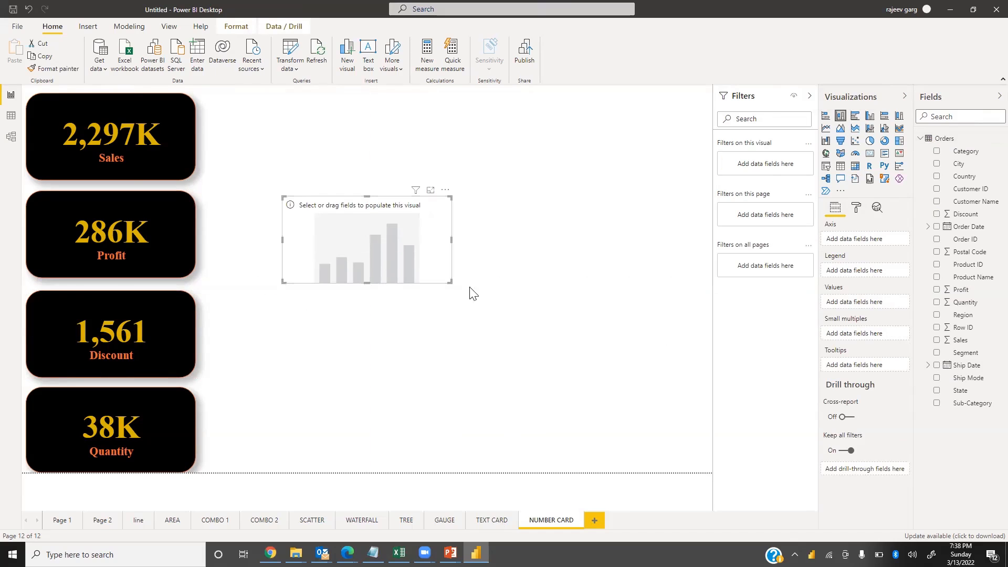
drag(449, 280, 680, 442)
Add Sales as the chart's values and Category as its axis
drag(983, 265, 983, 276)
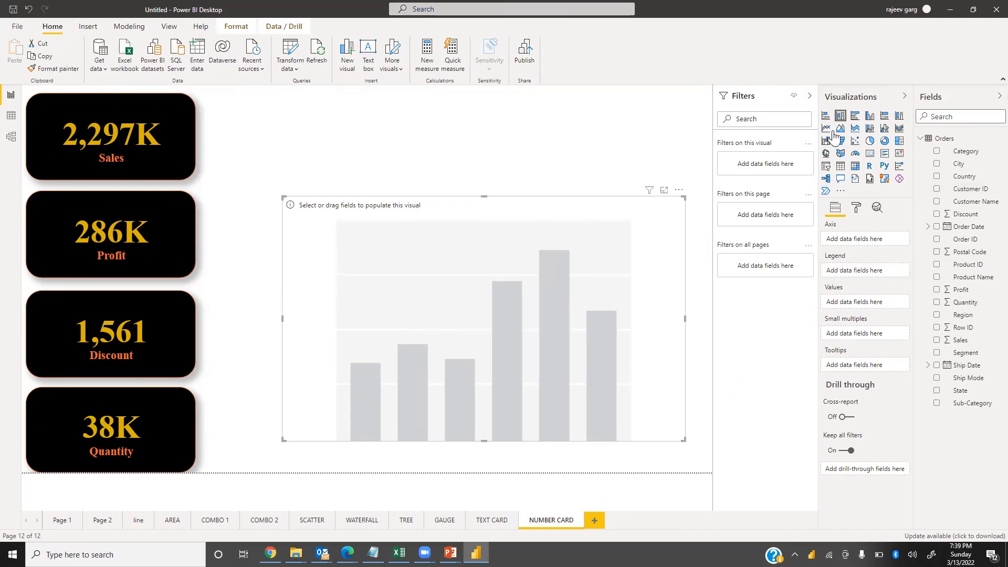
drag(961, 340, 866, 303)
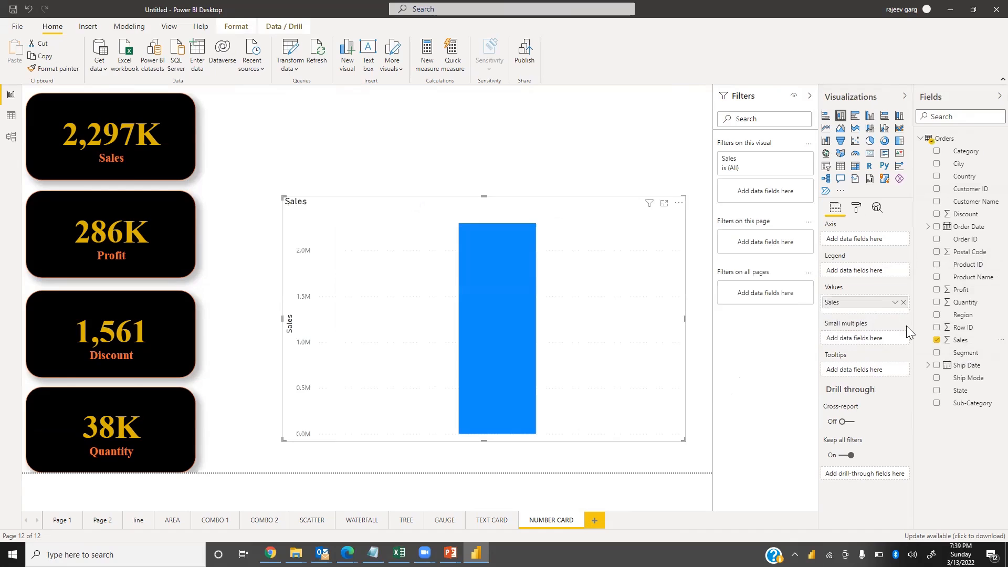
drag(976, 157, 872, 240)
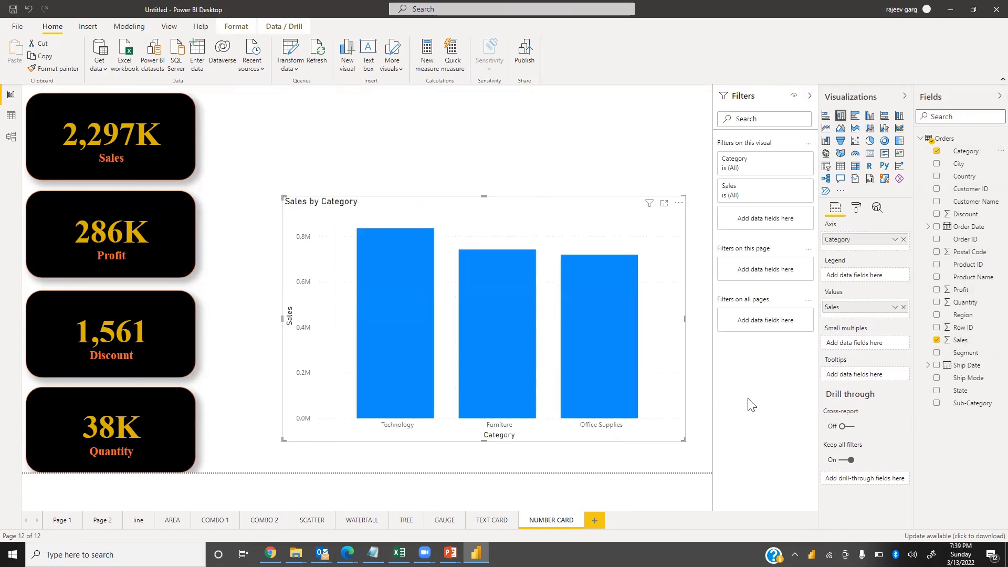
Turn on the chart's data labels with Thousands display units and 0 decimal places
click(857, 211)
click(891, 344)
click(827, 344)
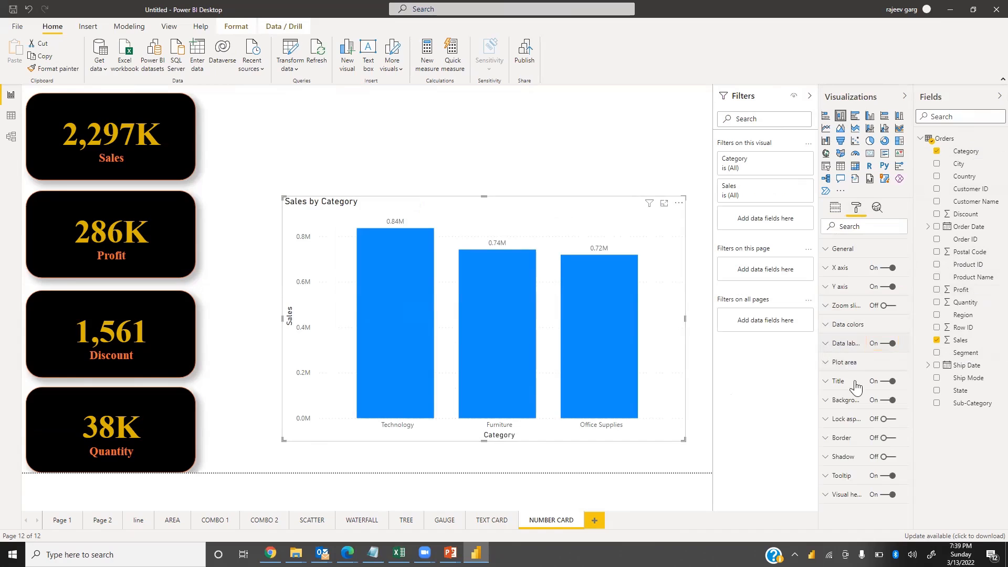
click(857, 409)
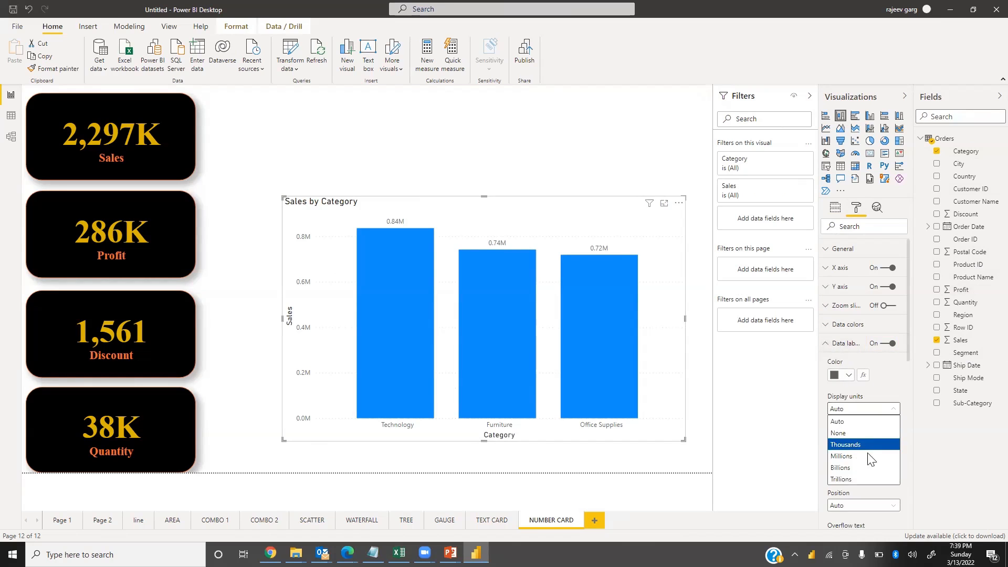
click(840, 446)
click(834, 444)
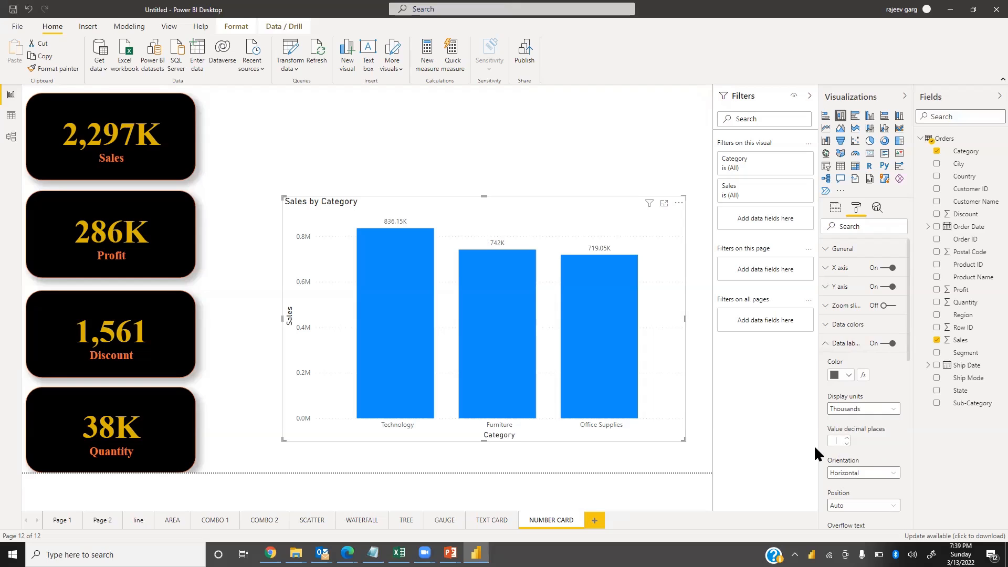
text(0)
Set the data labels' text size to 14 pt and move the chart slightly down
scroll(829, 375, down, 5)
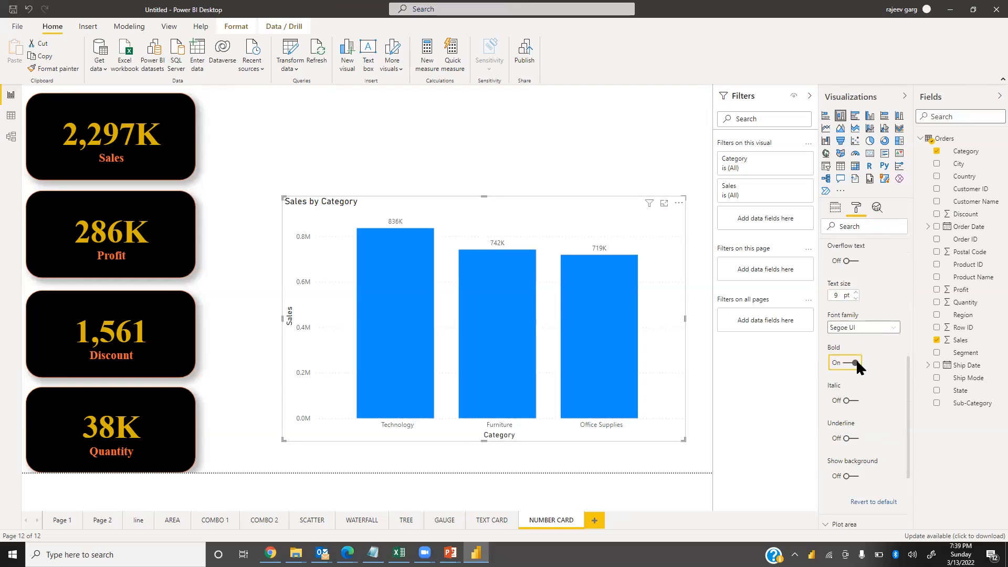
click(839, 295)
text(14)
drag(484, 195, 483, 235)
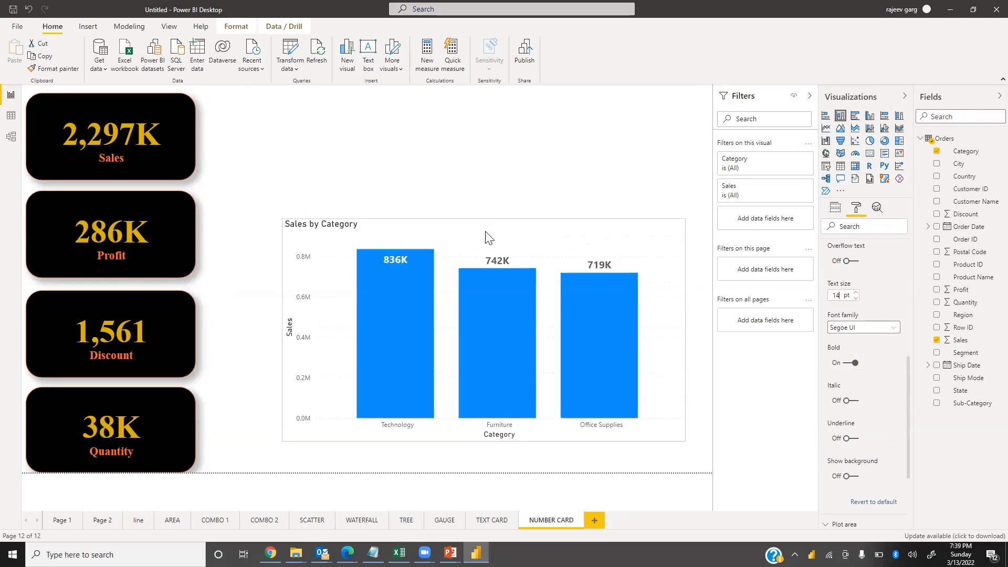
Select each category bar in turn to cross-filter the cards, then clear the selection
click(595, 212)
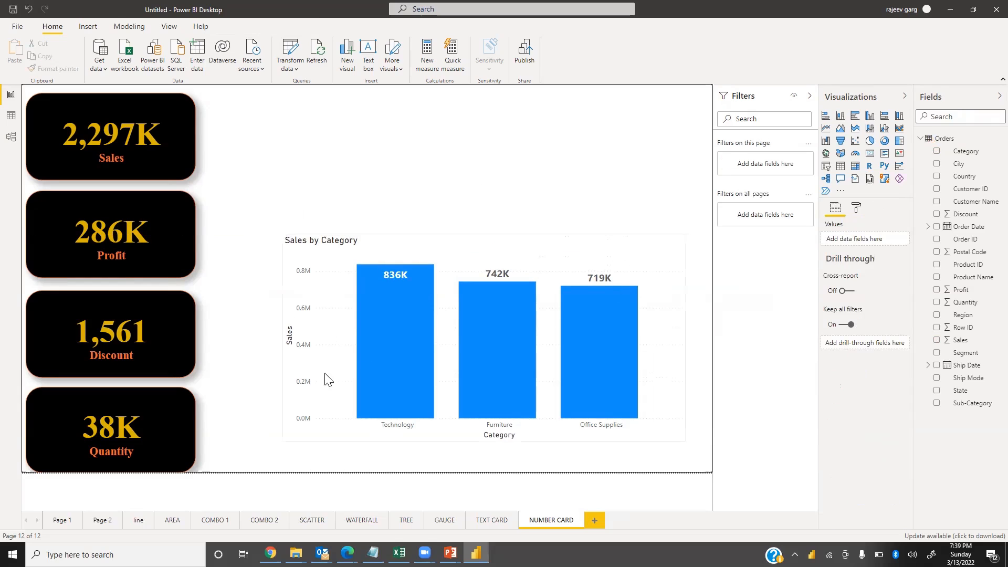
click(392, 345)
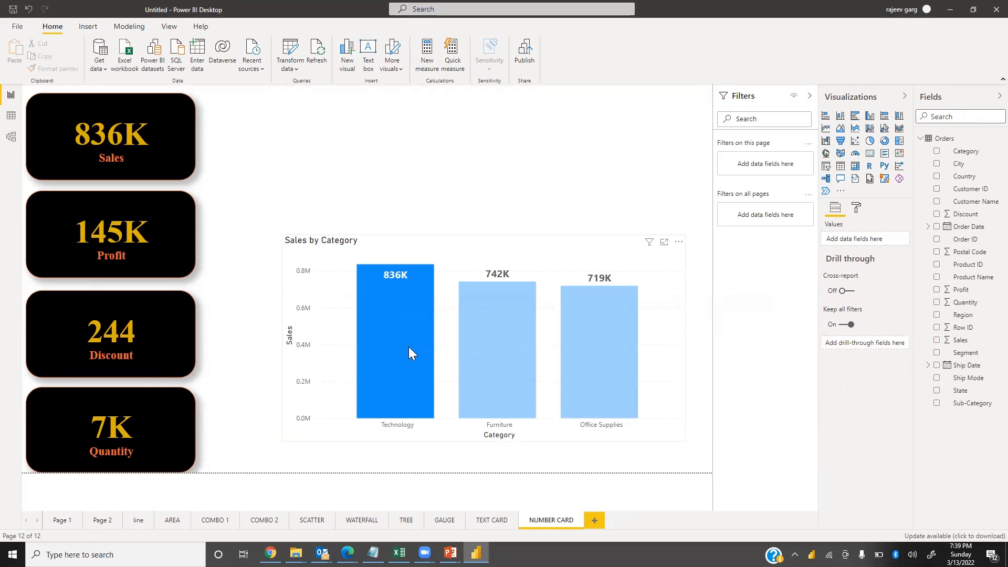
mouse_move(408, 347)
click(483, 321)
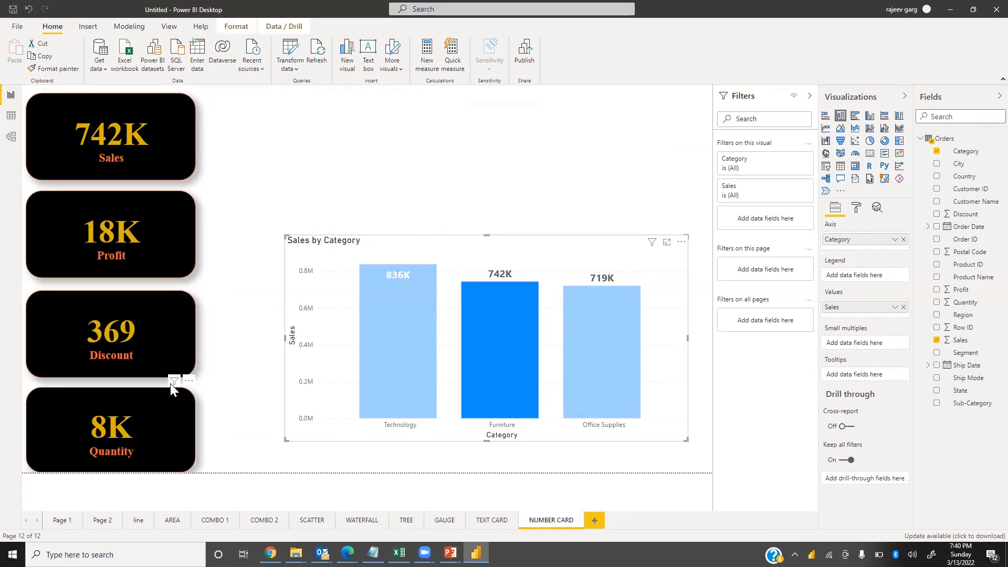
click(583, 342)
click(510, 349)
click(406, 350)
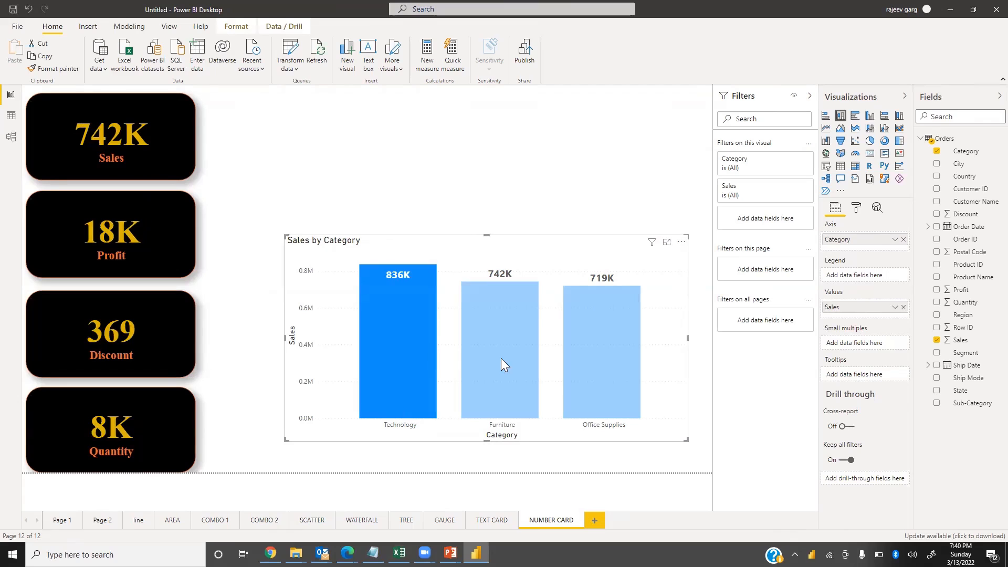
click(583, 367)
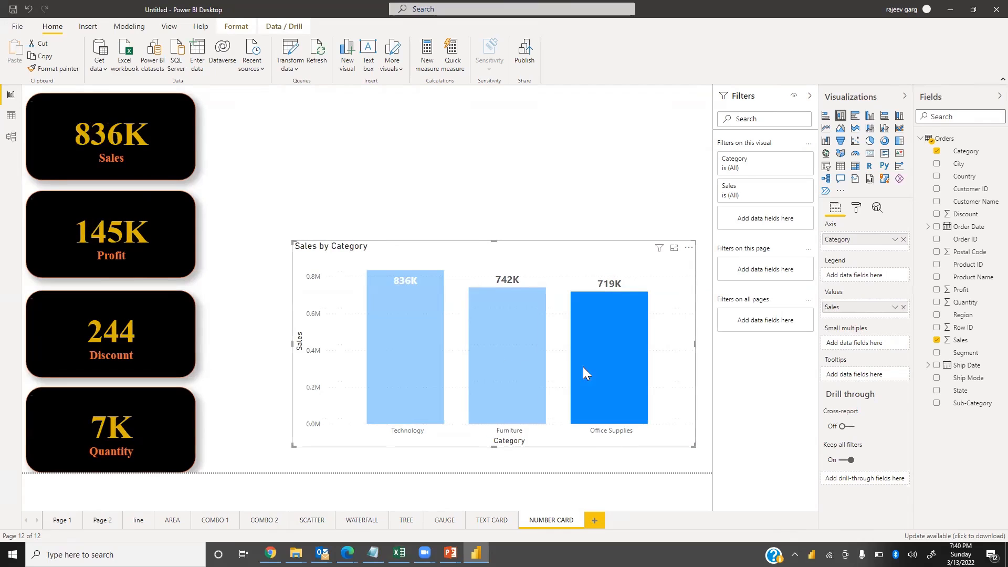
click(402, 344)
click(518, 369)
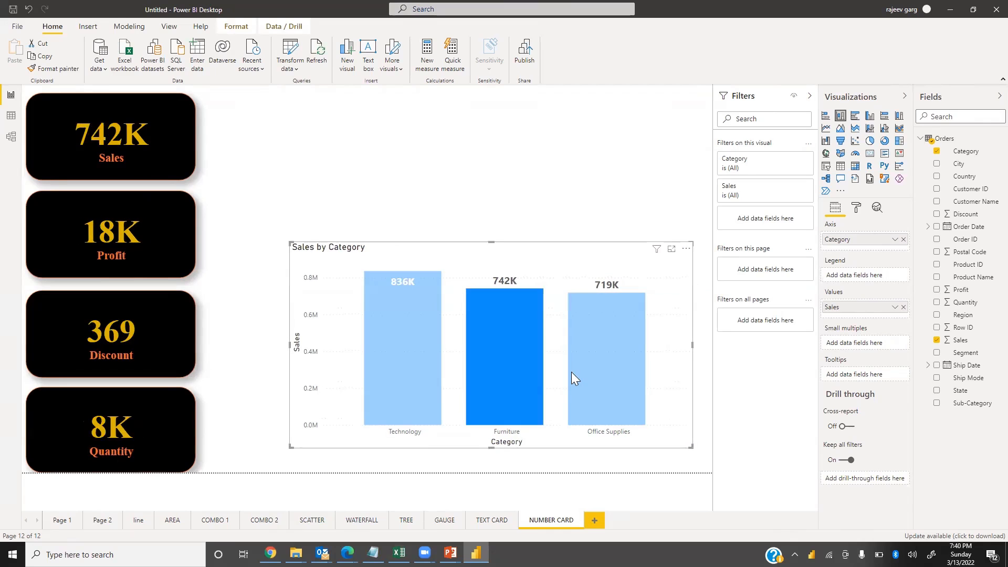
click(572, 372)
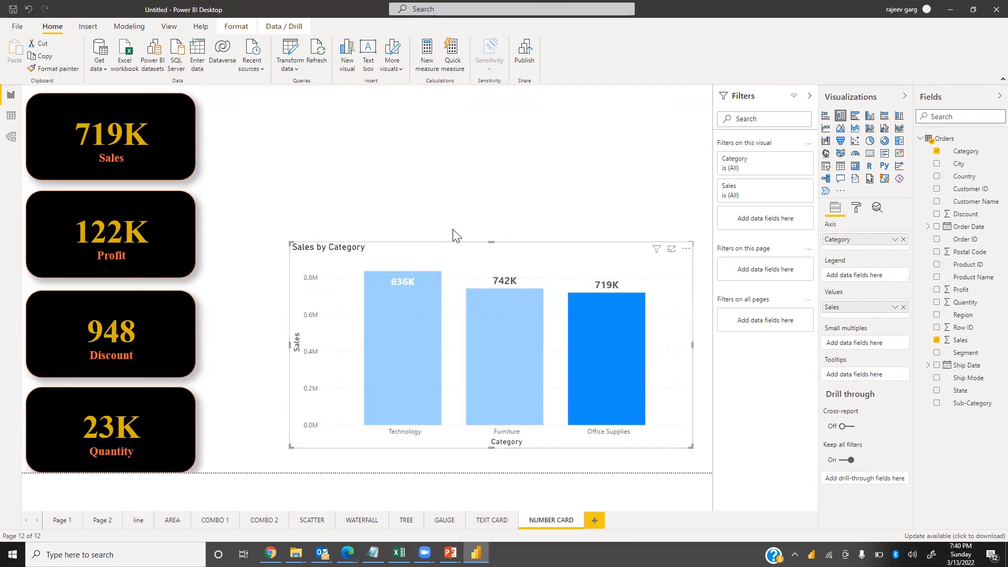
click(266, 359)
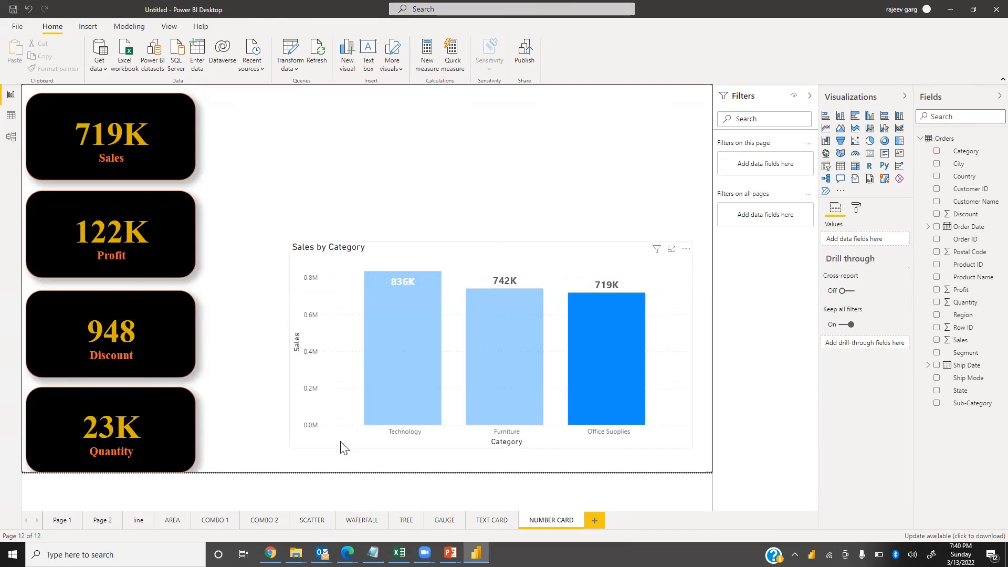
click(321, 440)
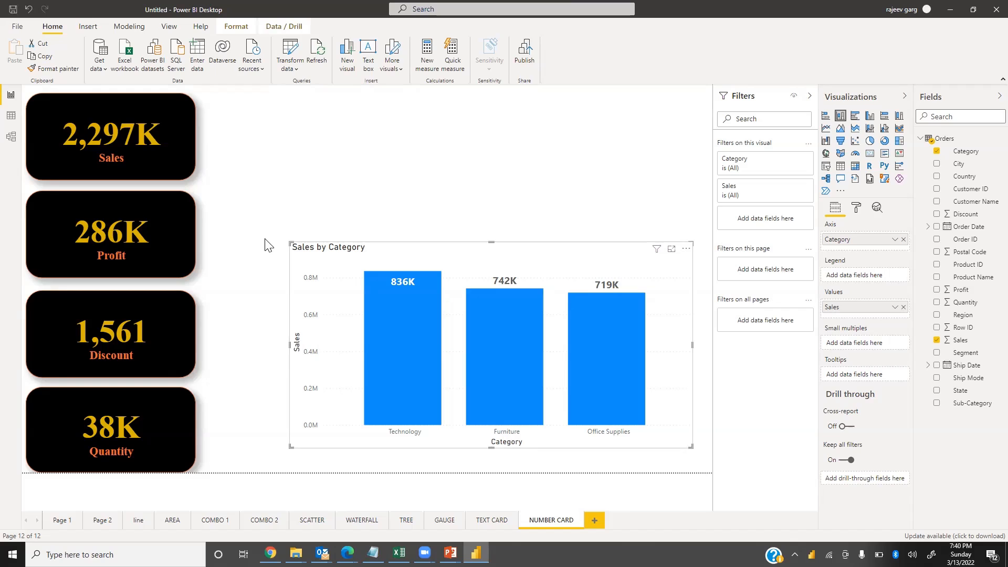
Insert a slicer above the chart, widen it, and try adding the Sub-Category field to it
click(347, 181)
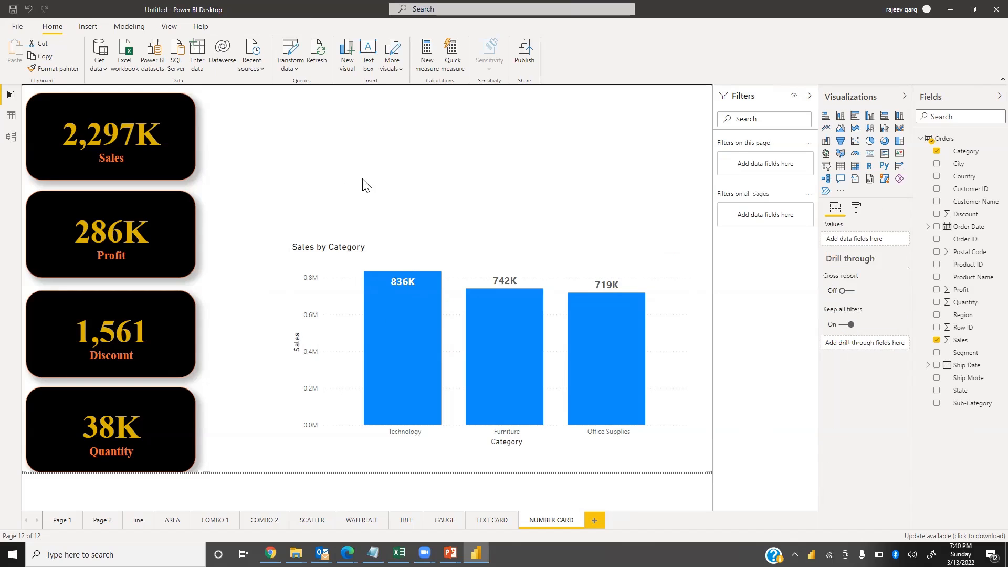
click(871, 153)
drag(337, 156, 352, 159)
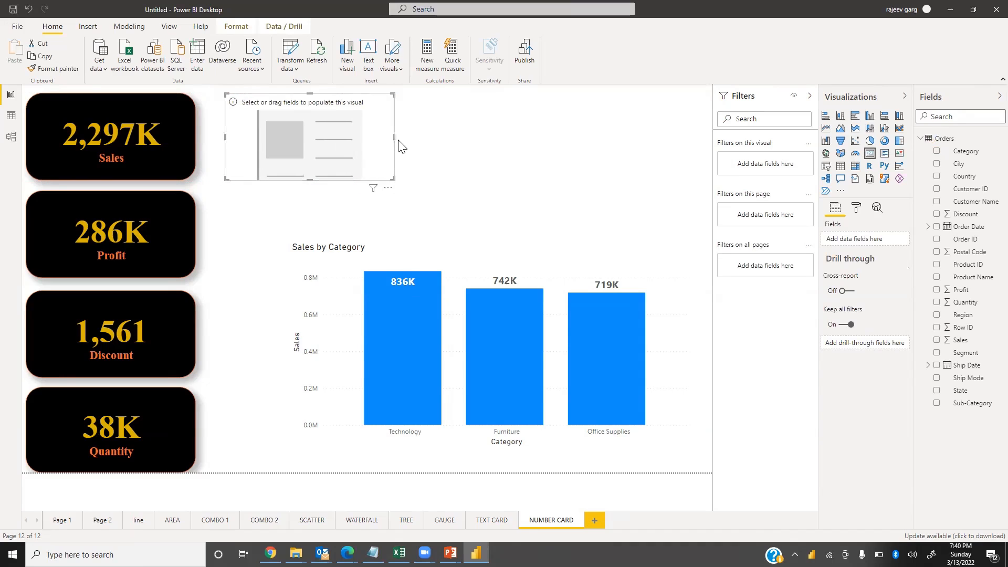
drag(395, 134, 435, 137)
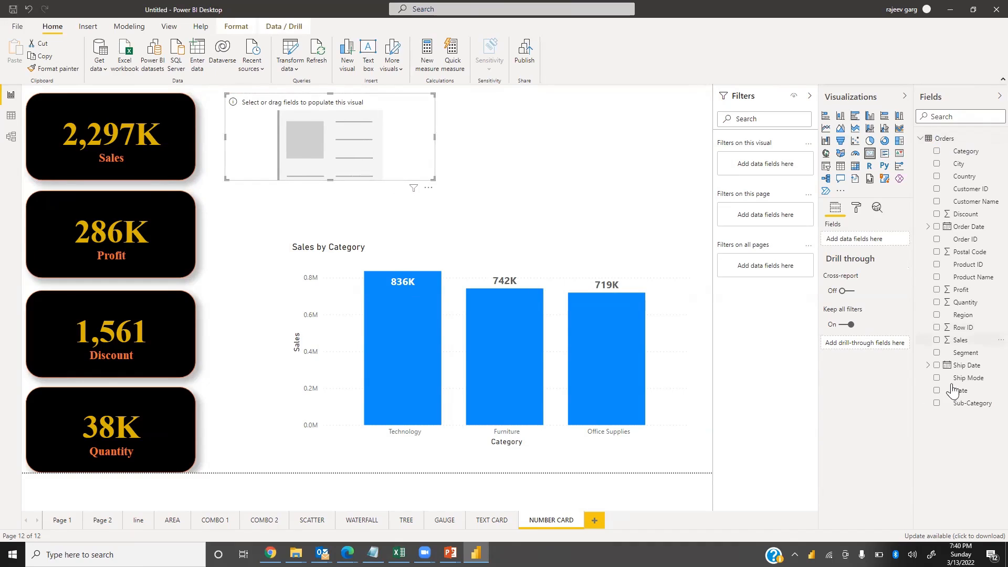
drag(961, 408, 305, 100)
drag(330, 135, 378, 178)
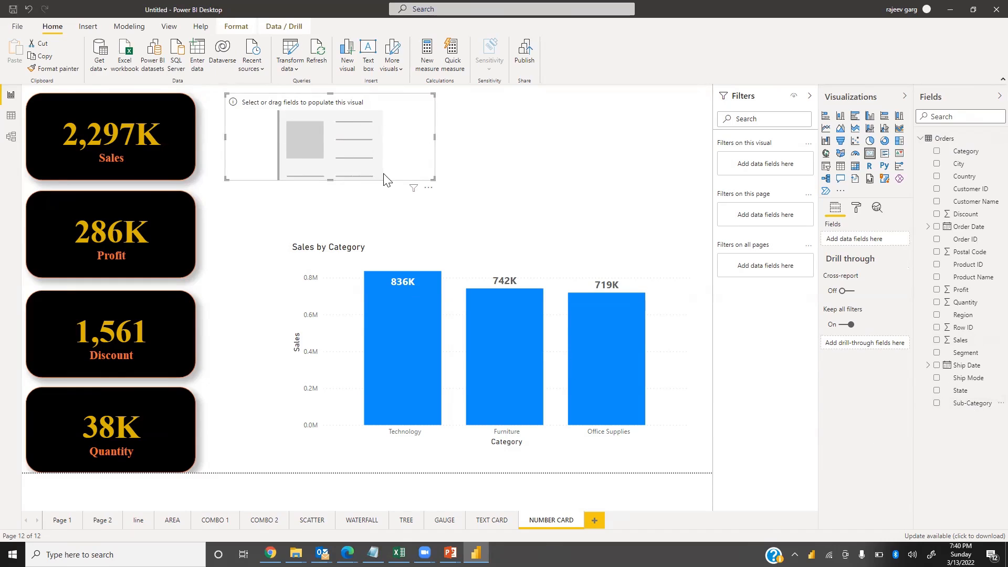
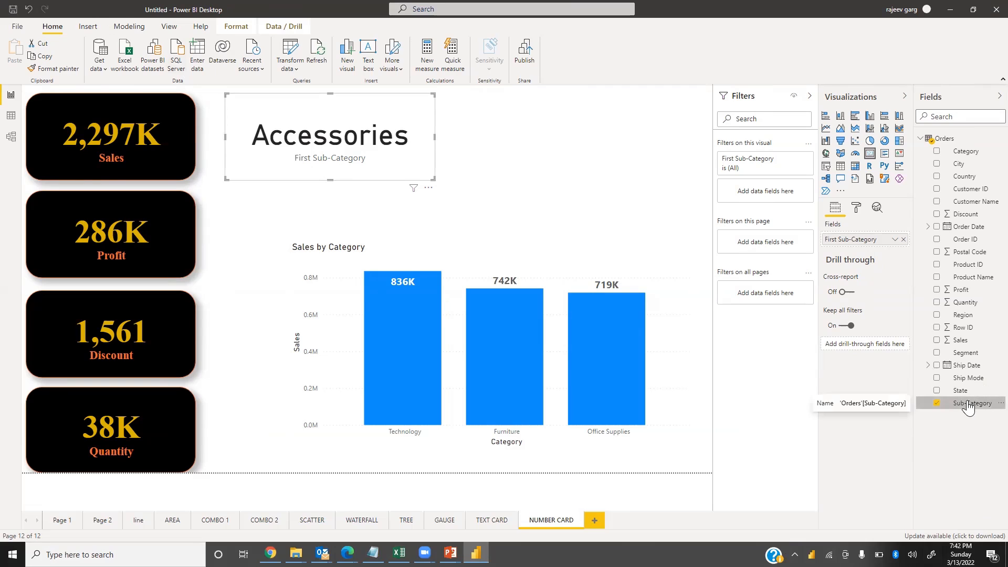
Filter the sub-category card to show only the top 1 sub-category by Sales
drag(969, 408, 773, 195)
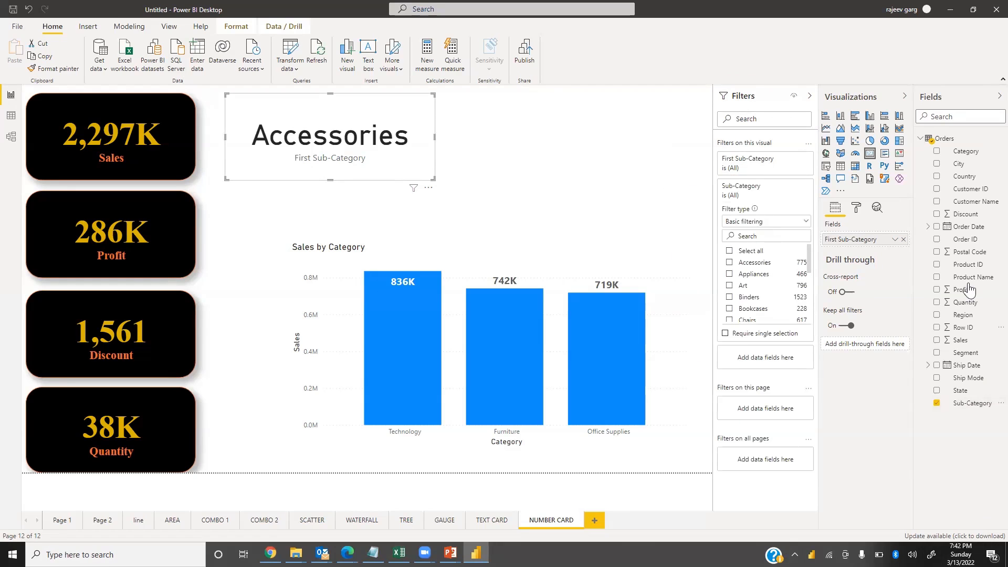
click(779, 223)
click(745, 261)
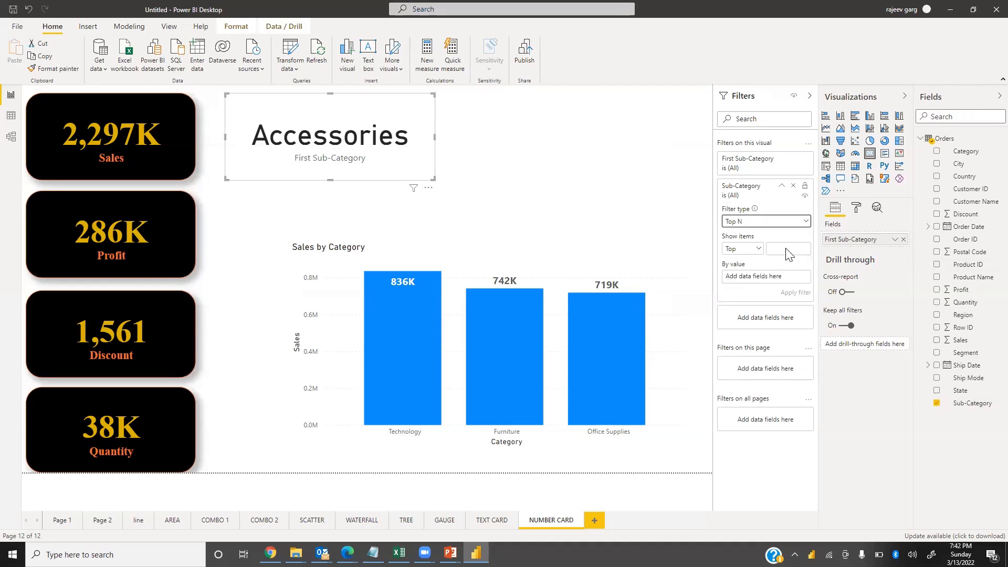
click(782, 250)
text(1)
drag(963, 346, 751, 284)
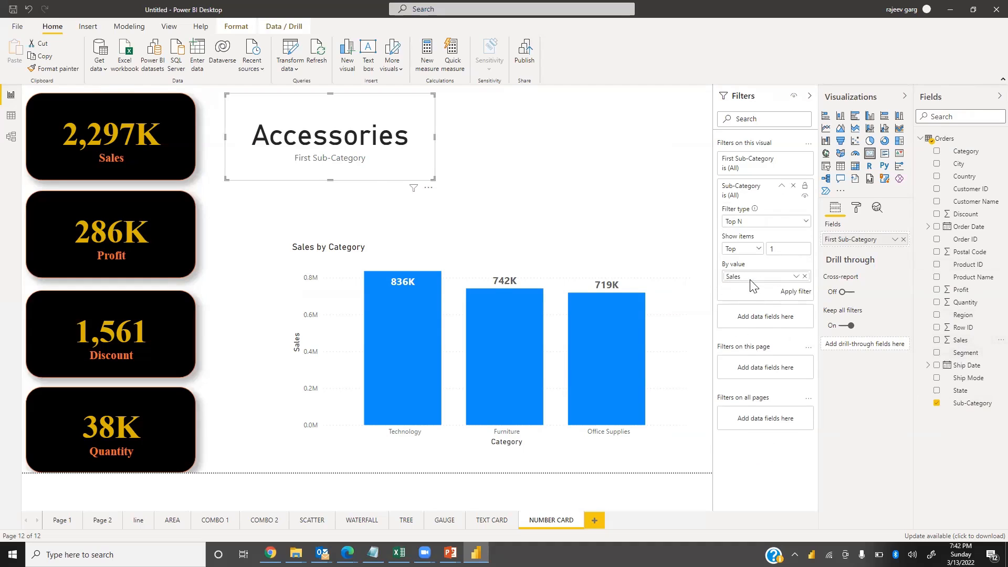
click(793, 294)
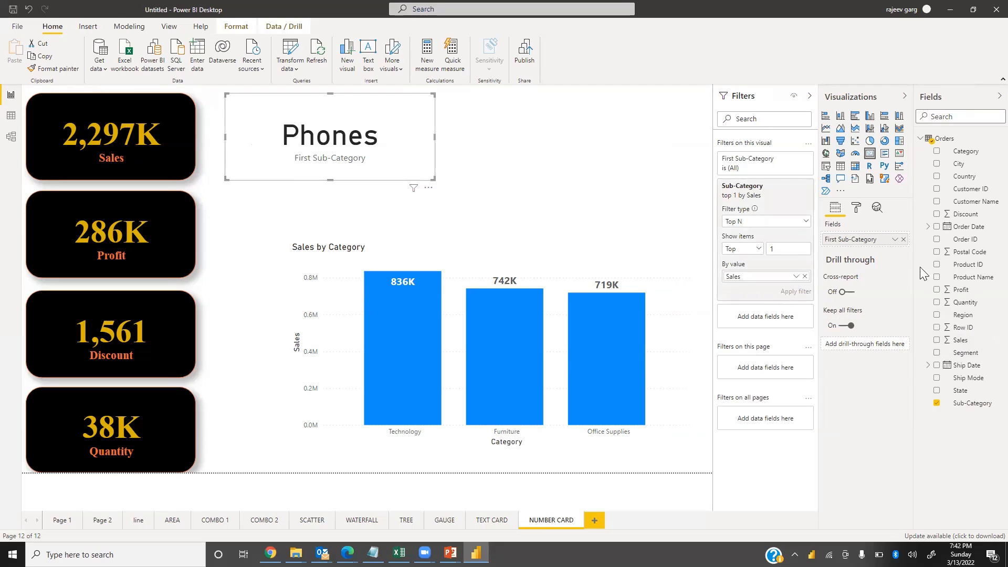
Rename the card's field for this visual to GIVEN MAX SALES
click(895, 239)
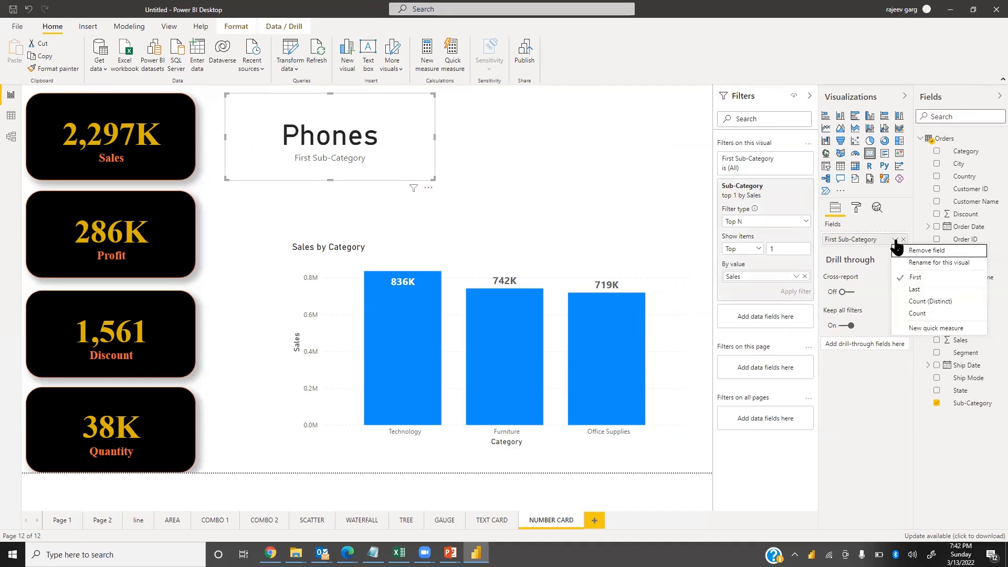
click(932, 262)
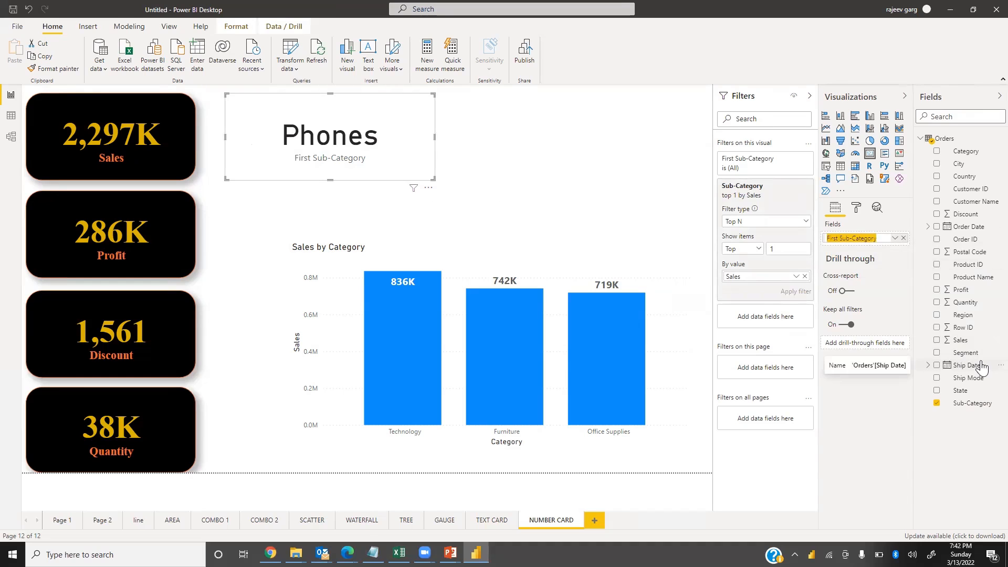
text(GU)
key(BackSpace)
key(BackSpace)
text(IVEN MAX SALES)
key(Return)
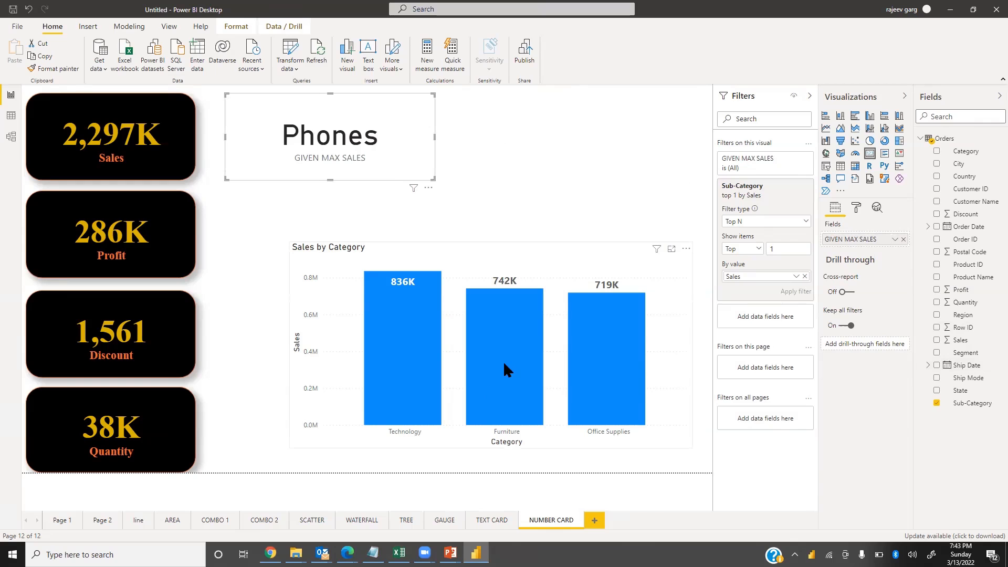
Insert a new card beside the first sub-category card, size it, and populate it with the Sub-Category field
click(531, 155)
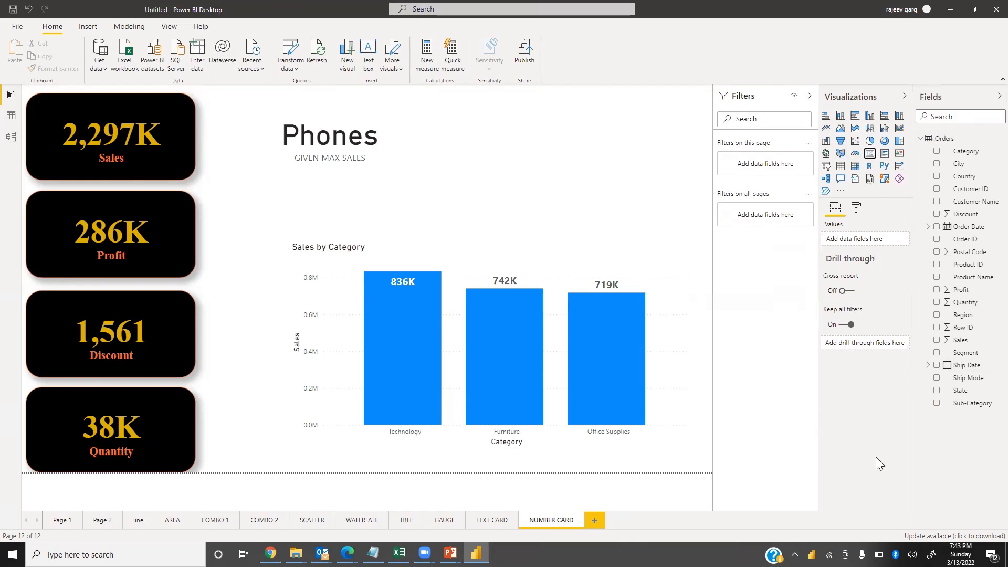
click(870, 154)
drag(274, 234, 523, 136)
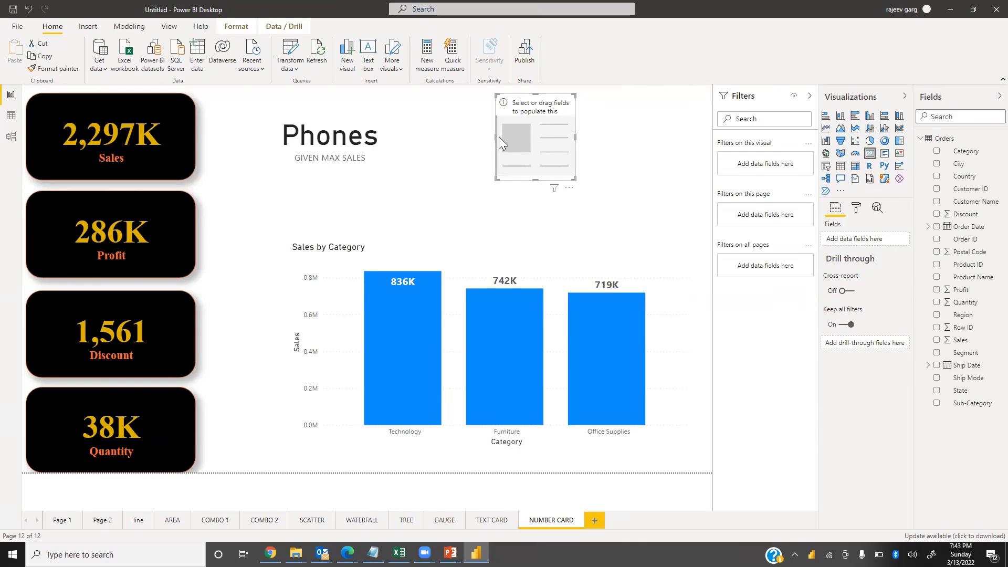
drag(495, 138, 408, 139)
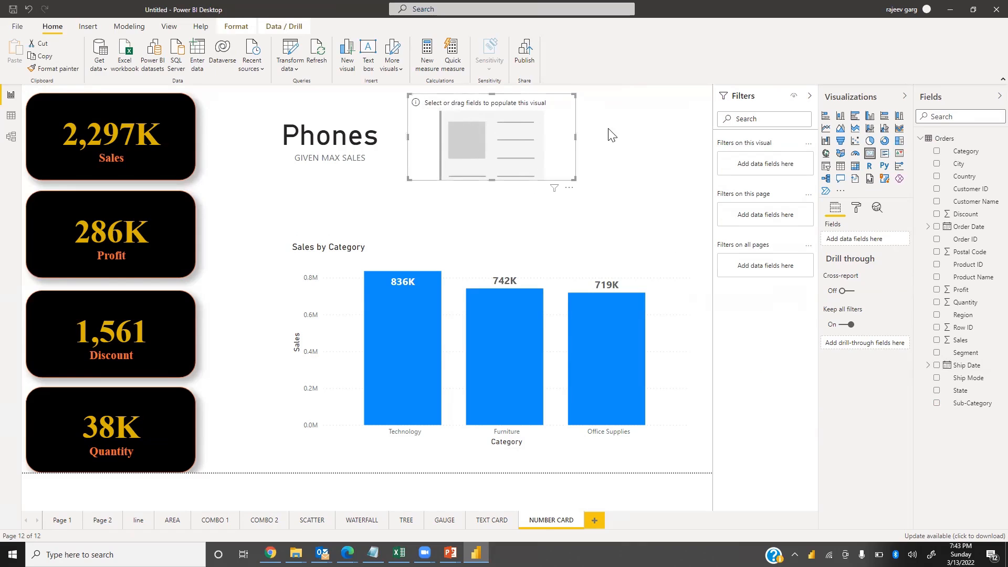
mouse_move(575, 137)
mouse_down()
mouse_move(609, 131)
mouse_move(580, 135)
mouse_move(580, 153)
mouse_up()
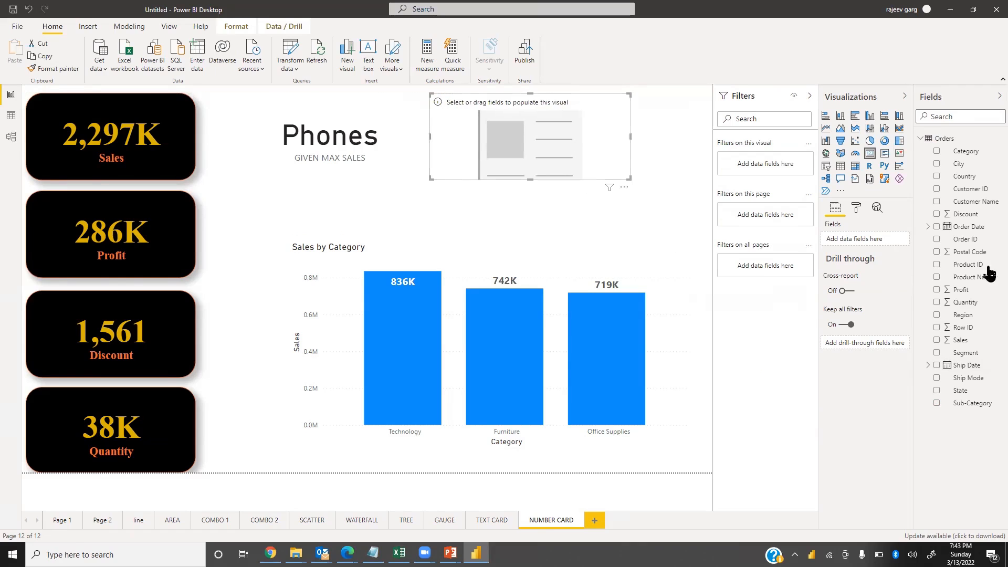
drag(972, 402, 549, 140)
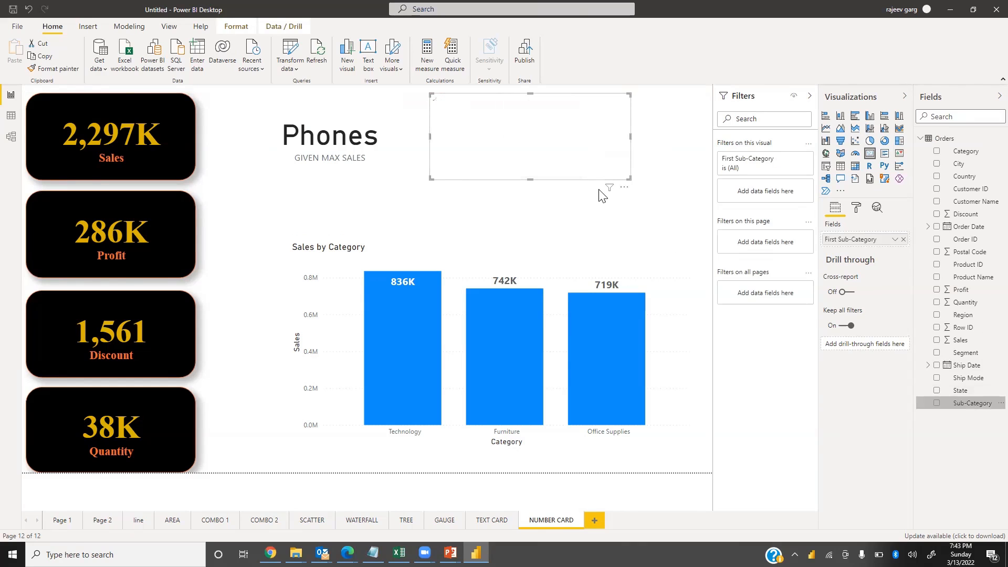
mouse_move(609, 193)
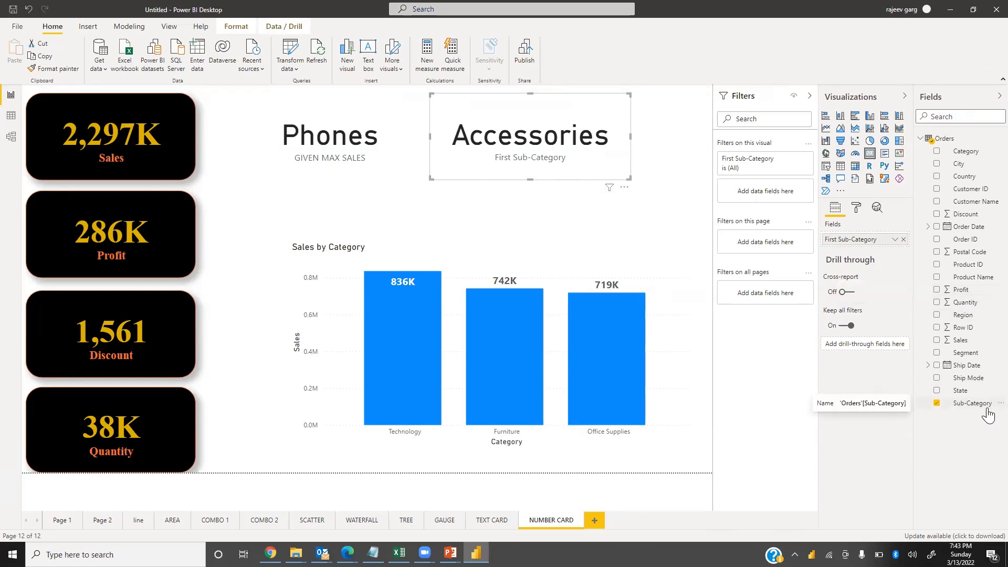
Filter the new card to show only the top 1 sub-category by Profit
drag(772, 160, 796, 199)
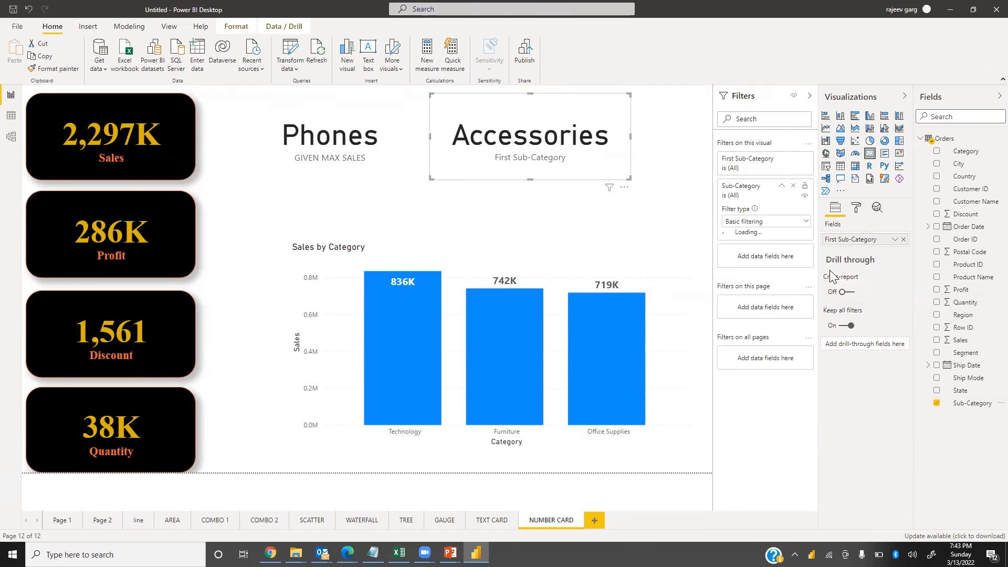
click(758, 221)
click(744, 258)
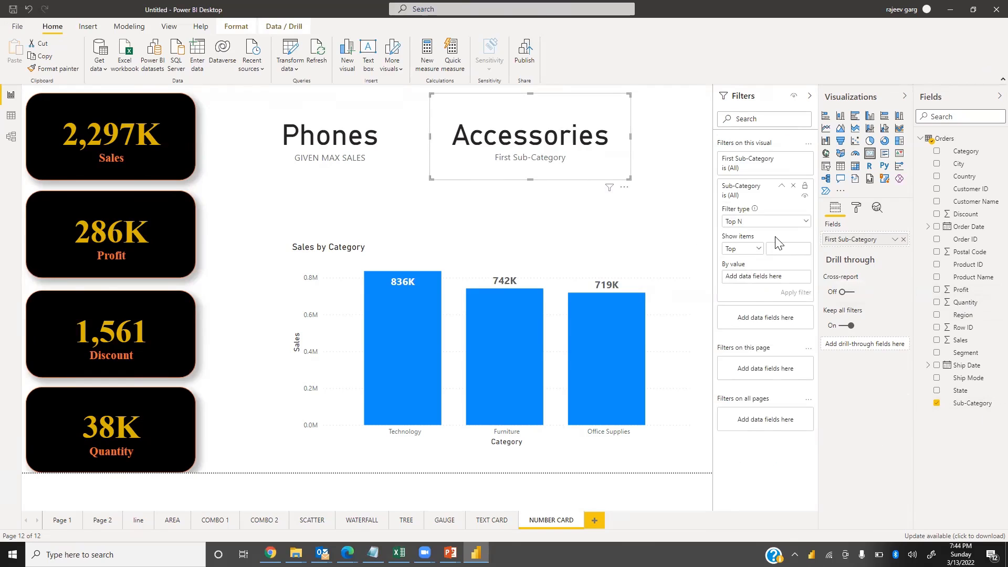
text(1)
drag(961, 289, 770, 287)
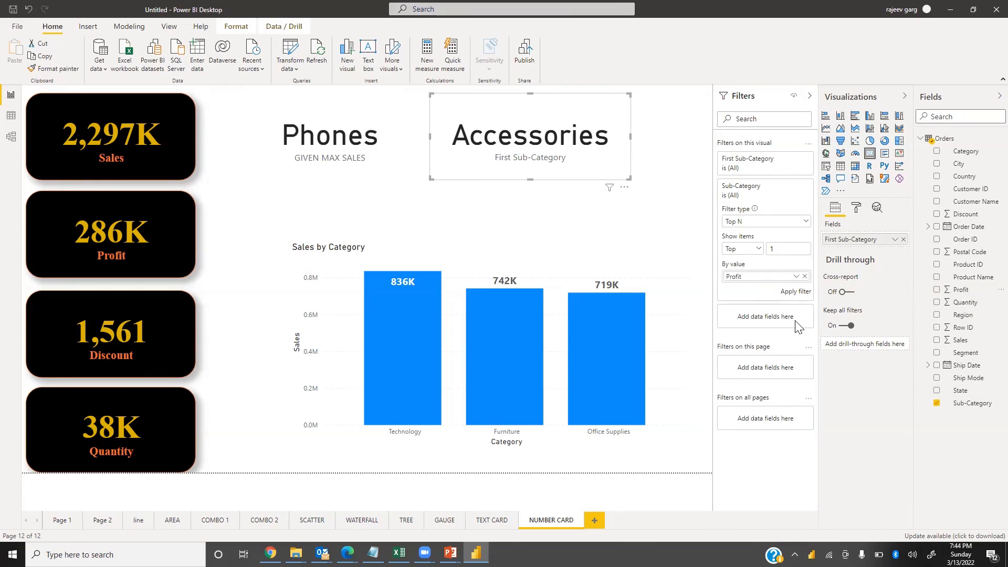
click(797, 292)
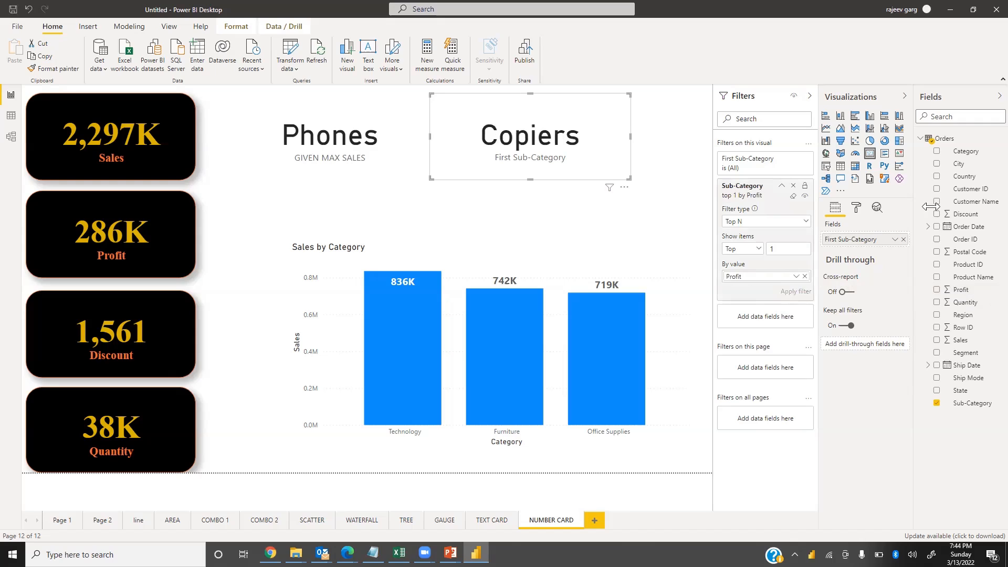
Rename the new card's field for this visual to GIVEN MAX PROFIT
click(894, 240)
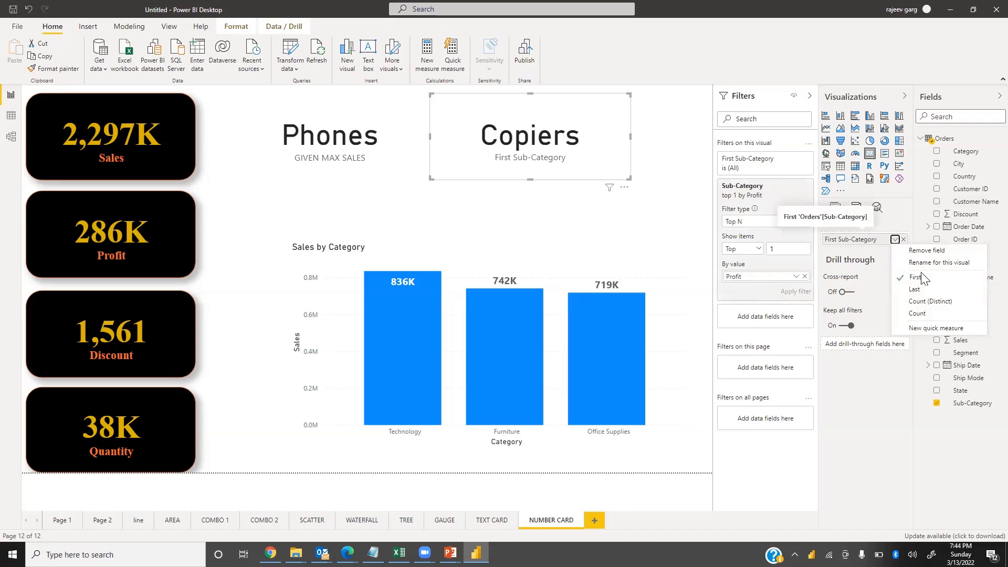
click(927, 262)
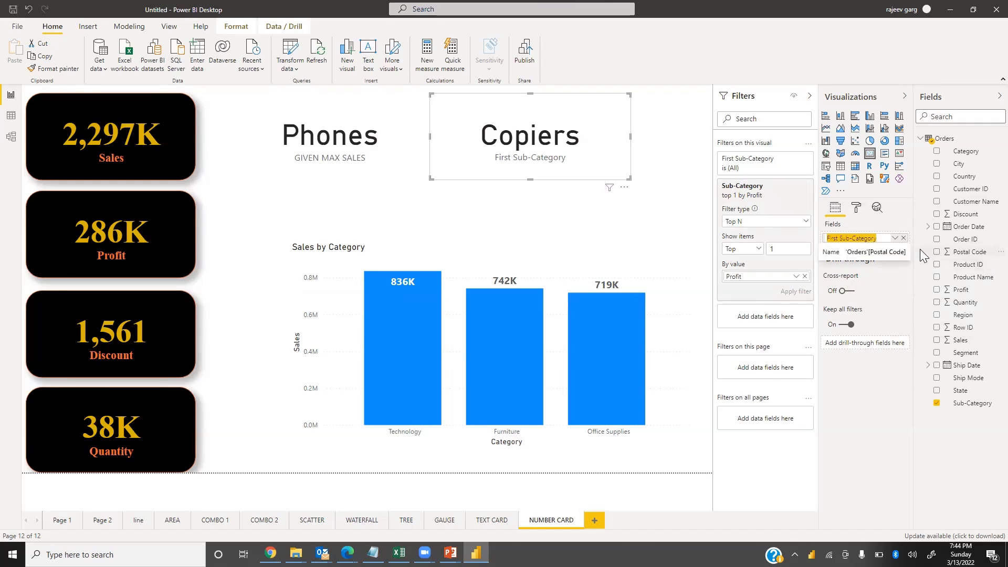
text(GIVEN MAX PROFIT)
key(Return)
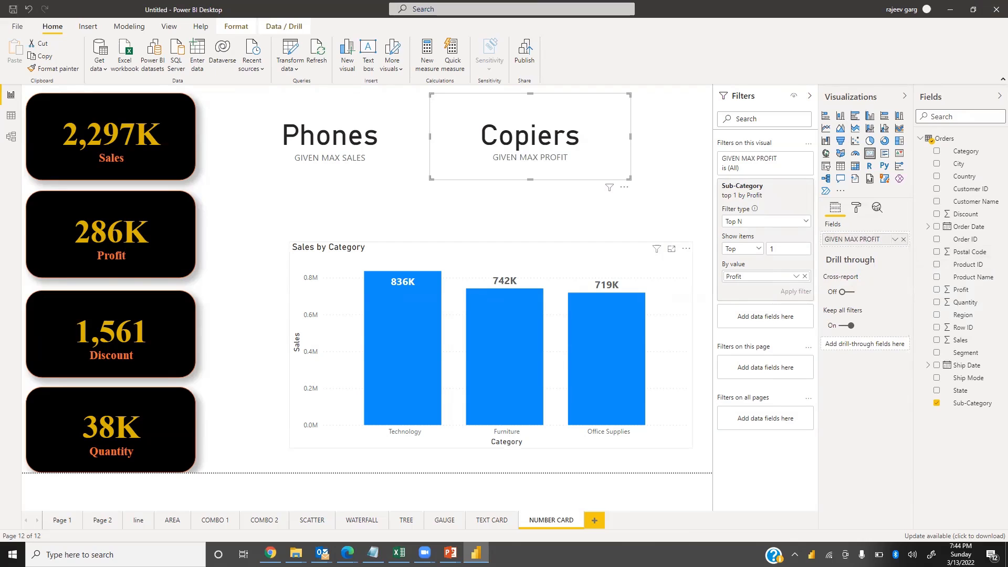
Move the max-profit card further to the right along the top of the page
click(408, 127)
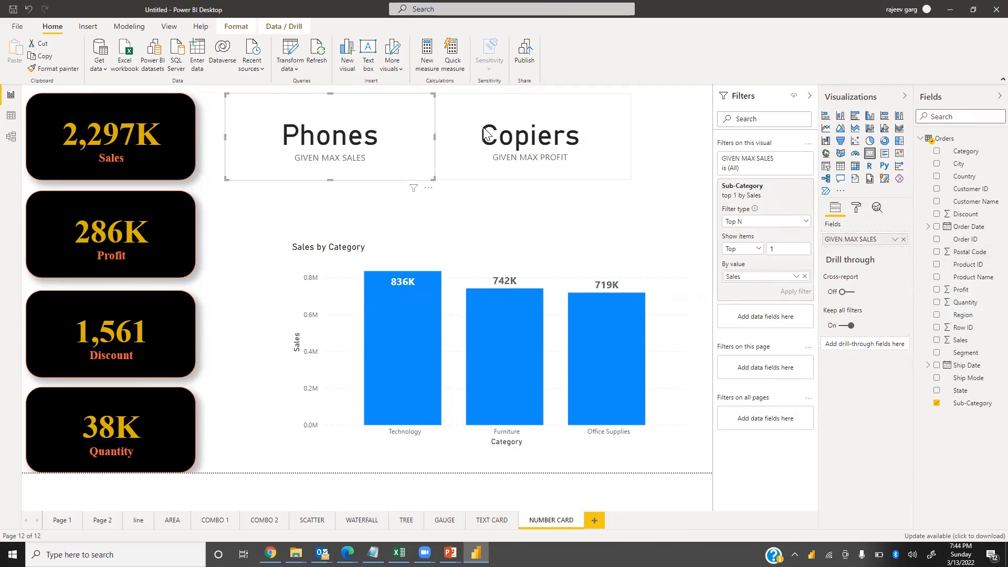
click(478, 134)
drag(471, 134, 541, 131)
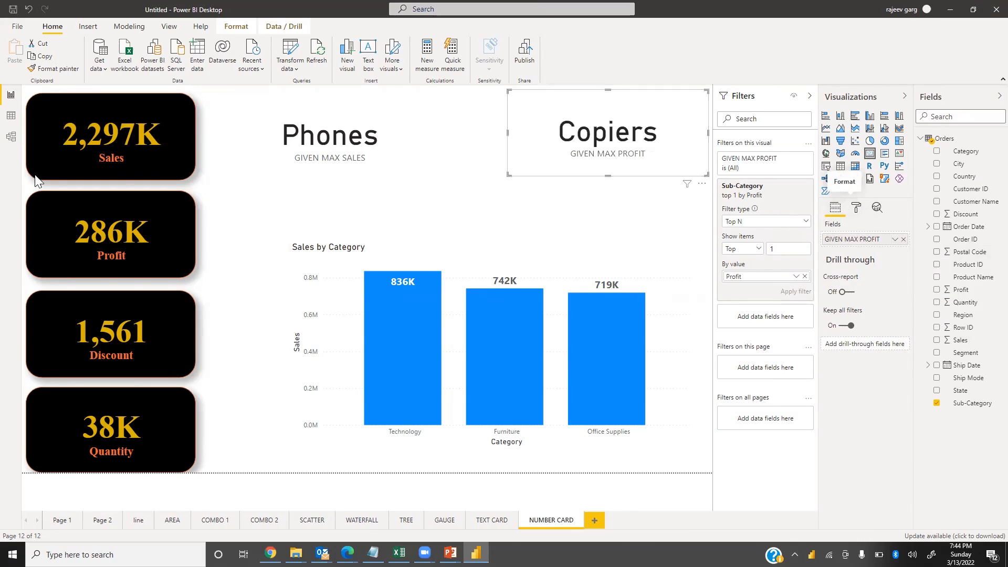
Copy the Sales card's formatting onto both sub-category cards with Format Painter and nudge the max-profit card slightly left
click(156, 116)
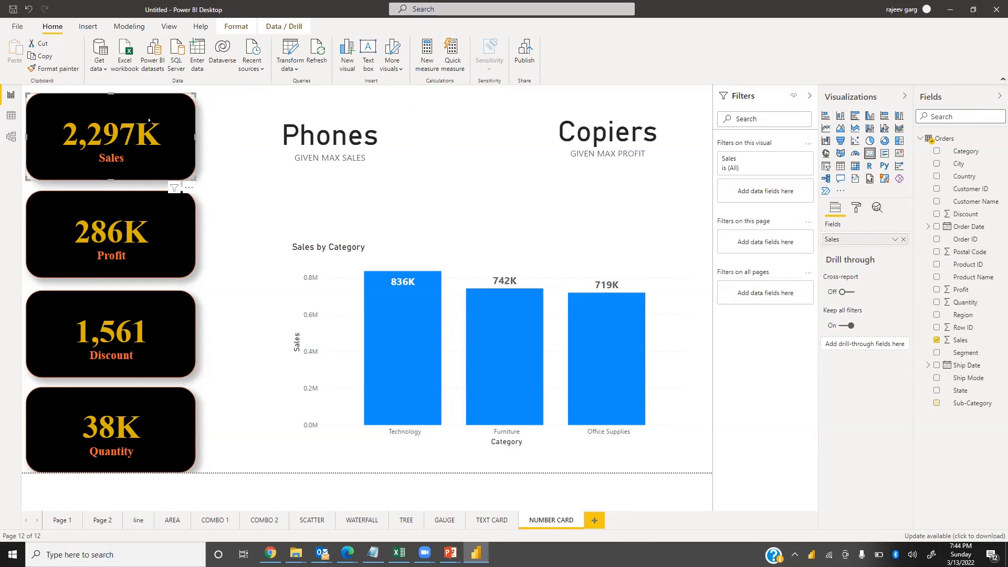
click(64, 70)
click(344, 111)
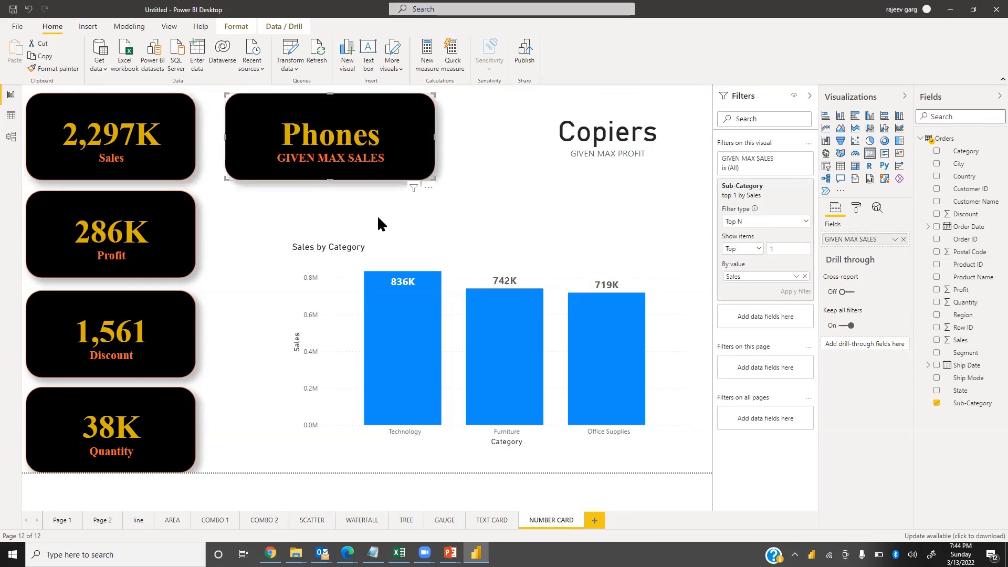
click(69, 70)
click(575, 123)
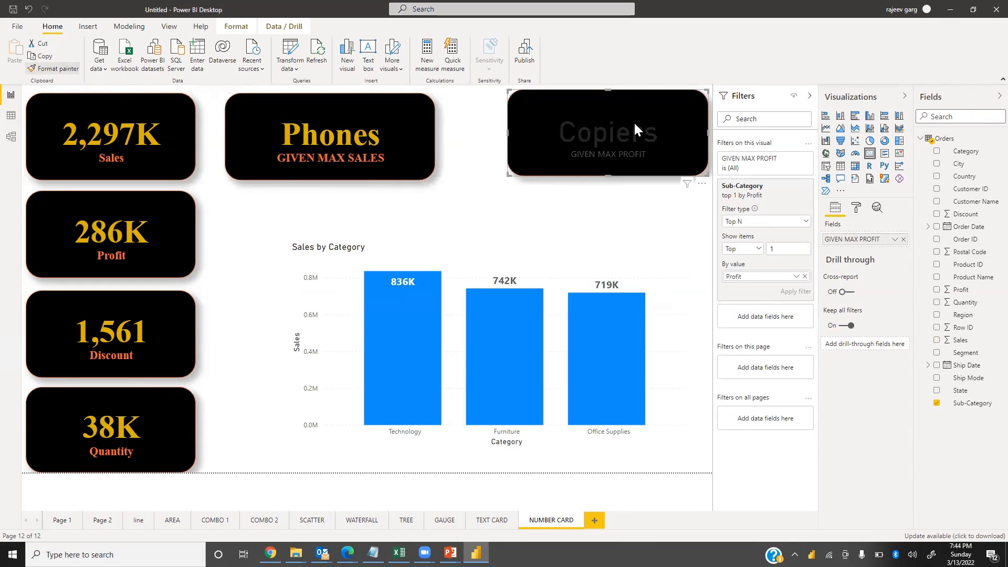
drag(639, 123, 615, 125)
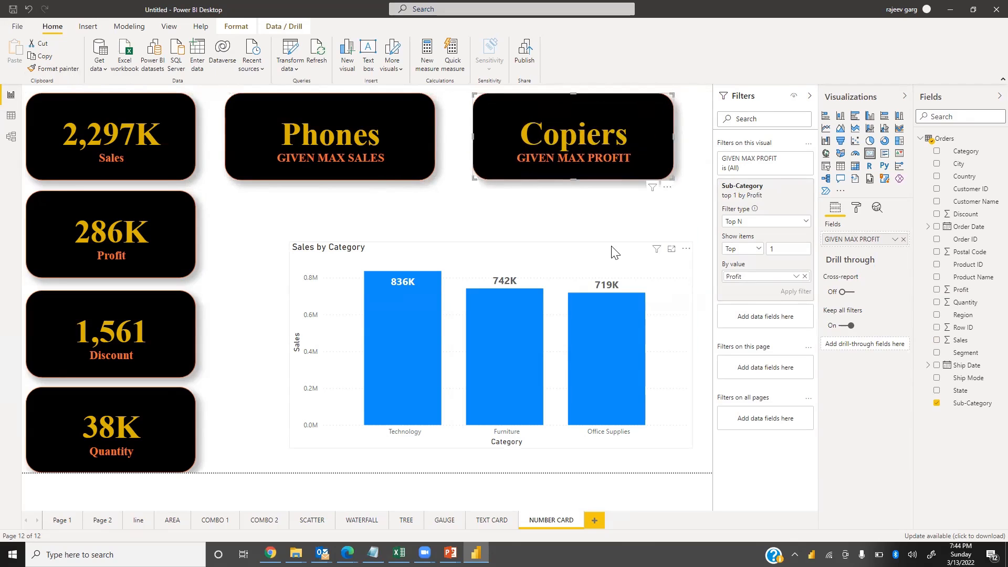
Select each category bar in turn to cross-filter the sub-category cards, then clear the chart selection
click(403, 346)
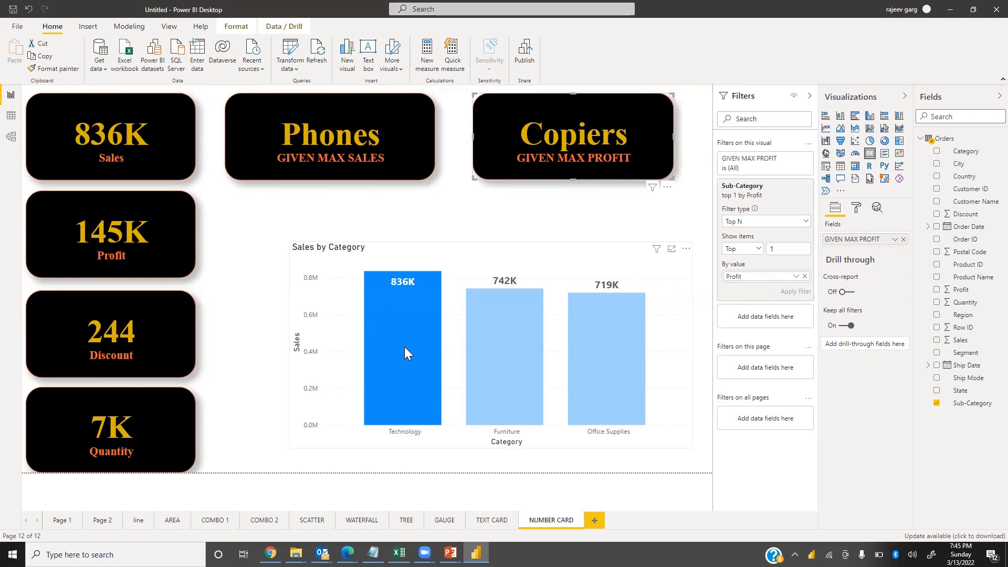
click(513, 345)
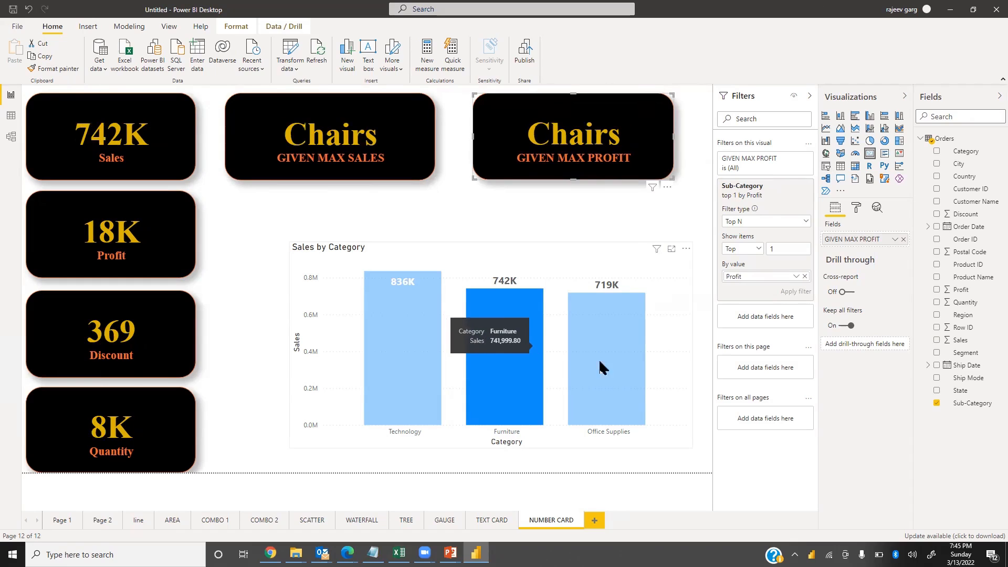
click(626, 356)
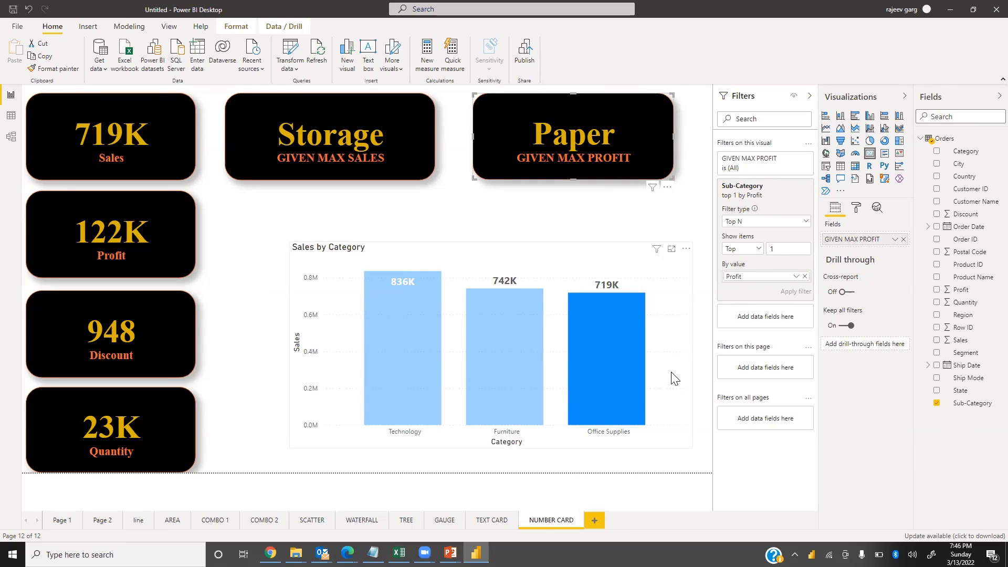
click(355, 169)
drag(336, 180, 325, 182)
click(577, 171)
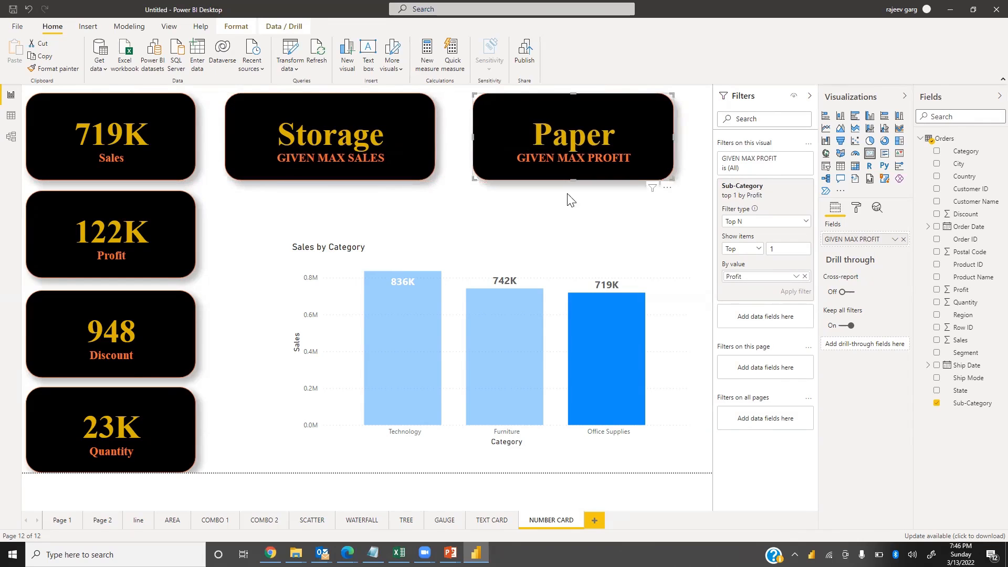
click(543, 213)
click(343, 384)
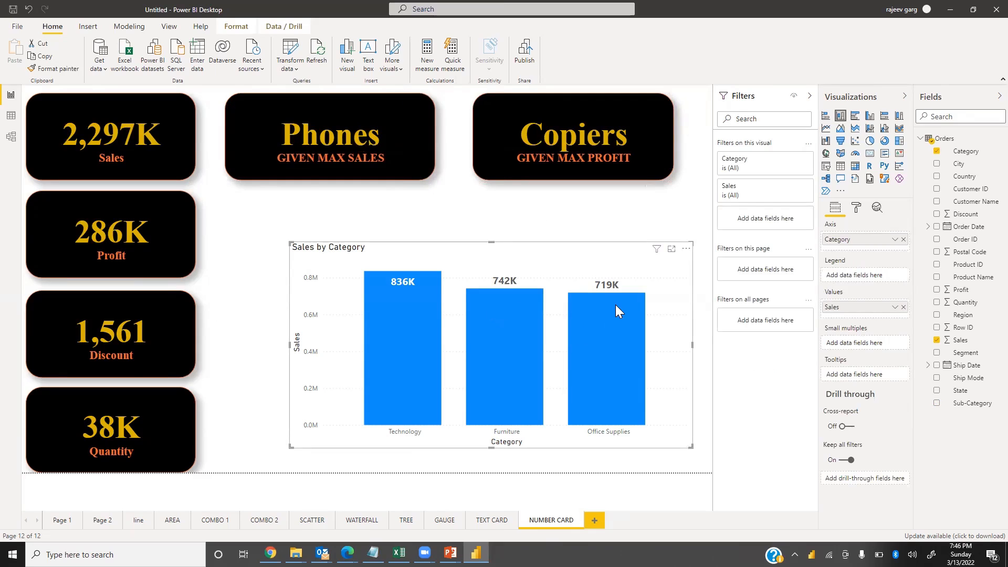
mouse_move(618, 298)
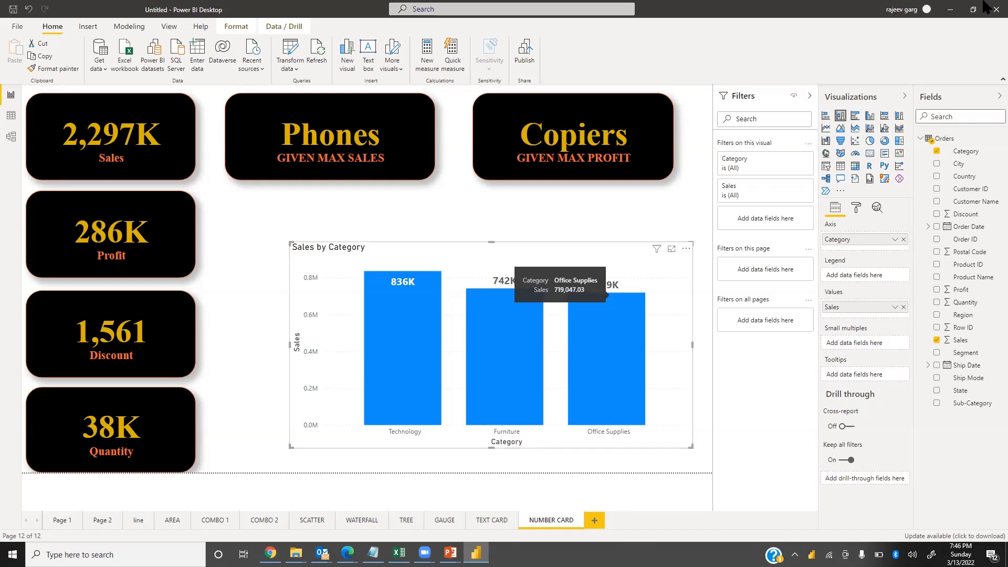
click(950, 9)
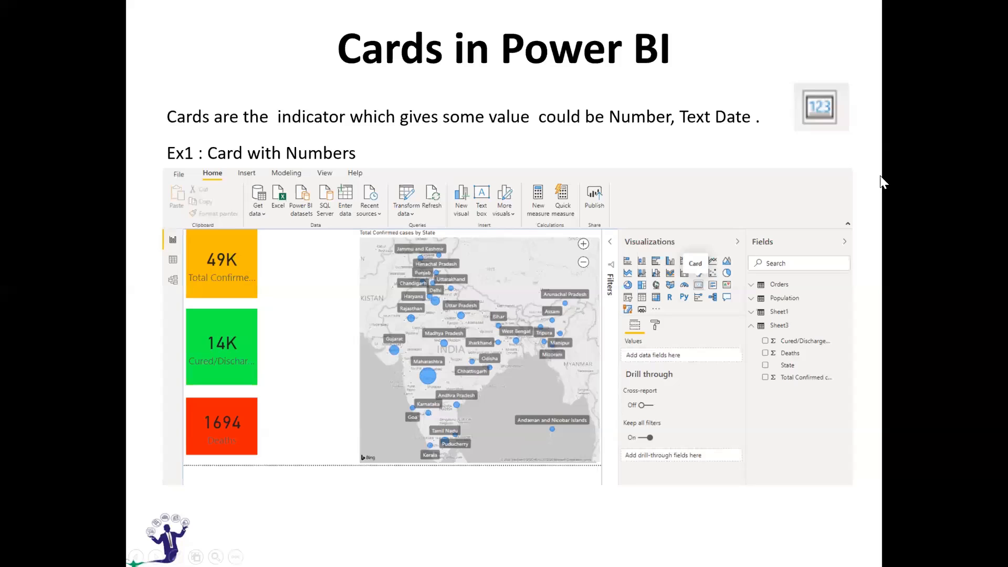
key(Escape)
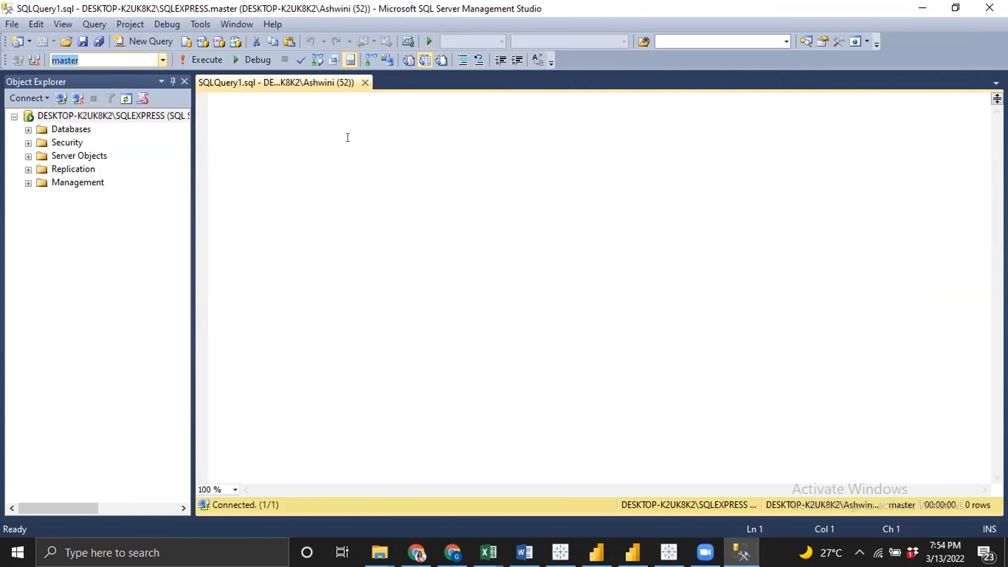
click(338, 139)
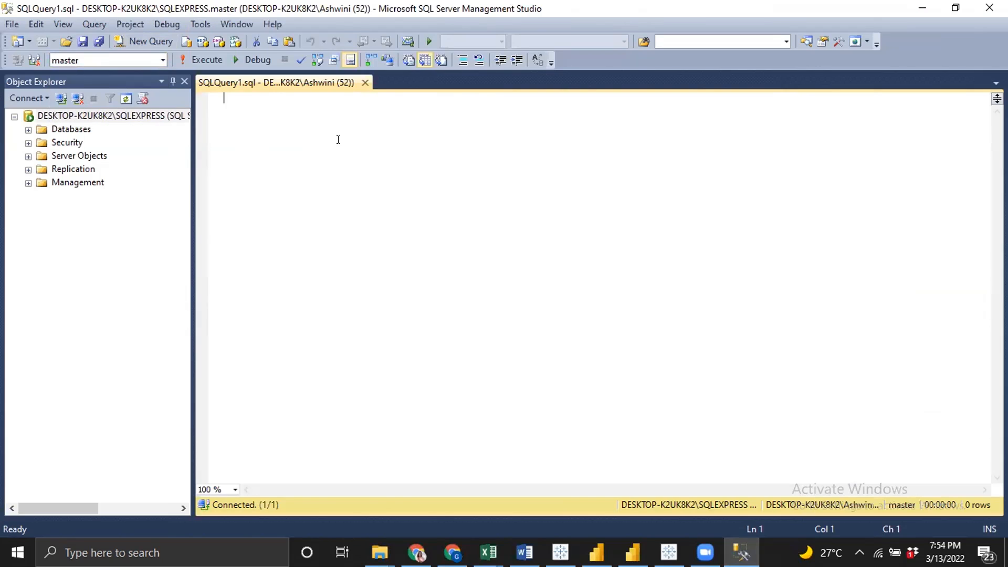
In SQL Server Management Studio, write and run the statement CREATE DATABASE TEST; to create a database named TEST
text(CREATE DATABASE )
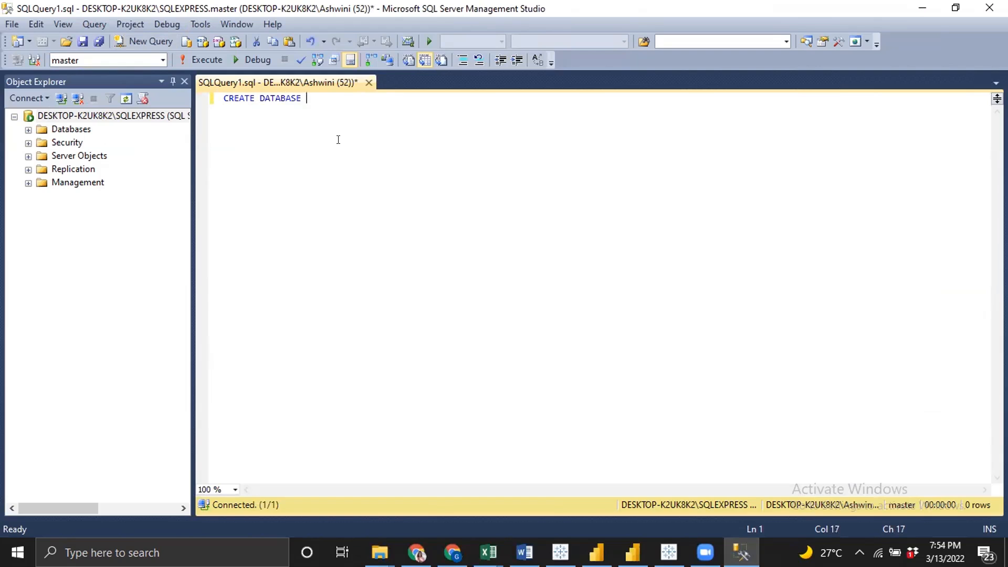
text(TEST;)
key(shift+Home)
key(F5)
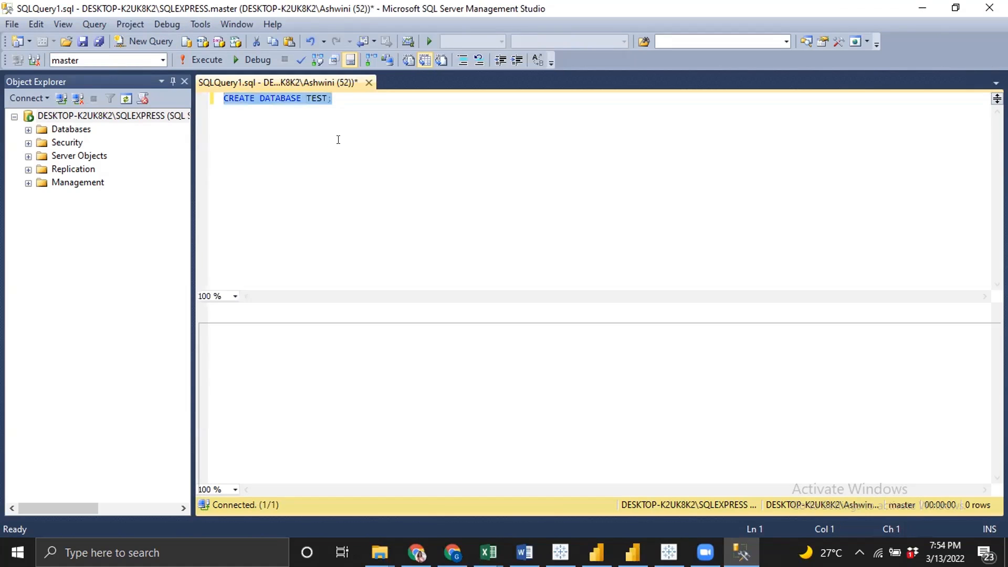
Add the statement USE TEST; on a new line and execute it to switch to the TEST database
key(End)
key(Return)
key(Return)
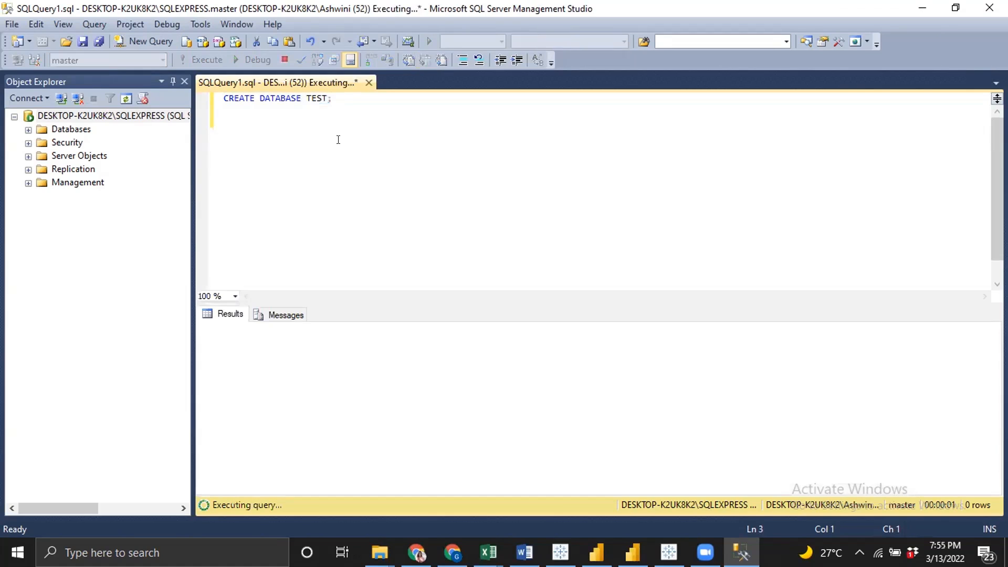
key(Return)
text(use TEST)
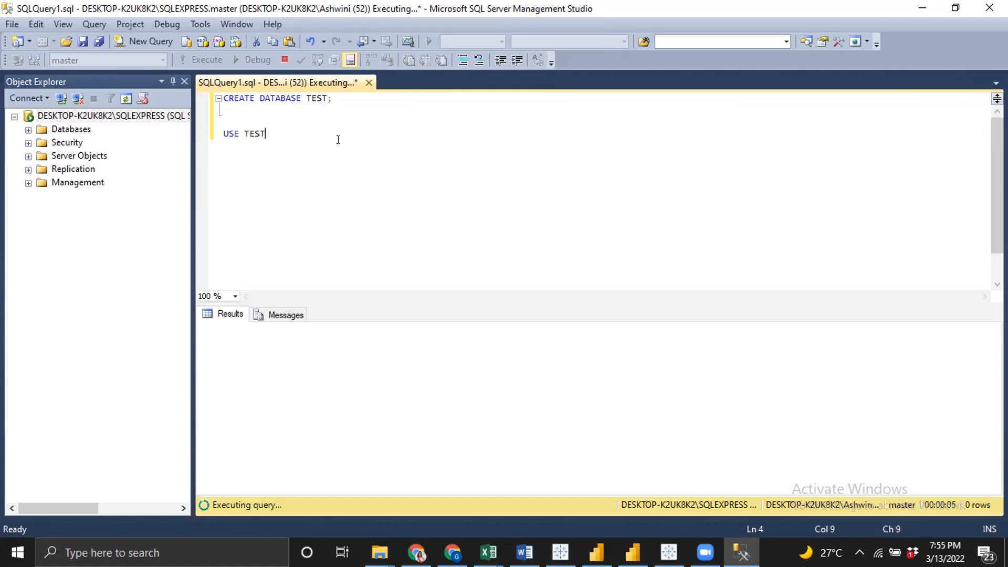
text(;)
key(shift+Home)
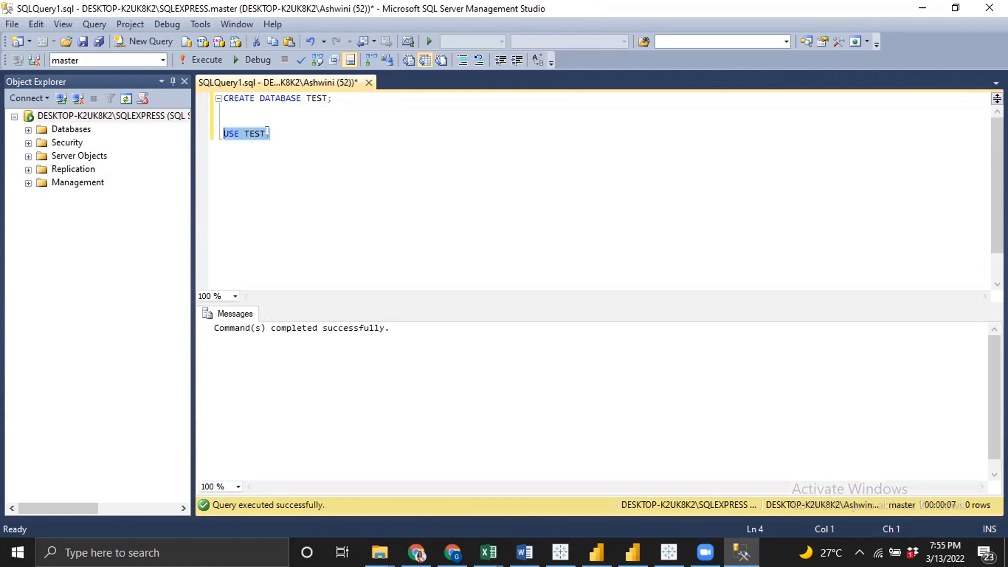
click(182, 57)
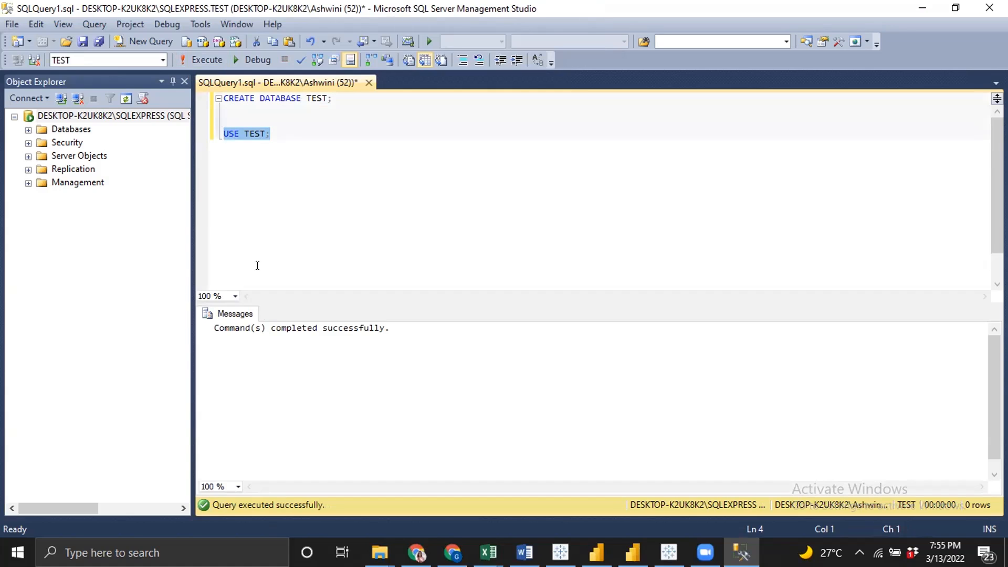
Refresh the server tree, expand Databases and launch the Import Data wizard on the TEST database
click(126, 99)
click(28, 129)
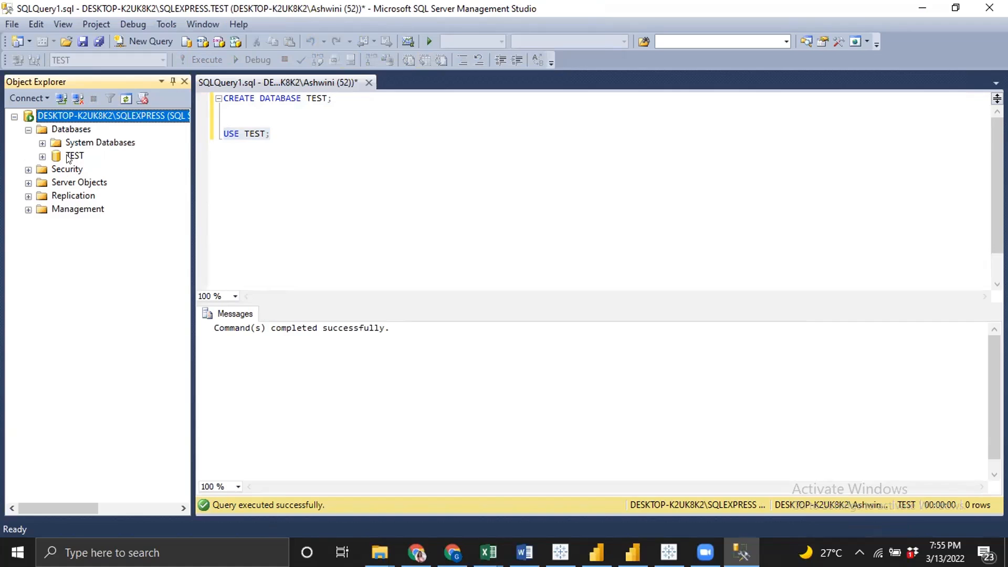
click(74, 156)
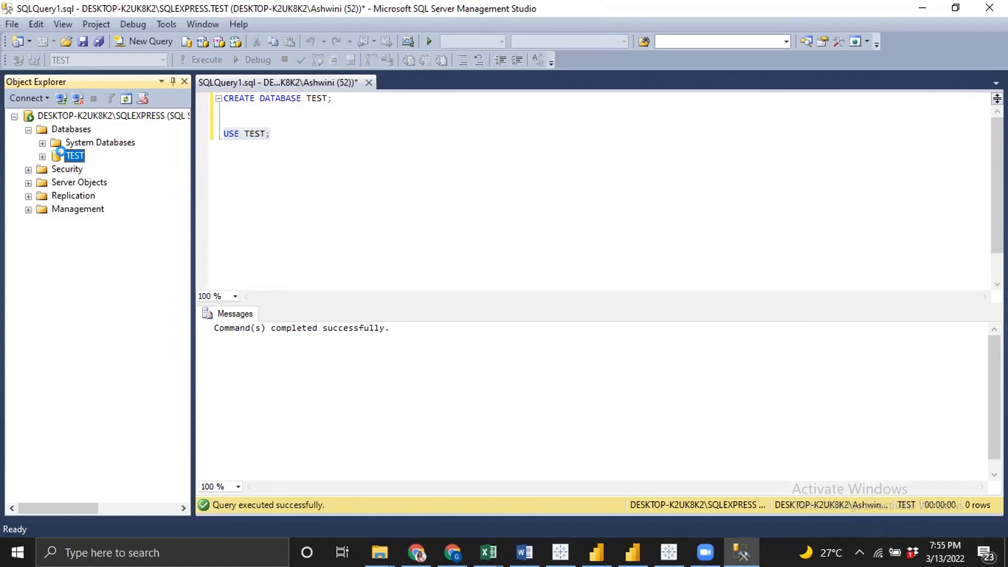
right_click(74, 159)
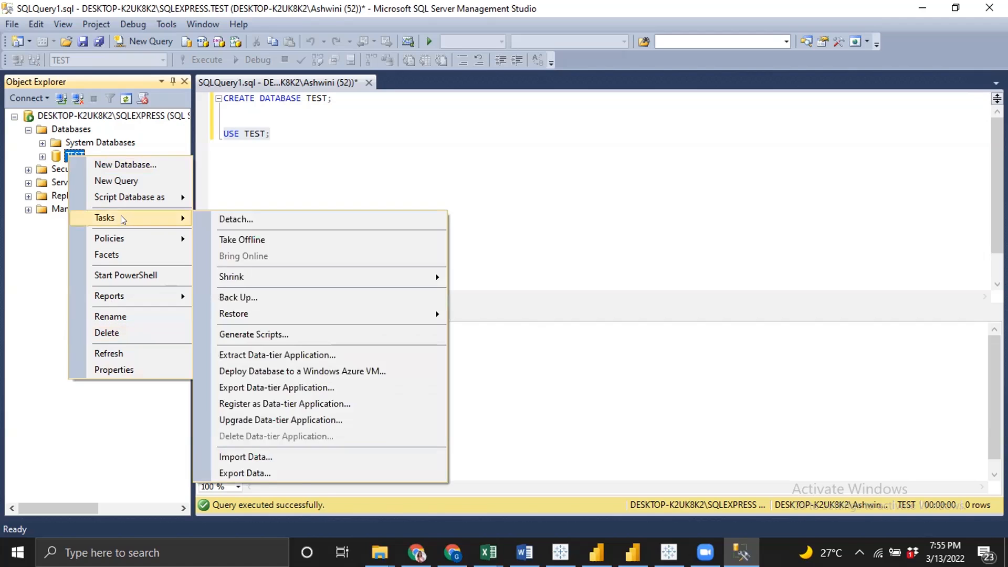
click(246, 455)
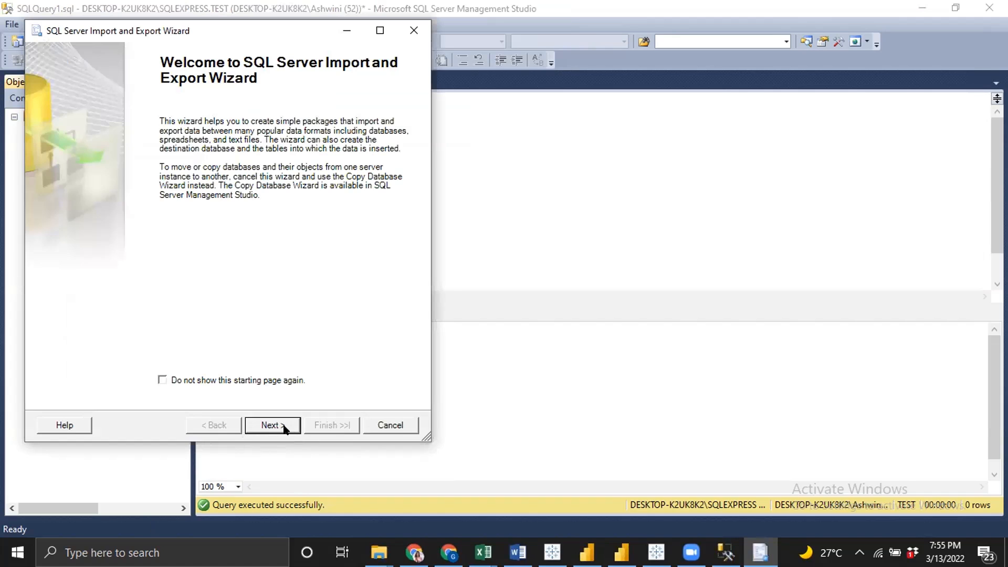
Set the wizard's data source to Microsoft Excel using the EMP.xls file from the Desktop
click(273, 420)
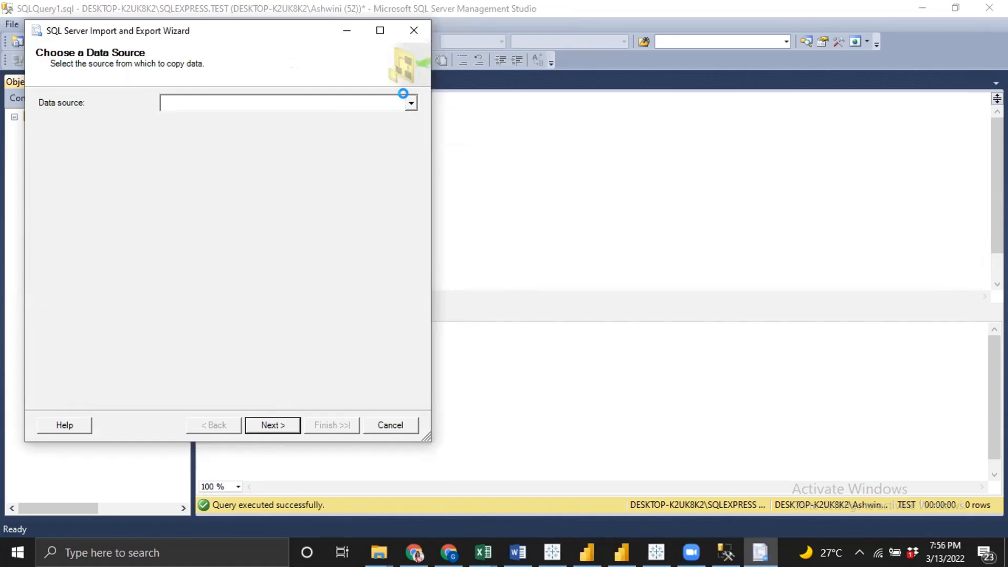
click(410, 103)
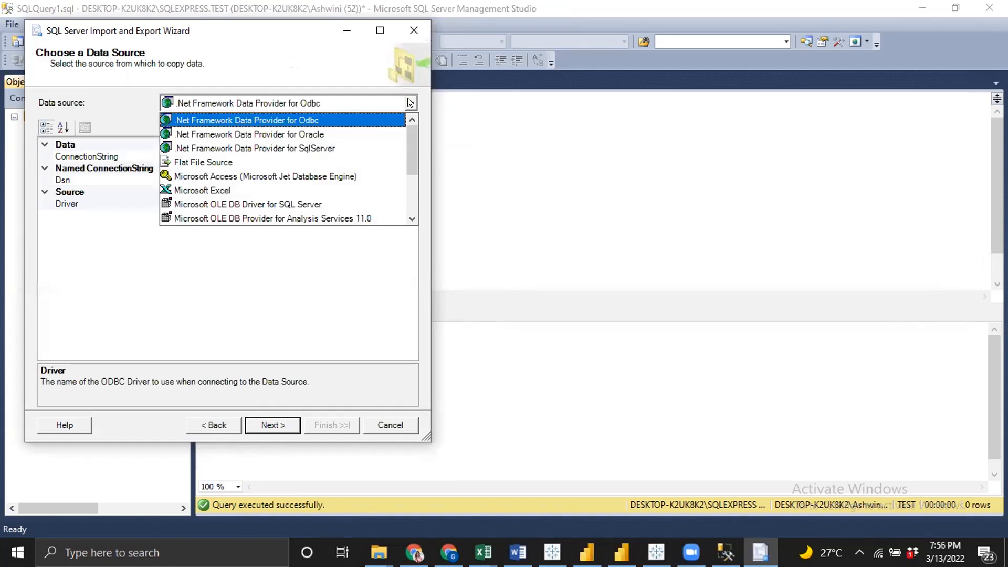
click(231, 190)
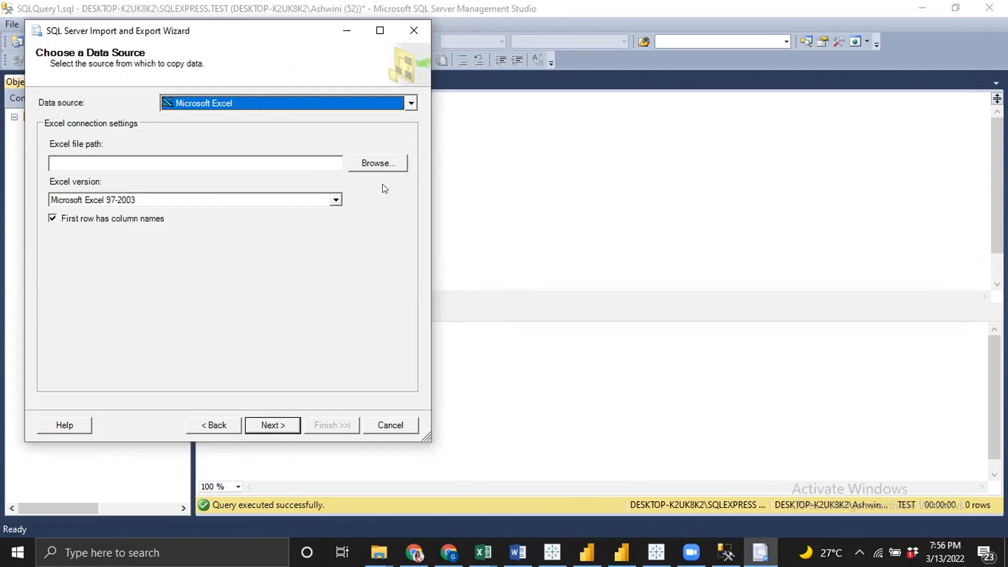
click(382, 165)
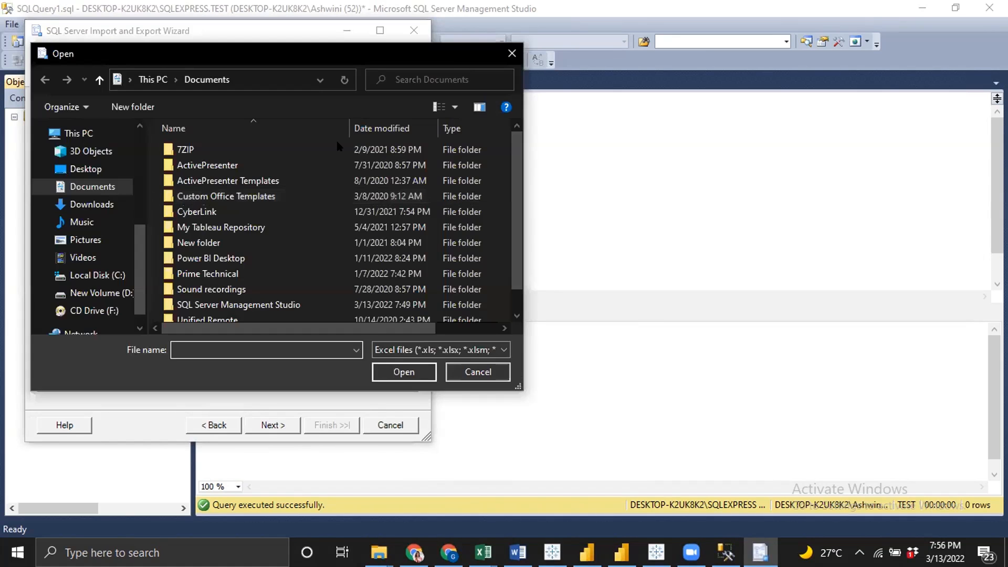
click(87, 172)
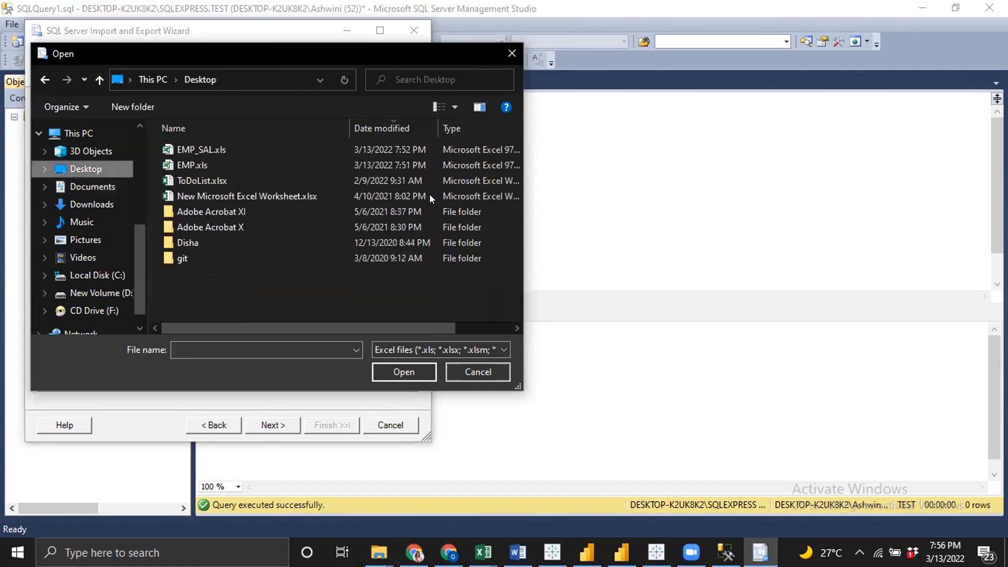
click(191, 165)
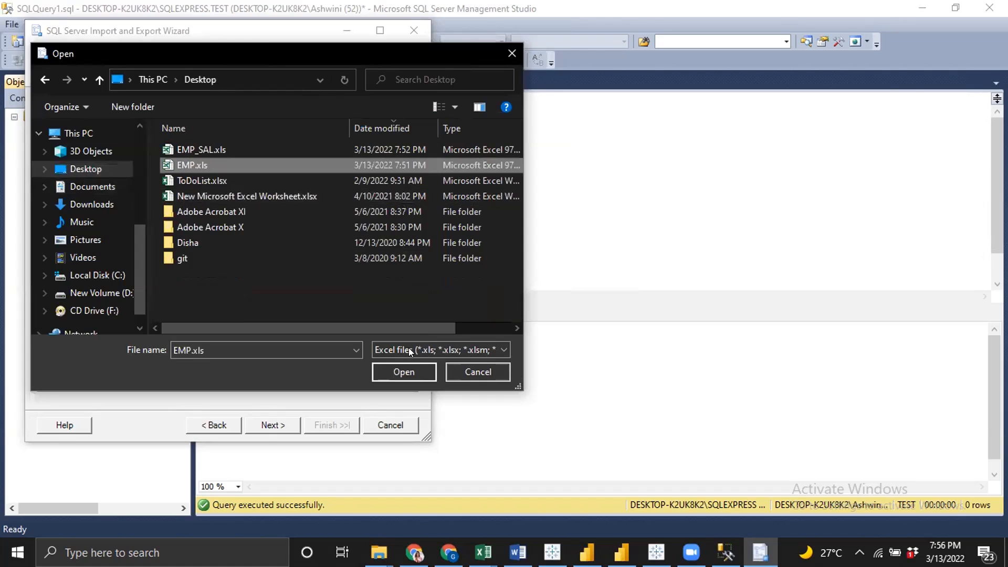
click(403, 372)
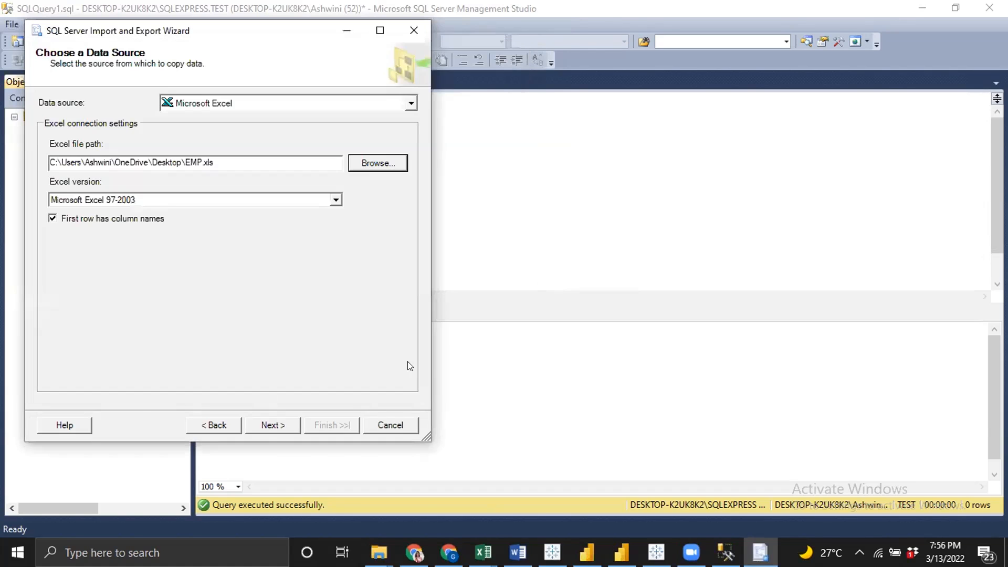
click(284, 425)
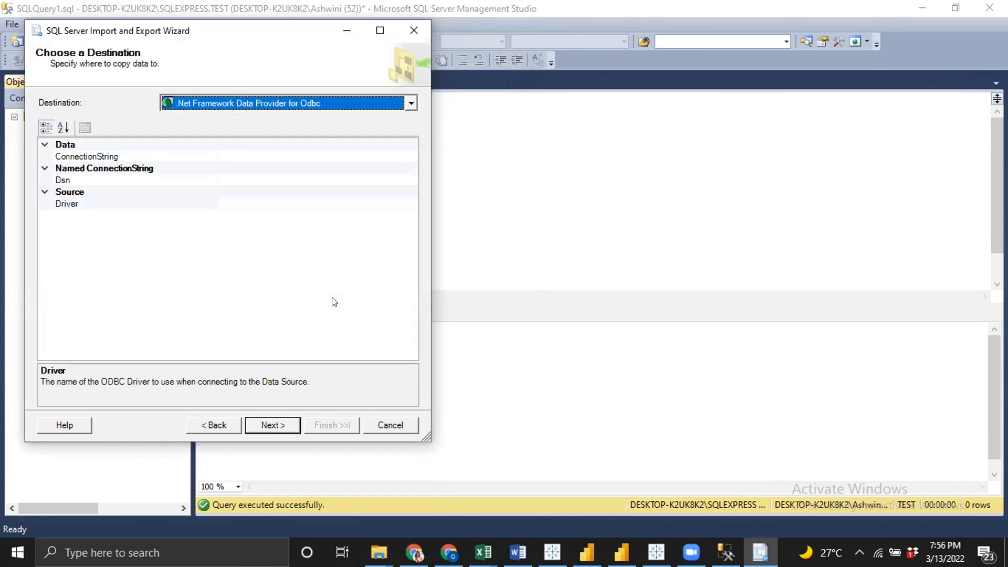
Choose SQL Server Native Client 11.0 as the destination, keeping the TEST database, and continue
click(404, 105)
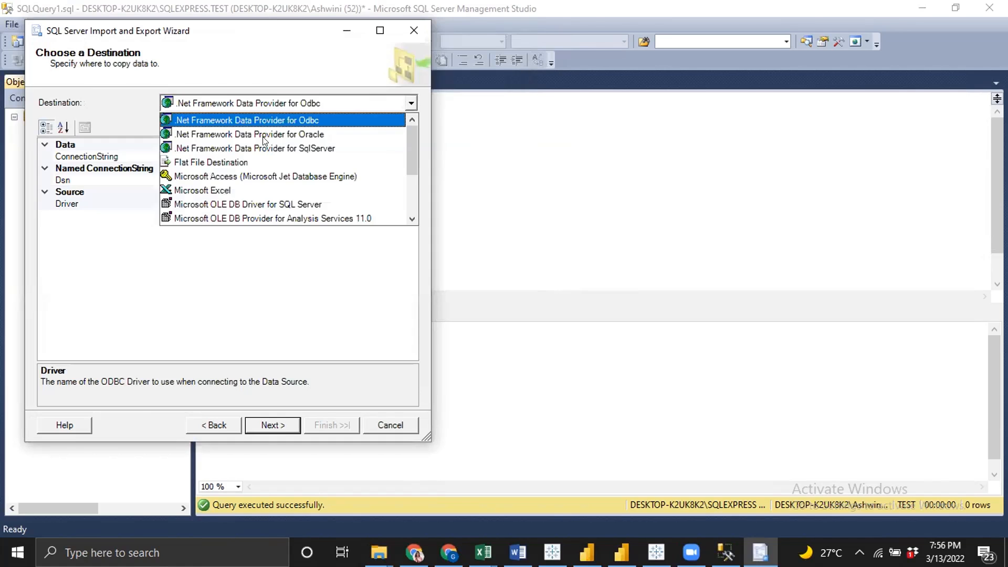
scroll(244, 200, down, 2)
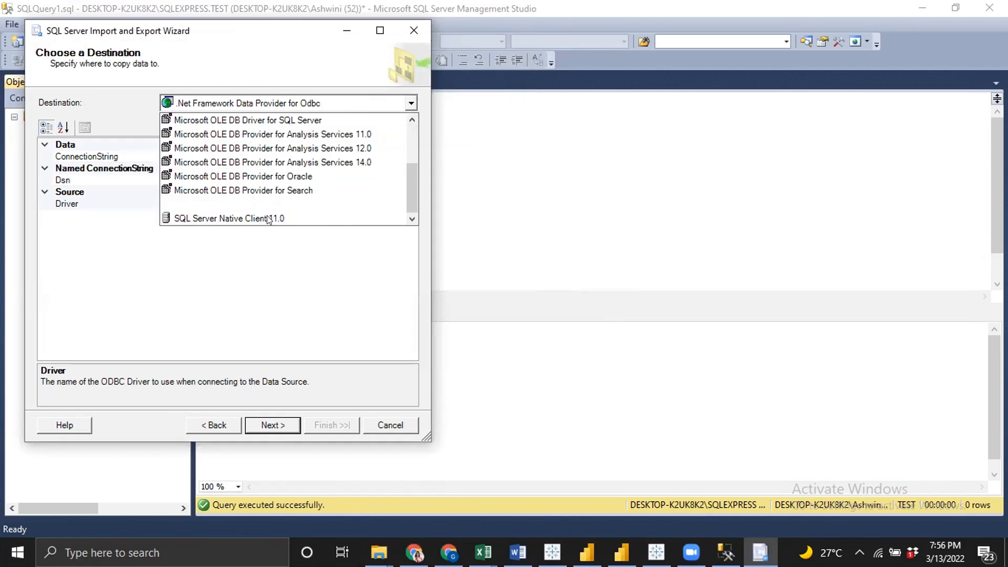
click(268, 219)
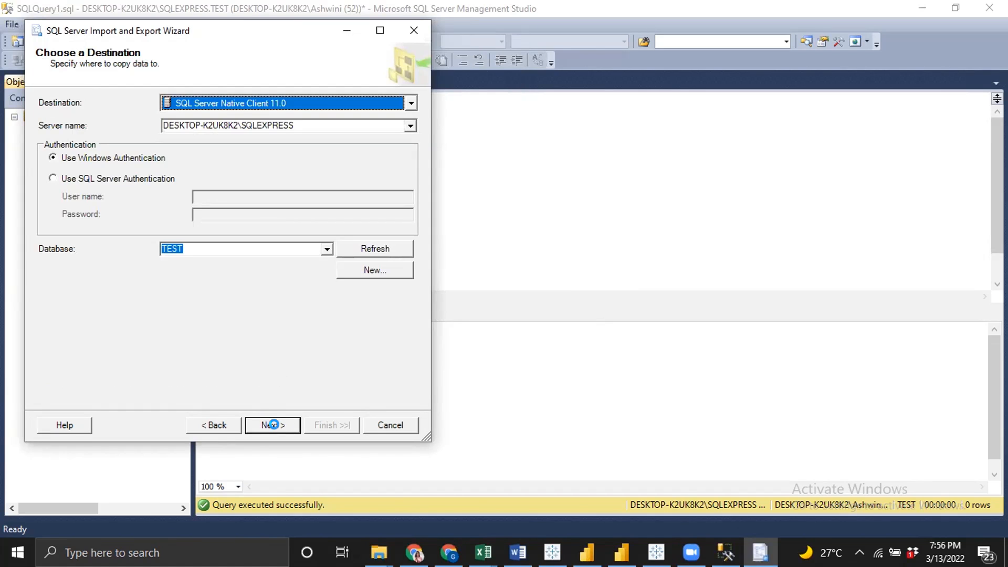
click(273, 425)
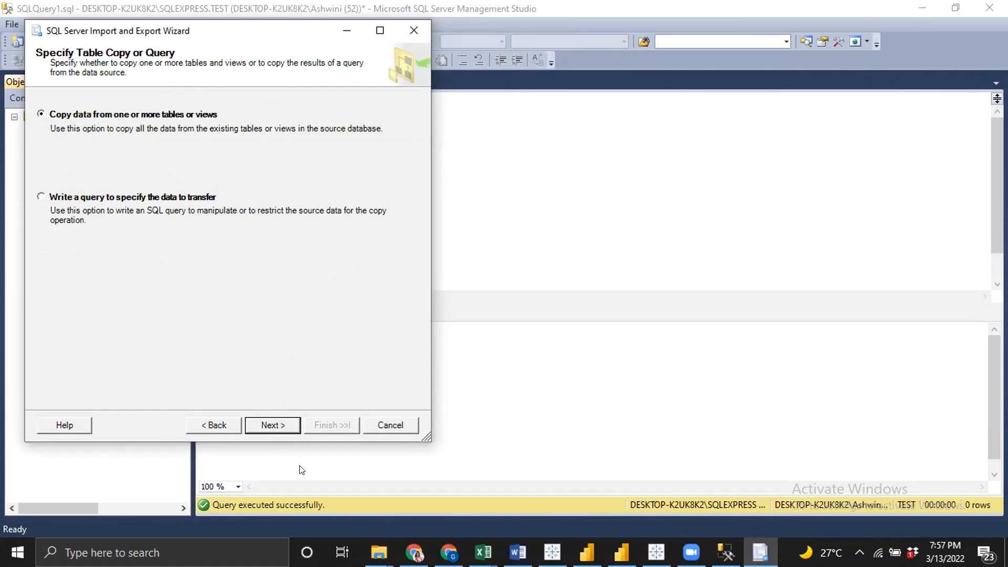
Copy the Sheet1$ sheet into a new table and run the import to completion, then close the wizard
click(274, 423)
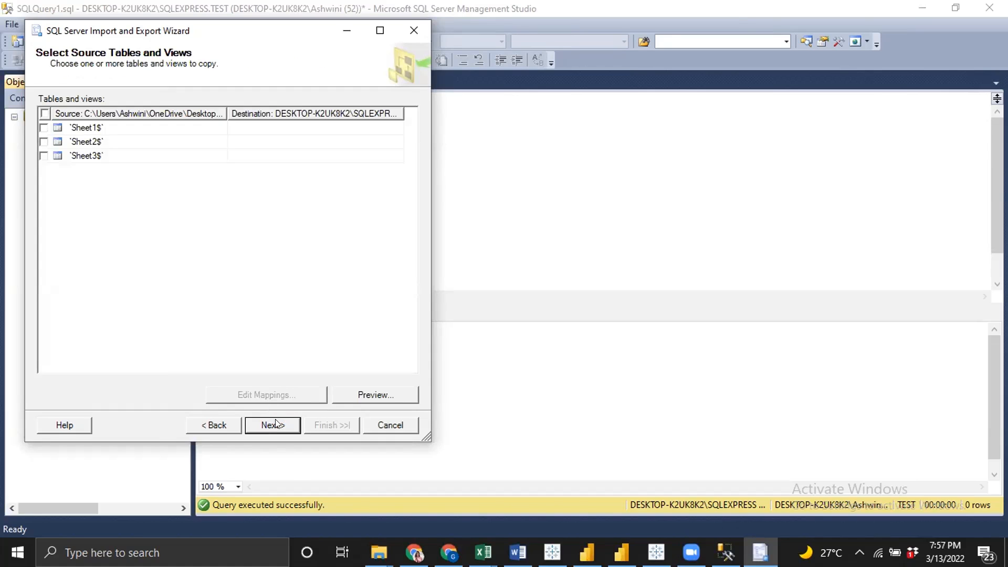
click(44, 127)
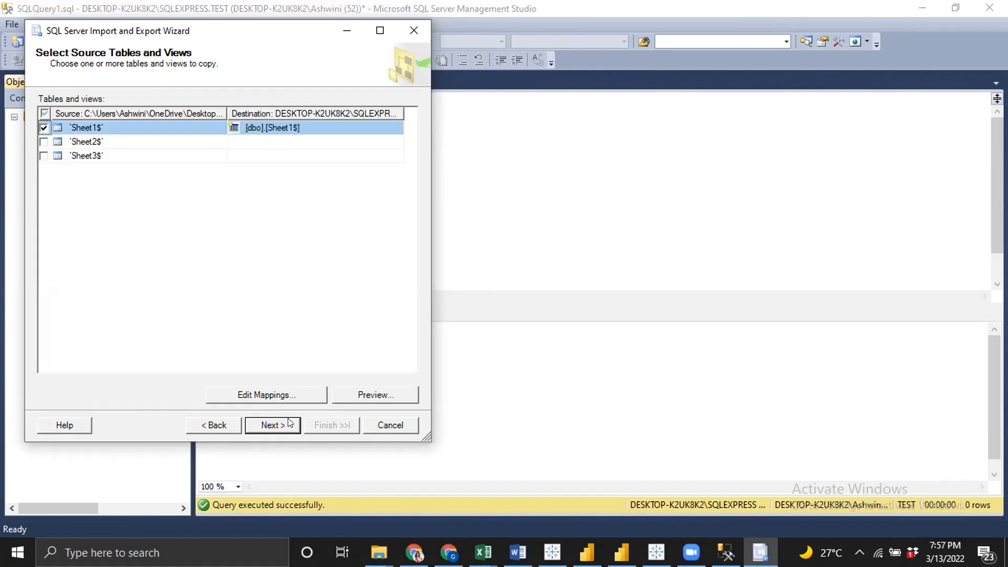
click(285, 423)
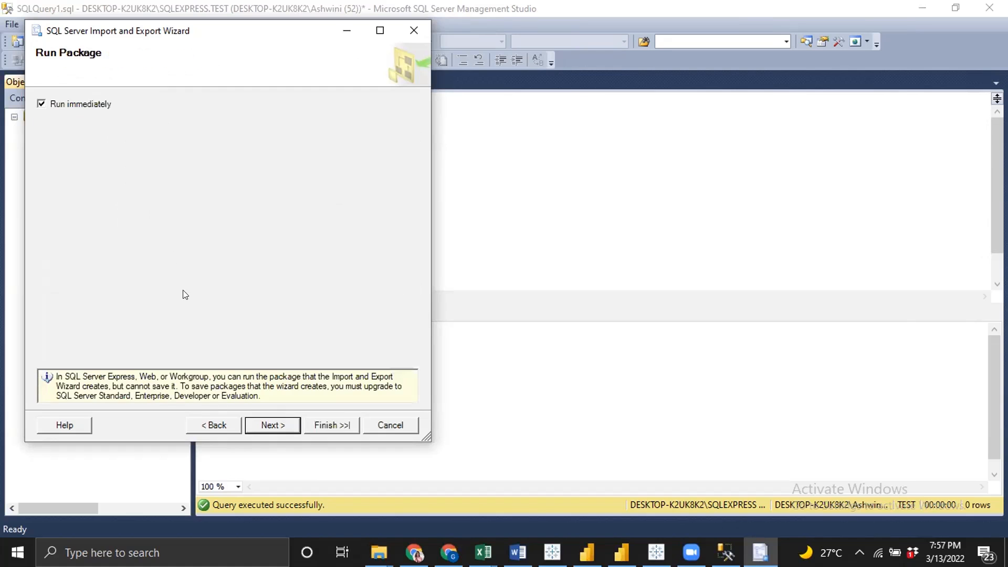
click(253, 426)
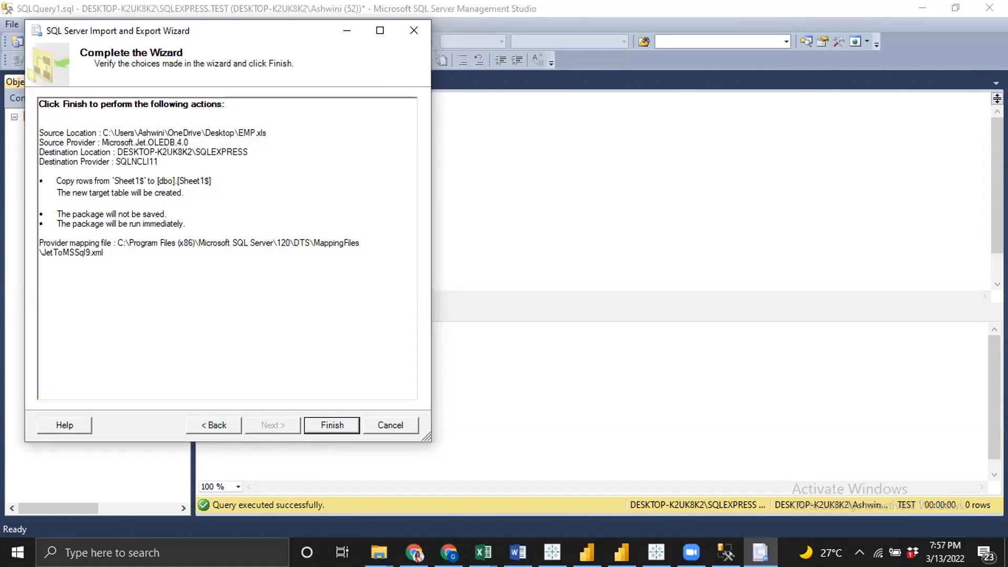
click(332, 424)
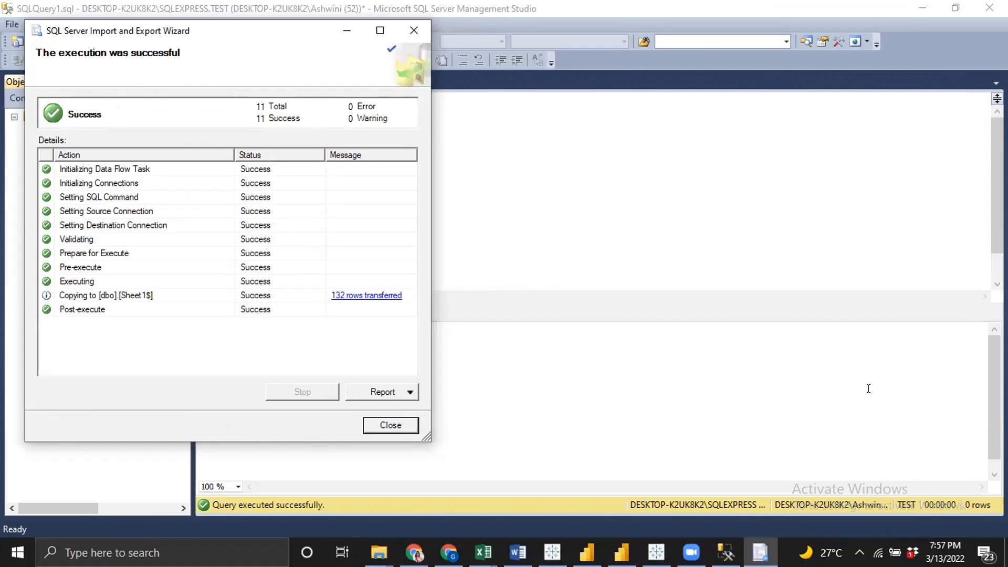
click(408, 425)
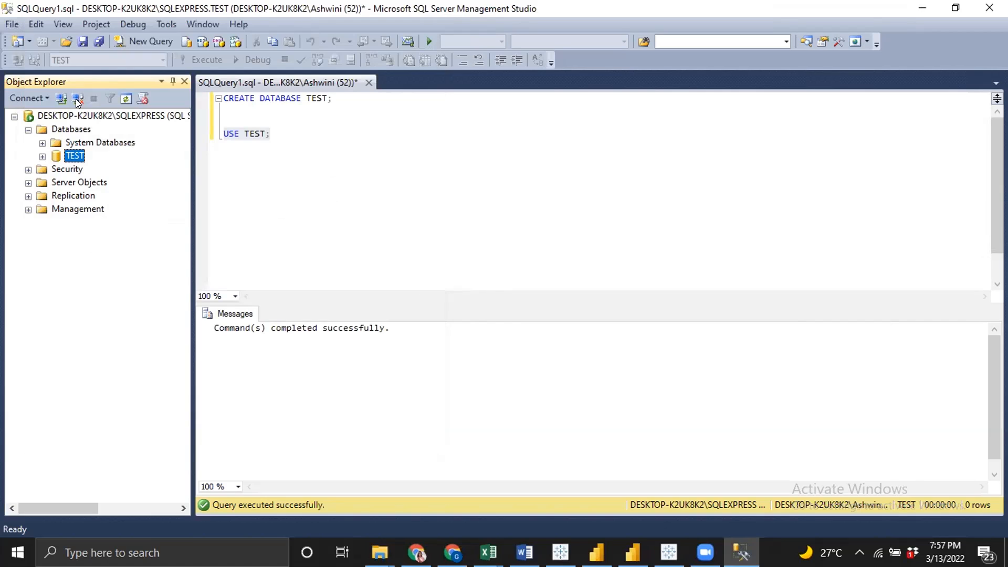
Refresh and expand the TEST database's tables, then rename the imported Sheet1$ table to EMP
click(124, 99)
click(42, 157)
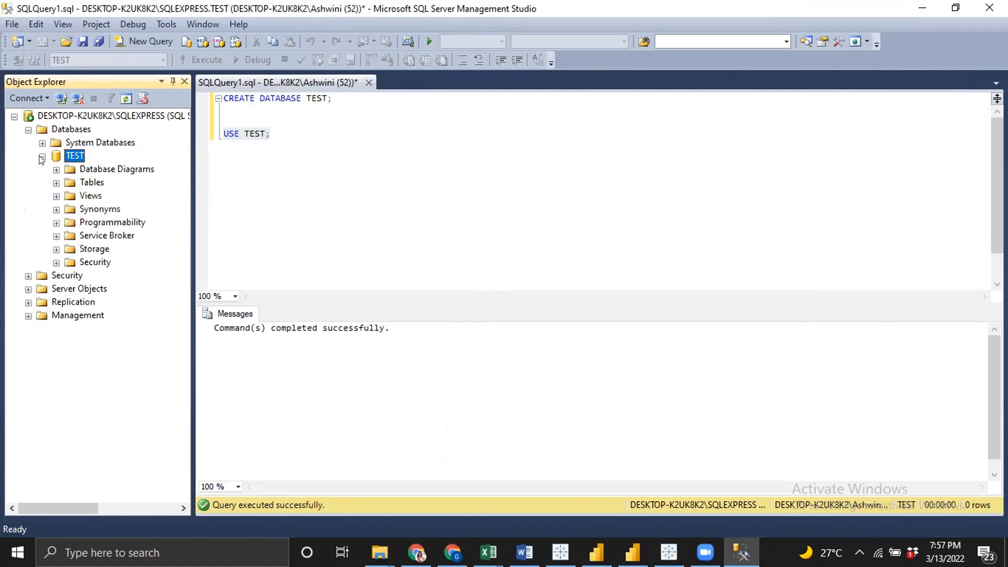
click(56, 183)
click(121, 222)
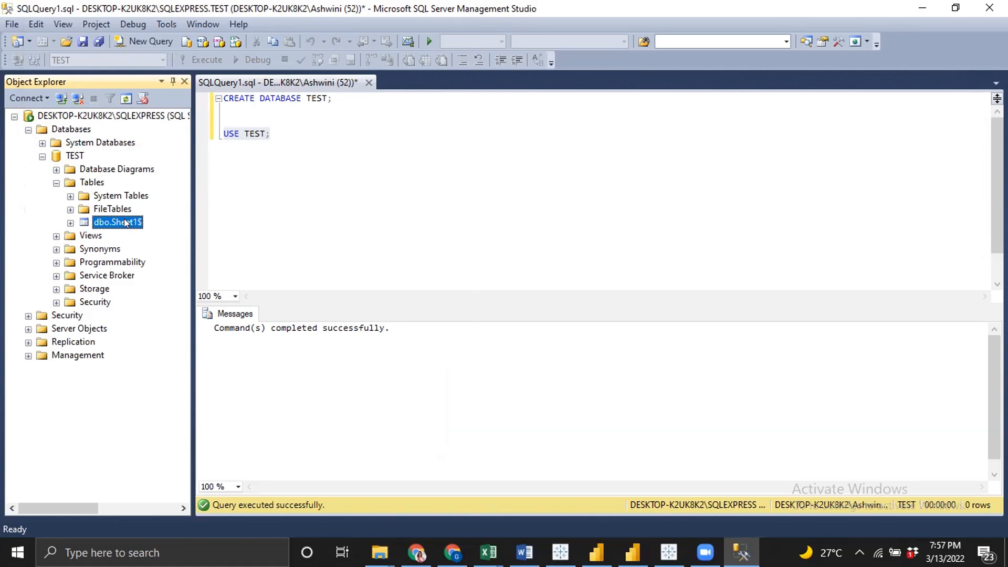
right_click(126, 223)
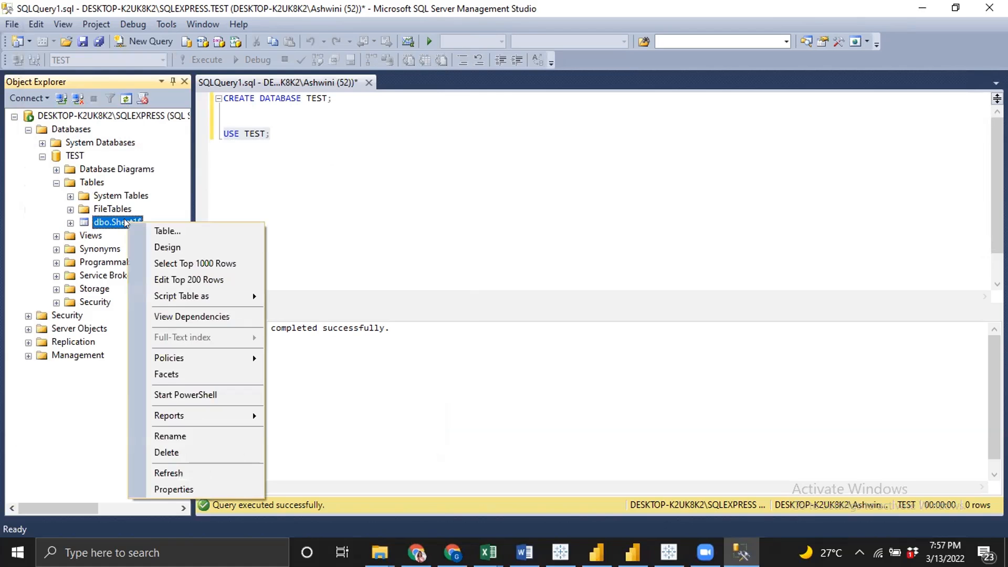
click(170, 437)
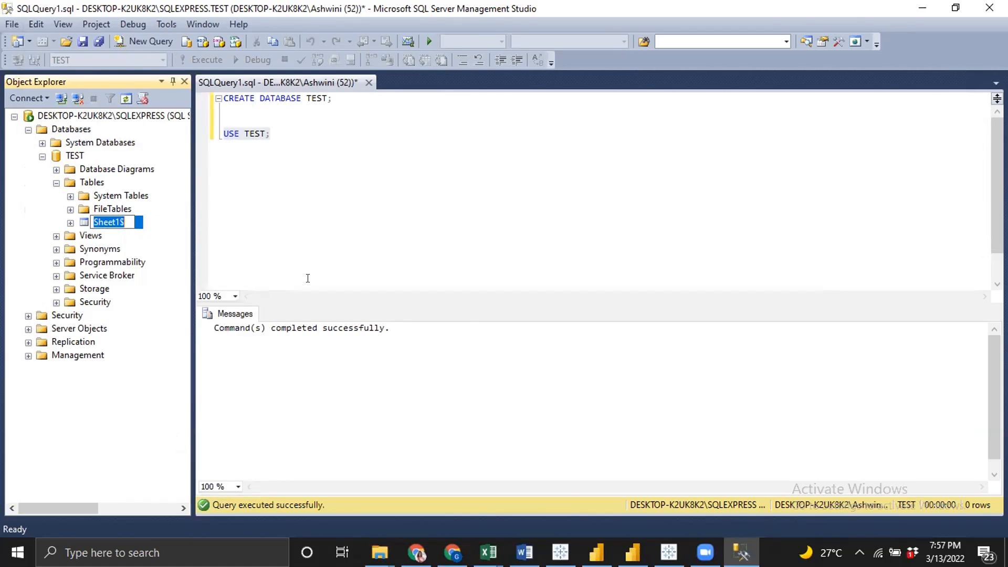
text(EMP)
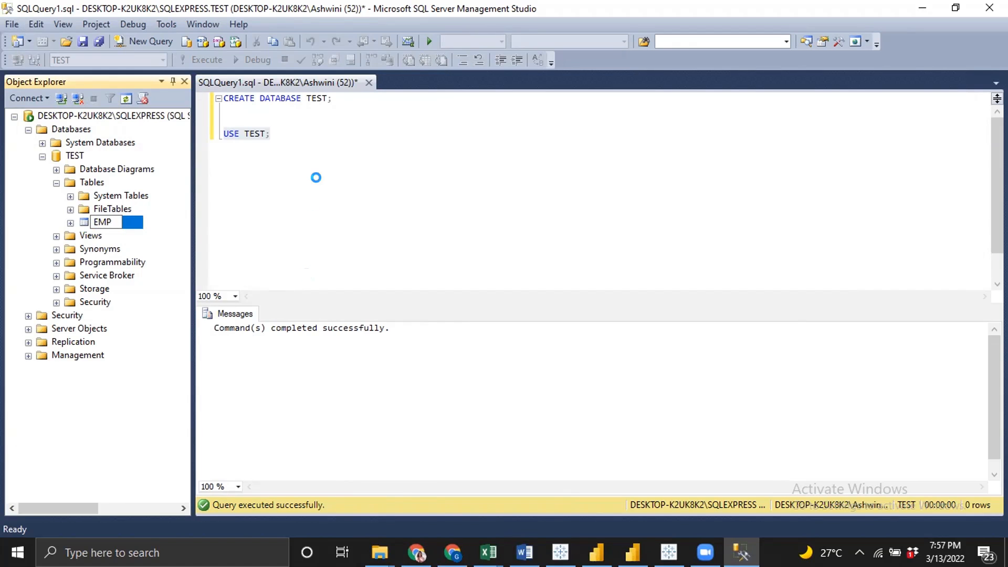
key(Return)
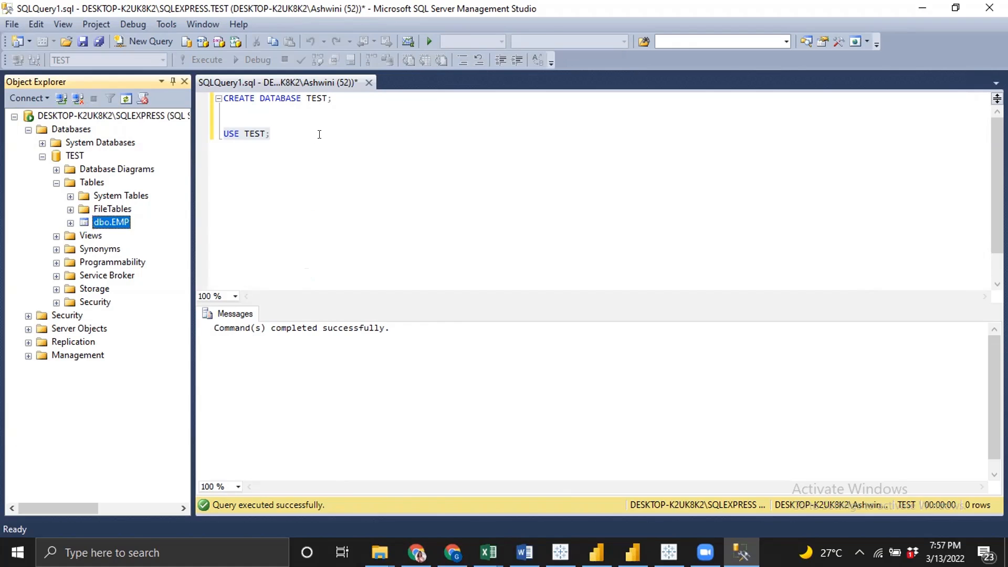
click(319, 134)
click(277, 124)
click(287, 130)
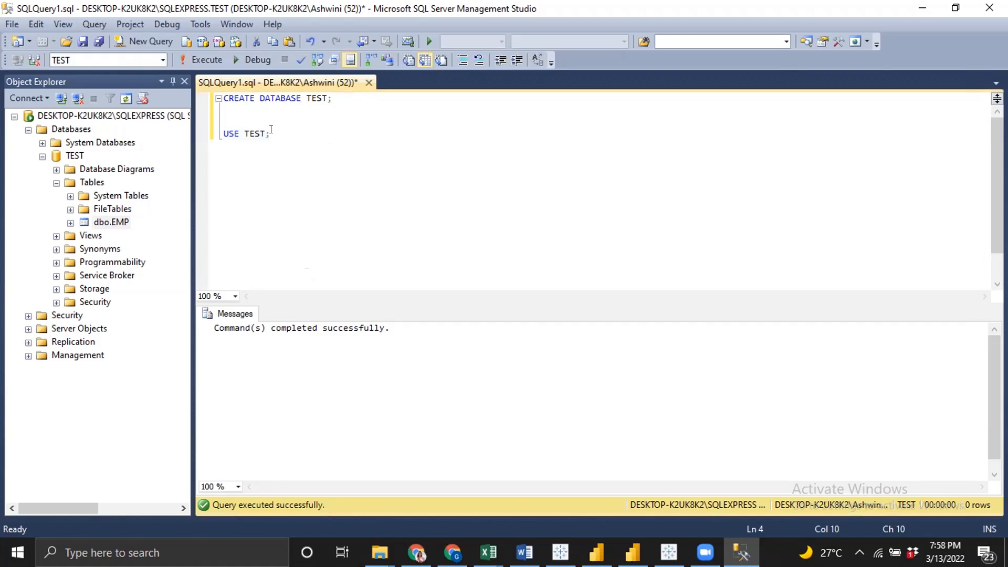
Write a SELECT * FROM EMP; query below the USE TEST line and run it
key(Left)
key(Return)
key(Return)
text(SELECT * FROM EMP)
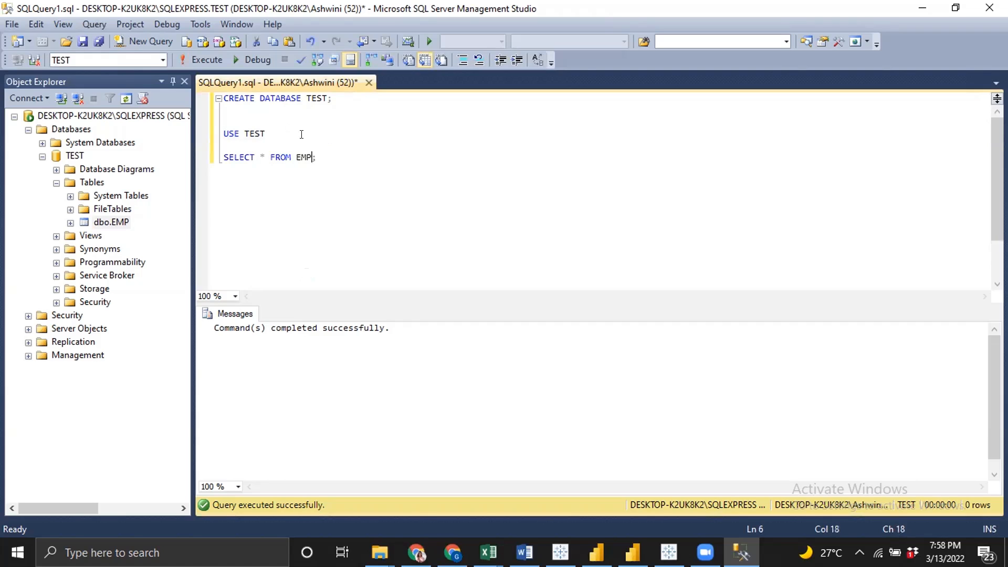
key(End)
key(shift+Home)
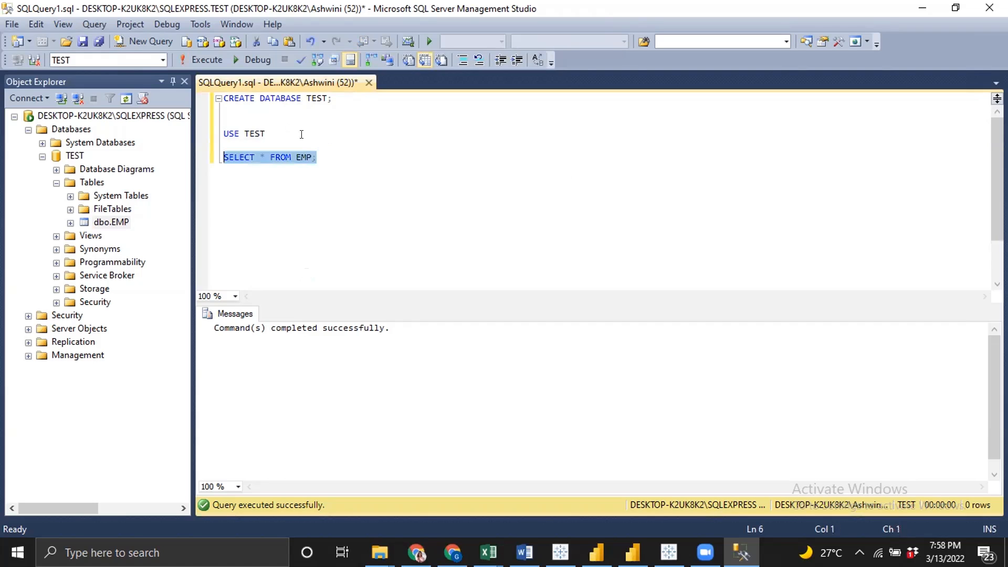
key(F5)
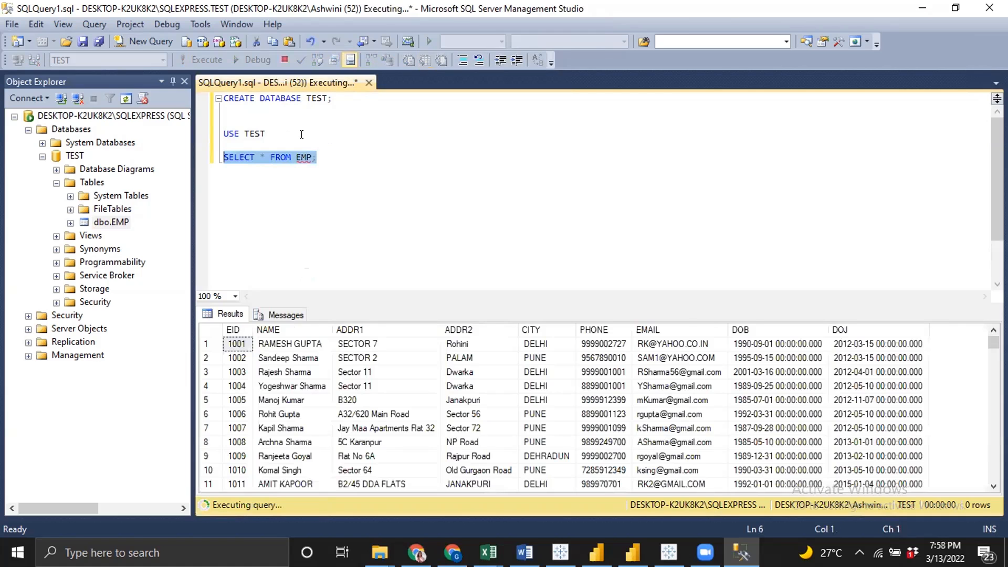
Open the Import Data wizard for the TEST database and set the data source to Microsoft Excel
right_click(75, 155)
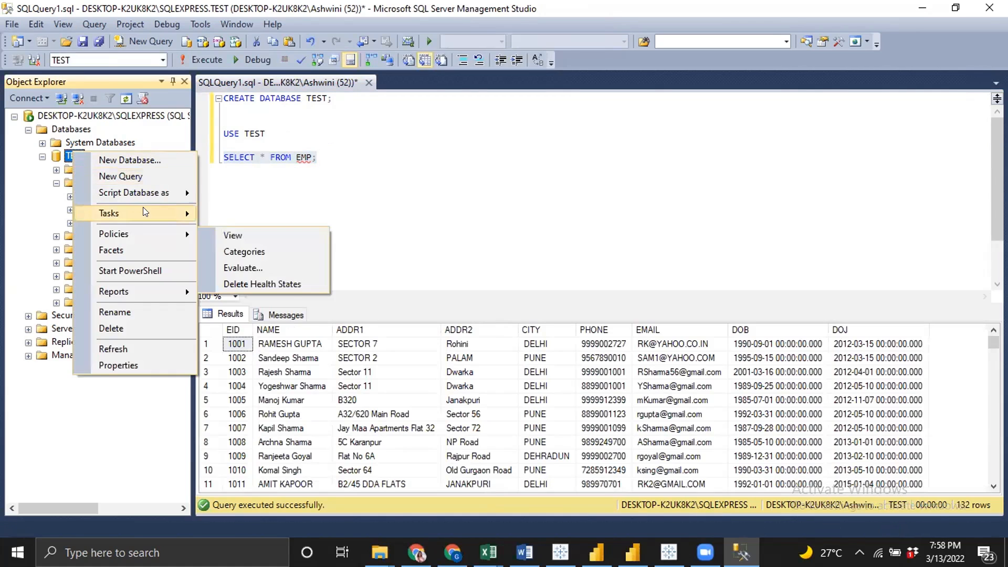
mouse_move(143, 207)
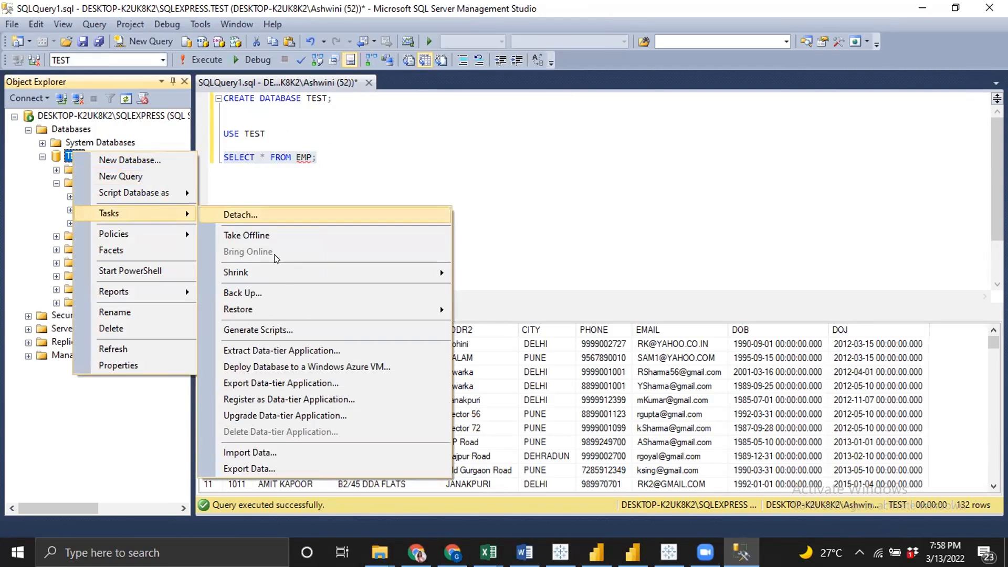
click(263, 449)
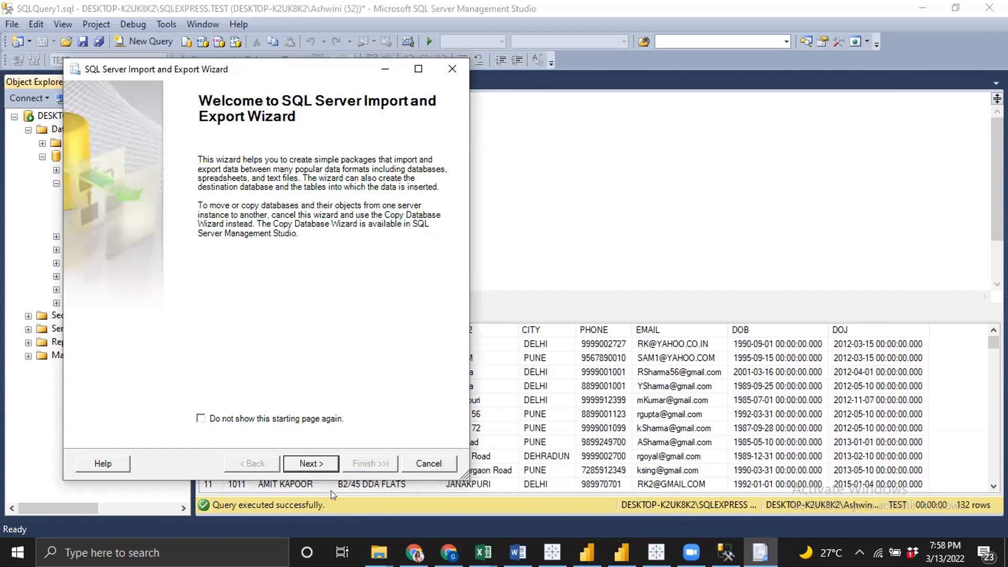
click(311, 462)
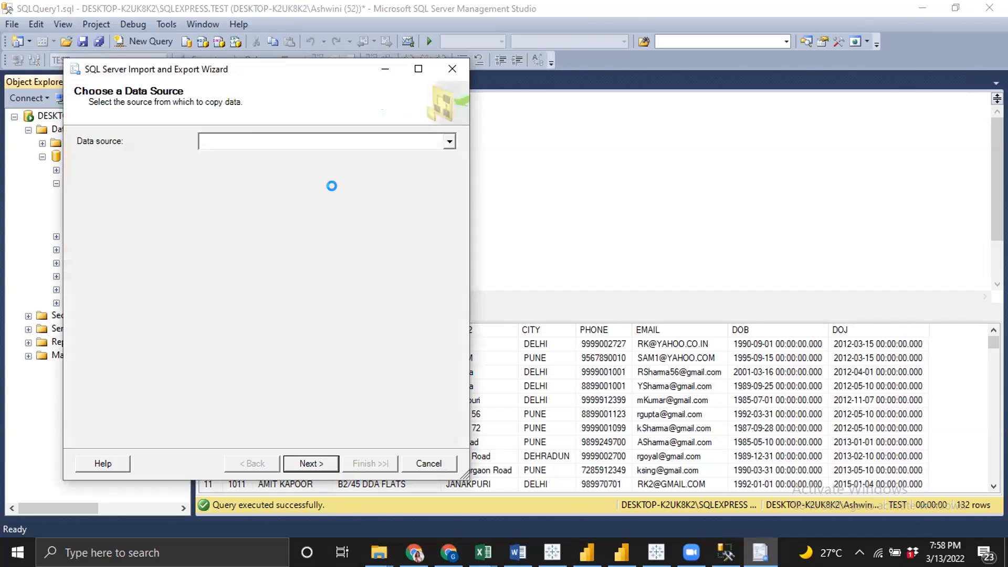
click(441, 136)
click(441, 136)
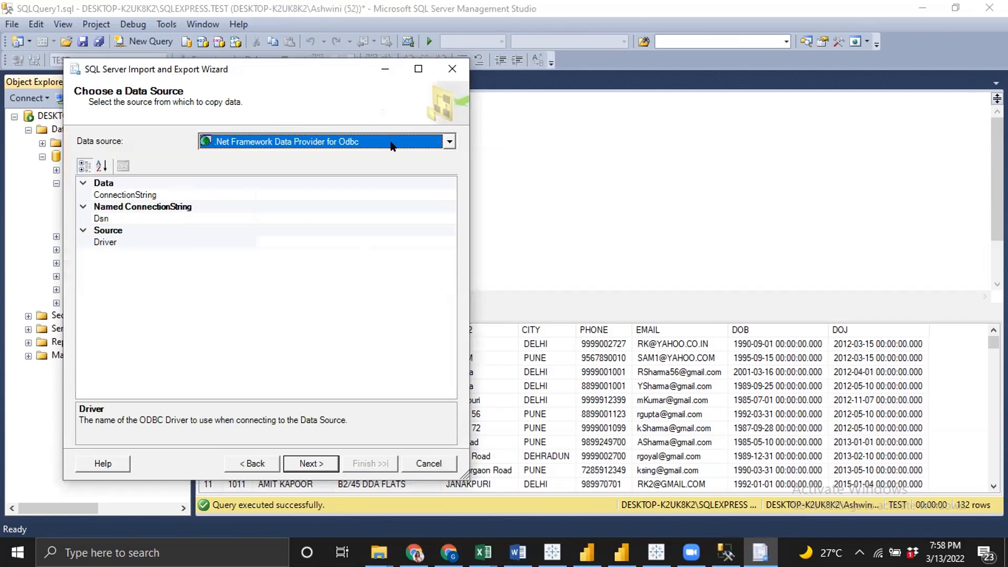
click(450, 142)
click(450, 142)
click(450, 141)
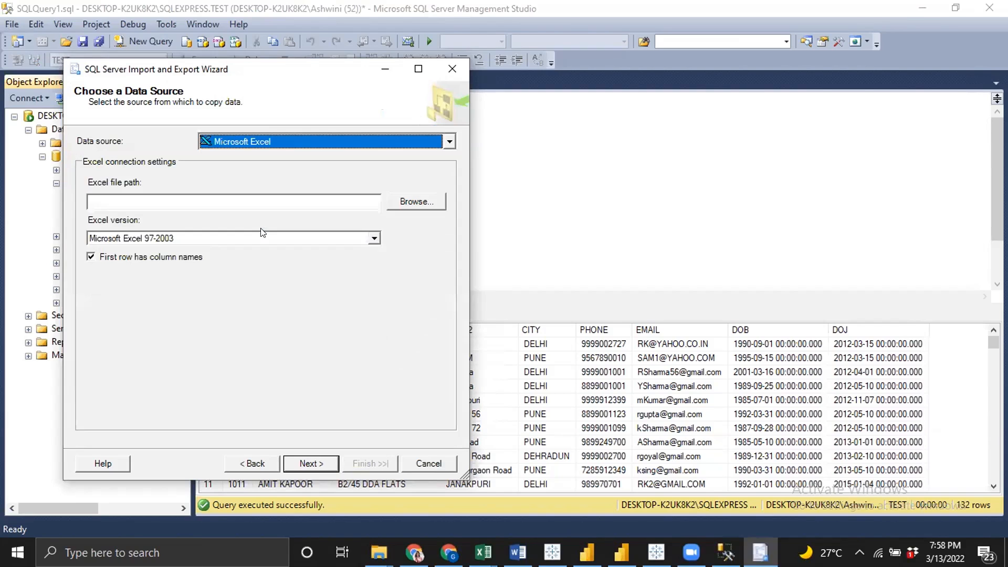
Choose EMP_SAL.xls from the Desktop as the Excel file and continue
click(398, 202)
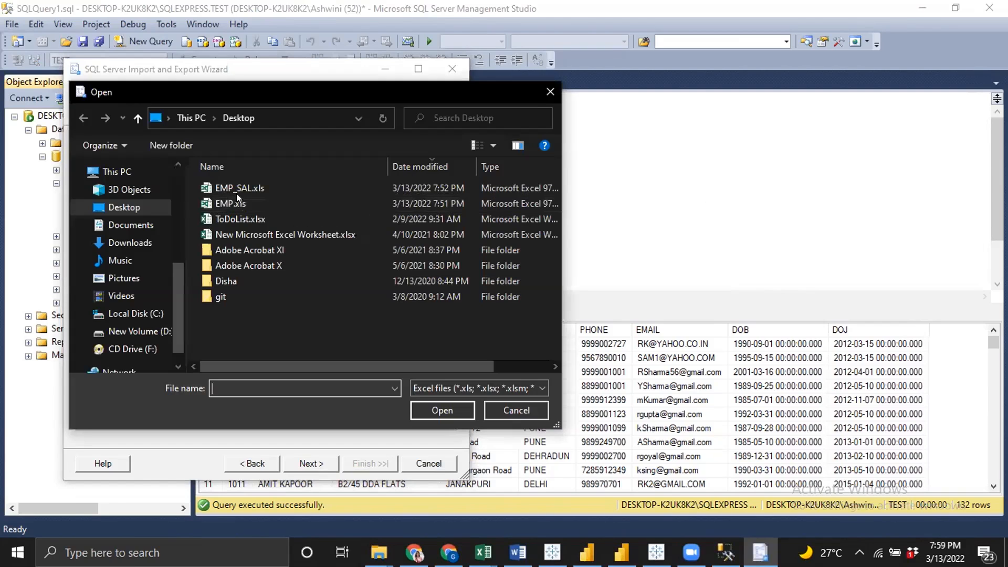
click(240, 188)
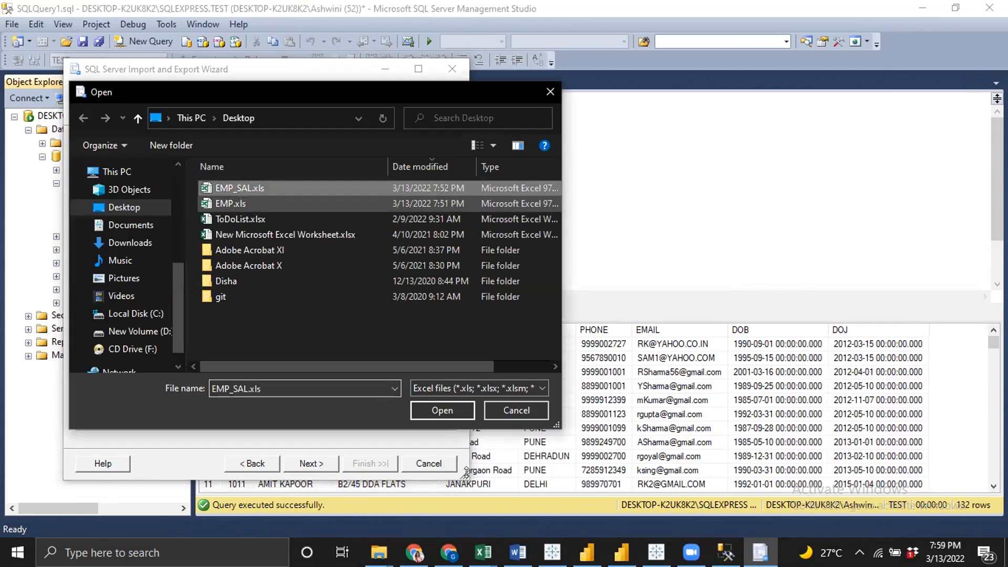
click(431, 408)
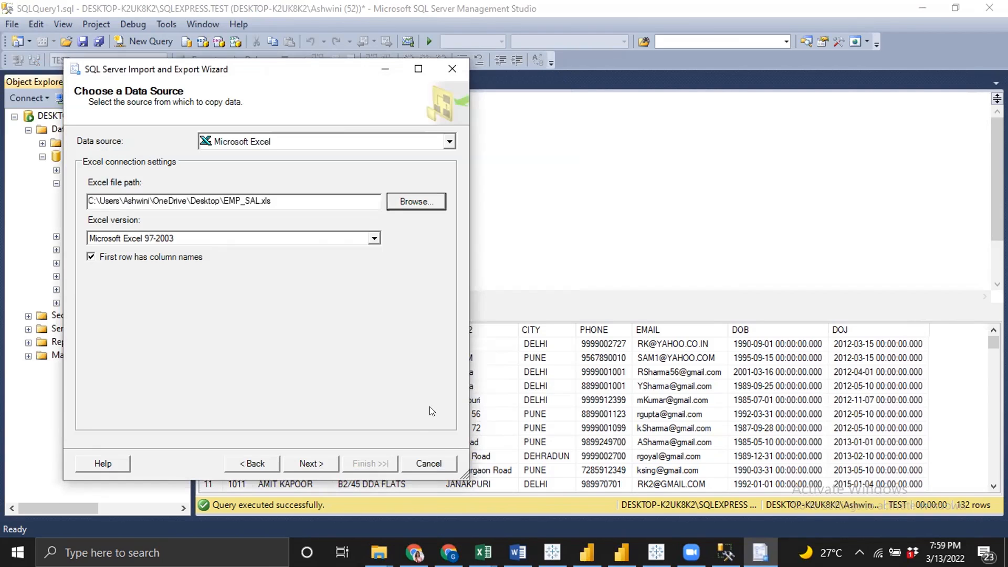
click(320, 465)
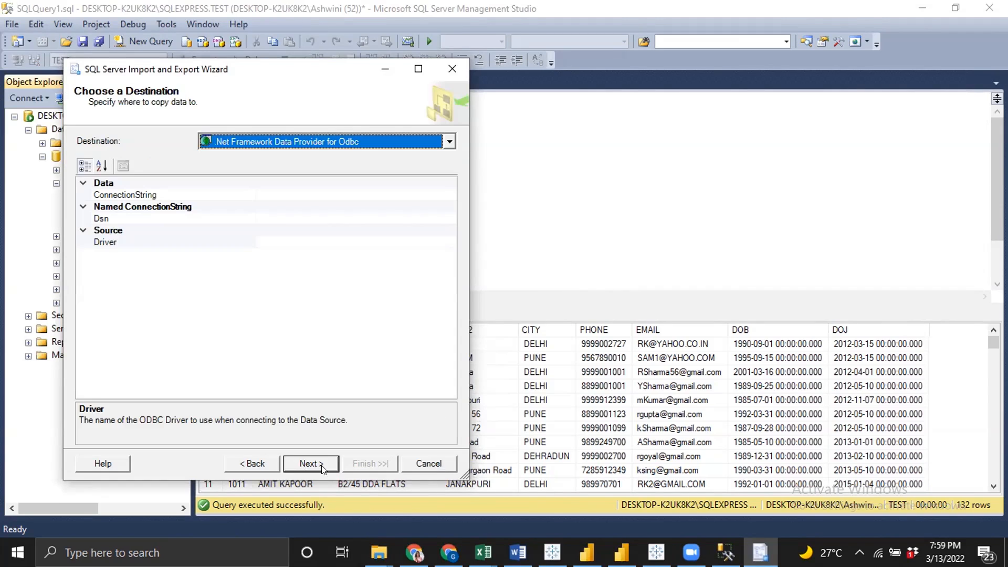
Set the destination to SQL Server Native Client 11.0 with the TEST database and continue
click(450, 144)
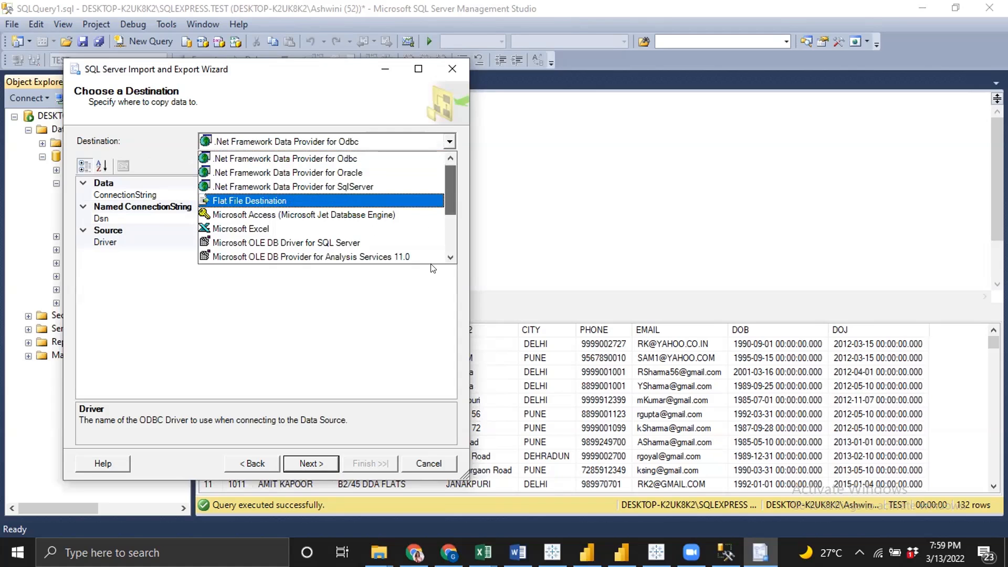
scroll(431, 268, down, 2)
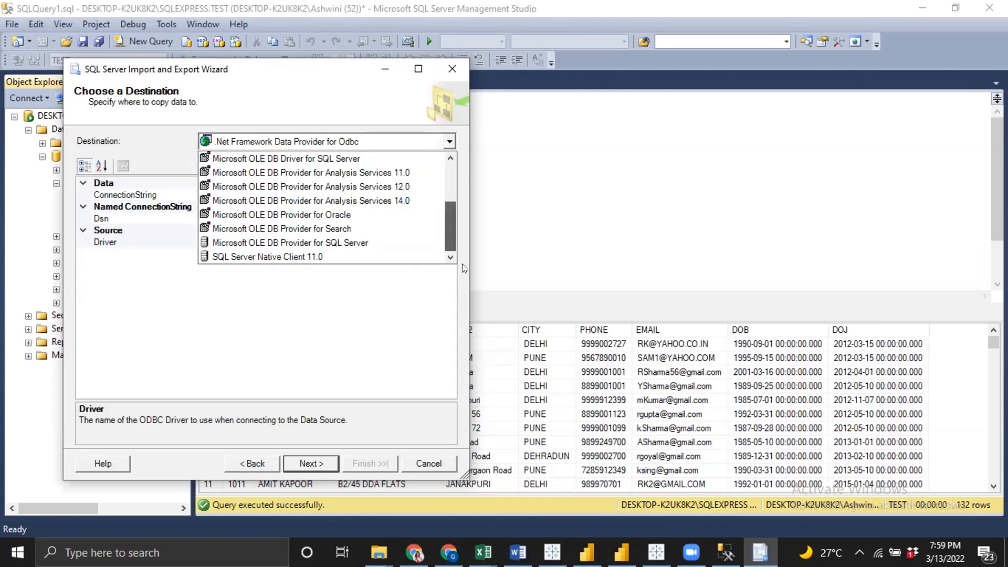
click(369, 253)
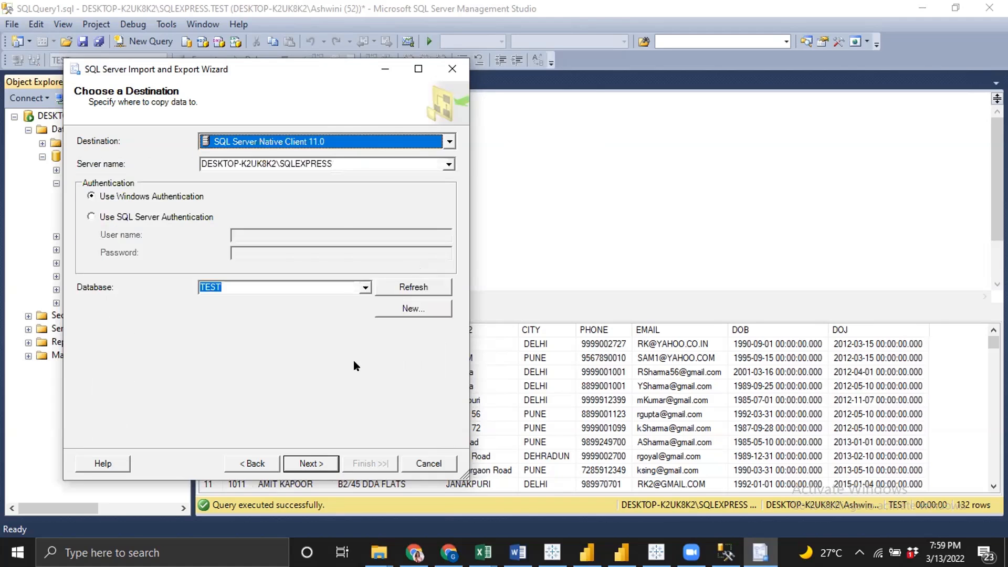
click(310, 464)
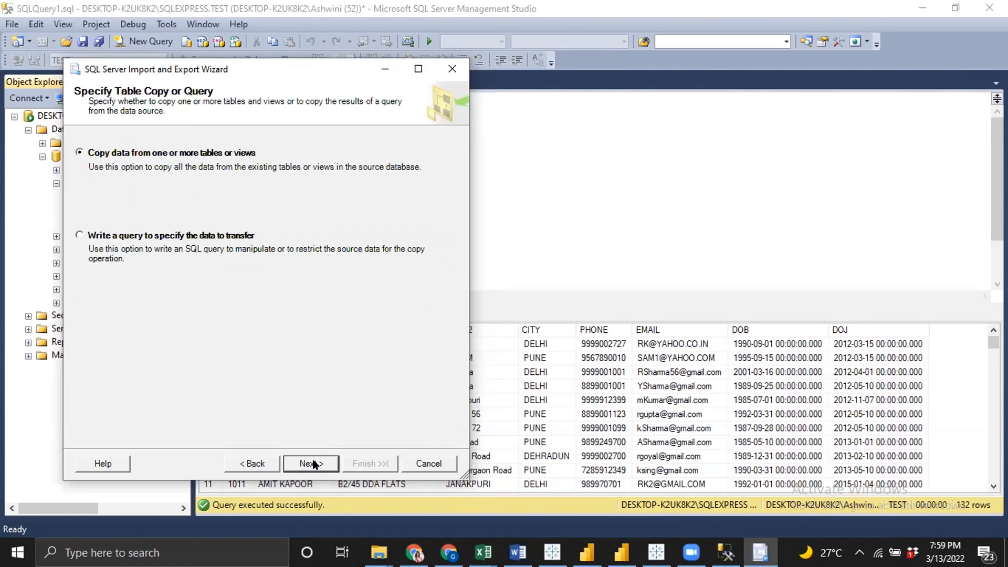
Copy the Sheet1$ sheet into a new table, run the import immediately, and close the wizard
click(312, 464)
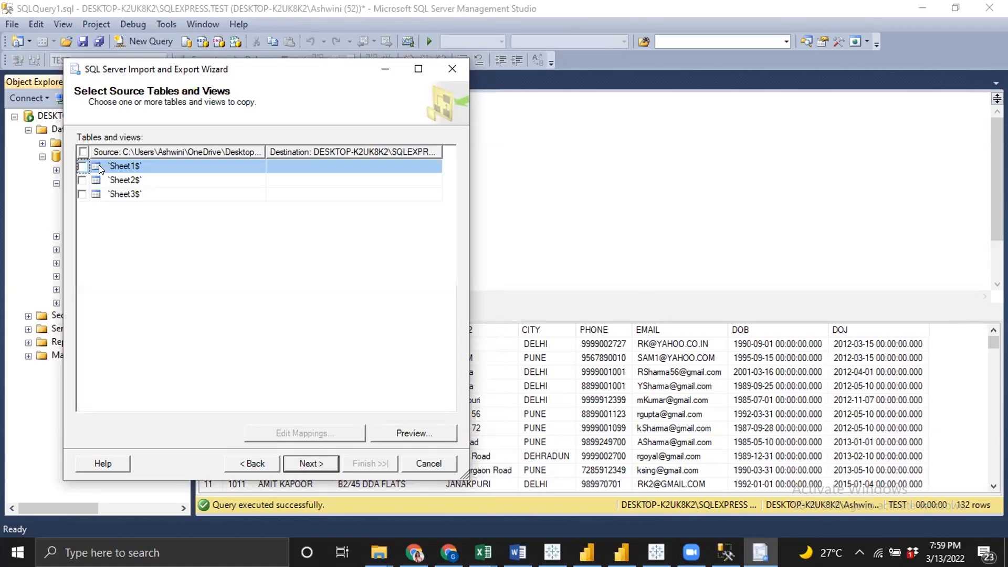
key(space)
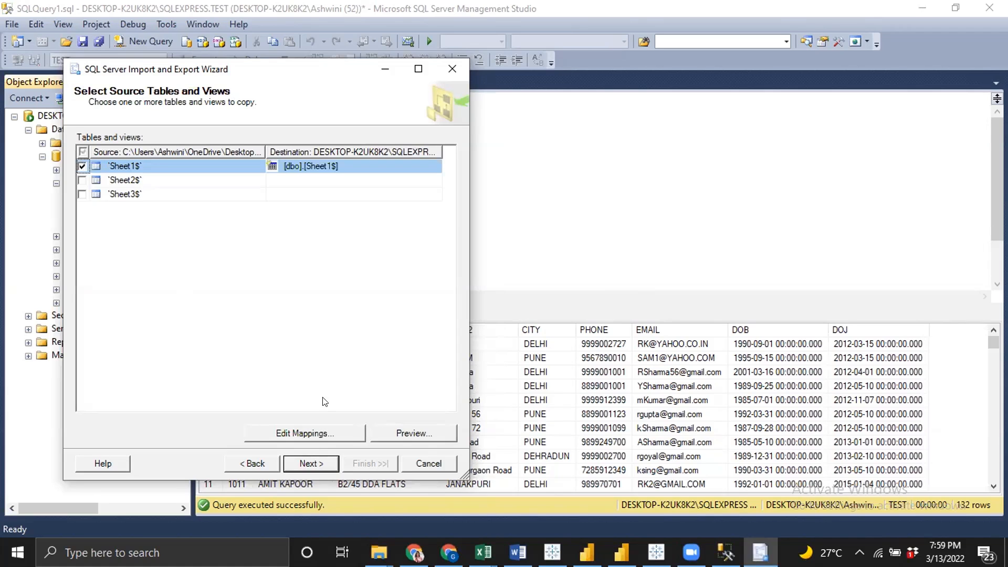
click(323, 462)
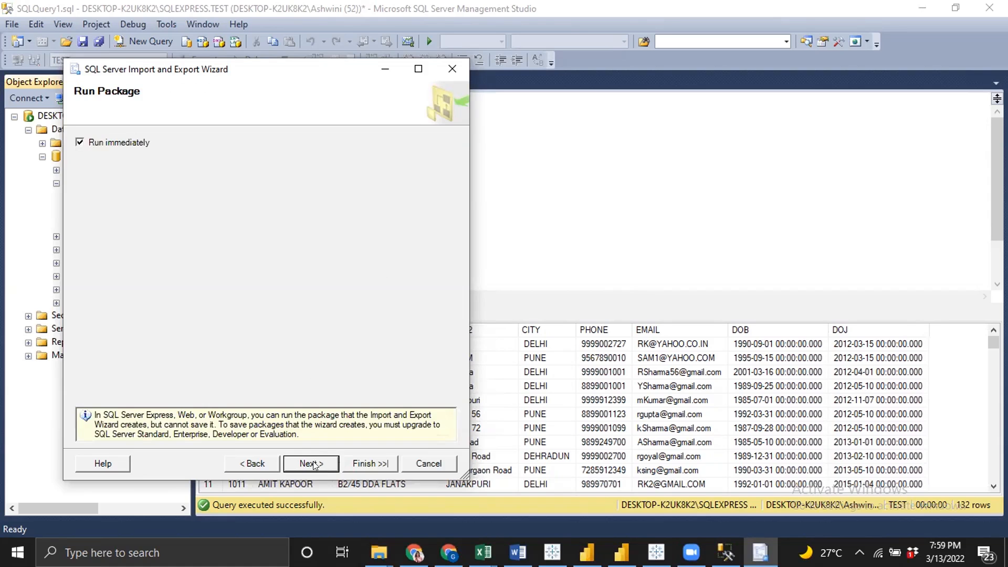
click(361, 465)
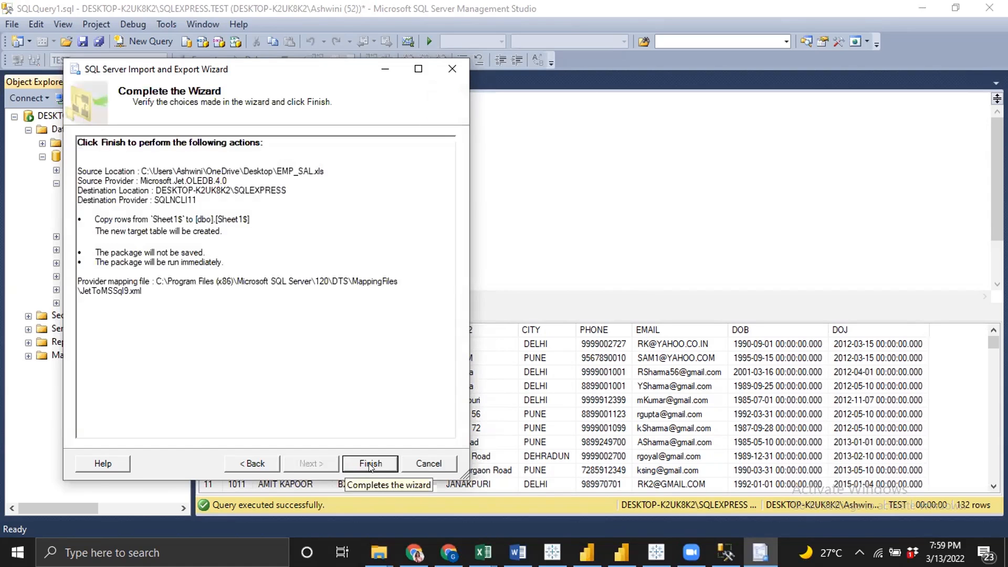
click(378, 468)
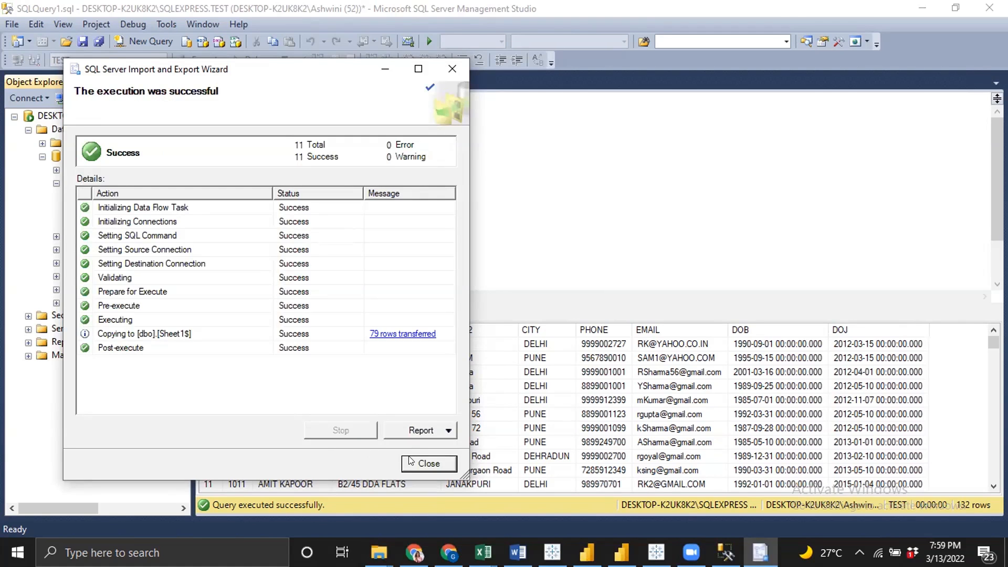
click(422, 465)
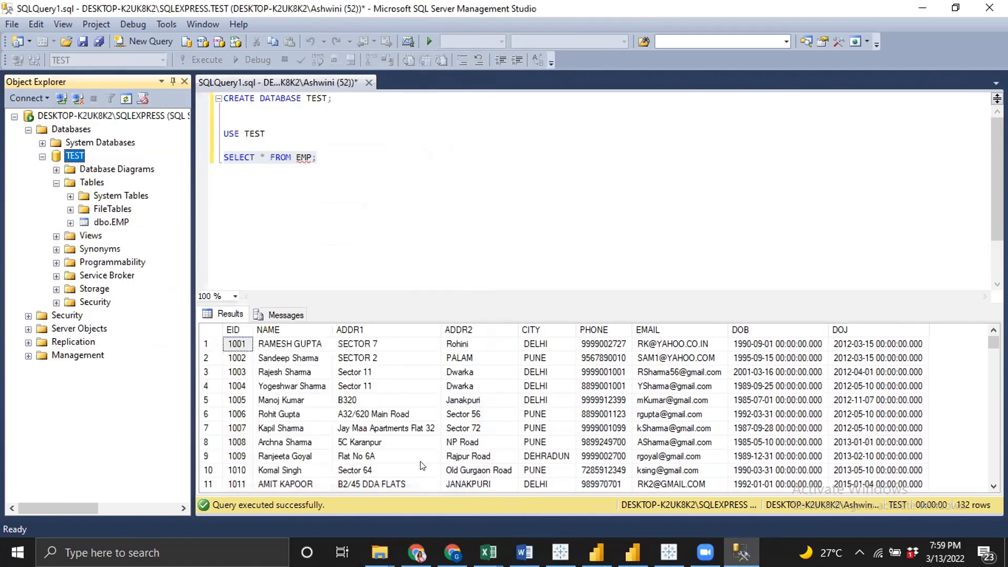
Refresh and expand the TEST database's tables, then rename the imported Sheet1$ table to EMP_SAL
click(125, 99)
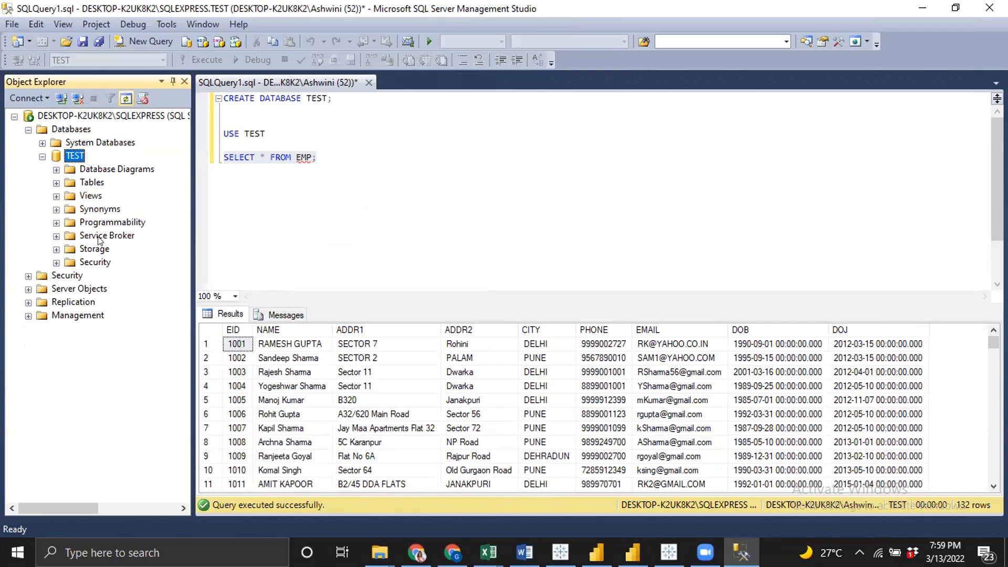
click(55, 183)
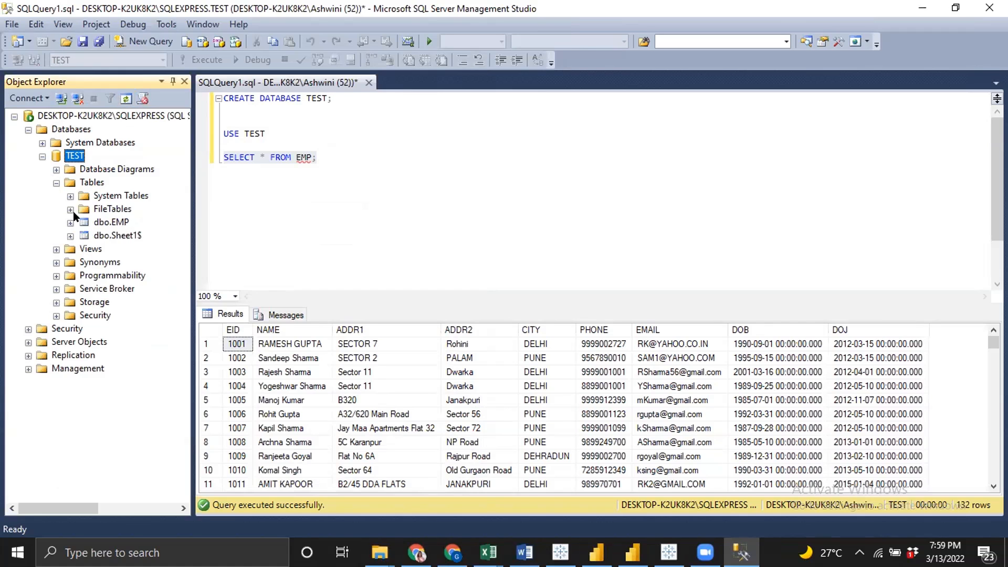
click(117, 236)
right_click(118, 237)
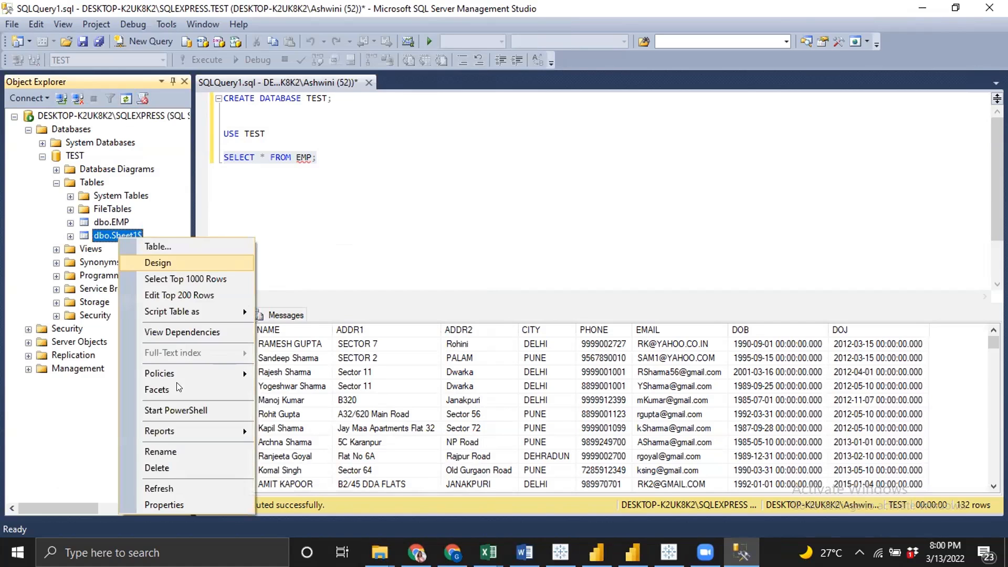
click(160, 453)
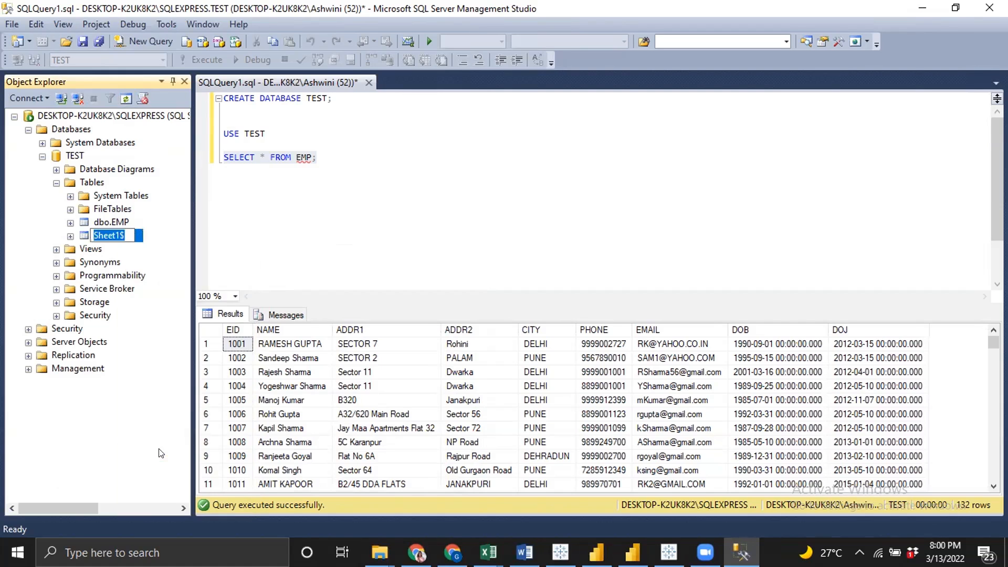
text(EMPO)
key(BackSpace)
text(_SAL)
key(Return)
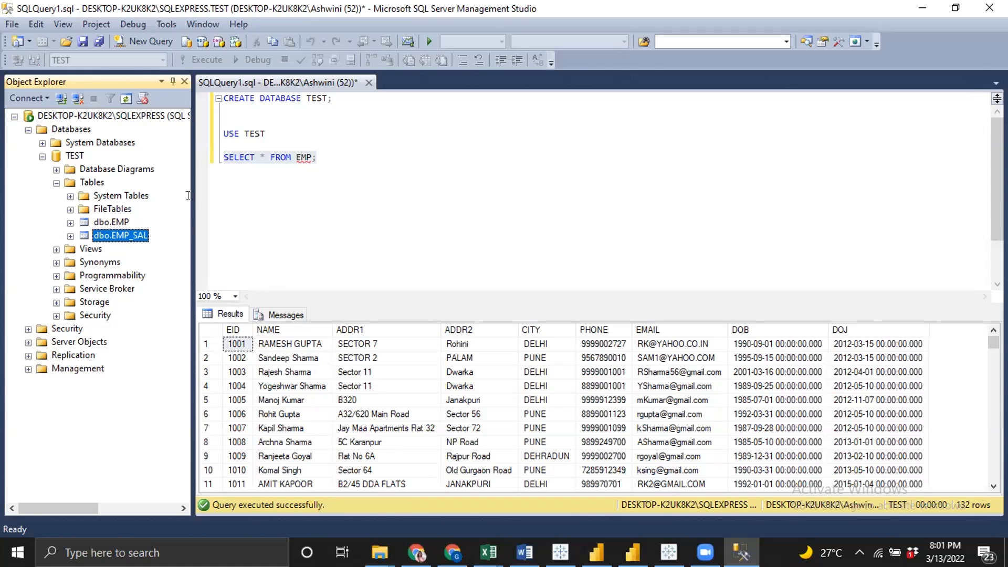
Add a second query, SELECT * FROM EMP_SAL;, below the EMP query
click(326, 161)
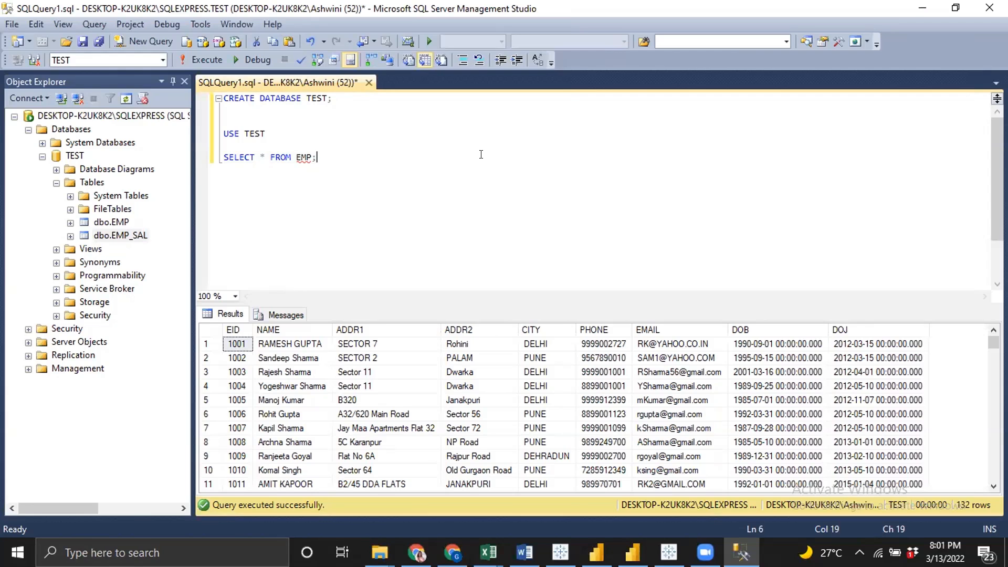
key(Return)
click(317, 163)
key(shift+Home)
key(ctrl+c)
click(317, 163)
key(Return)
key(Return)
key(ctrl+v)
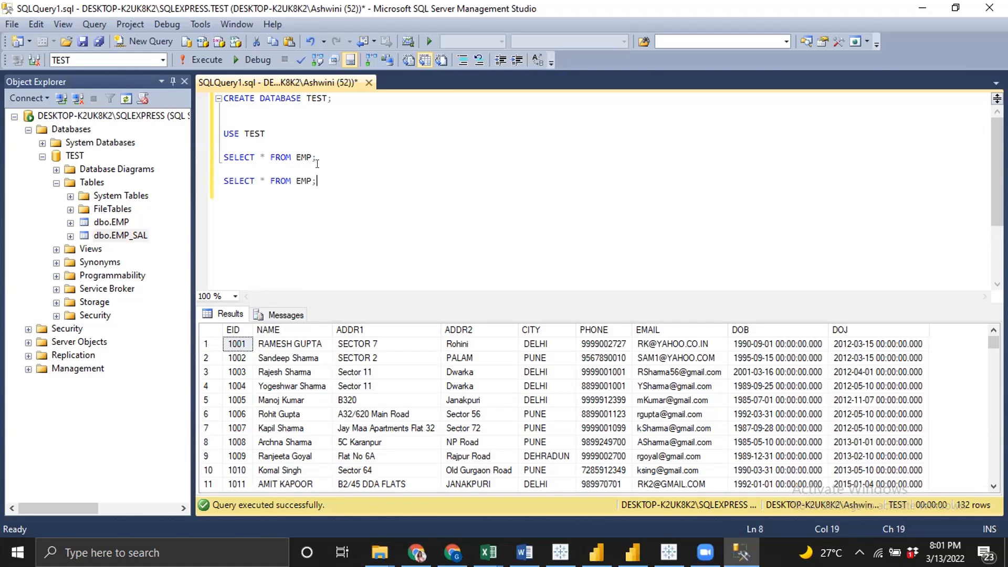
key(BackSpace)
text(_SAL;)
Select the EMP_SAL query and run it
key(shift+Home)
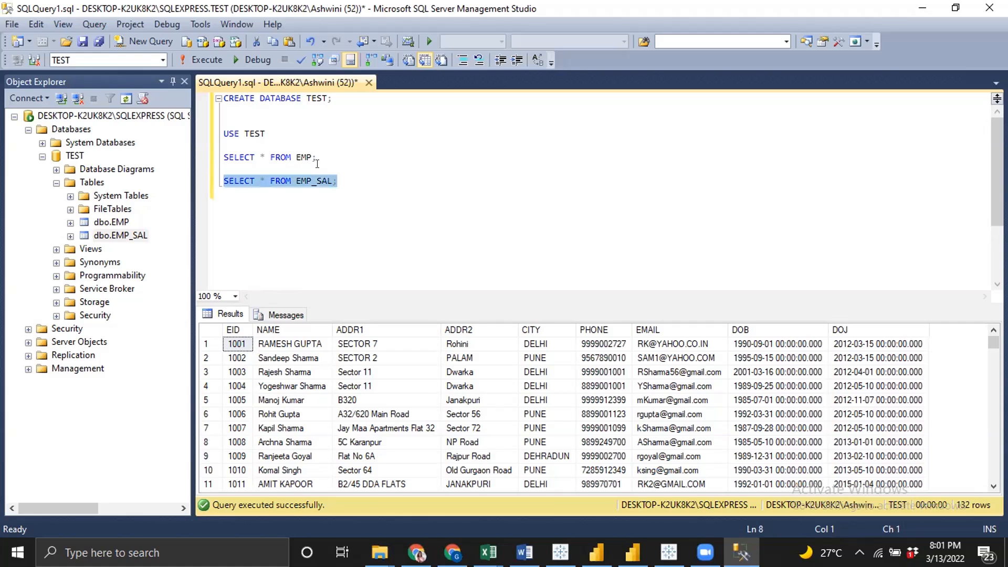
key(End)
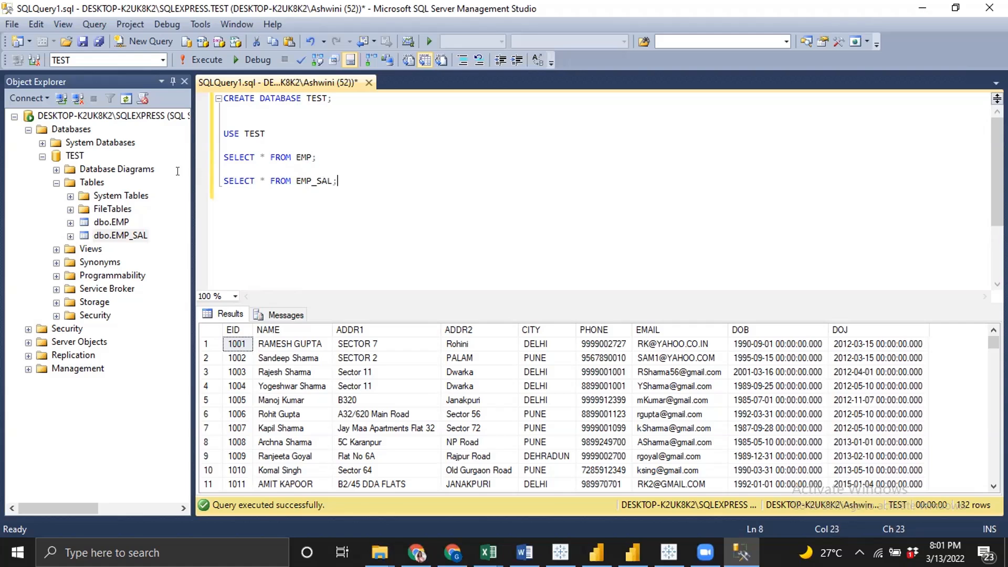
key(shift+Home)
key(shift+Up)
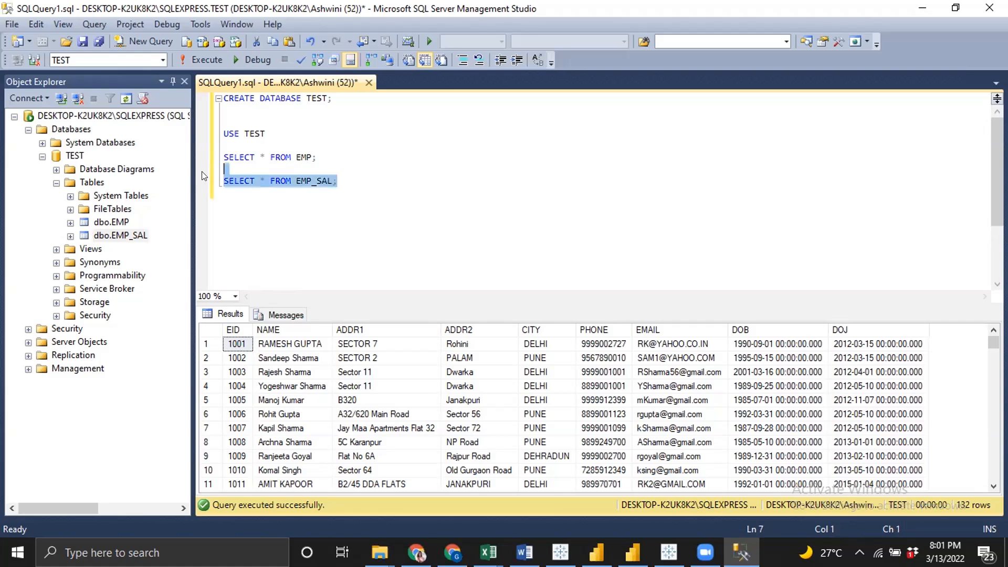
key(F5)
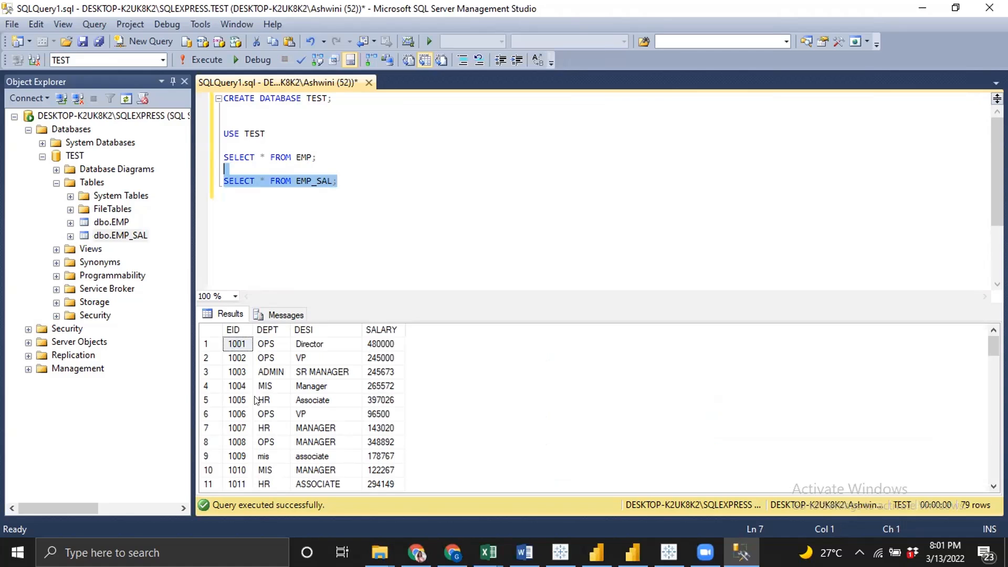
Select both the EMP and EMP_SAL queries and execute them together
key(shift+Up)
key(shift+Up)
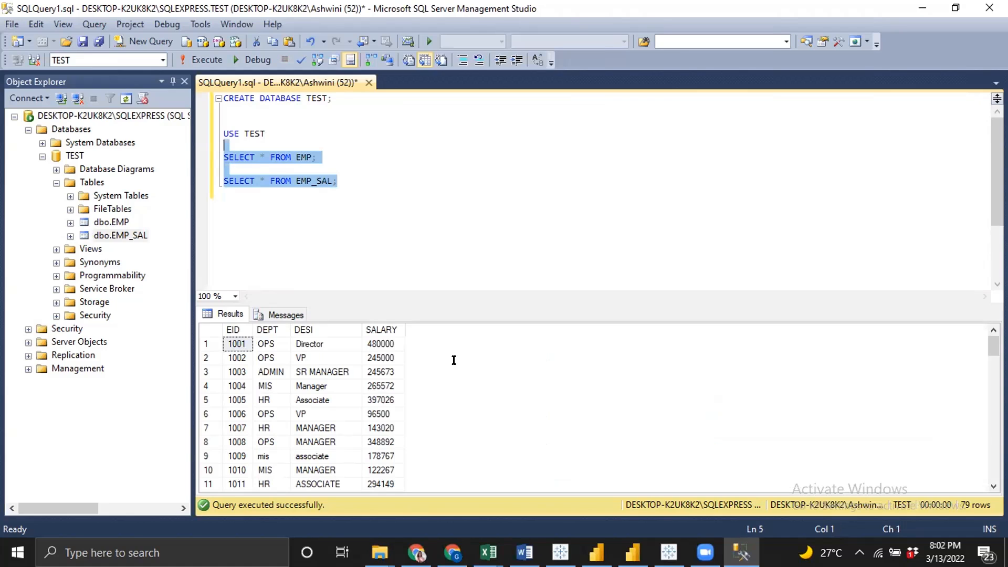
click(194, 51)
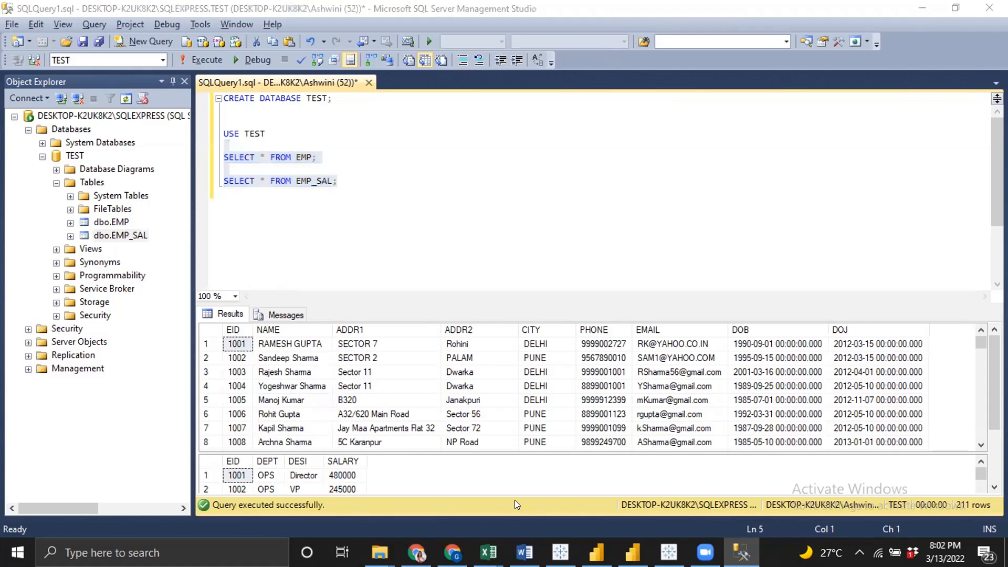
Close the EMP.xls workbook in Excel
key(alt+Tab)
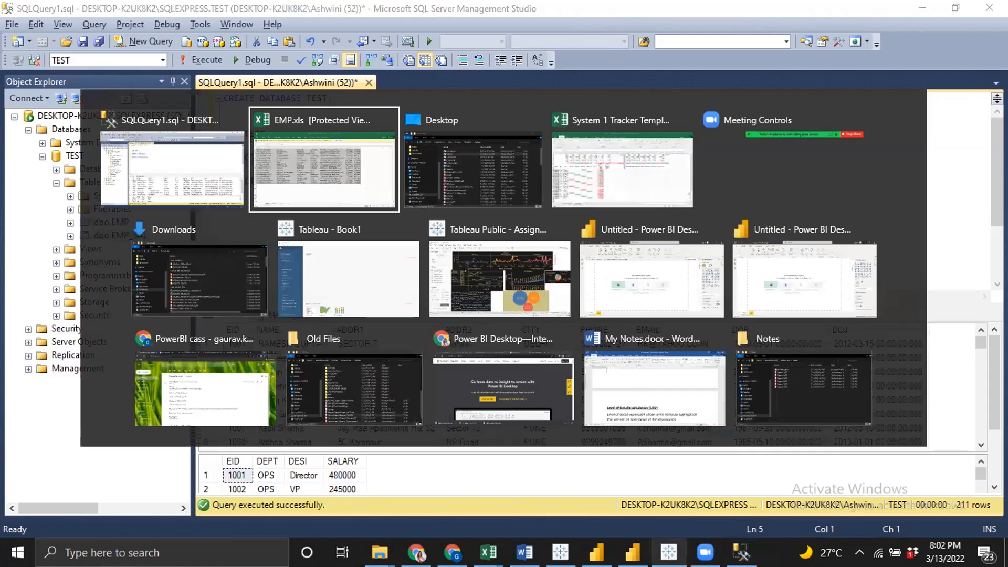
mouse_move(669, 551)
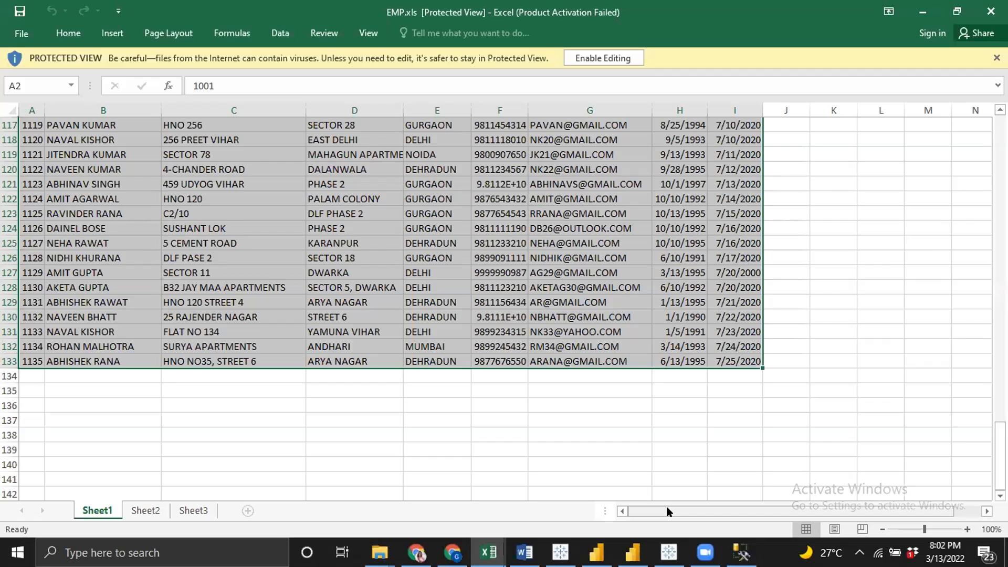
click(989, 11)
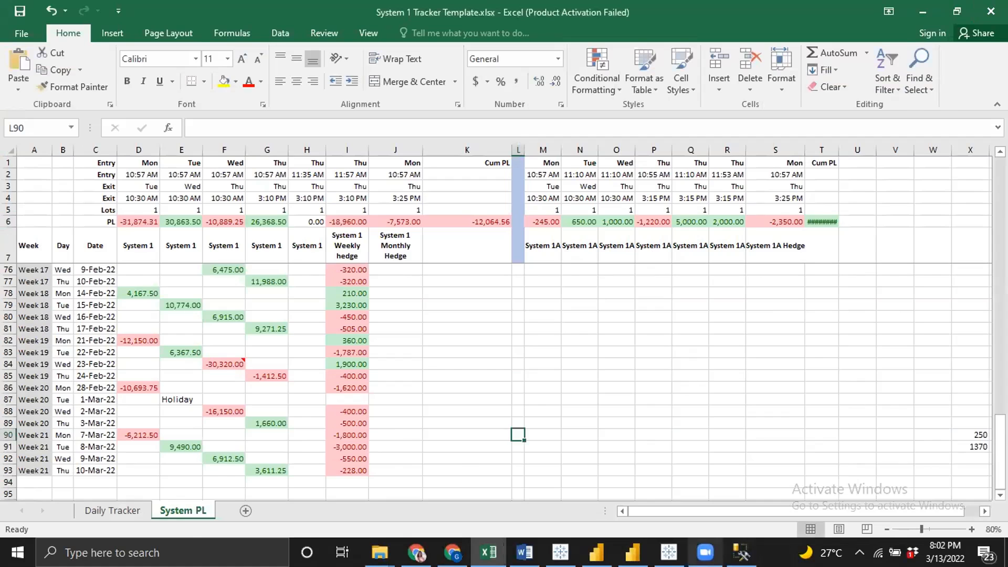
key(alt+Tab)
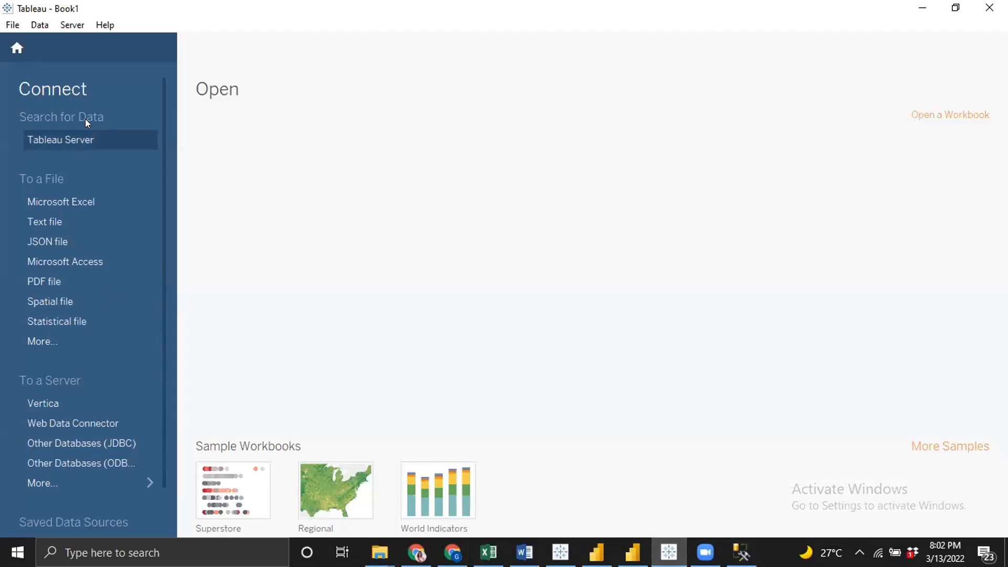
click(42, 342)
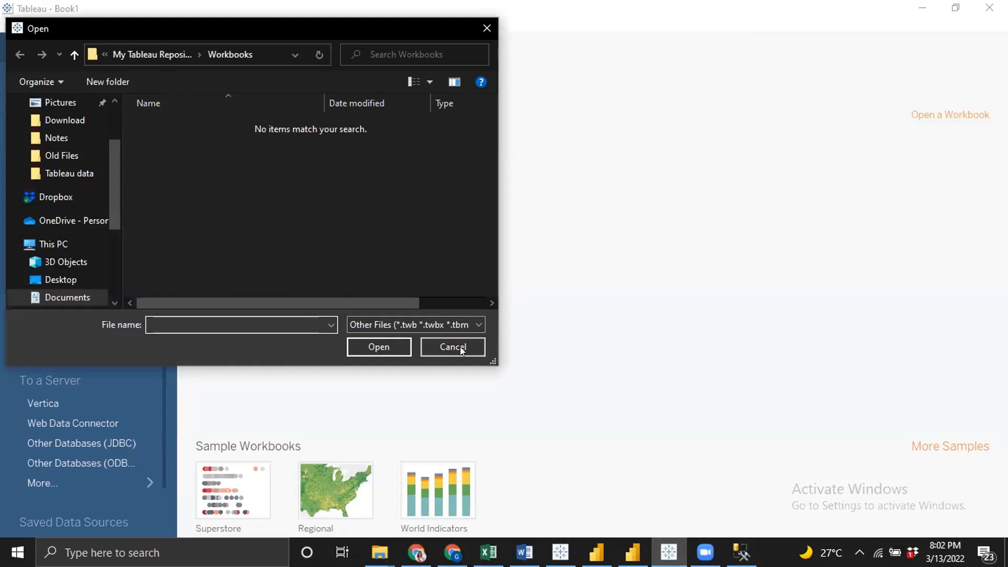
click(453, 347)
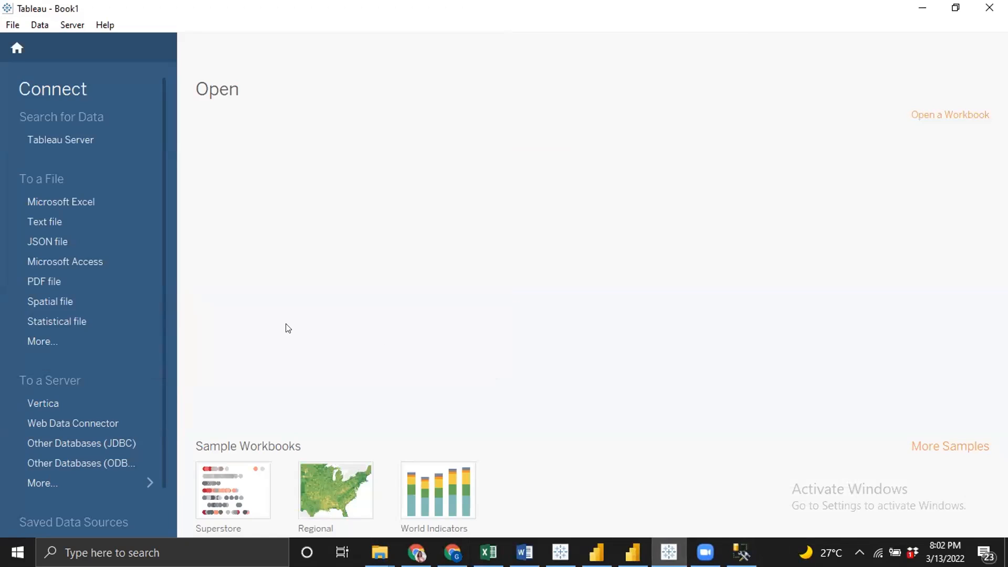
click(100, 423)
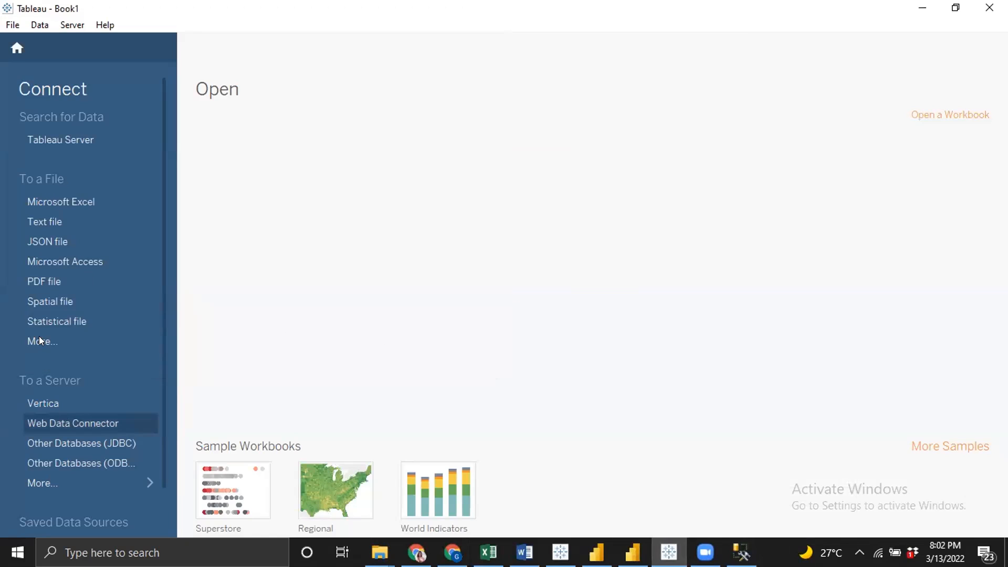
click(41, 343)
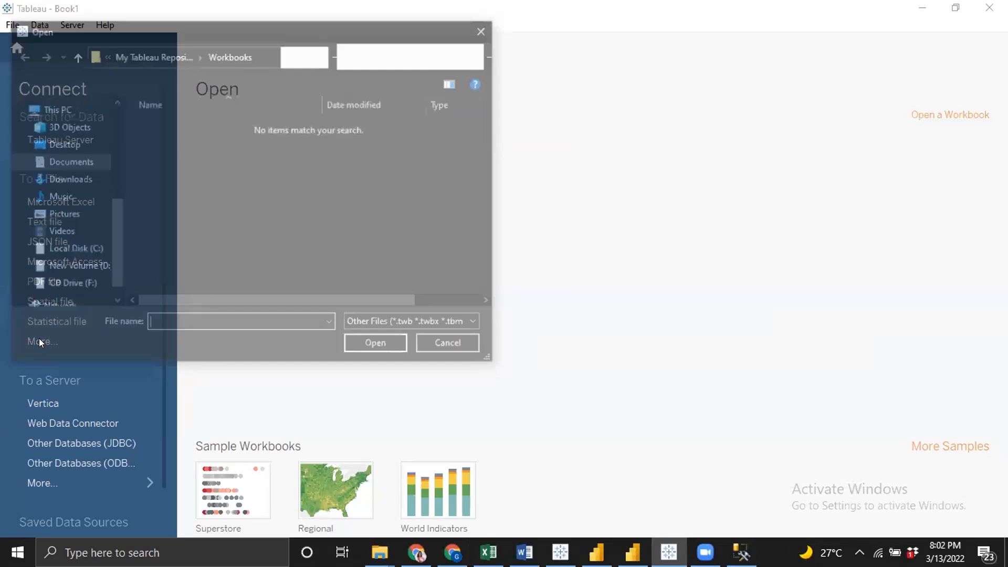
click(475, 343)
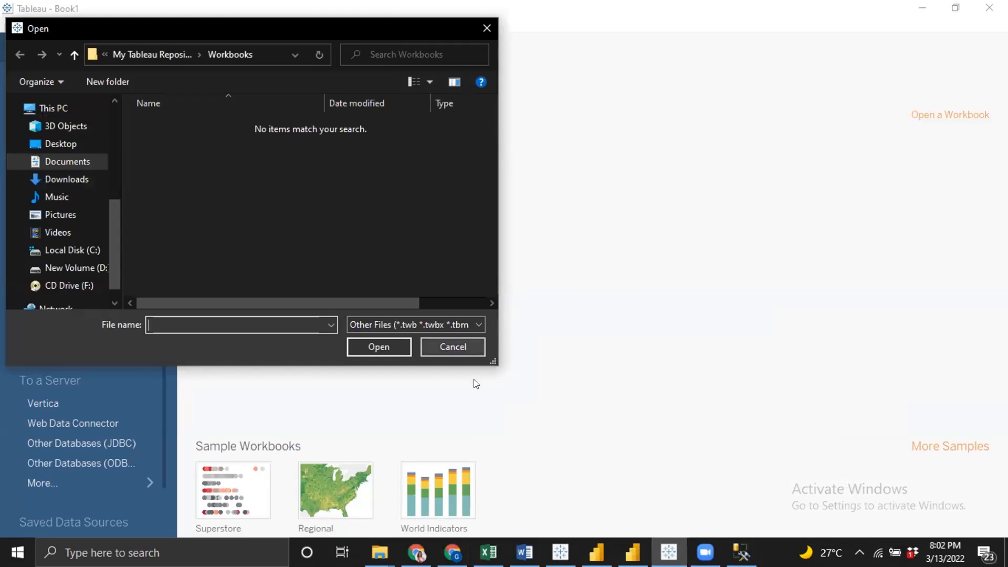
scroll(126, 246, down, 2)
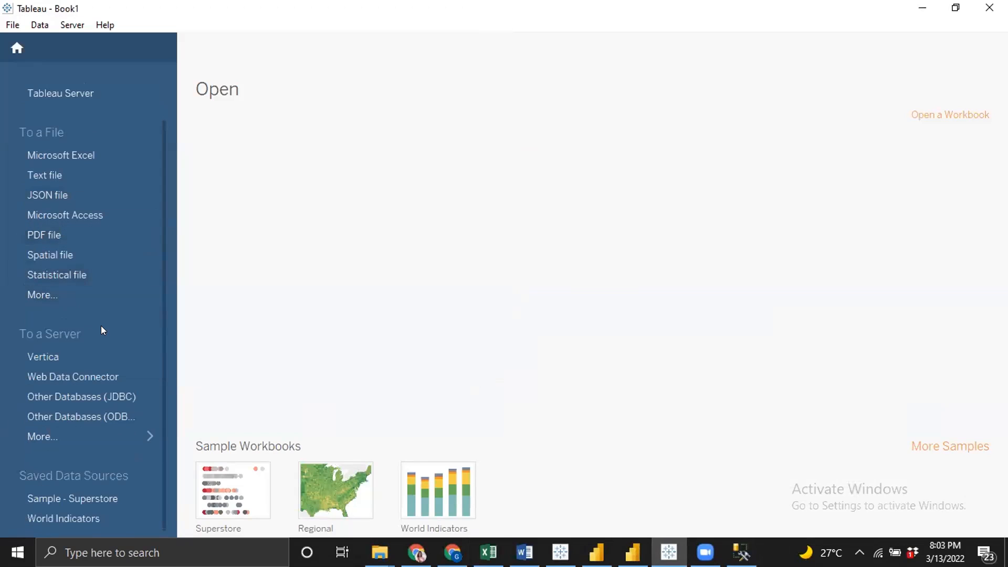
Open the Microsoft SQL Server connector from the full list of server connectors
click(59, 434)
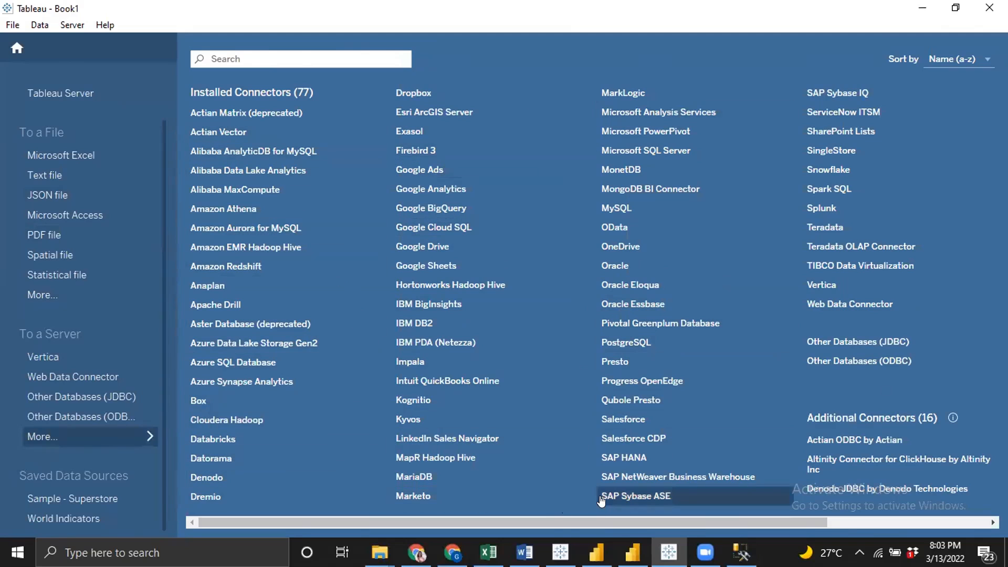
click(655, 152)
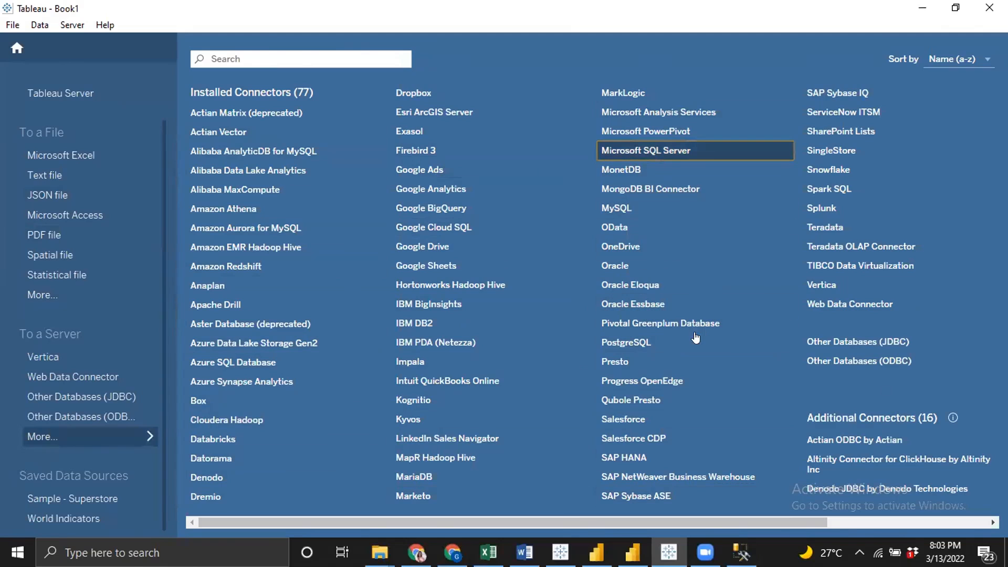
click(686, 157)
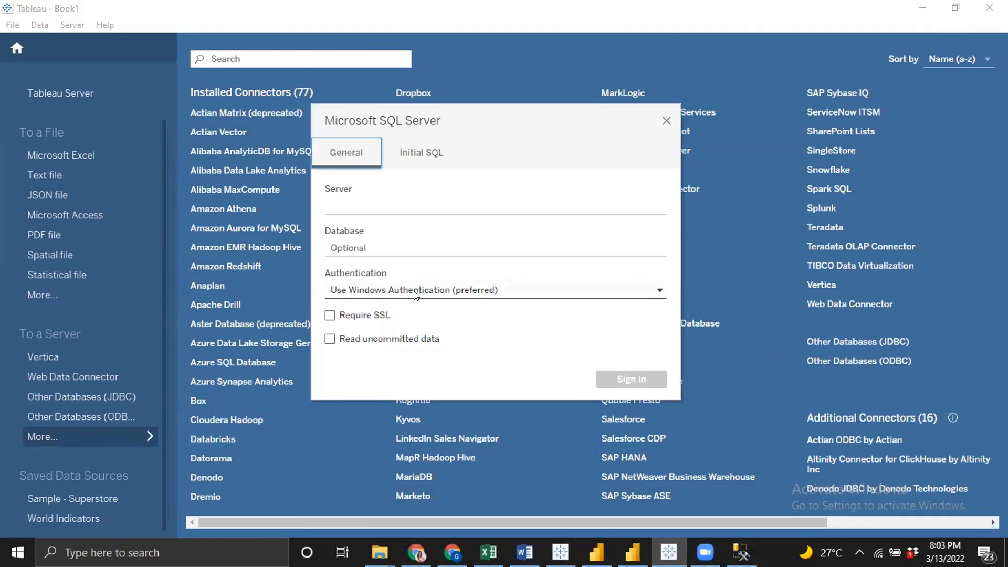
Look up the server name in SQL Server Management Studio's Connect to Server dialog for the Database Engine
key(alt+Tab)
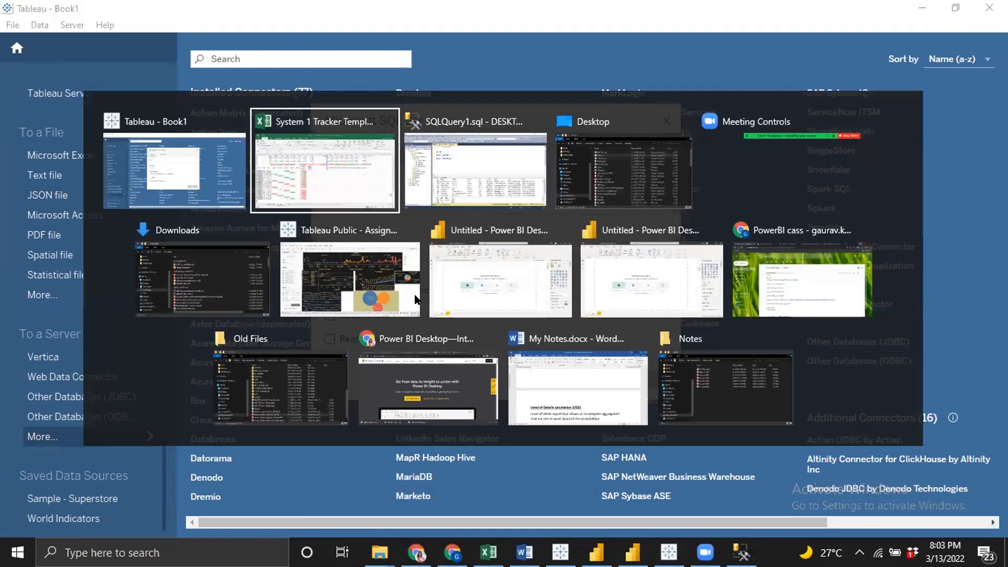
click(465, 160)
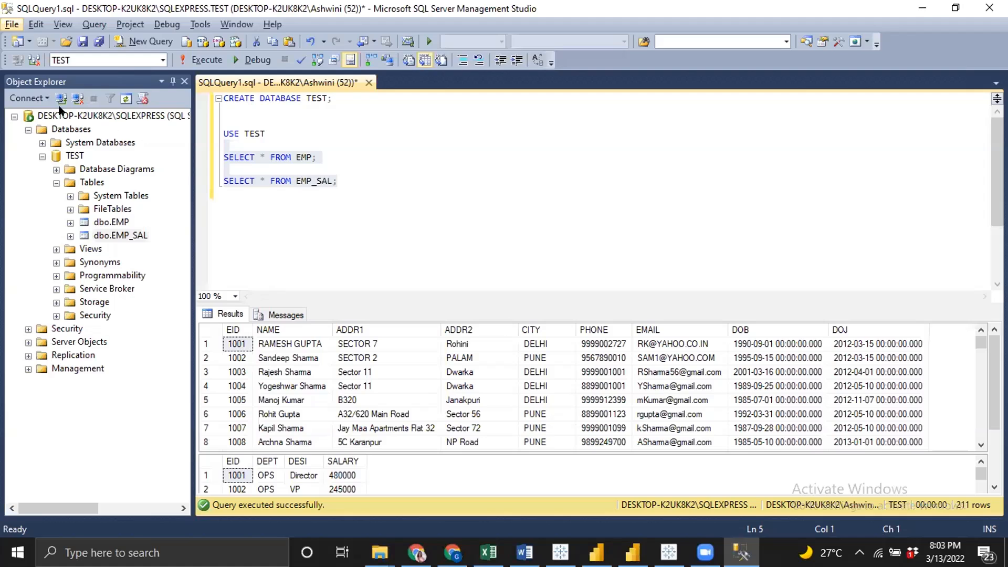
click(40, 97)
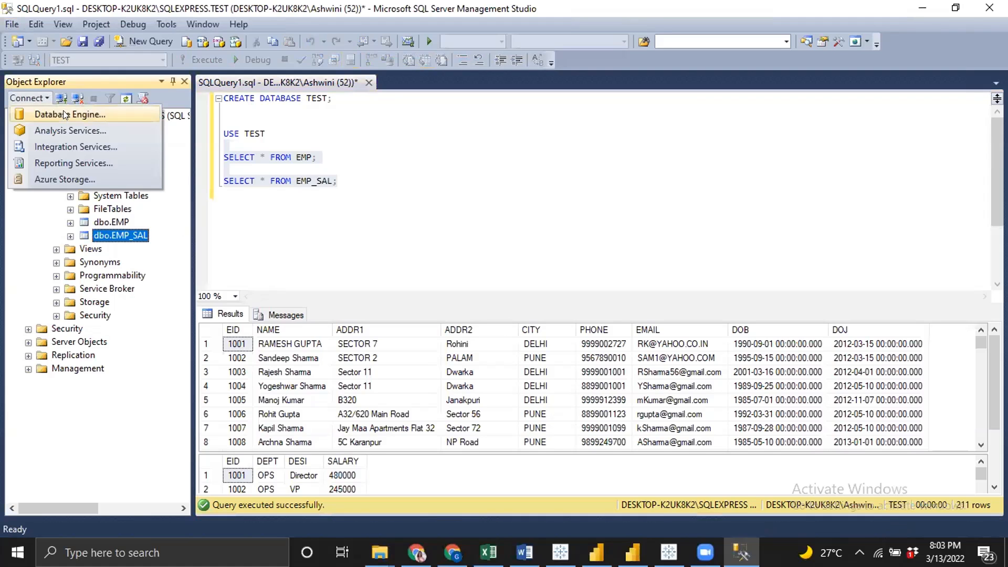
click(53, 111)
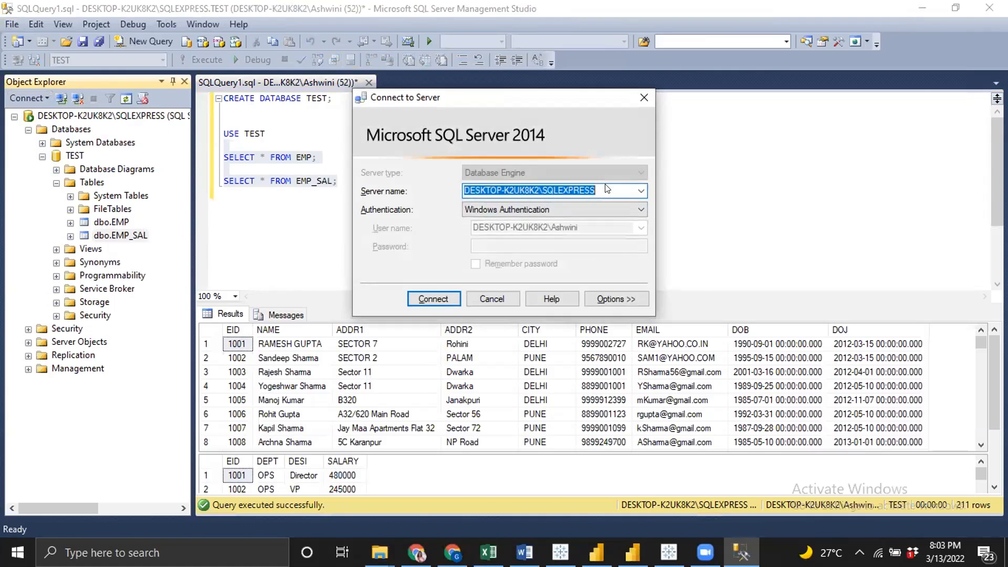
key(alt+Tab)
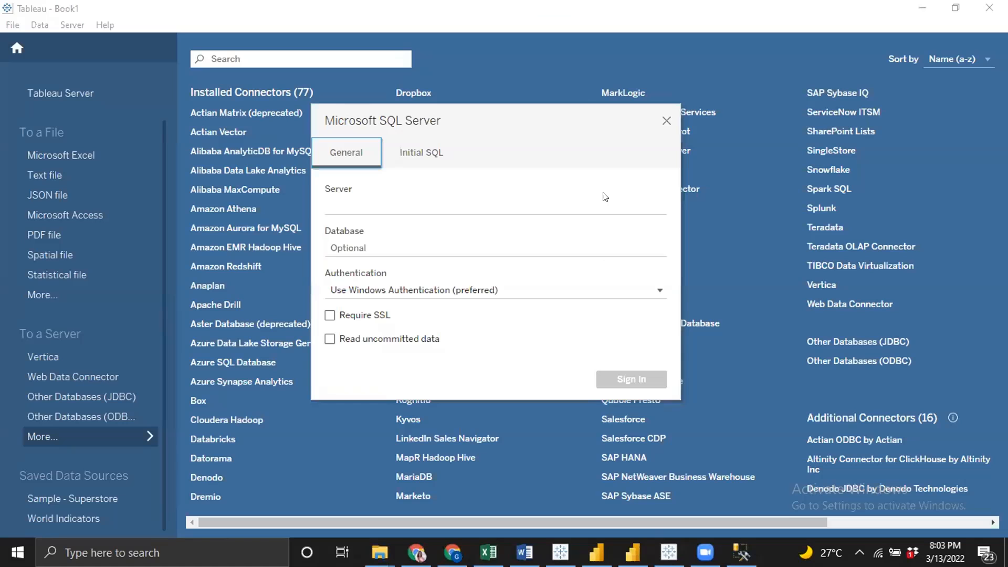
Set the server to DESKTOP-K2UK8K2\SQLEXPRESS with Windows authentication and sign in
click(392, 198)
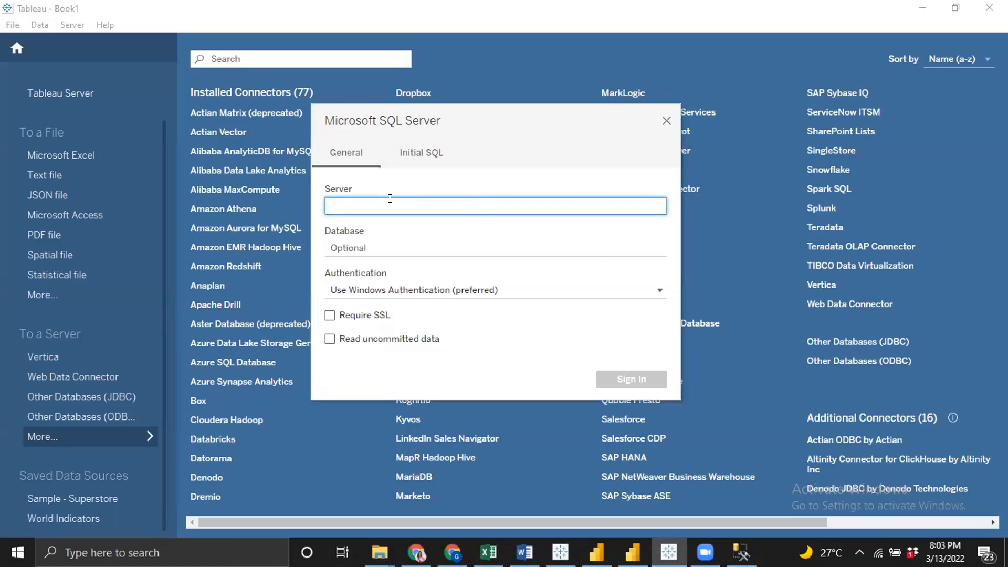
text(DESKTOP-K2UK8K2\SQLEXPRESS)
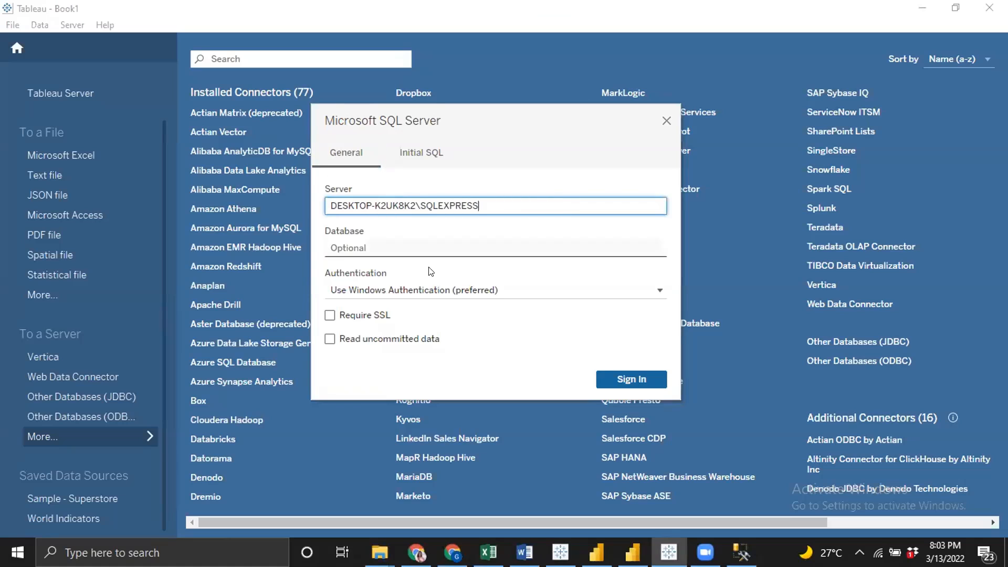
click(638, 380)
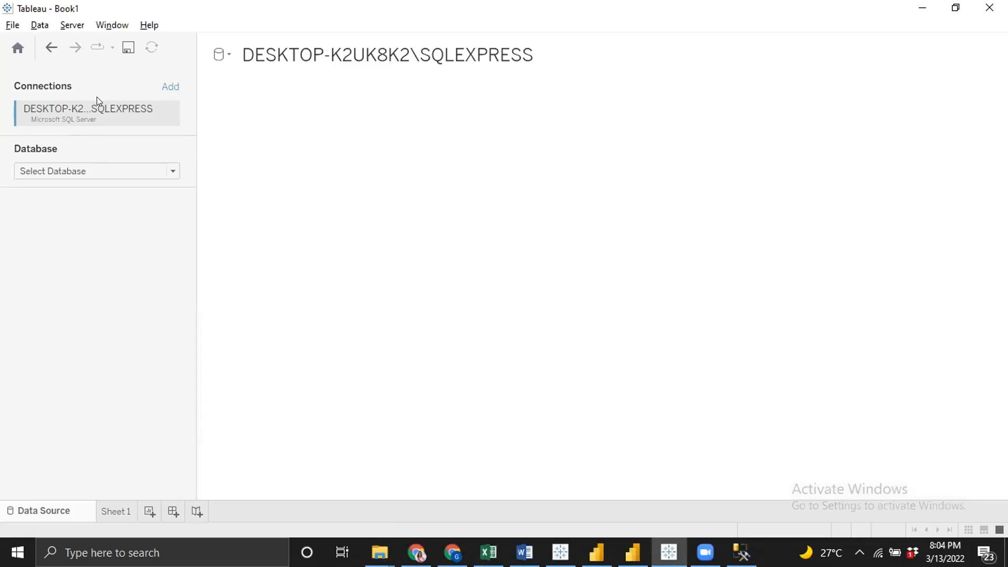
Select the TEST database for the SQL Server connection
click(136, 174)
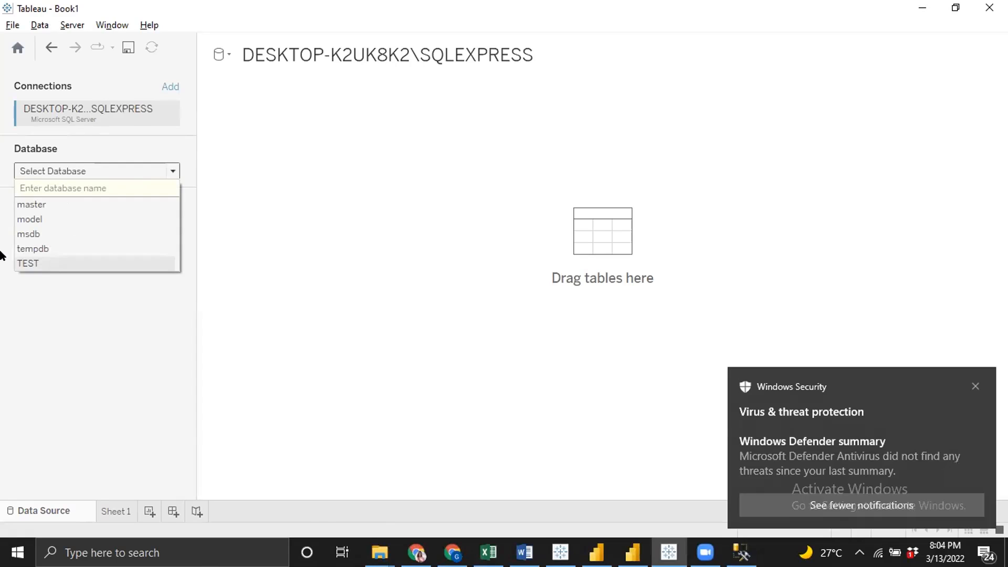
click(53, 266)
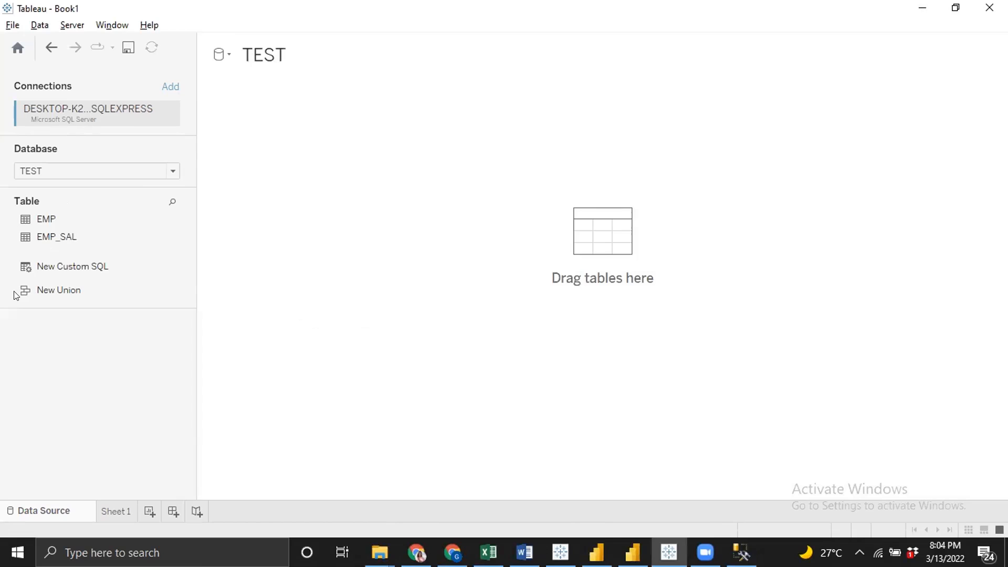
Add the EMP table to the data source canvas and update the data preview
drag(43, 219, 331, 235)
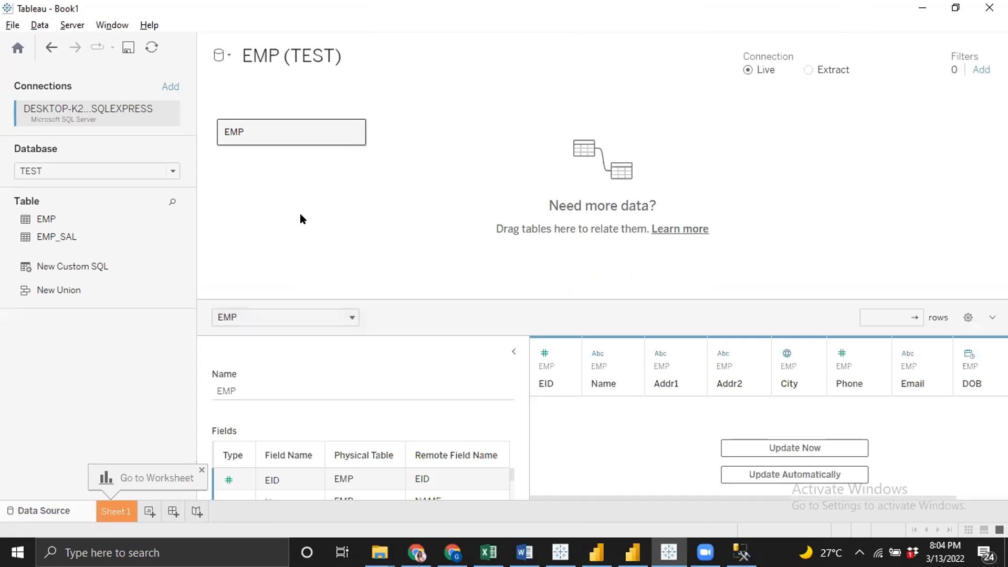
click(514, 352)
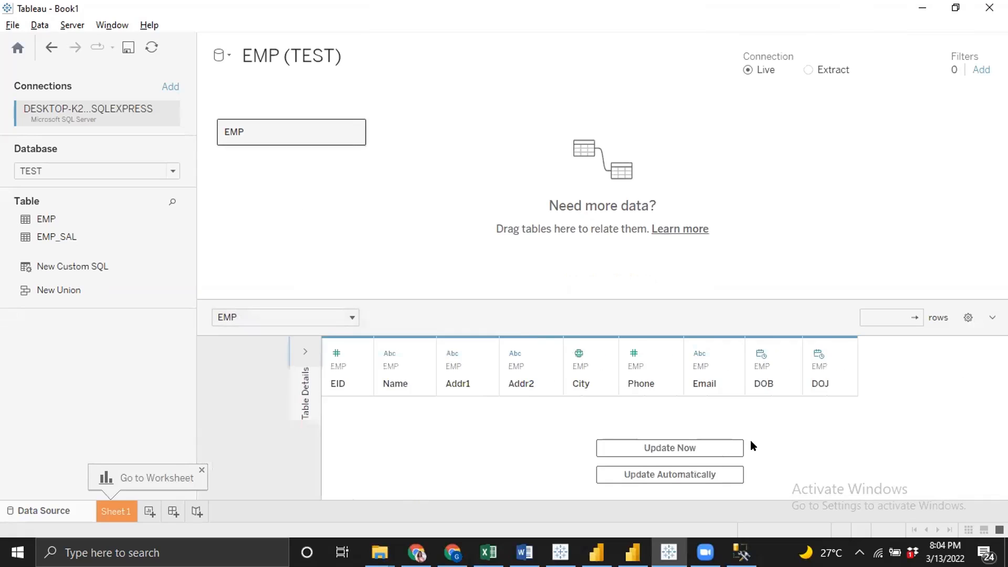
click(676, 472)
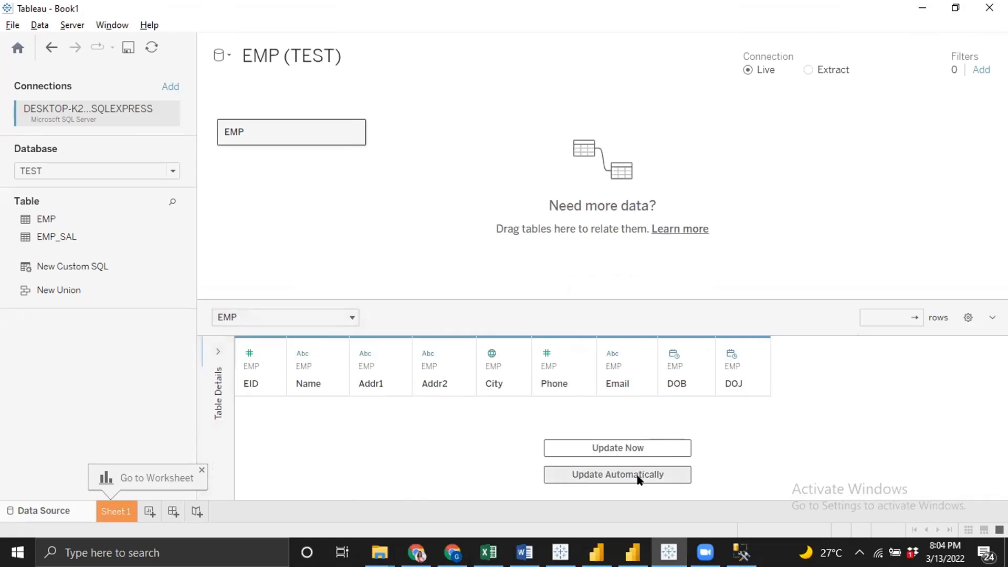
click(628, 451)
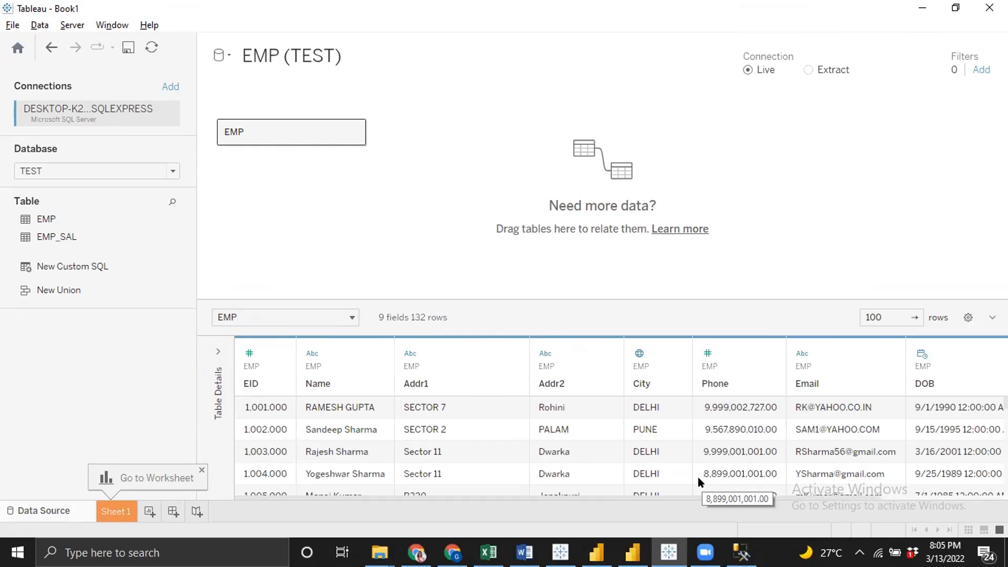
Open Sheet 1 and examine the EMP fields listed in the data pane
click(115, 509)
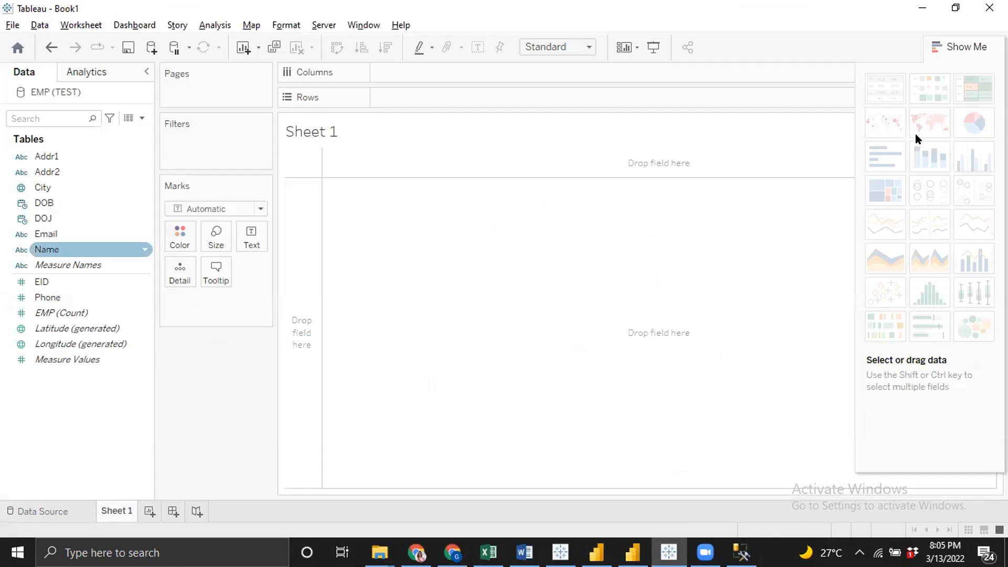
click(99, 359)
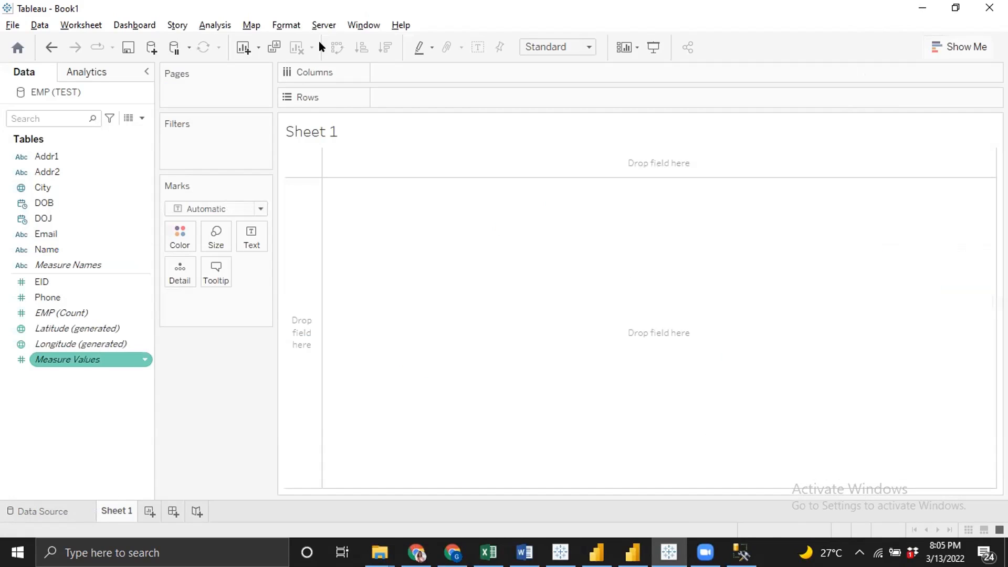
click(134, 171)
click(48, 203)
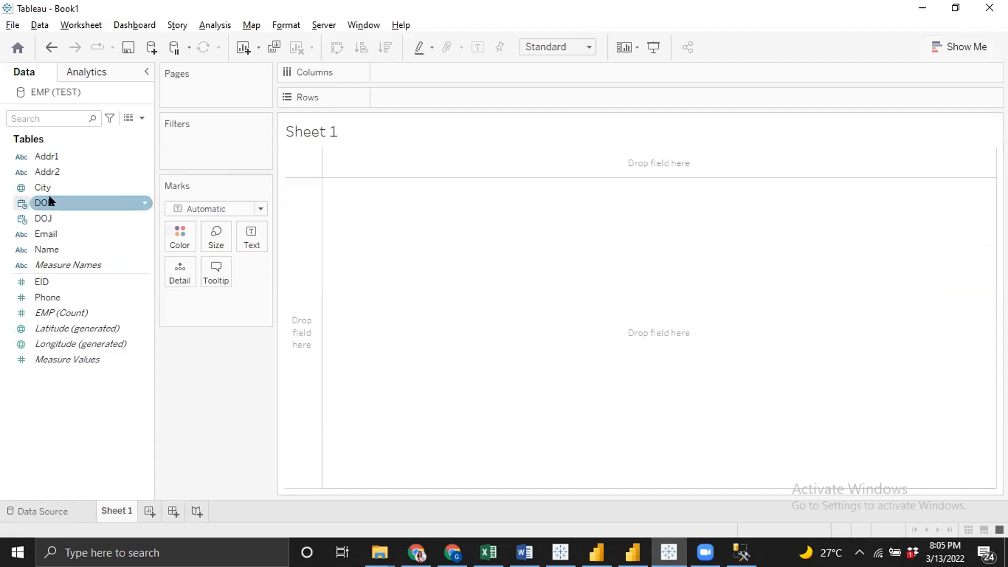
click(71, 327)
click(74, 265)
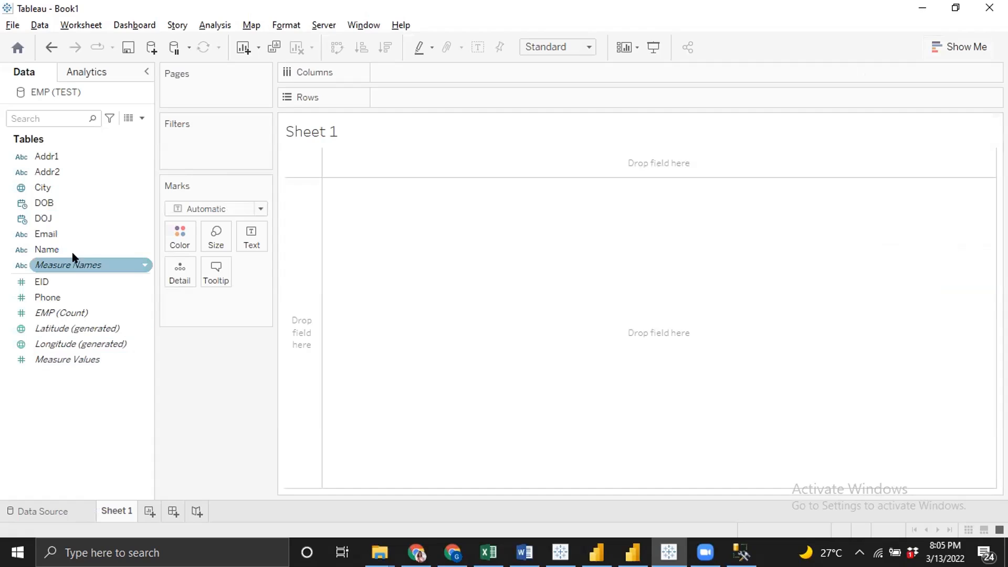
click(62, 290)
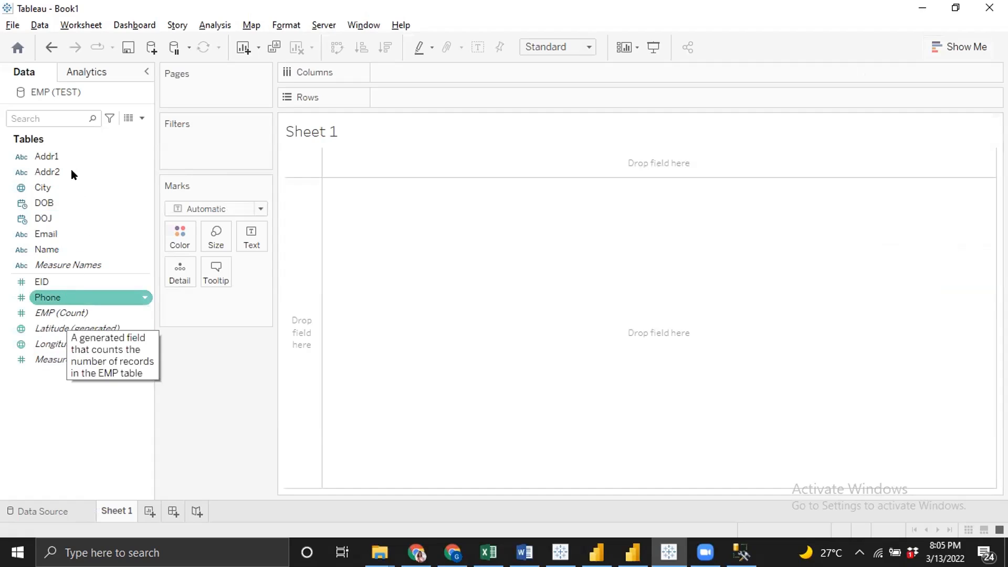
click(67, 281)
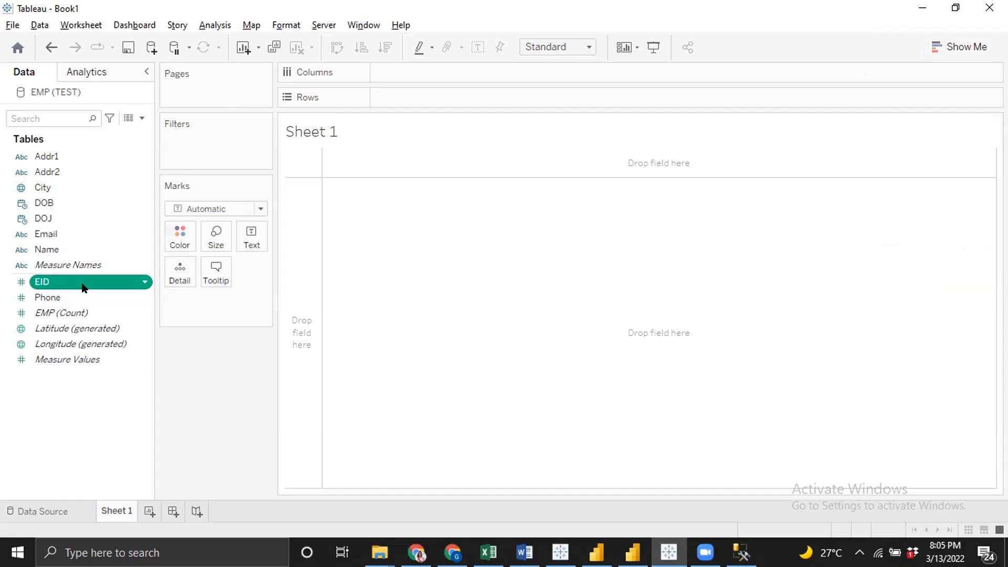
click(80, 281)
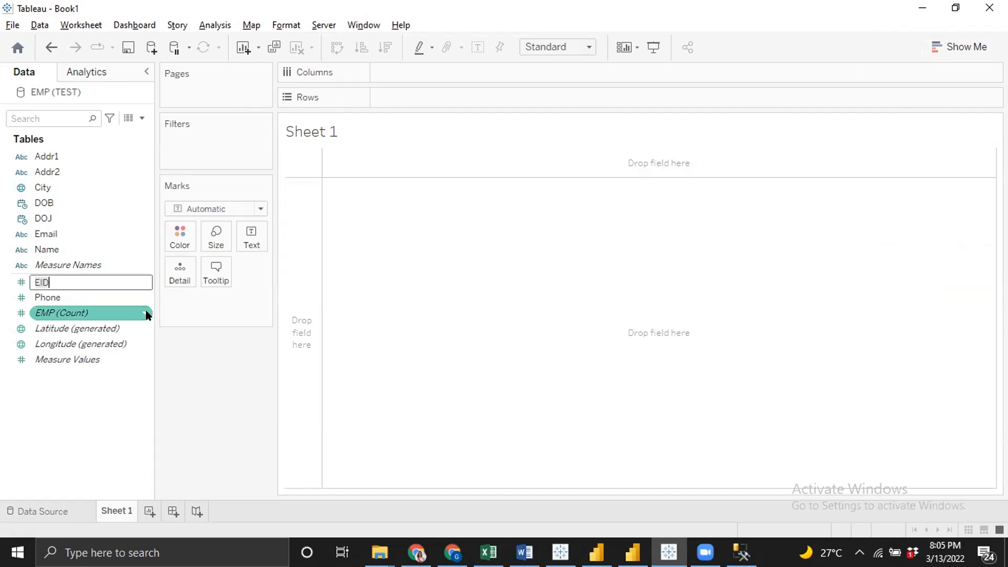
key(Return)
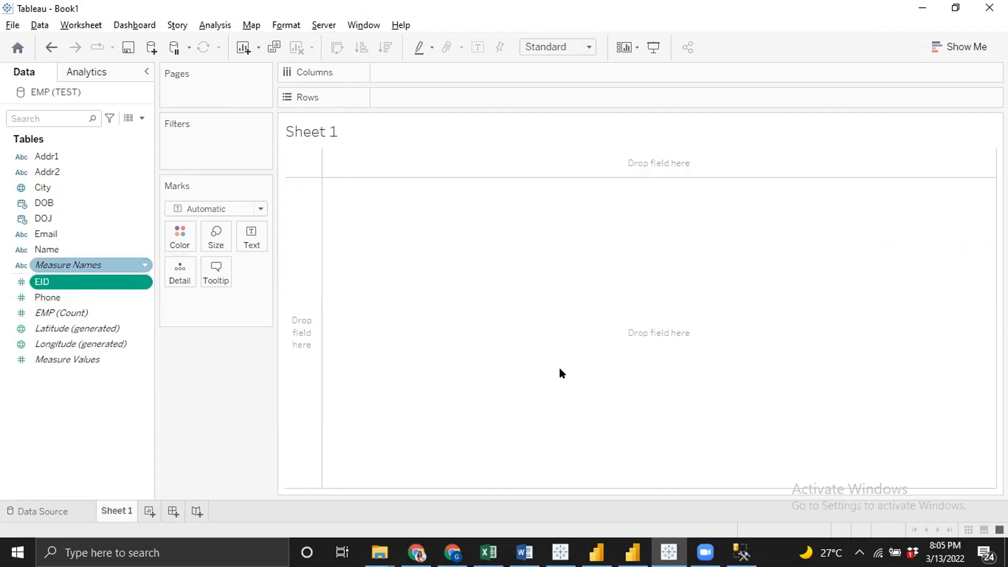
Put the EID field on Rows to build a bar chart
key(F2)
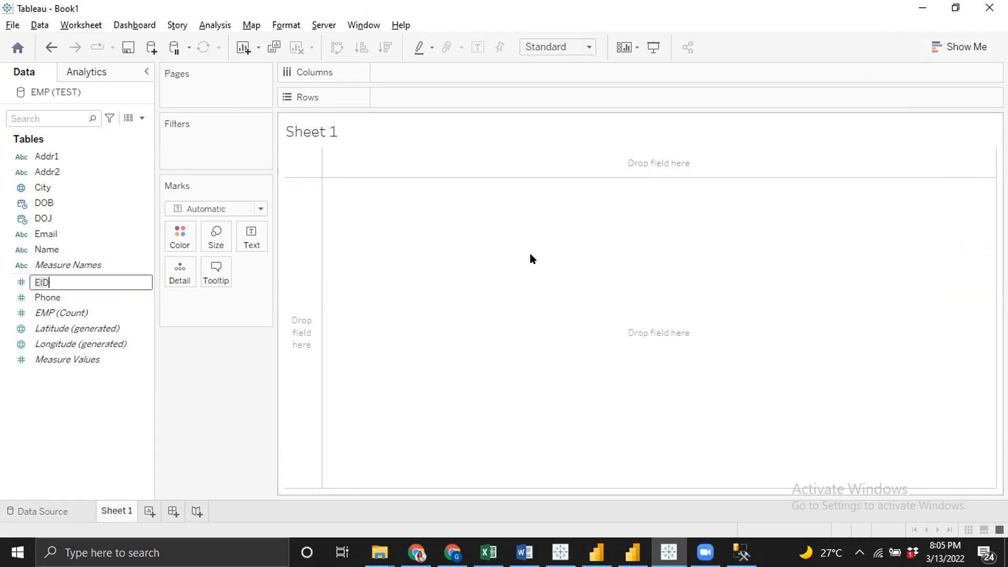
key(Return)
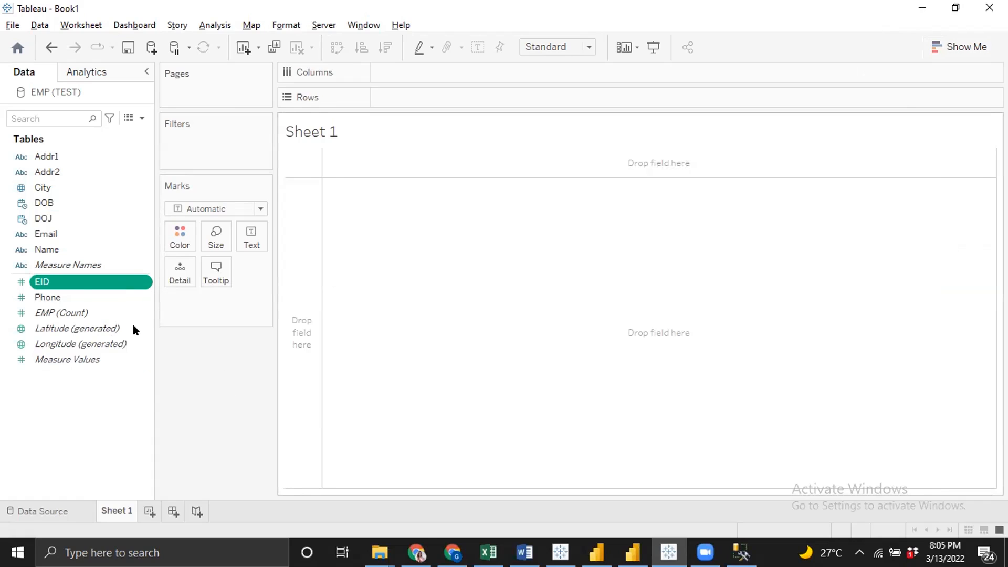
drag(77, 279, 502, 103)
drag(403, 90, 427, 101)
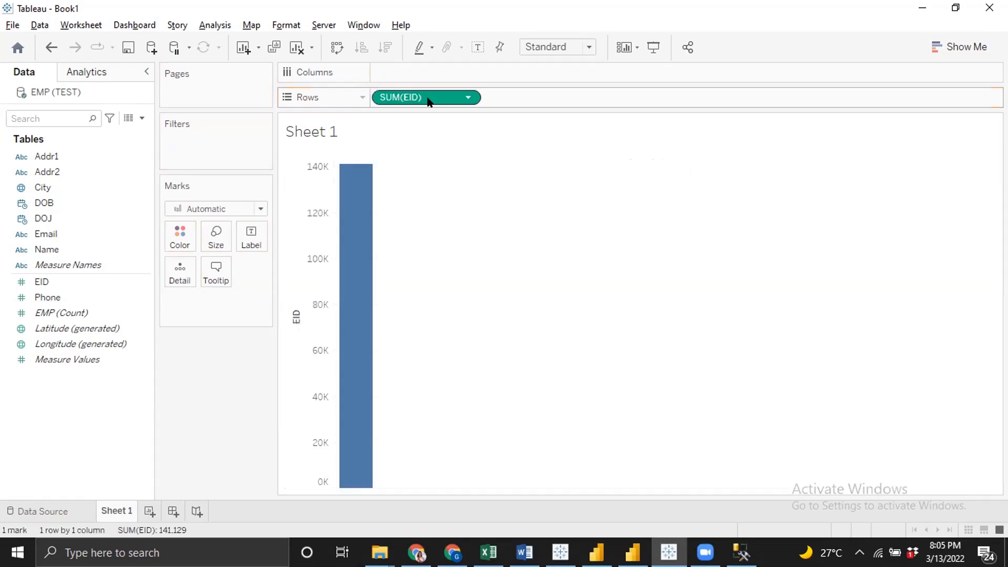
Add City to the view and swap rows and columns so bars run horizontally per city
click(42, 187)
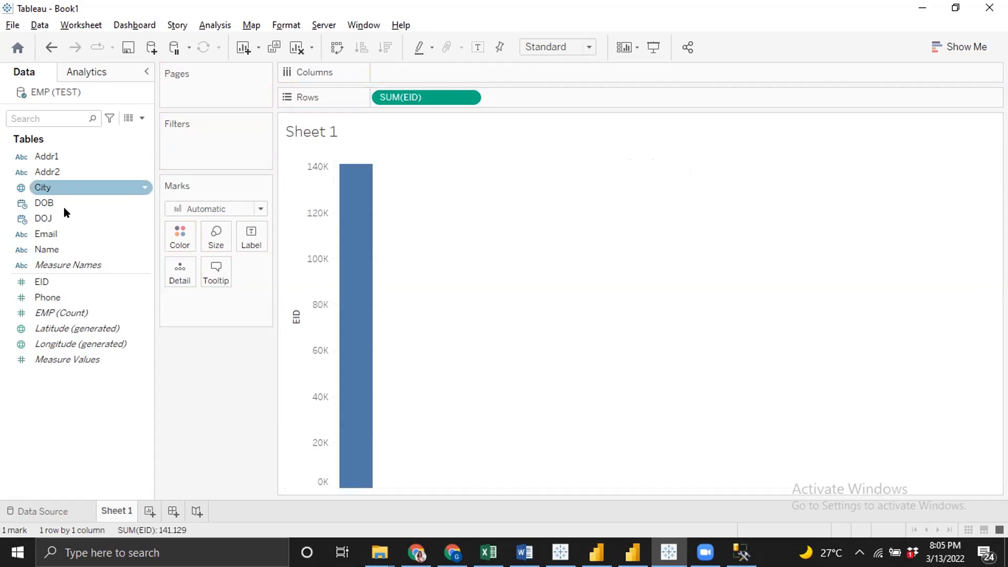
click(108, 249)
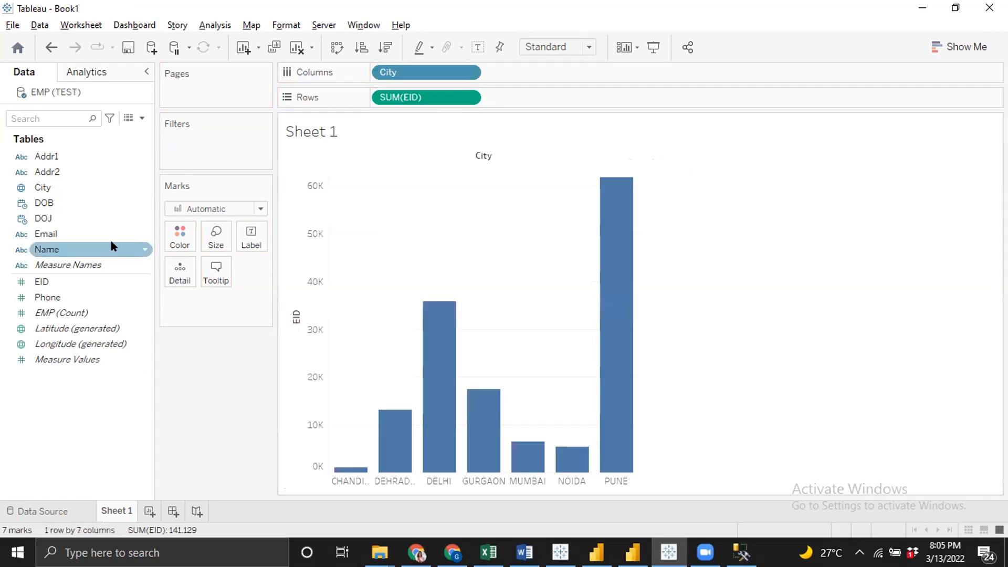
click(125, 233)
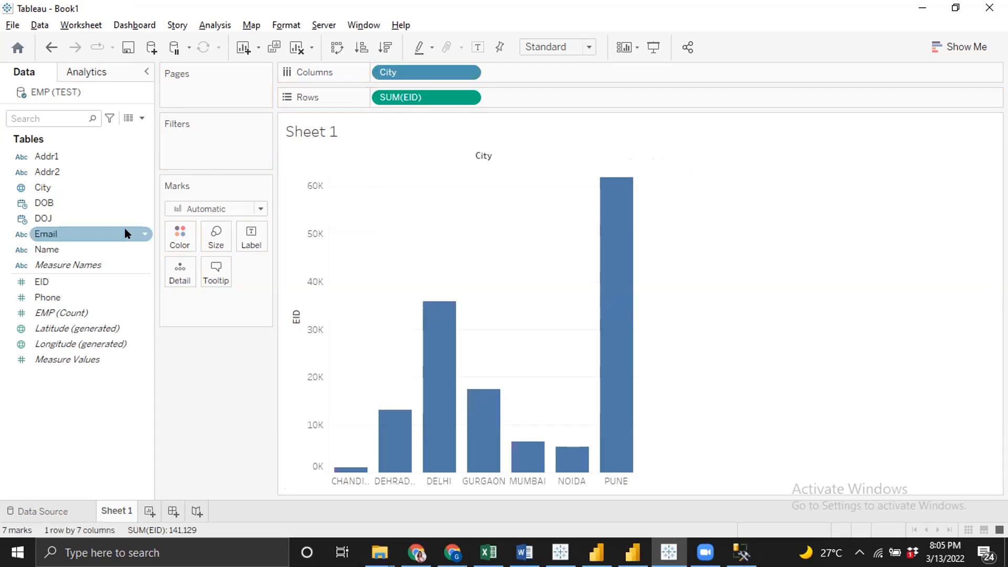
key(ctrl+w)
click(530, 157)
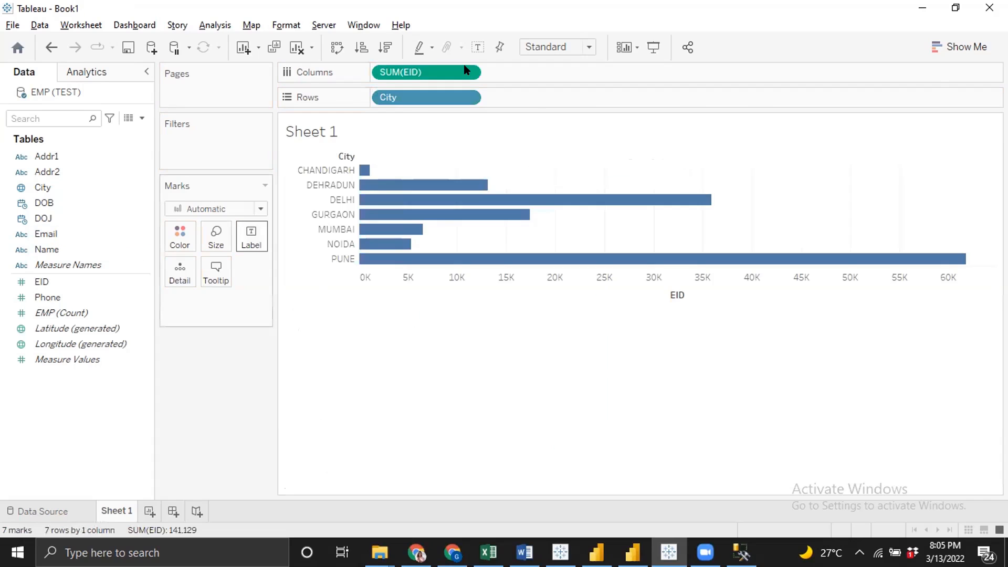
Change the EID measure's aggregation to Count
click(467, 77)
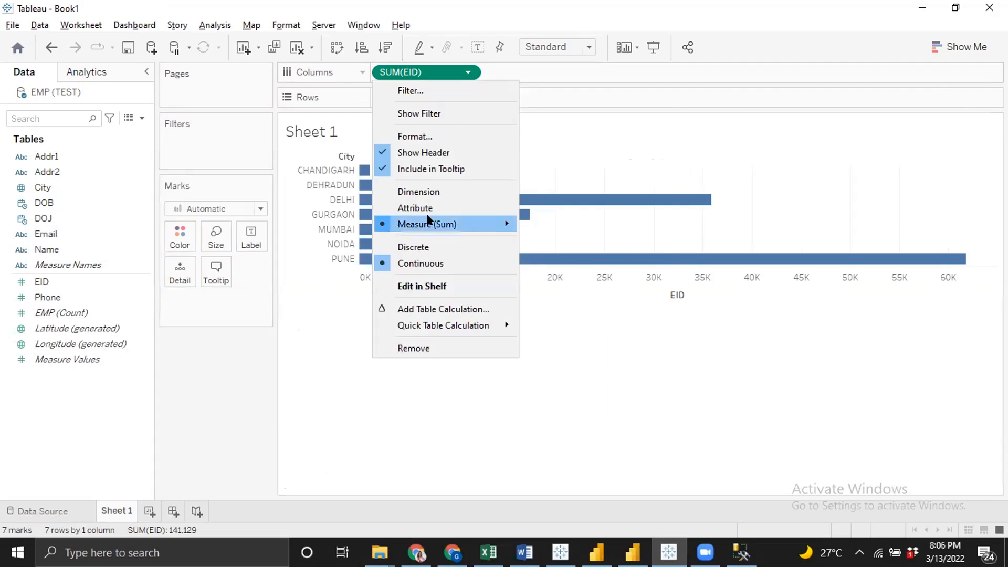
mouse_move(428, 220)
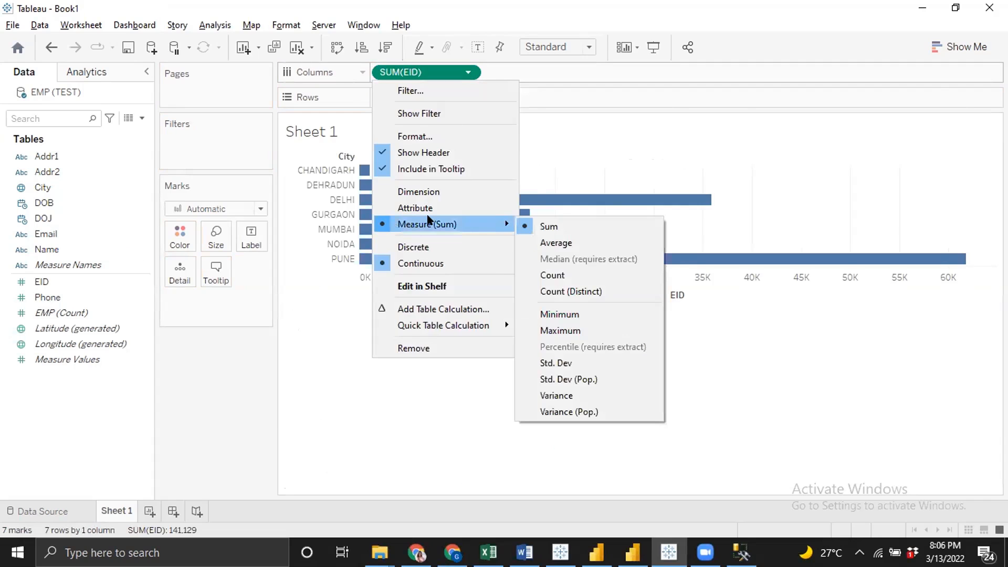
click(558, 273)
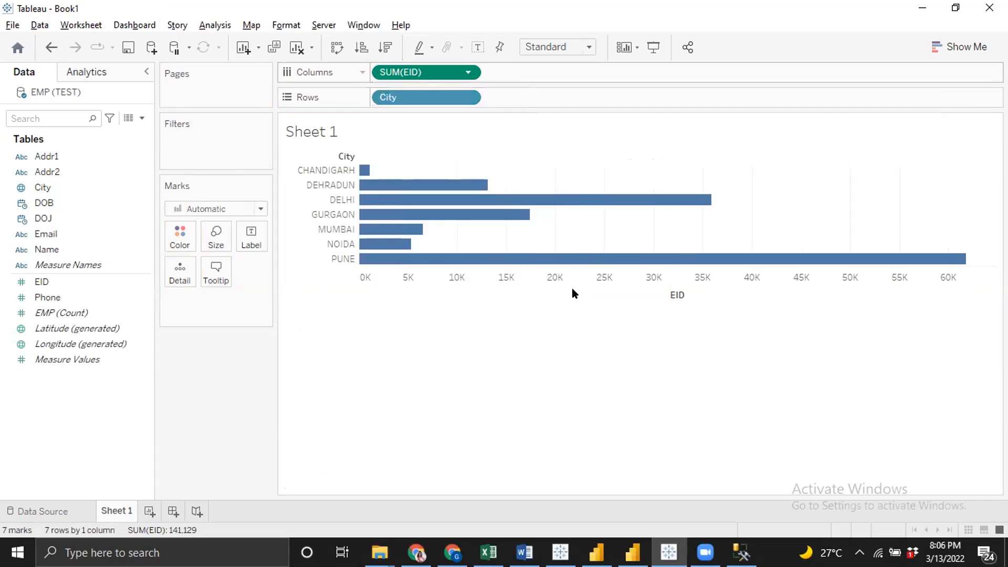
mouse_move(581, 258)
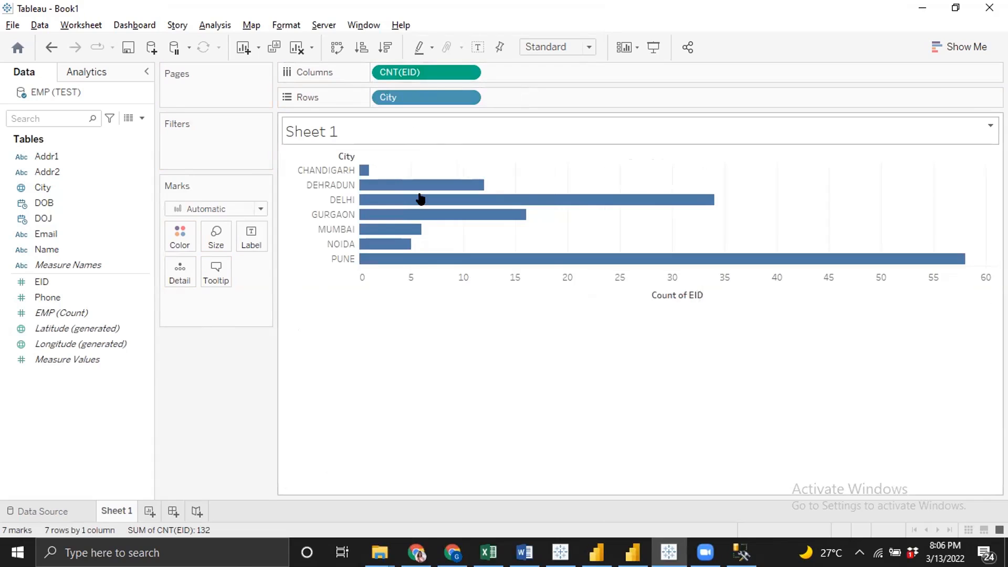
Sort the city bars in descending order and fit the view to Entire View
click(389, 48)
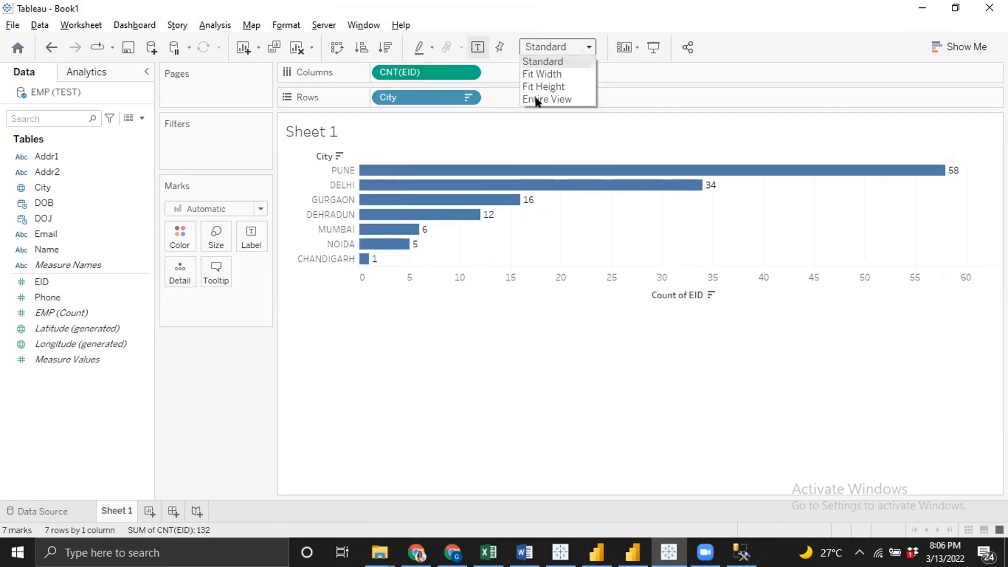
click(535, 102)
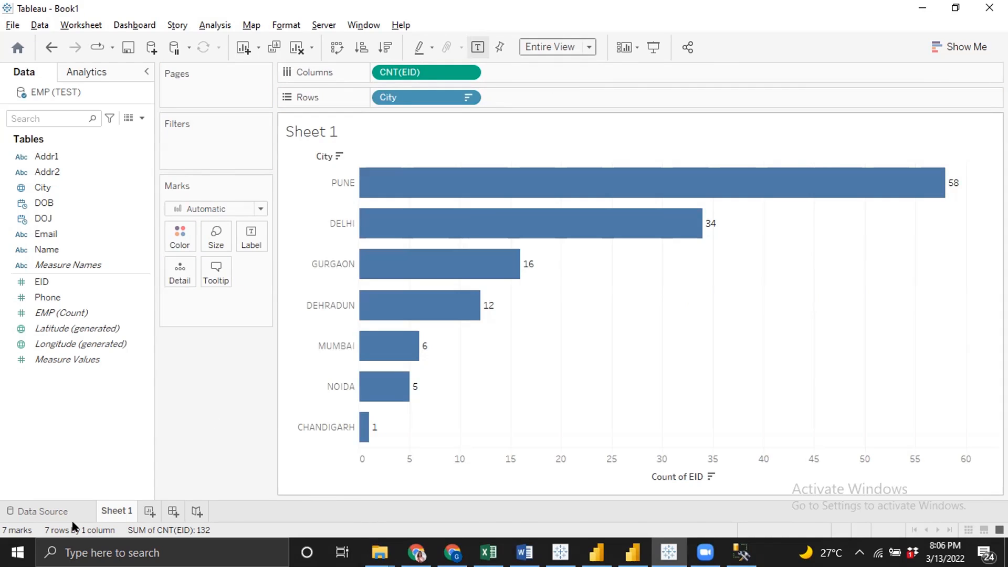
Open the EMP logical table on the data source page, join EMP_SAL to EMP, and update the preview automatically
click(50, 515)
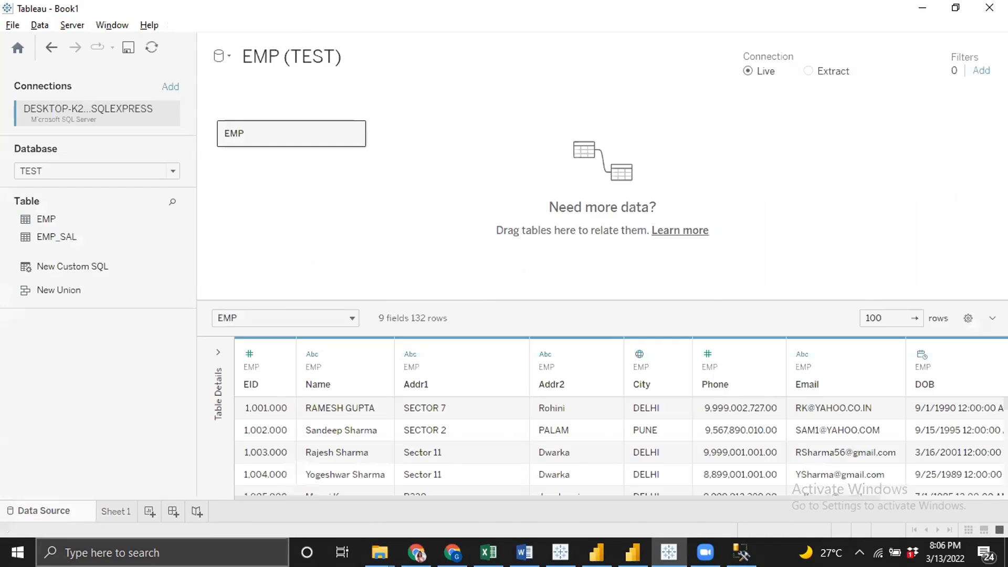
double_click(334, 138)
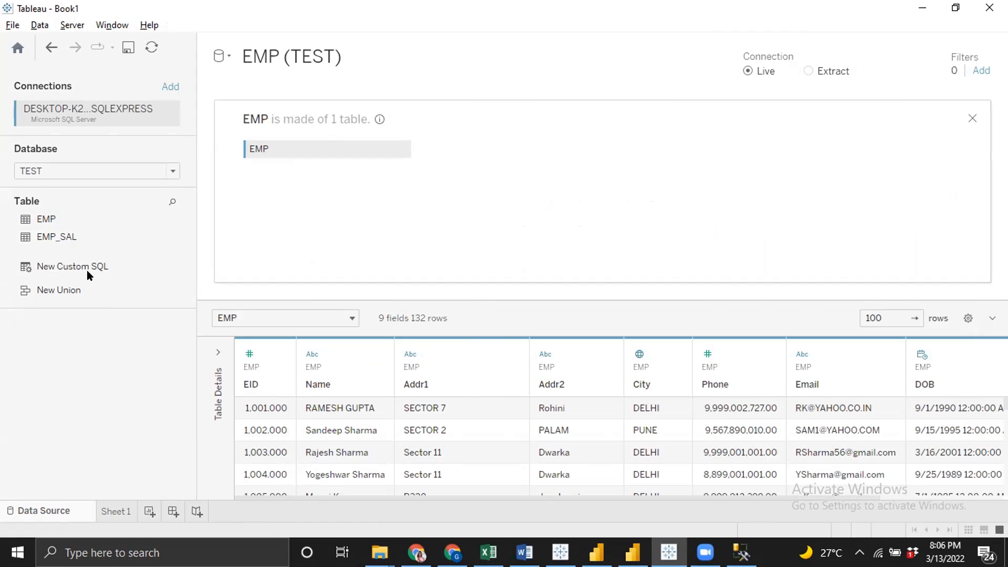
drag(62, 236, 278, 167)
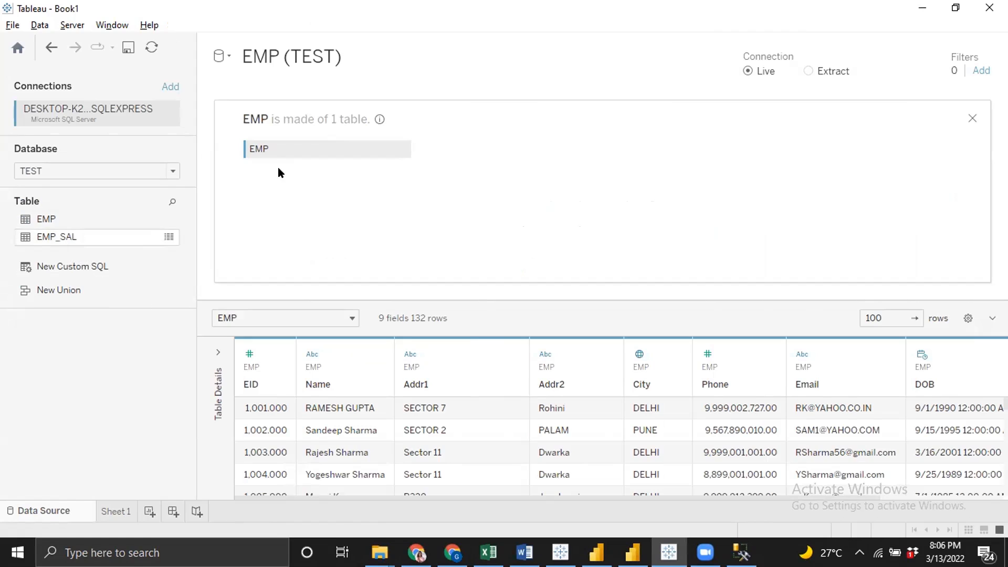
drag(46, 235, 566, 181)
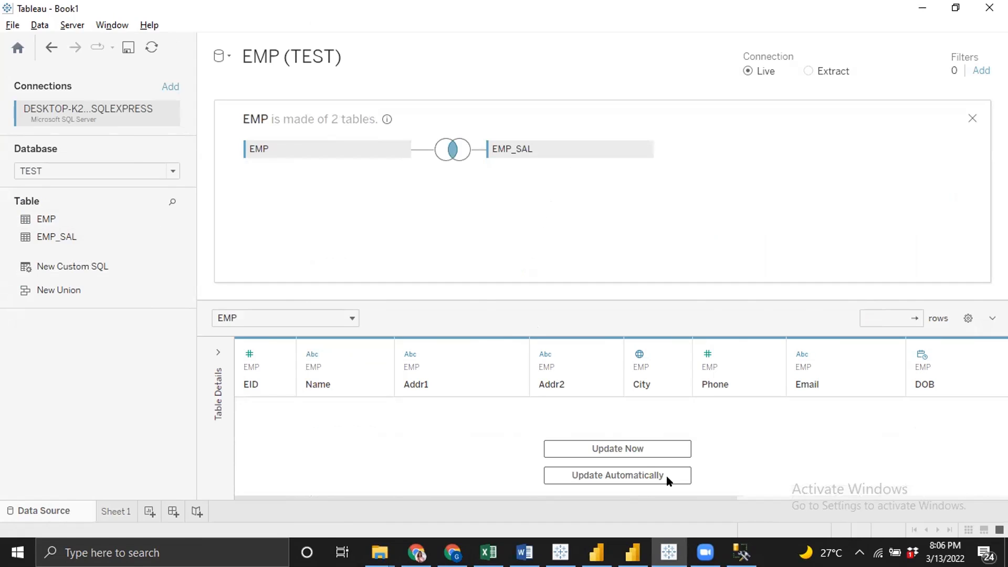
click(627, 476)
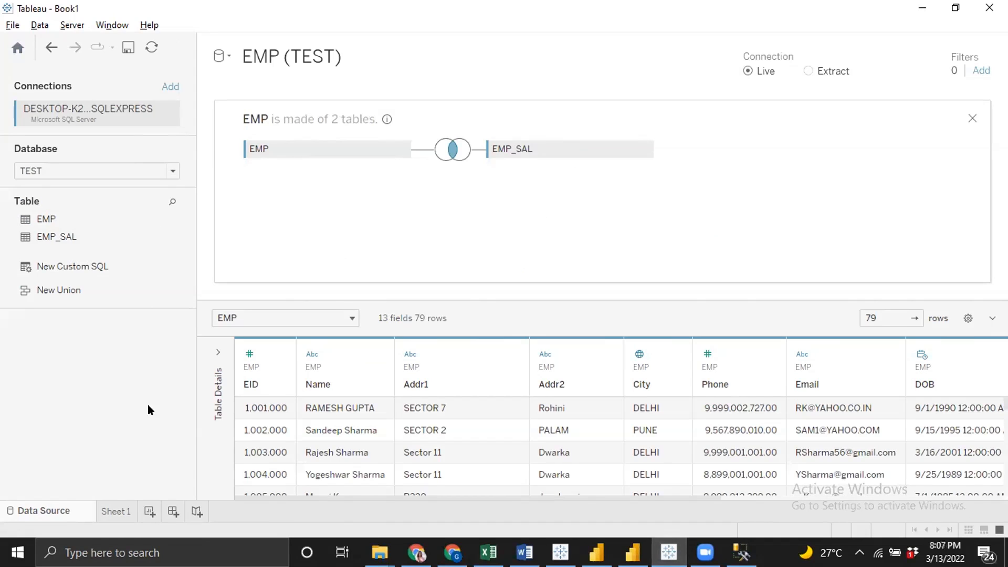
Return to Sheet 1 and try colouring the city bars by Dept, then remove Dept from the marks again
click(116, 512)
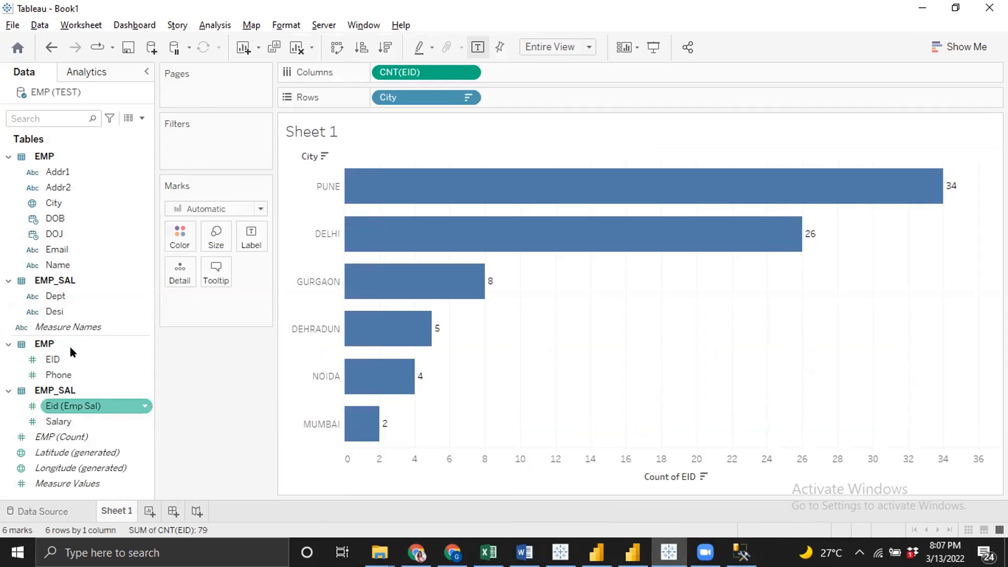
drag(53, 295, 179, 232)
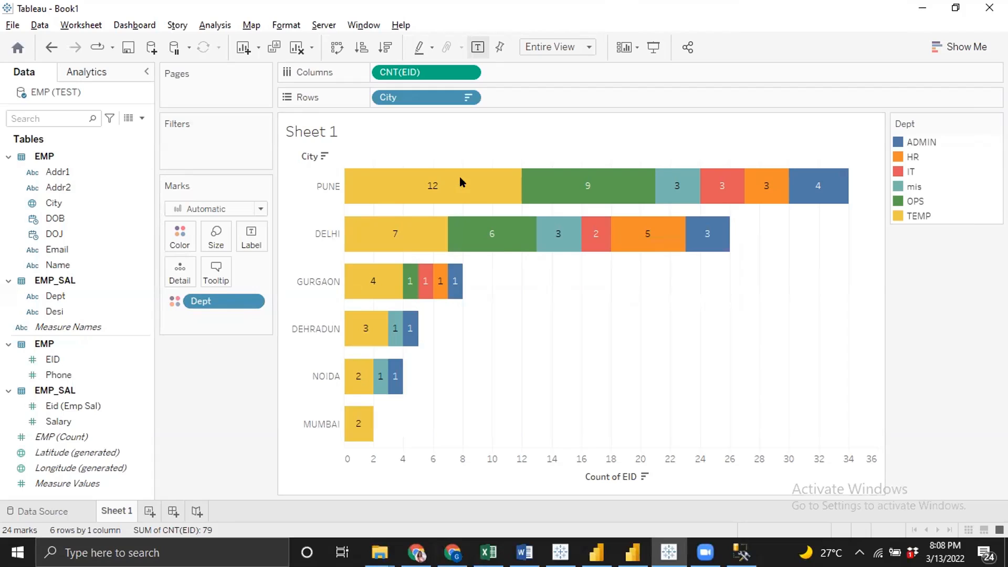
drag(212, 301, 243, 374)
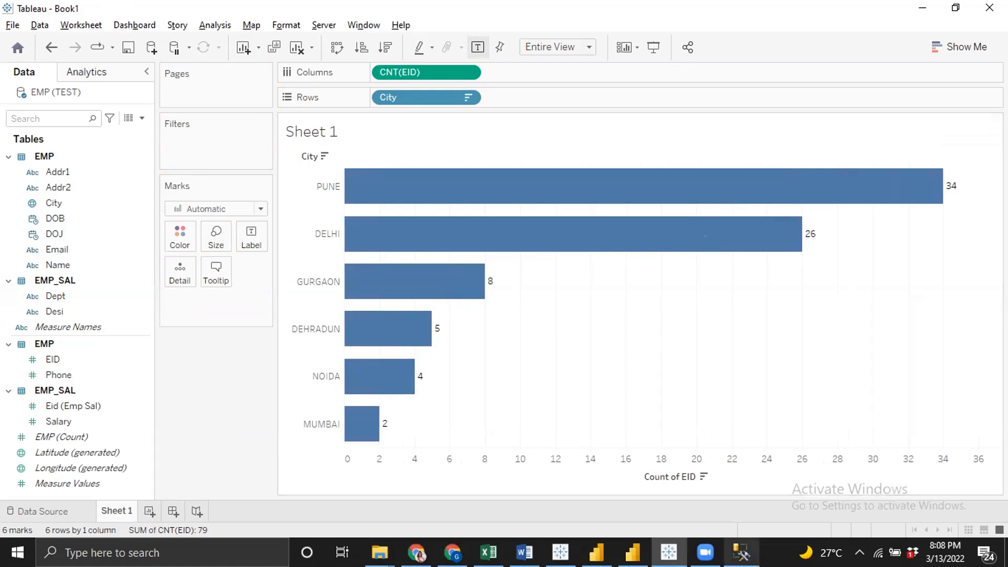
Switch to SQL Server Management Studio and cancel the Connect to Server dialog
click(742, 552)
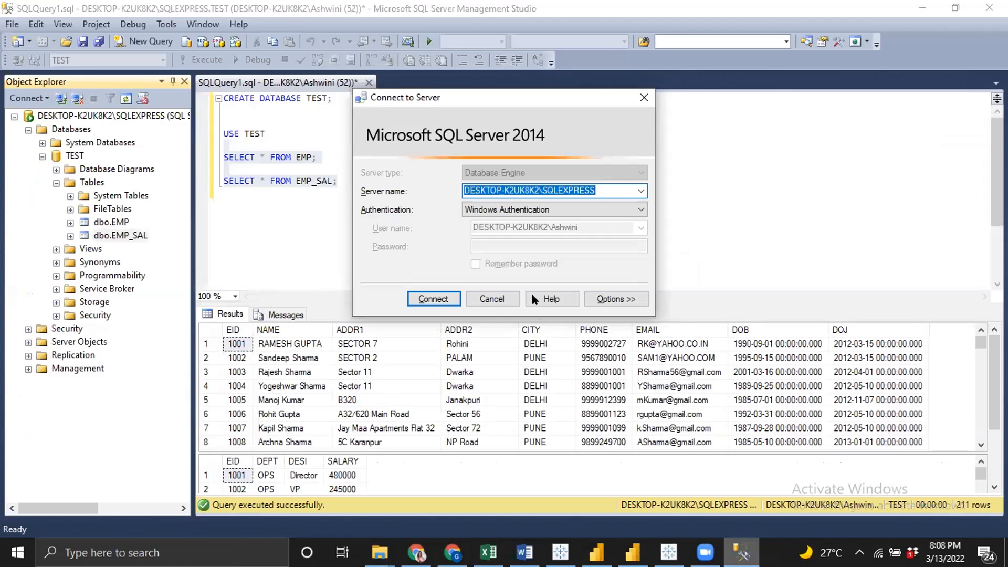
click(492, 299)
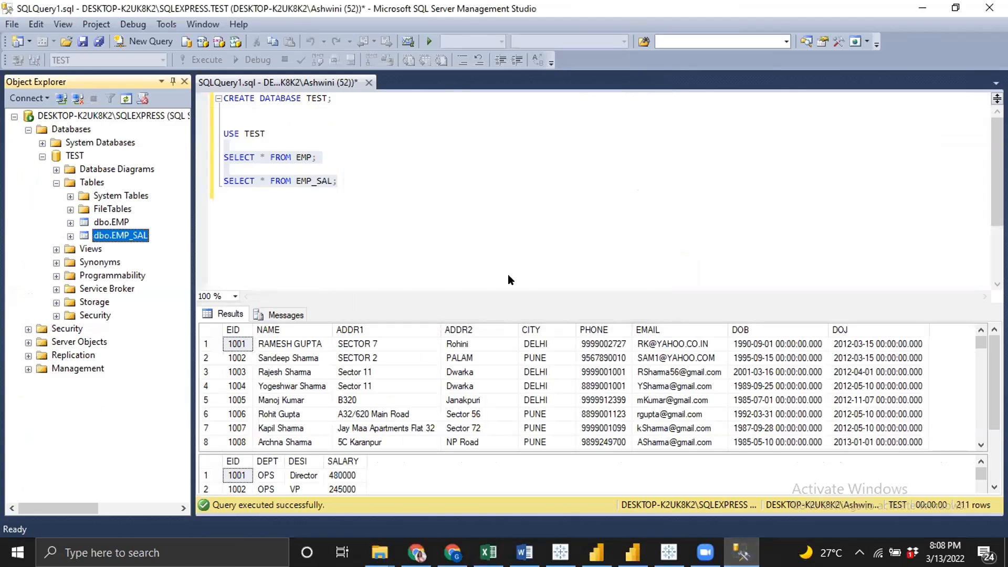
Switch back to Tableau to inspect the per-city employee counts, then return to the query editor
key(alt+Tab)
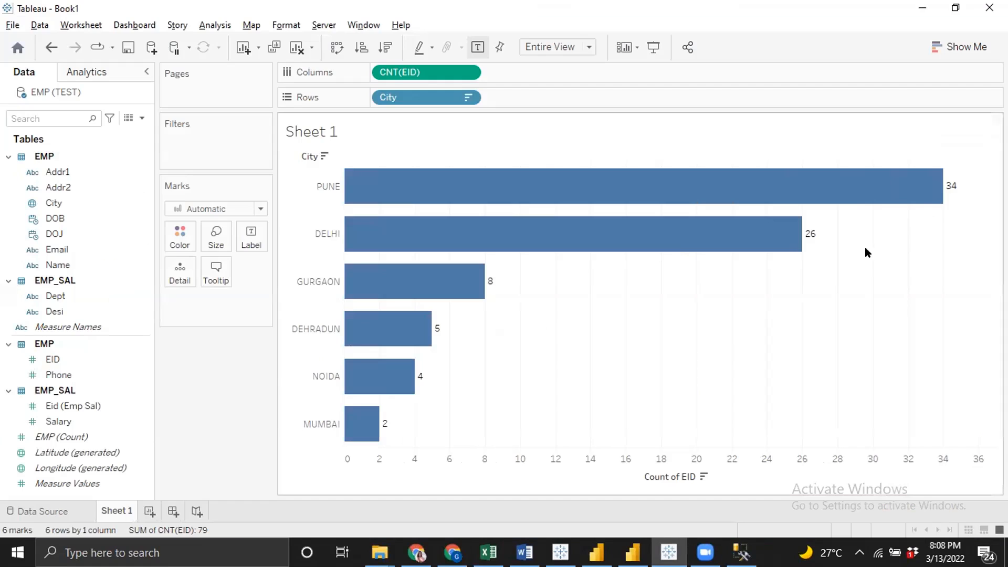
mouse_move(935, 189)
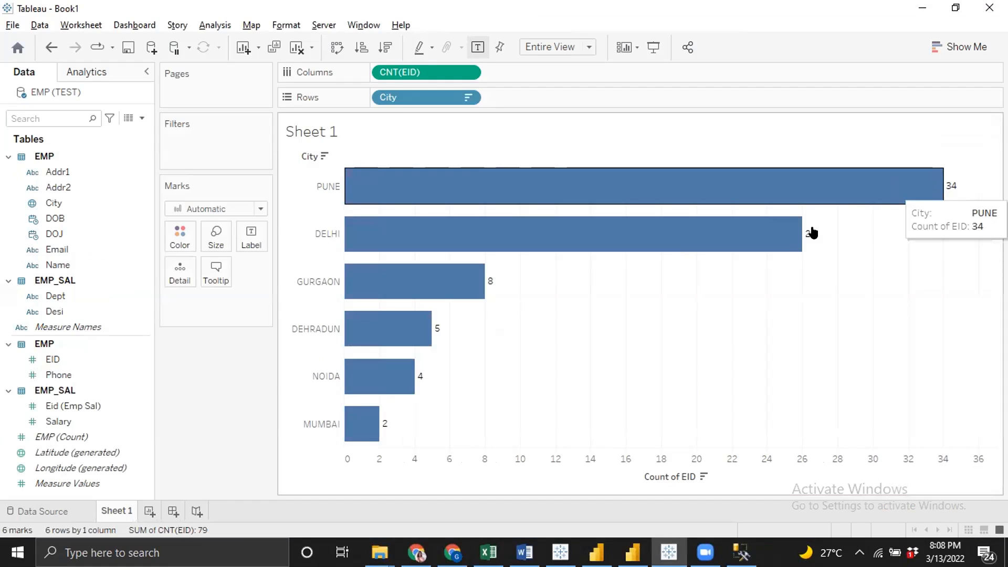
mouse_move(805, 234)
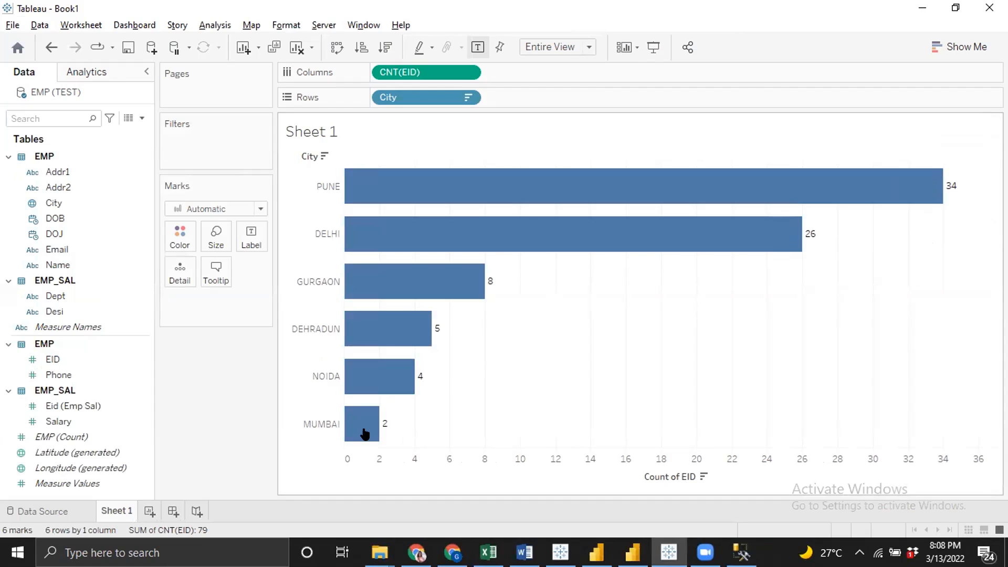
key(alt+Tab)
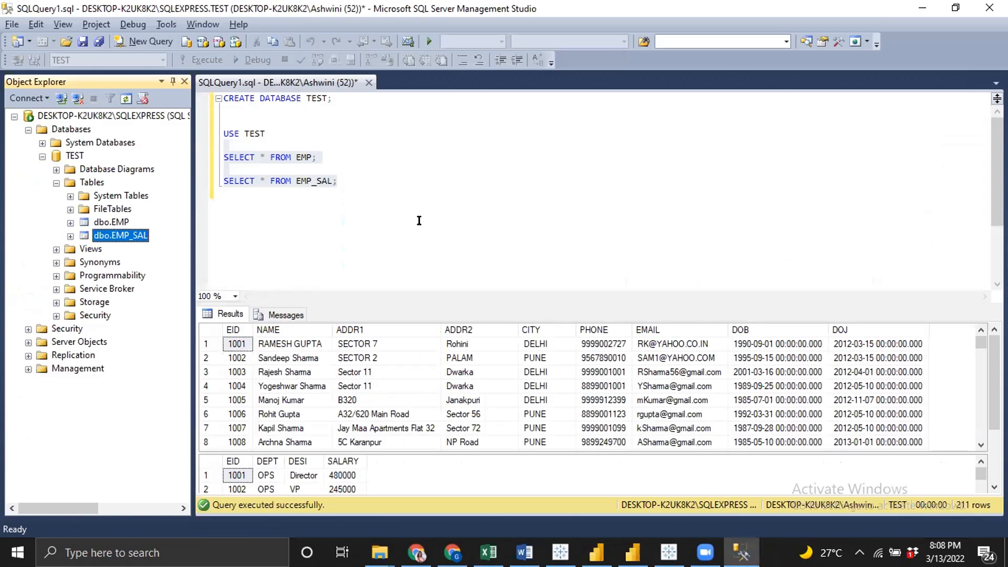
Add a WHERE CITY = 'PUNE' filter to the EMP select query and execute that line
click(377, 210)
click(338, 154)
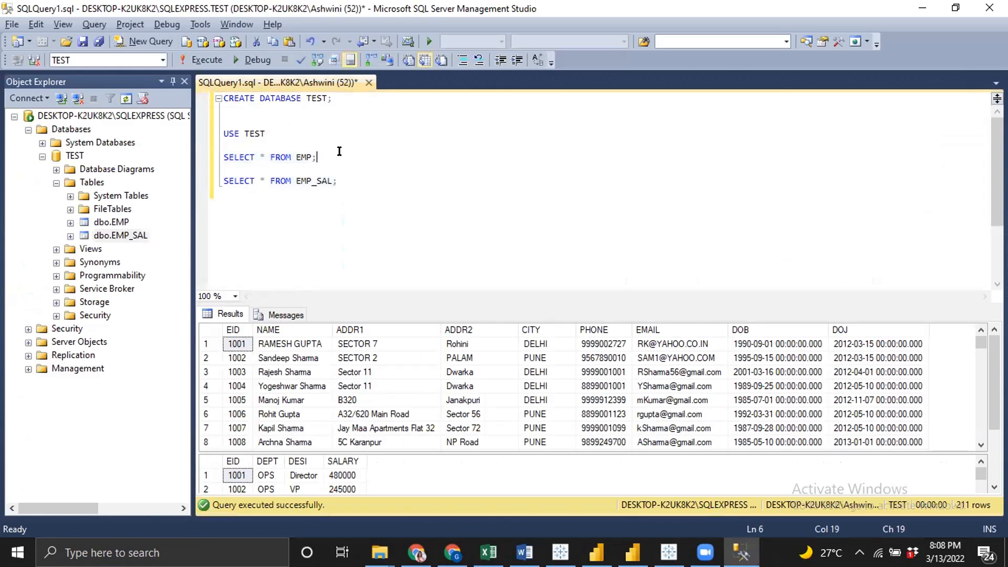
text(WHERE C)
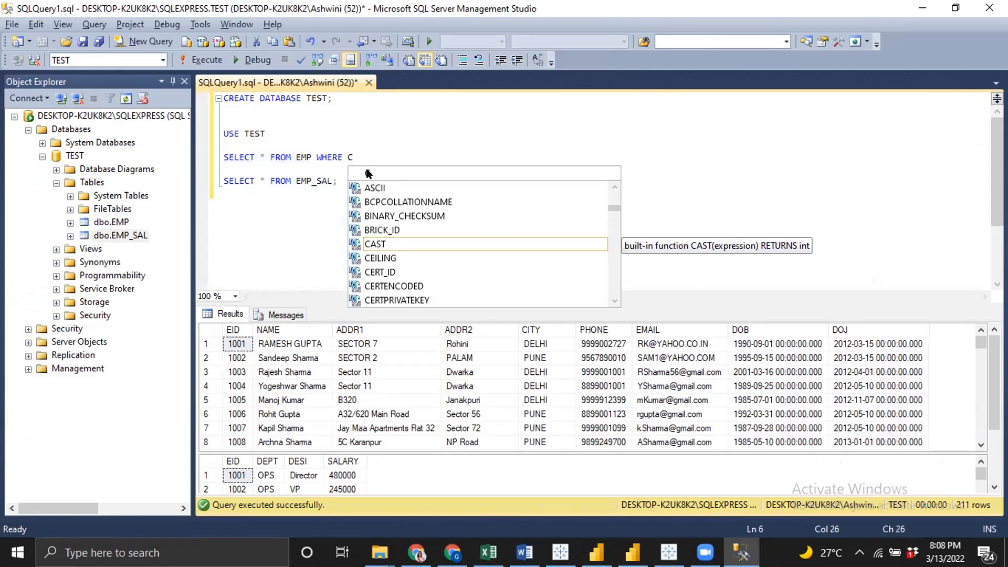
text(ITY = 'PUNE)
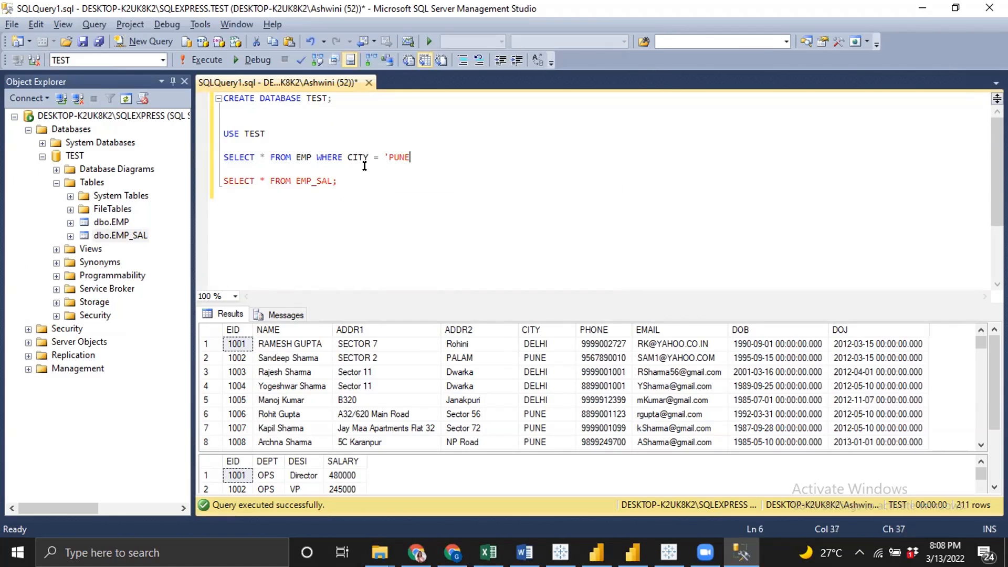
text(';)
key(shift+Home)
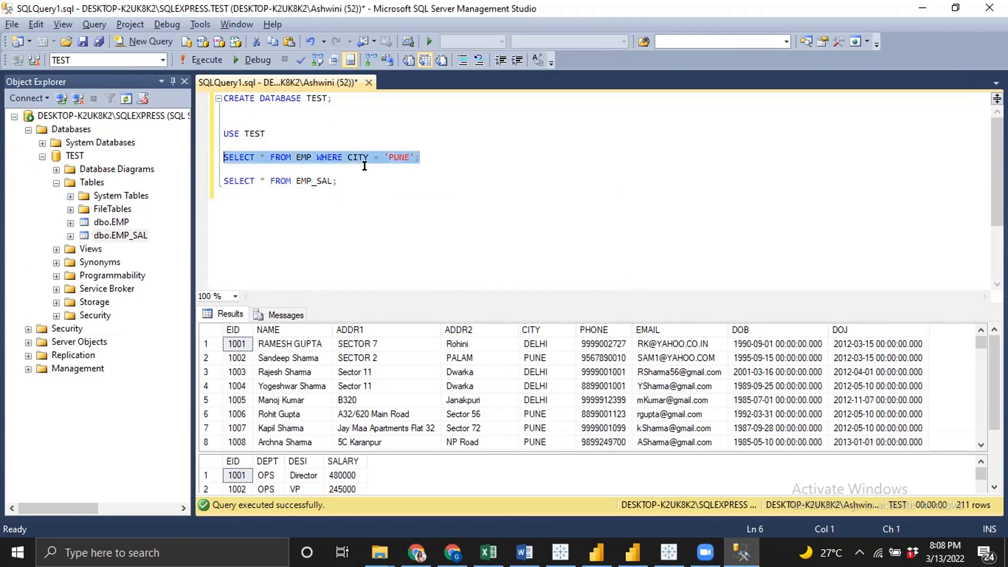
key(F5)
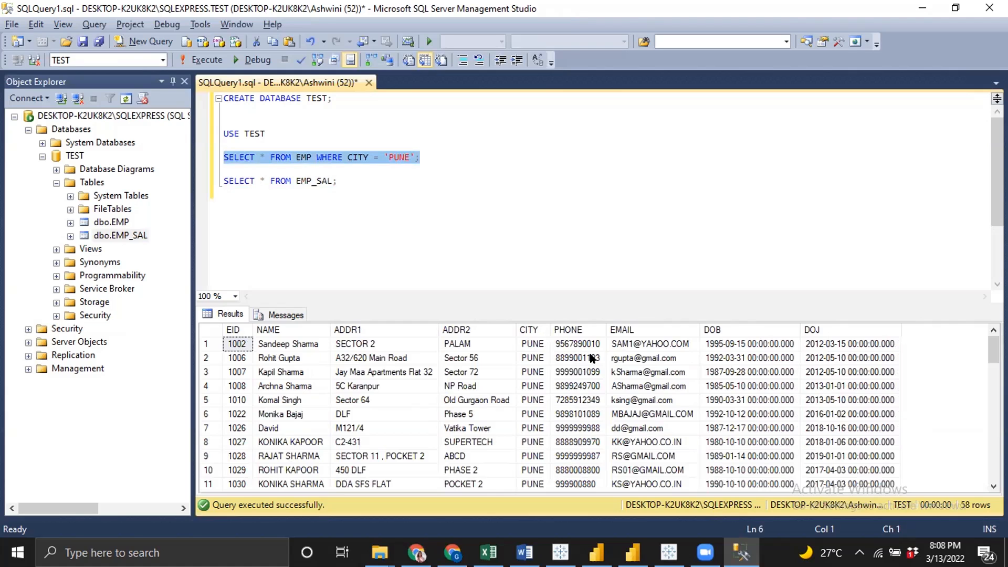
Scroll through the Pune employee query results
scroll(596, 355, down, 2)
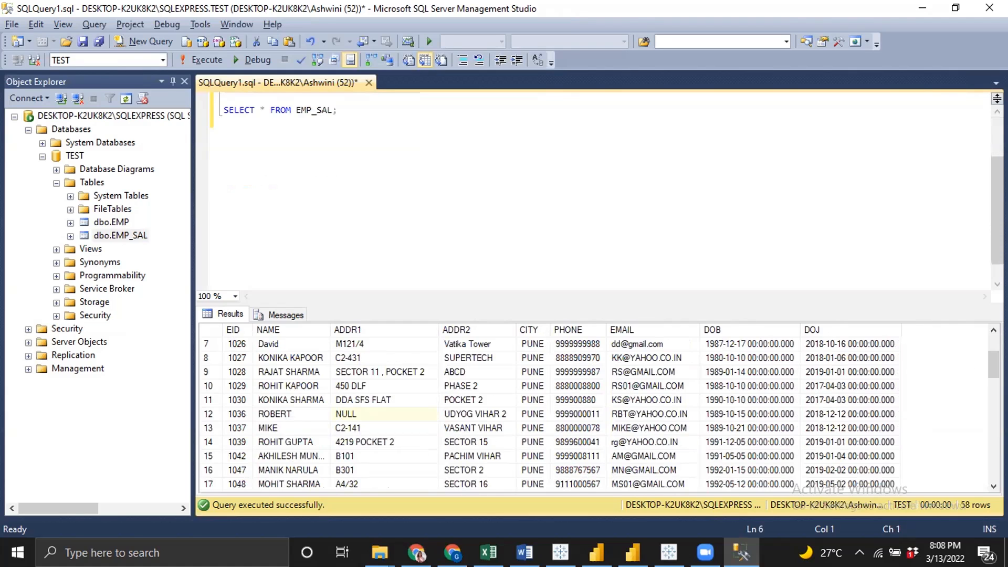
scroll(596, 414, down, 7)
scroll(602, 452, down, 1)
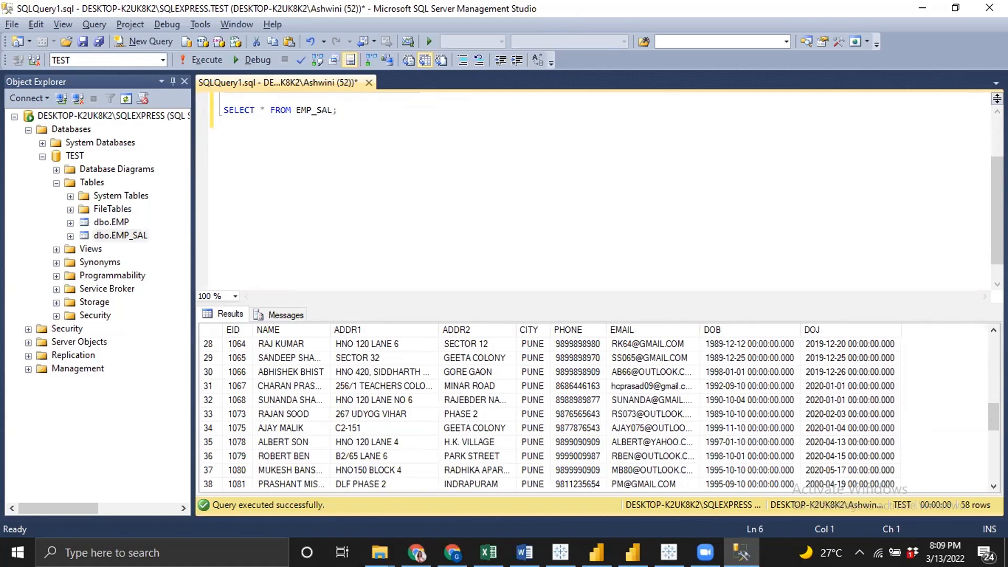
drag(993, 418, 970, 323)
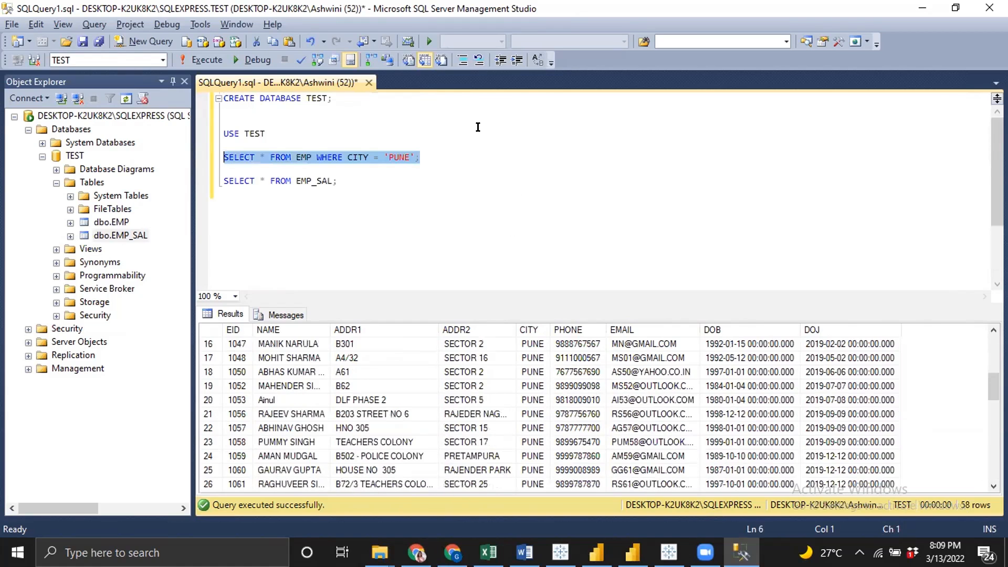
click(478, 127)
key(Down)
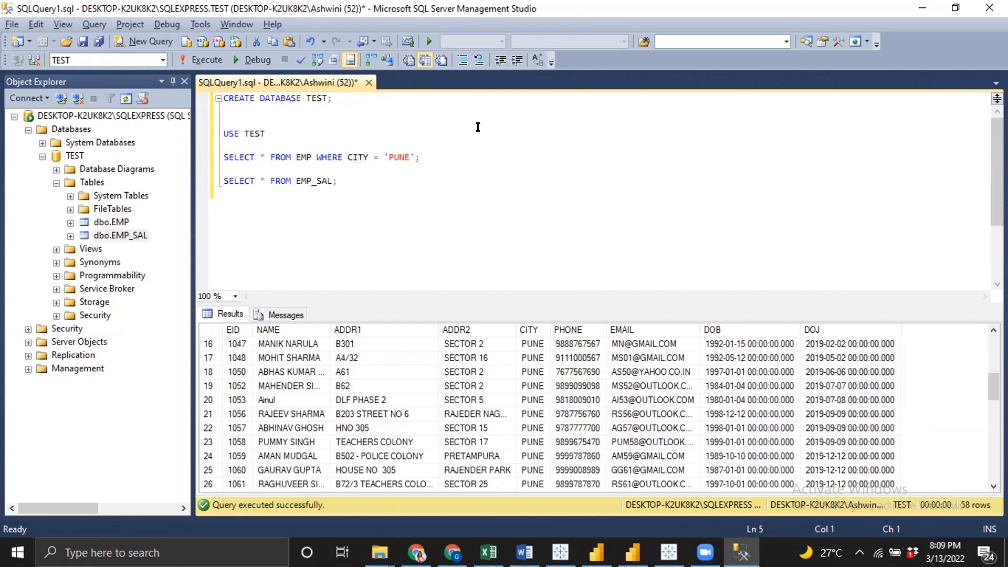
Extend the Pune query with AND ADDR2 LIKE '%GEETA%' and execute the two-line query
click(459, 153)
key(BackSpace)
key(Return)
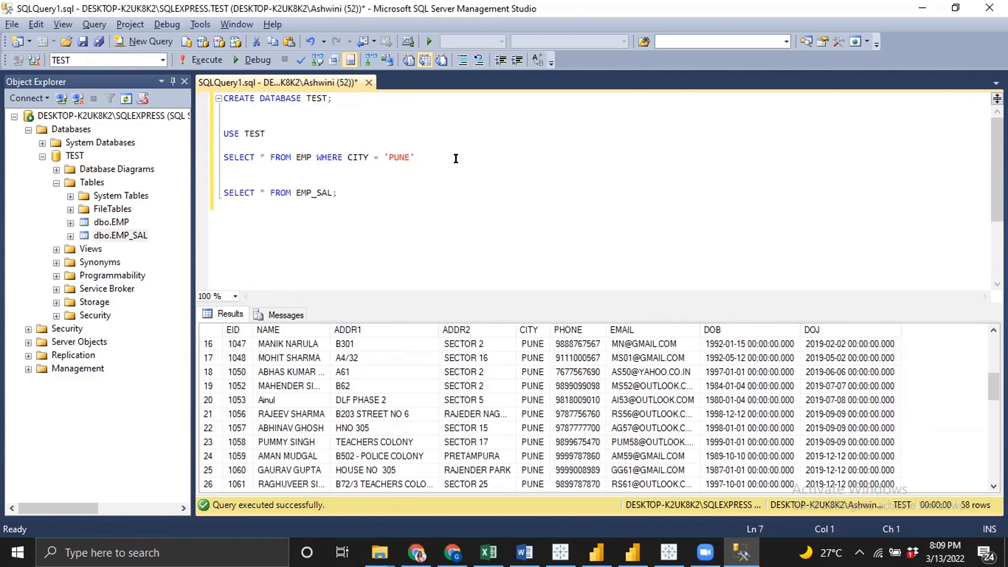
text(AND)
text(ADDR)
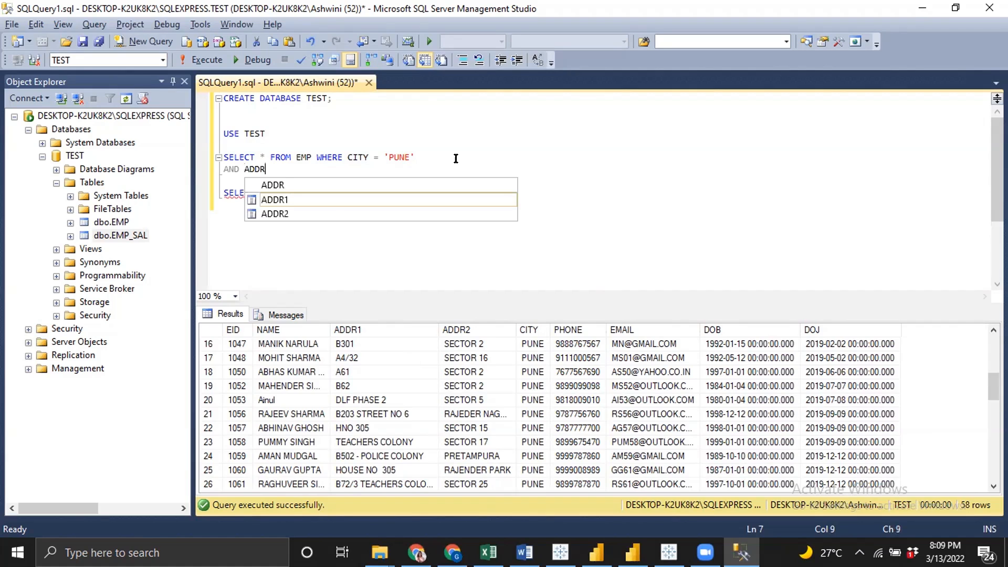
text(E)
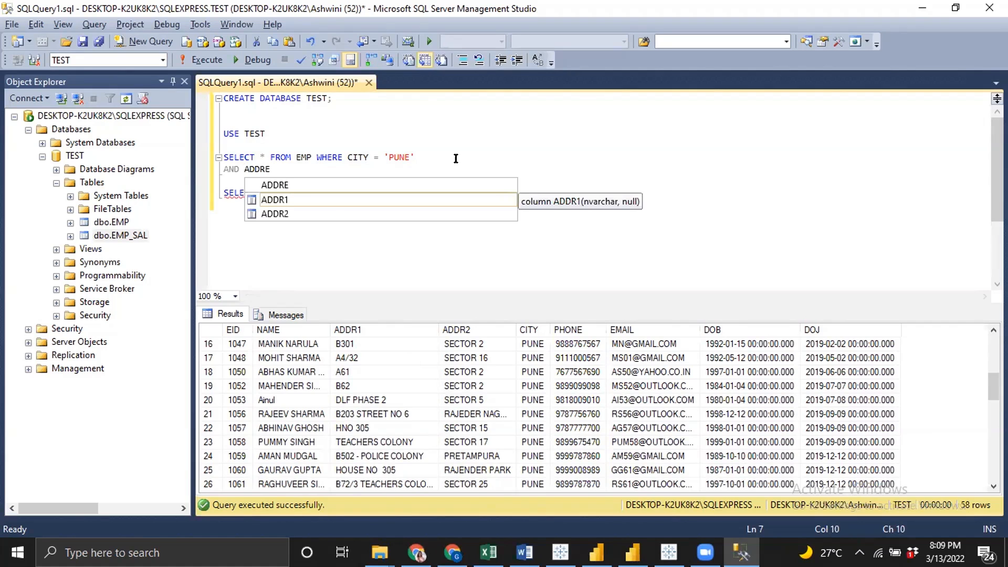
key(BackSpace)
text(2 )
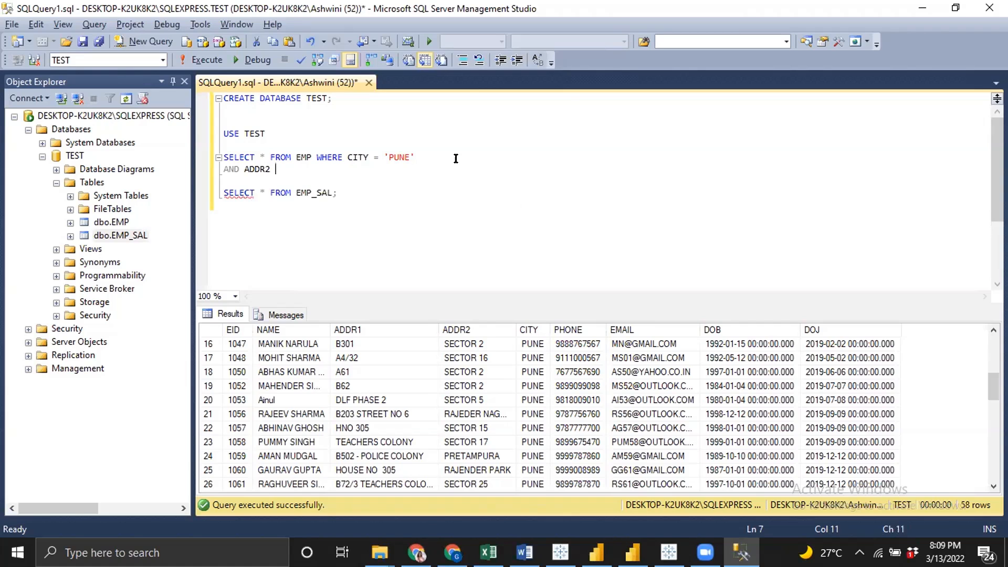
text( LIKE '%GEETA%')
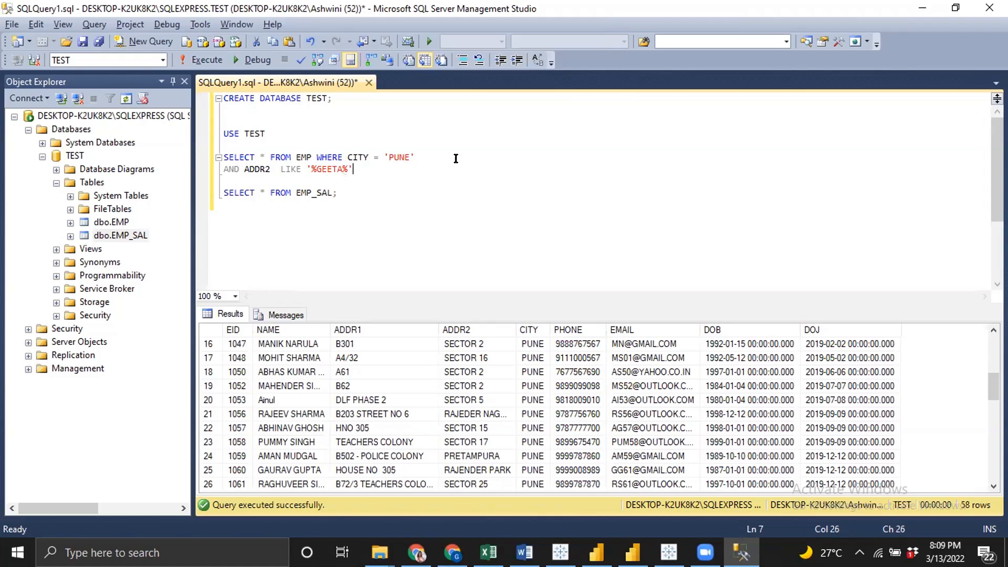
text(;)
key(shift+Up)
key(shift+Home)
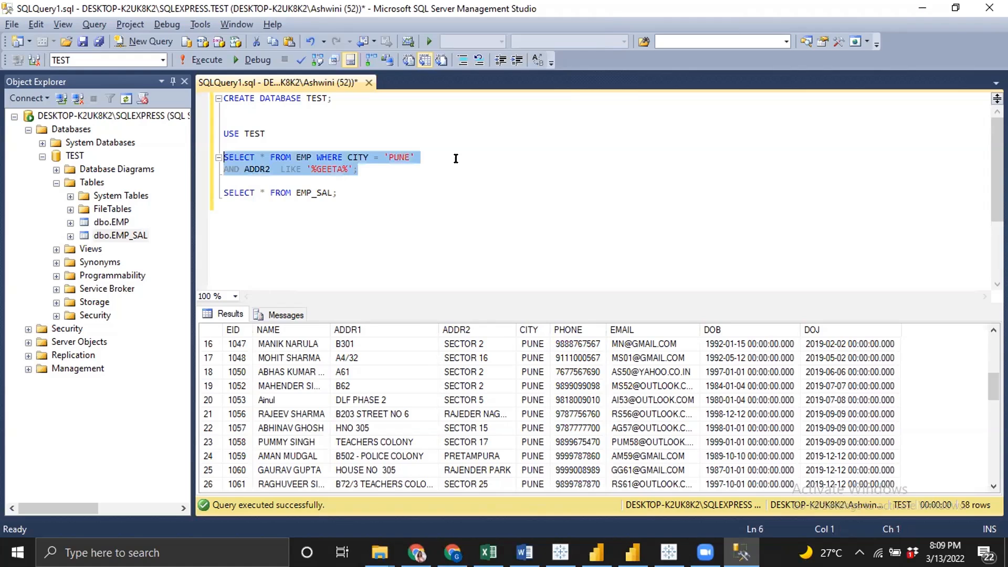
key(F5)
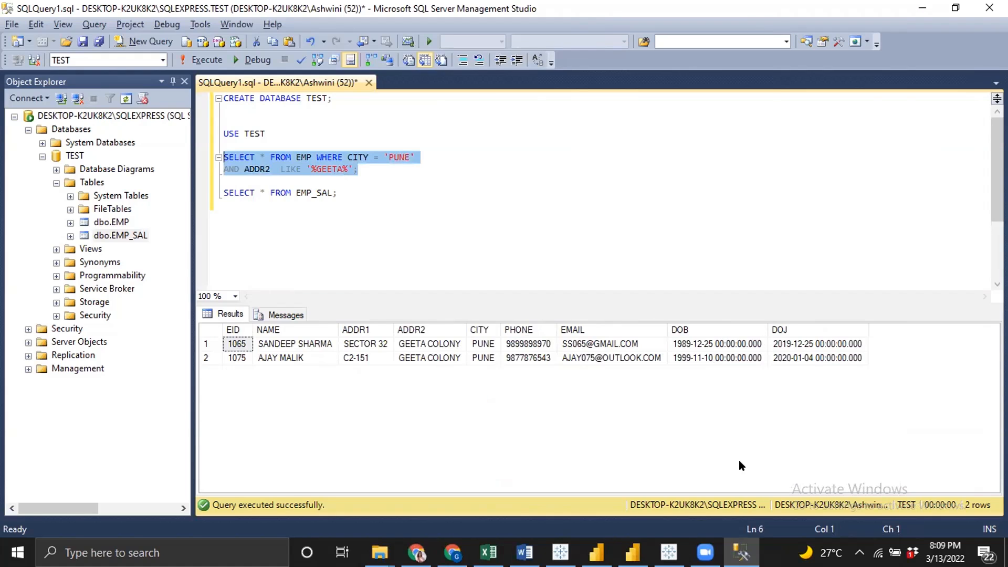
Copy the WHERE CITY = 'PUNE' AND ADDR2 LIKE '%GEETA%' conditions from the select query
key(alt+Tab)
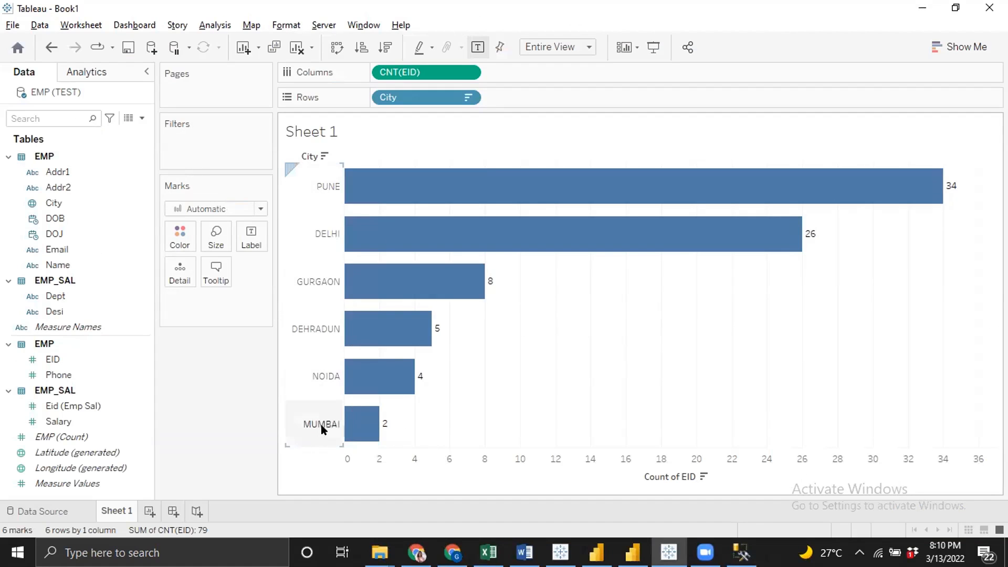
key(alt+Tab)
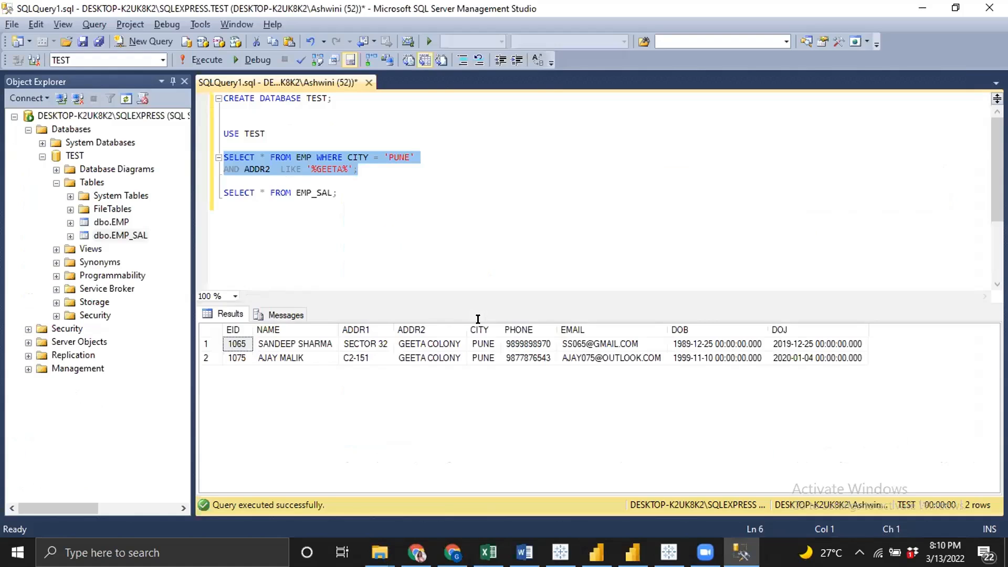
click(316, 155)
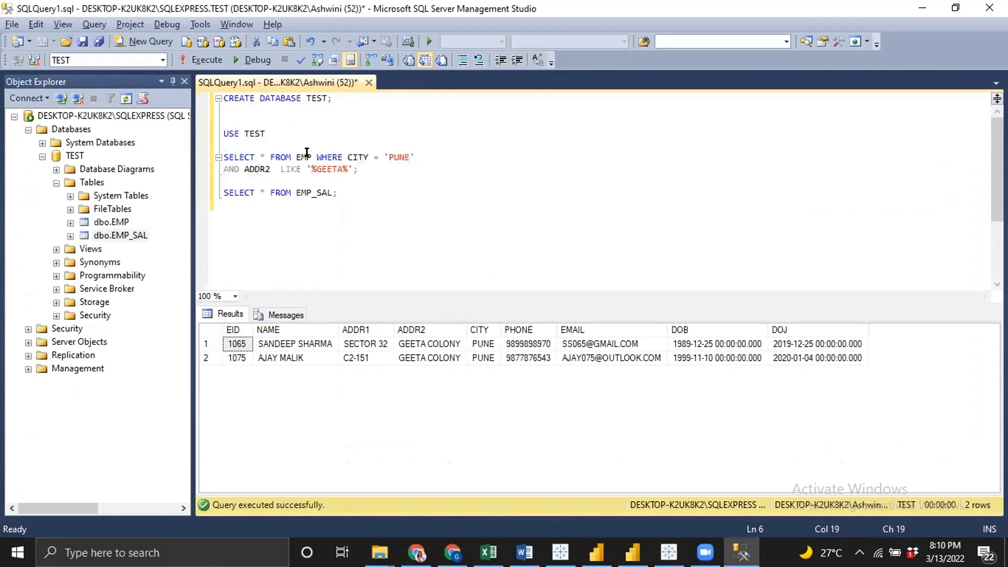
drag(359, 169, 316, 159)
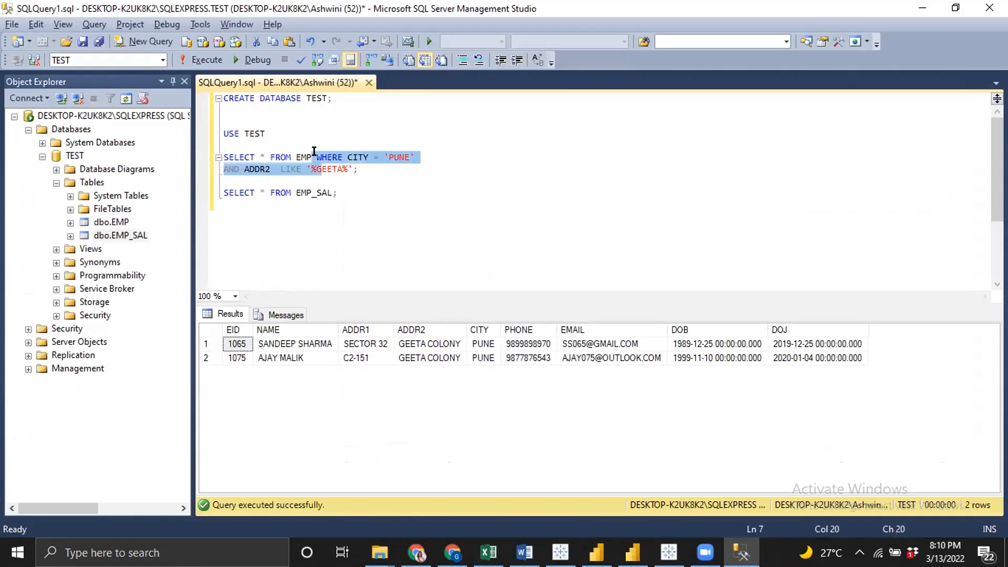
click(319, 153)
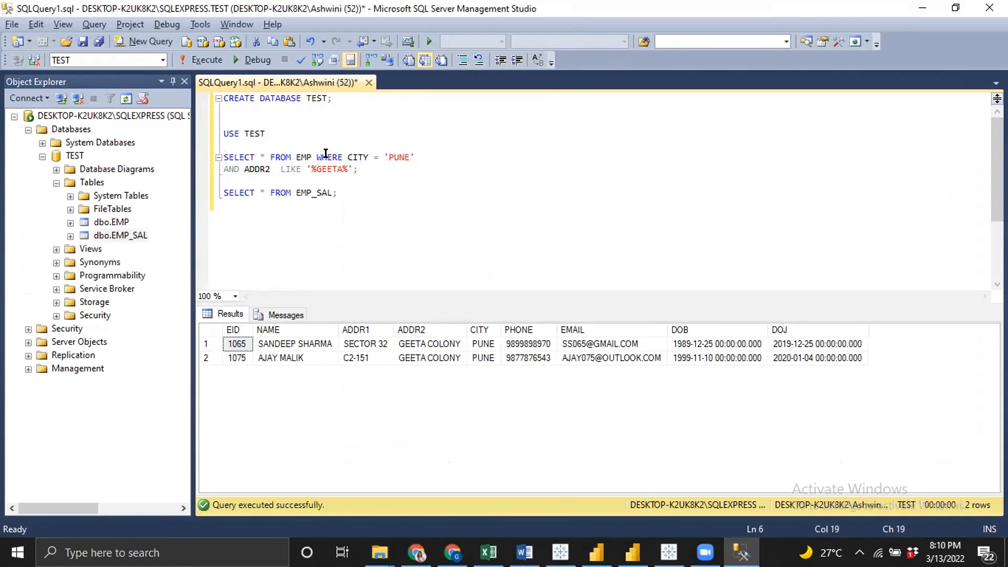
shift+click(360, 169)
key(ctrl+c)
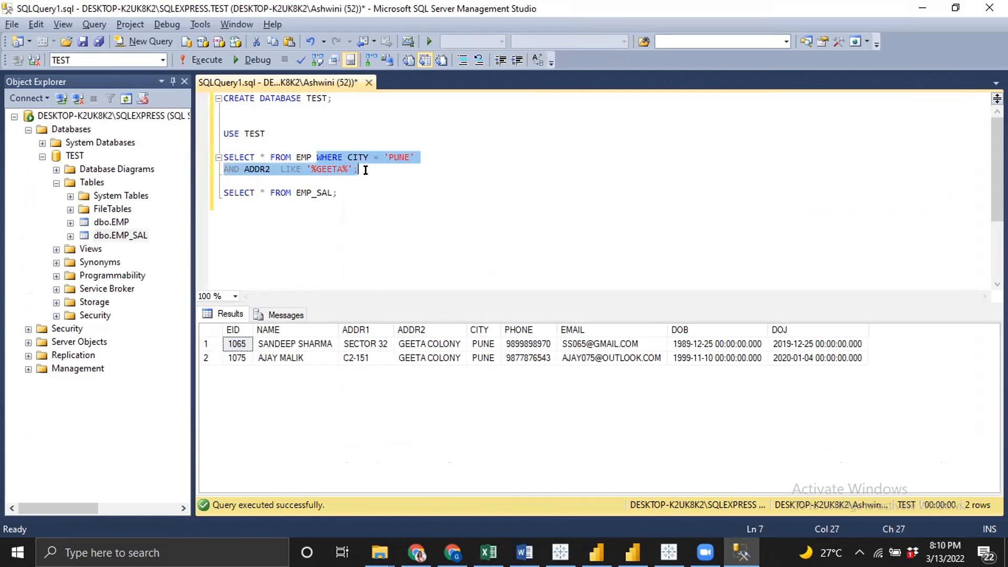
click(433, 272)
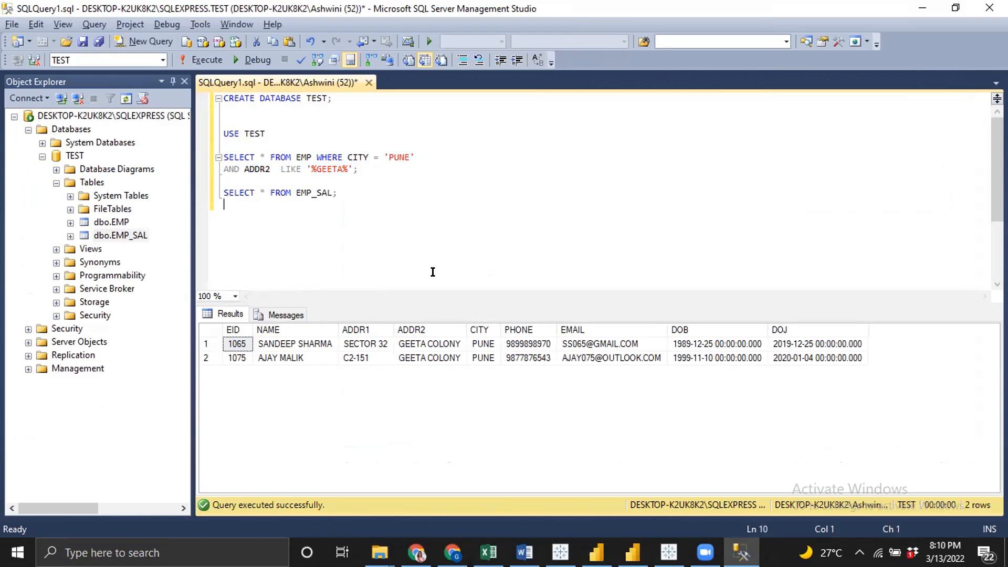
Write UPDATE EMP SET CITY = 'CHANDIGARH' with the copied Pune and Geeta conditions and execute it
key(Return)
text(UPDATE )
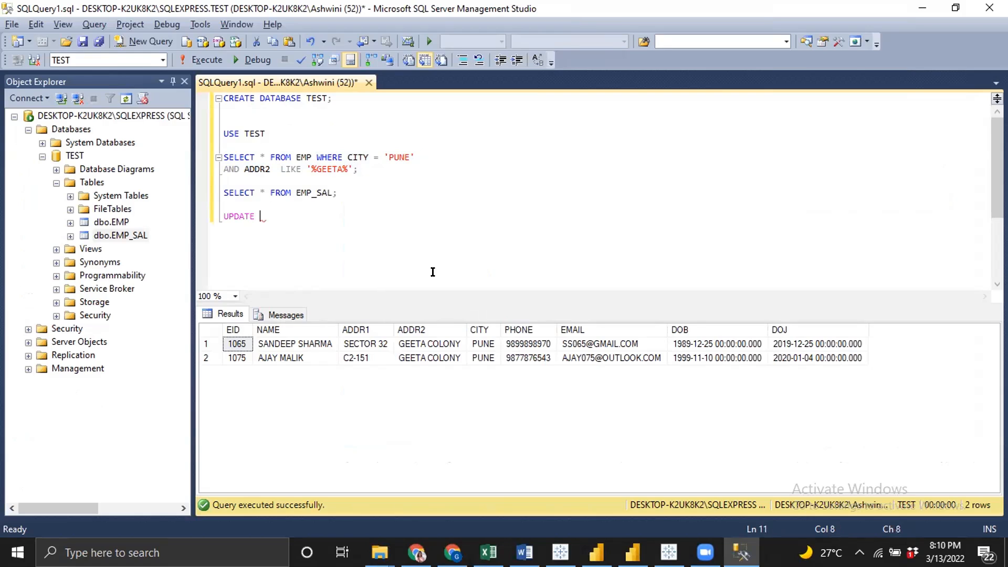
text(EMP SET CITY = 'CHANDIGARH)
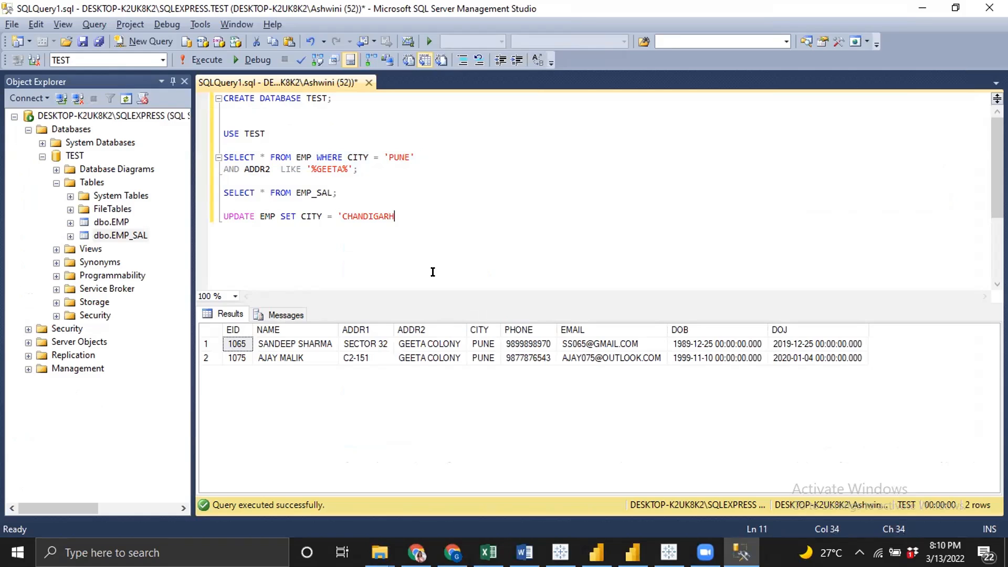
text(')
key(Return)
key(ctrl+v)
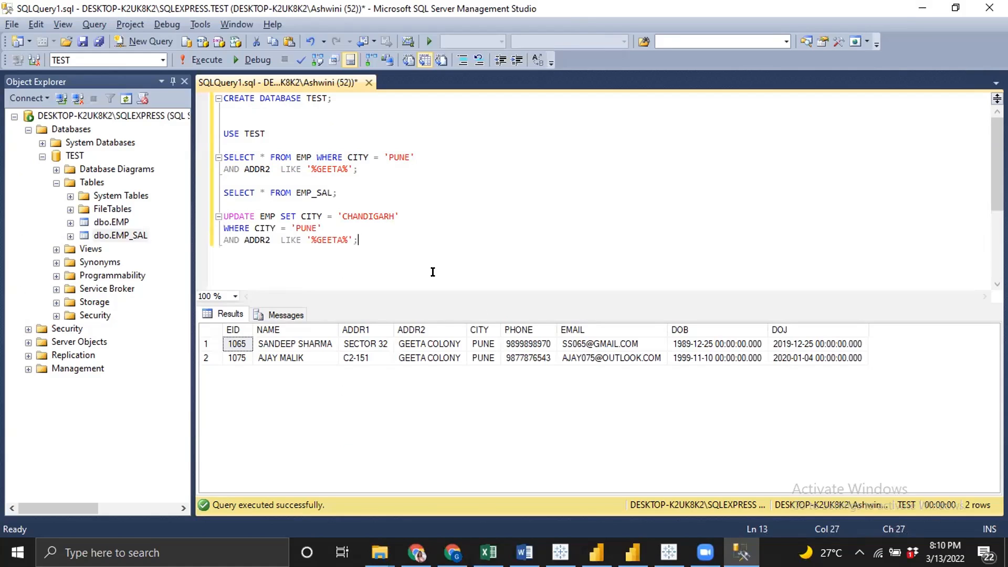
key(shift+Up)
key(shift+Up)
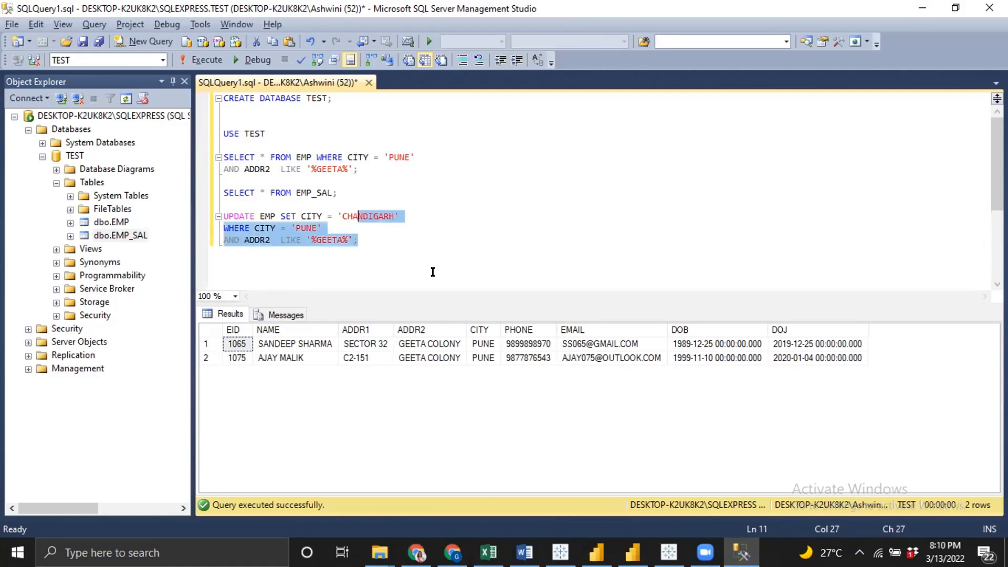
key(shift+Up)
key(shift+Left)
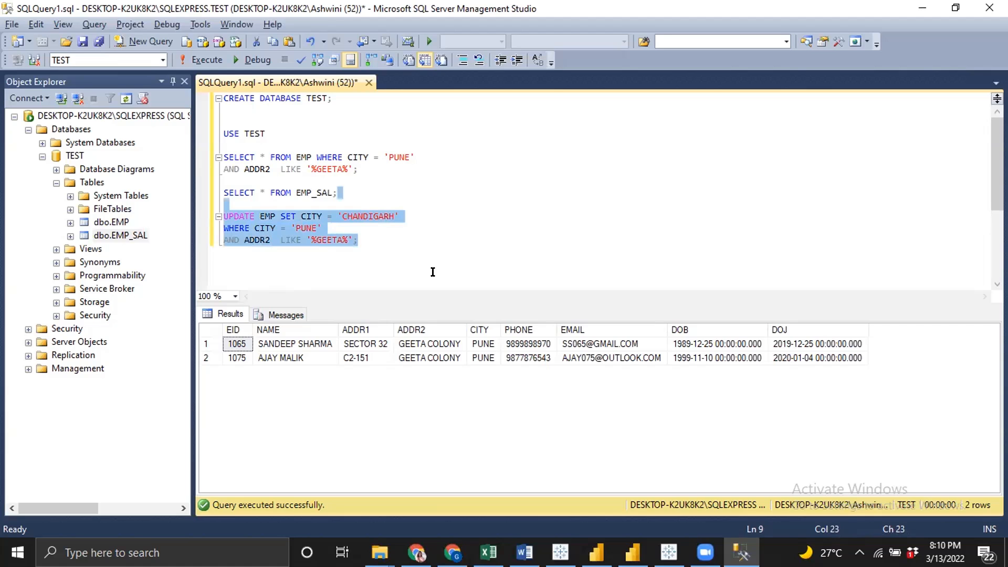
key(F5)
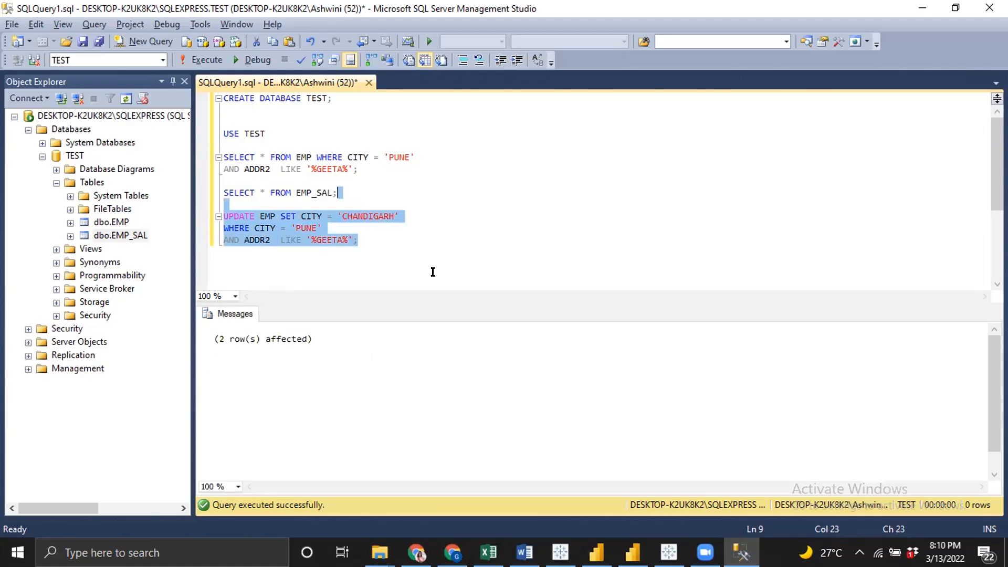
Refresh the EMP (TEST) data source in Tableau and return to Sheet 1
key(alt+Tab)
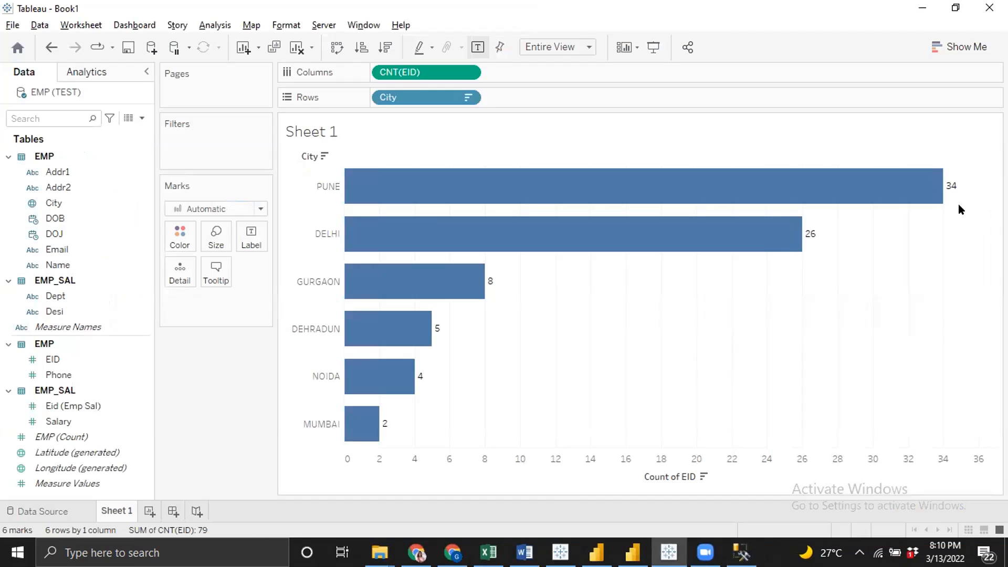
click(48, 509)
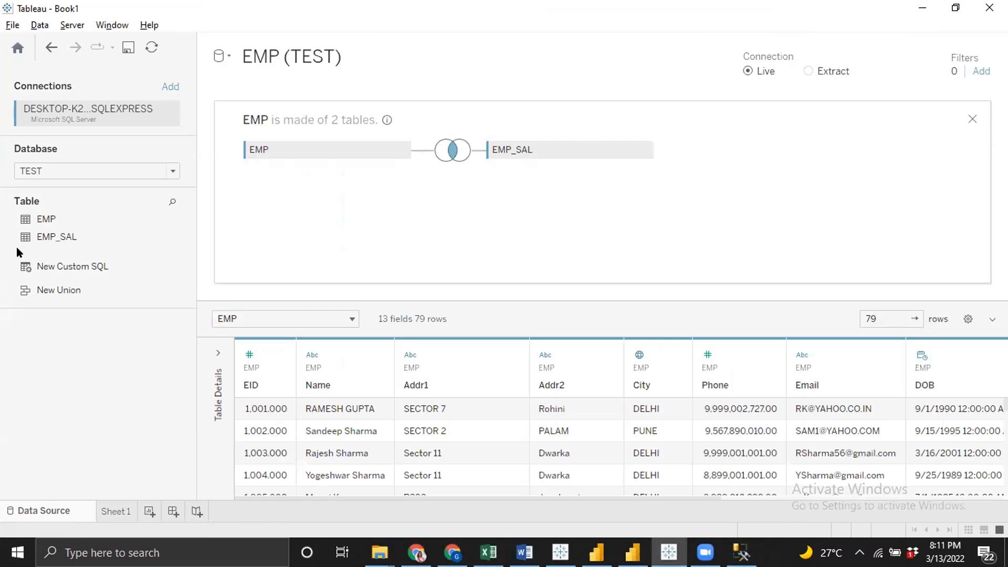
click(150, 50)
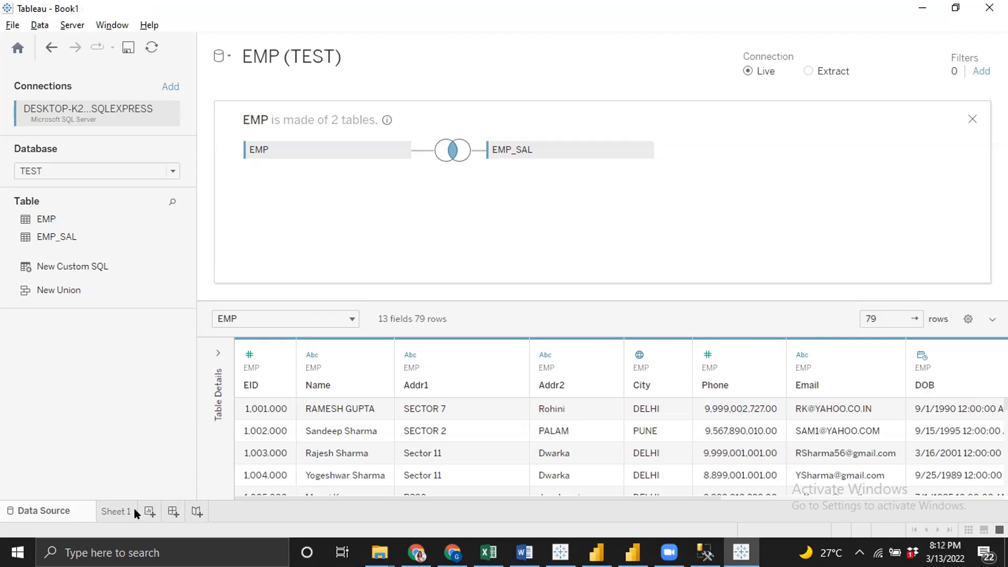
click(112, 510)
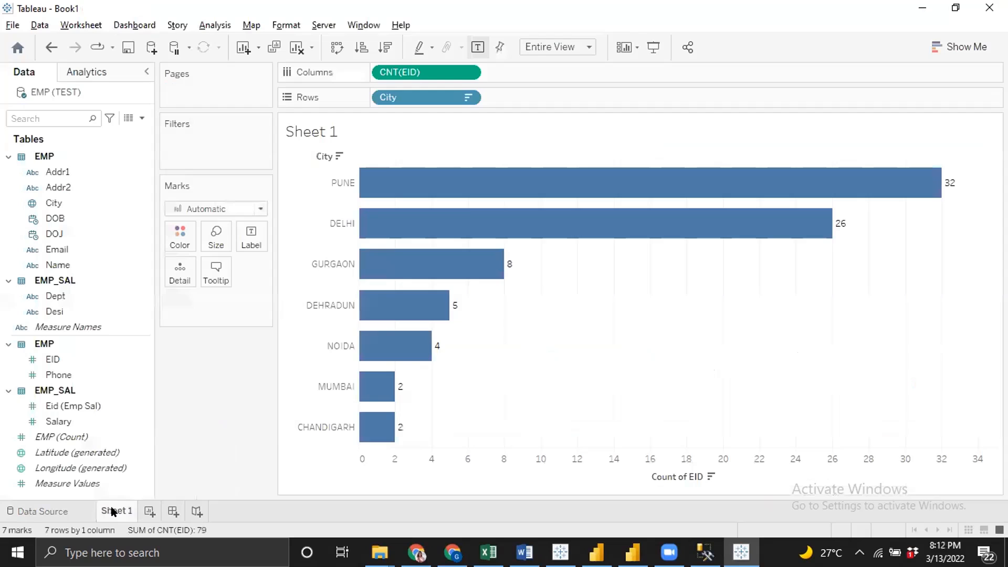
Review the refreshed city bar chart, then close Tableau without saving the workbook
click(345, 436)
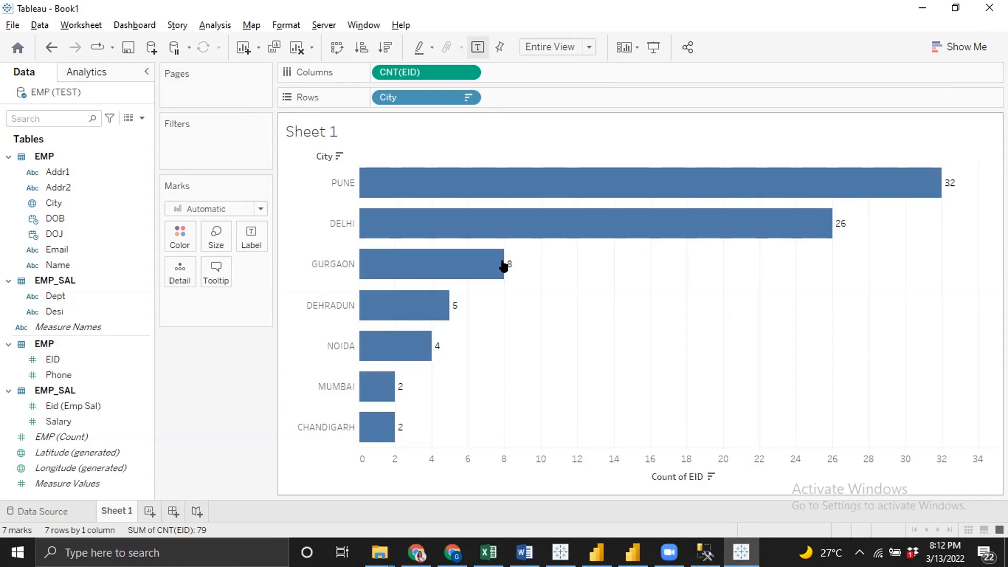
click(30, 219)
click(20, 248)
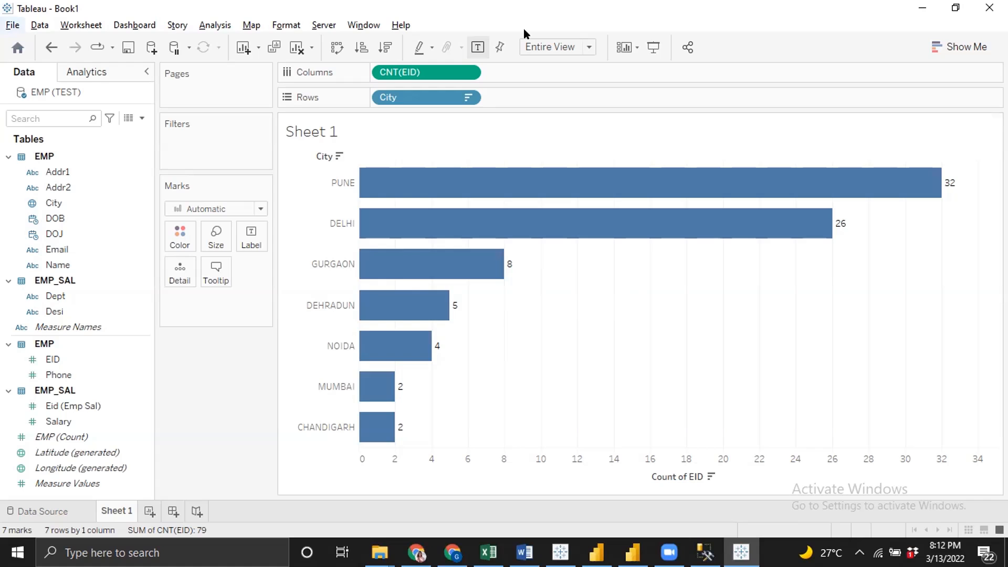
click(987, 8)
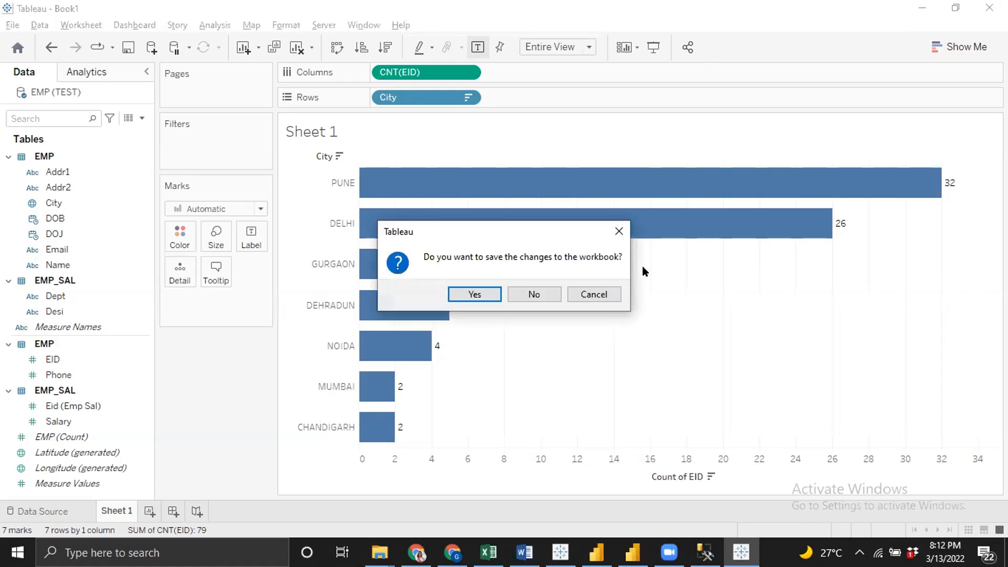
click(543, 294)
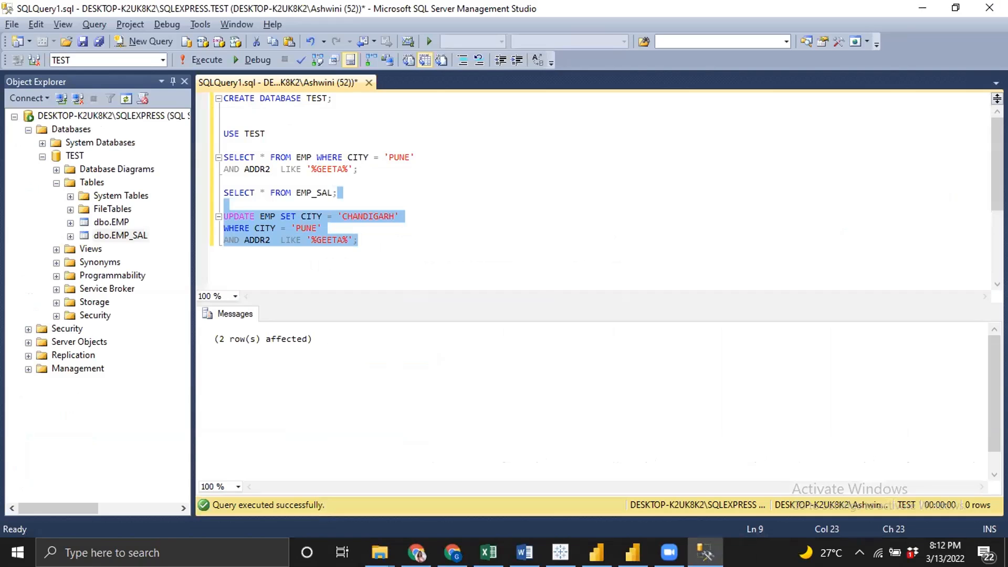
Relaunch Tableau 2021.4 from the desktop and continue the trial
mouse_move(560, 552)
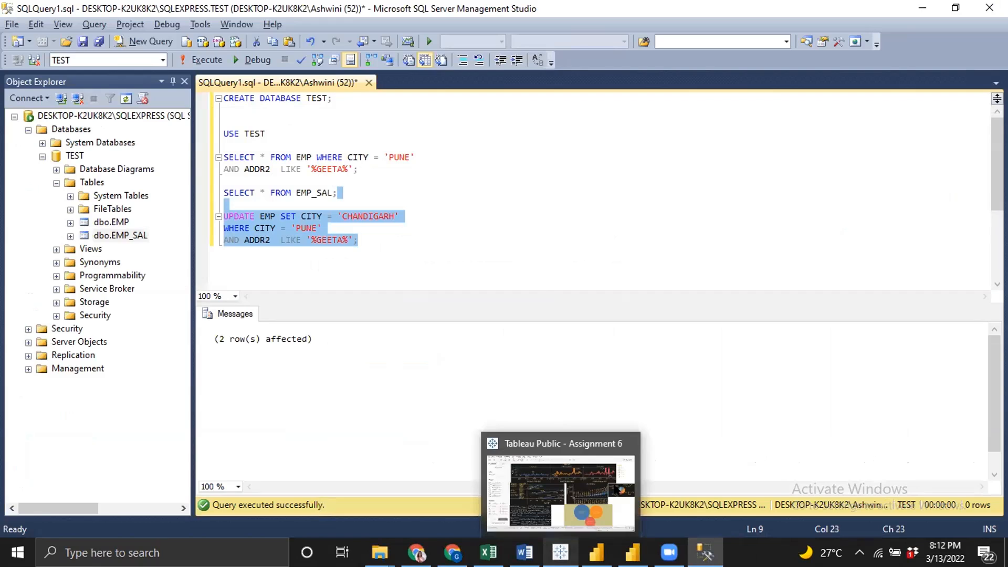
click(703, 386)
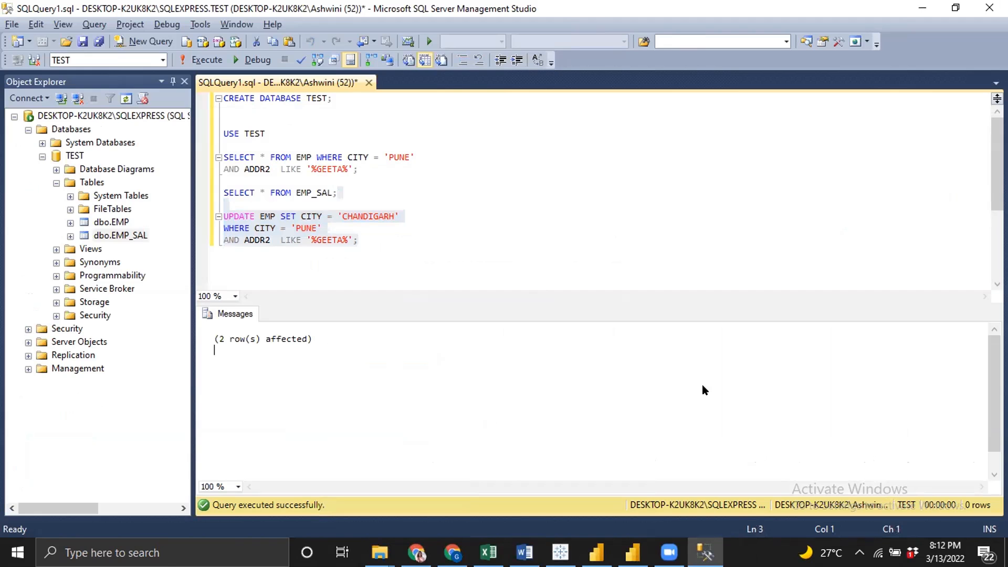
key(super+d)
double_click(26, 375)
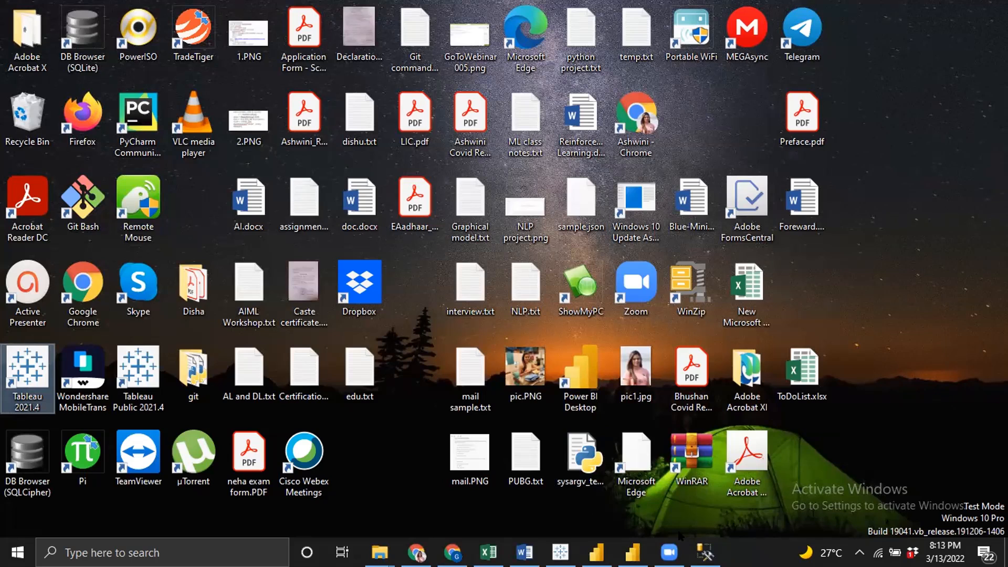
mouse_move(704, 552)
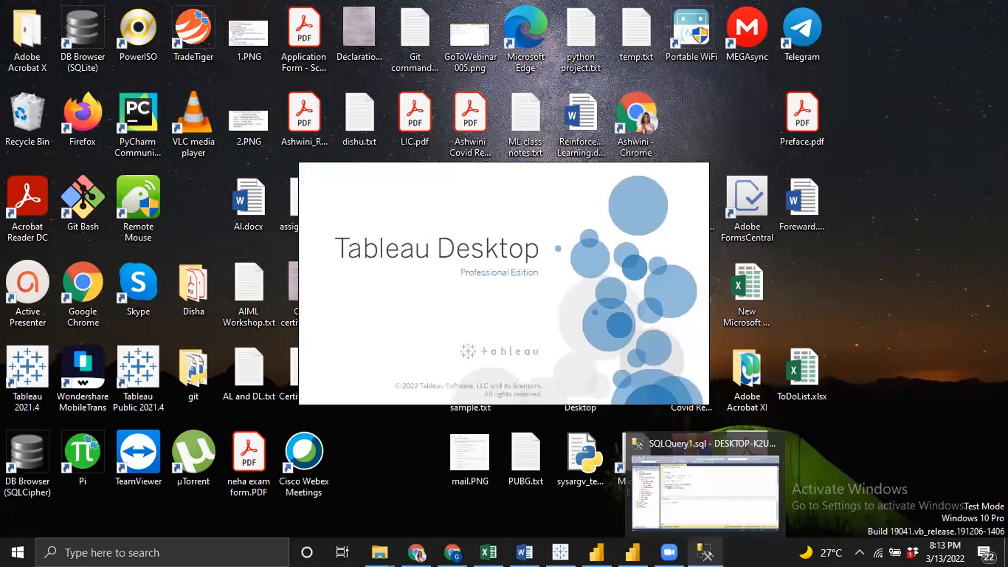
click(704, 493)
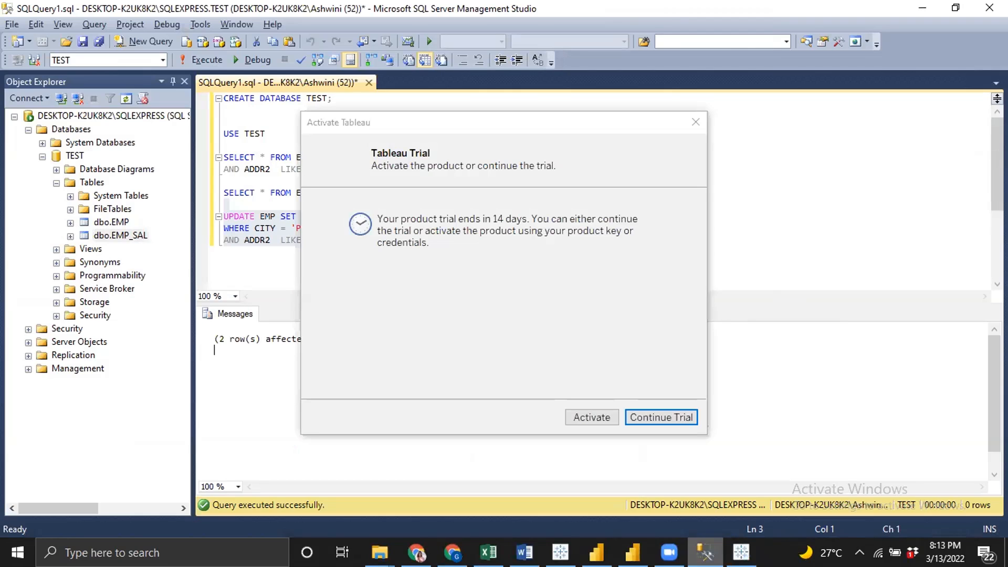
click(647, 411)
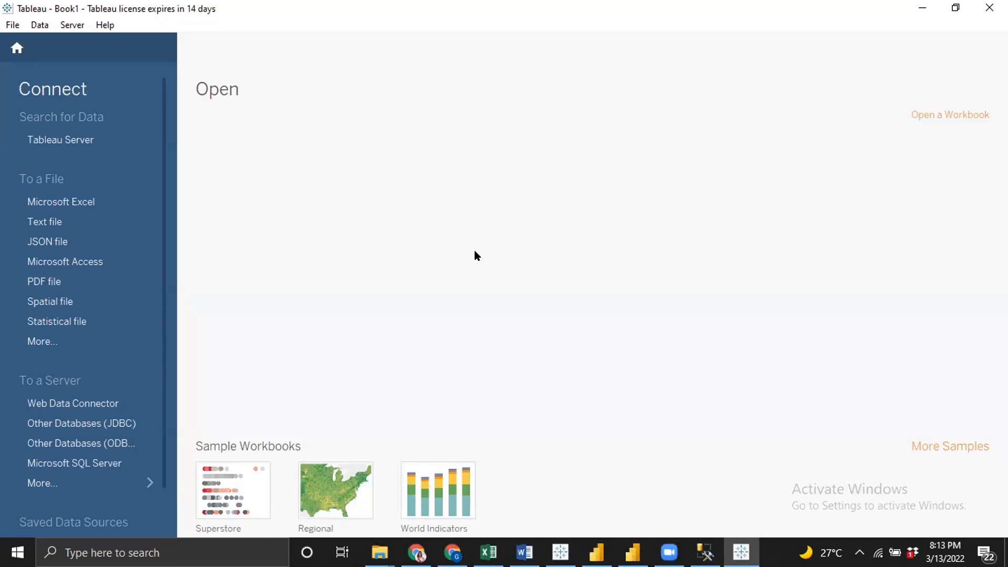
Connect to the Microsoft SQL Server instance with Windows Authentication and select the TEST database
click(88, 464)
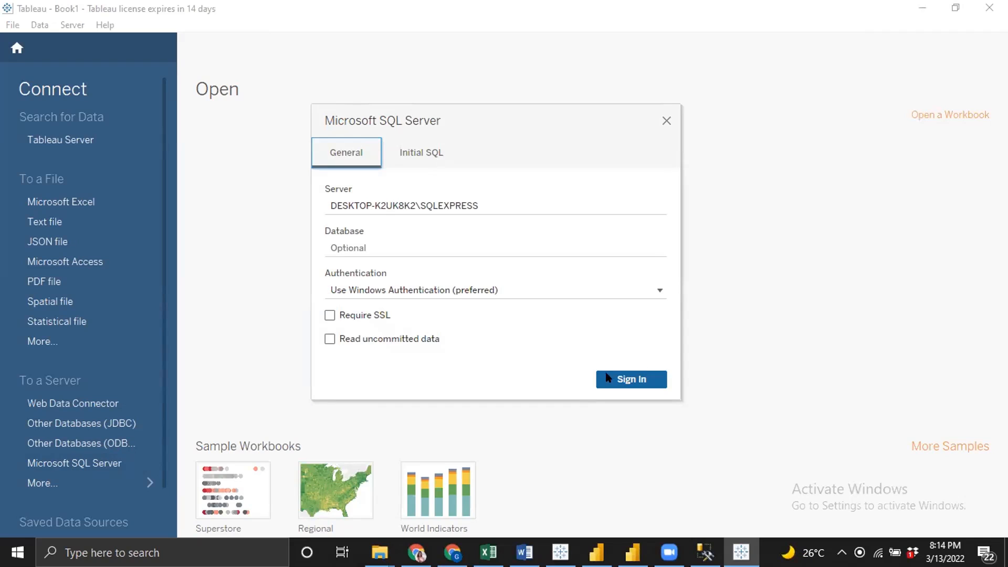
click(620, 376)
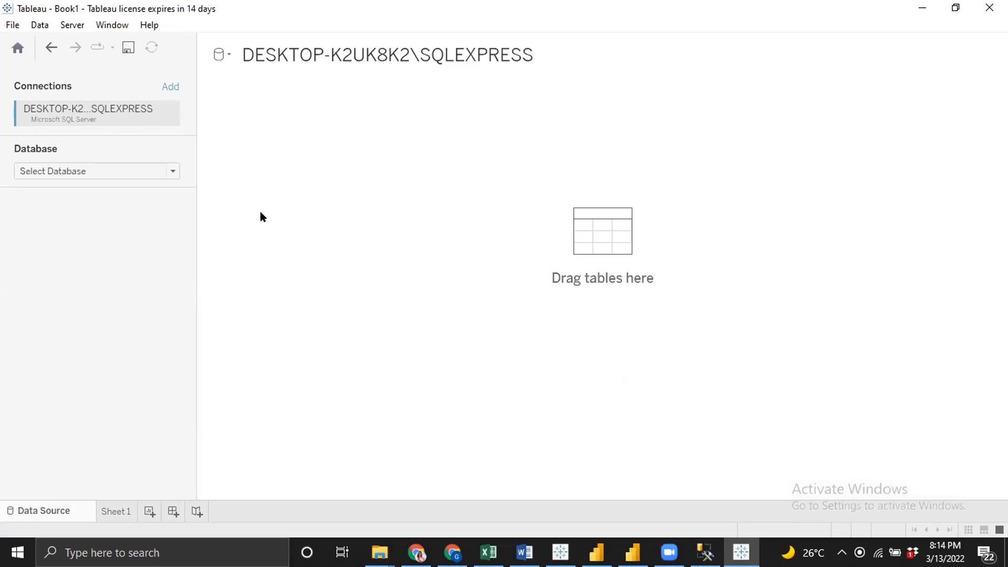
click(134, 171)
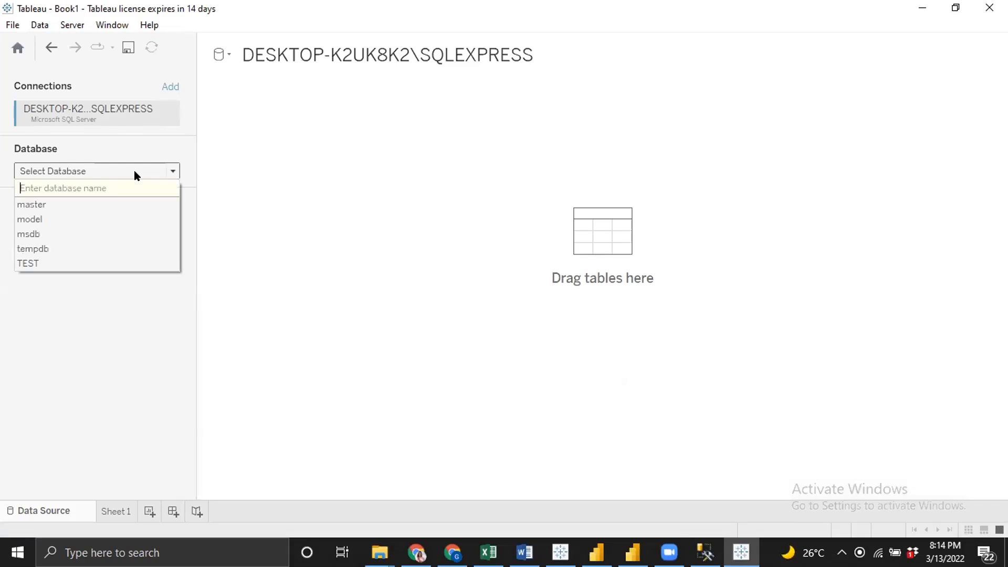
click(41, 267)
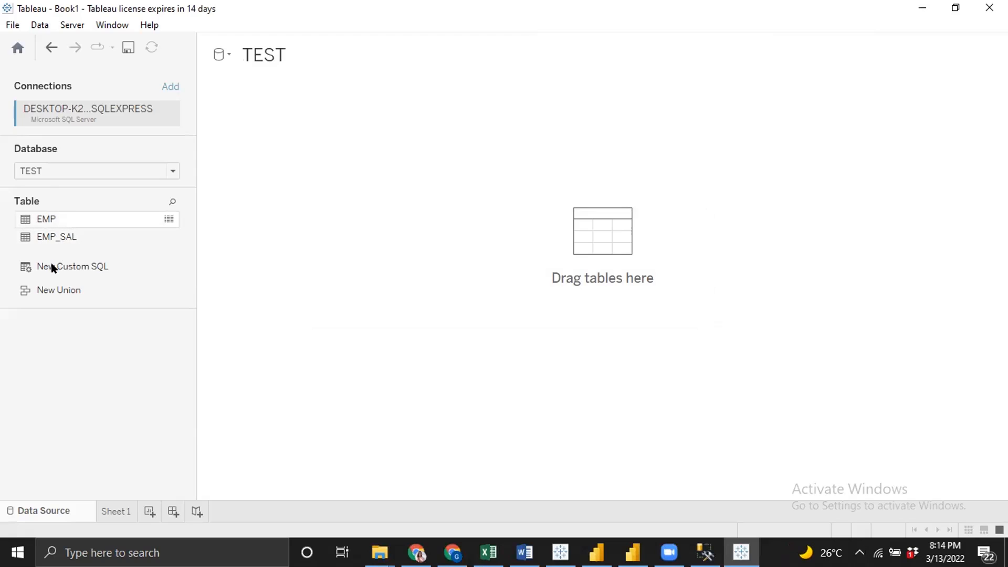
Add a New Custom SQL query to the TEST data source canvas
drag(42, 266, 380, 255)
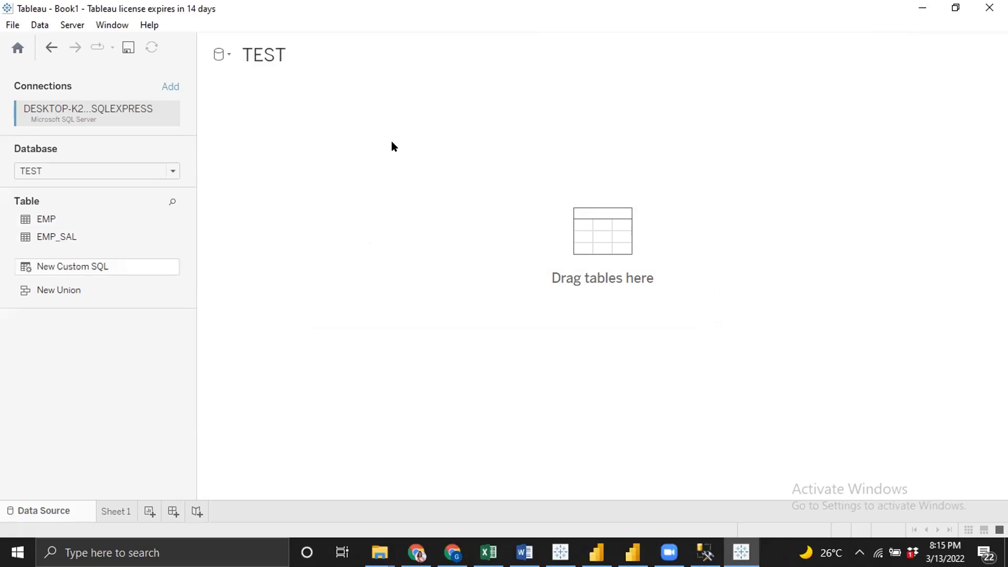
drag(33, 266, 358, 277)
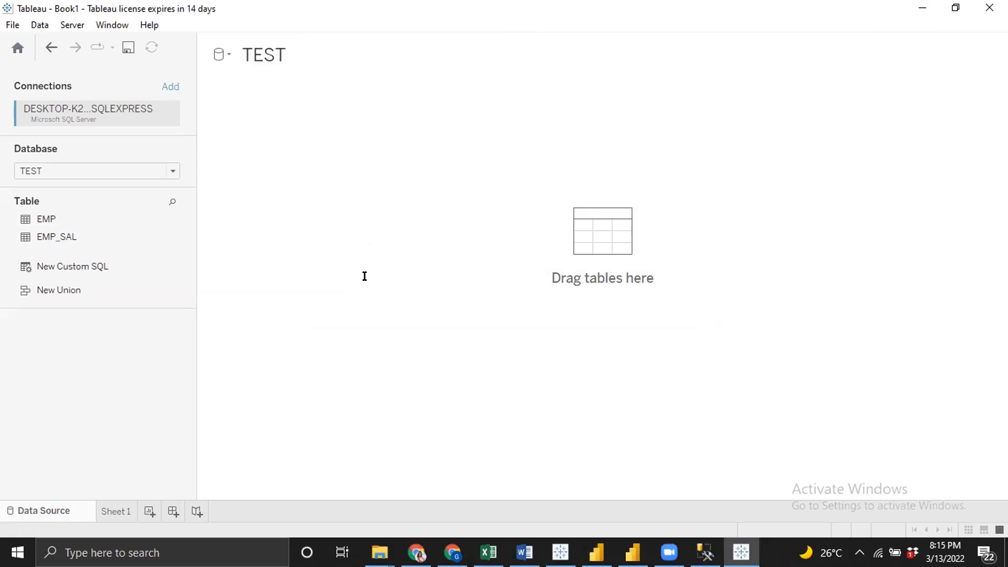
click(331, 230)
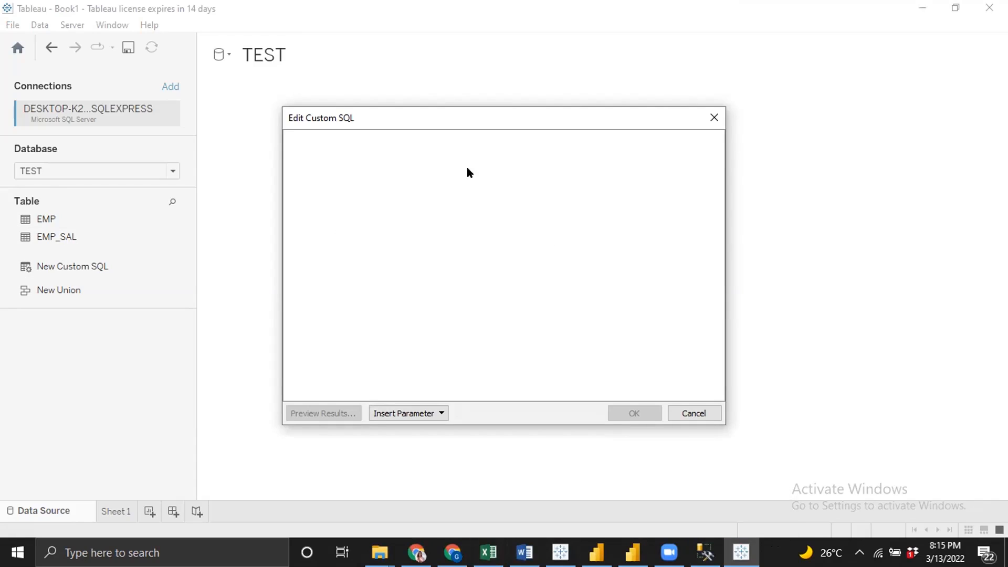
Switch to SQL Server Management Studio and start a query below the UPDATE: SELECT EMP.EID, NAME, CITY, DOJ, DEPT, EDSI,
key(alt+Tab)
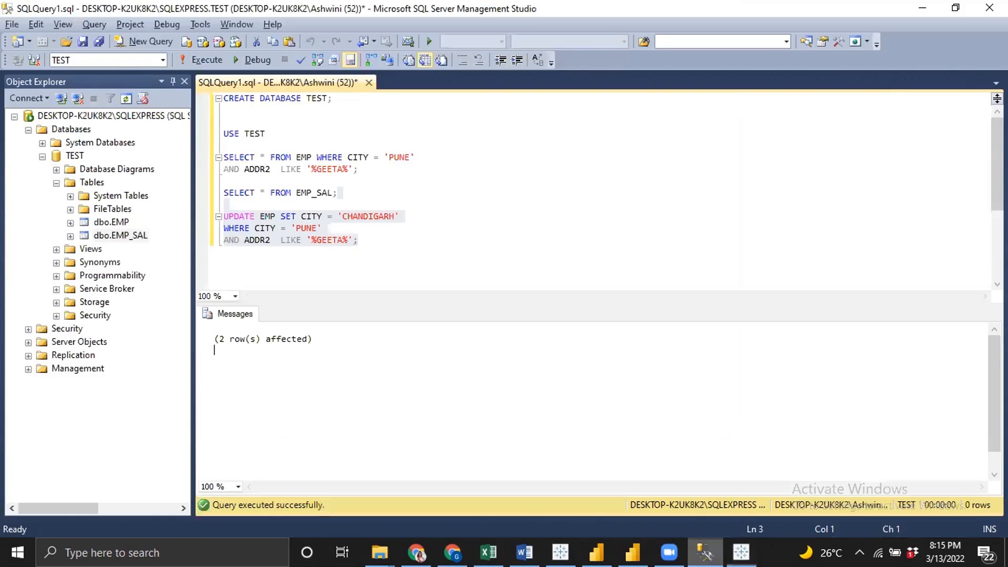
click(444, 257)
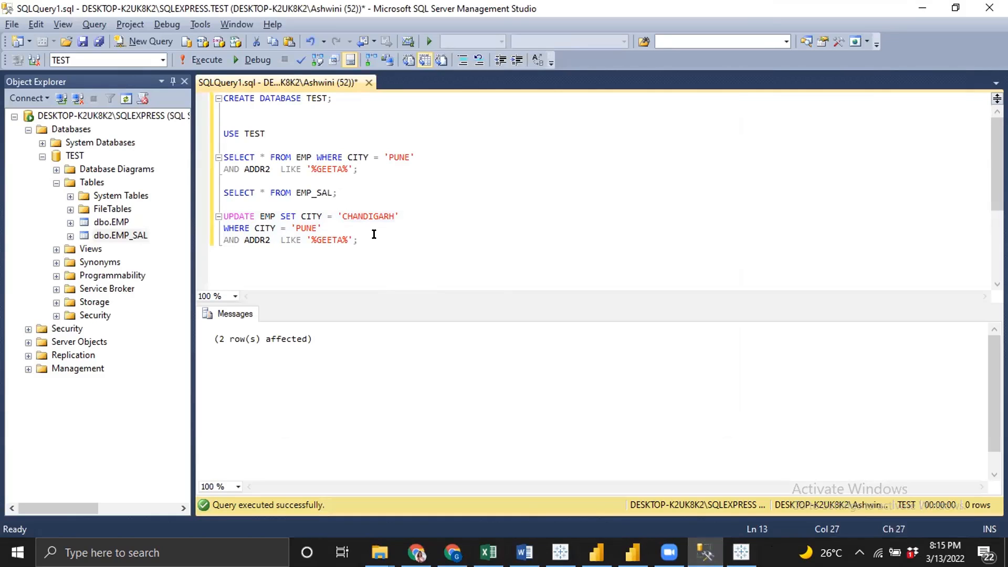
key(Return)
key(Return)
key(Return)
key(Return)
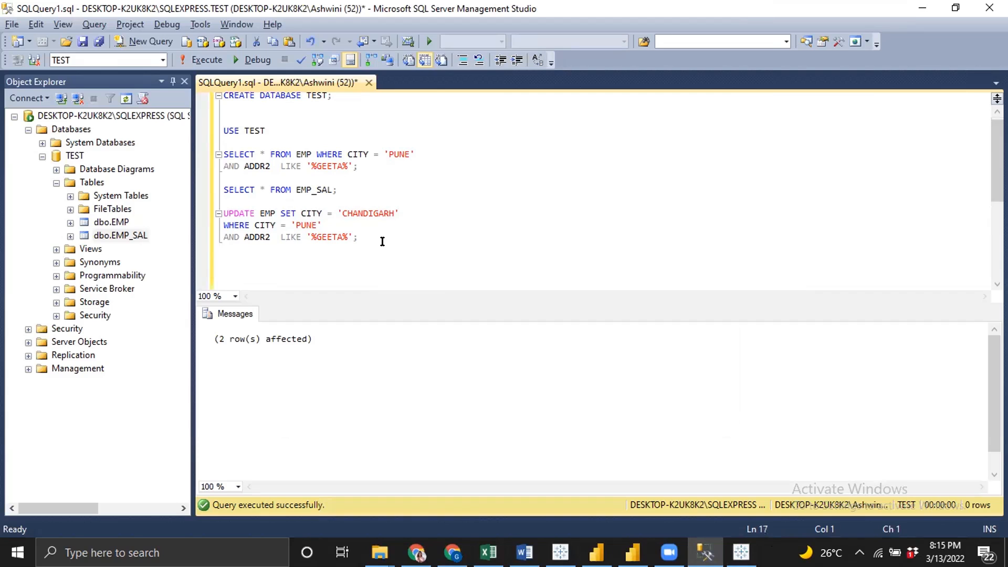
text(SELECT EMP.EID, NAME, CITY , D)
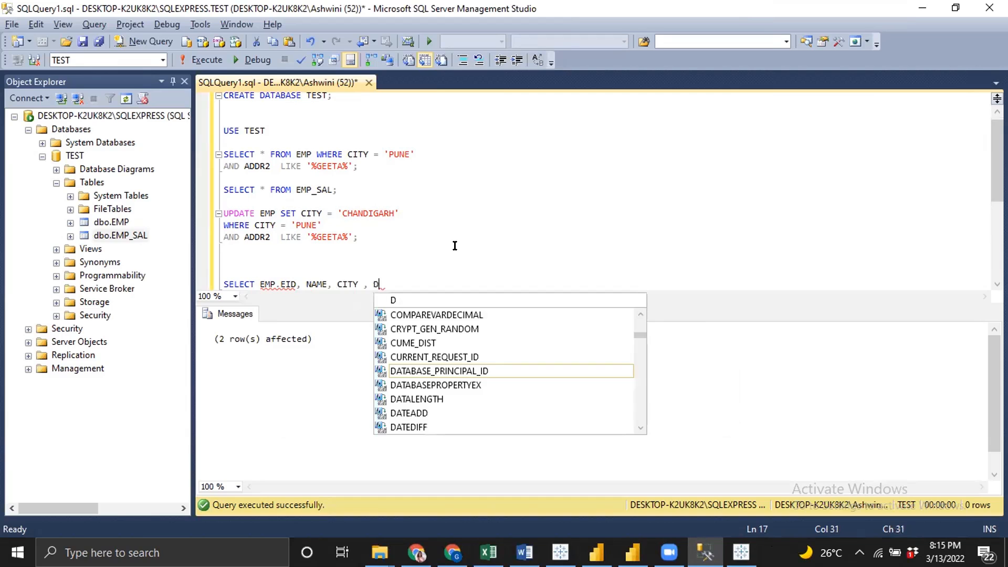
text(OJ, DEP)
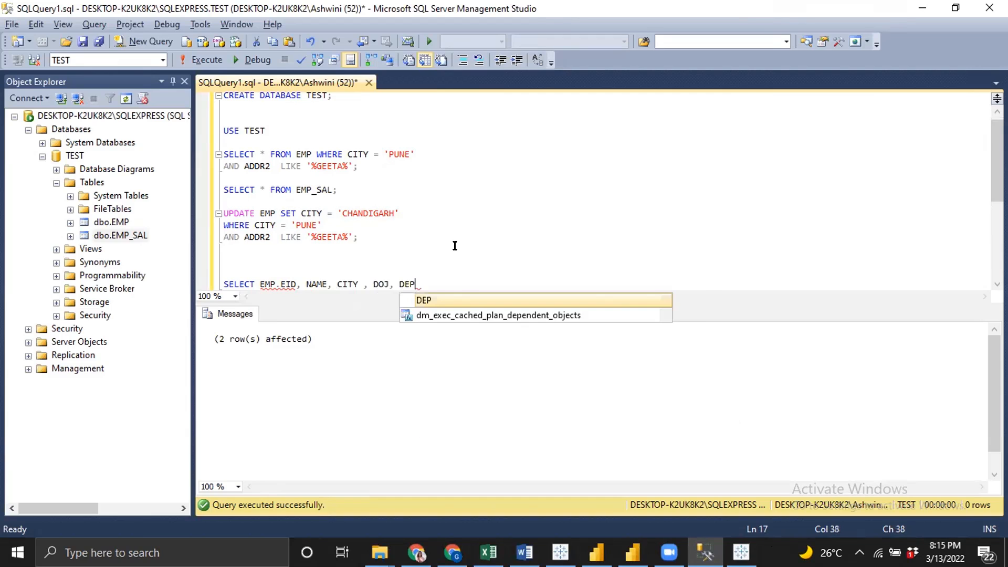
text(T , EDSI )
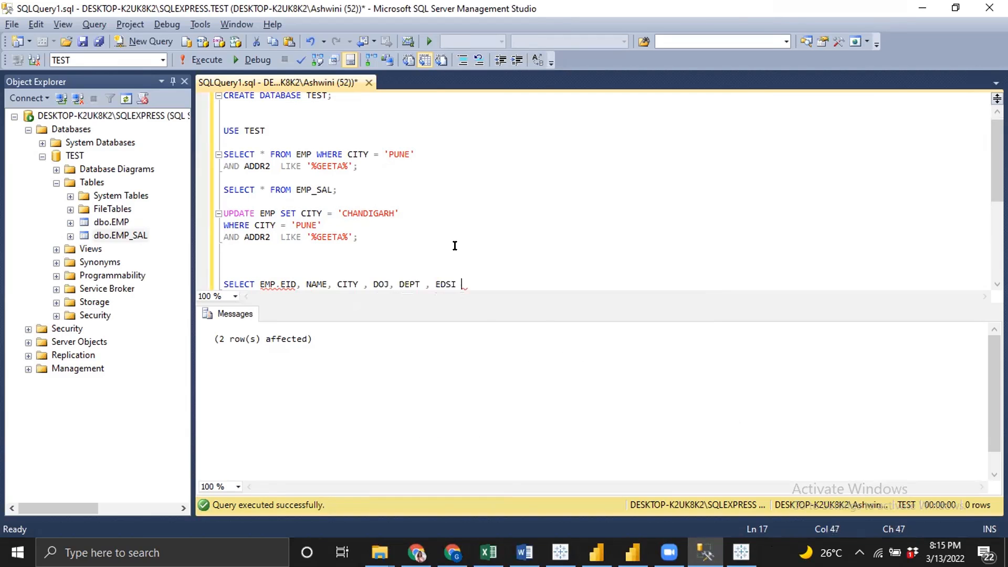
text(,)
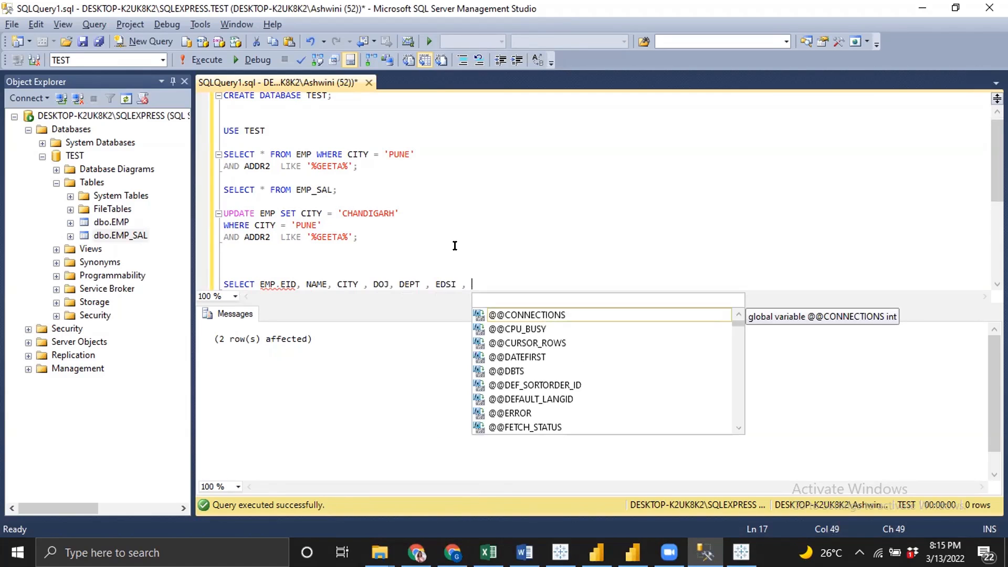
Correct the EDSI column name in the select list to DESI
key(Left)
key(Left)
key(Left)
key(Left)
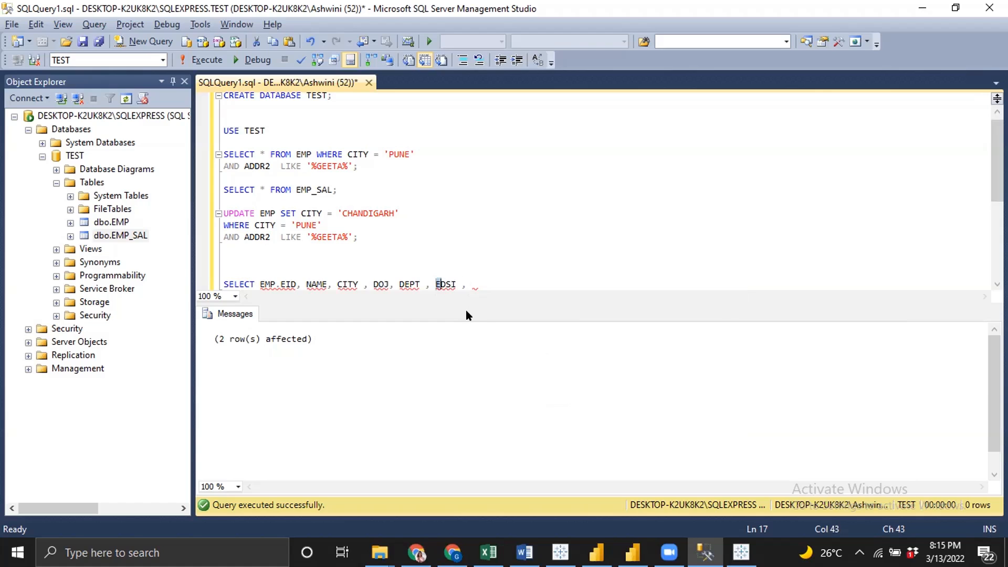
click(433, 272)
click(441, 284)
text(E)
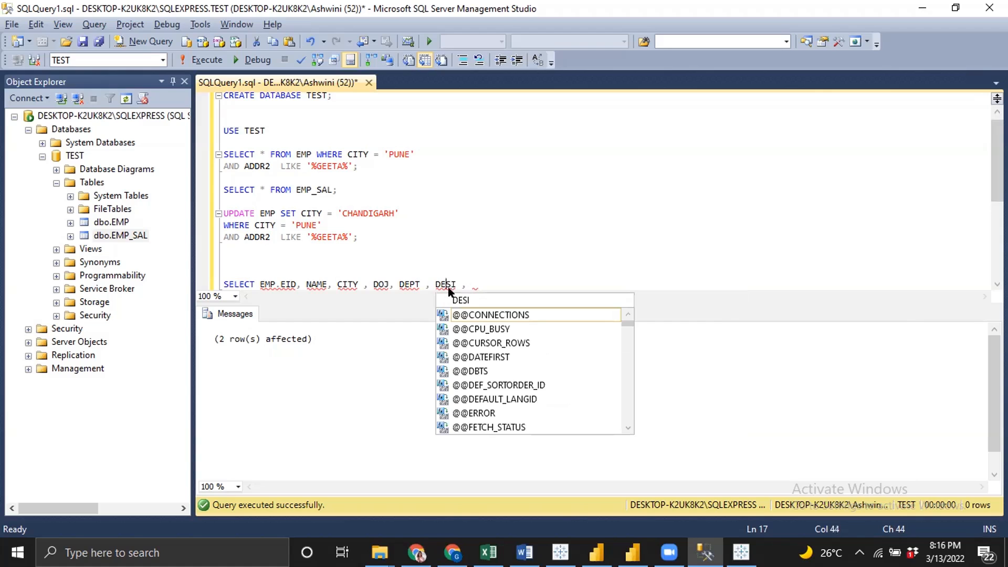
click(481, 282)
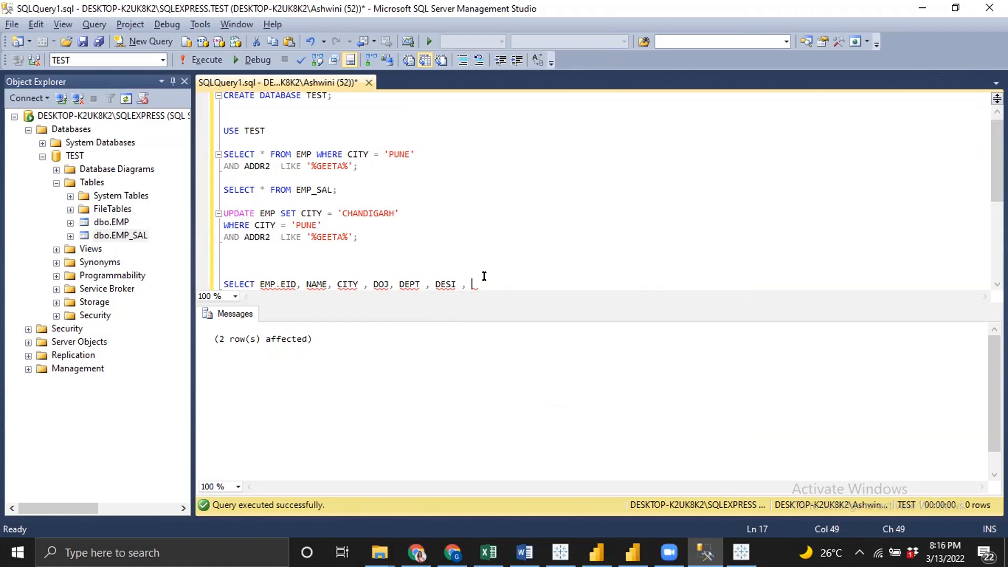
Add FROM EMP to the query and insert SALARY as the last selected column
text(FROM EMP)
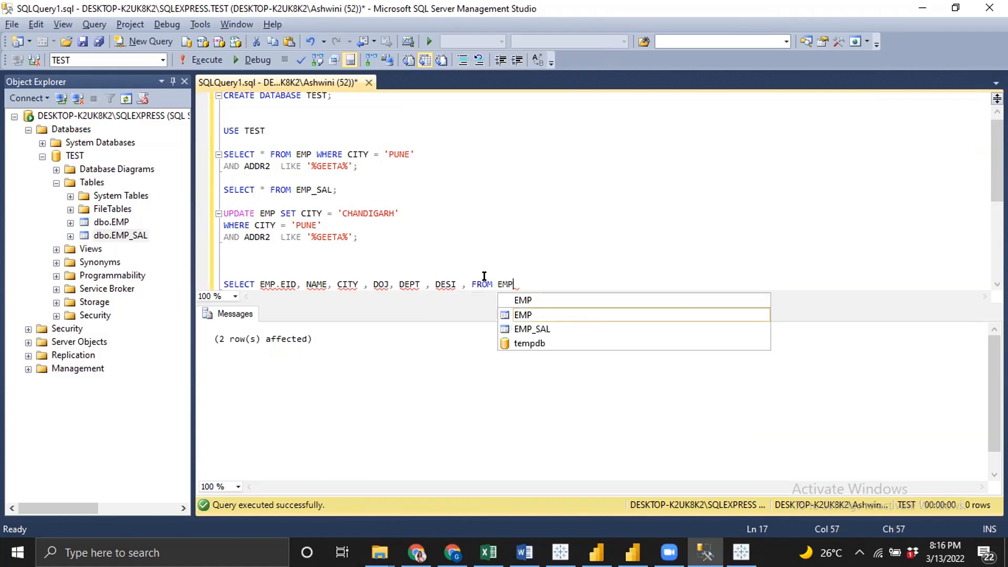
key(Left)
key(Left)
key(Left)
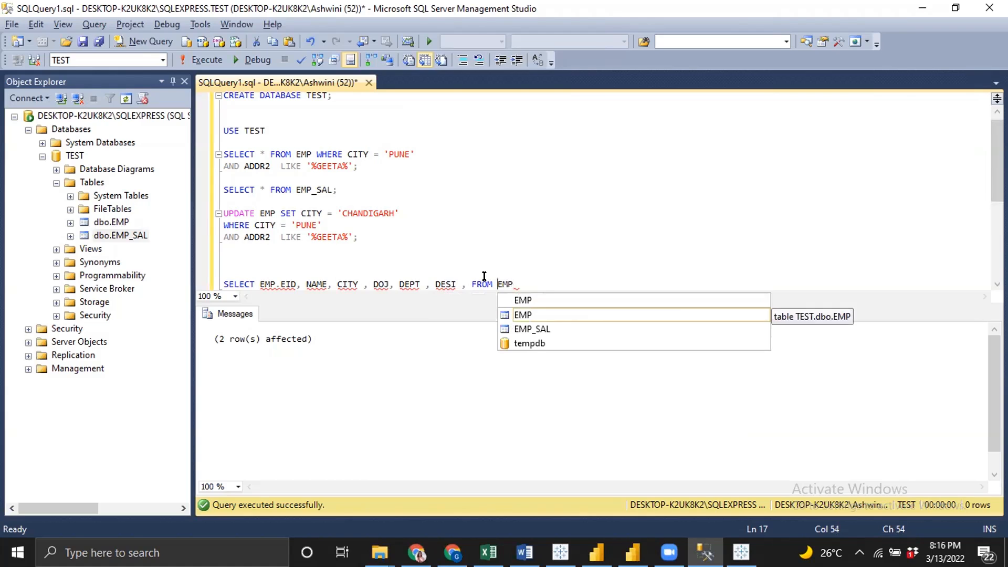
key(Left)
key(Left)
key(Left)
key(Left)
key(Left)
key(Left)
key(Left)
key(Right)
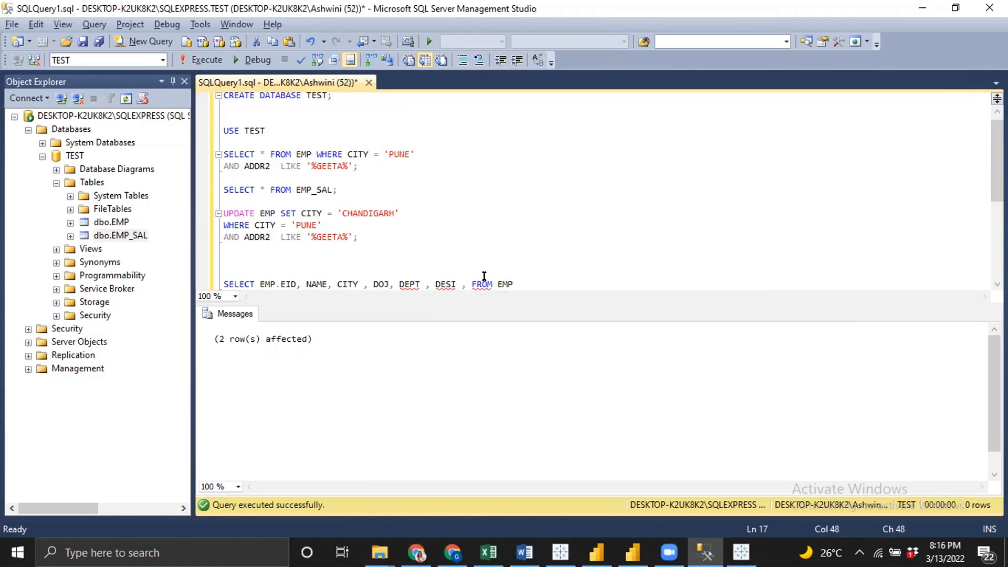
text(SA)
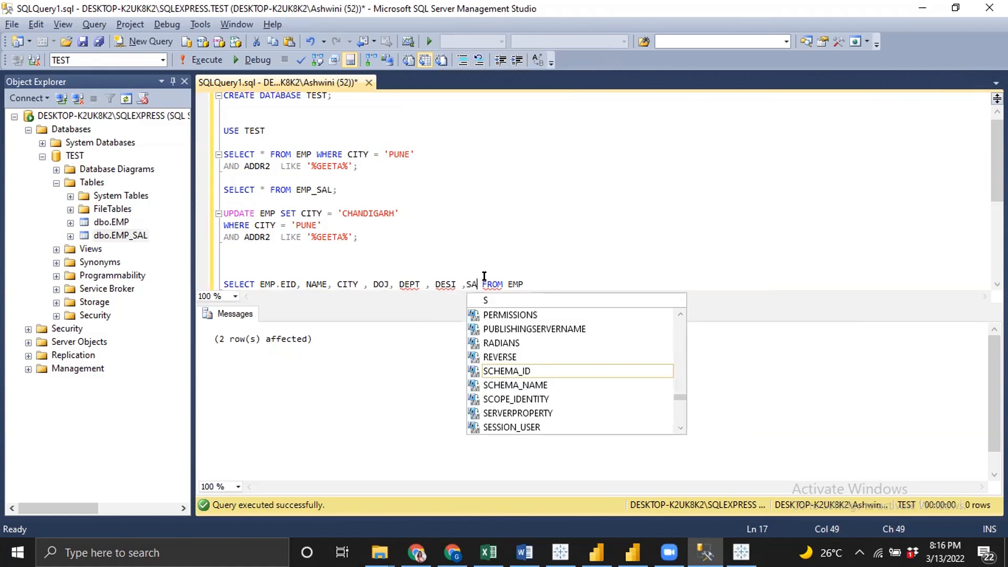
text(LARY)
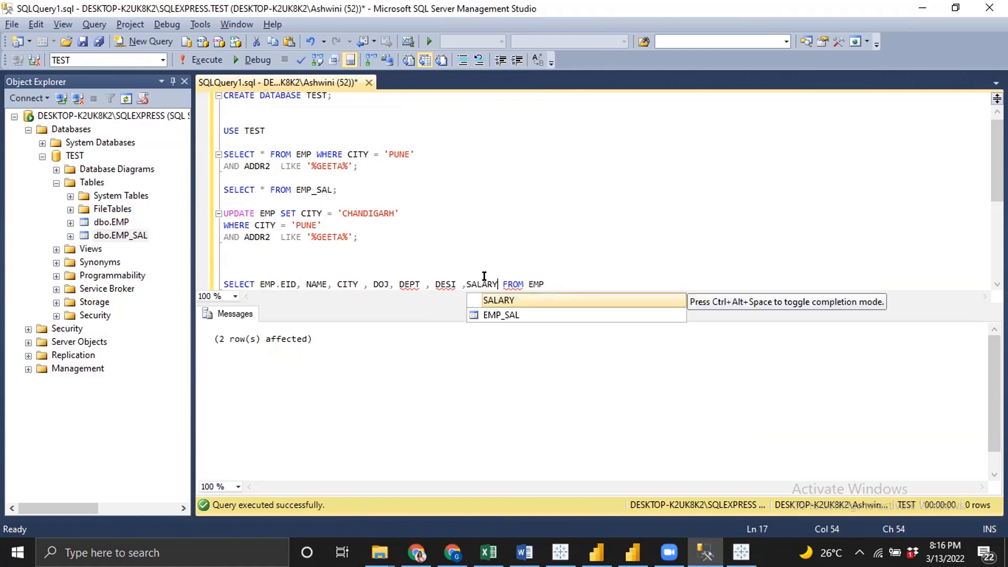
Move FROM EMP onto its own line and start a new line beneath it
key(End)
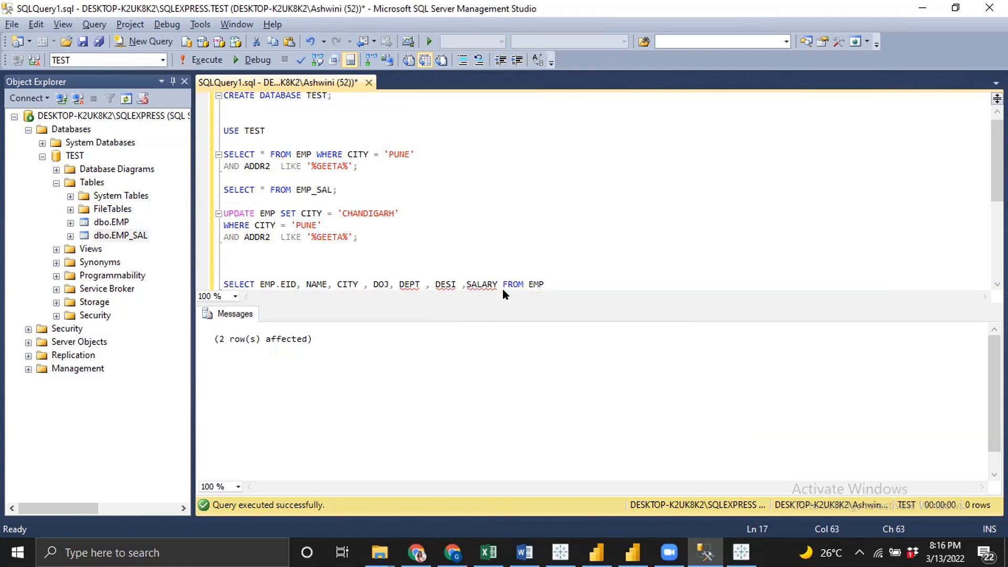
click(501, 283)
key(Return)
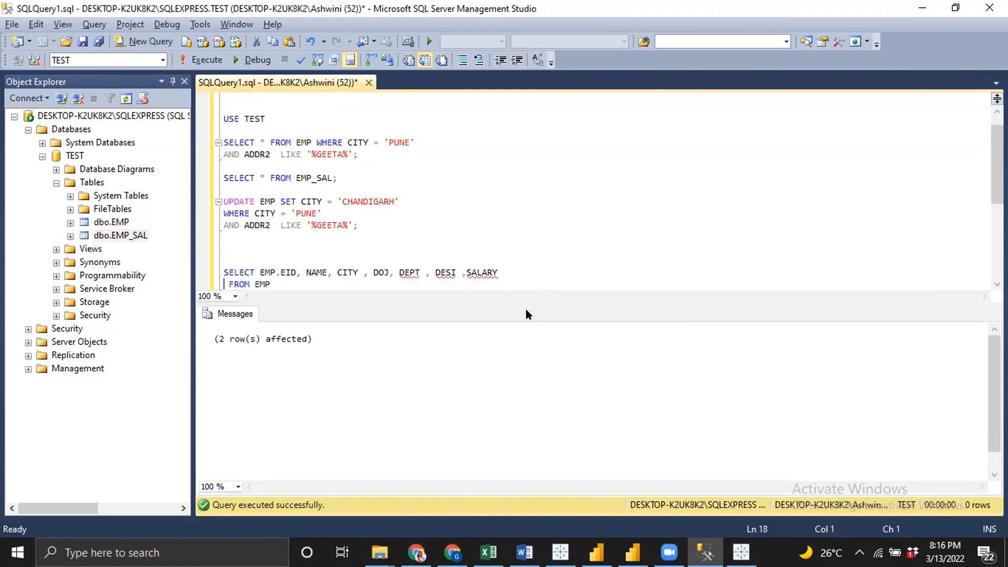
click(280, 277)
key(Down)
key(Return)
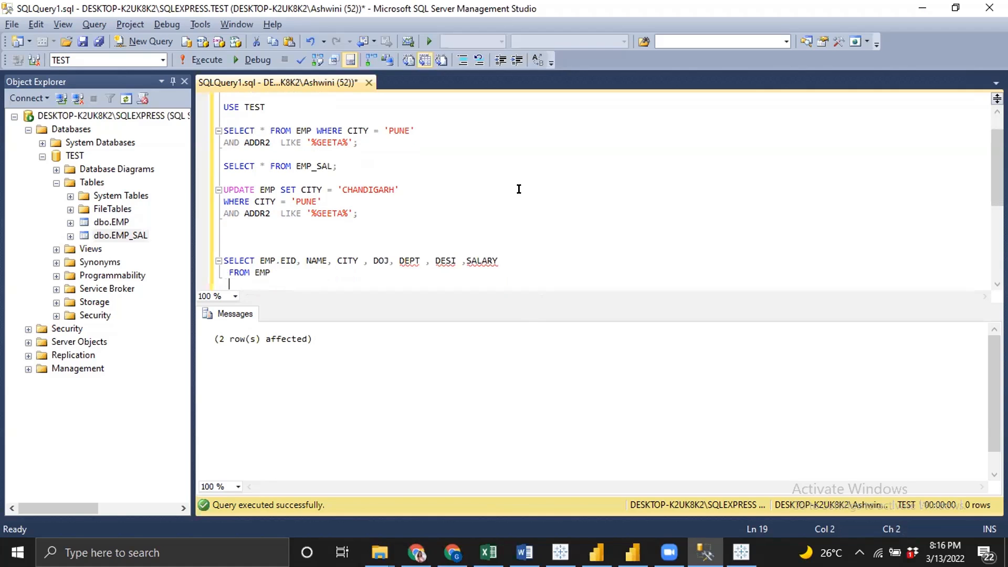
scroll(518, 189, down, 3)
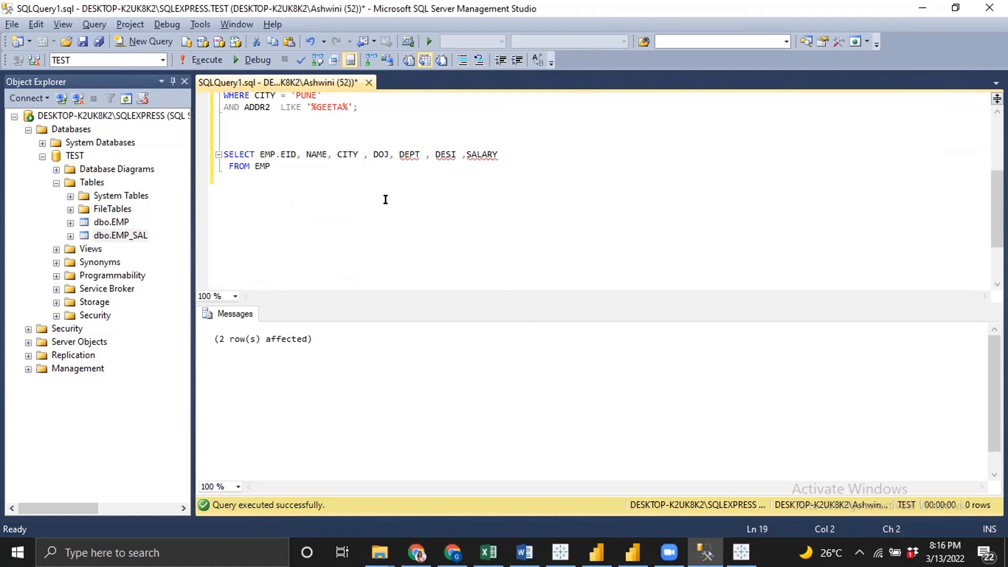
Add a join clause INNER JOIN EMP_SAL ON EMP.EID = EMP_SAL.EID; to the query
text(INNEREJOIN EMP_SAL)
key(Return)
text(ON EMNP,)
key(BackSpace)
text(.EID = EMP_SAL.EID)
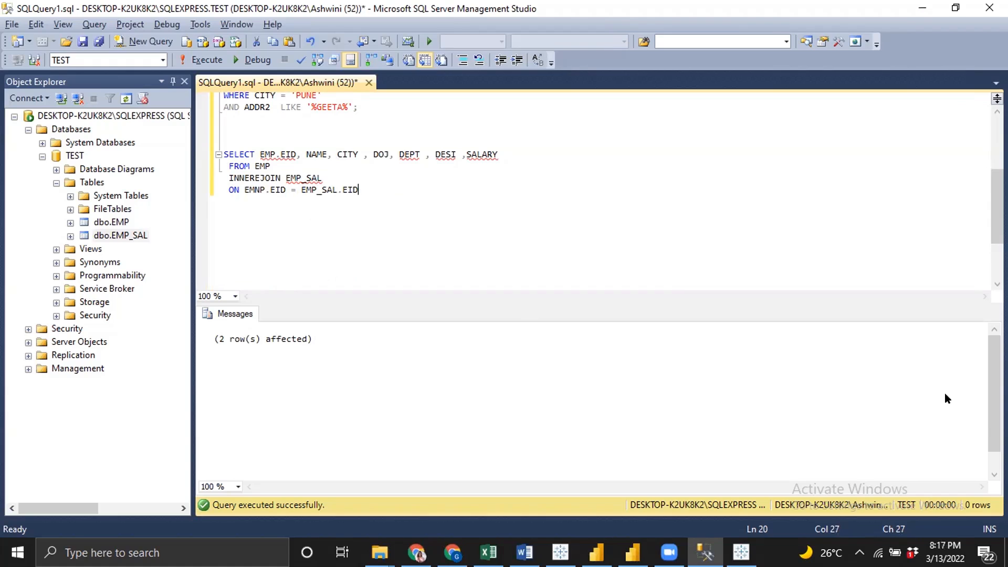
key(BackSpace)
text(;)
Fix the typos in the join clause so it reads INNER JOIN and EMP.EID
click(258, 193)
scroll(259, 188, up, 1)
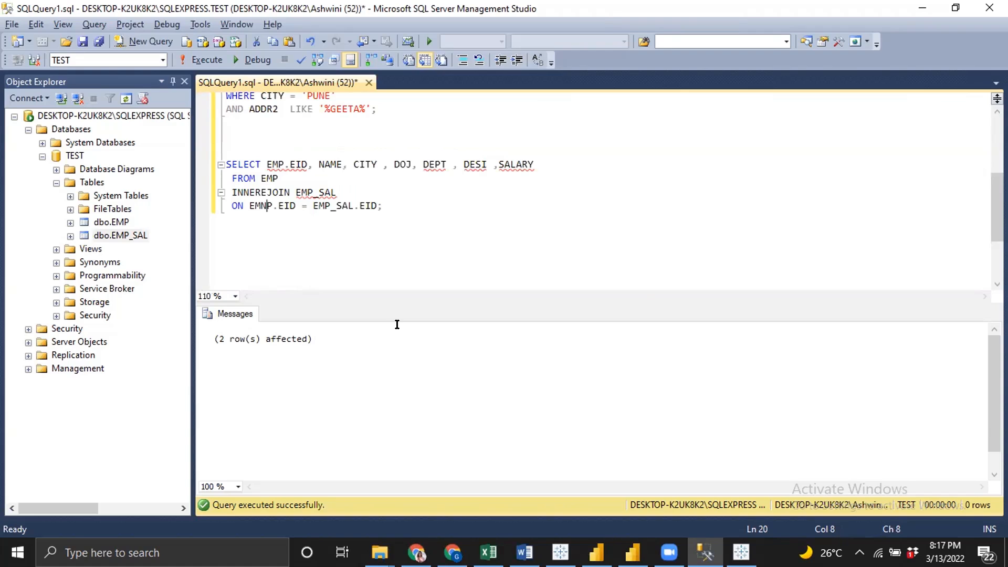
key(BackSpace)
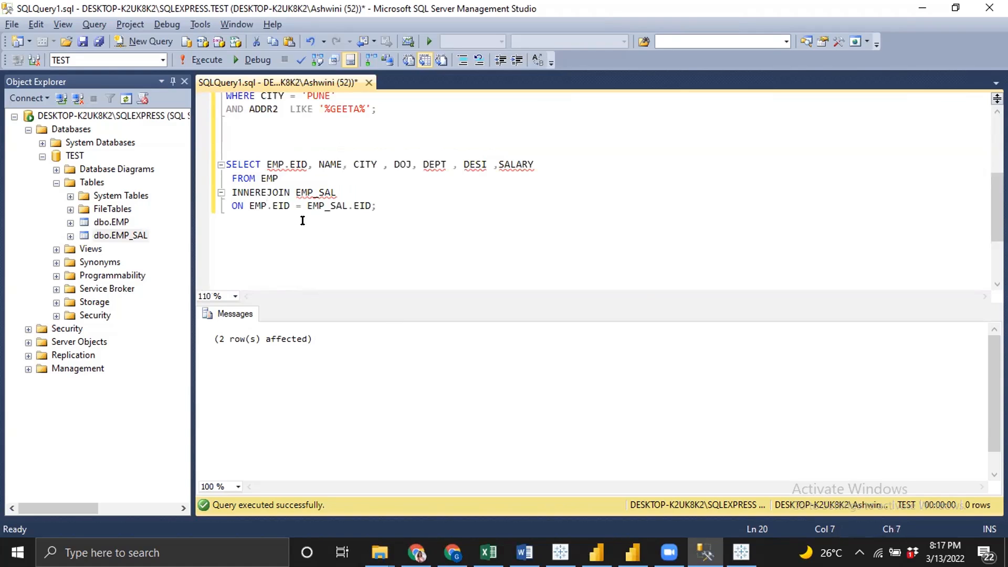
click(259, 190)
key(Delete)
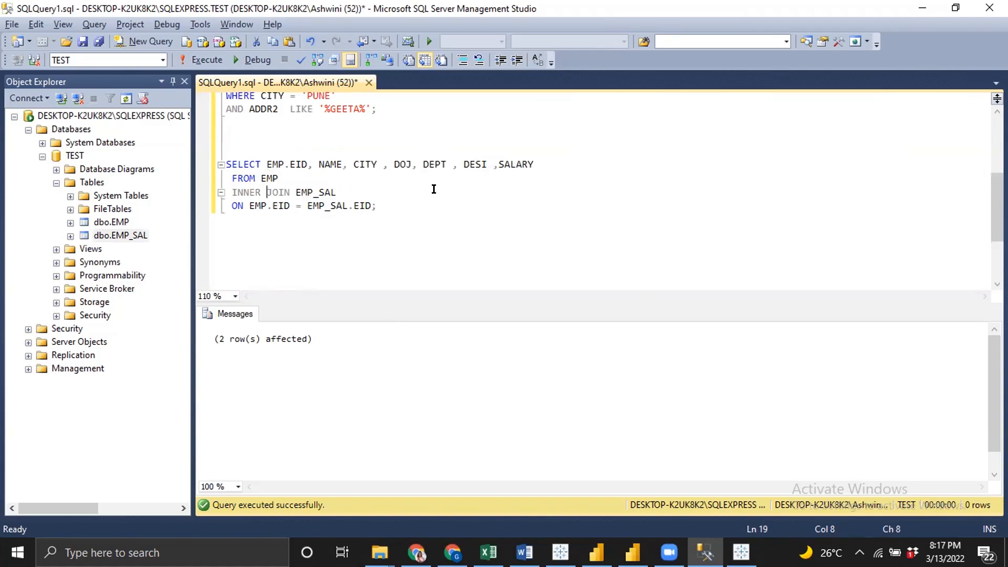
Select the whole join query and execute it
drag(378, 206, 204, 161)
key(ctrl+c)
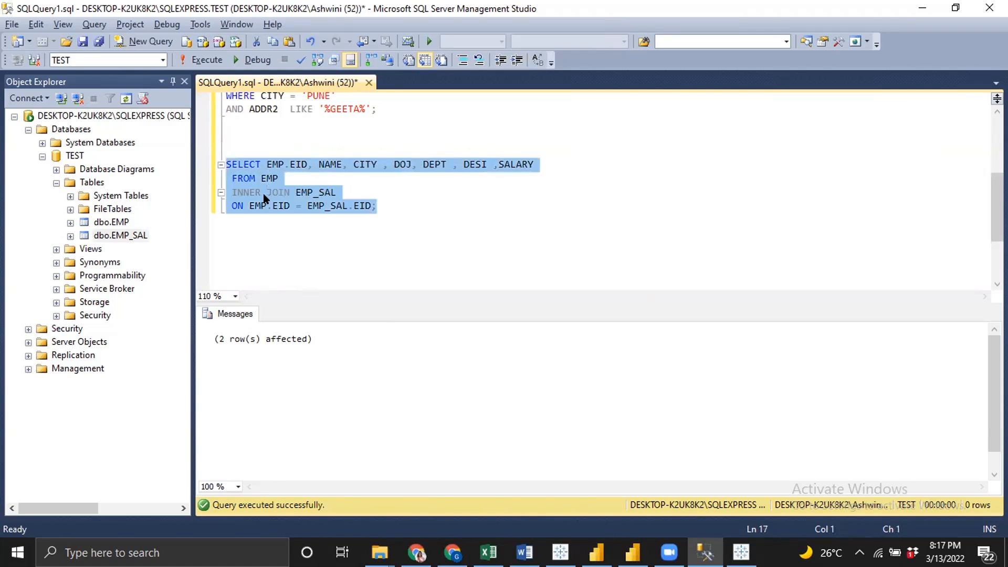
key(F5)
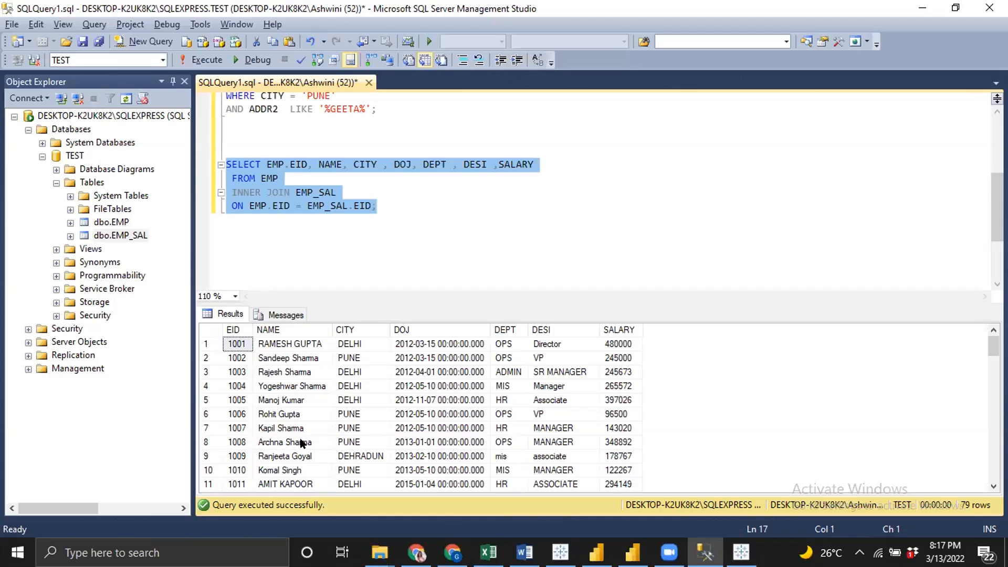
Switch to Tableau, paste the join query into the Custom SQL editor, and confirm it
key(alt+Tab)
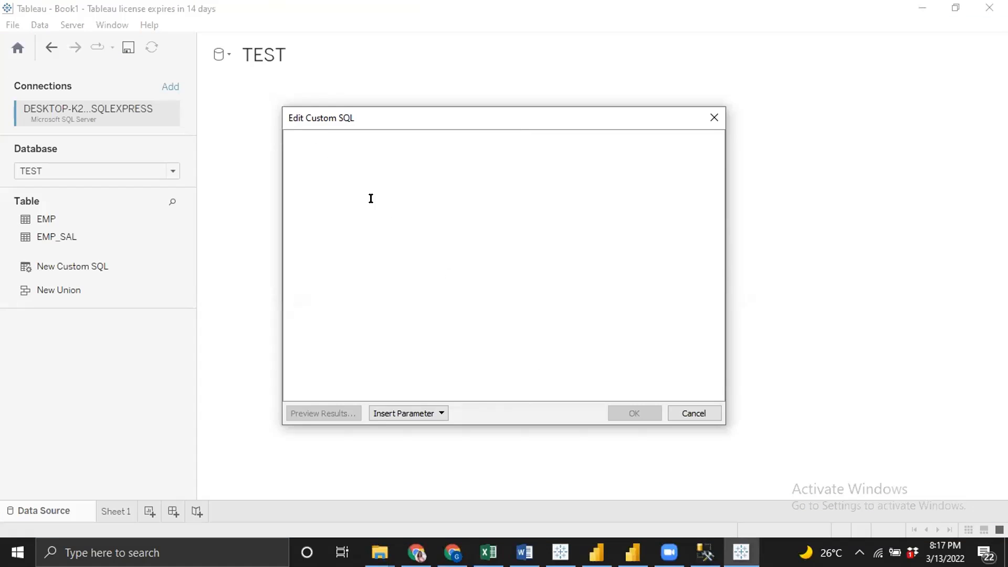
key(ctrl+v)
key(BackSpace)
click(637, 413)
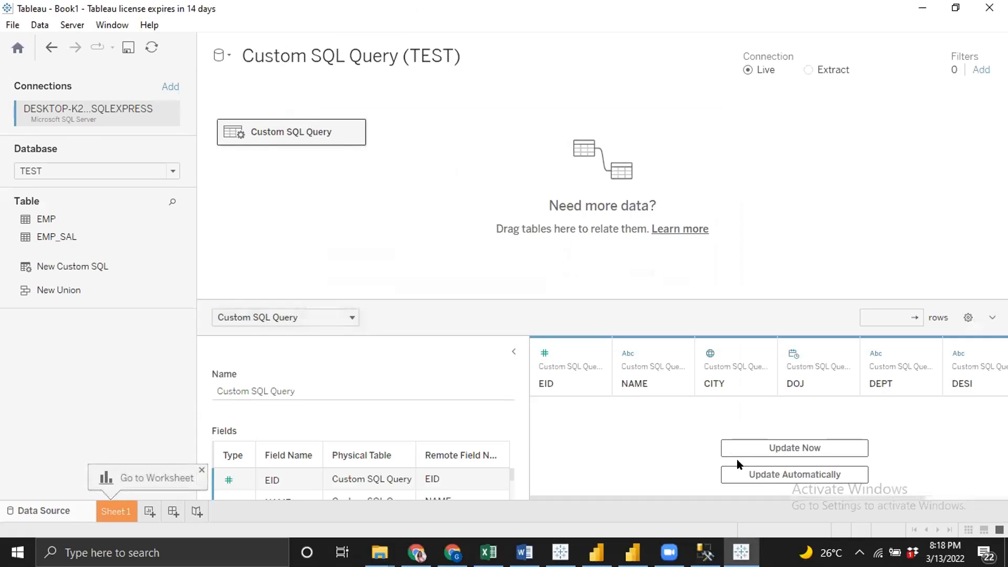
Turn on automatic updating of the data preview, review the joined rows, and open Sheet 1
click(747, 476)
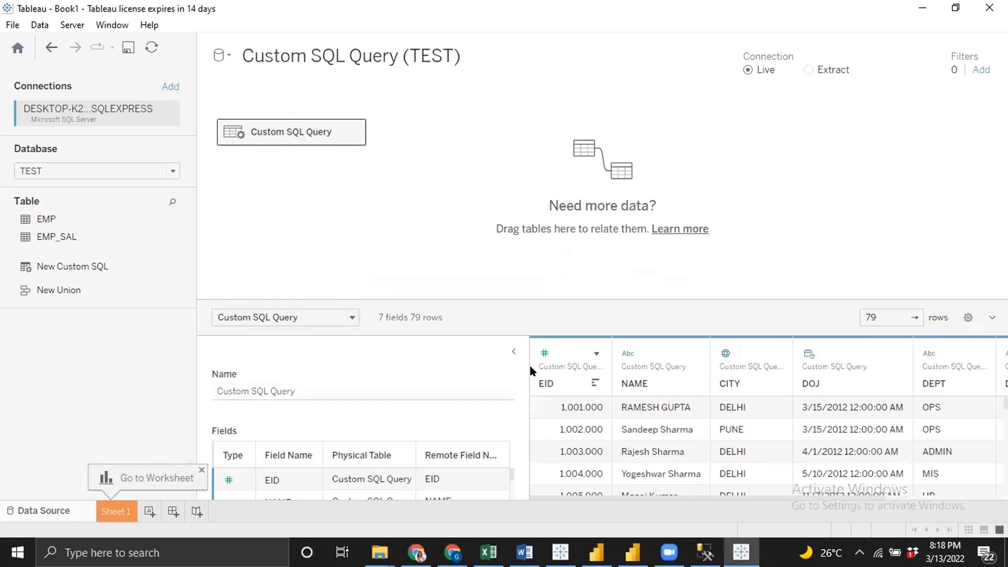
click(512, 350)
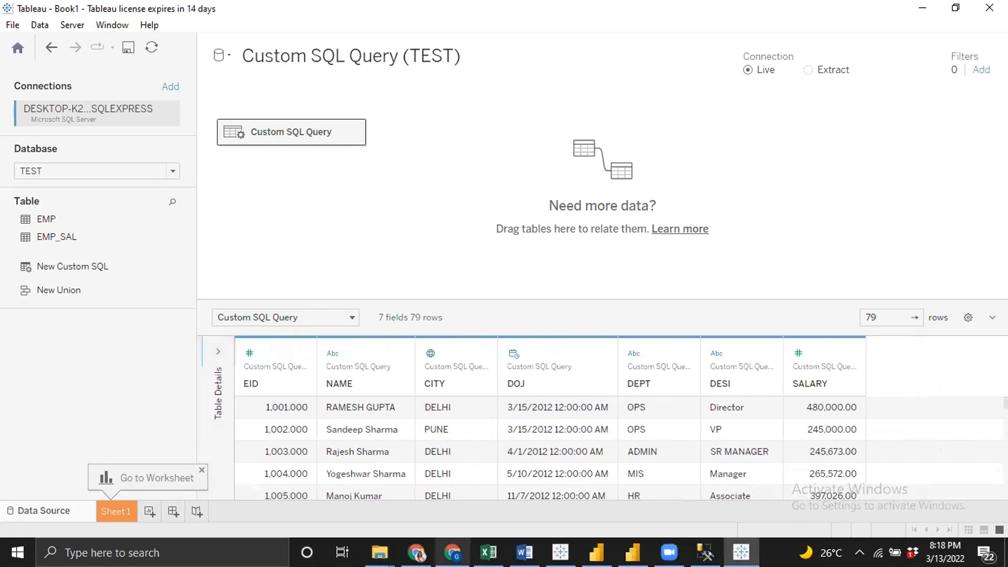
scroll(735, 458, down, 2)
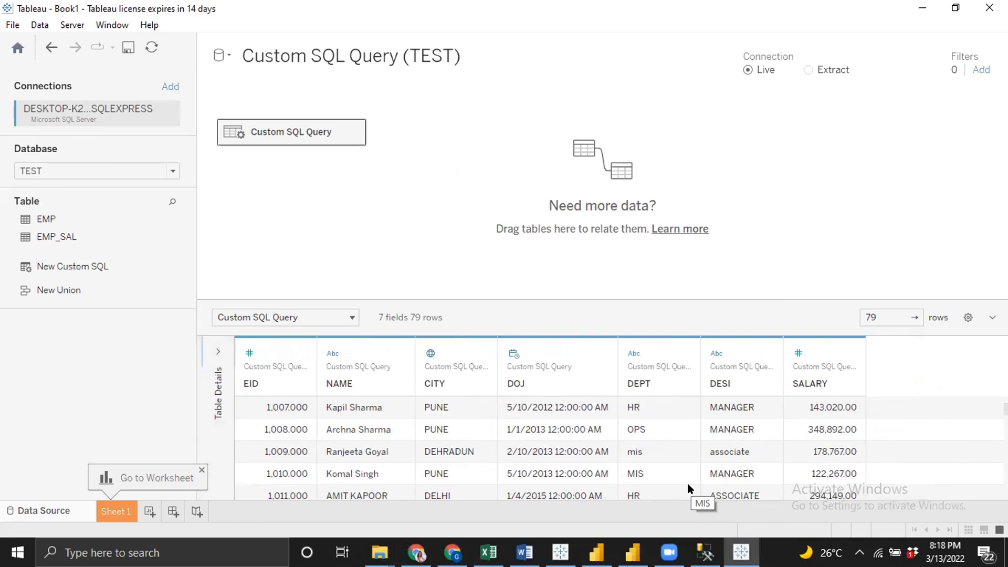
click(131, 511)
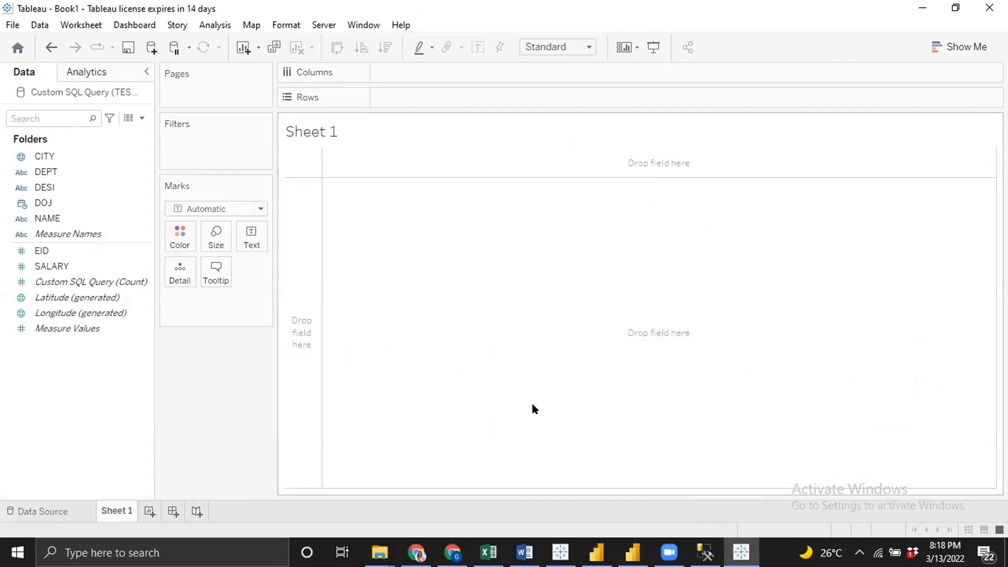
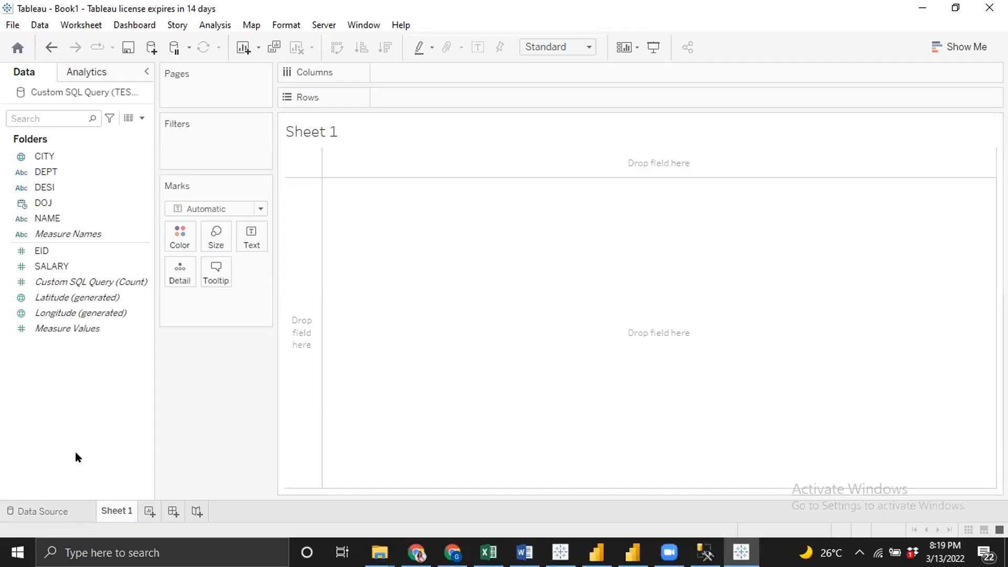
Build a bar chart of summed EID per DEPT
click(18, 316)
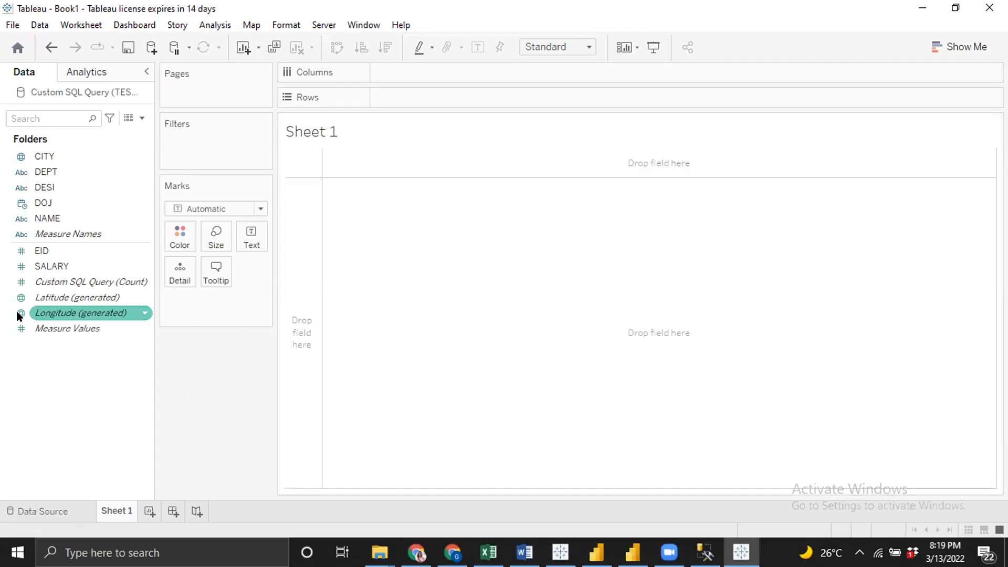
double_click(46, 249)
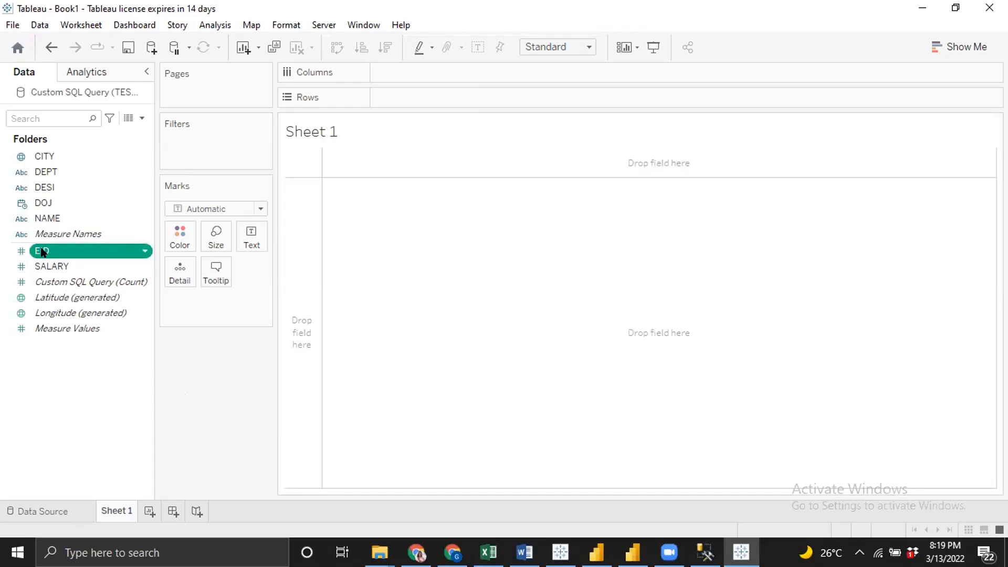
double_click(48, 172)
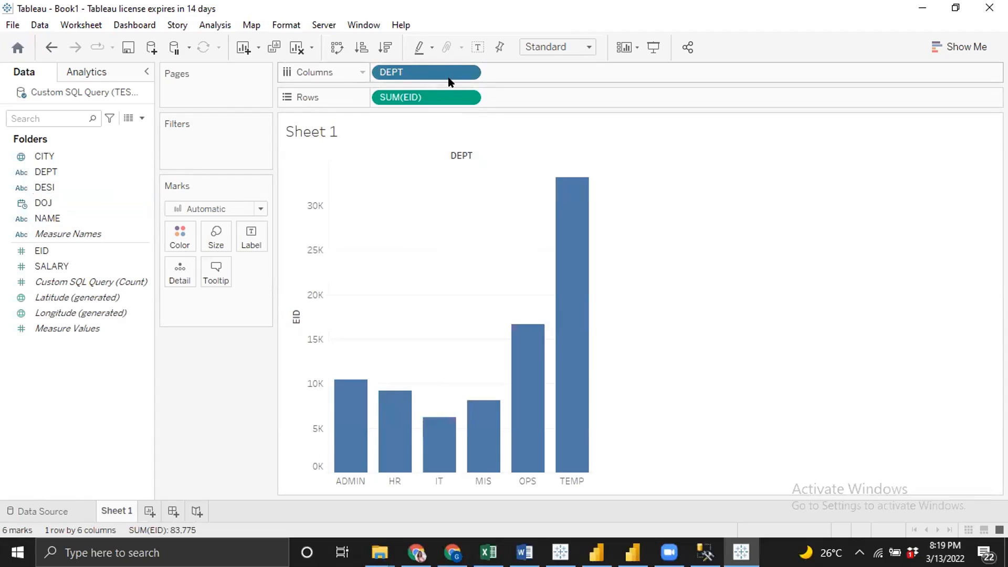
Sort the departments by EID descending and swap the axes into horizontal bars
click(384, 46)
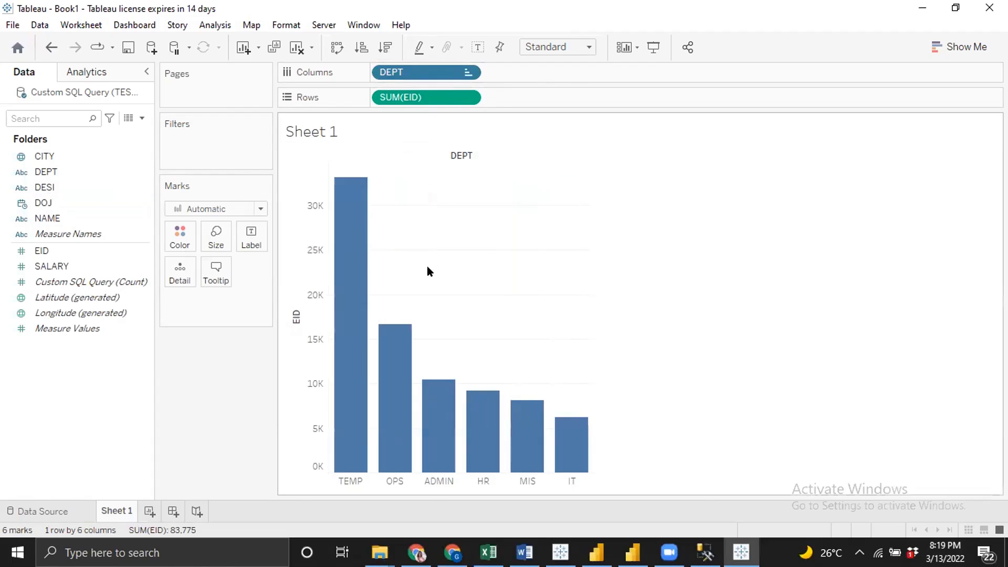
key(ctrl+w)
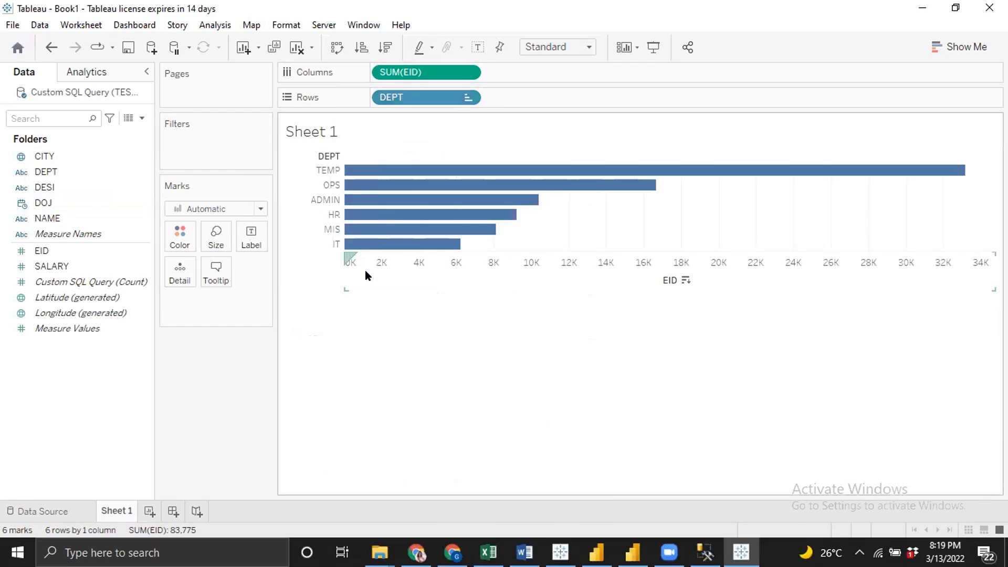
click(384, 46)
Fit the chart to the Entire View
click(561, 46)
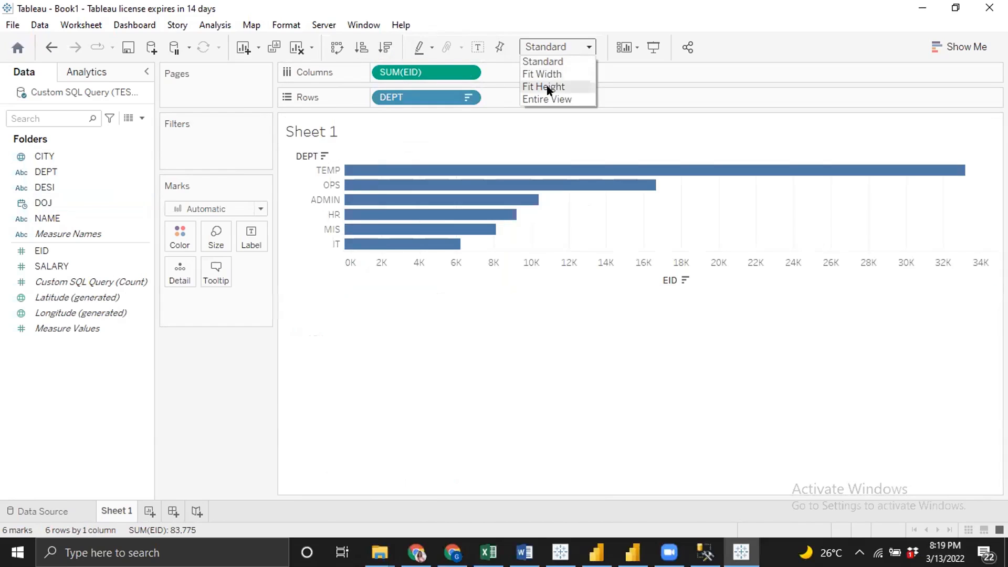
click(546, 99)
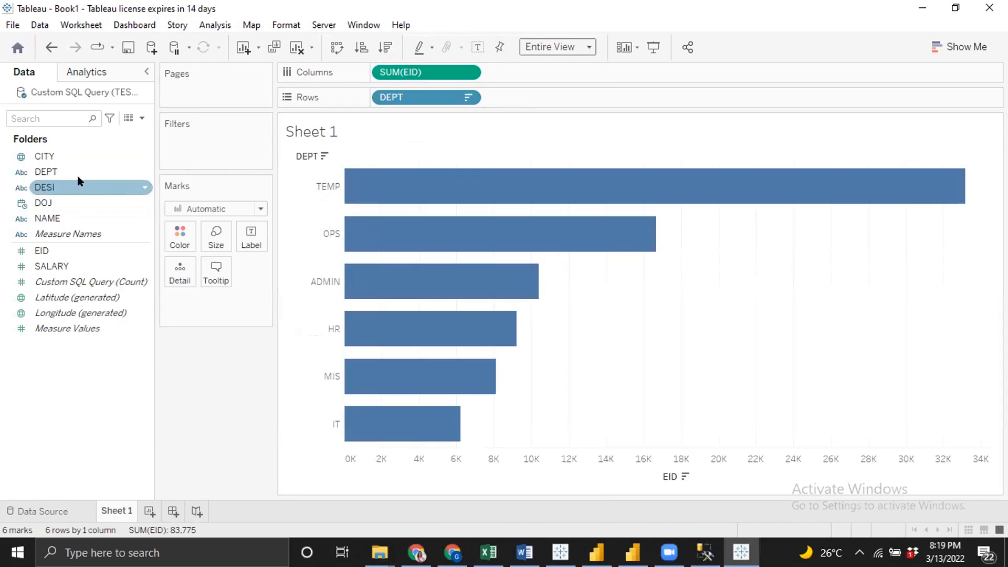
Colour the bars by DEPT and add CITY to the rows after DEPT
drag(61, 171, 130, 194)
drag(103, 189, 178, 241)
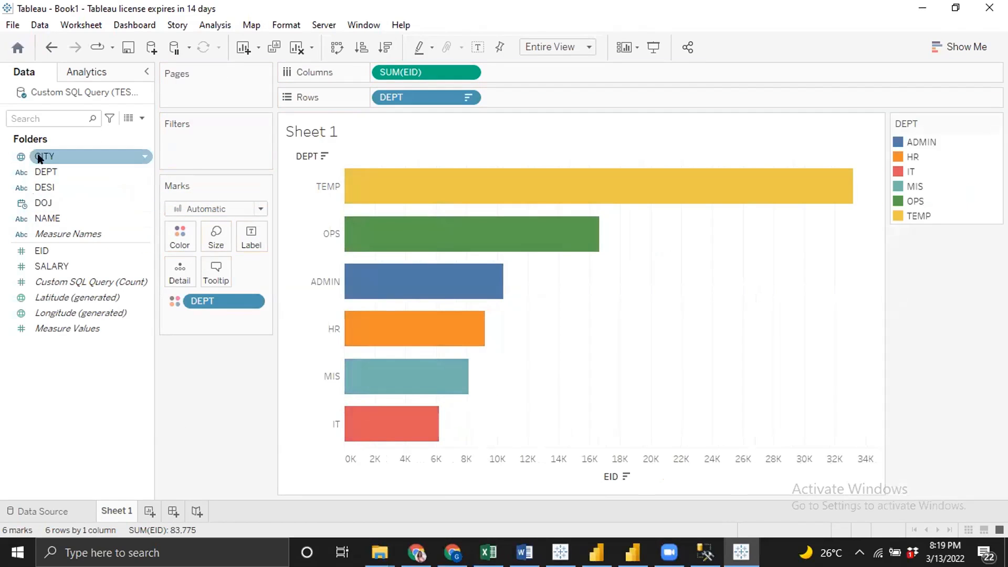
drag(42, 156, 535, 99)
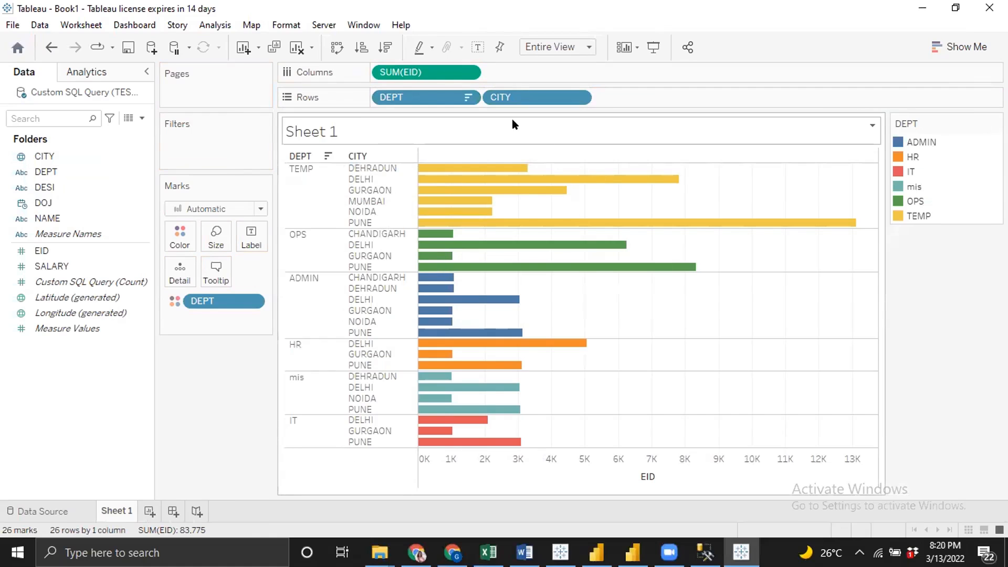
Change the EID measure's aggregation to Count
click(467, 74)
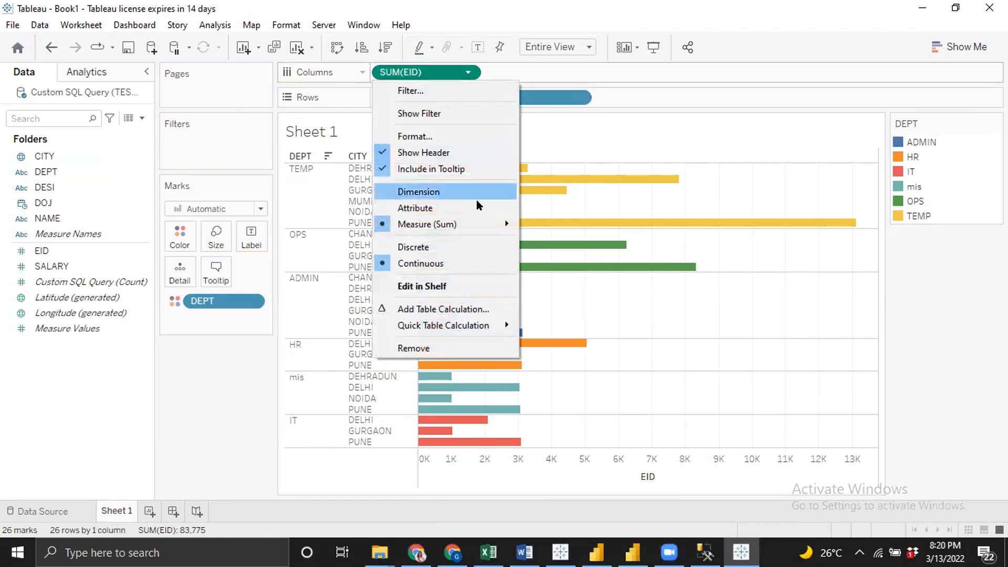
mouse_move(501, 232)
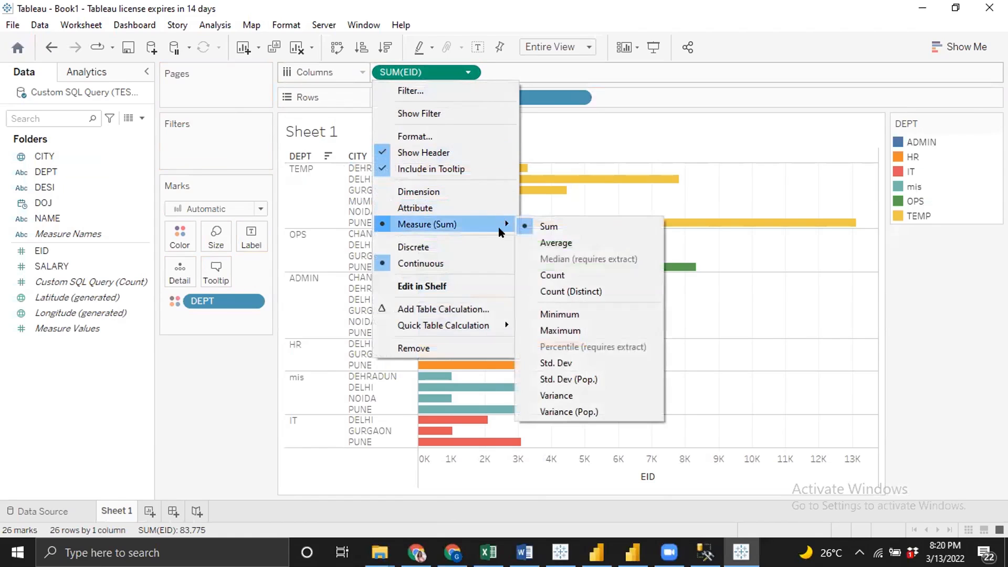
click(555, 274)
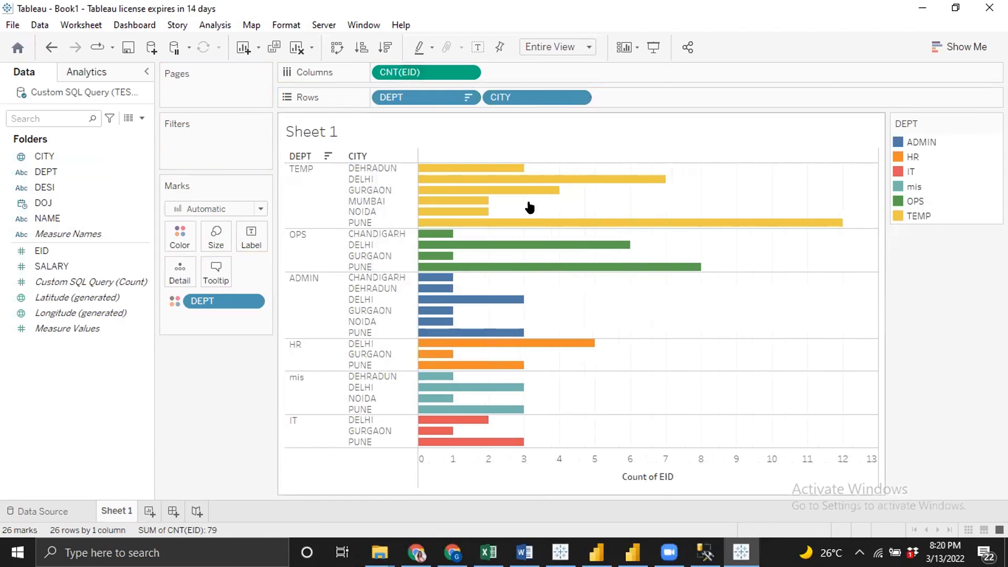
Show mark labels and sort the cities by count descending within each department
click(475, 49)
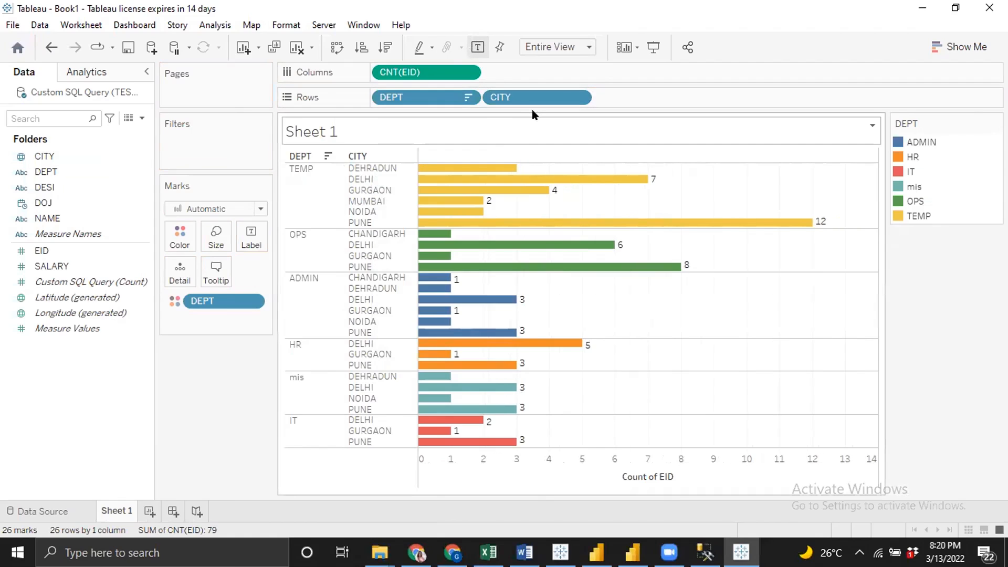
click(386, 47)
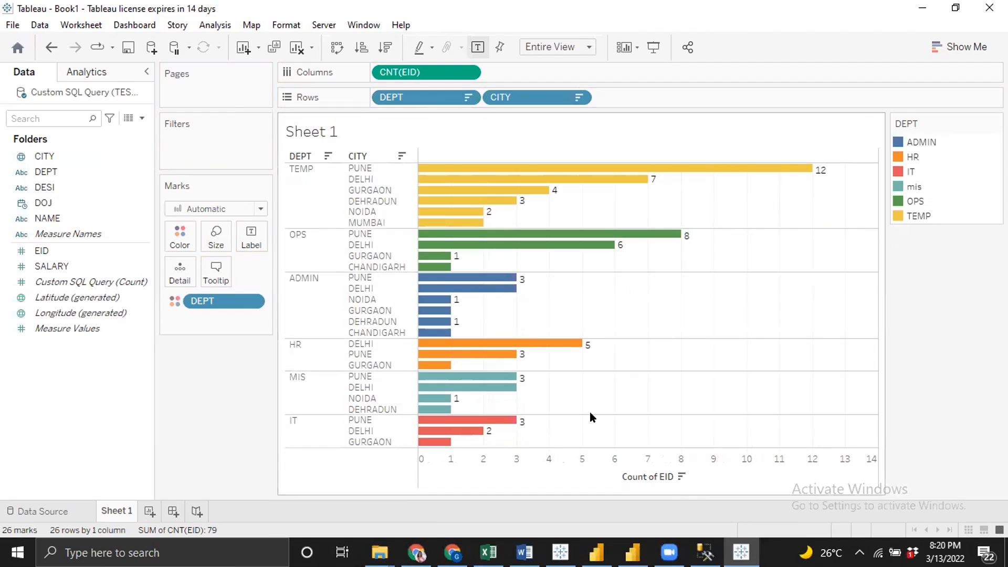
Preview the chart in presentation mode and leave it
click(654, 47)
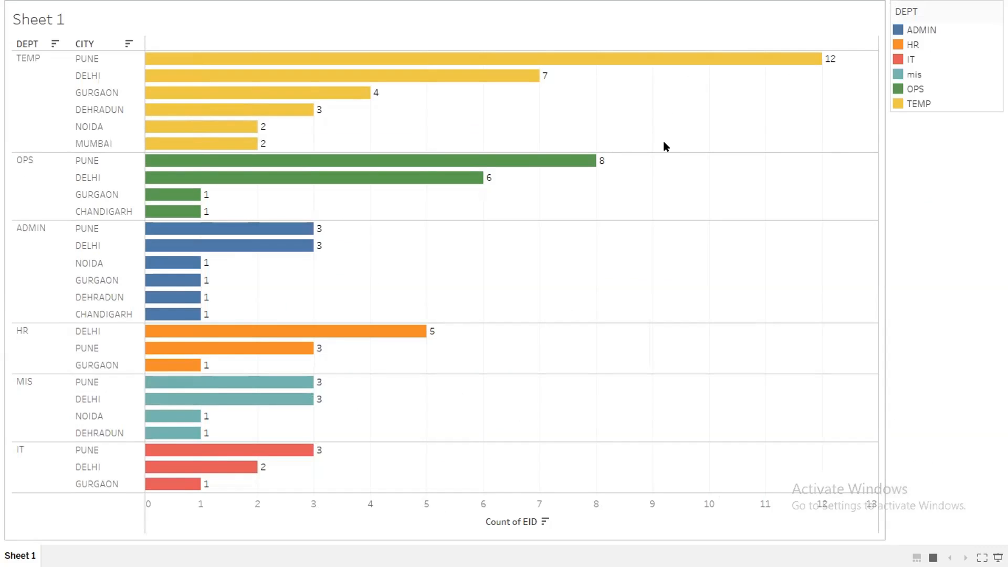
key(Escape)
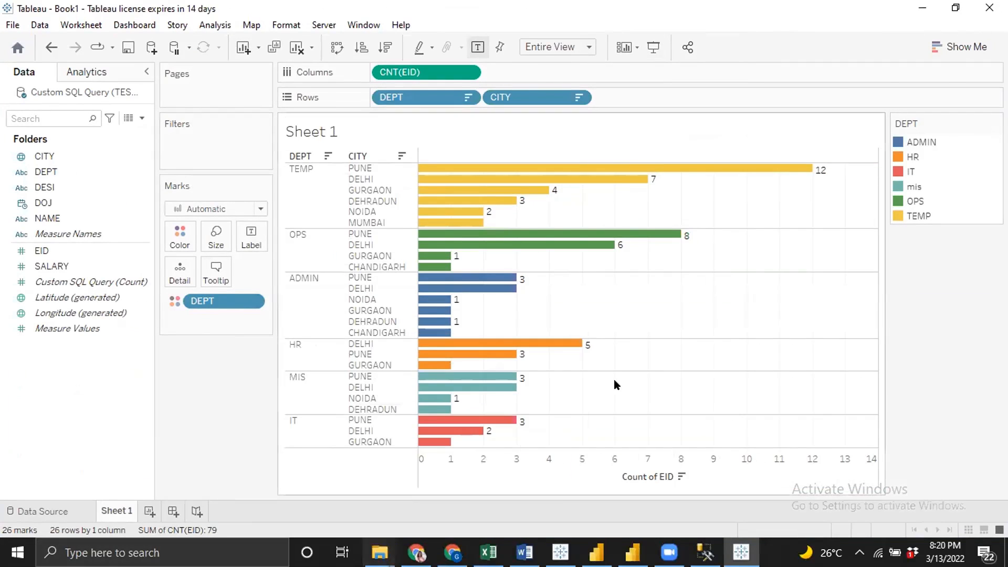
Open the custom SQL query for editing and append the condition WHERE DEPT =
click(39, 510)
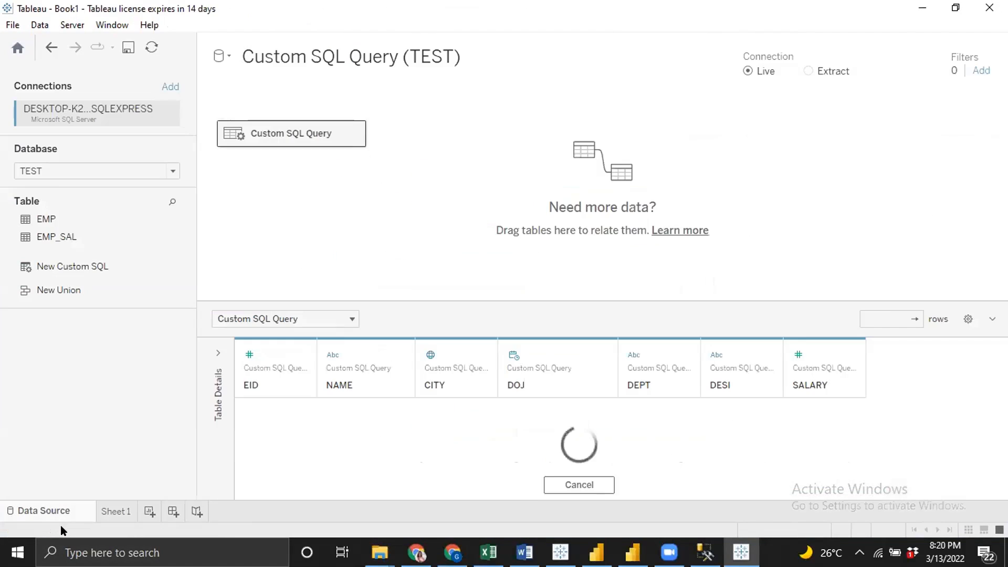
right_click(346, 129)
click(407, 215)
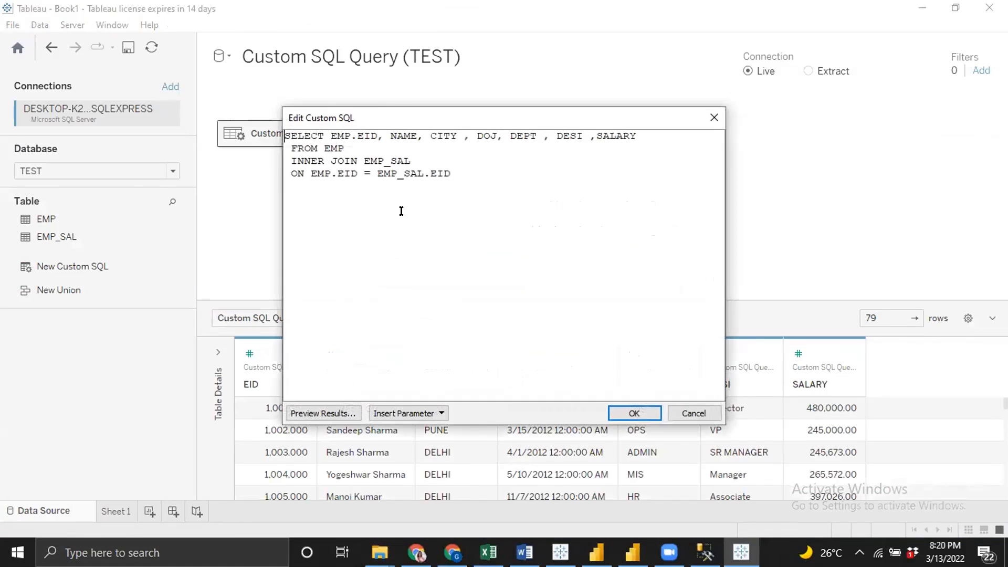
text(WHERE DEPT =)
Create a new parameter from the SQL editor with String data type and an empty current value
click(441, 411)
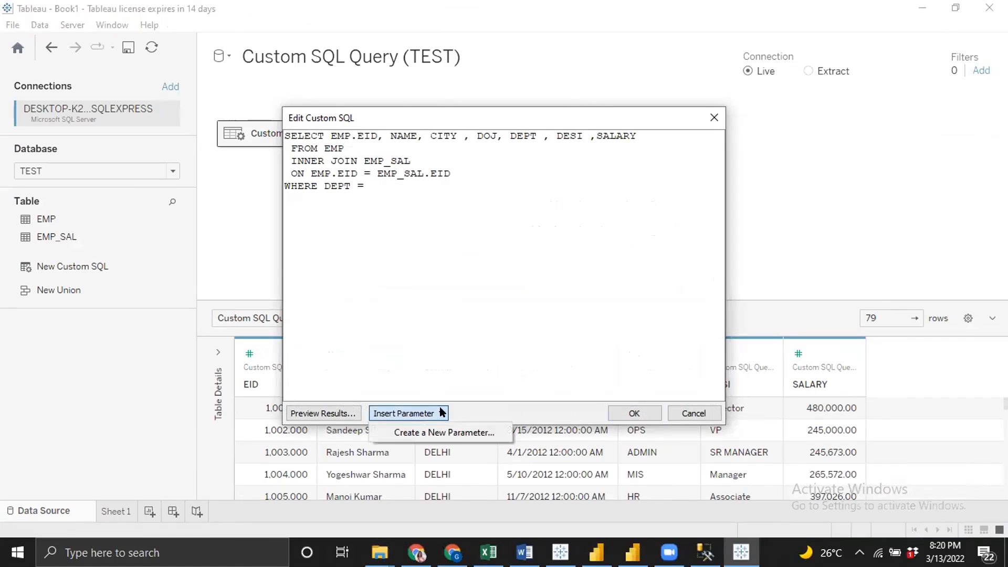
click(462, 430)
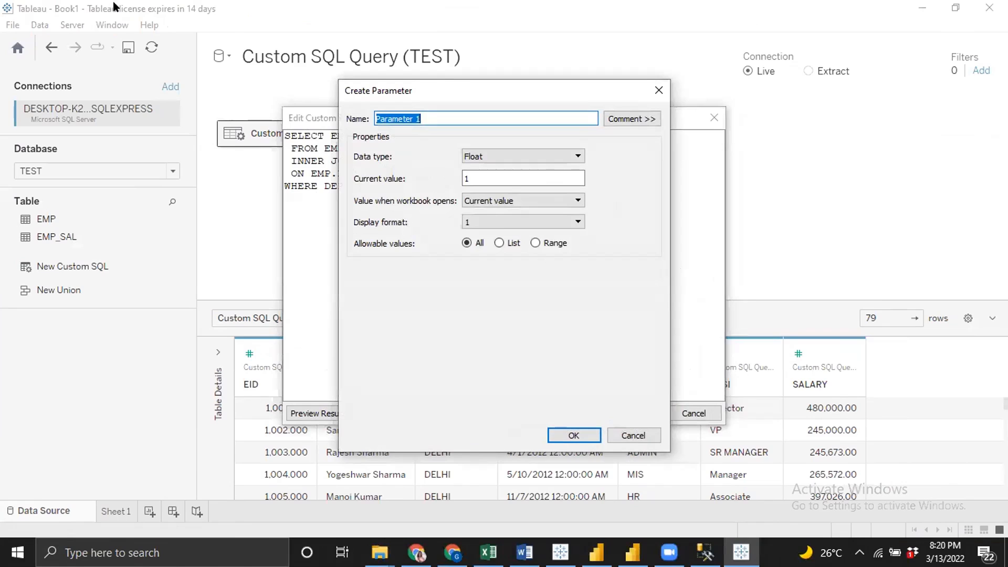
click(513, 152)
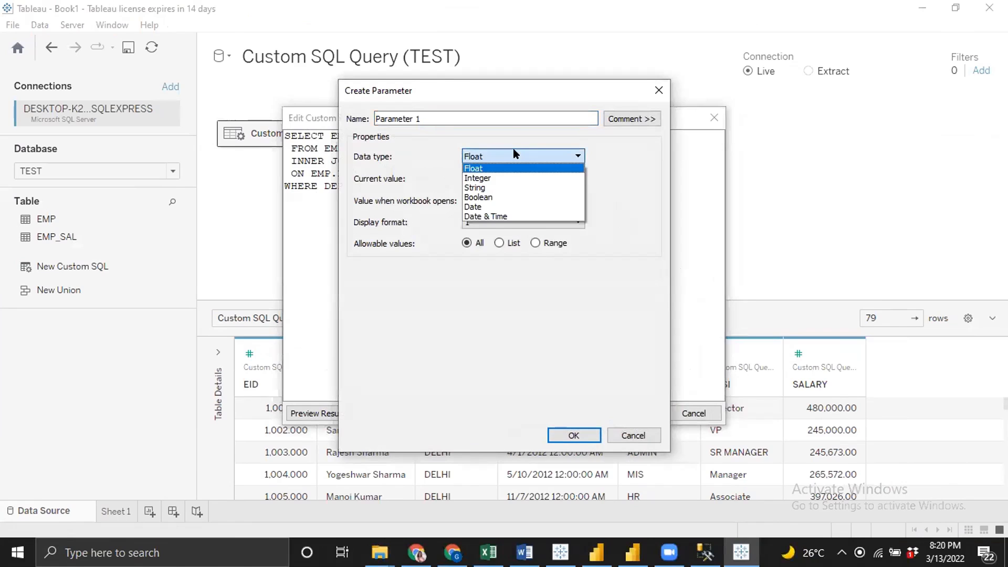
click(486, 187)
double_click(489, 178)
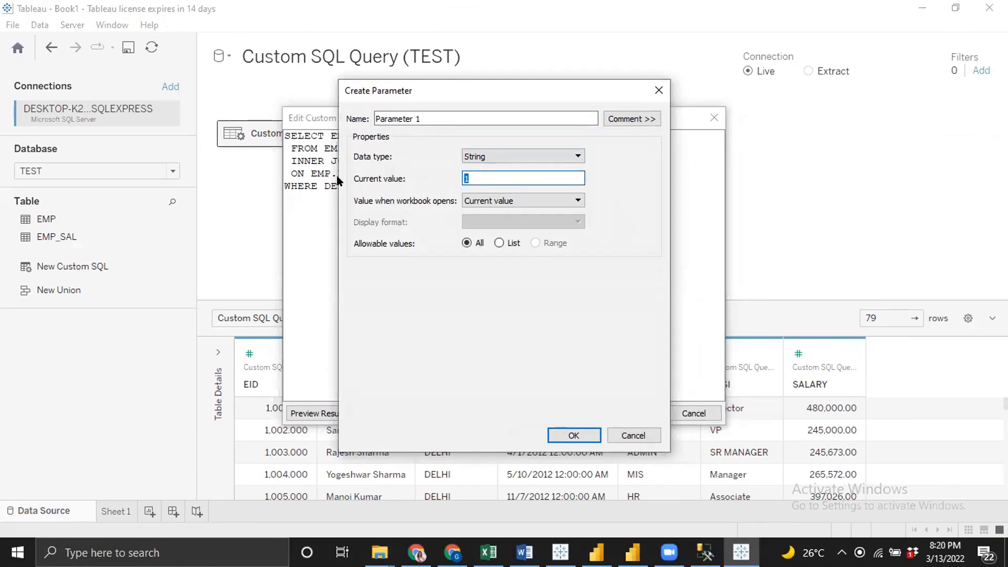
key(BackSpace)
Restrict the parameter to a list of values added from DEPT, then confirm the parameter and the SQL query
click(499, 242)
click(596, 307)
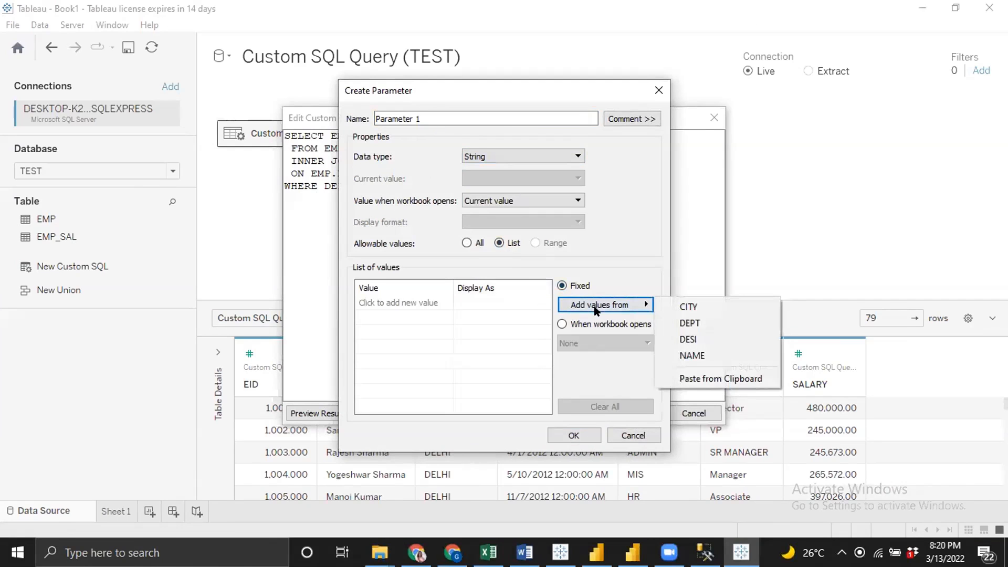
click(690, 323)
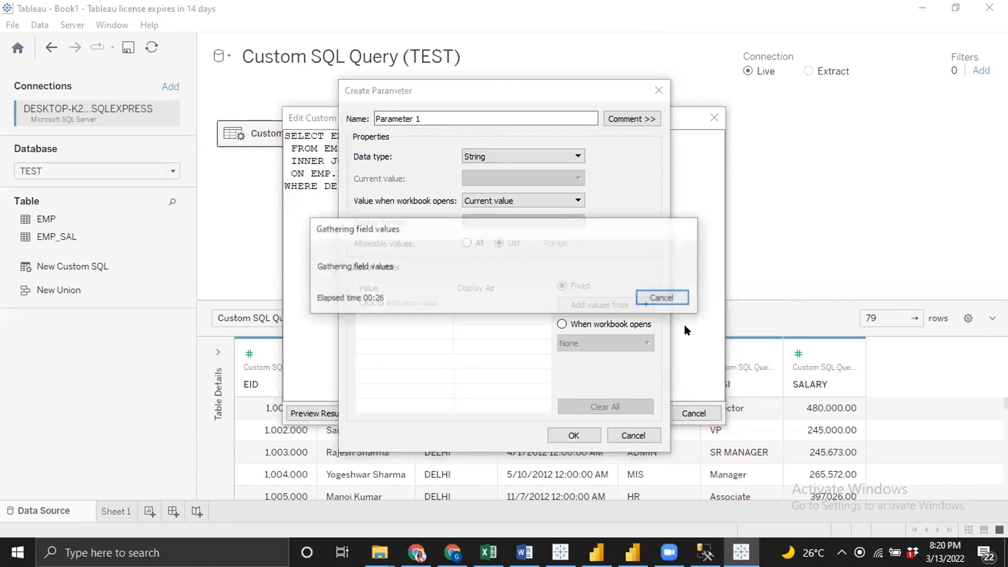
click(573, 435)
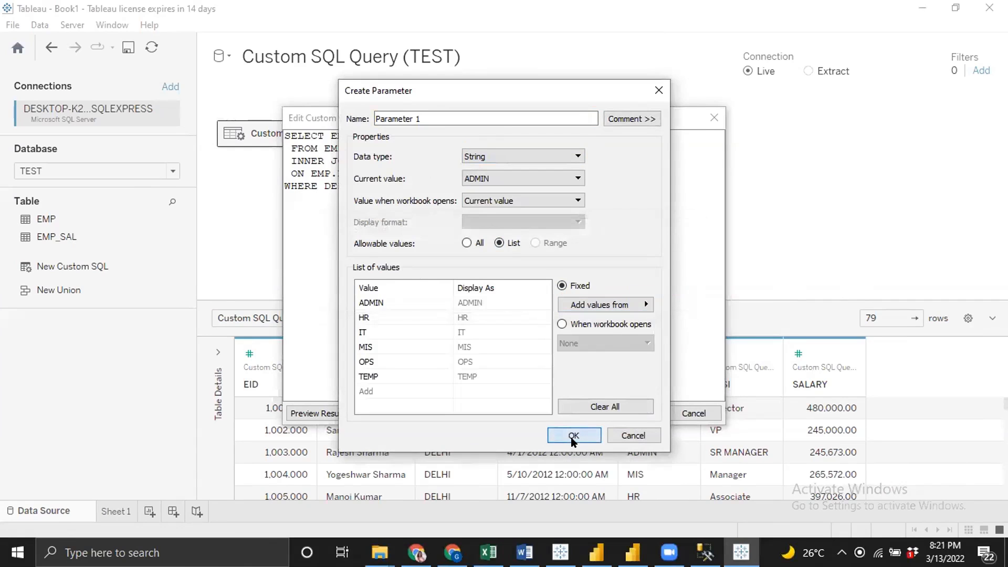
click(635, 414)
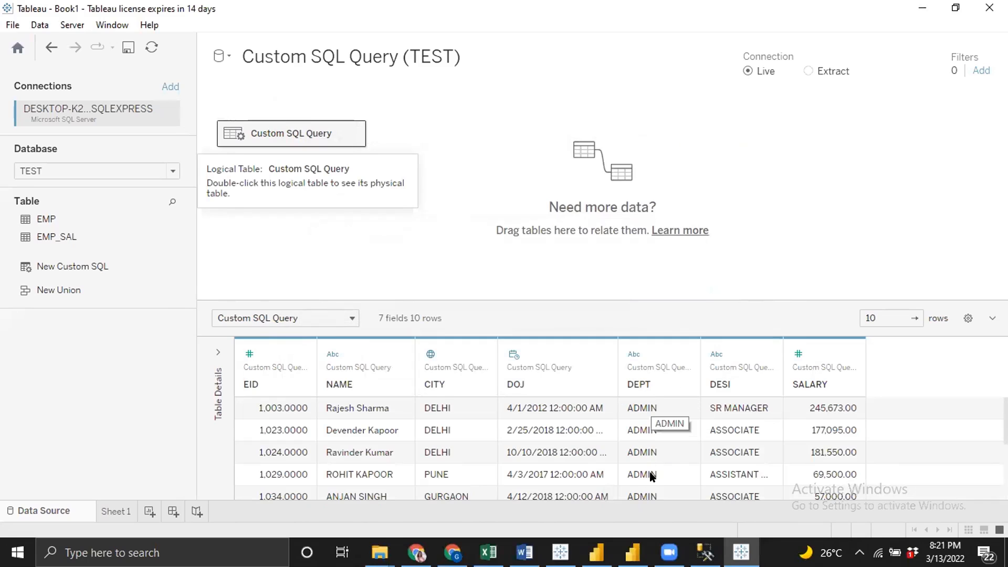
Return to Sheet 1 and hide the DEPT colour legend card
click(115, 511)
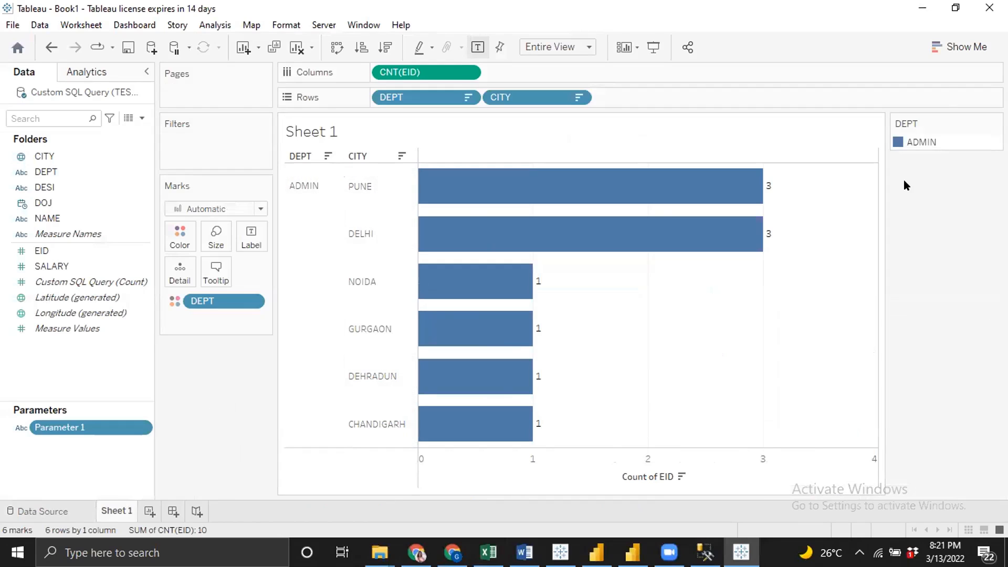
click(994, 124)
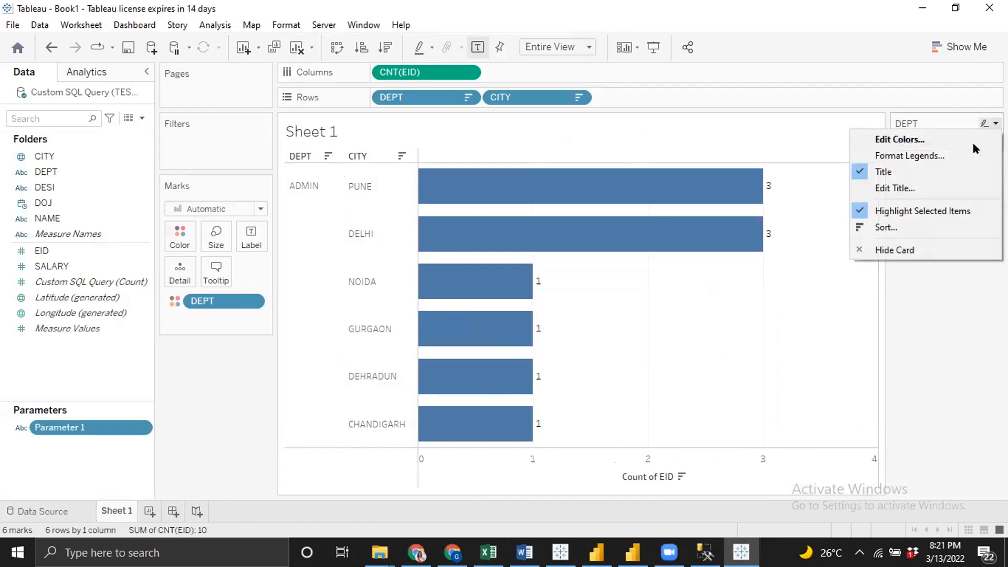
click(900, 251)
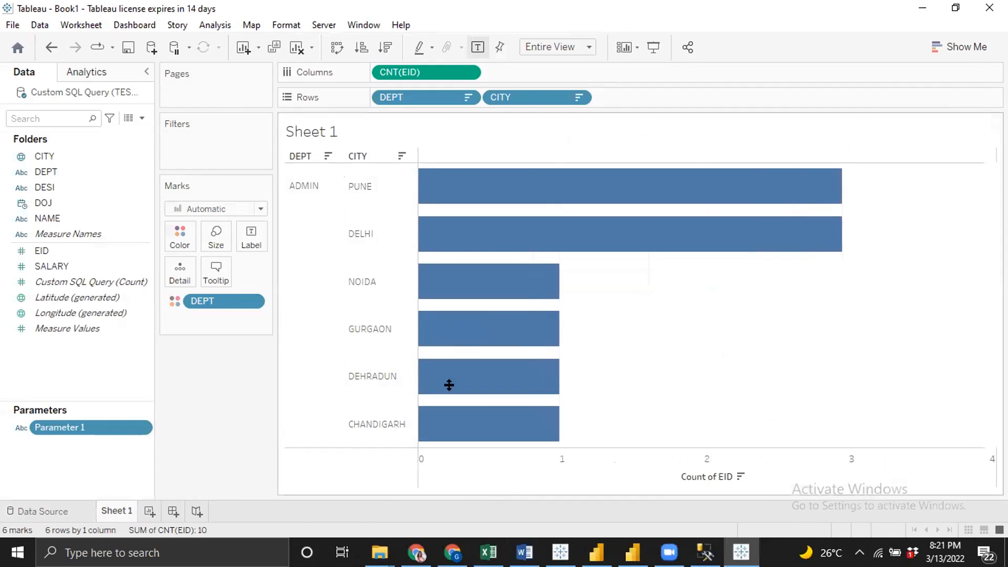
Show the Parameter 1 control on the sheet and display it as a slider
click(138, 429)
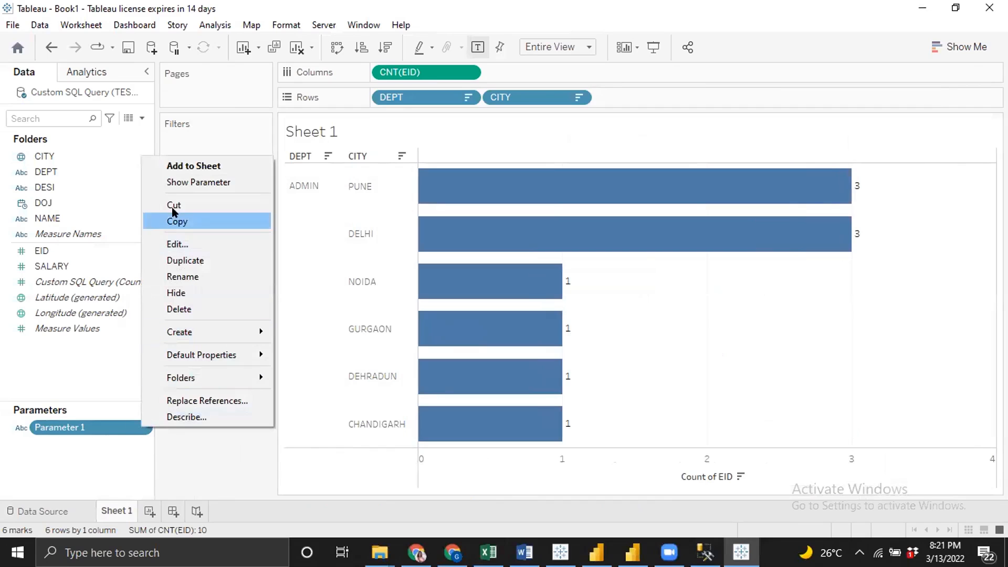
click(185, 182)
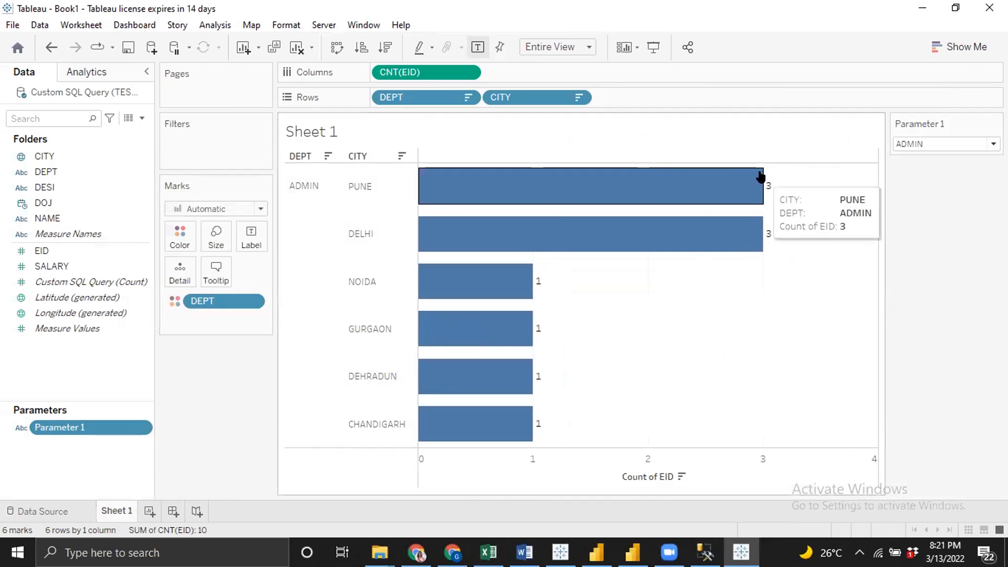
click(995, 124)
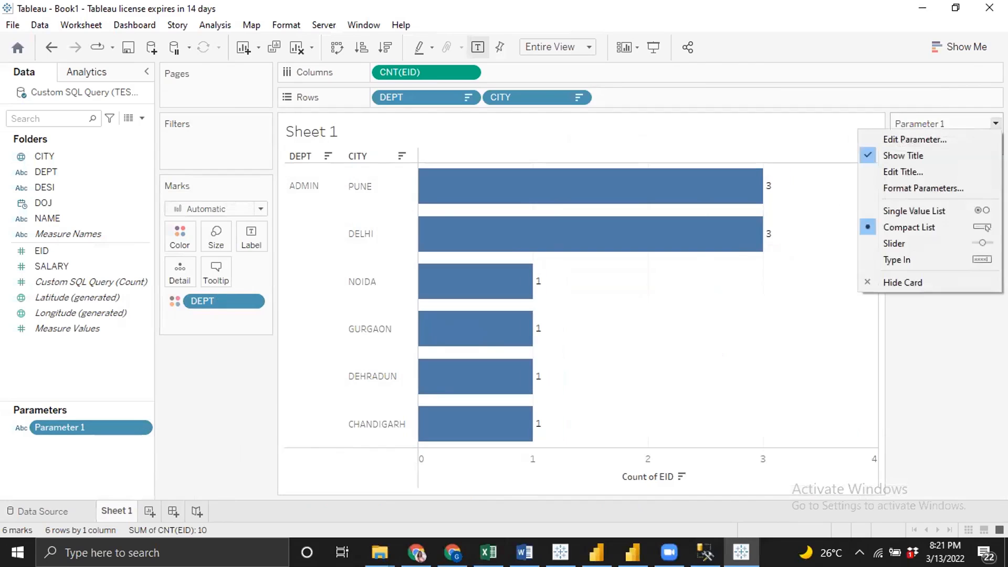
click(947, 247)
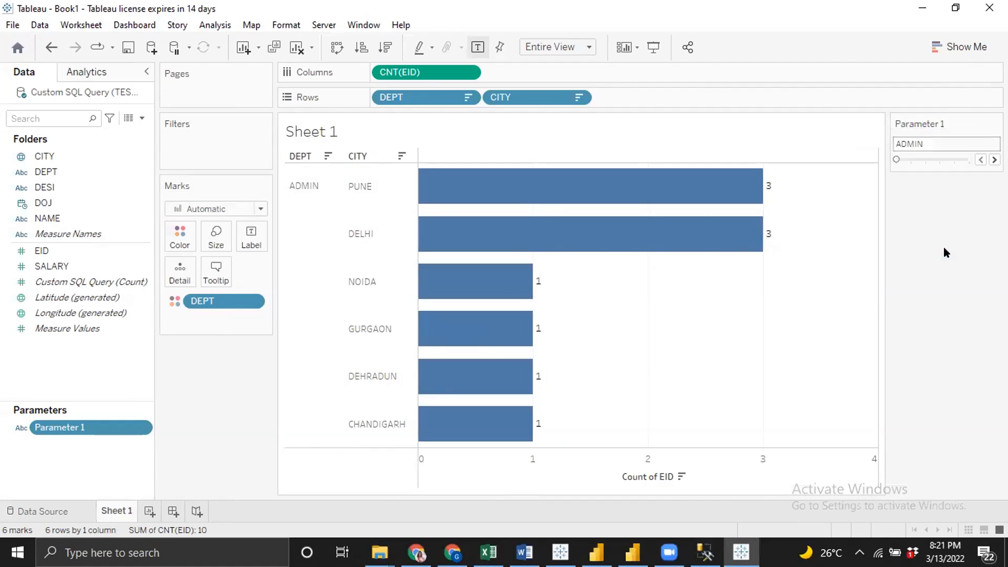
Move the parameter control below the chart and preview the sheet in presentation mode
drag(966, 113, 489, 497)
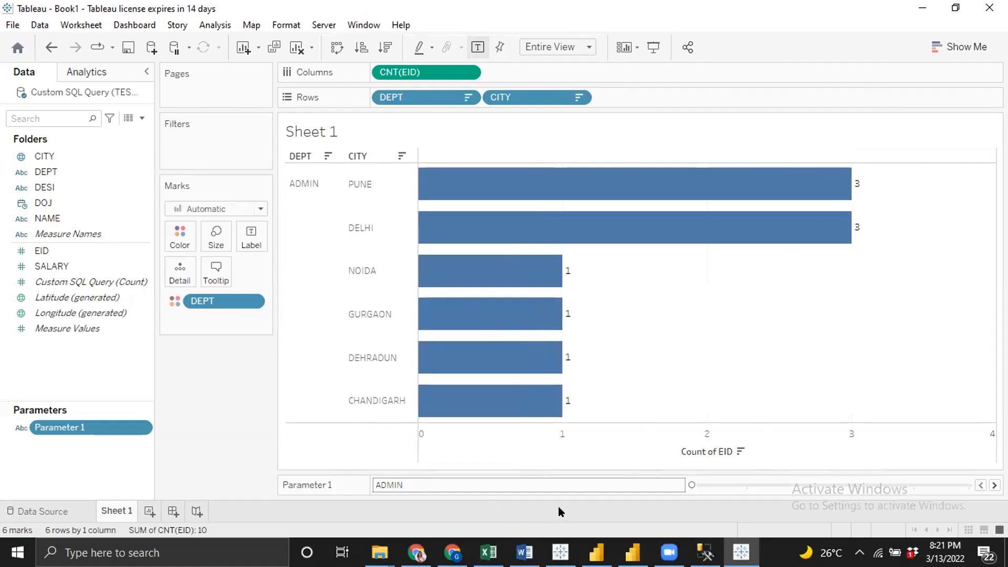
key(F7)
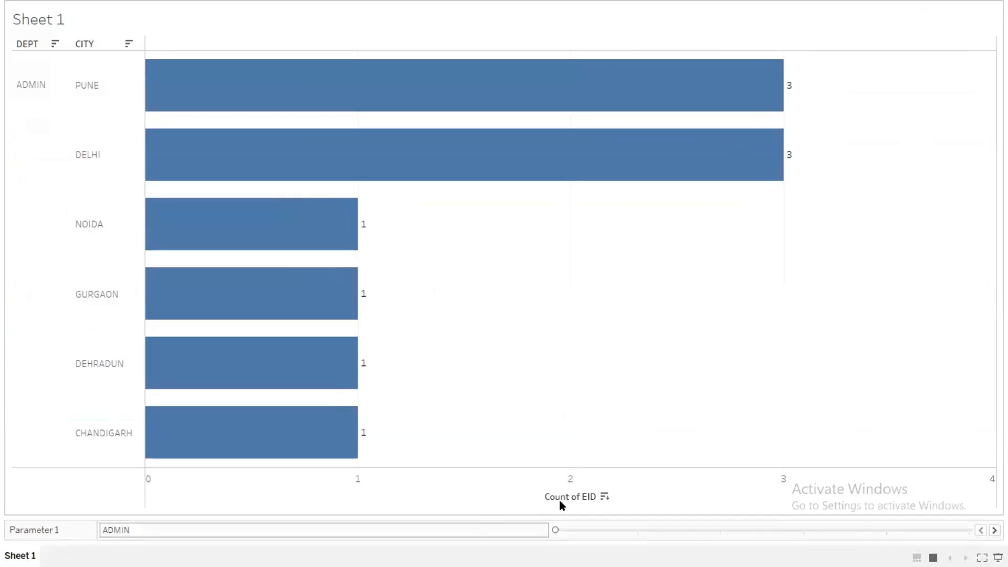
Step the DEPT parameter slider forward through the departments, from ADMIN up to TEMP, to preview each chart
click(994, 530)
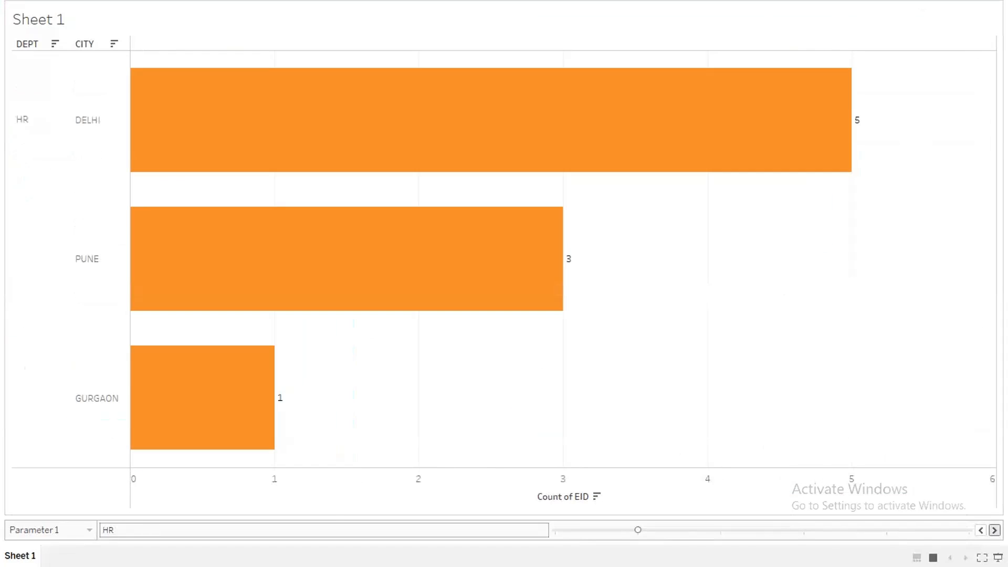
click(994, 530)
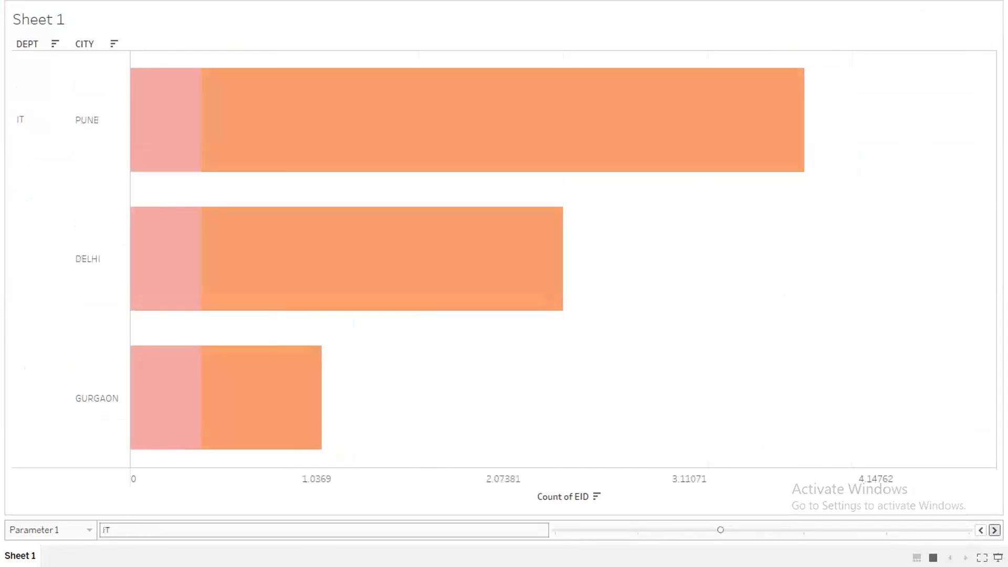
click(994, 529)
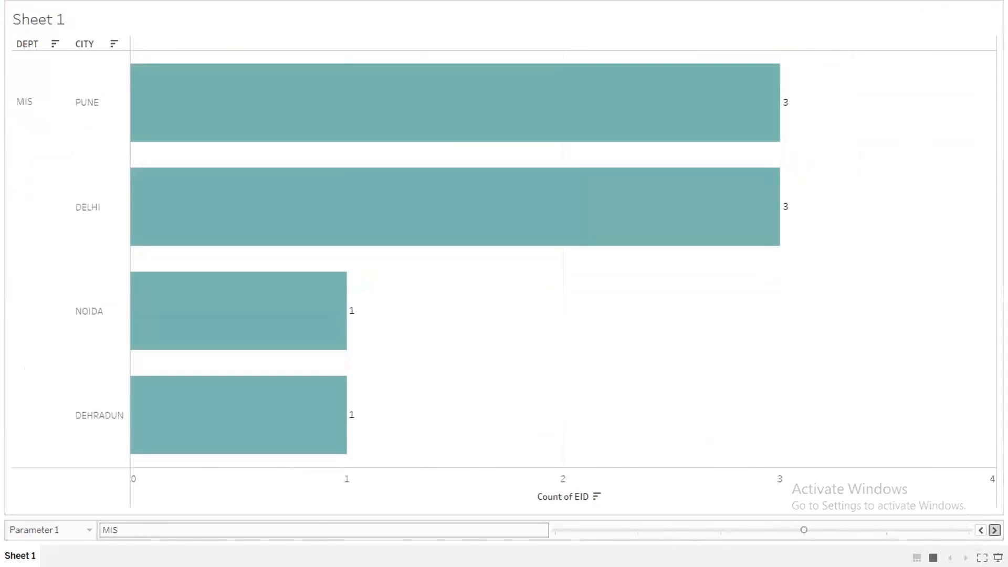
click(995, 530)
click(995, 530)
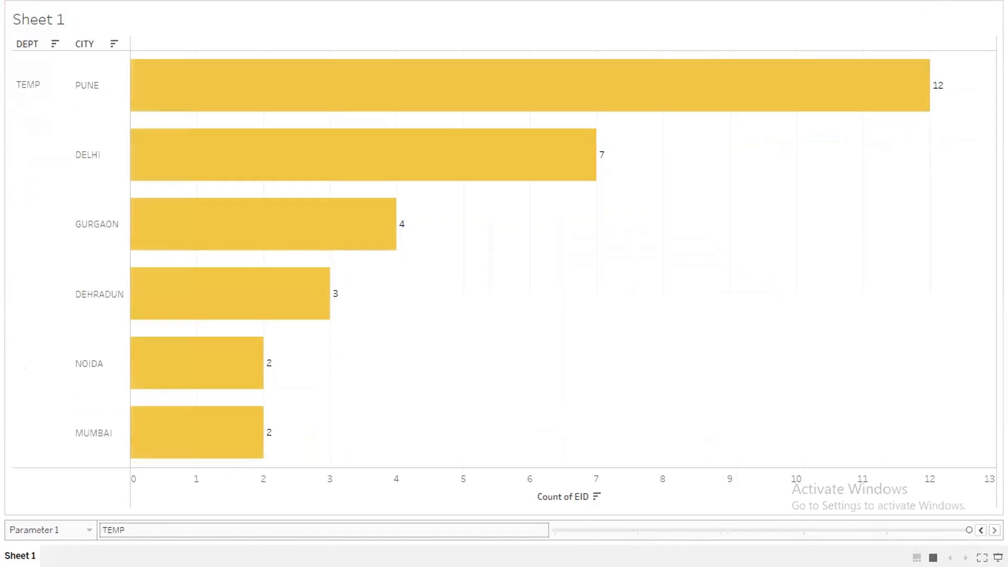
Step the DEPT parameter slider backward from TEMP down to HR, previewing each department's chart
click(976, 530)
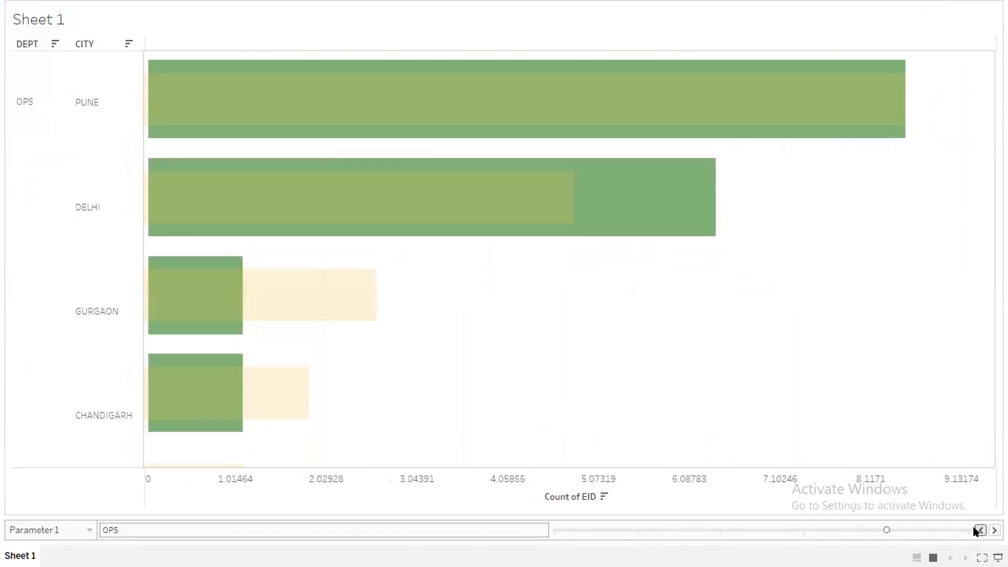
click(979, 530)
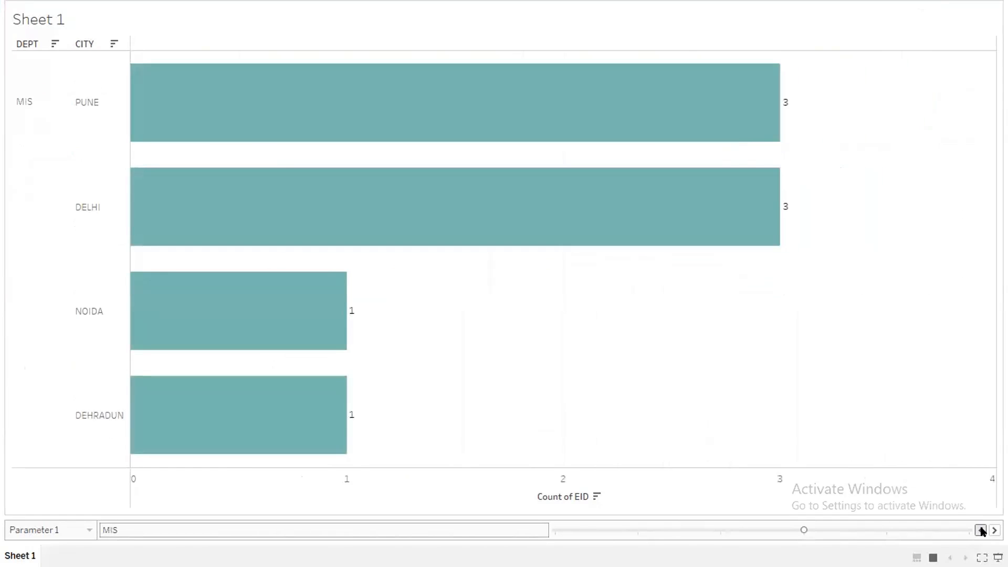
click(981, 530)
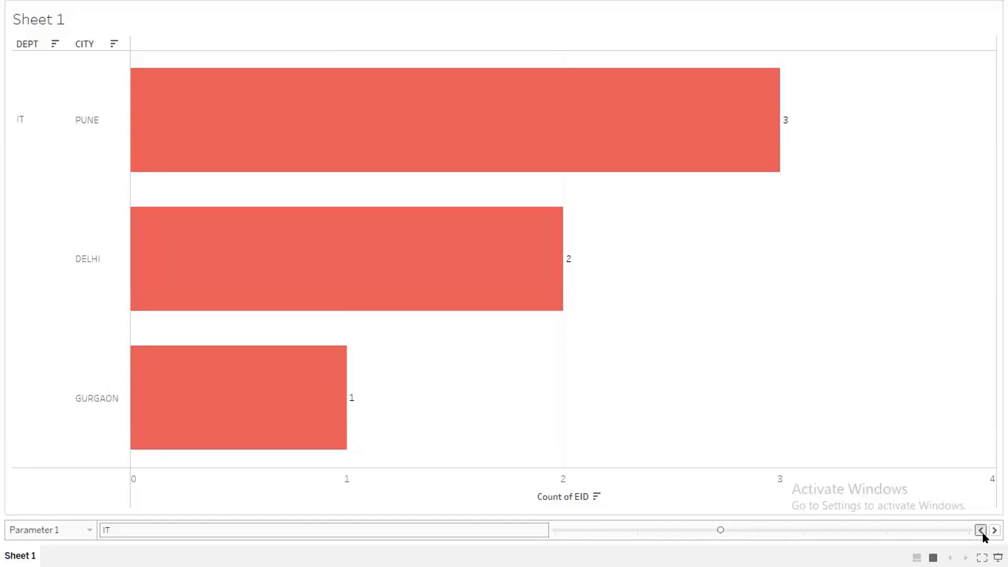
click(981, 531)
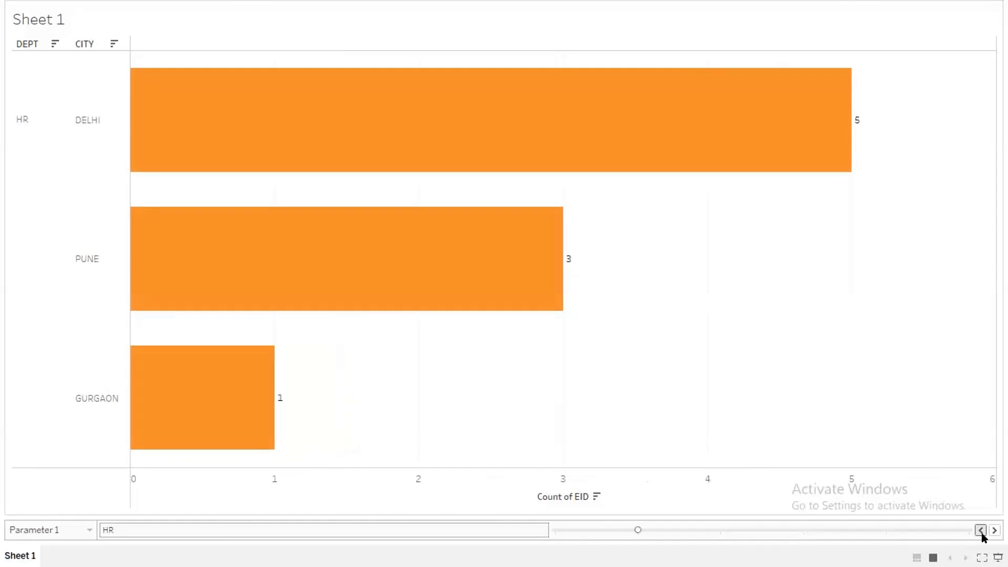